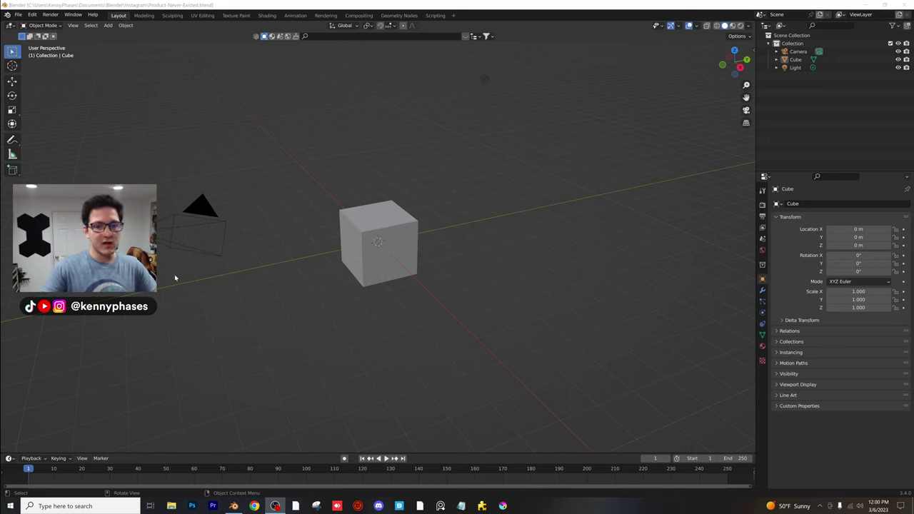
# Delete the default light from the scene
pyautogui.moveTo(359, 136); pyautogui.dragTo(316, 190, button='middle')
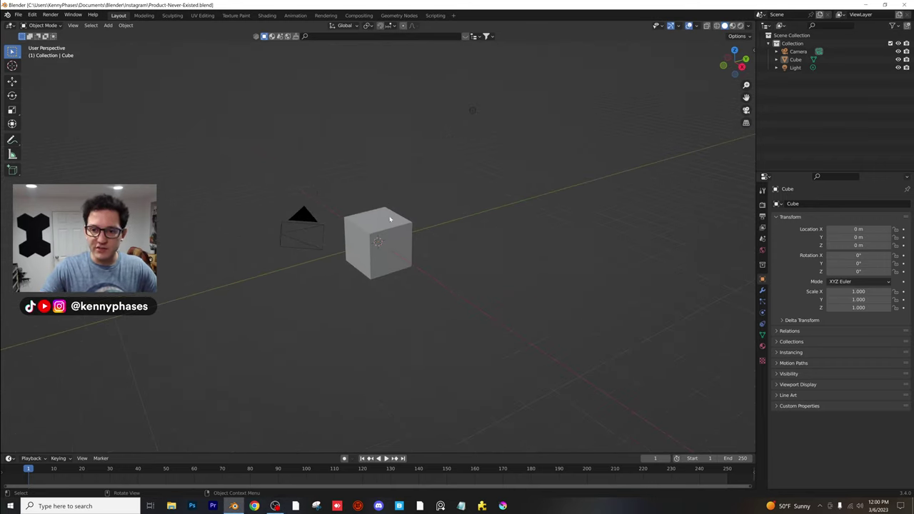
pyautogui.click(472, 109)
pyautogui.press('Delete')
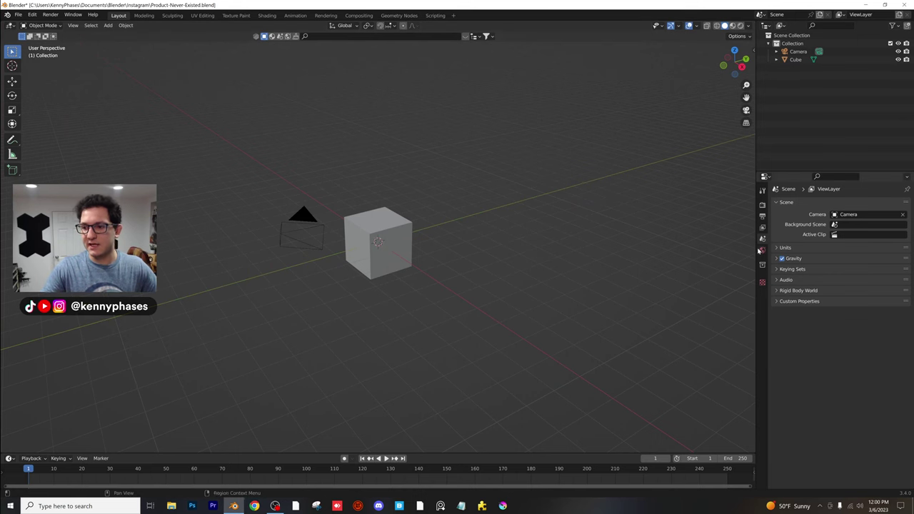
# Use an Environment Texture as the world background colour and load peppermint_powerplant_2_4k.hdr from the HDRIs folder
pyautogui.click(830, 259)
pyautogui.click(643, 295)
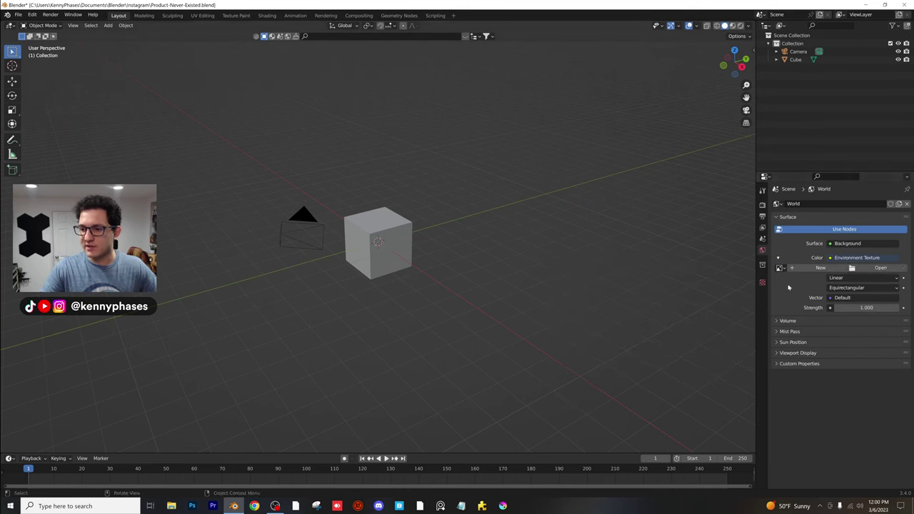
pyautogui.click(881, 268)
pyautogui.click(200, 297)
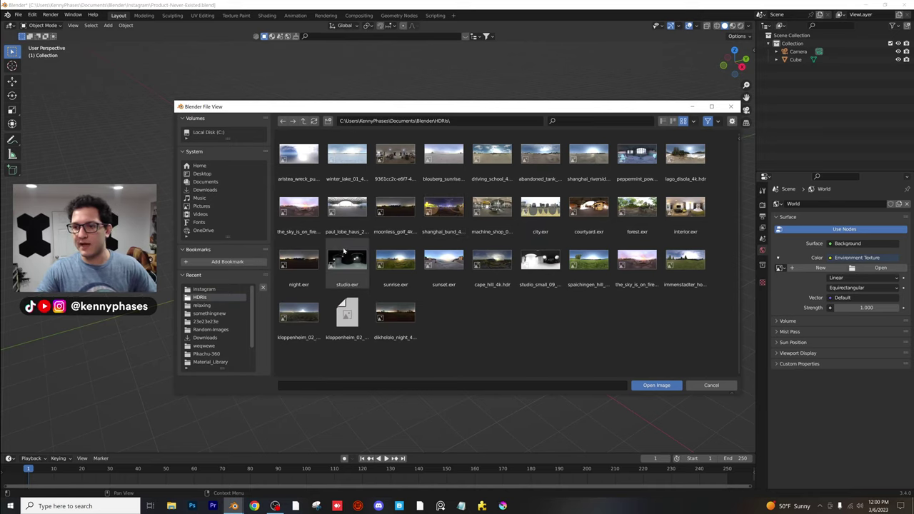
pyautogui.doubleClick(637, 155)
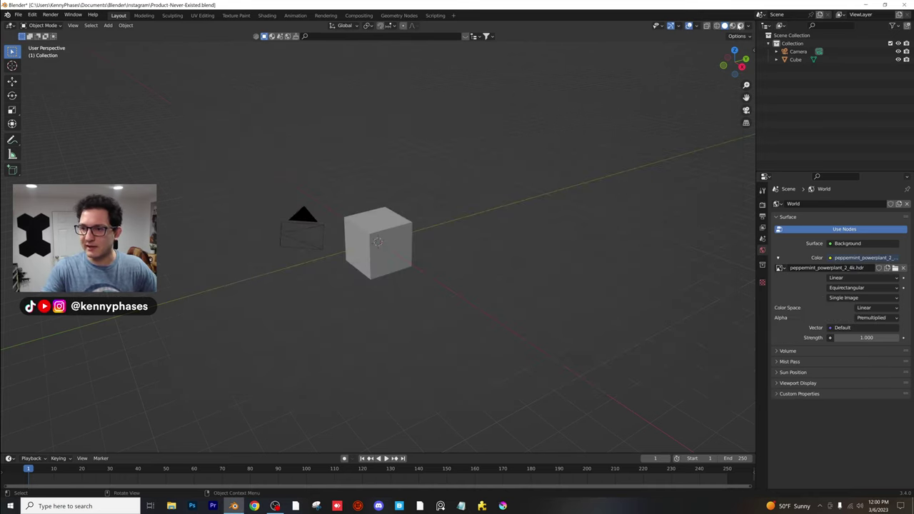
# Show the scene in rendered shading with the Cycles engine on GPU Compute, and save the file
pyautogui.click(741, 25)
pyautogui.click(761, 205)
pyautogui.moveTo(455, 224)
pyautogui.mouseDown(button='middle')
pyautogui.moveTo(602, 202)
pyautogui.moveTo(585, 212)
pyautogui.mouseUp(button='middle')
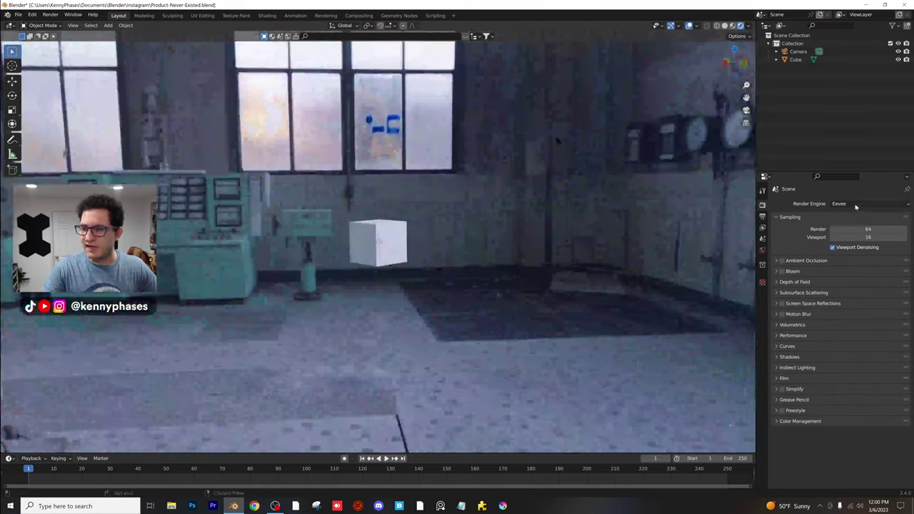
pyautogui.click(856, 204)
pyautogui.click(856, 232)
pyautogui.click(857, 224)
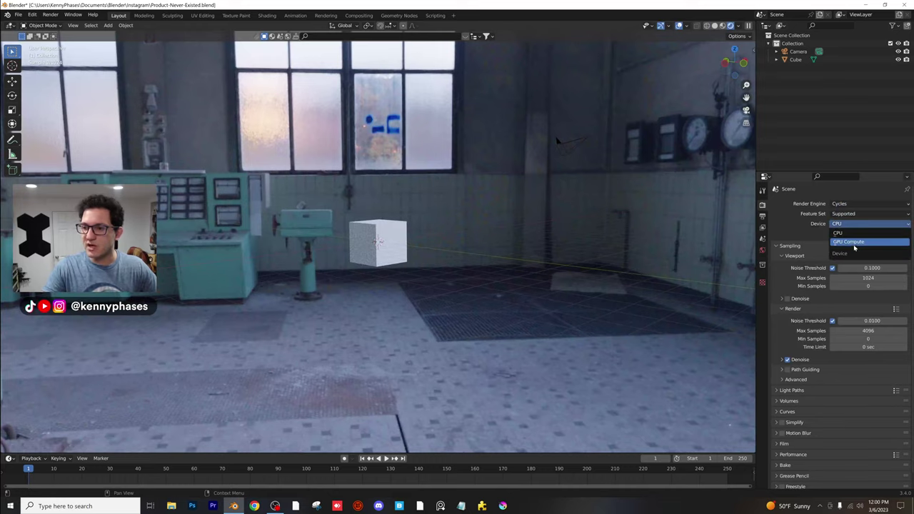
pyautogui.click(854, 242)
pyautogui.moveTo(508, 239); pyautogui.dragTo(494, 238, button='middle')
pyautogui.hotkey('ctrl', 's')
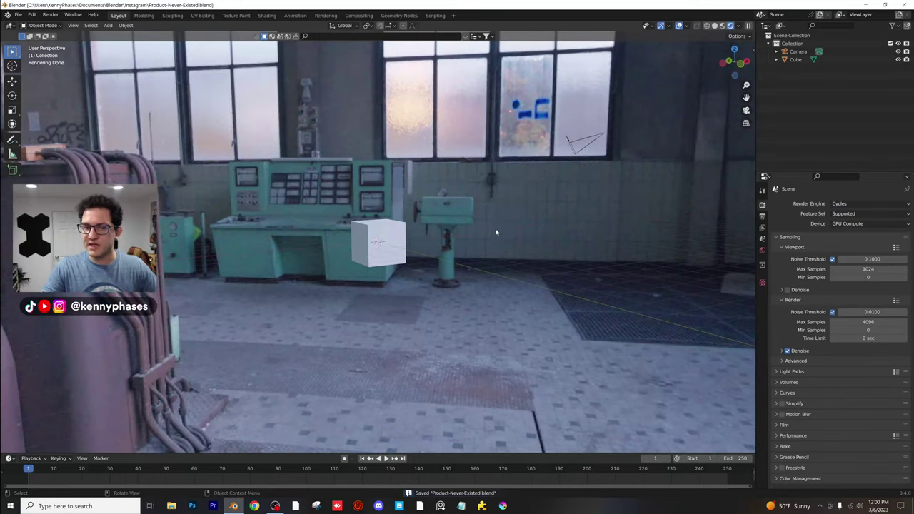
# Add a plane and scale it up by a factor of 10
pyautogui.click(108, 25)
pyautogui.moveTo(143, 34)
pyautogui.click(196, 35)
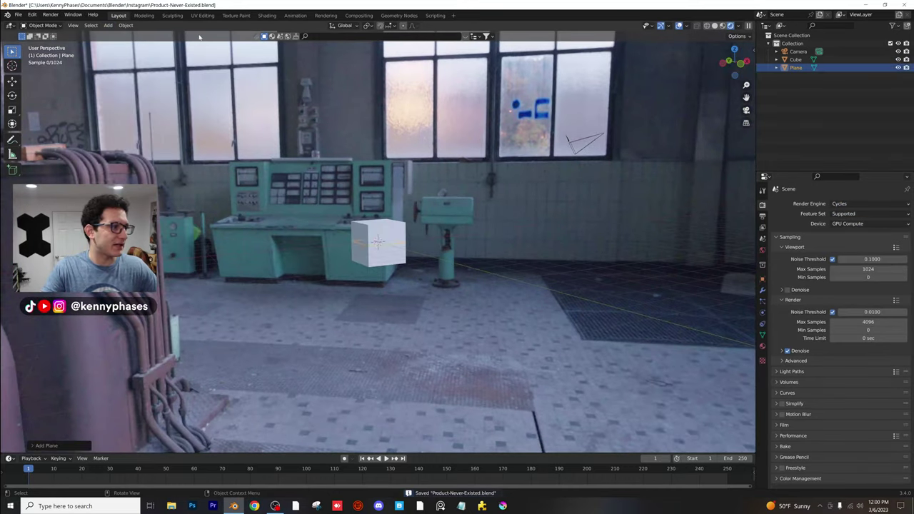
pyautogui.moveTo(365, 194); pyautogui.dragTo(385, 228, button='middle')
pyautogui.write('s')
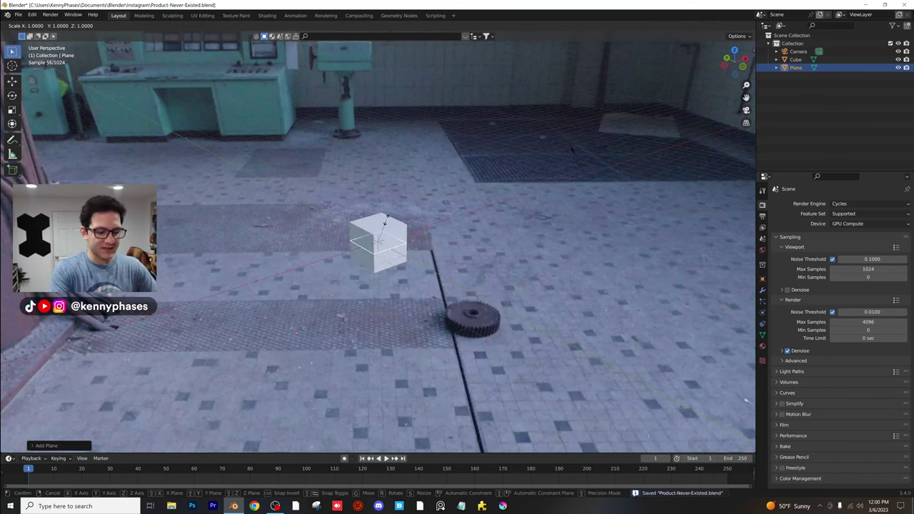
pyautogui.write('10')
pyautogui.press('Return')
# Lower the plane along Z so that it lies beneath the cube
pyautogui.press('g')
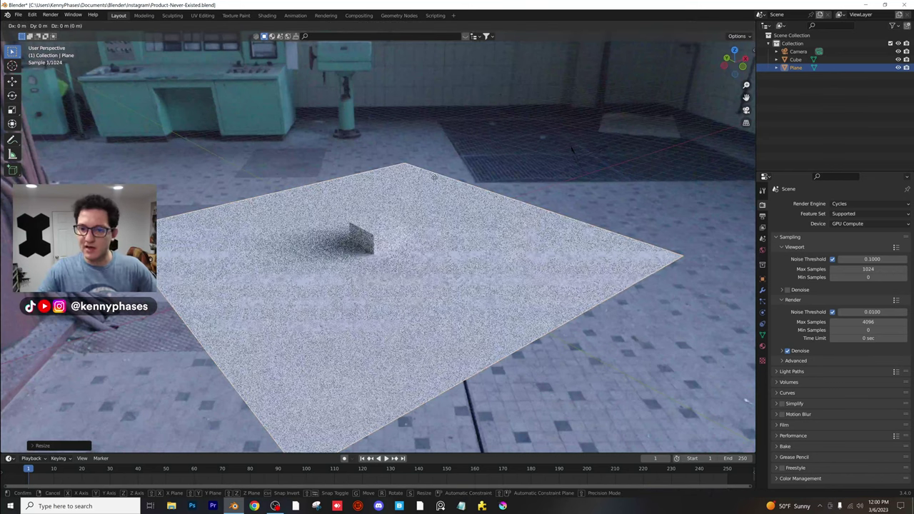
pyautogui.press('z')
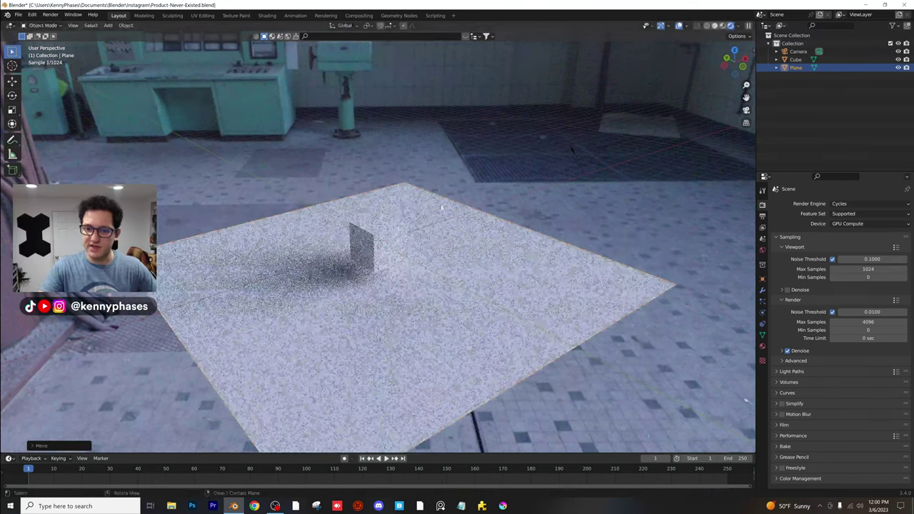
pyautogui.click(379, 242)
# In solid shading, extrude the plane's back edge about 12.4 m straight up along Z to form a wall
pyautogui.press('Tab')
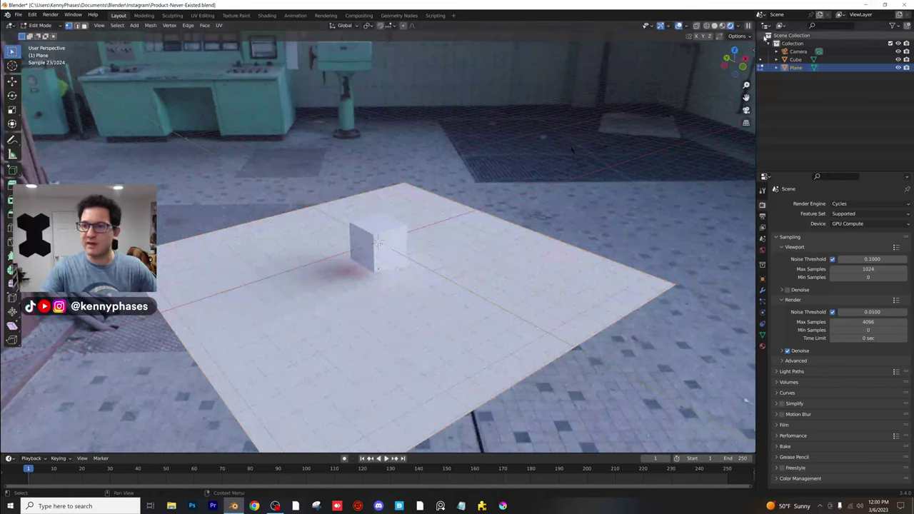
pyautogui.click(715, 26)
pyautogui.click(77, 26)
pyautogui.moveTo(216, 148); pyautogui.dragTo(299, 233)
pyautogui.moveTo(265, 192); pyautogui.dragTo(280, 201, button='middle')
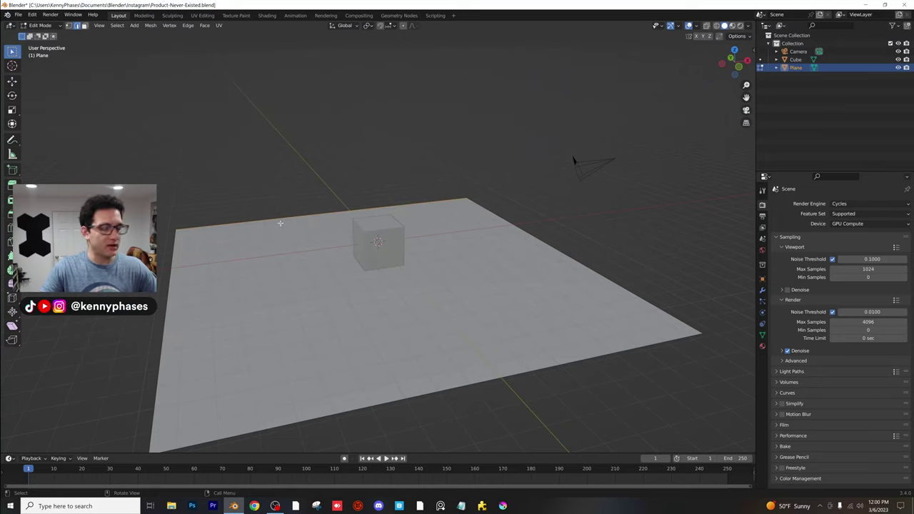
pyautogui.press('e')
pyautogui.press('z')
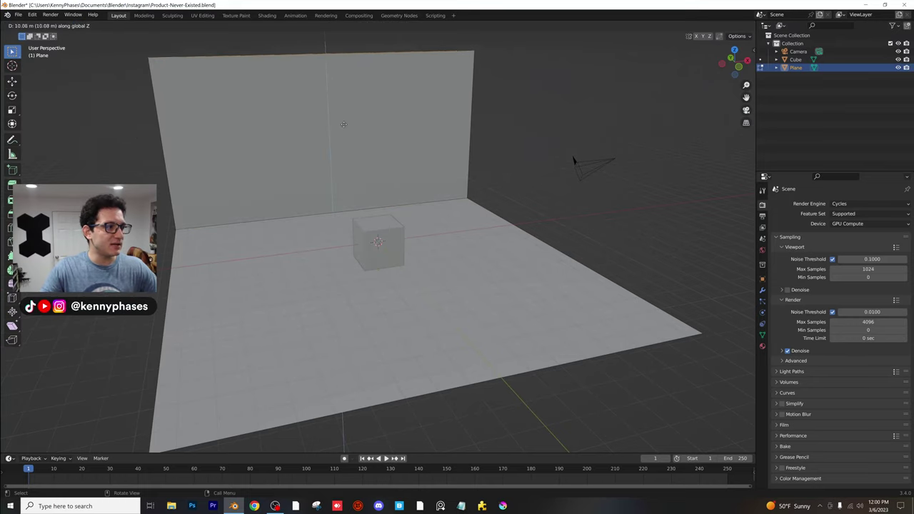
pyautogui.click(359, 88)
# Bevel the edge between floor and wall with about 12 segments into a wide, curved backdrop transition
pyautogui.moveTo(359, 88); pyautogui.dragTo(291, 242, button='middle')
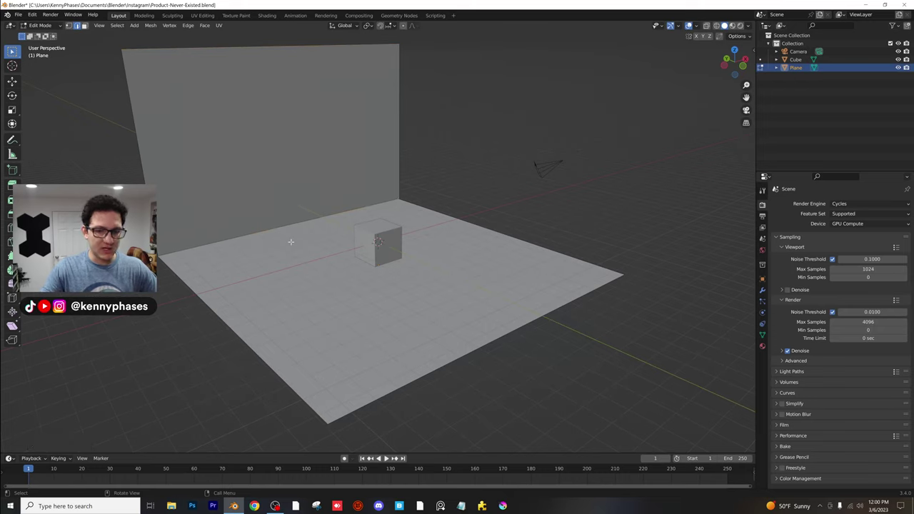
pyautogui.hotkey('ctrl', 'b')
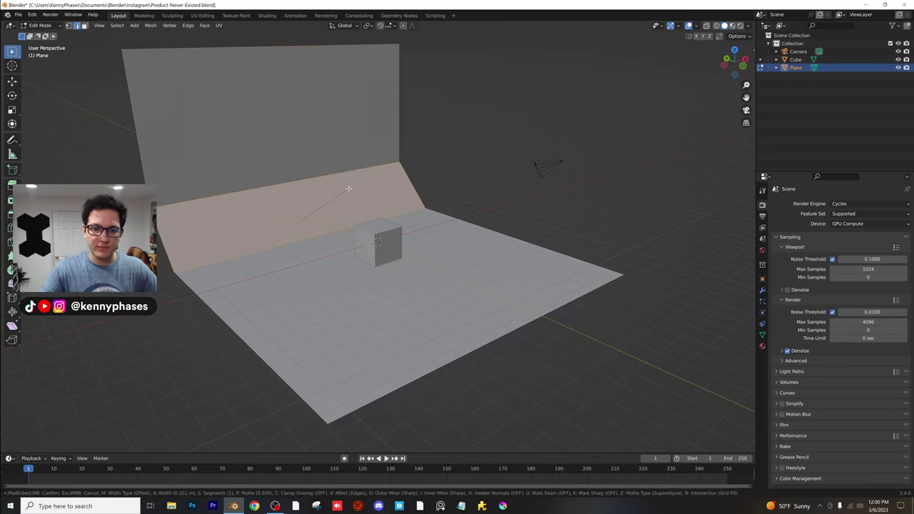
pyautogui.scroll(1, 362, 195)
pyautogui.scroll(8, 388, 205)
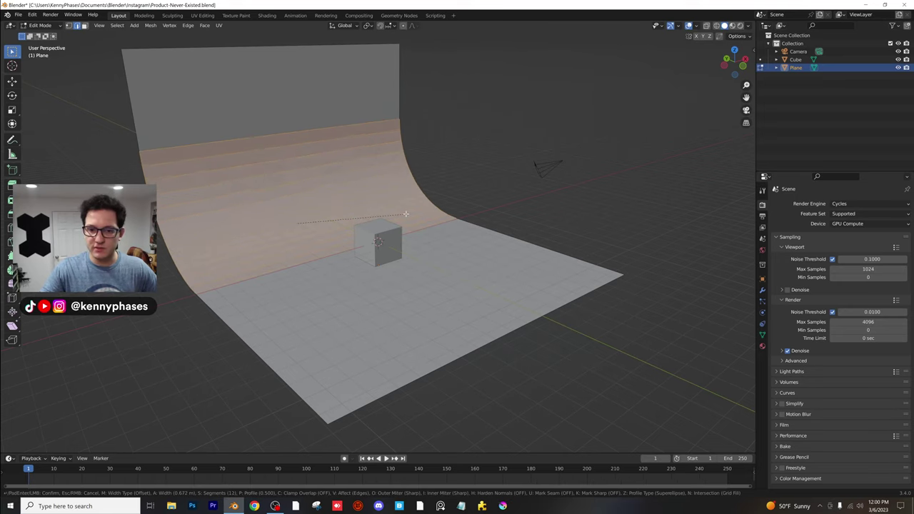
pyautogui.click(381, 204)
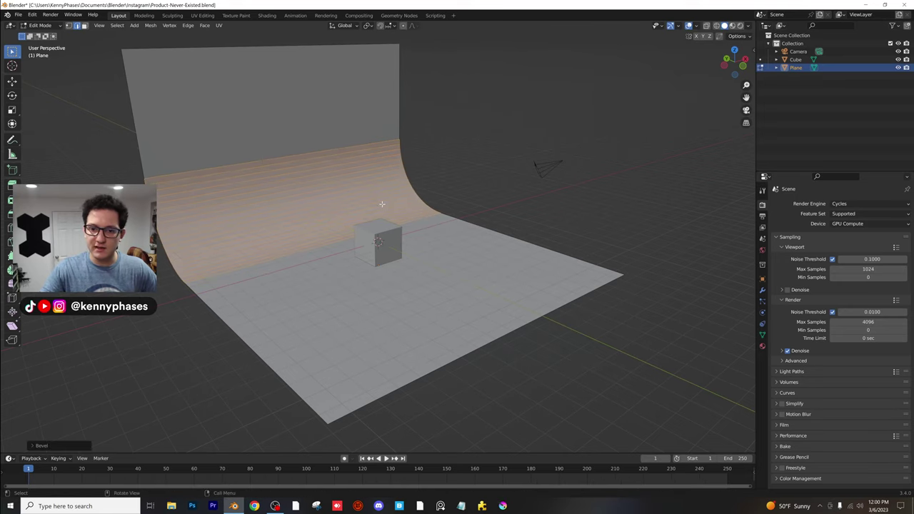
# Return to Object Mode and apply Shade Auto Smooth to the backdrop
pyautogui.press('Tab')
pyautogui.rightClick(382, 198)
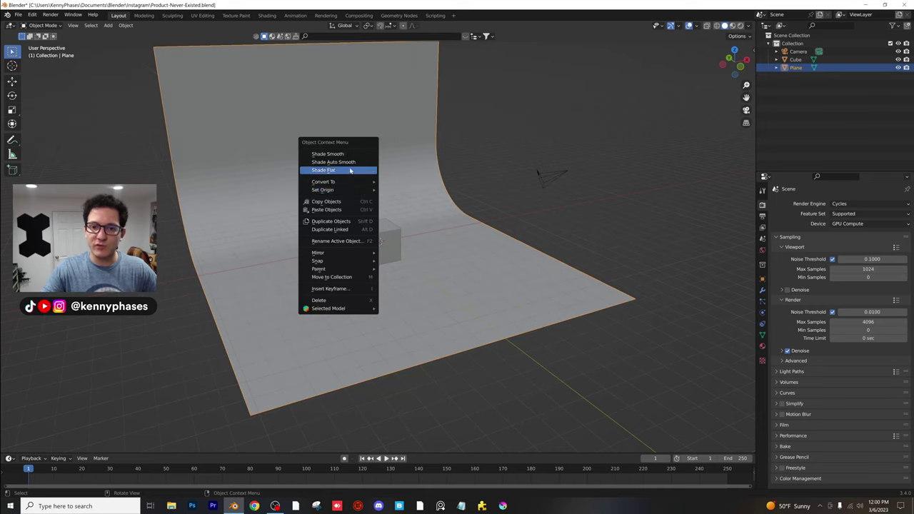
pyautogui.click(358, 164)
# Set the camera's X, Y and Z location to 0 m and its rotation to 0° on all axes
pyautogui.moveTo(502, 182); pyautogui.dragTo(486, 207, button='middle')
pyautogui.click(483, 207)
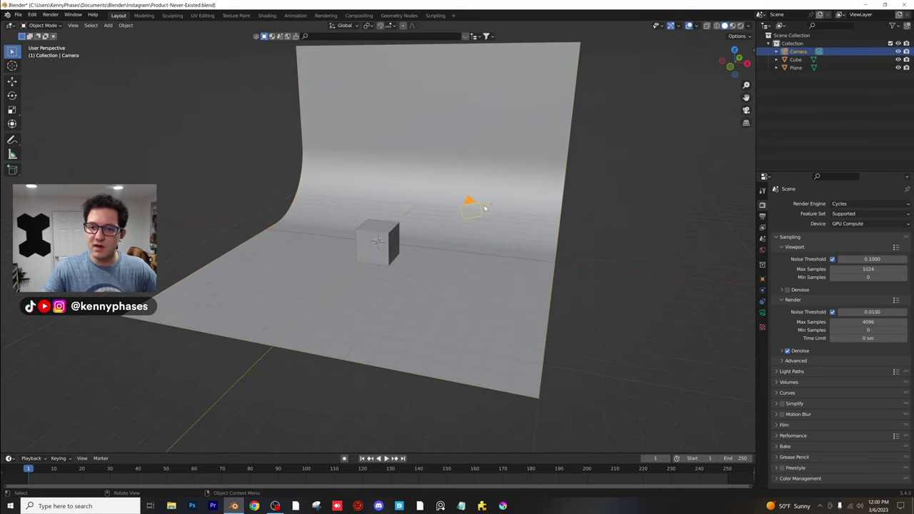
pyautogui.press('n')
pyautogui.click(696, 67)
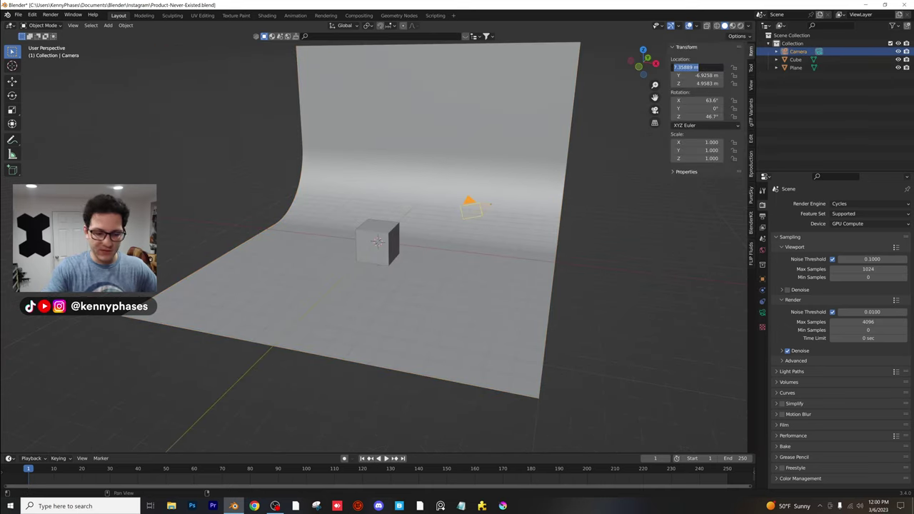
pyautogui.write('0')
pyautogui.press('Tab')
pyautogui.write('0')
pyautogui.press('Tab')
pyautogui.write('0')
pyautogui.press('Tab')
pyautogui.write('0')
pyautogui.press('Tab')
pyautogui.press('Tab')
pyautogui.write('0')
pyautogui.press('Return')
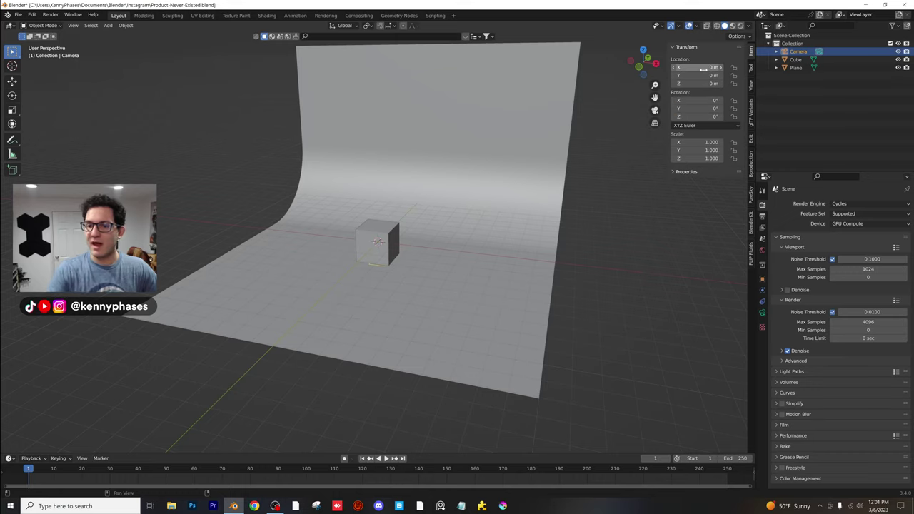
# Move the camera along Y to about -10.9 m, in front of the cube, and set its X rotation to 90°
pyautogui.moveTo(522, 184); pyautogui.dragTo(467, 226, button='middle')
pyautogui.press('g')
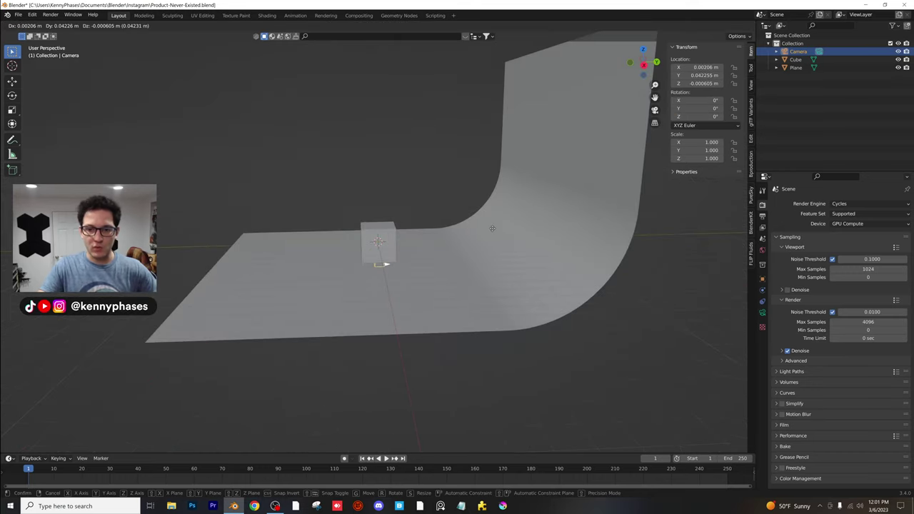
pyautogui.press('y')
pyautogui.click(303, 225)
pyautogui.click(698, 101)
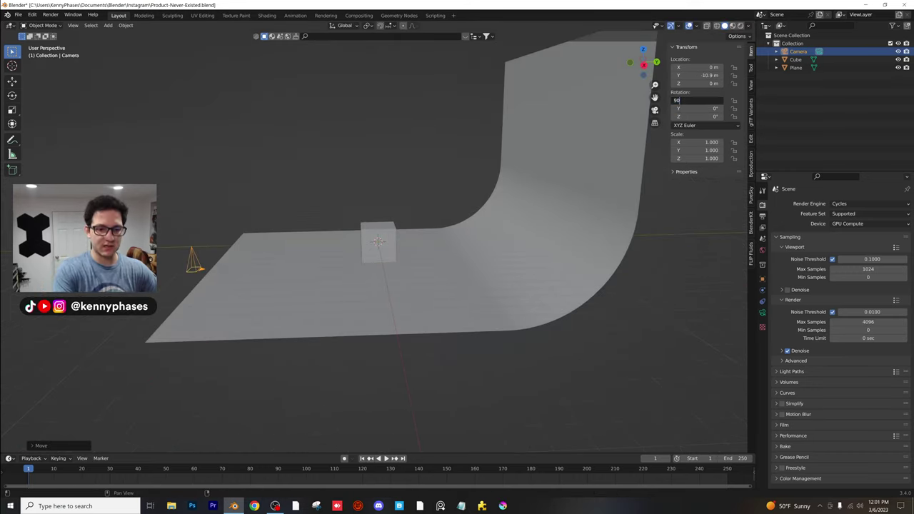
pyautogui.write('90')
pyautogui.press('Return')
# Look through the camera with the viewport in rendered shading
pyautogui.moveTo(300, 153); pyautogui.dragTo(337, 165, button='middle')
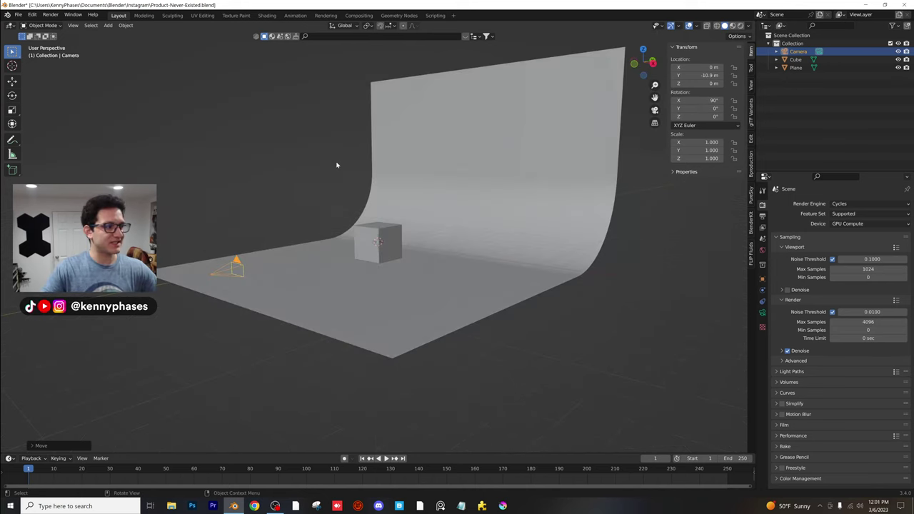
pyautogui.press('KP_0')
pyautogui.press('z')
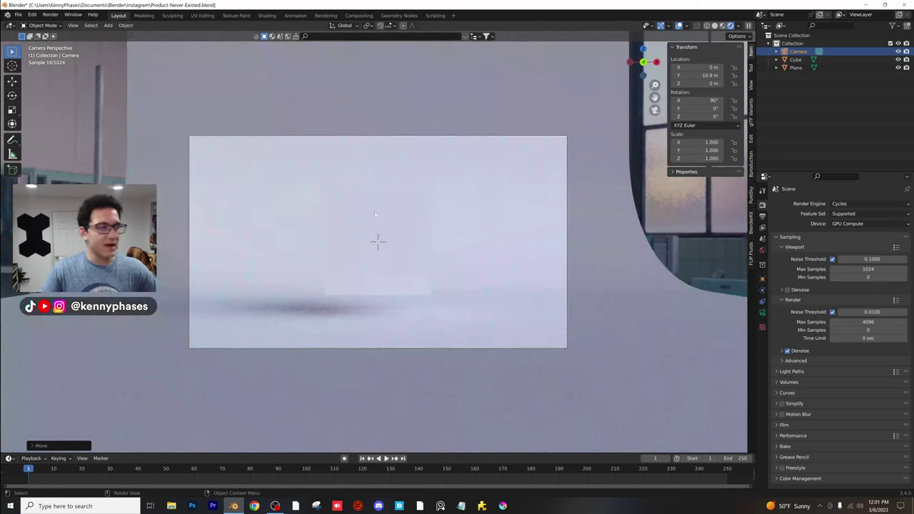
# Examine the cube, backdrop and camera placement from outside, and return to the camera view
pyautogui.click(398, 221)
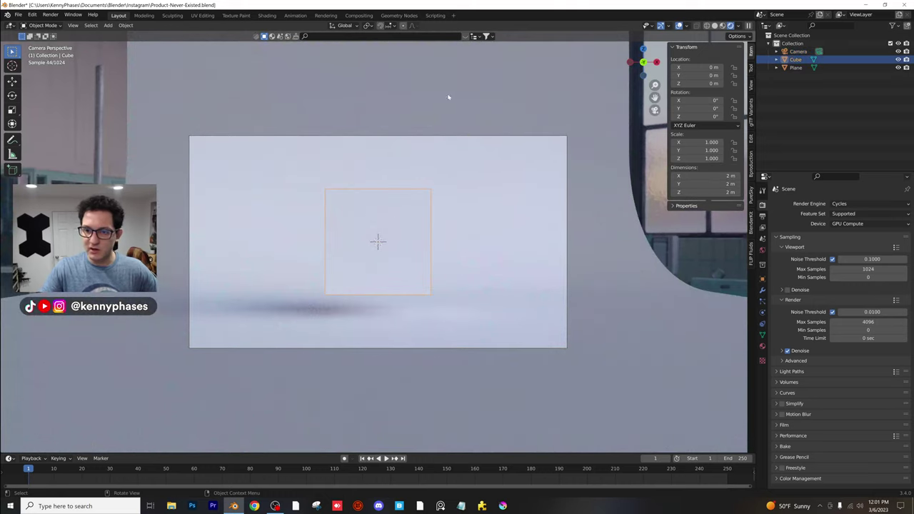
pyautogui.click(454, 195)
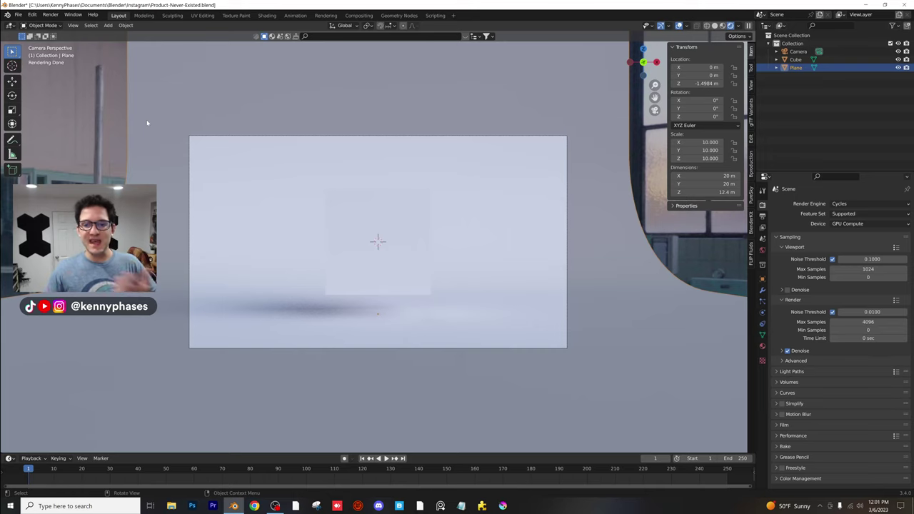
pyautogui.click(400, 240)
pyautogui.press('KP_Decimal')
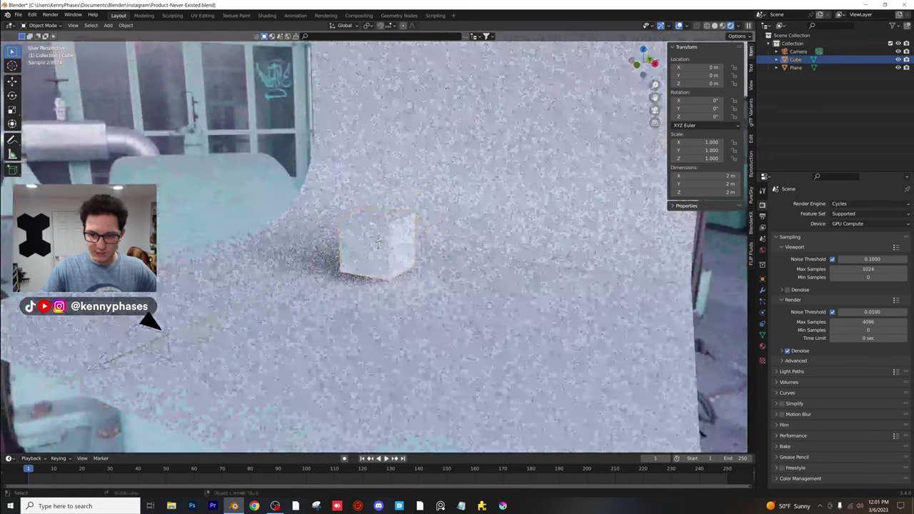
pyautogui.moveTo(142, 319); pyautogui.dragTo(339, 223, button='middle')
pyautogui.click(178, 245)
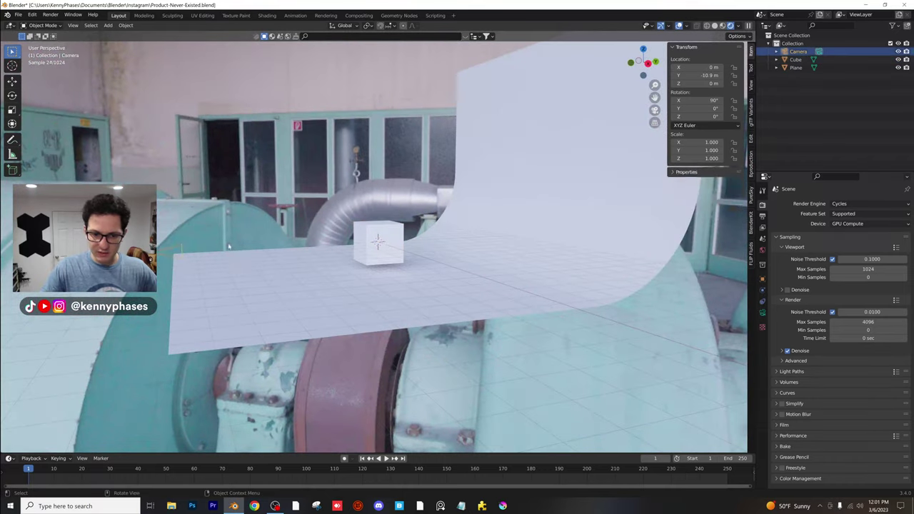
pyautogui.press('KP_0')
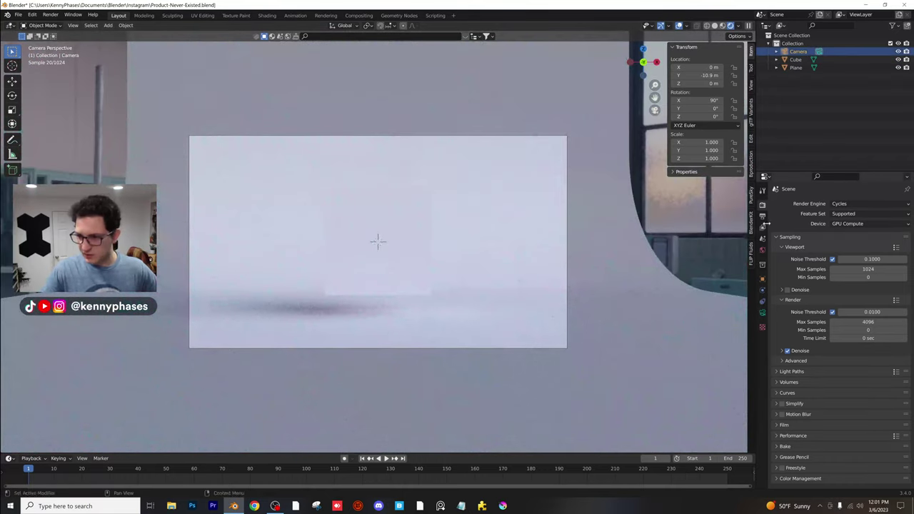
# Set the output resolution to 1080 × 1920 px for a vertical frame
pyautogui.click(763, 217)
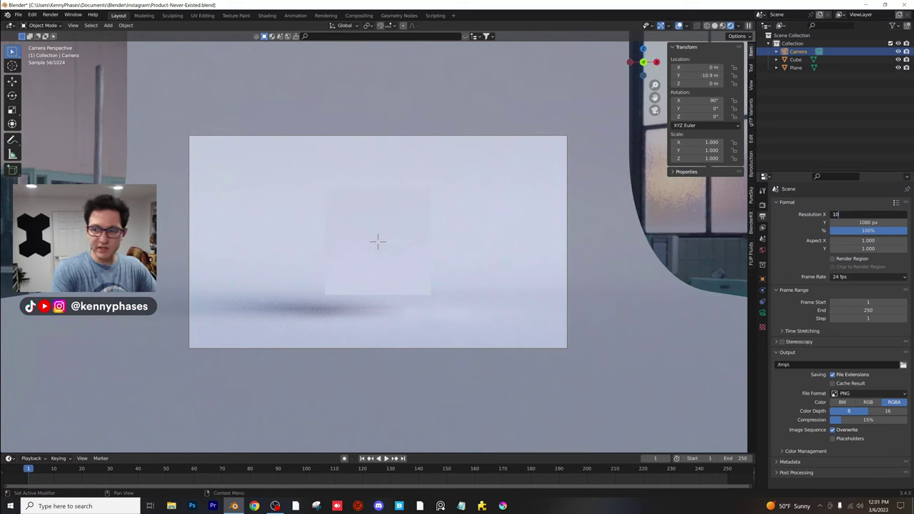
pyautogui.press('Tab')
pyautogui.write('1920')
pyautogui.press('Return')
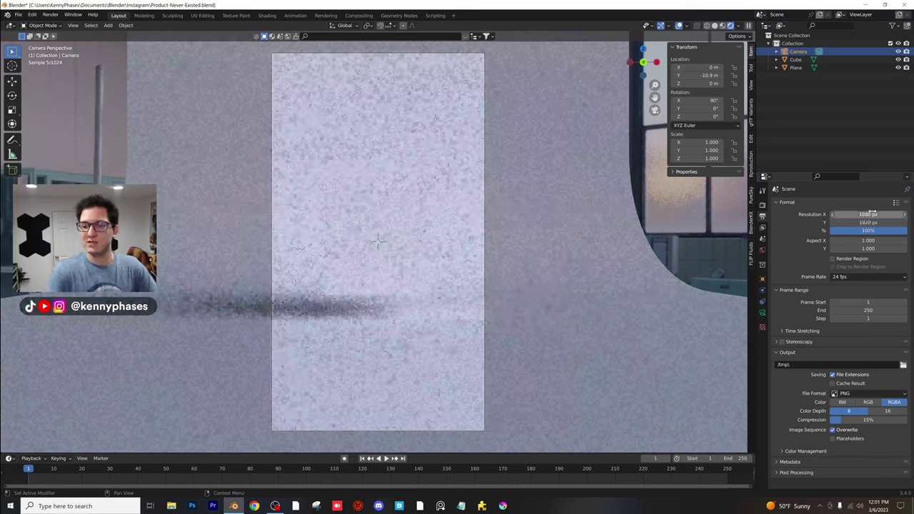
# Give the cube its own copy of the material with a light cyan-blue base color, and save the file
pyautogui.click(414, 250)
pyautogui.click(762, 346)
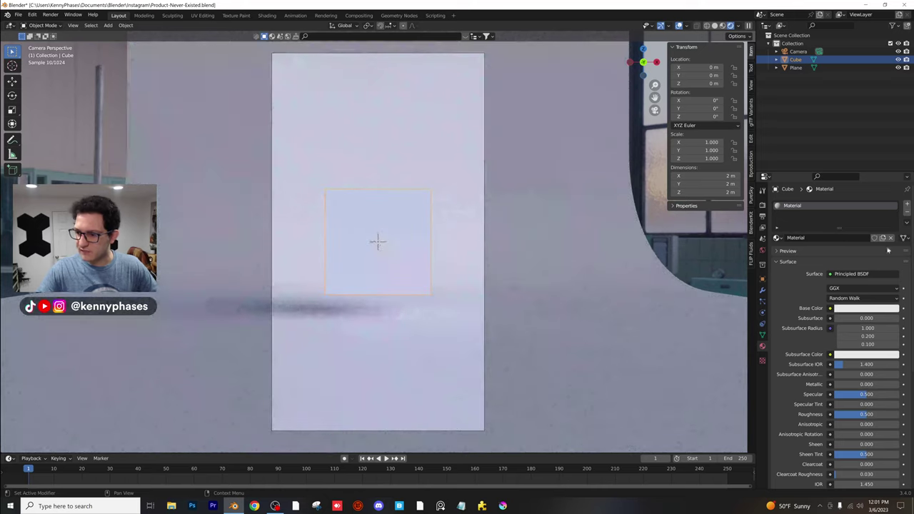
pyautogui.click(883, 238)
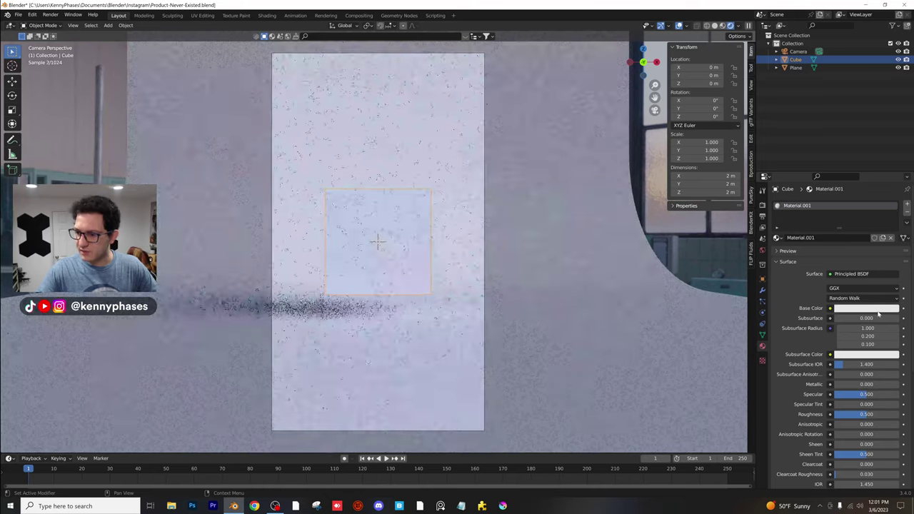
pyautogui.click(872, 309)
pyautogui.click(860, 202)
pyautogui.hotkey('ctrl', 's')
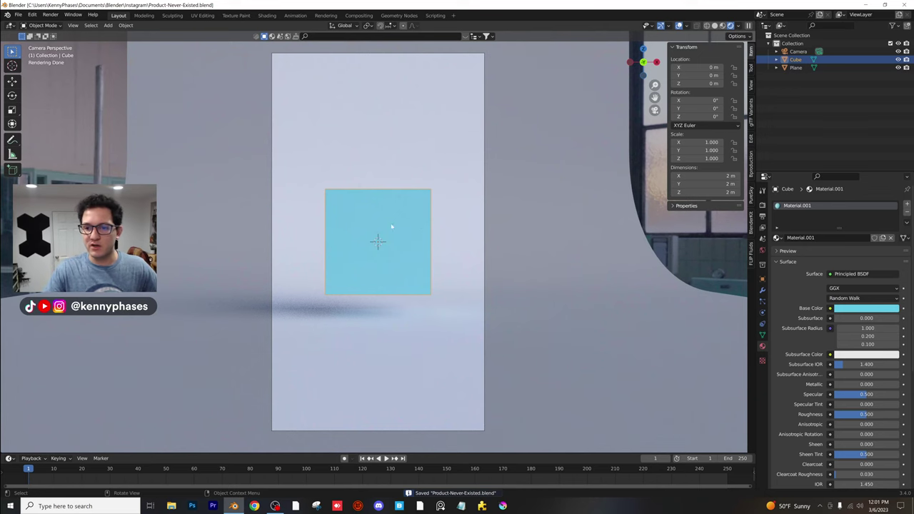
# Show the scene in solid shading and scale the cube along Y to about 0.222, making a thin slab
pyautogui.scroll(-3, 447, 283)
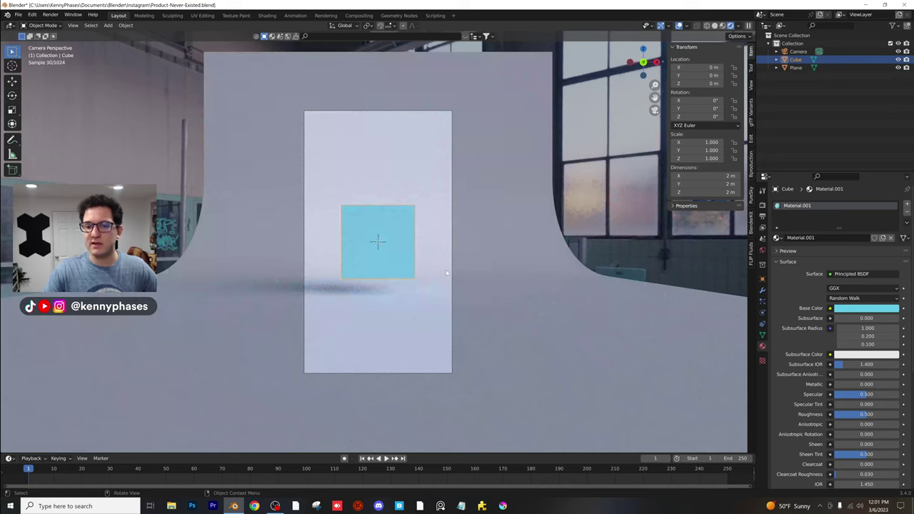
pyautogui.scroll(1, 446, 272)
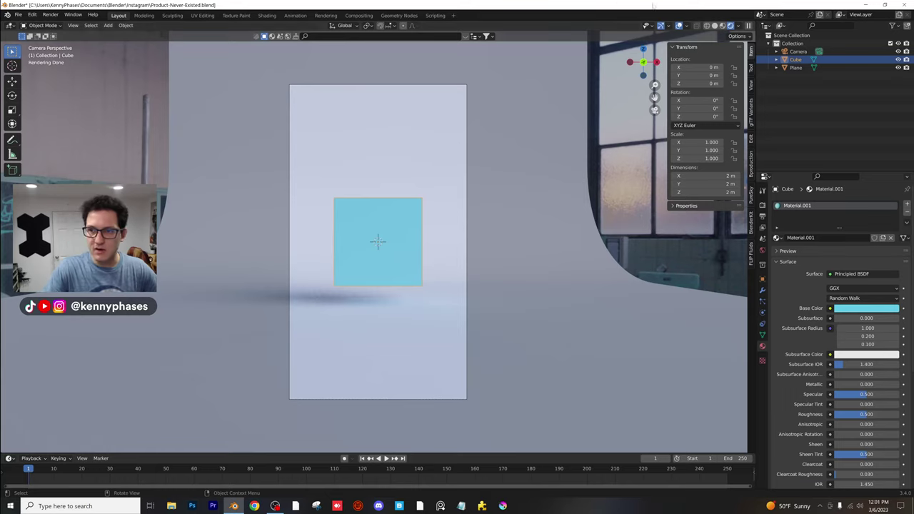
pyautogui.click(721, 27)
pyautogui.moveTo(378, 245)
pyautogui.mouseDown(button='middle')
pyautogui.moveTo(379, 255)
pyautogui.moveTo(427, 259)
pyautogui.moveTo(404, 252)
pyautogui.moveTo(414, 250)
pyautogui.mouseUp(button='middle')
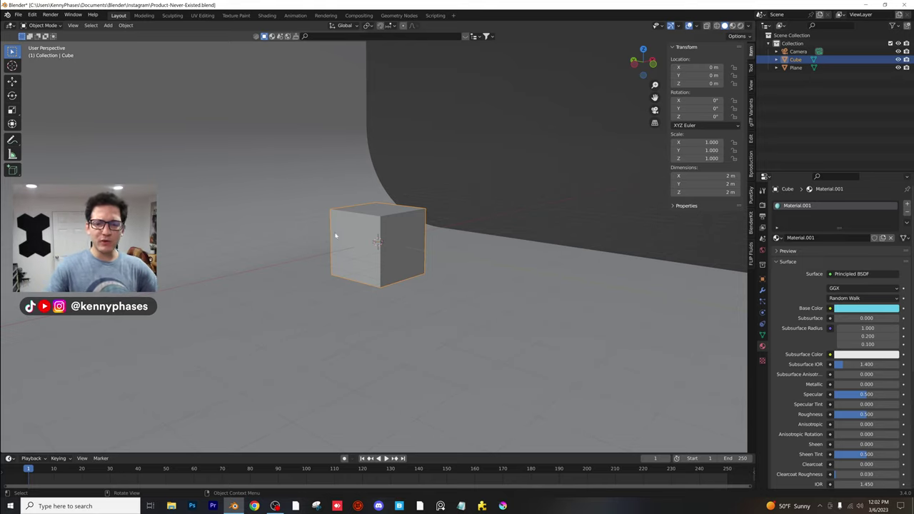
pyautogui.scroll(3, 416, 245)
pyautogui.moveTo(410, 231); pyautogui.dragTo(422, 252, button='middle')
pyautogui.scroll(1, 418, 239)
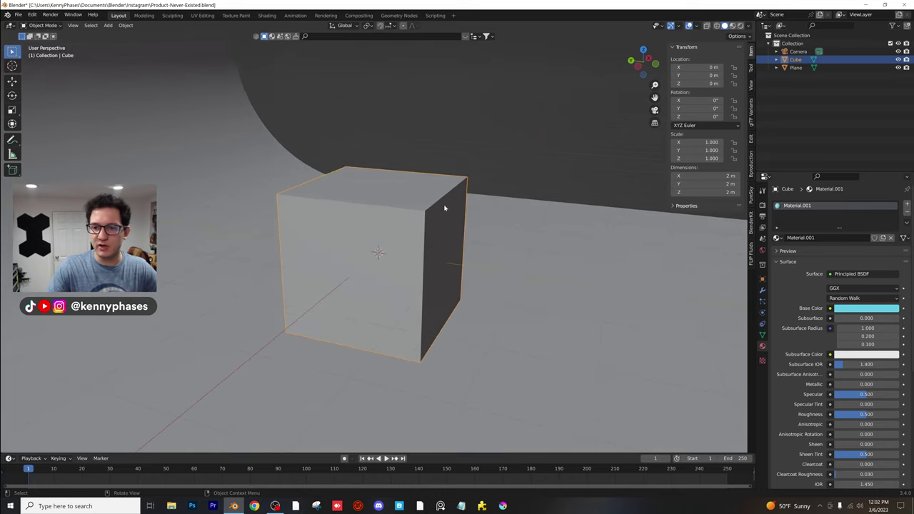
pyautogui.press('s')
pyautogui.press('y')
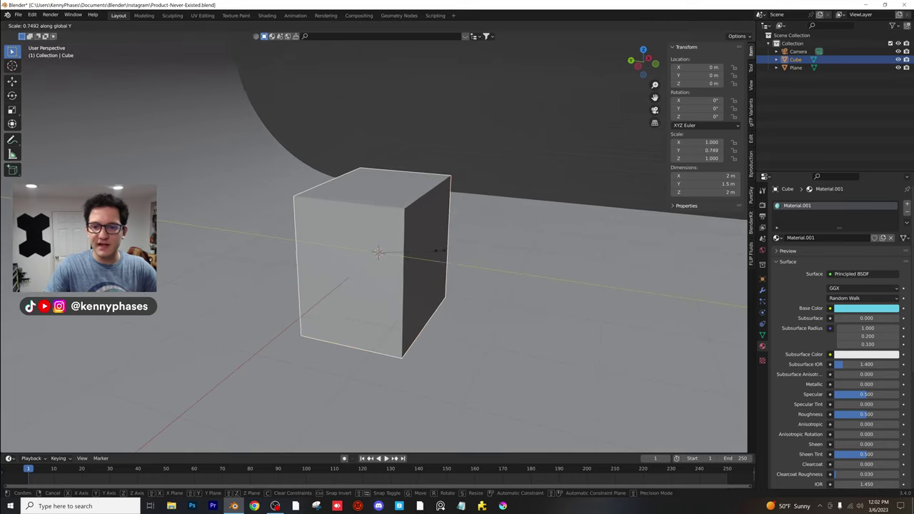
pyautogui.click(402, 249)
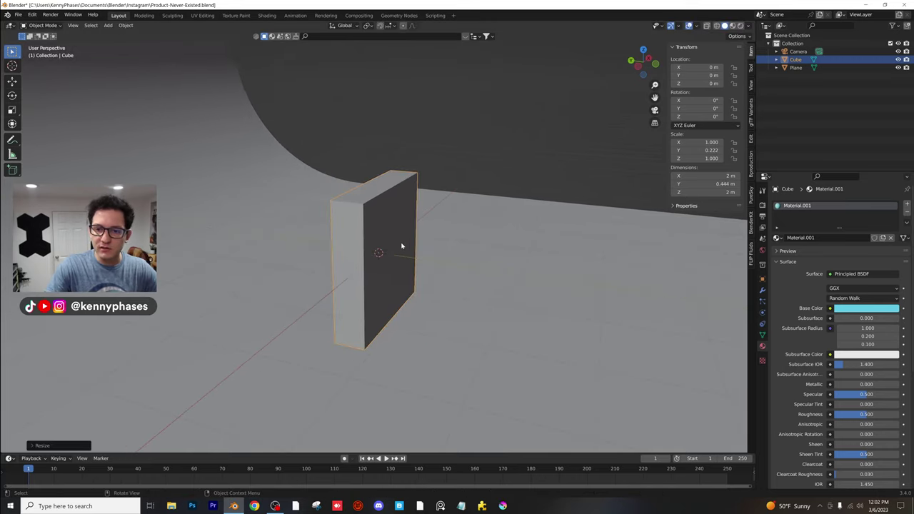
# Scale the slab along Z to about 1.655 and raise it to about Z 0.75 m
pyautogui.moveTo(402, 249)
pyautogui.mouseDown(button='middle')
pyautogui.moveTo(367, 227)
pyautogui.moveTo(310, 222)
pyautogui.moveTo(400, 224)
pyautogui.moveTo(405, 249)
pyautogui.moveTo(393, 248)
pyautogui.mouseUp(button='middle')
pyautogui.press('s')
pyautogui.press('z')
pyautogui.click(404, 255)
pyautogui.press('g')
pyautogui.press('z')
pyautogui.click(400, 218)
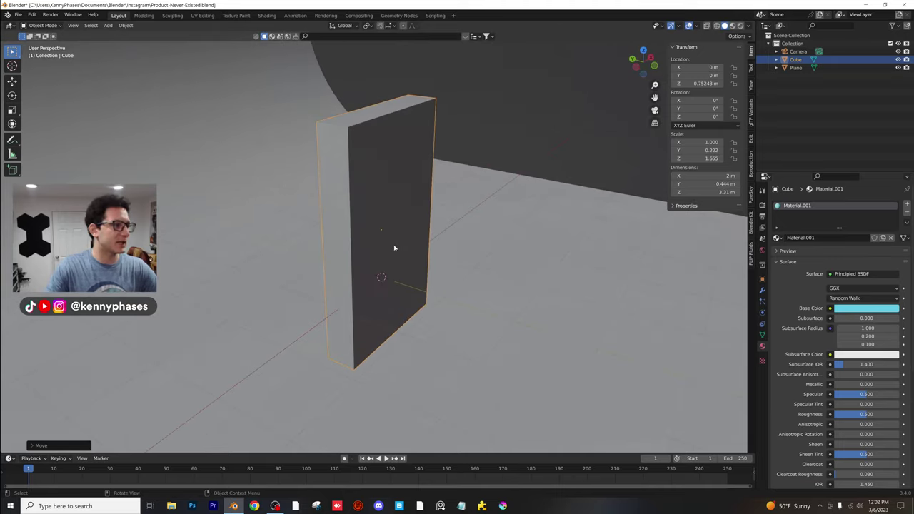
# Set the solid viewport shading to color each object randomly
pyautogui.click(750, 27)
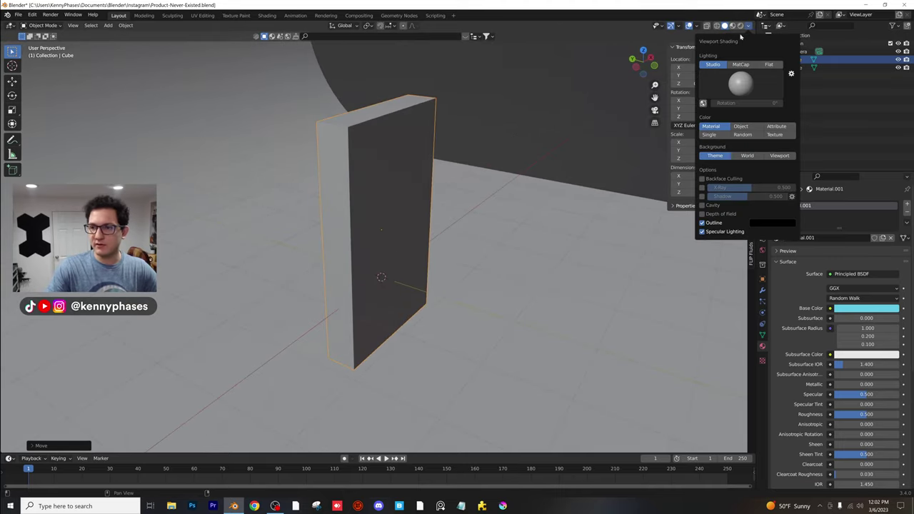
pyautogui.click(742, 134)
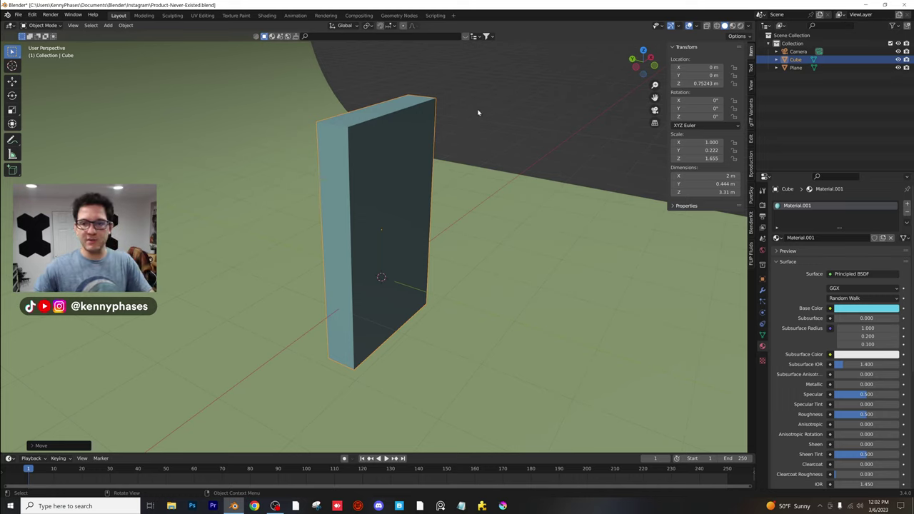
pyautogui.click(478, 114)
pyautogui.scroll(1, 417, 118)
pyautogui.click(425, 106)
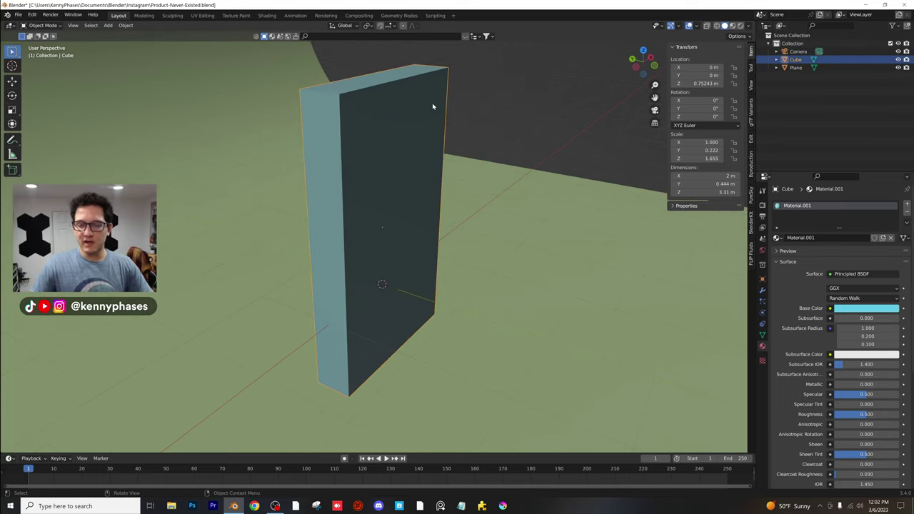
pyautogui.moveTo(432, 106)
pyautogui.mouseDown(button='middle')
pyautogui.moveTo(397, 81)
pyautogui.moveTo(432, 103)
pyautogui.mouseUp(button='middle')
# Apply the slab's scale and save the file
pyautogui.click(125, 26)
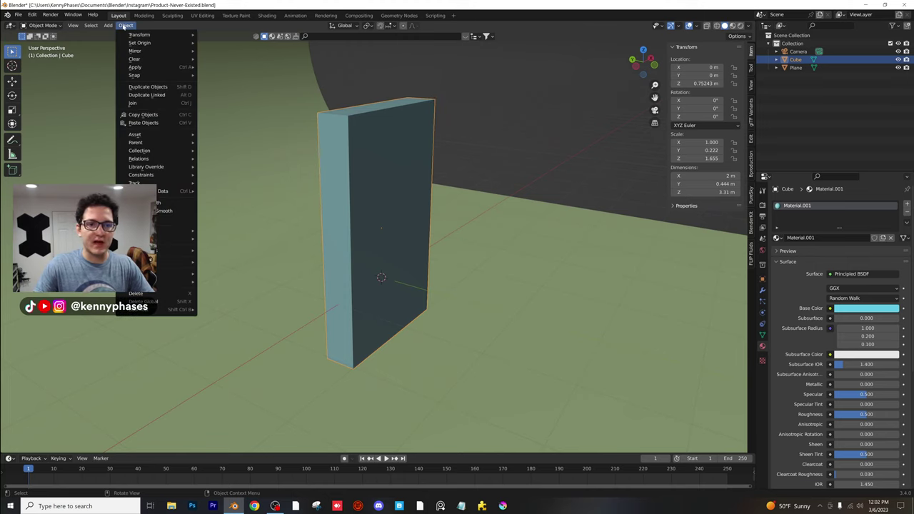
pyautogui.moveTo(176, 68)
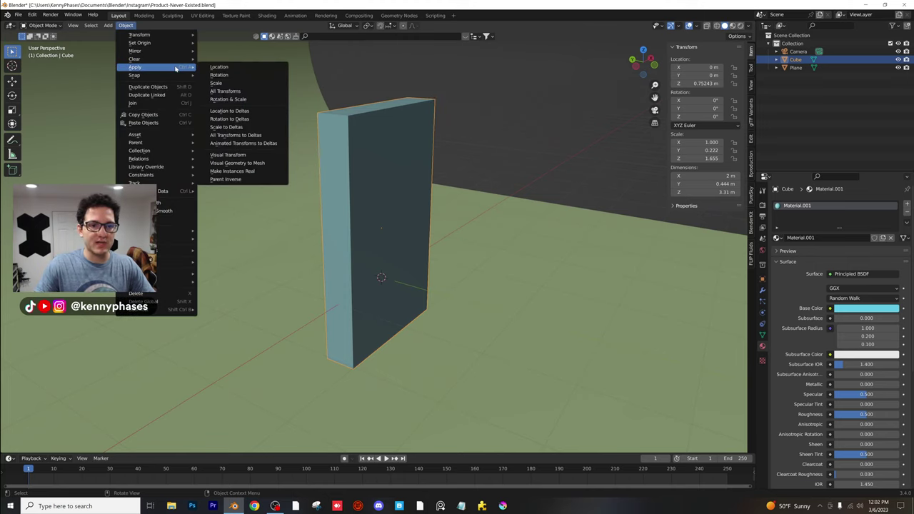
pyautogui.click(242, 83)
pyautogui.hotkey('ctrl', 's')
pyautogui.click(404, 141)
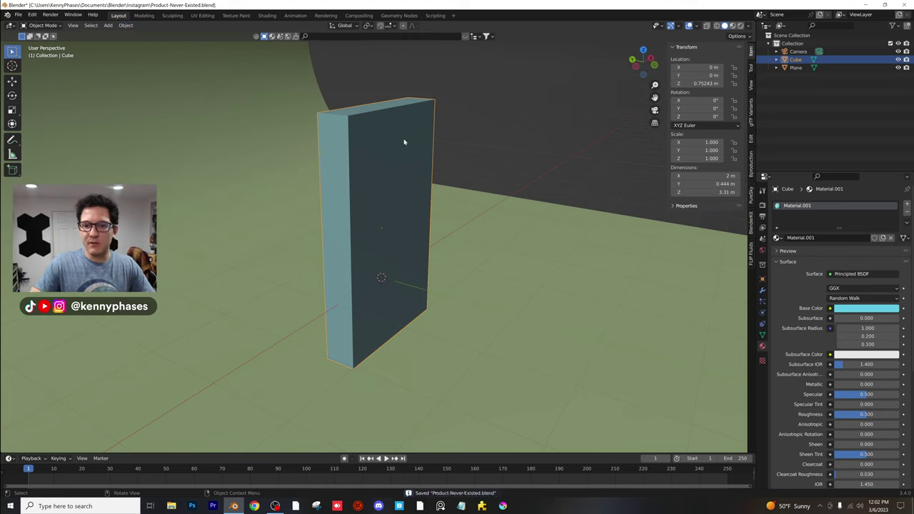
# Add a Bevel modifier to the slab and reduce its amount to about 0.035 m
pyautogui.click(762, 290)
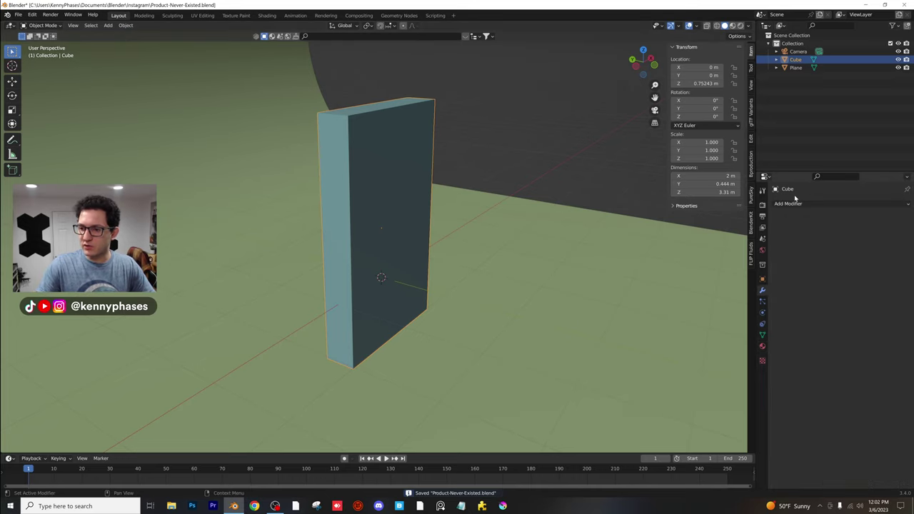
pyautogui.click(799, 207)
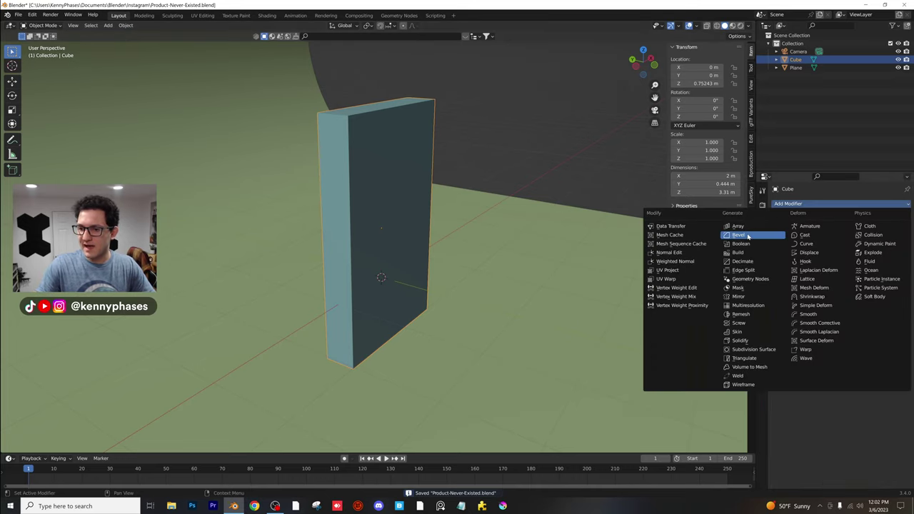
pyautogui.click(736, 235)
pyautogui.moveTo(500, 143); pyautogui.dragTo(605, 183, button='middle')
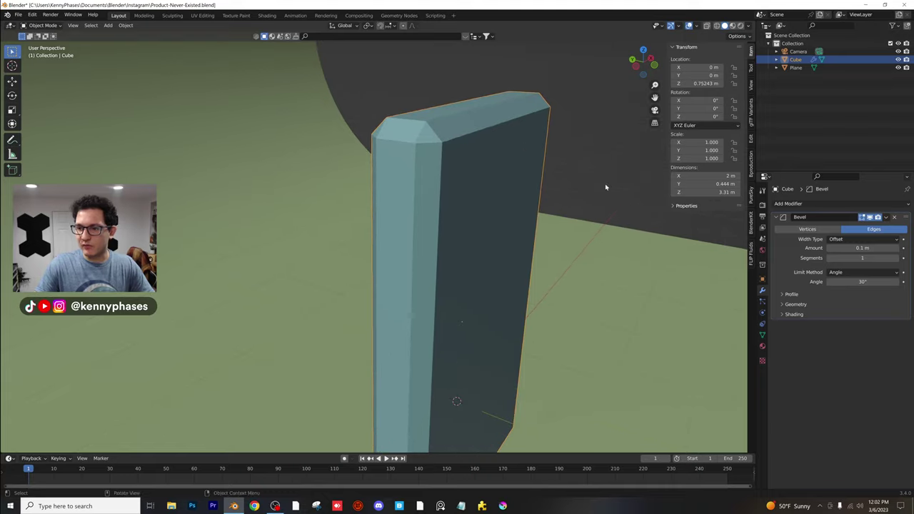
pyautogui.moveTo(863, 248); pyautogui.dragTo(829, 248)
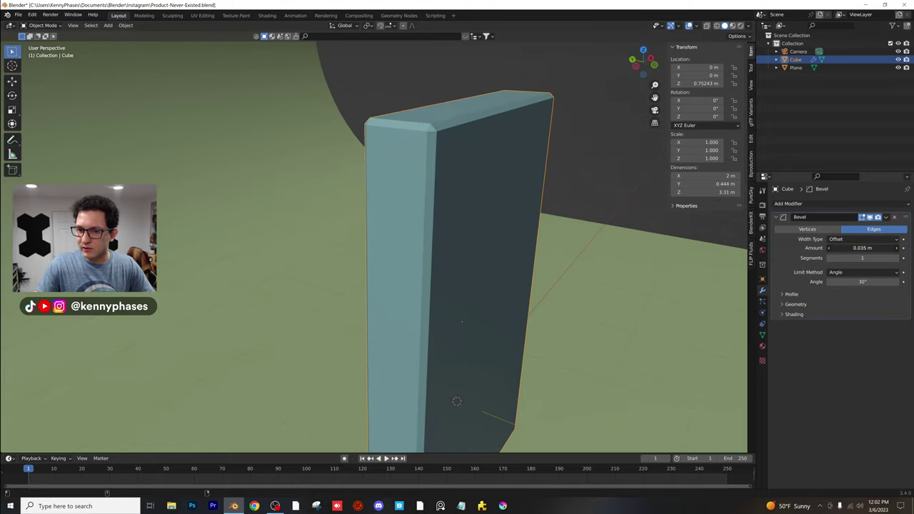
# Set the slab's bevel to 3 segments and an amount of about 0.018 m
pyautogui.scroll(1, 550, 133)
pyautogui.keyDown('shift'); pyautogui.moveTo(528, 144); pyautogui.dragTo(495, 176, button='middle'); pyautogui.keyUp('shift')
pyautogui.scroll(1, 496, 176)
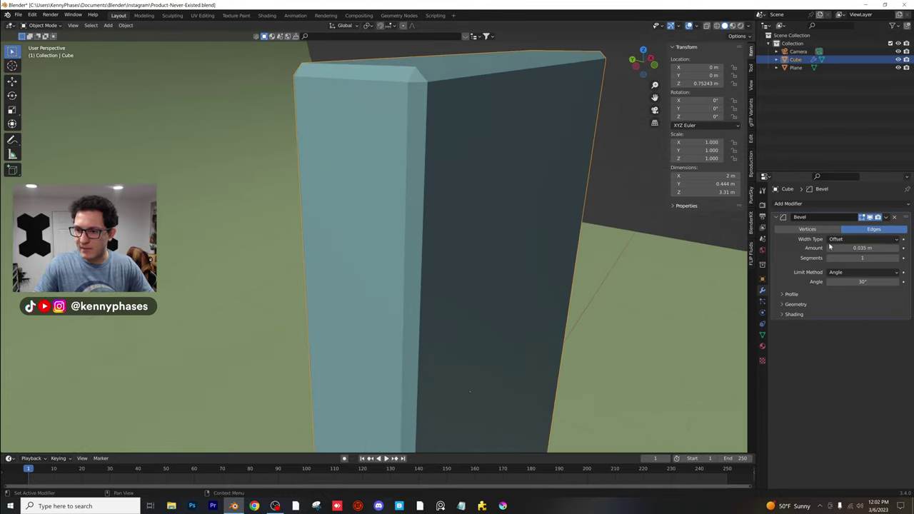
pyautogui.click(896, 258)
pyautogui.click(897, 258)
pyautogui.moveTo(499, 135); pyautogui.dragTo(499, 192, button='middle')
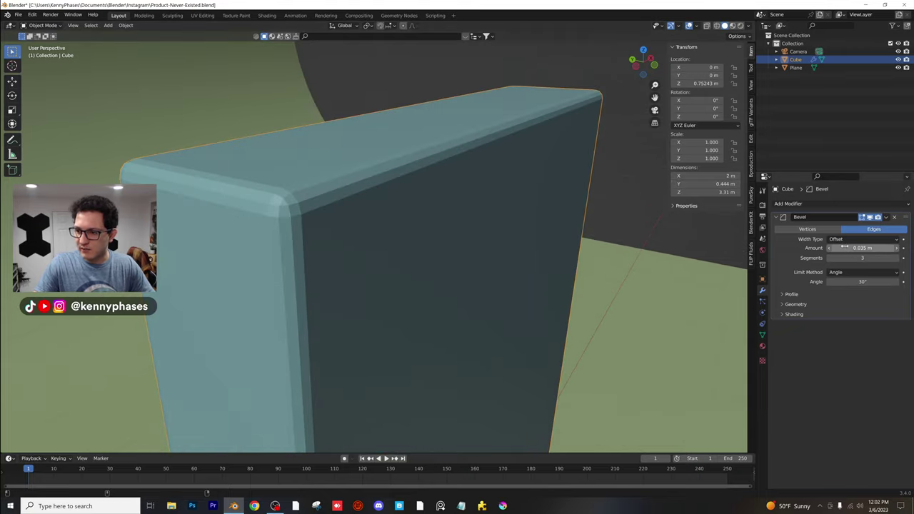
pyautogui.moveTo(863, 248); pyautogui.dragTo(846, 248)
pyautogui.scroll(-5, 387, 143)
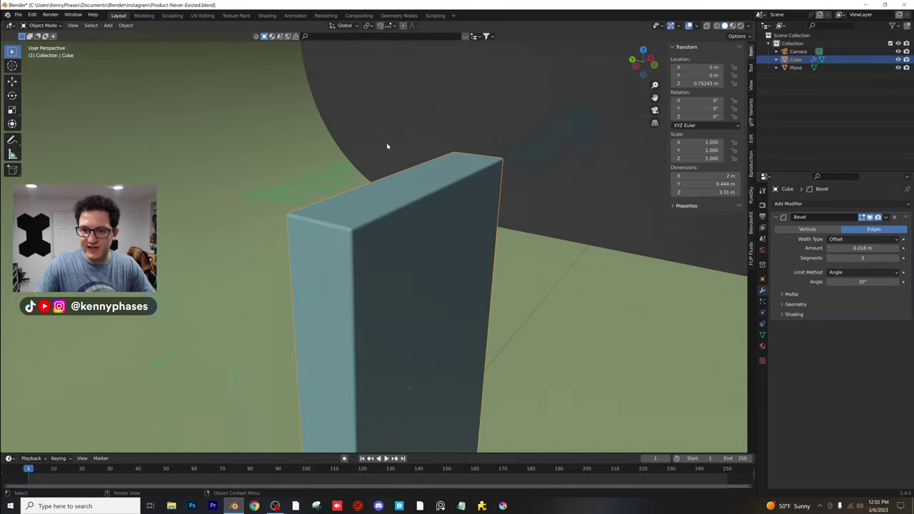
# Shade the slab smooth and save the file
pyautogui.moveTo(388, 143); pyautogui.dragTo(486, 102, button='middle')
pyautogui.rightClick(422, 180)
pyautogui.click(420, 178)
pyautogui.hotkey('ctrl', 's')
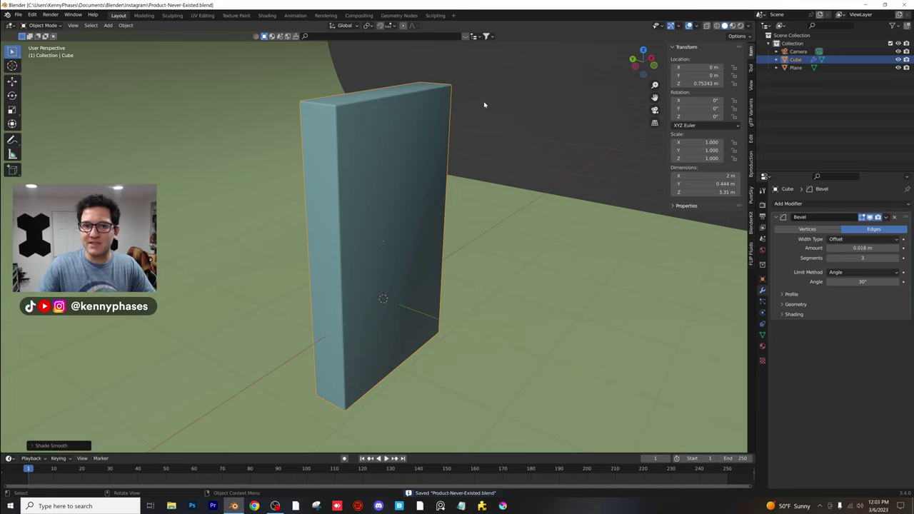
# Add a second cube and, in front view, move it beside the slab to about X -1.56 m, Z 0.67 m
pyautogui.click(108, 25)
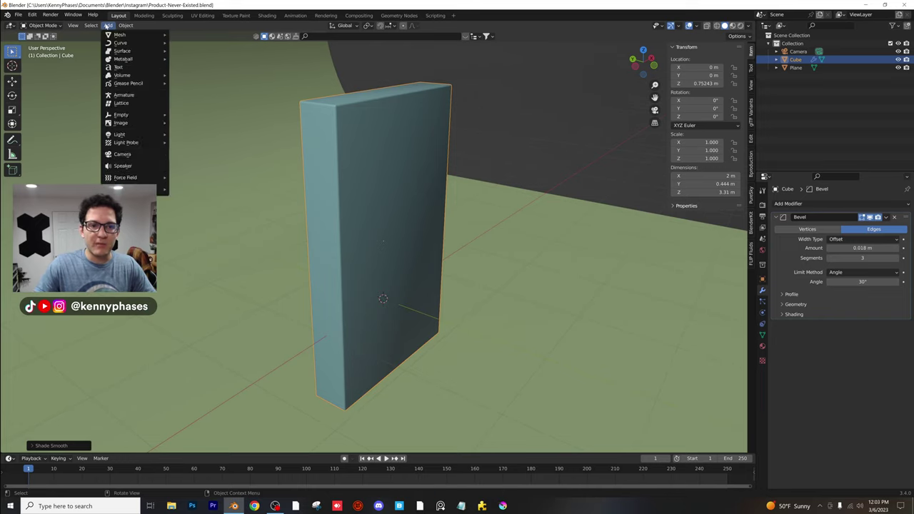
pyautogui.moveTo(112, 35)
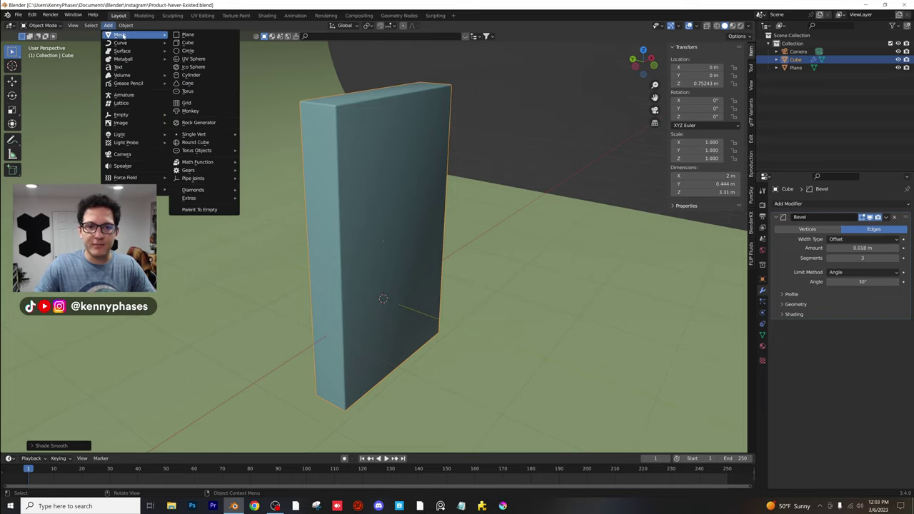
pyautogui.click(202, 44)
pyautogui.moveTo(257, 121); pyautogui.dragTo(273, 141, button='middle')
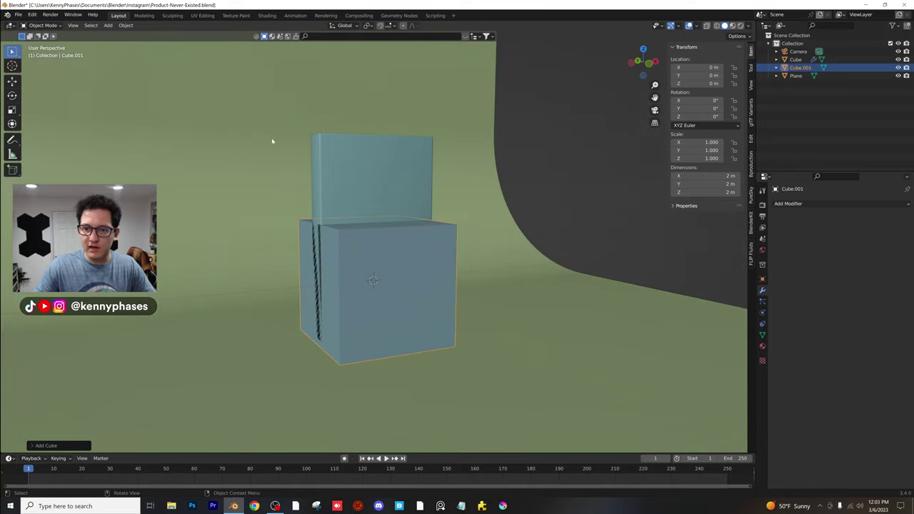
pyautogui.click(648, 64)
pyautogui.press('g')
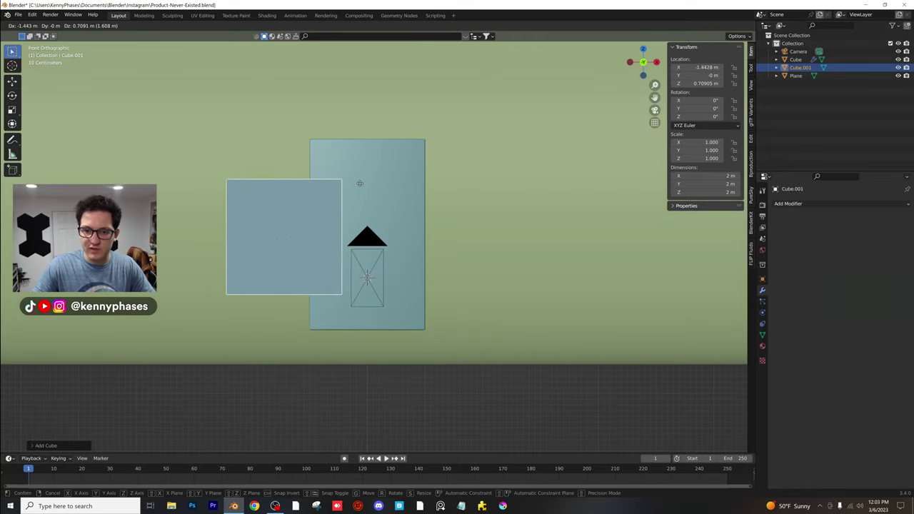
pyautogui.click(353, 188)
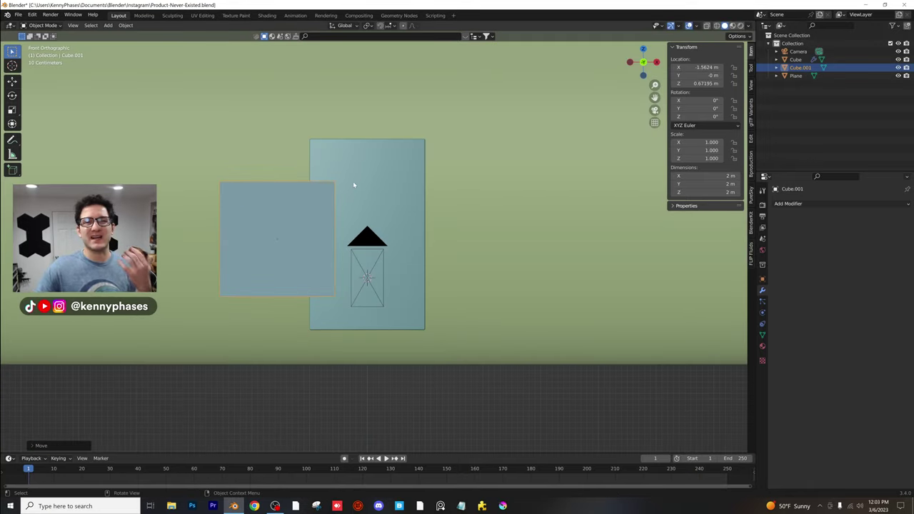
# Bevel the upper and lower edges of the second cube's slab-facing side with a single segment, about 0.3 m wide
pyautogui.moveTo(353, 185); pyautogui.dragTo(397, 162, button='middle')
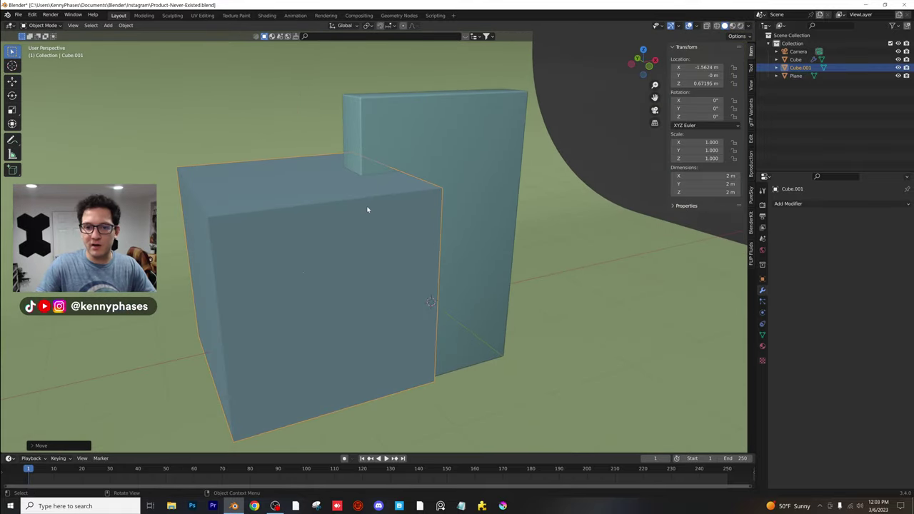
pyautogui.moveTo(367, 209)
pyautogui.mouseDown(button='middle')
pyautogui.moveTo(335, 205)
pyautogui.moveTo(354, 217)
pyautogui.mouseUp(button='middle')
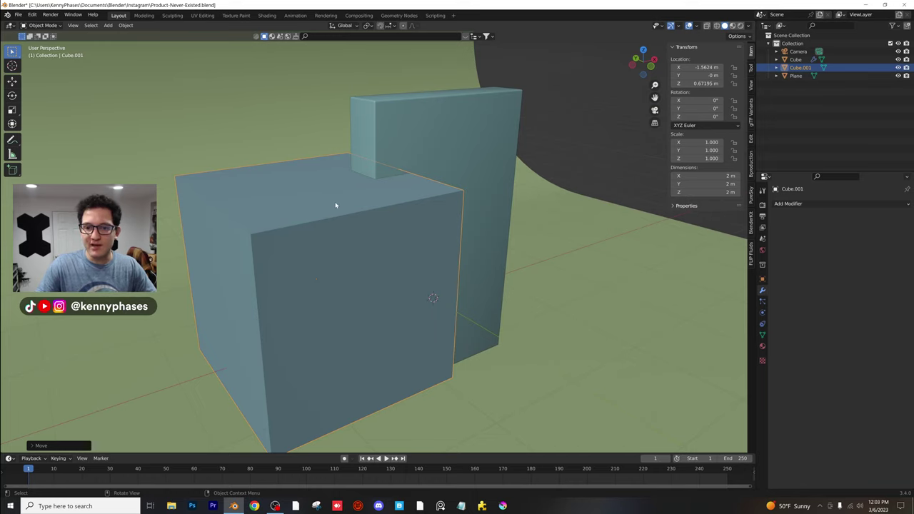
pyautogui.press('Tab')
pyautogui.moveTo(393, 228); pyautogui.dragTo(322, 223, button='middle')
pyautogui.scroll(2, 321, 222)
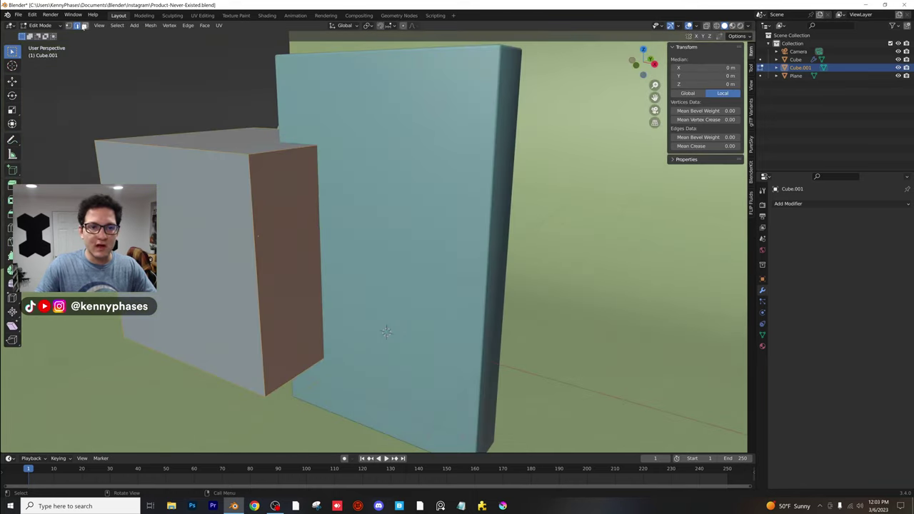
pyautogui.click(278, 148)
pyautogui.keyDown('shift'); pyautogui.moveTo(307, 349); pyautogui.dragTo(320, 367); pyautogui.keyUp('shift')
pyautogui.moveTo(318, 366); pyautogui.dragTo(331, 201, button='middle')
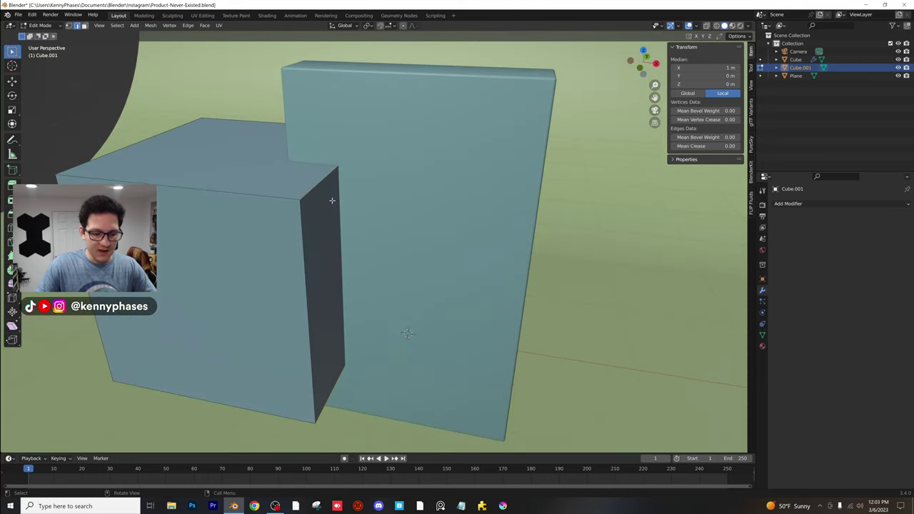
pyautogui.click(331, 201)
pyautogui.hotkey('ctrl', 'b')
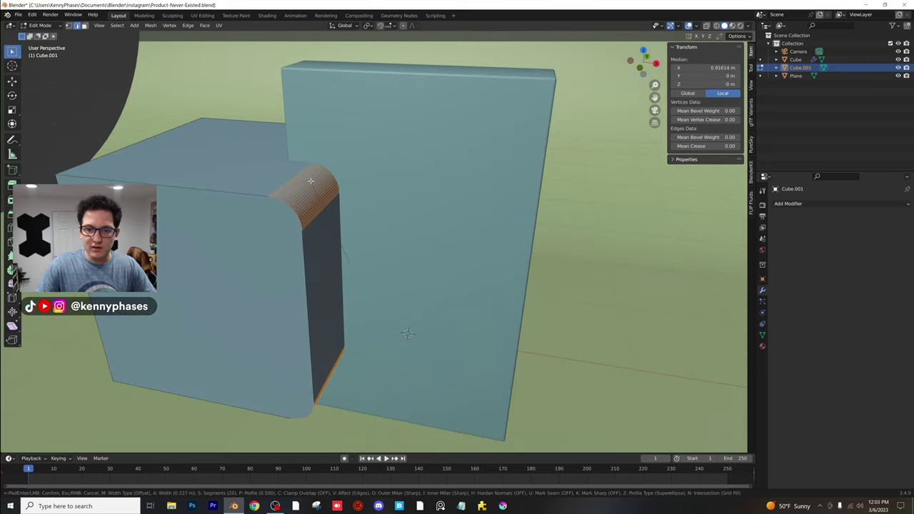
pyautogui.scroll(-3, 310, 182)
pyautogui.scroll(-7, 300, 182)
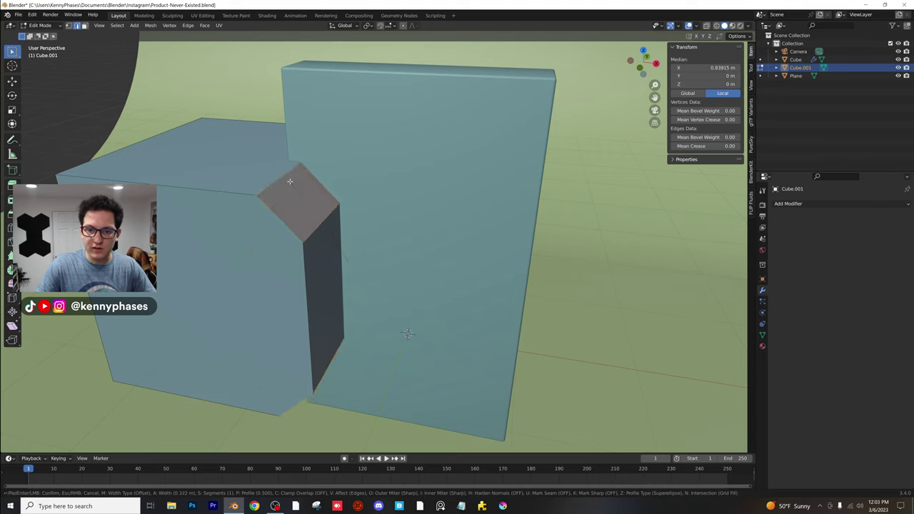
pyautogui.click(289, 178)
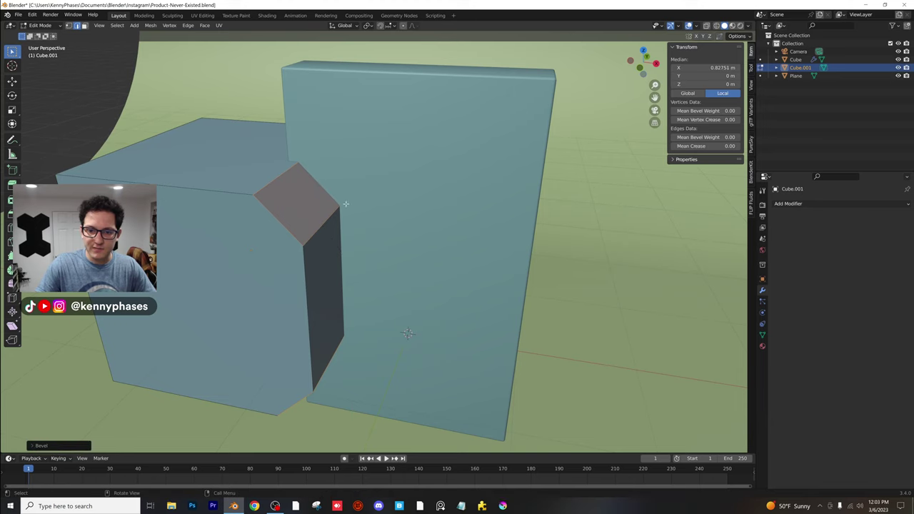
# Scale the chamfered cube to about 1.205 along Z and about 0.758 along X
pyautogui.press('Tab')
pyautogui.moveTo(322, 190); pyautogui.dragTo(337, 167, button='middle')
pyautogui.press('s')
pyautogui.press('z')
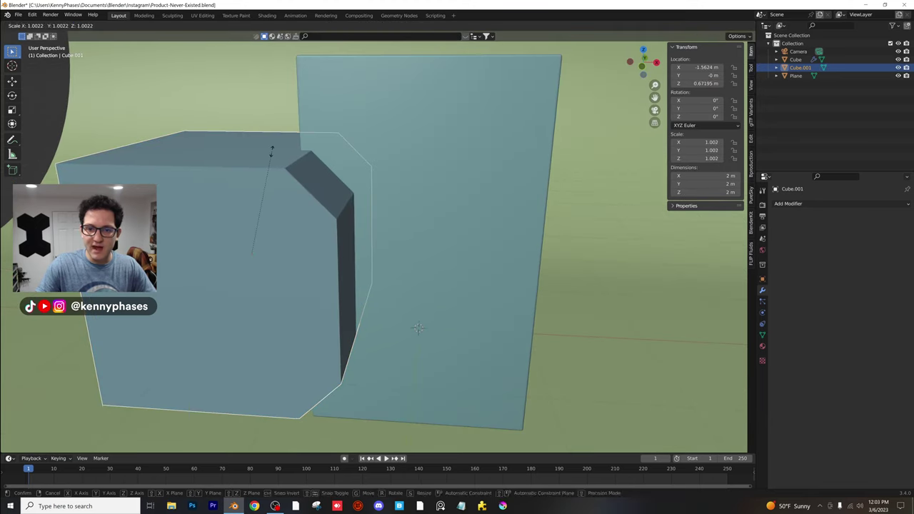
pyautogui.click(396, 164)
pyautogui.press('s')
pyautogui.press('x')
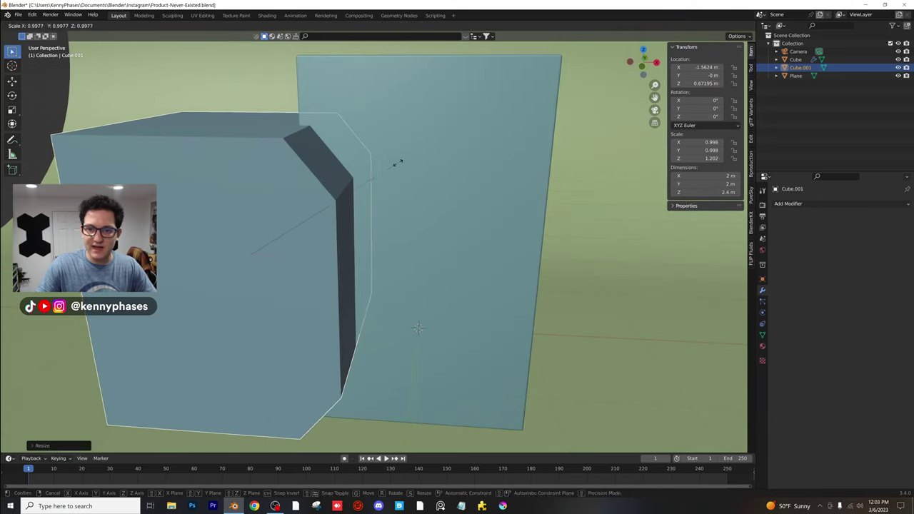
pyautogui.click(346, 163)
pyautogui.scroll(-3, 364, 167)
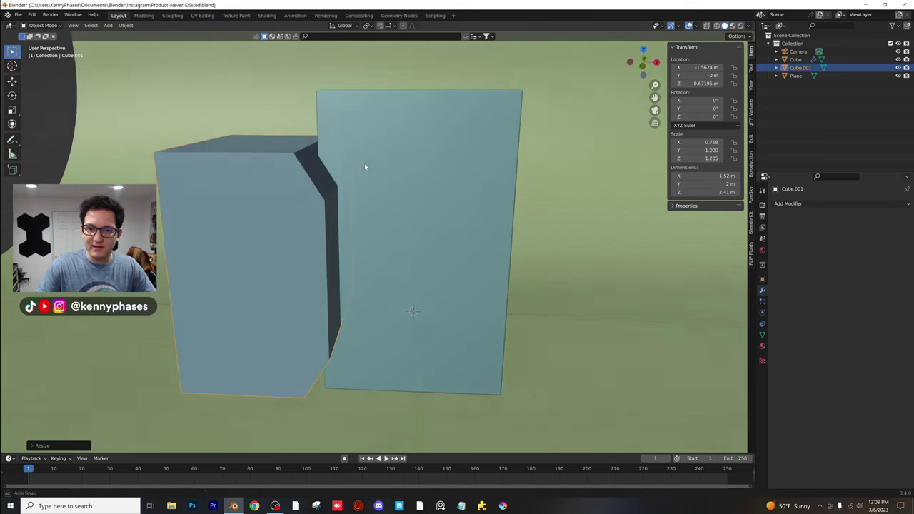
# In front view, set the chamfered cube's Z location to 0 m
pyautogui.click(642, 65)
pyautogui.scroll(2, 434, 212)
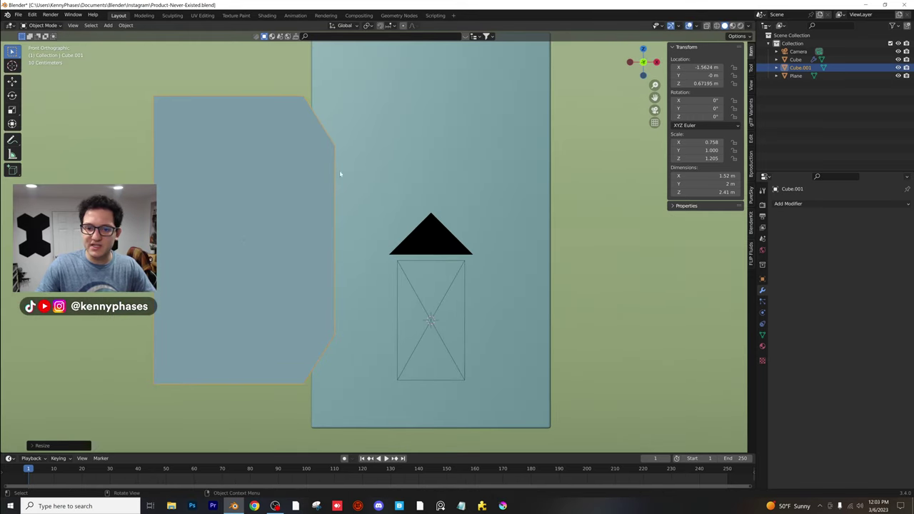
pyautogui.scroll(-2, 340, 172)
pyautogui.scroll(1, 337, 184)
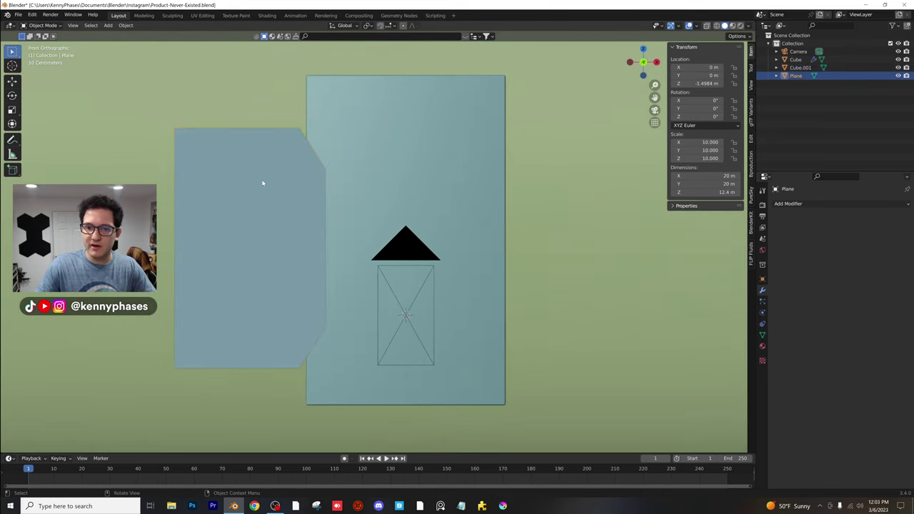
pyautogui.doubleClick(698, 84)
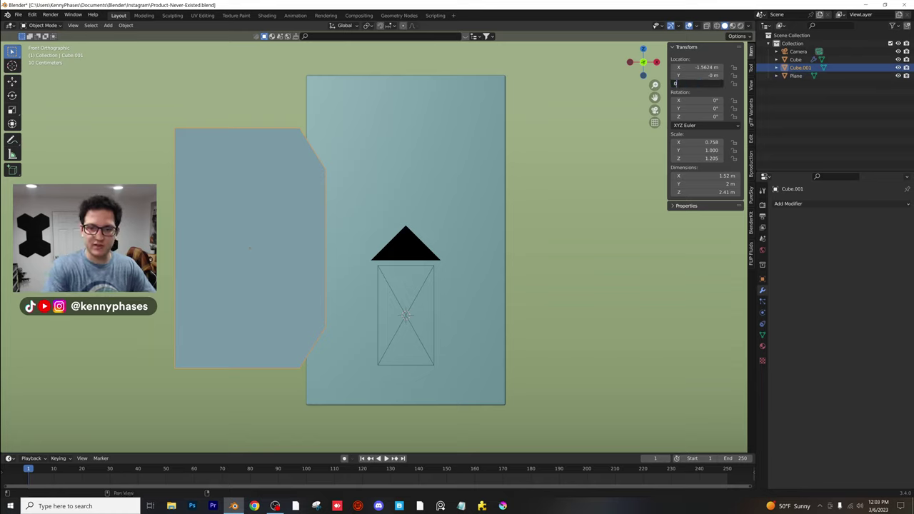
pyautogui.write('0')
pyautogui.press('Return')
# Set the slab's Z location to 0 m
pyautogui.click(421, 149)
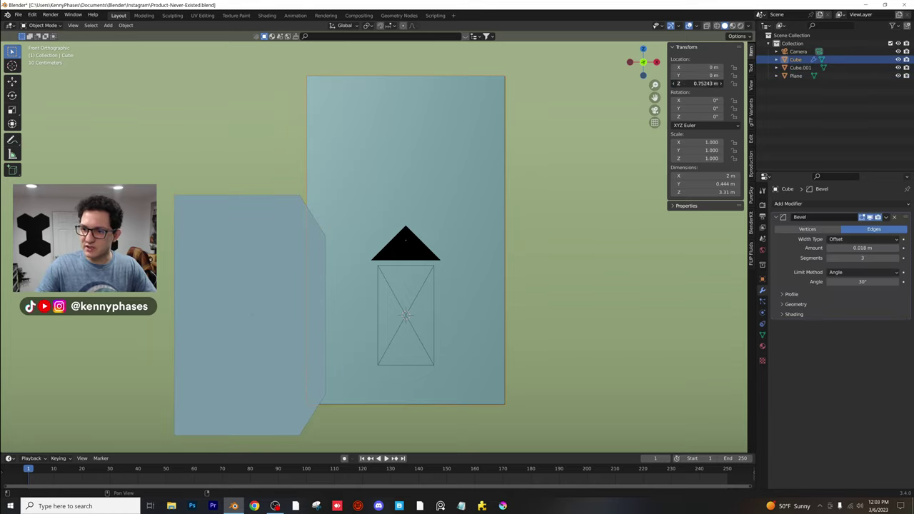
pyautogui.doubleClick(696, 83)
pyautogui.write('0')
pyautogui.press('Return')
# Lower the backdrop plane along Z to about -1.77 m, beneath the slab
pyautogui.scroll(-2, 411, 191)
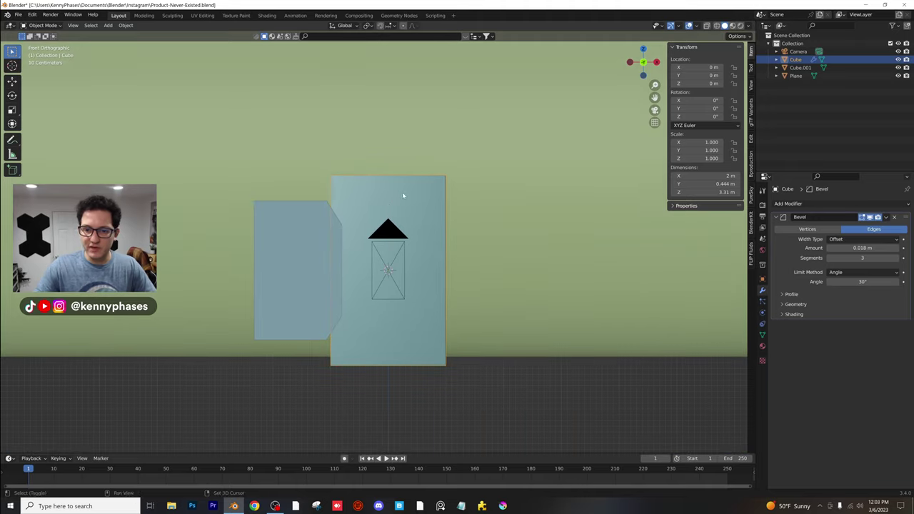
pyautogui.click(508, 176)
pyautogui.moveTo(508, 176); pyautogui.dragTo(454, 174, button='middle')
pyautogui.press('g')
pyautogui.press('z')
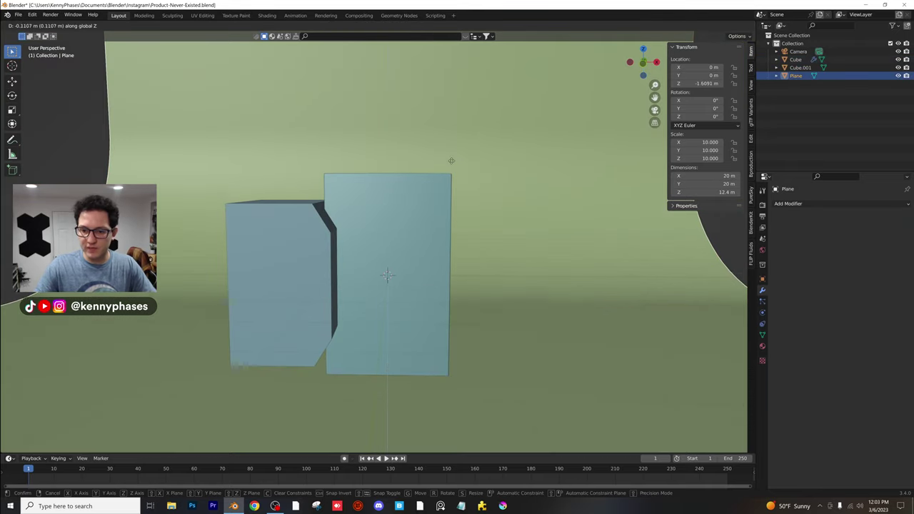
pyautogui.click(451, 184)
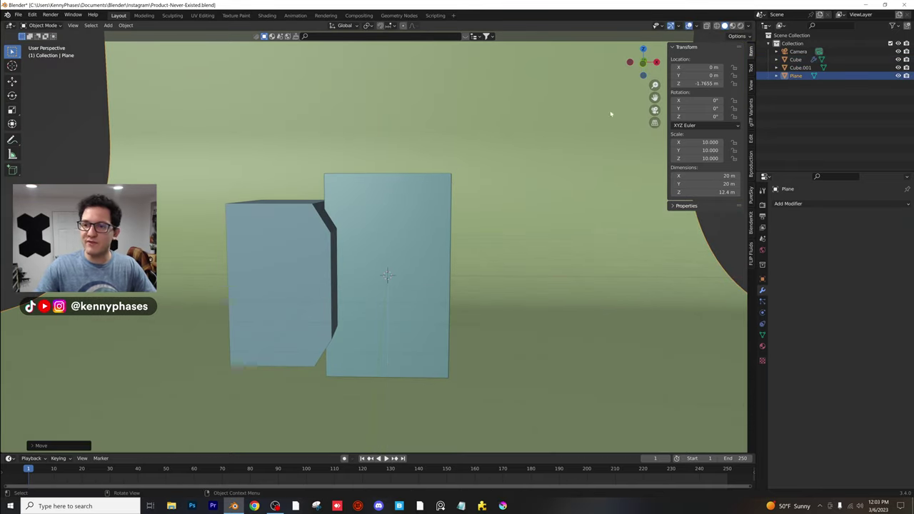
# Reselect the chamfered cube and save the file
pyautogui.click(643, 63)
pyautogui.click(643, 64)
pyautogui.scroll(3, 467, 197)
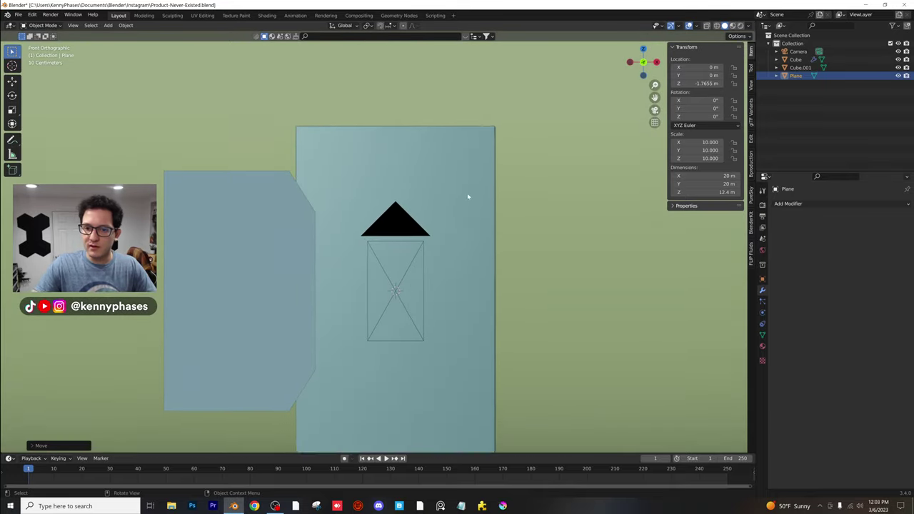
pyautogui.keyDown('shift'); pyautogui.moveTo(467, 196); pyautogui.dragTo(461, 131, button='middle'); pyautogui.keyUp('shift')
pyautogui.click(266, 183)
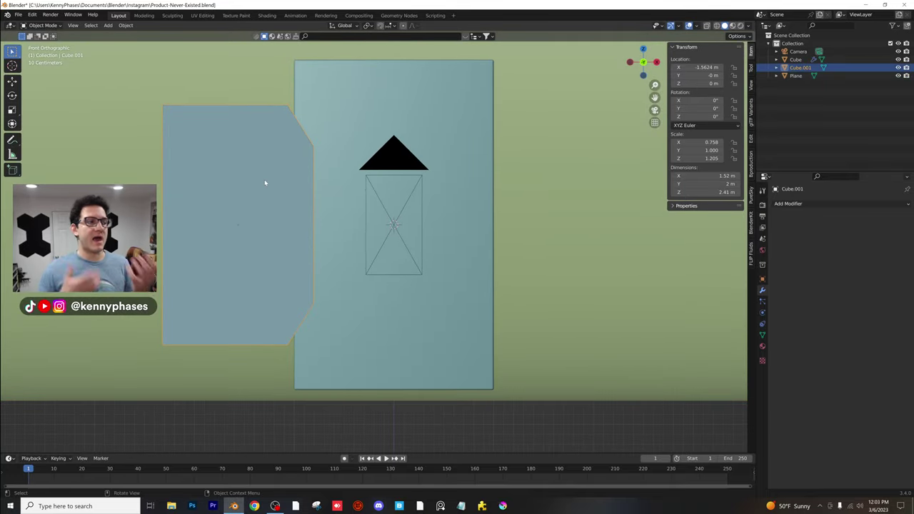
pyautogui.scroll(-1, 285, 184)
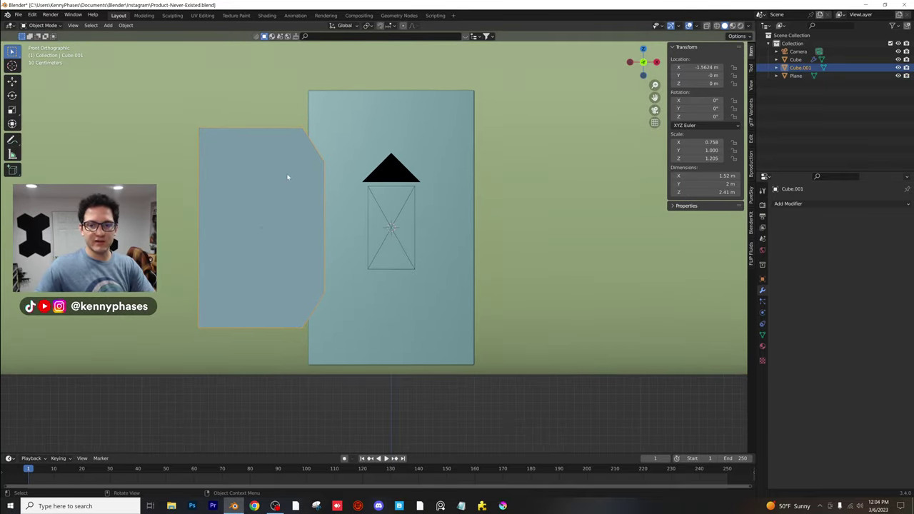
pyautogui.moveTo(313, 215); pyautogui.dragTo(282, 193, button='middle')
pyautogui.hotkey('ctrl', 's')
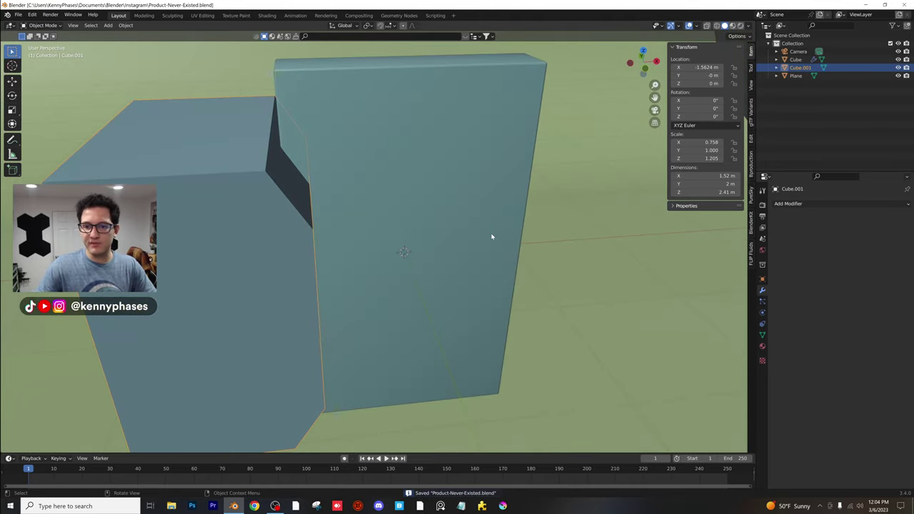
# Add a Mirror modifier on the X axis to the chamfered cube, using the slab as the mirror object
pyautogui.click(785, 204)
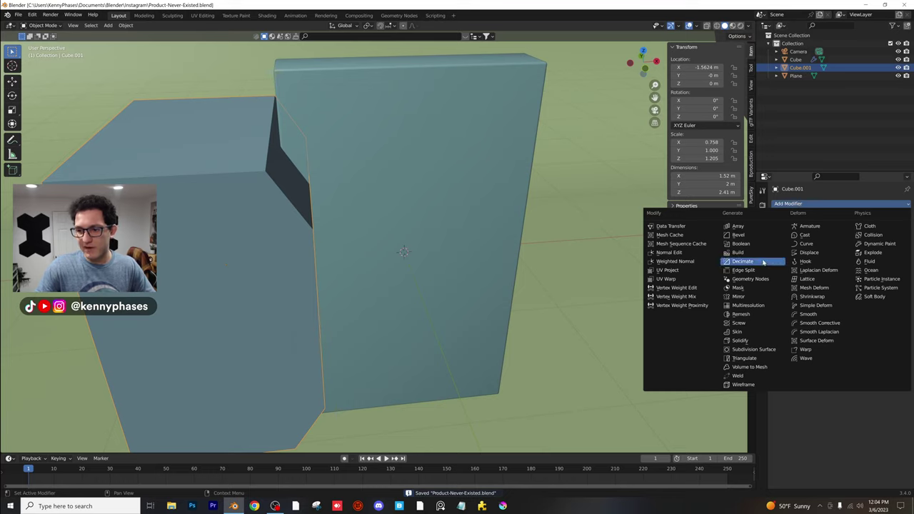
pyautogui.click(756, 298)
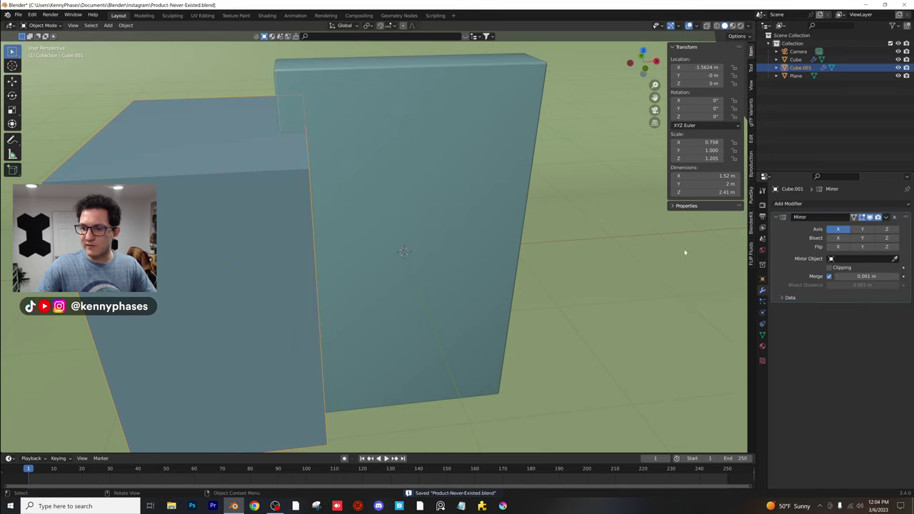
pyautogui.click(896, 260)
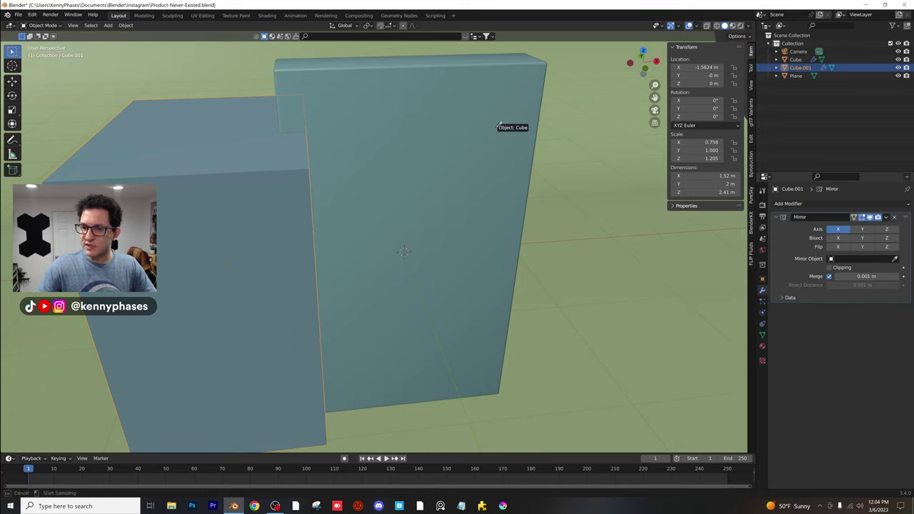
pyautogui.click(405, 104)
pyautogui.scroll(-5, 426, 151)
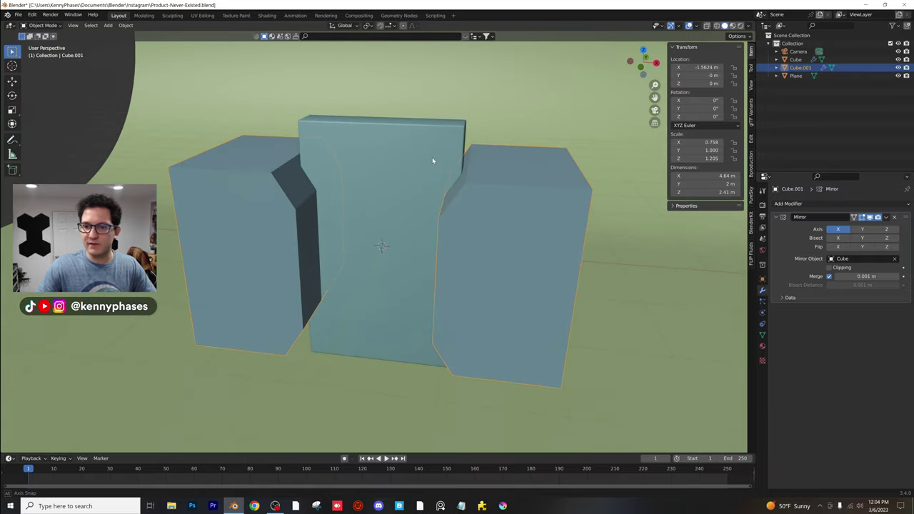
pyautogui.moveTo(411, 207)
pyautogui.mouseDown(button='middle')
pyautogui.moveTo(363, 210)
pyautogui.moveTo(422, 202)
pyautogui.mouseUp(button='middle')
pyautogui.scroll(2, 426, 202)
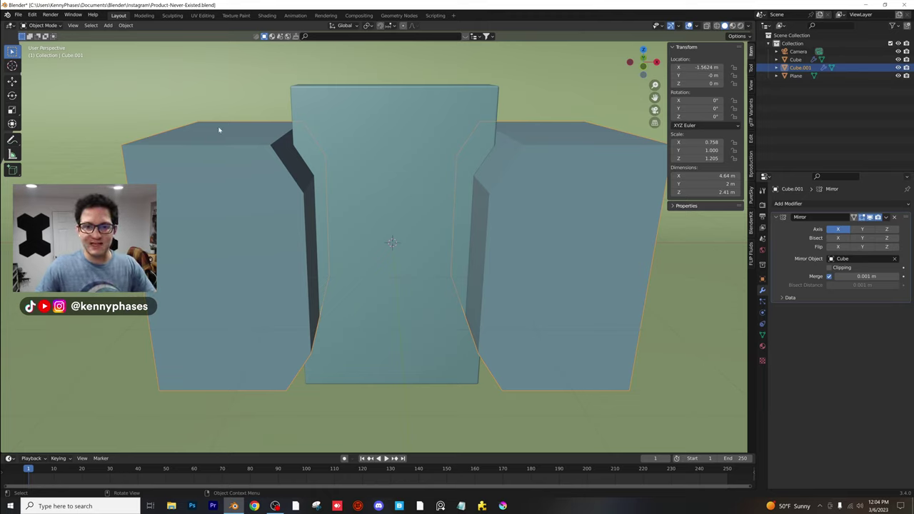
# Cut the mirrored cubes out of the slab with Bool Tool's Brush Boolean Difference
pyautogui.click(363, 127)
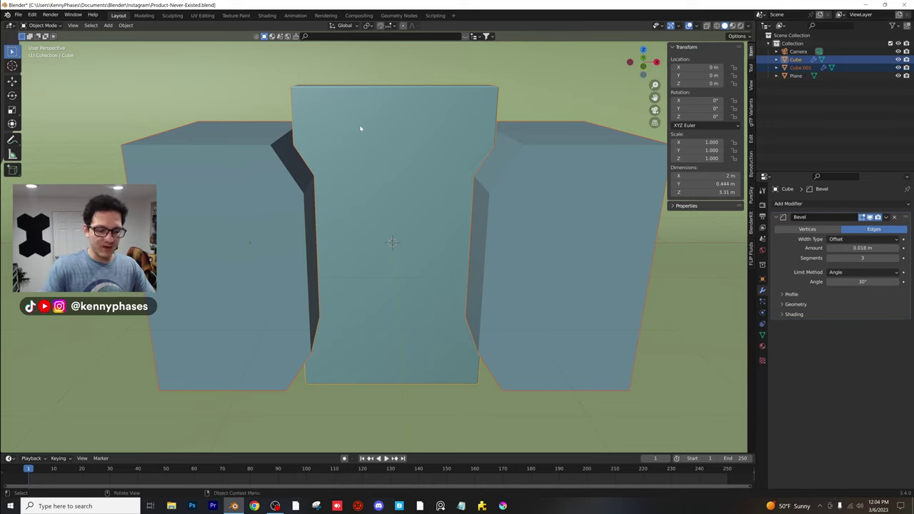
pyautogui.hotkey('ctrl', 'shift', 'b')
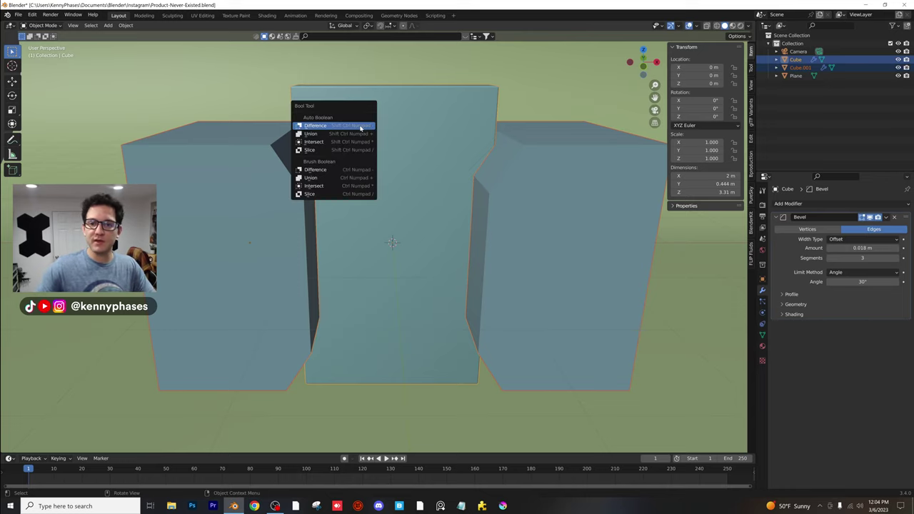
pyautogui.click(343, 173)
pyautogui.moveTo(347, 184)
pyautogui.mouseDown(button='middle')
pyautogui.moveTo(388, 177)
pyautogui.moveTo(379, 180)
pyautogui.moveTo(390, 169)
pyautogui.moveTo(383, 189)
pyautogui.mouseUp(button='middle')
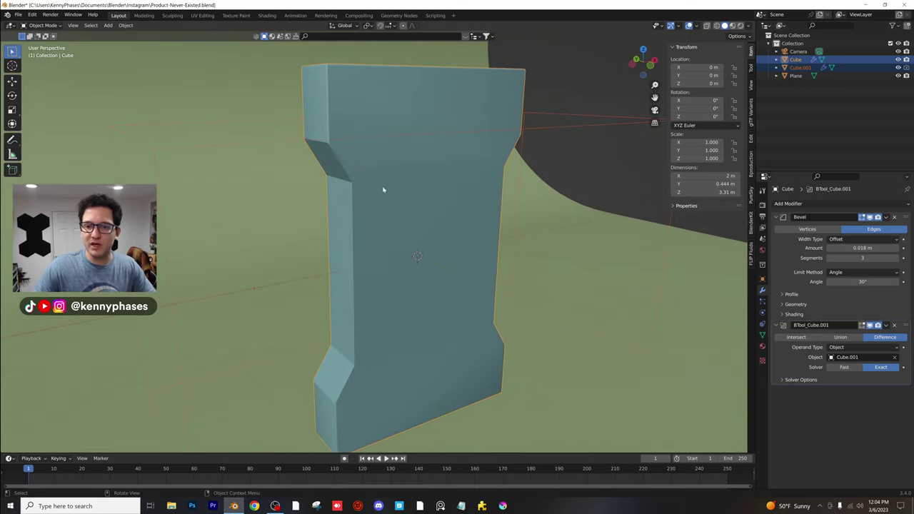
# Select only the slab and reorder its modifiers so the Boolean comes before the Bevel
pyautogui.click(583, 95)
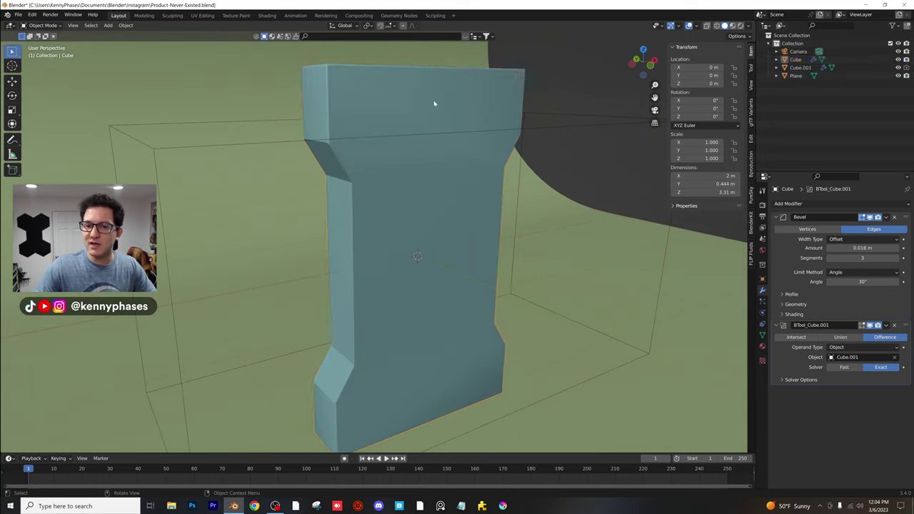
pyautogui.click(434, 104)
pyautogui.scroll(1, 443, 124)
pyautogui.scroll(-1, 457, 133)
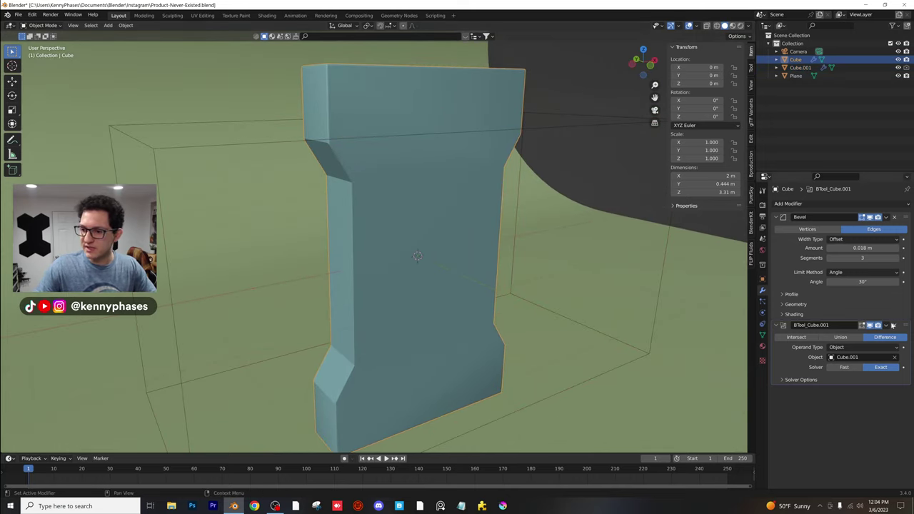
pyautogui.moveTo(893, 325); pyautogui.dragTo(842, 215)
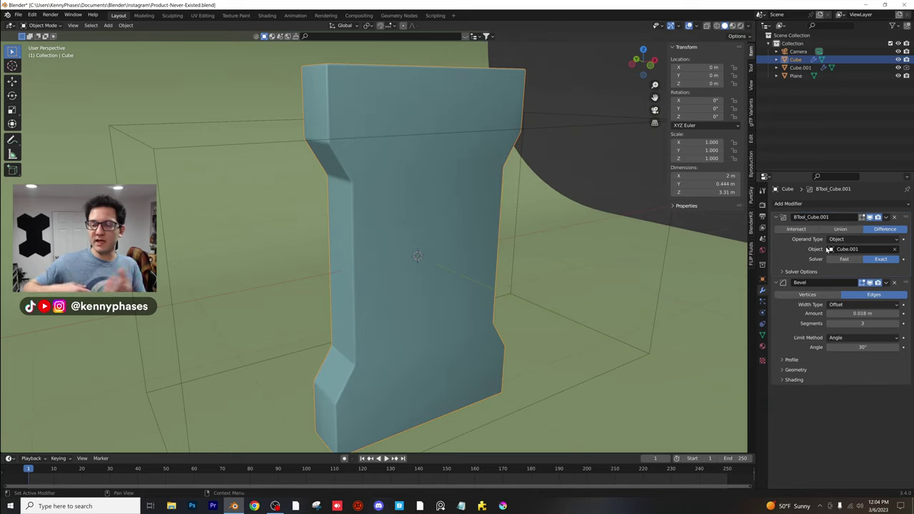
# Inspect the beveled edges and corners along the slab's side cutout
pyautogui.scroll(6, 446, 224)
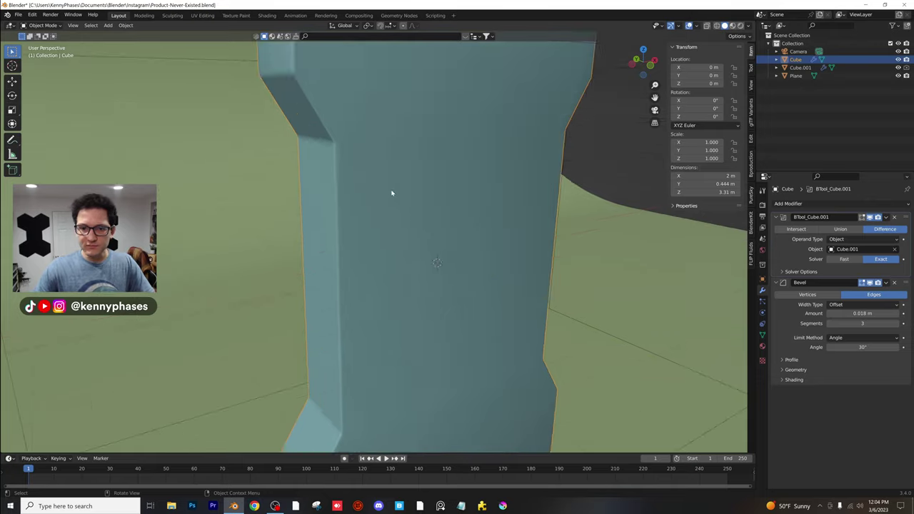
pyautogui.keyDown('shift'); pyautogui.moveTo(383, 211); pyautogui.dragTo(400, 243, button='middle'); pyautogui.keyUp('shift')
pyautogui.scroll(3, 369, 200)
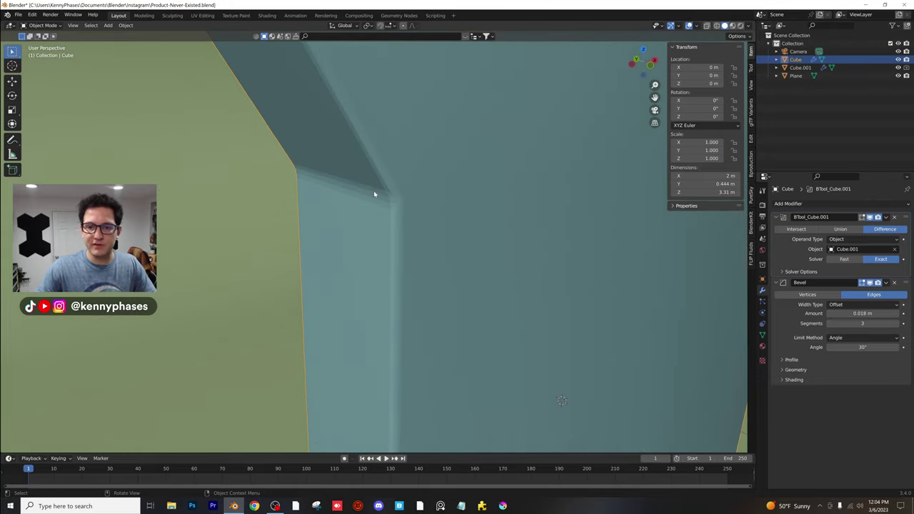
pyautogui.scroll(-2, 376, 194)
pyautogui.keyDown('shift'); pyautogui.moveTo(378, 195); pyautogui.dragTo(405, 201, button='middle'); pyautogui.keyUp('shift')
pyautogui.scroll(-1, 383, 226)
pyautogui.scroll(-1, 388, 214)
pyautogui.scroll(-8, 406, 200)
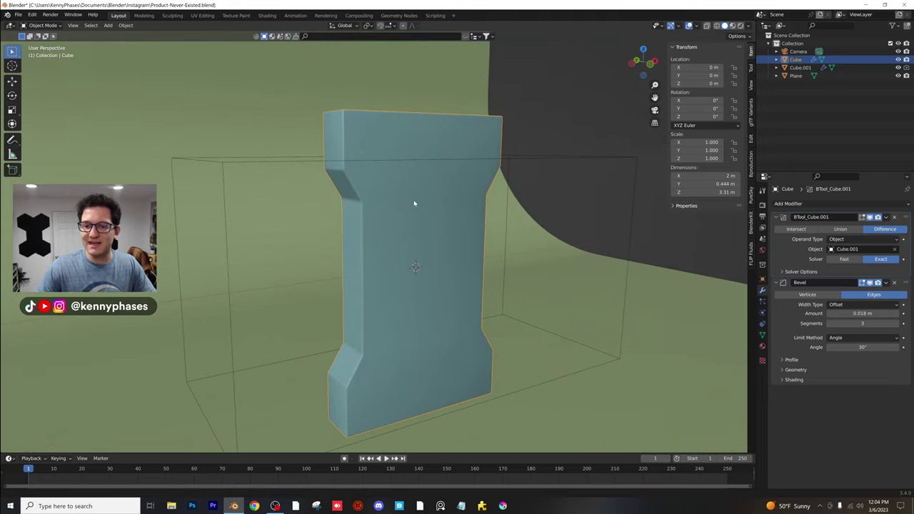
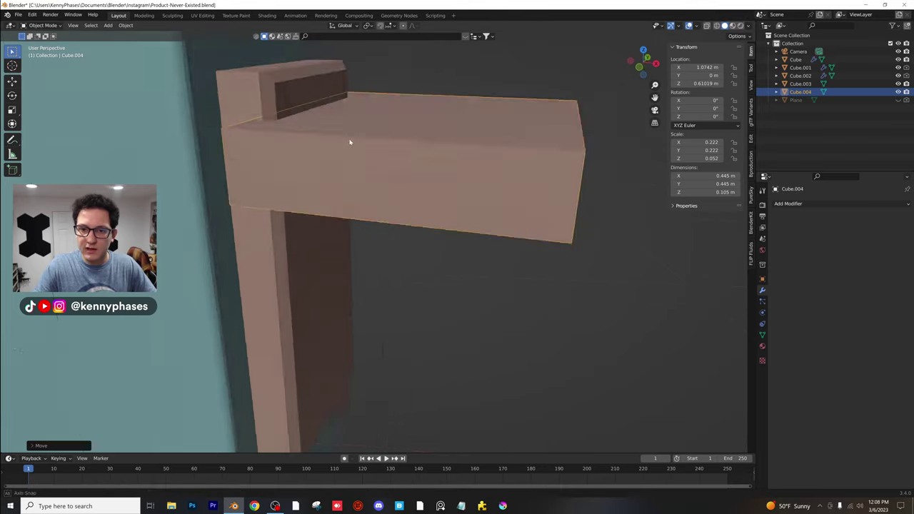
# Flatten the selected cube to a plate about 0.024 m thick and raise it near the side panel's top, at Z about 0.677 m
pyautogui.press('s')
pyautogui.press('z')
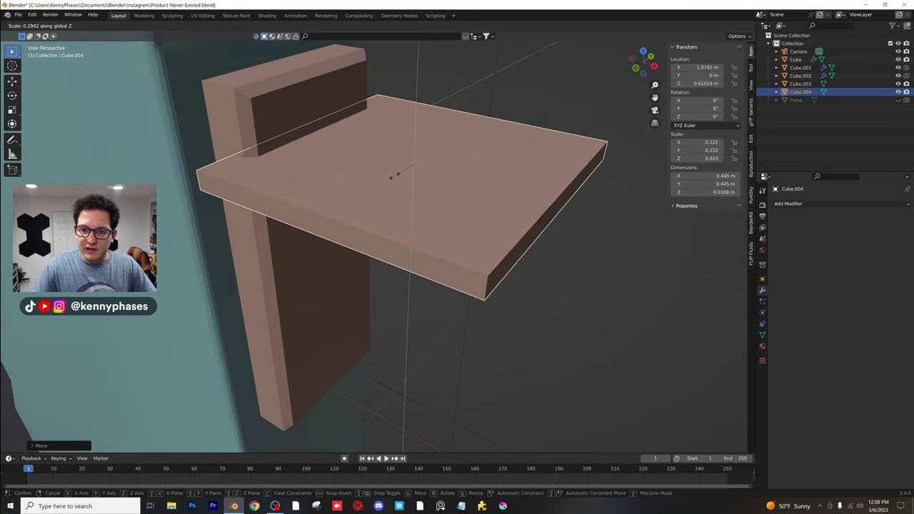
pyautogui.click(397, 179)
pyautogui.press('g')
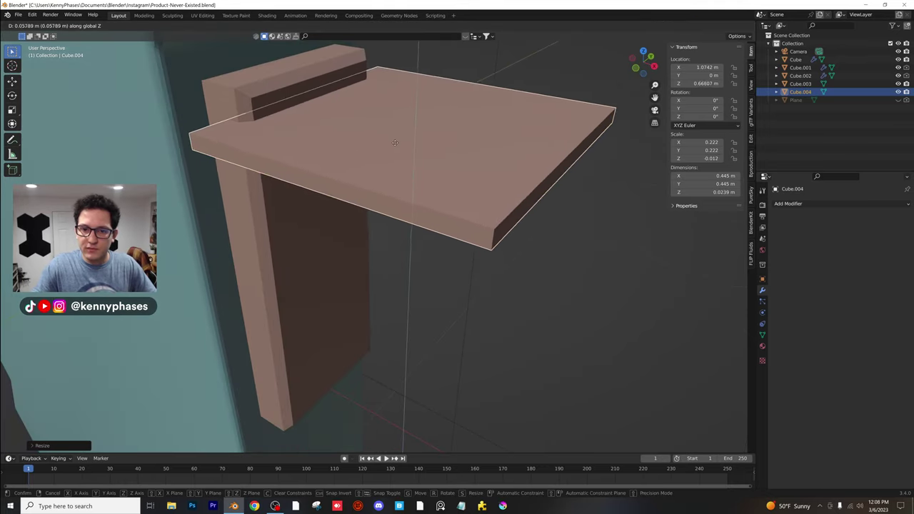
pyautogui.click(392, 149)
# Add an Array modifier to the thin plate with relative offset factors X 0 and Z 1.8
pyautogui.click(793, 204)
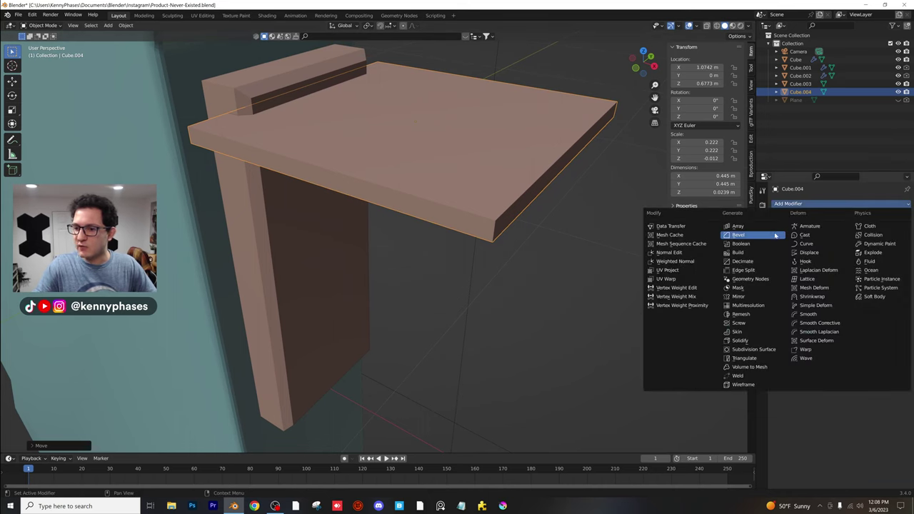
pyautogui.click(771, 230)
pyautogui.press('KP_Decimal')
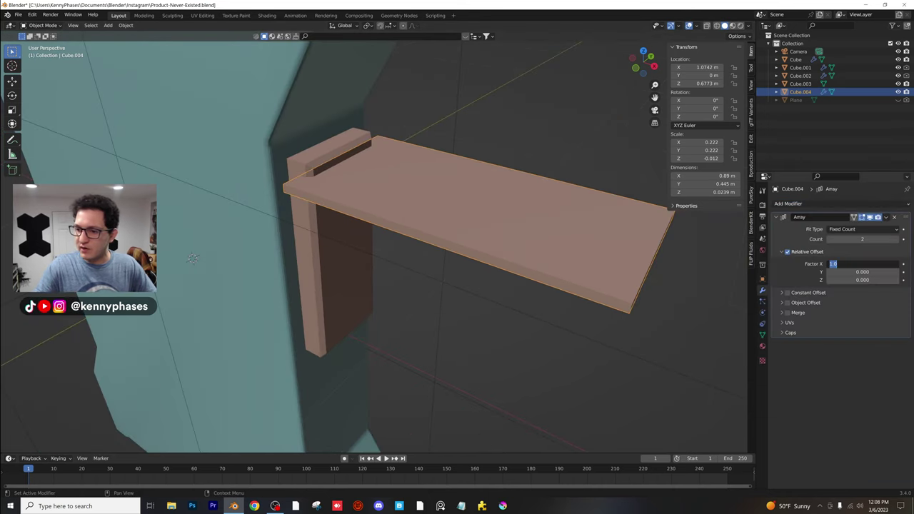
pyautogui.write('0')
pyautogui.press('Tab')
pyautogui.press('Tab')
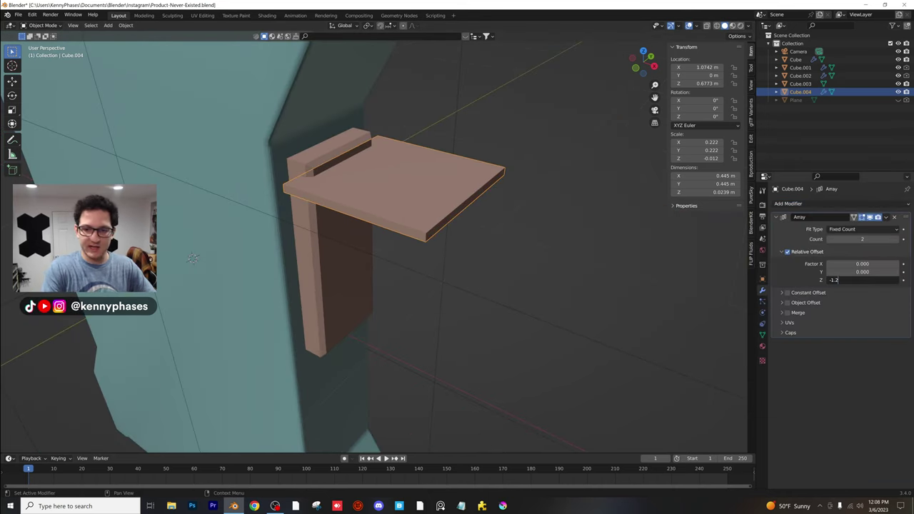
pyautogui.write('-1.2')
pyautogui.press('Return')
pyautogui.moveTo(863, 280); pyautogui.dragTo(896, 280)
pyautogui.moveTo(542, 285); pyautogui.dragTo(465, 219, button='middle')
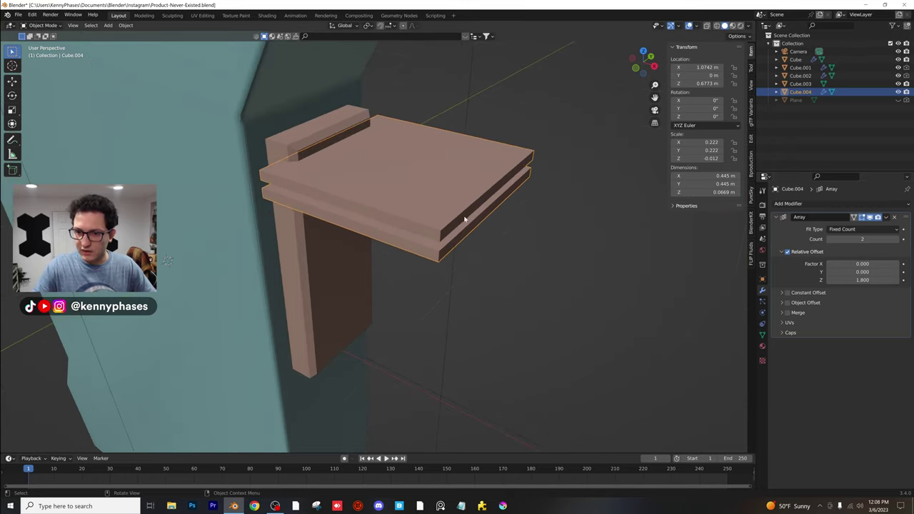
# Set the plate array's count to 15 and lower it to Z about 0.665 m to centre it on the side panel
pyautogui.click(644, 69)
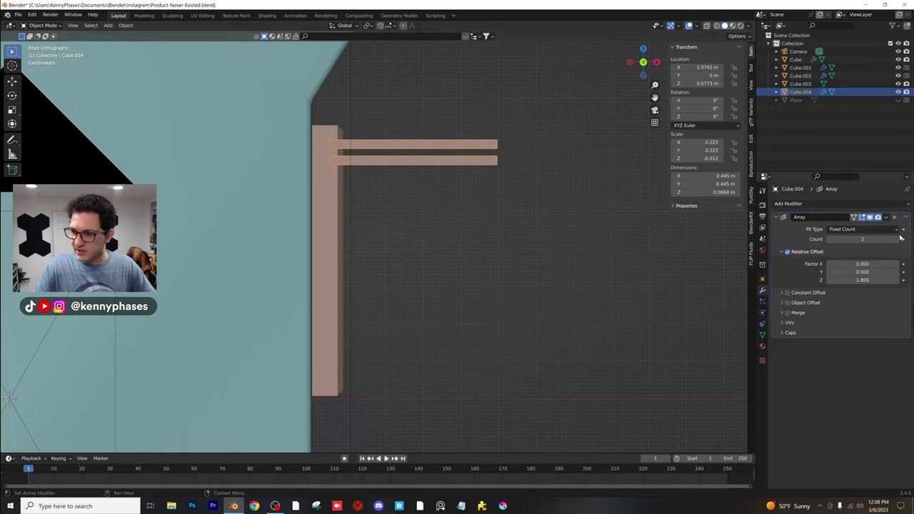
pyautogui.moveTo(901, 238); pyautogui.dragTo(897, 239)
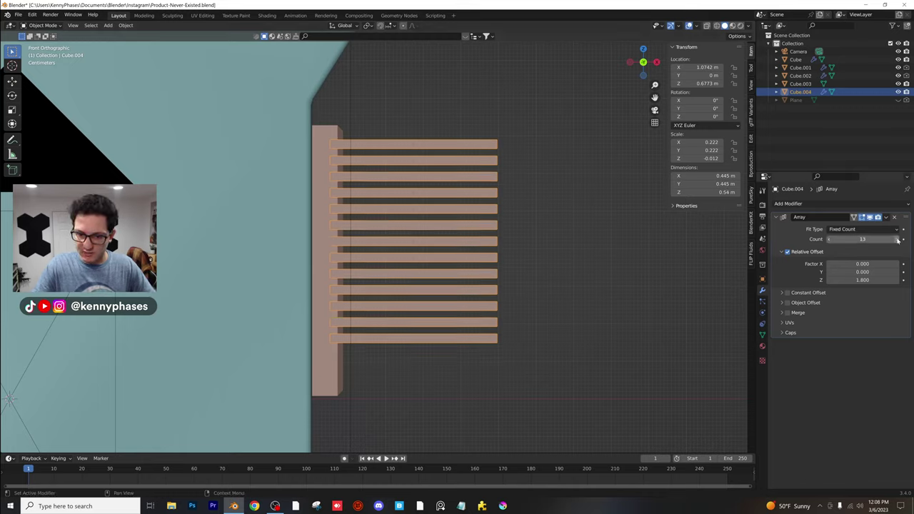
pyautogui.click(897, 240)
pyautogui.press('g')
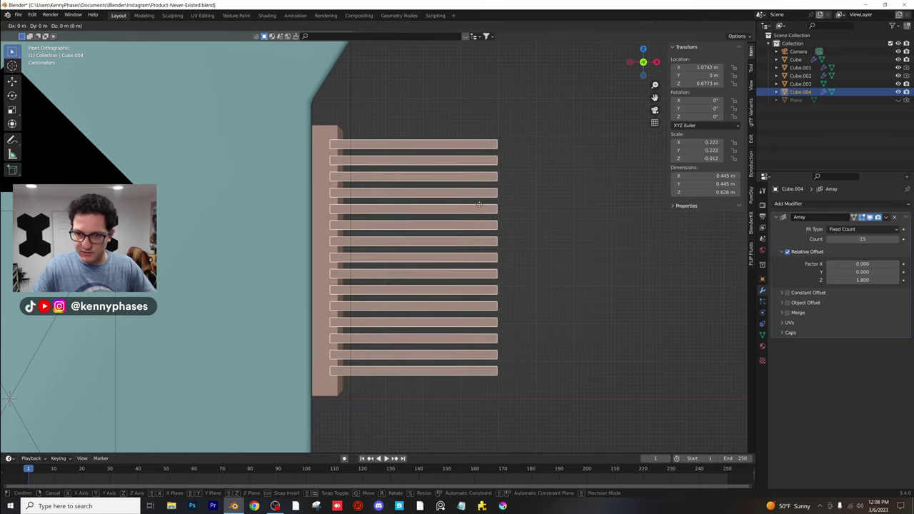
pyautogui.press('z')
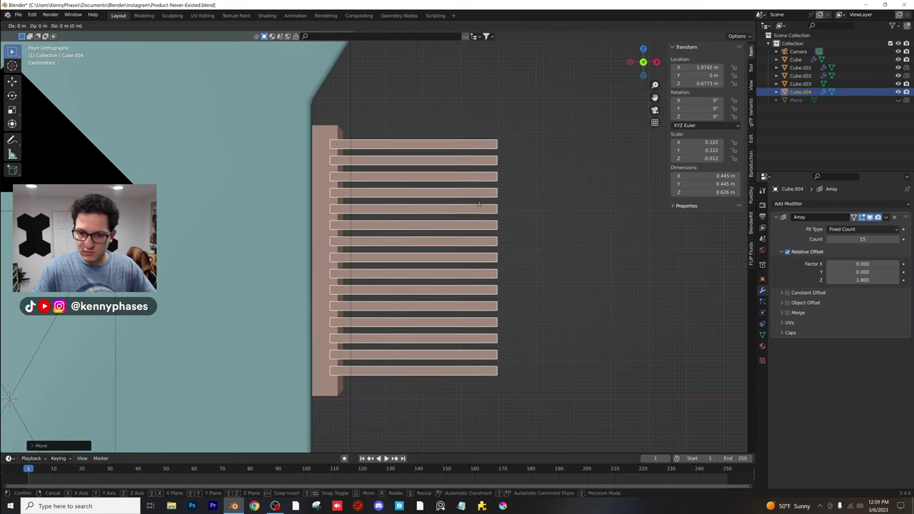
pyautogui.click(471, 218)
pyautogui.moveTo(471, 219); pyautogui.dragTo(384, 255, button='middle')
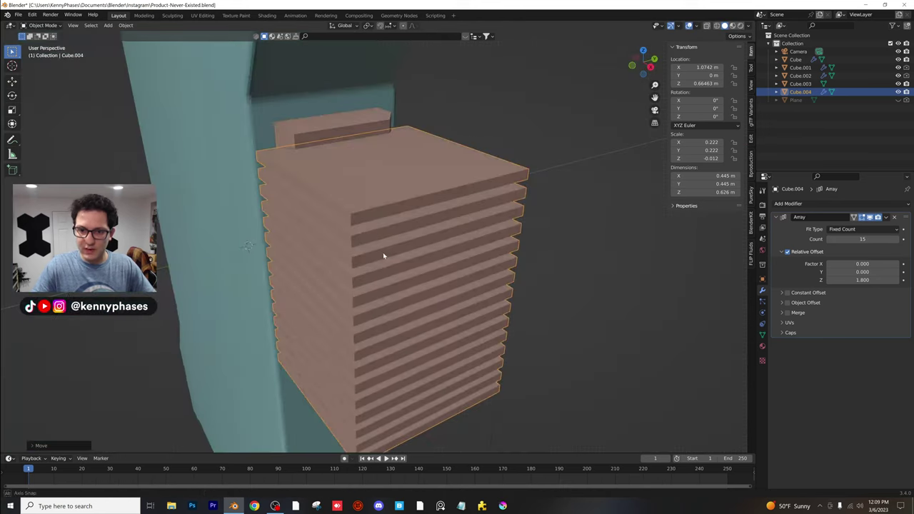
pyautogui.moveTo(411, 228); pyautogui.dragTo(400, 180, button='middle')
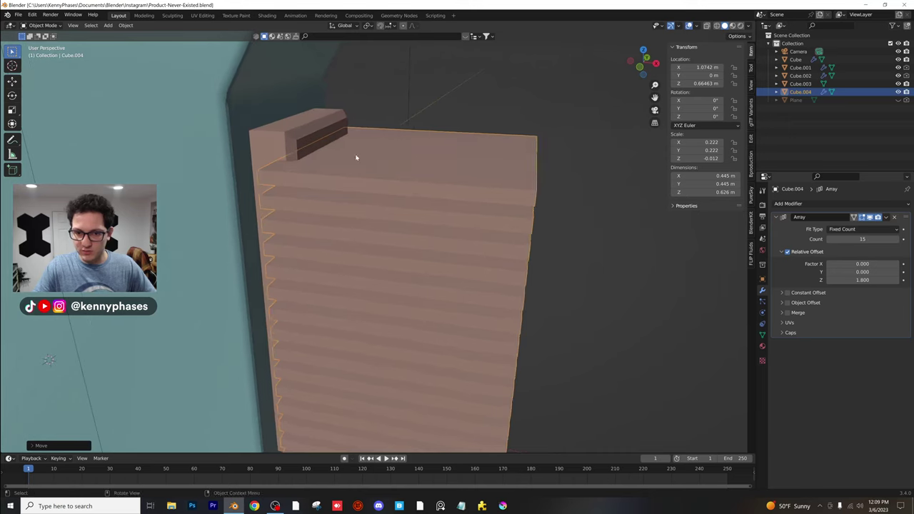
# Cut the arrayed plates out of the side panel with Bool Tool's Brush Boolean Difference, then clear the selection
pyautogui.click(300, 137)
pyautogui.hotkey('ctrl', 'shift', 'b')
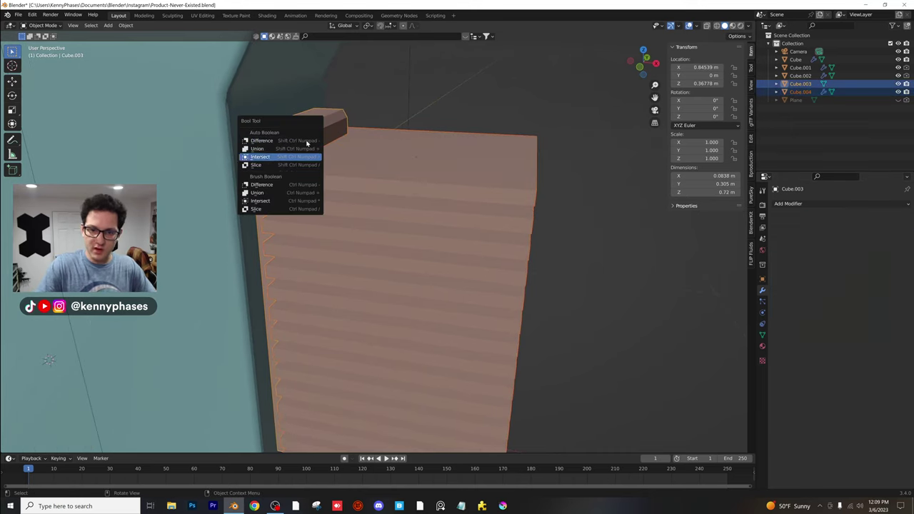
pyautogui.press('Return')
pyautogui.moveTo(372, 193); pyautogui.dragTo(363, 158, button='middle')
pyautogui.hotkey('alt', 'a')
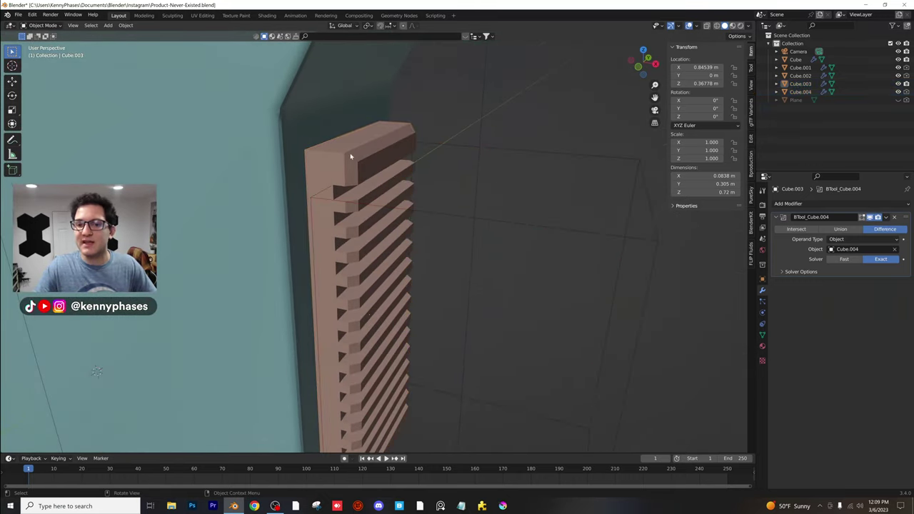
# Apply the Boolean modifier on the slotted side panel
pyautogui.click(351, 156)
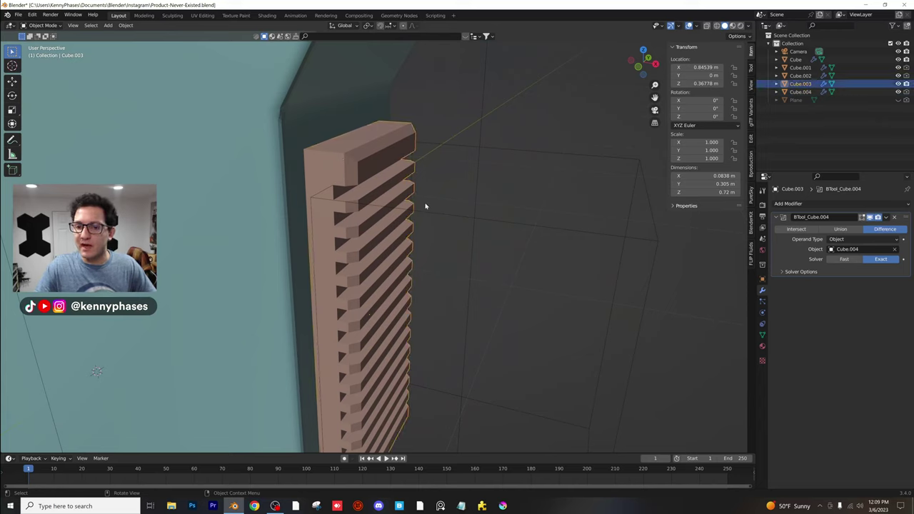
pyautogui.click(887, 218)
pyautogui.click(876, 227)
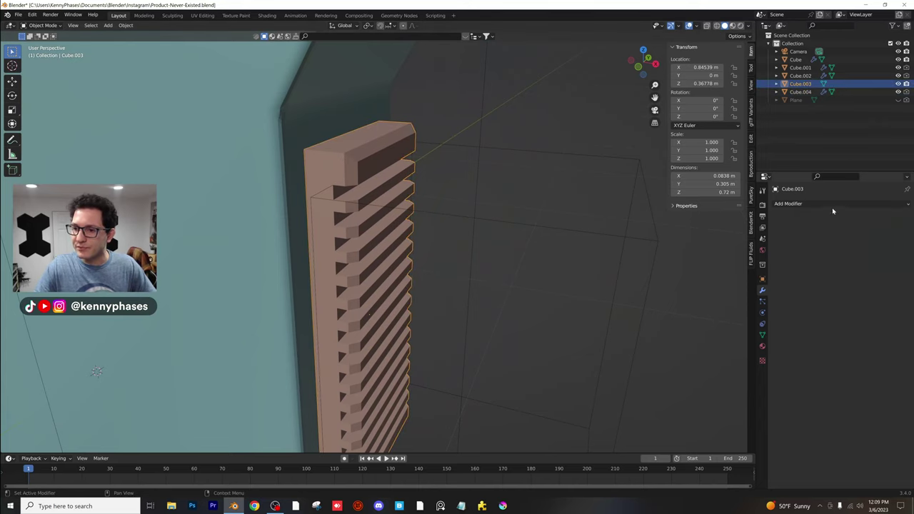
# Add a Bevel modifier to the slotted side panel with an amount of 0.018 m and 5 segments
pyautogui.click(833, 204)
pyautogui.click(739, 235)
pyautogui.moveTo(436, 200); pyautogui.dragTo(402, 191, button='middle')
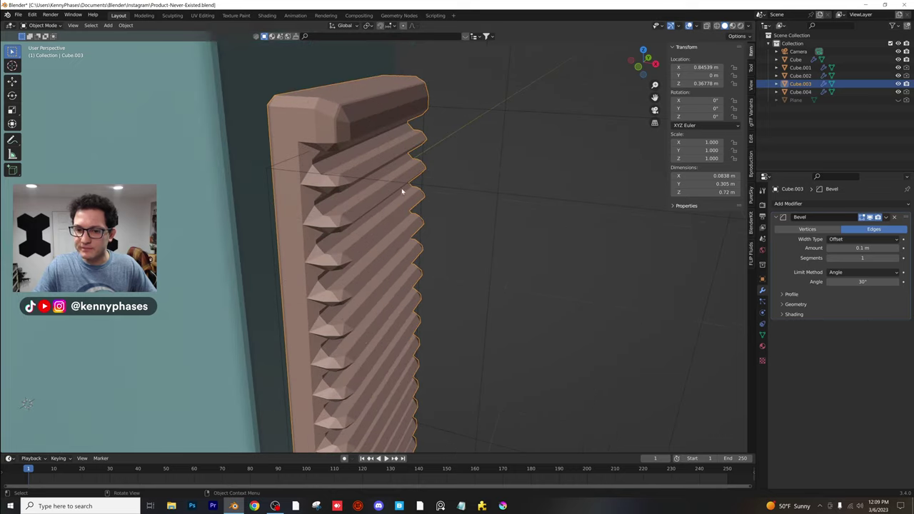
pyautogui.click(896, 259)
pyautogui.click(896, 259)
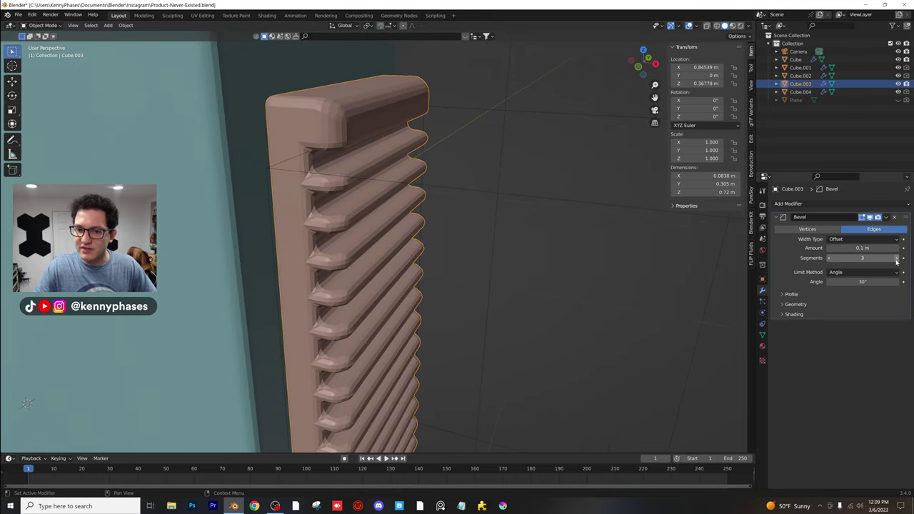
pyautogui.moveTo(490, 192); pyautogui.dragTo(504, 193, button='middle')
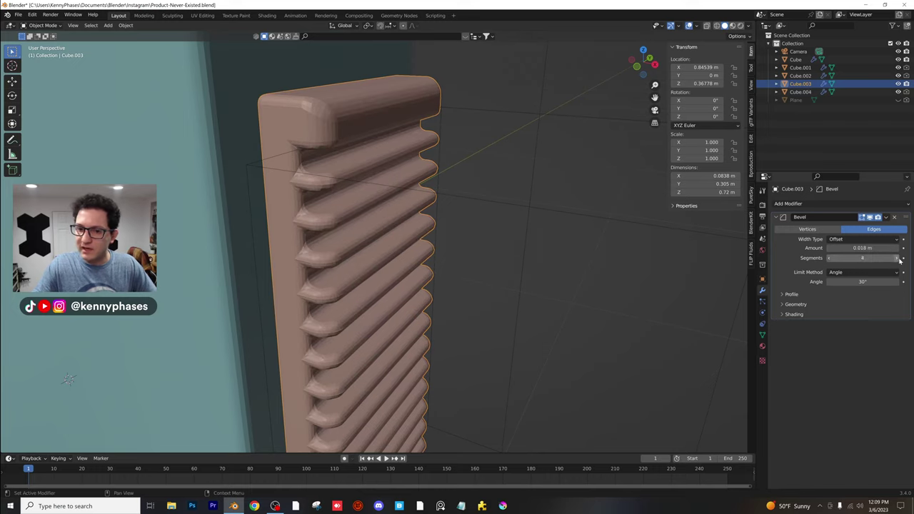
# Shade the beveled vent panel smooth and check its ridges against the slab's side
pyautogui.moveTo(500, 199); pyautogui.dragTo(391, 176, button='middle')
pyautogui.rightClick(441, 148)
pyautogui.click(441, 148)
pyautogui.scroll(-6, 424, 203)
pyautogui.scroll(2, 413, 229)
pyautogui.scroll(2, 396, 210)
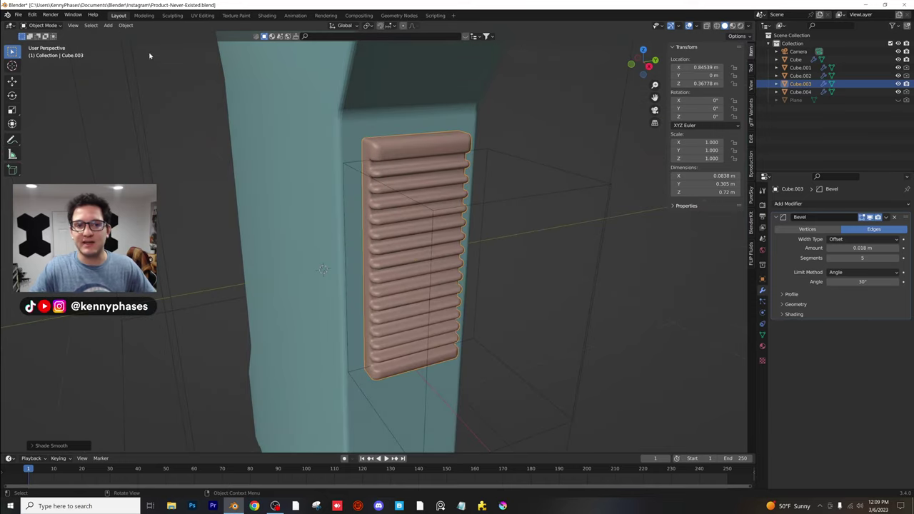
# Add a cube, scale it to about 0.78 m, and move it along X to about 1.25 m beside the vent
pyautogui.click(108, 25)
pyautogui.moveTo(117, 34)
pyautogui.click(187, 43)
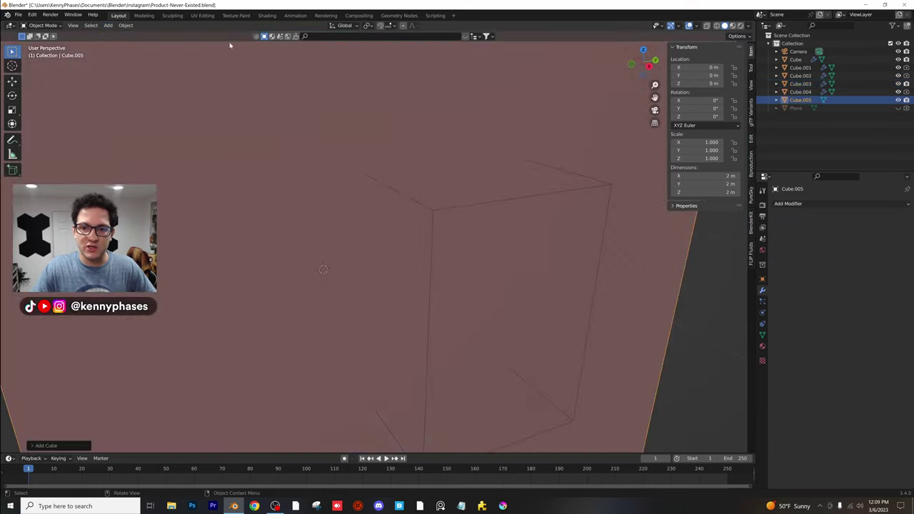
pyautogui.press('s')
pyautogui.click(386, 185)
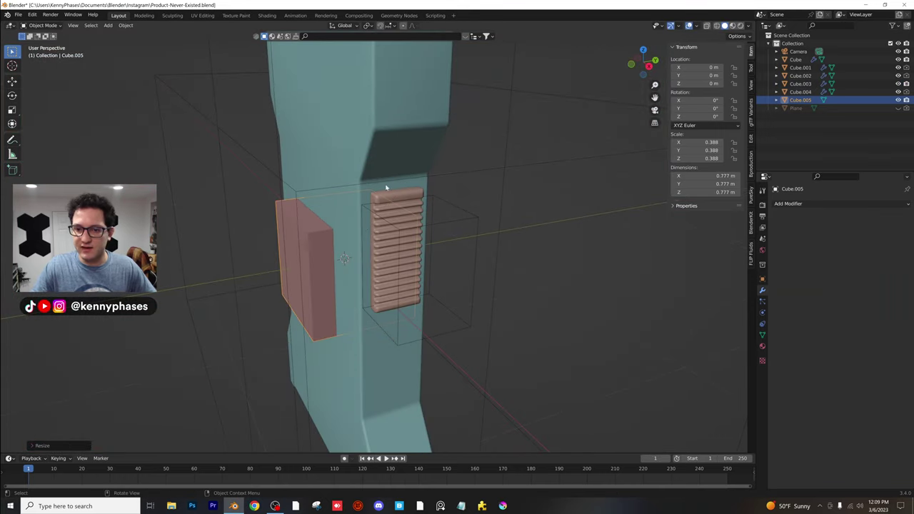
pyautogui.moveTo(385, 186); pyautogui.dragTo(412, 210, button='middle')
pyautogui.press('g')
pyautogui.press('x')
pyautogui.click(477, 243)
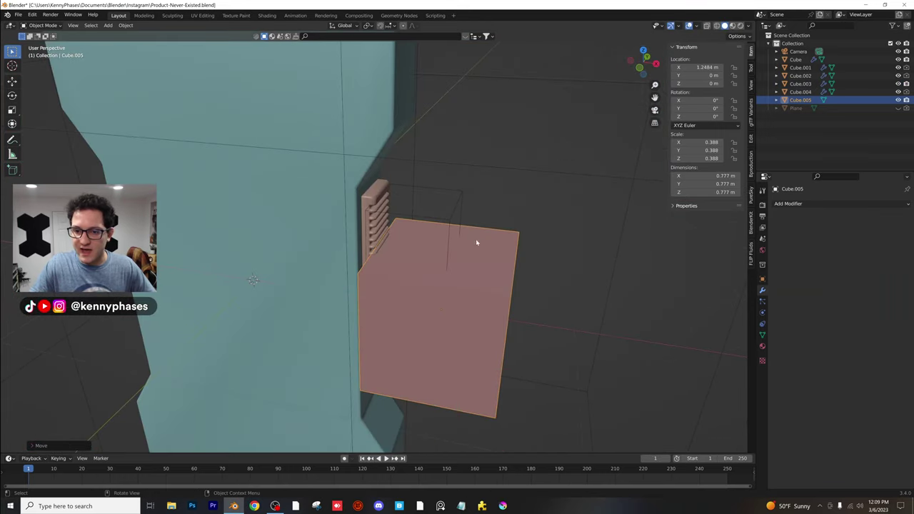
# In the right view, shrink the new cube to about 0.35 m and raise it to Z about 0.386 m over the vent
pyautogui.click(656, 64)
pyautogui.press('g')
pyautogui.press('z')
pyautogui.click(425, 250)
pyautogui.press('s')
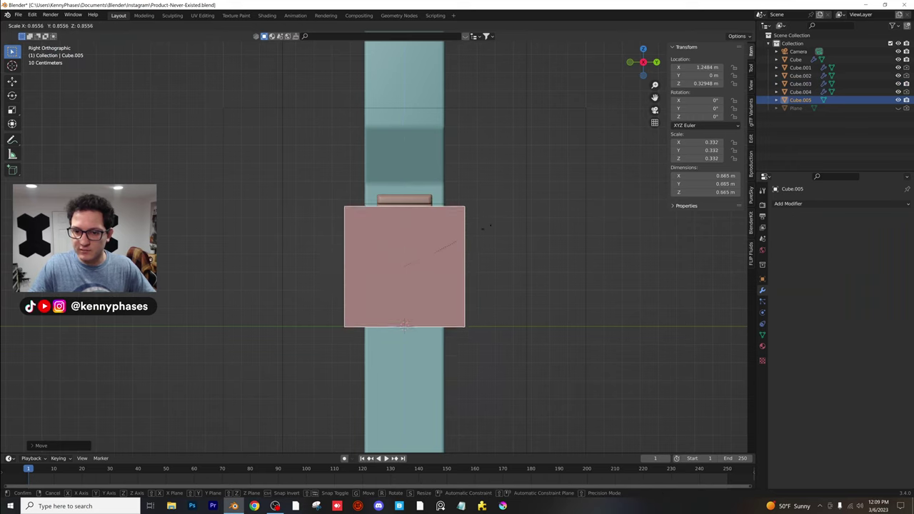
pyautogui.click(441, 236)
pyautogui.press('g')
pyautogui.press('z')
pyautogui.click(416, 251)
# Stretch the cube along Z to about 0.794 m so it spans the full height of the vent
pyautogui.scroll(3, 427, 240)
pyautogui.press('s')
pyautogui.press('z')
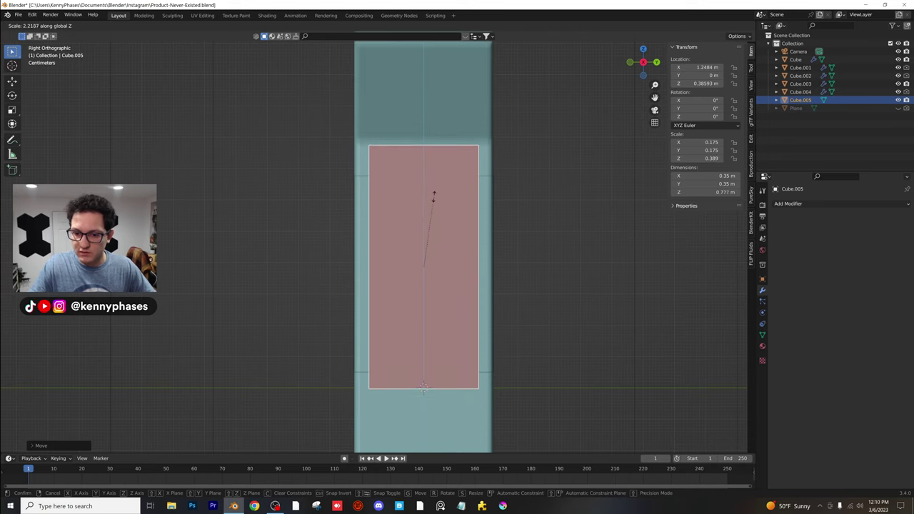
pyautogui.click(429, 251)
pyautogui.moveTo(428, 251); pyautogui.dragTo(501, 260, button='middle')
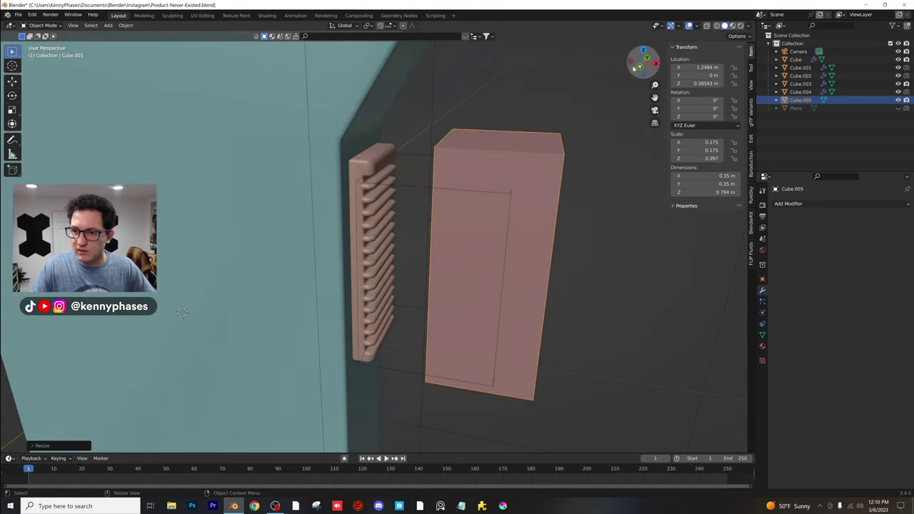
# In the front view, move the tall cube to X about 1.018 m over the vent and lower it to Z about 0.365 m
pyautogui.press('KP_1')
pyautogui.press('g')
pyautogui.press('x')
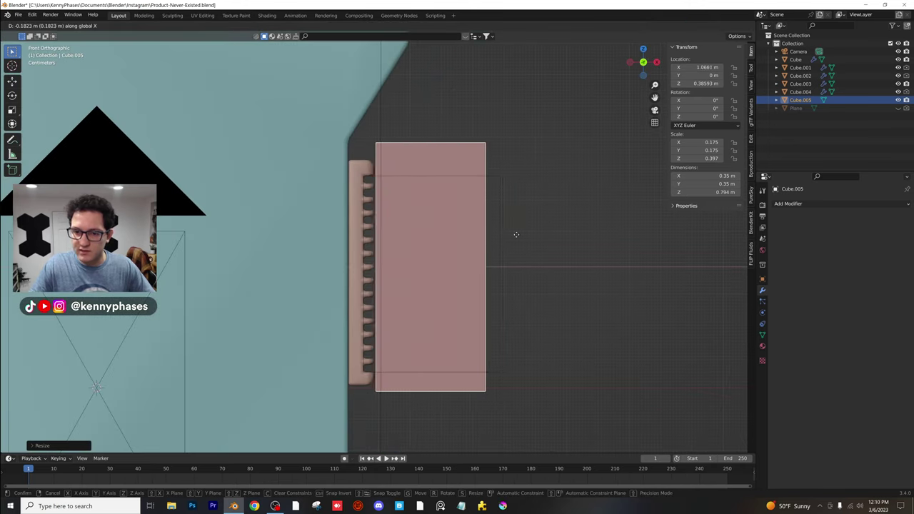
pyautogui.click(501, 236)
pyautogui.scroll(3, 400, 255)
pyautogui.press('g')
pyautogui.press('z')
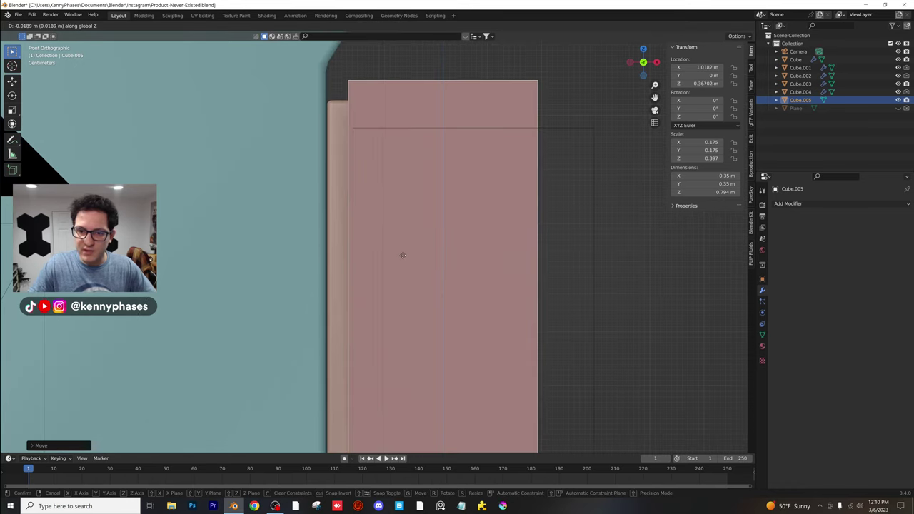
pyautogui.click(403, 255)
# Centre the tall cube on the vent at Z about 0.374 m and push it slightly into the slab, at X about 0.957 m
pyautogui.keyDown('shift'); pyautogui.moveTo(403, 255); pyautogui.dragTo(422, 194, button='middle'); pyautogui.keyUp('shift')
pyautogui.scroll(-2, 422, 193)
pyautogui.press('g')
pyautogui.press('z')
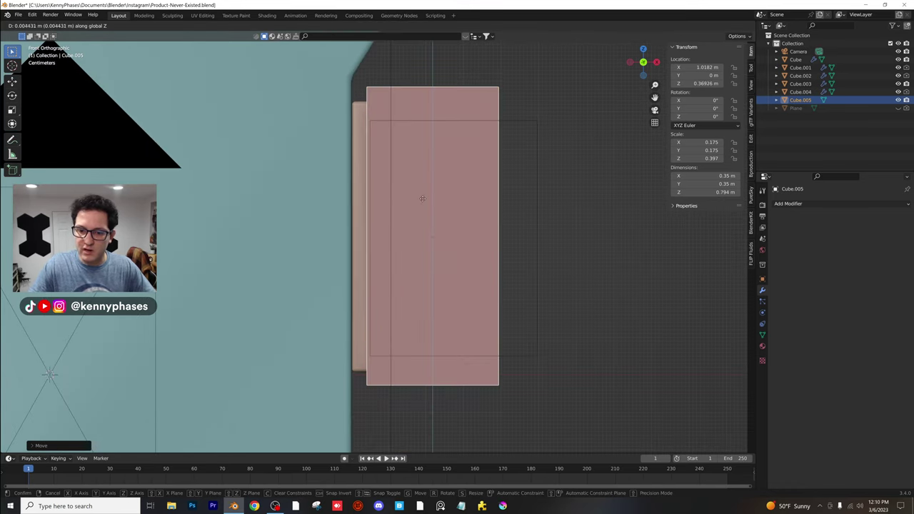
pyautogui.click(457, 202)
pyautogui.press('g')
pyautogui.press('x')
pyautogui.click(436, 201)
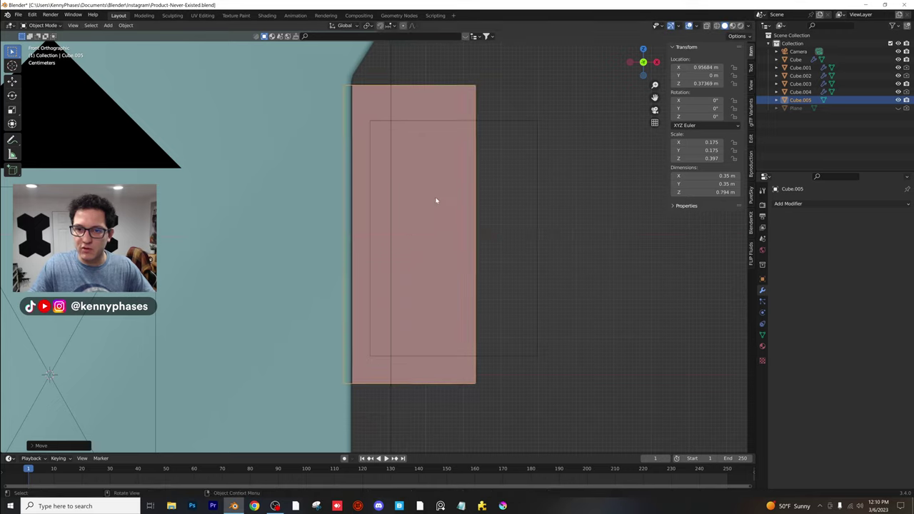
pyautogui.moveTo(437, 200); pyautogui.dragTo(375, 228, button='middle')
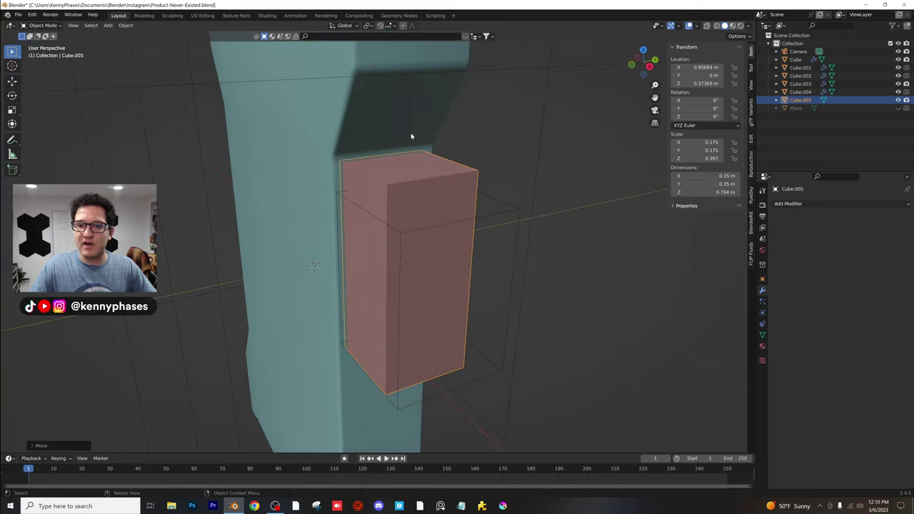
# Cut the tall cube out of the slab's side around the vent with Bool Tool's Brush Boolean Difference
pyautogui.hotkey('alt', 'a')
pyautogui.click(465, 180)
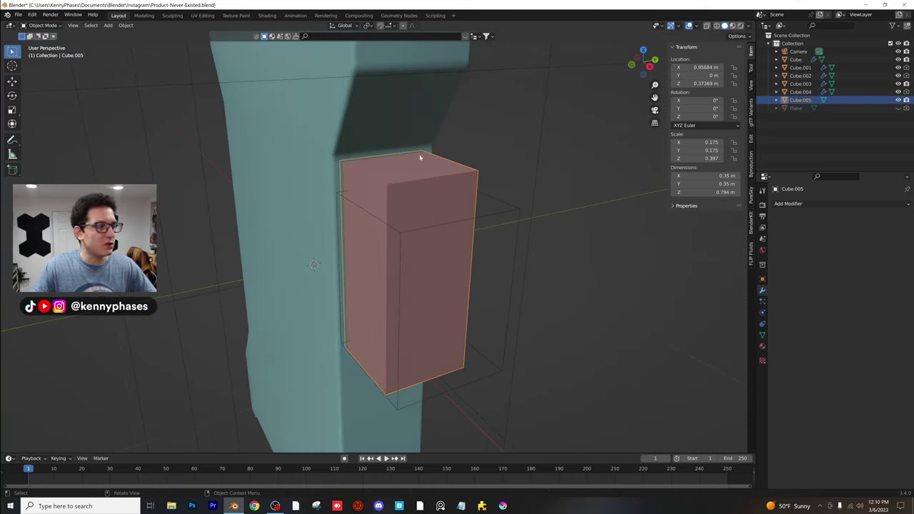
pyautogui.keyDown('shift'); pyautogui.click(312, 142); pyautogui.keyUp('shift')
pyautogui.hotkey('ctrl', 'shift', 'b')
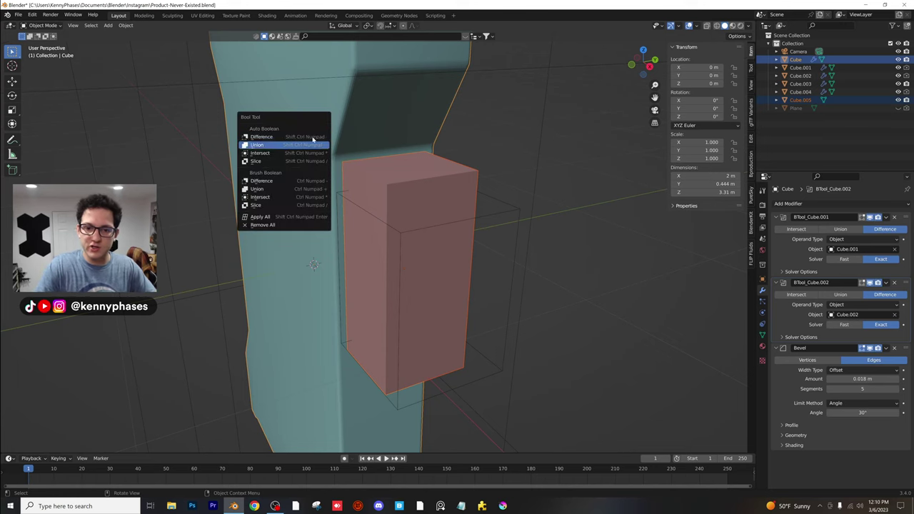
pyautogui.press('Return')
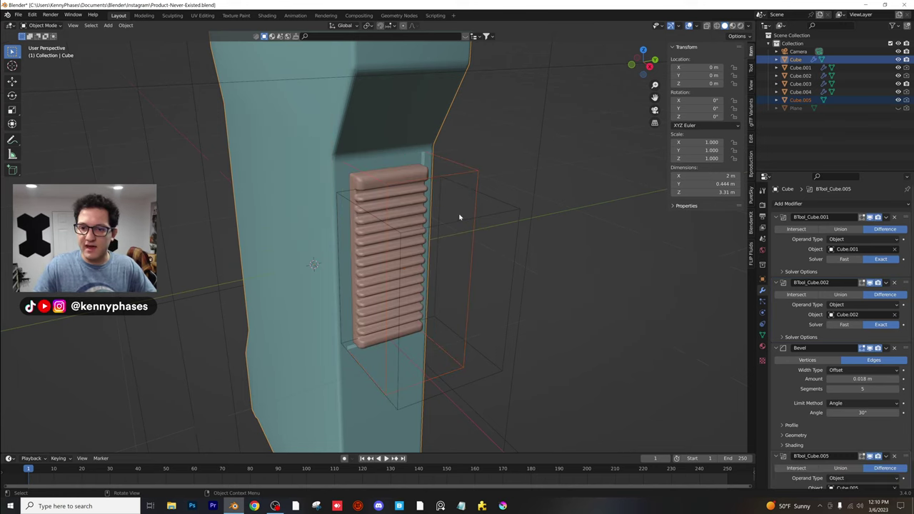
# Try adding a Bevel modifier to the tall cutter cube around the side vent
pyautogui.scroll(2, 460, 217)
pyautogui.moveTo(460, 217); pyautogui.dragTo(373, 183, button='middle')
pyautogui.scroll(2, 381, 182)
pyautogui.scroll(2, 479, 160)
pyautogui.keyDown('shift'); pyautogui.moveTo(537, 58); pyautogui.dragTo(461, 161, button='middle'); pyautogui.keyUp('shift')
pyautogui.scroll(-1, 410, 166)
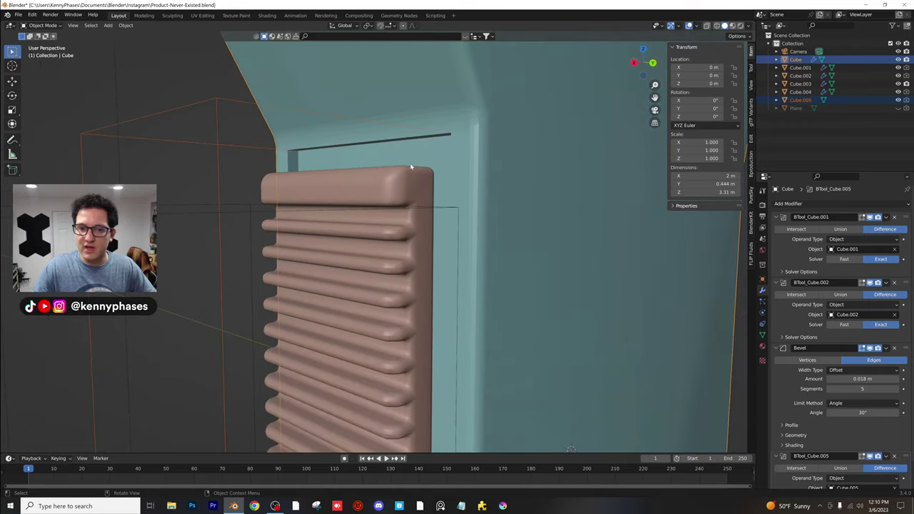
pyautogui.click(212, 111)
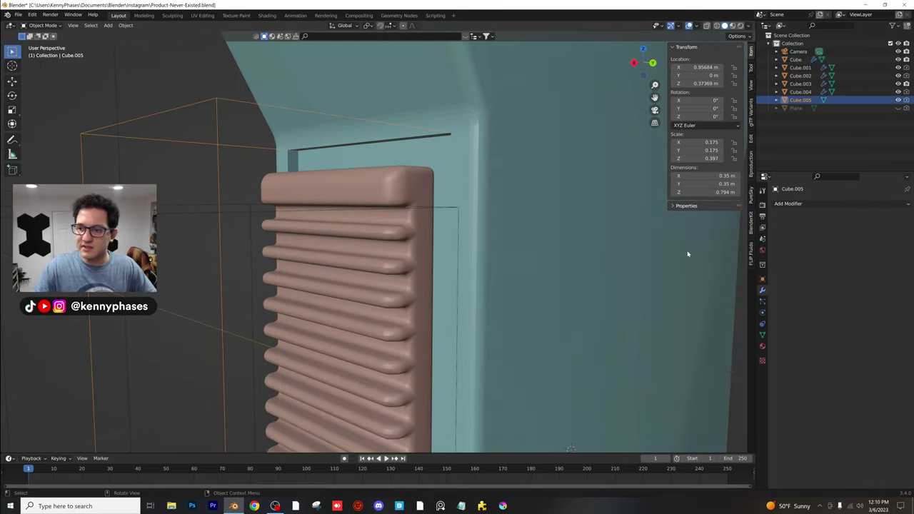
pyautogui.click(802, 205)
pyautogui.click(763, 235)
# Apply the tall cutter cube's scale and remove its Bevel modifier
pyautogui.moveTo(424, 198); pyautogui.dragTo(215, 49, button='middle')
pyautogui.click(125, 25)
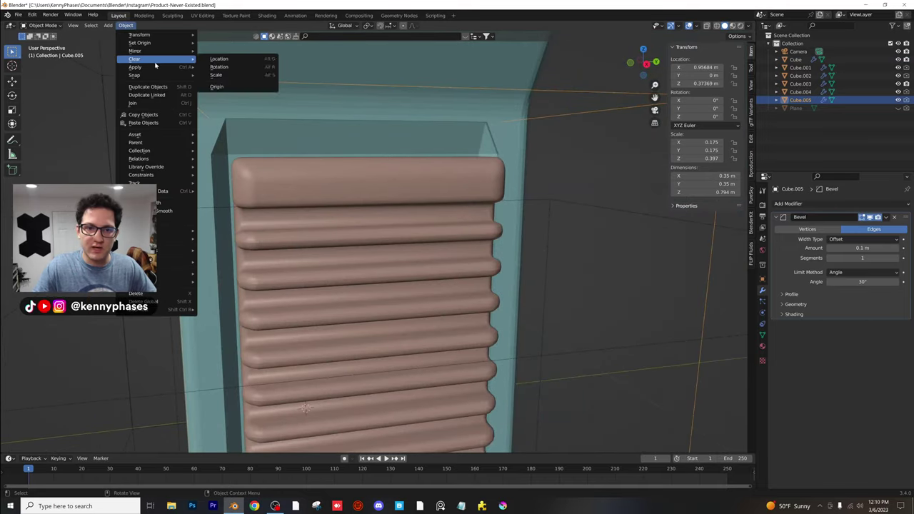
pyautogui.moveTo(143, 64)
pyautogui.click(214, 83)
pyautogui.moveTo(363, 160); pyautogui.dragTo(420, 191, button='middle')
pyautogui.click(895, 218)
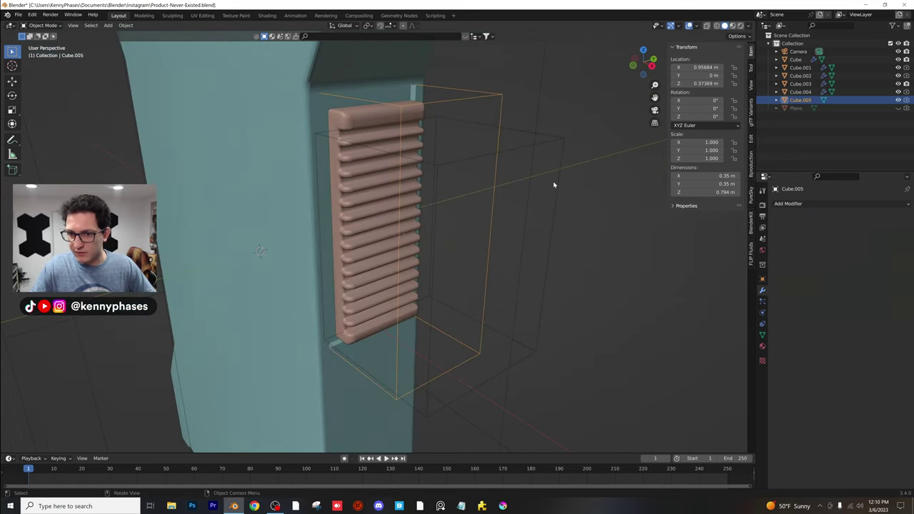
# Collapse the slab's modifiers and reorder the BTool_Cube.005 Boolean so it sits above the Bevel modifier
pyautogui.click(263, 97)
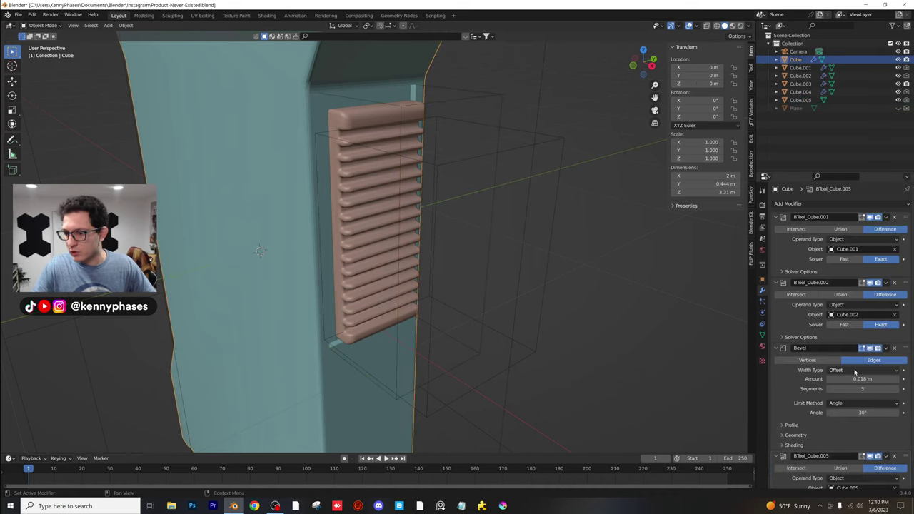
pyautogui.click(776, 217)
pyautogui.click(776, 228)
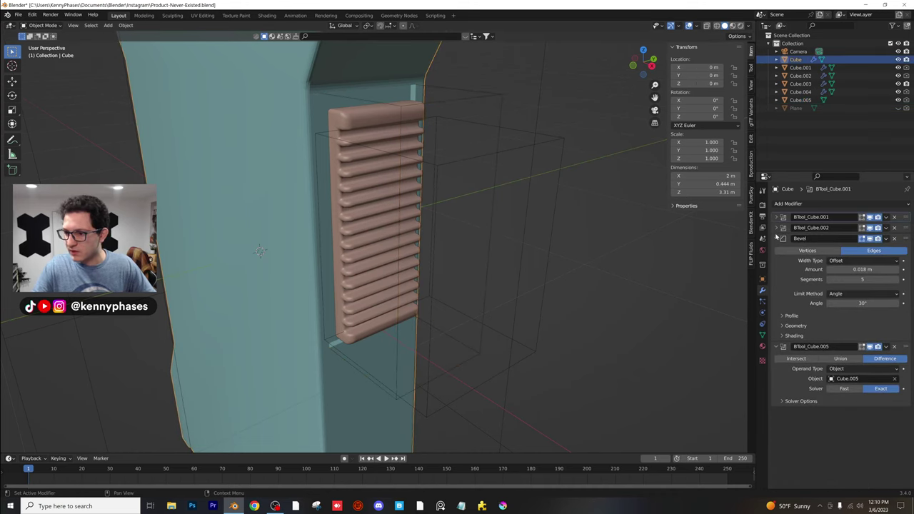
pyautogui.click(777, 238)
pyautogui.click(776, 249)
pyautogui.moveTo(903, 249); pyautogui.dragTo(903, 238)
pyautogui.moveTo(397, 175); pyautogui.dragTo(487, 130, button='middle')
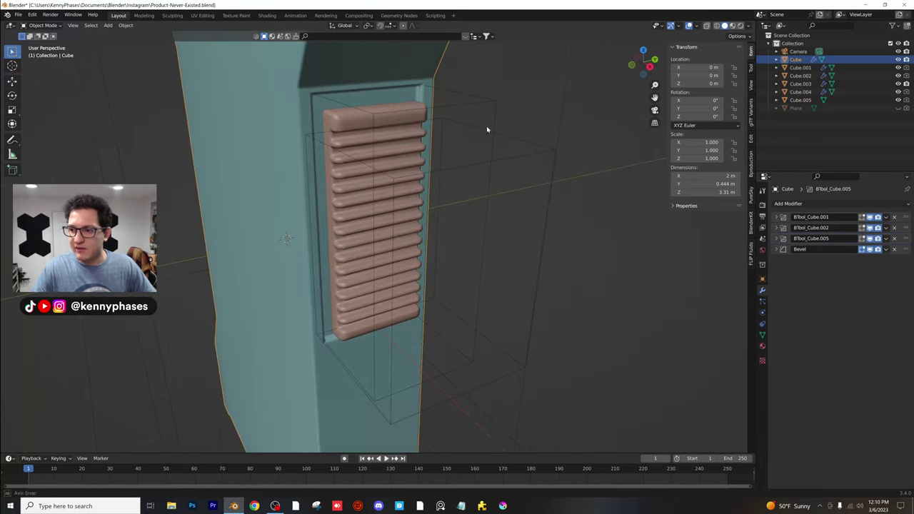
# Scale the tall cutter cube along Z to about 0.734 m high, tightening the recess around the vent
pyautogui.click(465, 100)
pyautogui.press('s')
pyautogui.press('z')
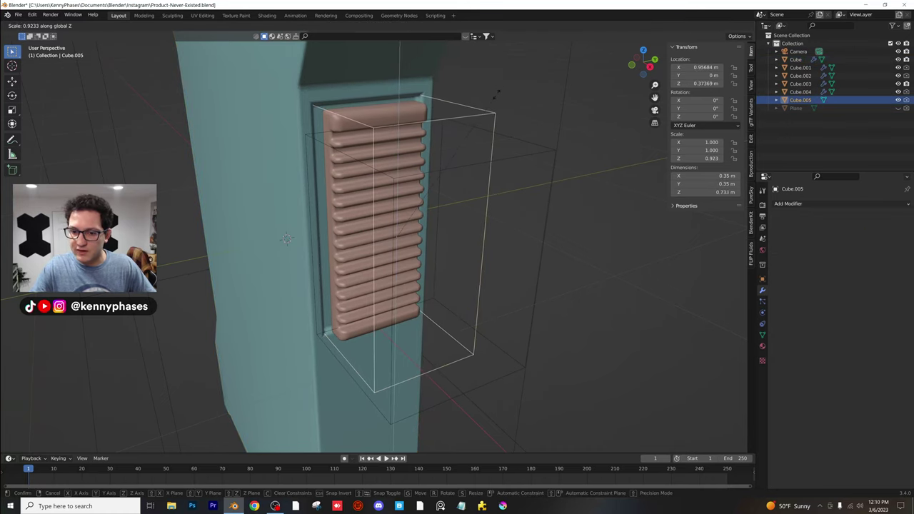
pyautogui.click(475, 110)
pyautogui.moveTo(476, 110); pyautogui.dragTo(494, 109, button='middle')
pyautogui.scroll(2, 429, 107)
# Push the ridged vent deeper into its recess along X, to X about 0.819 m
pyautogui.click(351, 105)
pyautogui.moveTo(351, 104); pyautogui.dragTo(436, 217, button='middle')
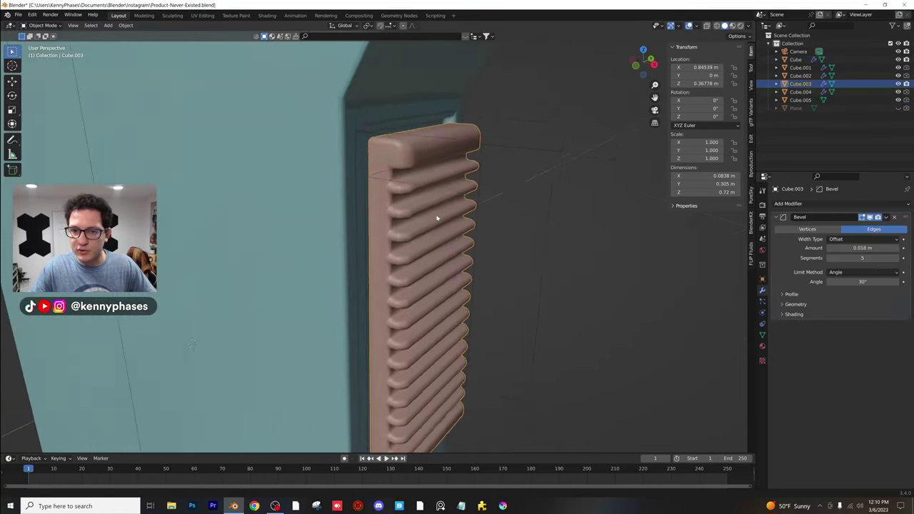
pyautogui.scroll(1, 431, 196)
pyautogui.press('g')
pyautogui.press('x')
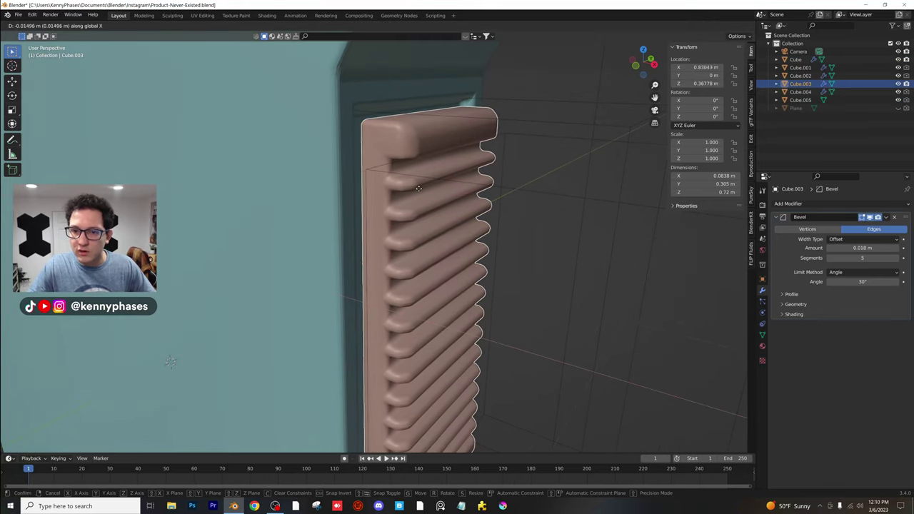
pyautogui.click(414, 187)
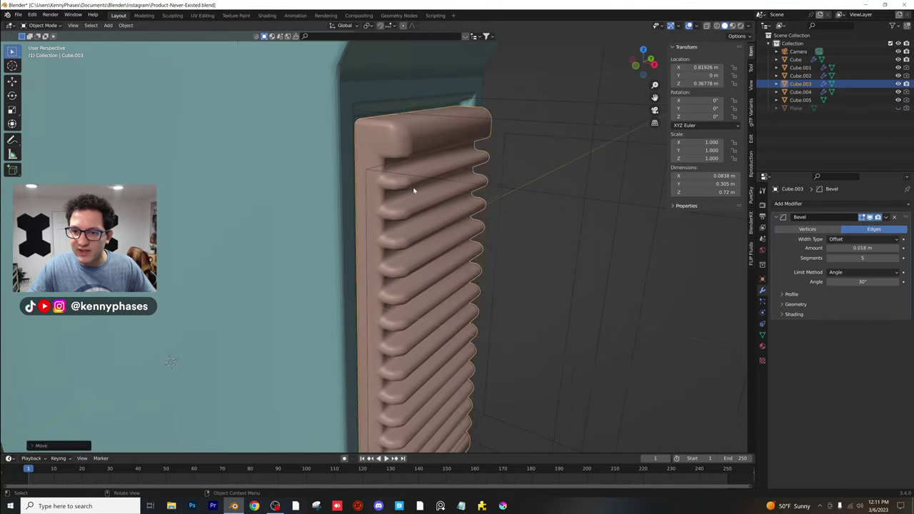
# Narrow the tall cutter cube along Y to about 0.337 m to tighten the recess on both sides
pyautogui.moveTo(414, 188); pyautogui.dragTo(444, 172, button='middle')
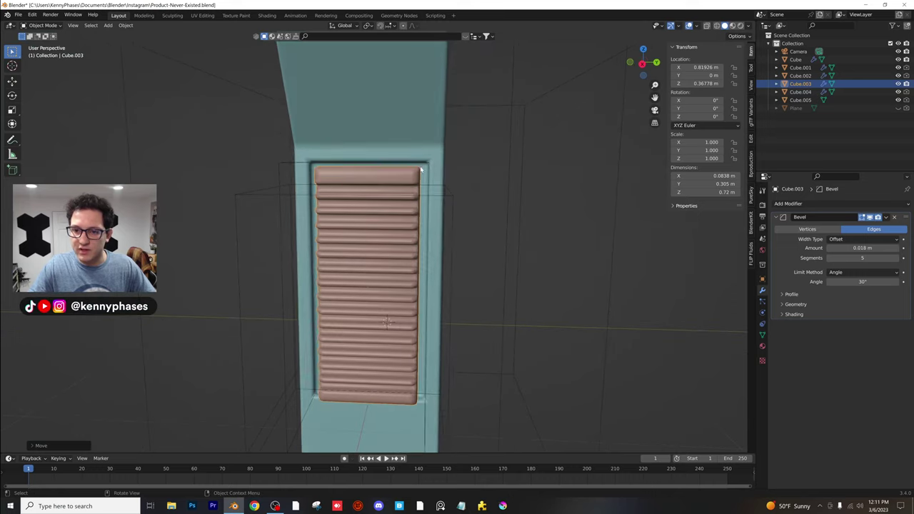
pyautogui.click(444, 172)
pyautogui.click(467, 177)
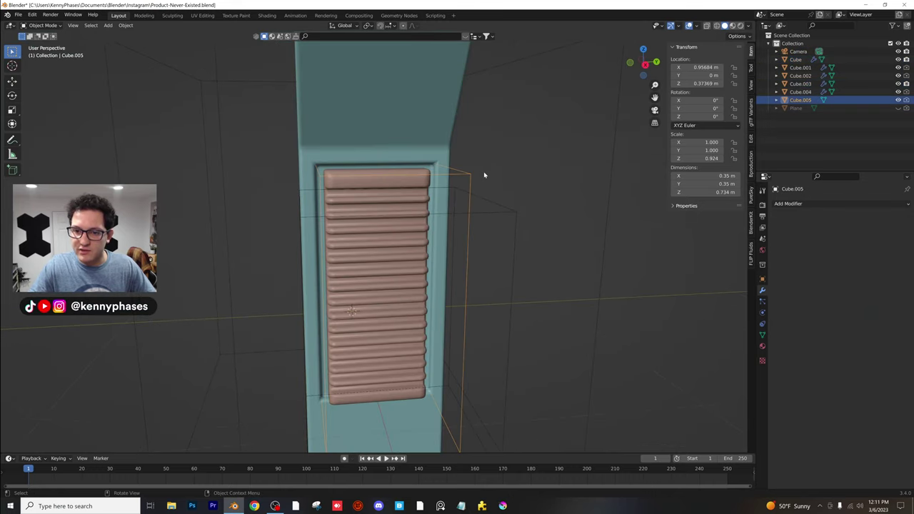
pyautogui.press('s')
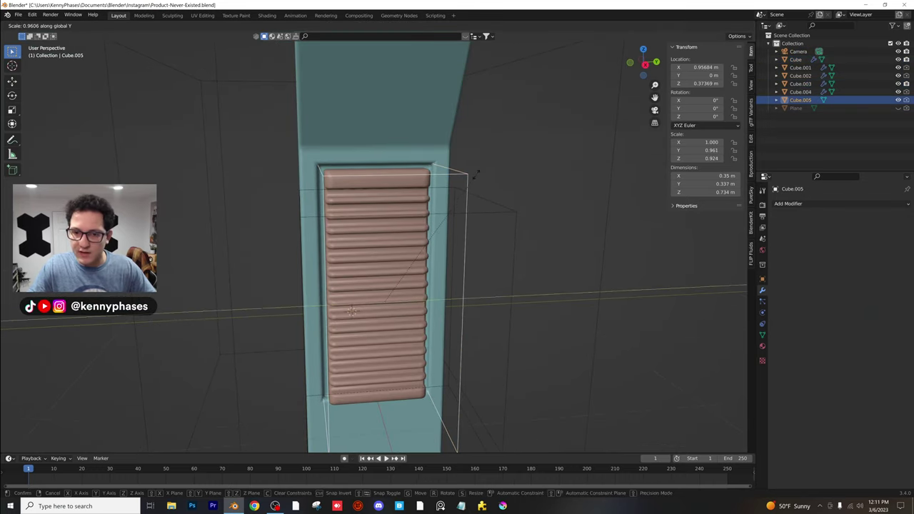
pyautogui.click(472, 175)
pyautogui.moveTo(471, 175); pyautogui.dragTo(443, 169, button='middle')
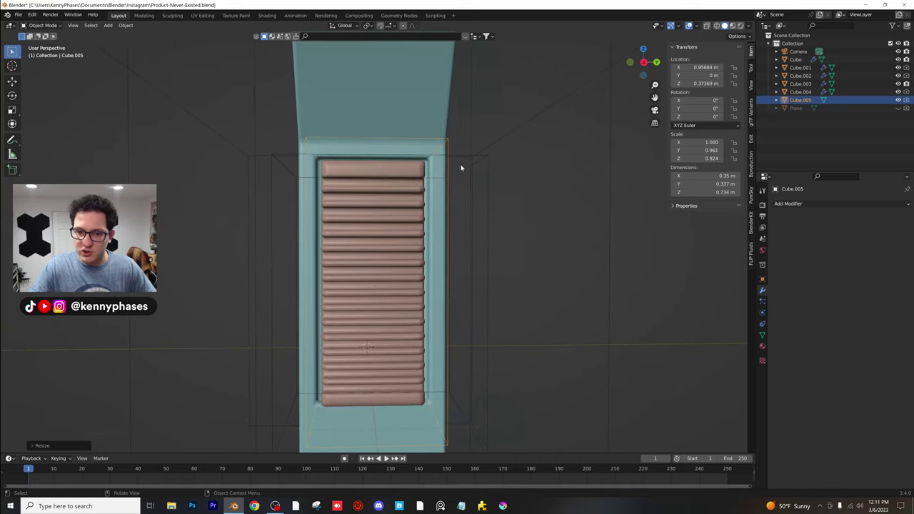
# In the right view, lower the cutter cube to Z about 0.368 m to centre the recess on the vent, and save the file
pyautogui.press('g')
pyautogui.press('z')
pyautogui.click(442, 172)
pyautogui.click(643, 62)
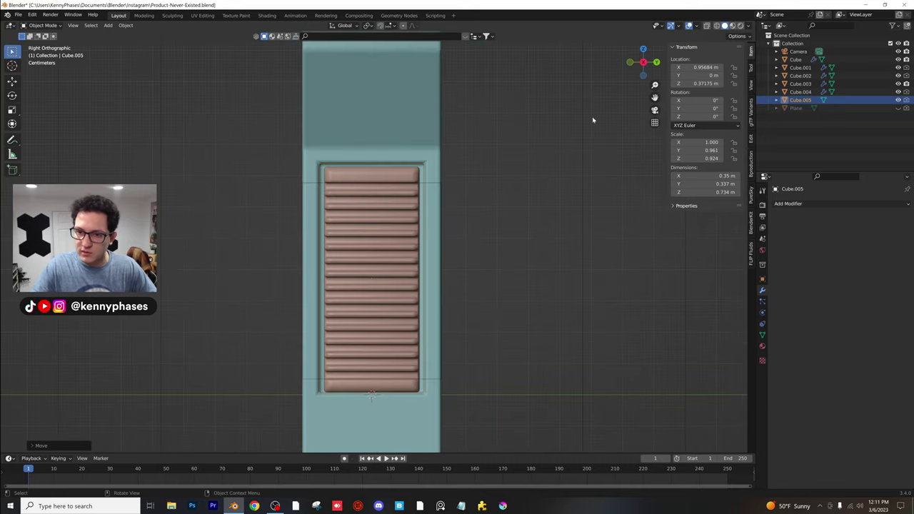
pyautogui.scroll(1, 450, 247)
pyautogui.press('g')
pyautogui.press('z')
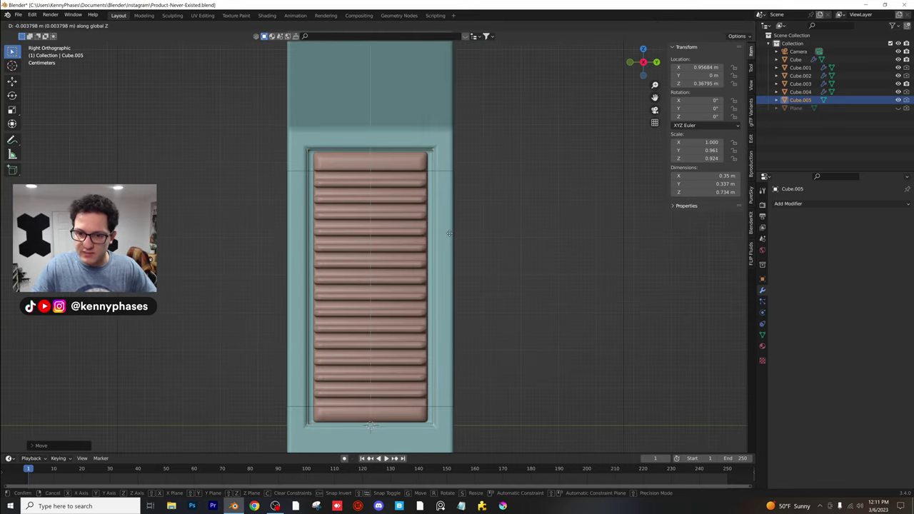
pyautogui.click(449, 233)
pyautogui.moveTo(481, 239); pyautogui.dragTo(530, 253, button='middle')
pyautogui.scroll(-5, 457, 252)
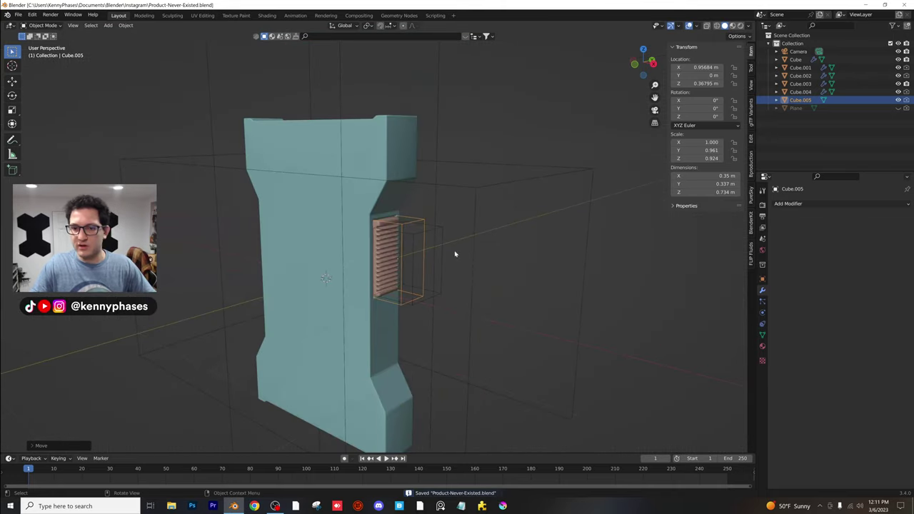
# Examine the recessed vent and the slab's side below it from several angles
pyautogui.moveTo(454, 253); pyautogui.dragTo(362, 238, button='middle')
pyautogui.click(524, 118)
pyautogui.scroll(3, 408, 259)
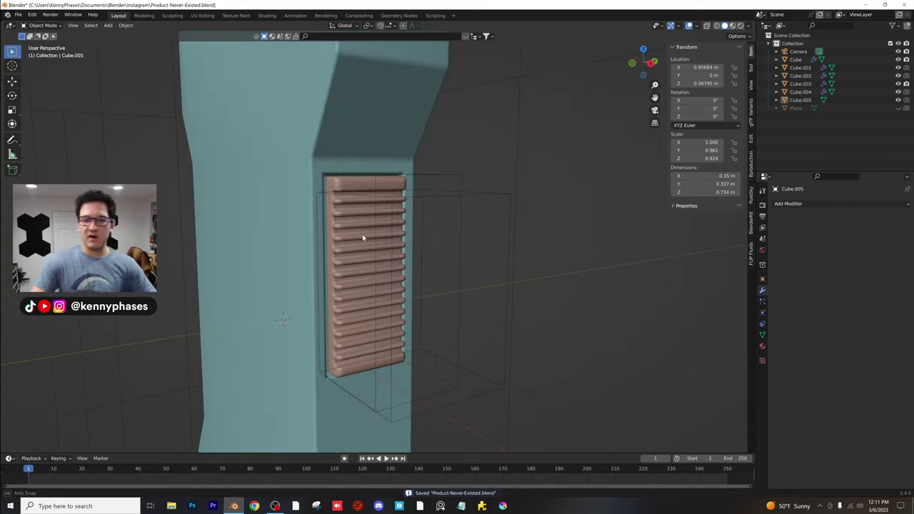
pyautogui.scroll(-3, 367, 291)
pyautogui.scroll(1, 356, 289)
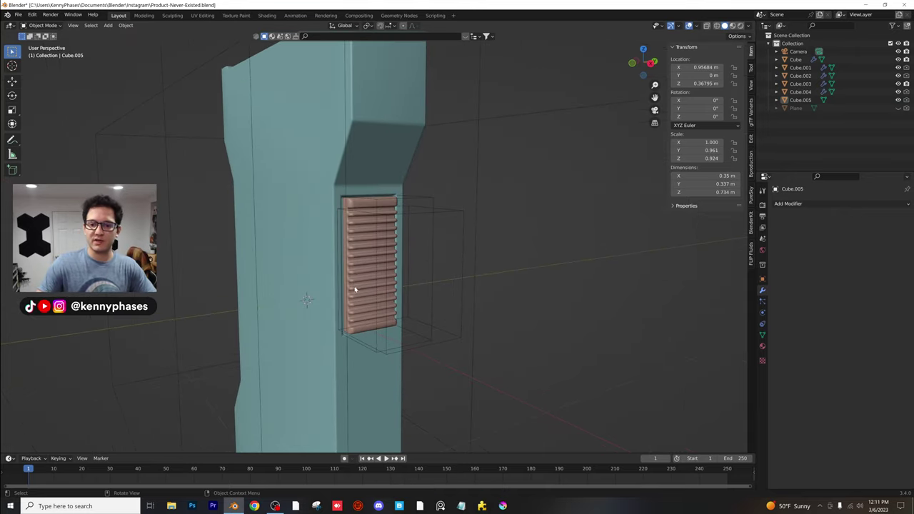
pyautogui.scroll(-3, 323, 279)
pyautogui.moveTo(327, 276); pyautogui.dragTo(390, 233, button='middle')
pyautogui.scroll(2, 388, 235)
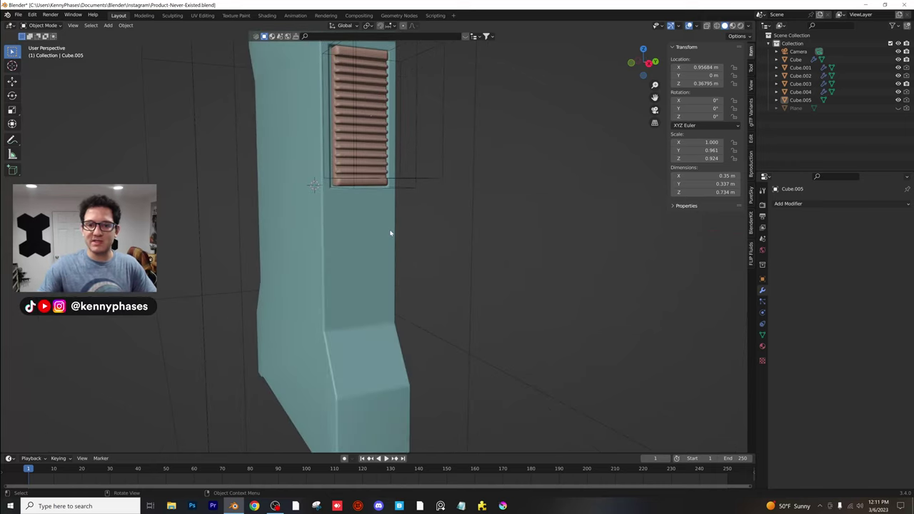
# Add a cylinder mesh and rotate it to -90° about Y so its flat face points out of the slab's side
pyautogui.click(108, 25)
pyautogui.moveTo(129, 34)
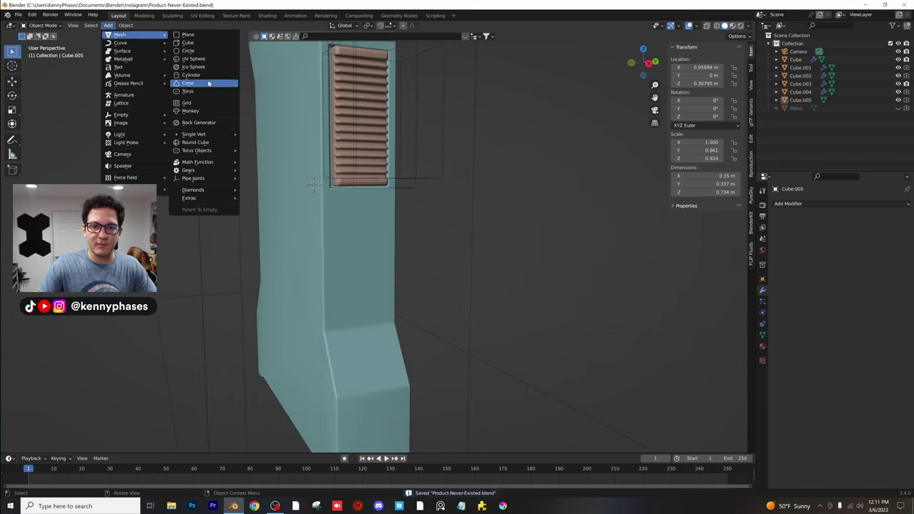
pyautogui.click(212, 76)
pyautogui.scroll(-4, 348, 238)
pyautogui.moveTo(348, 238); pyautogui.dragTo(405, 248, button='middle')
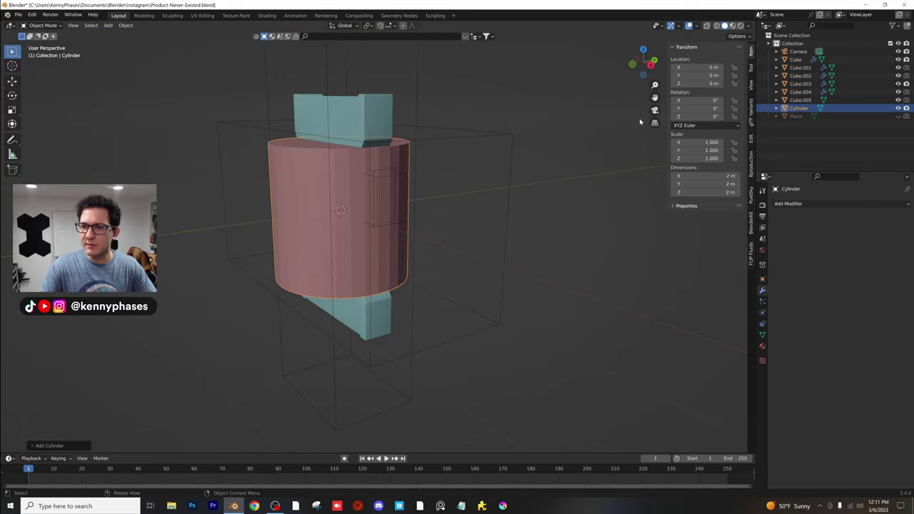
pyautogui.moveTo(696, 108); pyautogui.dragTo(632, 108)
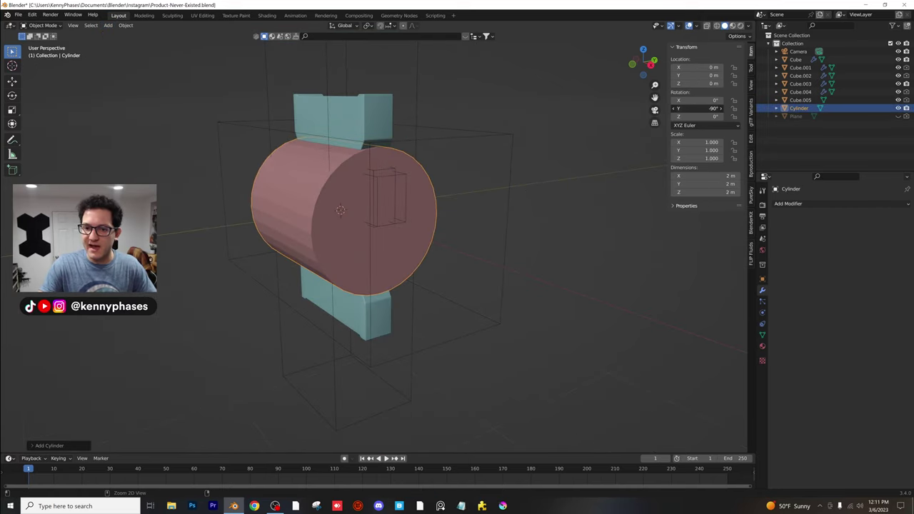
# Scale the cylinder down to about 0.251 m and move it along X to about 1.228 m, outside the slab
pyautogui.click(651, 65)
pyautogui.press('s')
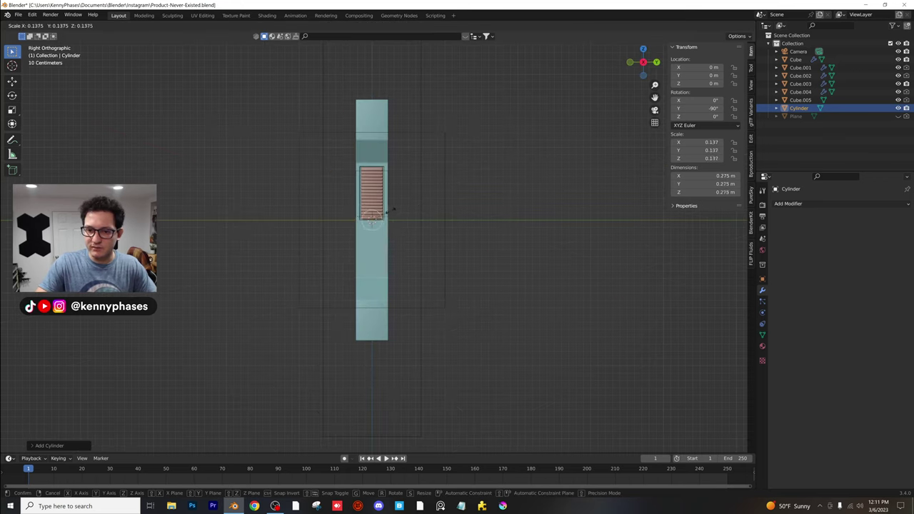
pyautogui.click(389, 211)
pyautogui.moveTo(389, 211); pyautogui.dragTo(307, 248, button='middle')
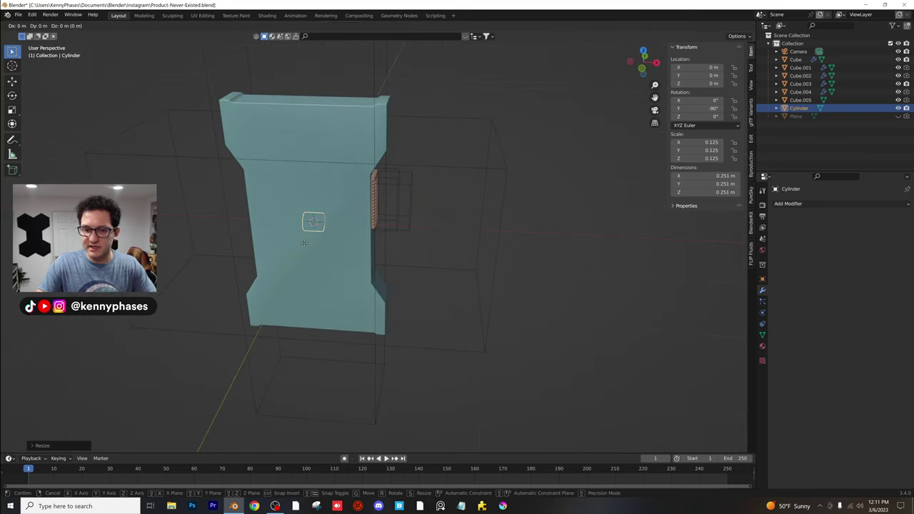
pyautogui.press('g')
pyautogui.press('x')
pyautogui.click(395, 248)
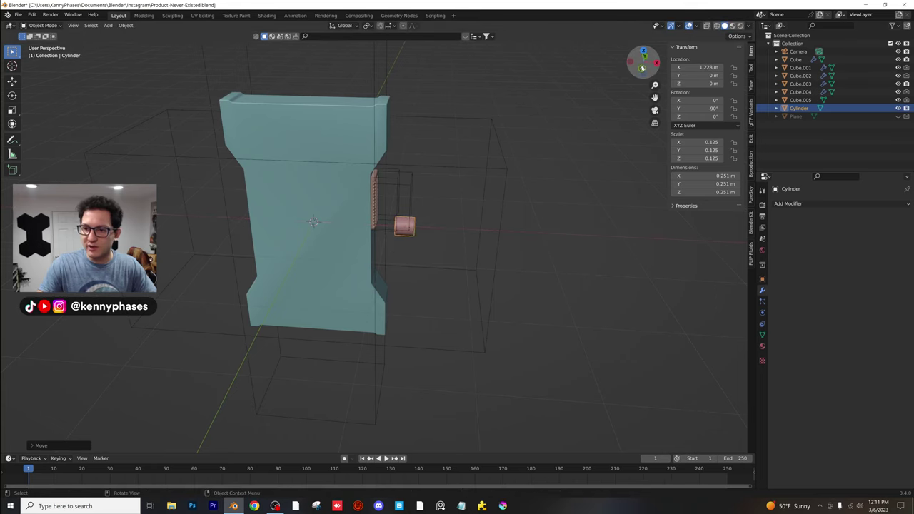
# In the front view, flatten the cylinder to about 0.135 m thick and place it below the vent at X about 0.858 m, Z about -0.185 m
pyautogui.click(642, 68)
pyautogui.scroll(4, 465, 205)
pyautogui.press('s')
pyautogui.press('x')
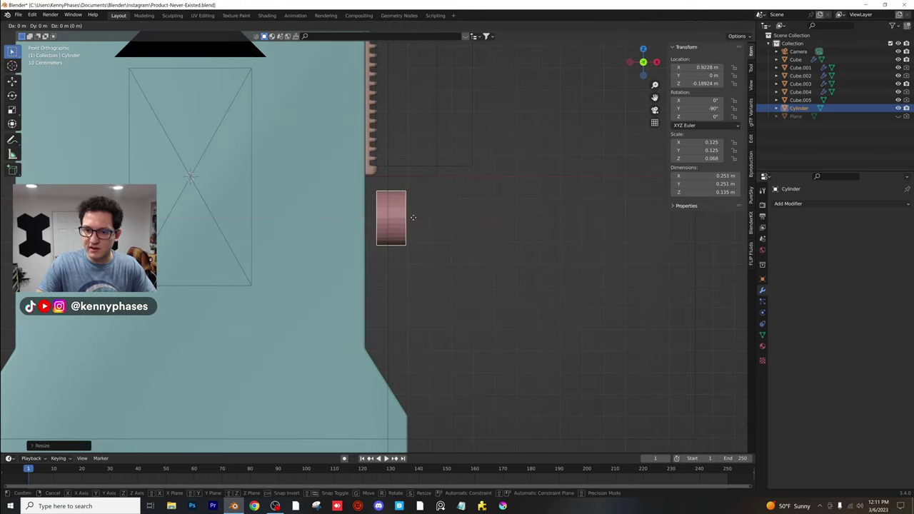
pyautogui.click(386, 224)
# Apply the scale of the cylinder below the vent
pyautogui.press('KP_0')
pyautogui.moveTo(384, 224); pyautogui.dragTo(538, 176, button='middle')
pyautogui.click(651, 64)
pyautogui.scroll(8, 410, 272)
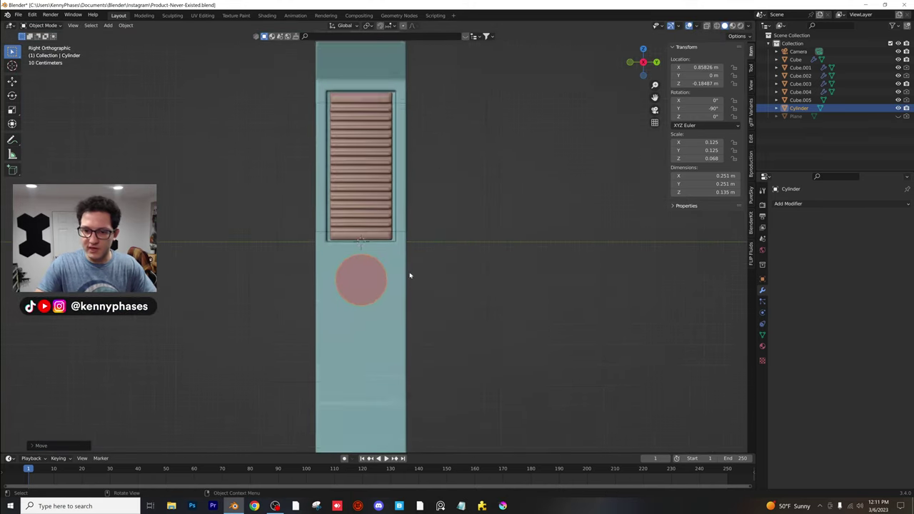
pyautogui.keyDown('shift'); pyautogui.moveTo(391, 316); pyautogui.dragTo(390, 312, button='middle'); pyautogui.keyUp('shift')
pyautogui.keyDown('shift'); pyautogui.moveTo(435, 230); pyautogui.dragTo(272, 201, button='middle'); pyautogui.keyUp('shift')
pyautogui.scroll(-2, 429, 285)
pyautogui.scroll(1, 423, 288)
pyautogui.click(125, 26)
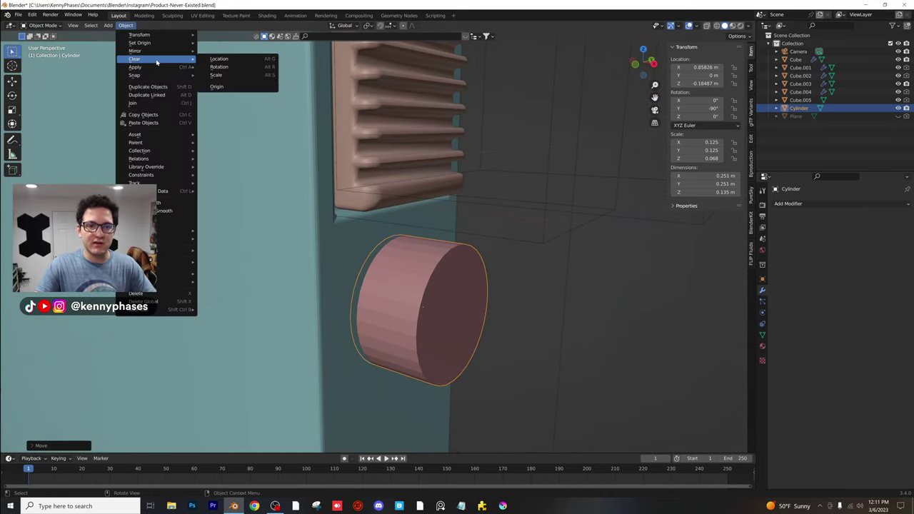
pyautogui.moveTo(164, 67)
pyautogui.click(227, 83)
pyautogui.scroll(-2, 402, 214)
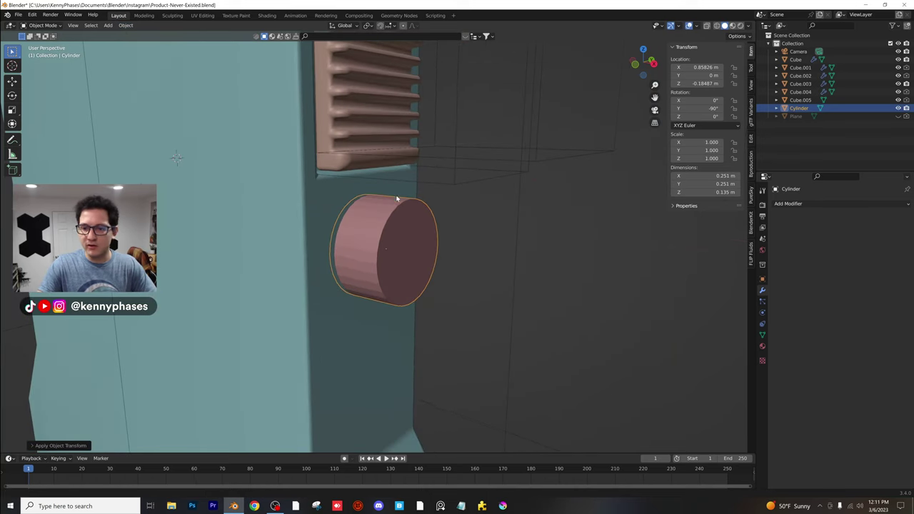
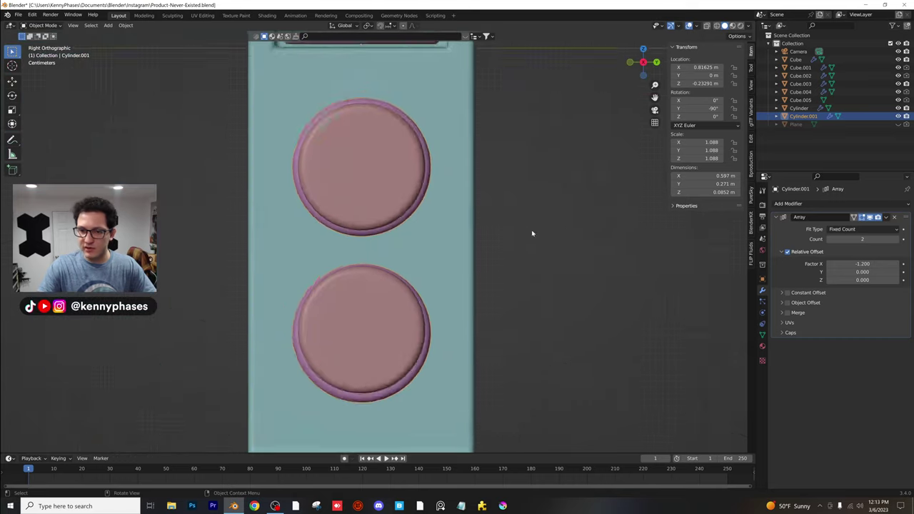
# Set the ring array's relative offset Factor X to -1.170 so the second ring lines up with the lower round button
pyautogui.moveTo(882, 264); pyautogui.dragTo(887, 264)
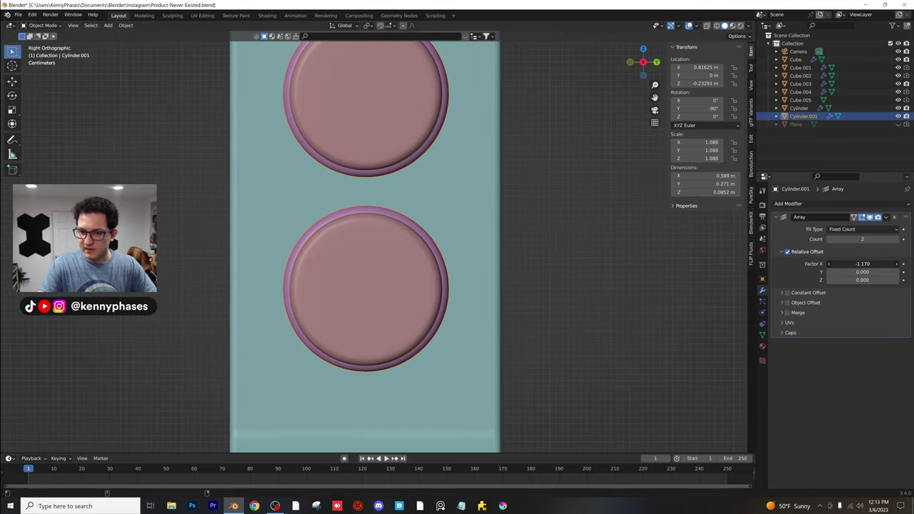
pyautogui.moveTo(493, 251); pyautogui.dragTo(391, 155, button='middle')
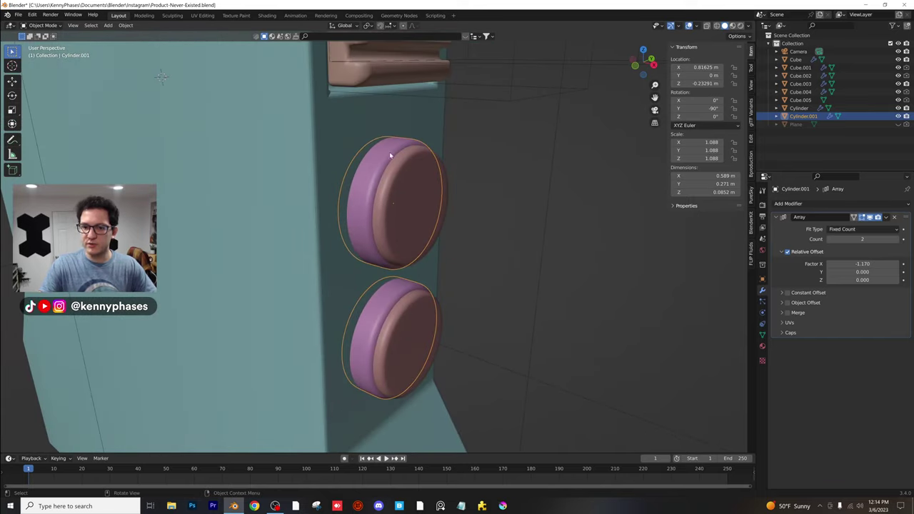
pyautogui.scroll(2, 365, 166)
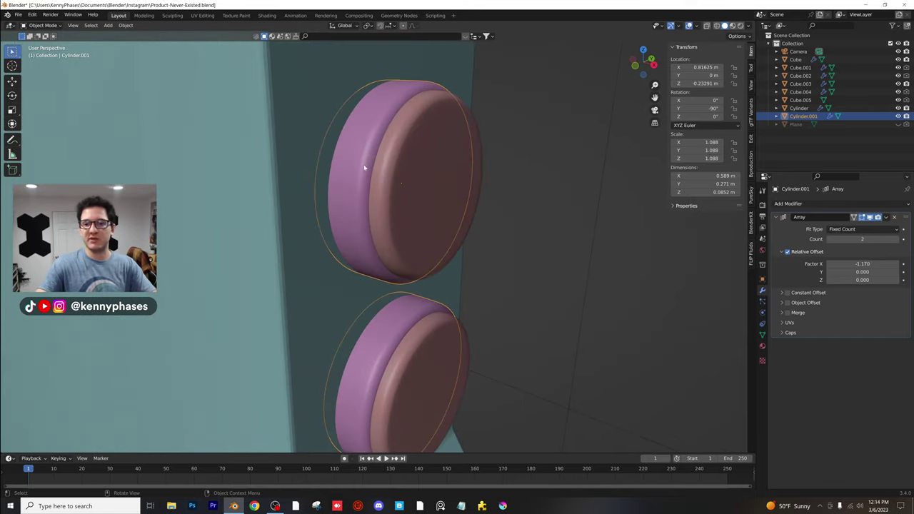
# Cut the ring array from the slab with a Bool Tool brush Difference and move the slab's Bevel modifier below that Boolean
pyautogui.keyDown('shift'); pyautogui.scroll(2, 368, 188); pyautogui.keyUp('shift')
pyautogui.scroll(-1, 378, 212)
pyautogui.keyDown('shift'); pyautogui.scroll(1, 383, 216); pyautogui.keyUp('shift')
pyautogui.scroll(-1, 363, 223)
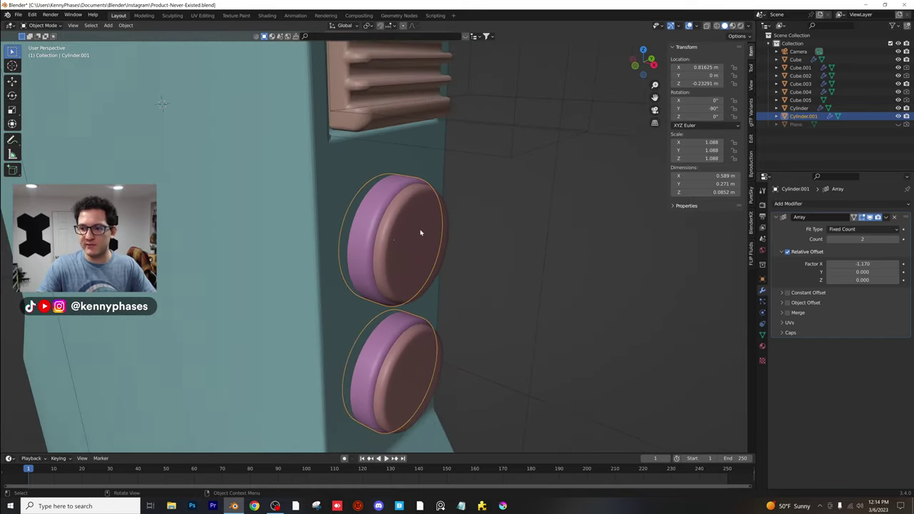
pyautogui.keyDown('shift'); pyautogui.click(339, 198); pyautogui.keyUp('shift')
pyautogui.hotkey('ctrl', 'shift', 'b')
pyautogui.press('Down')
pyautogui.press('Down')
pyautogui.press('Down')
pyautogui.press('Down')
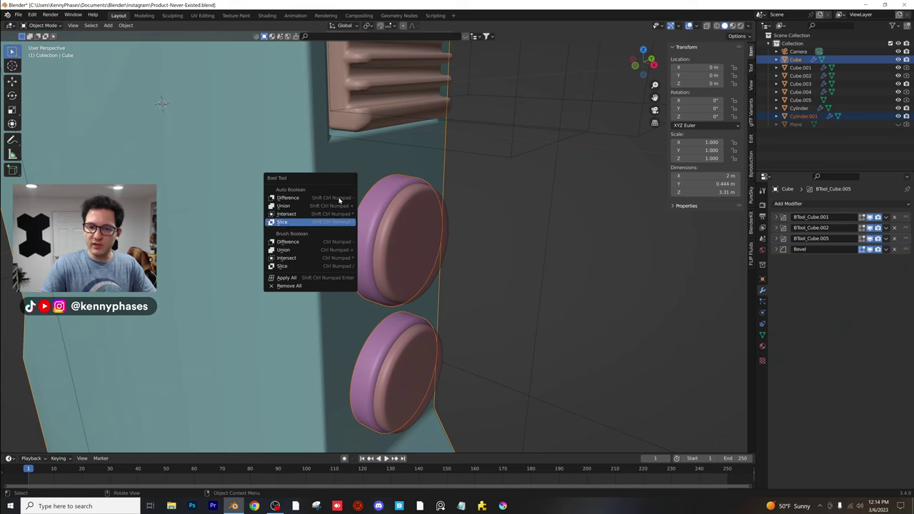
pyautogui.press('Return')
pyautogui.moveTo(339, 202)
pyautogui.mouseDown(button='middle')
pyautogui.moveTo(326, 204)
pyautogui.moveTo(356, 210)
pyautogui.mouseUp(button='middle')
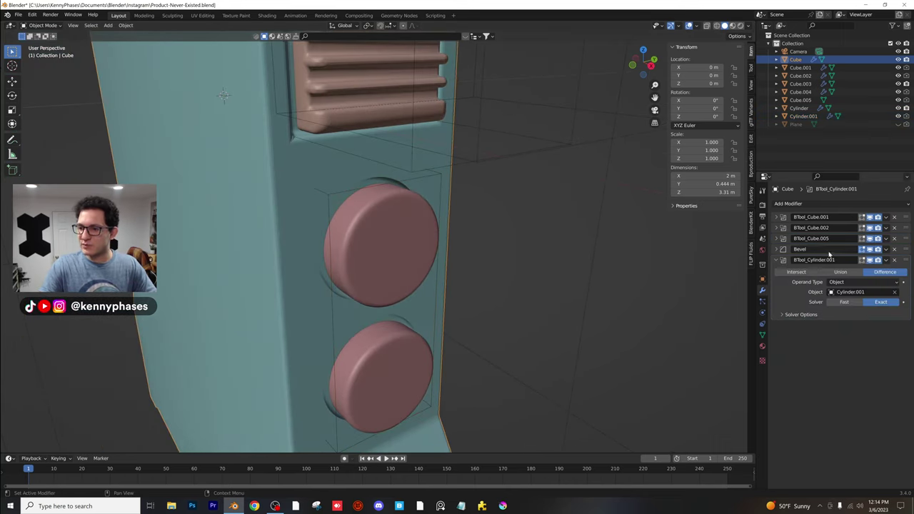
pyautogui.moveTo(904, 249); pyautogui.dragTo(904, 315)
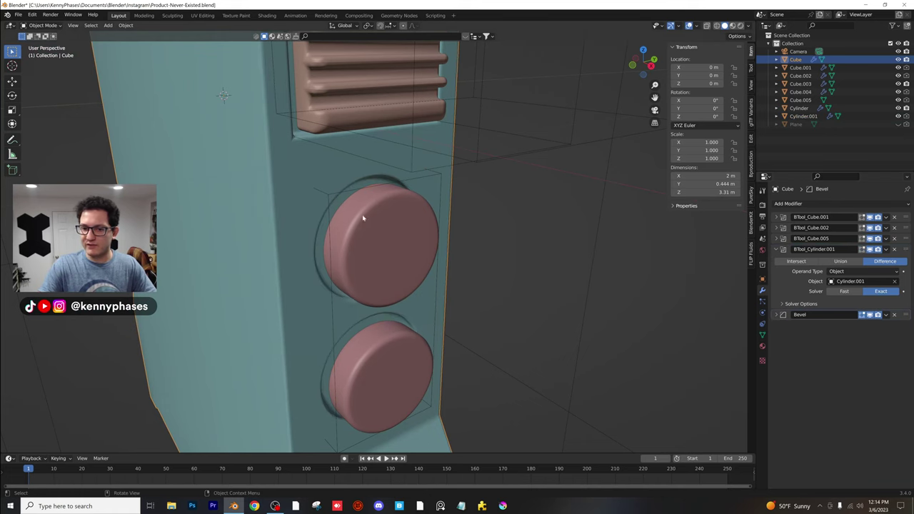
# Move the two round side buttons along X into their recesses, to about 0.811 m
pyautogui.moveTo(352, 206); pyautogui.dragTo(410, 232, button='middle')
pyautogui.click(412, 226)
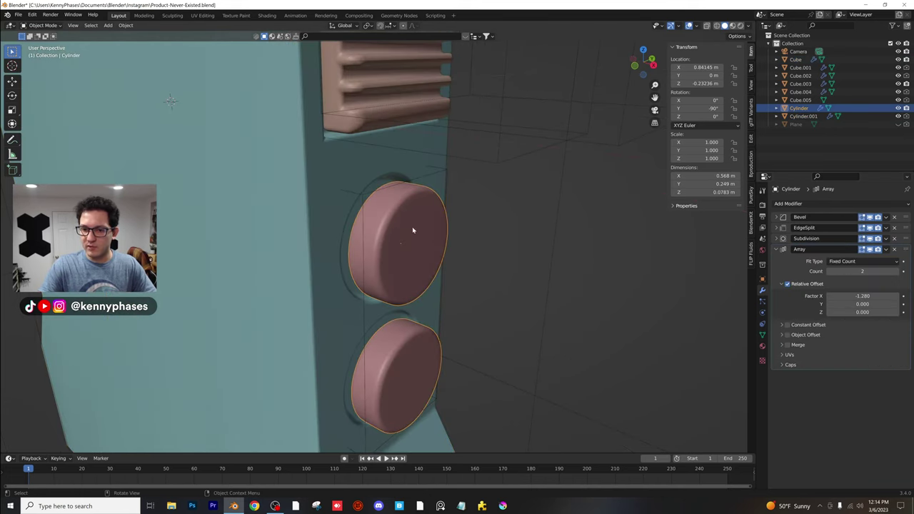
pyautogui.scroll(2, 412, 227)
pyautogui.press('g')
pyautogui.press('x')
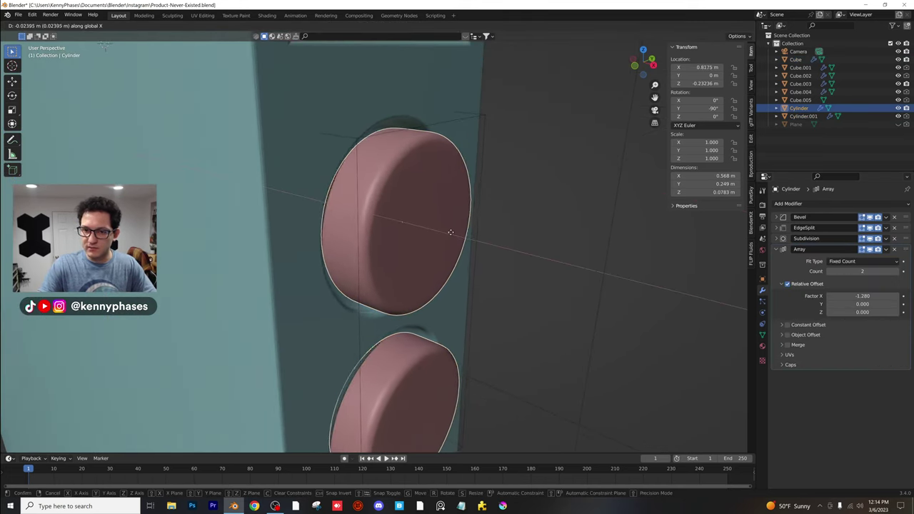
pyautogui.click(448, 233)
pyautogui.scroll(-4, 493, 251)
pyautogui.click(483, 248)
pyautogui.scroll(-3, 465, 247)
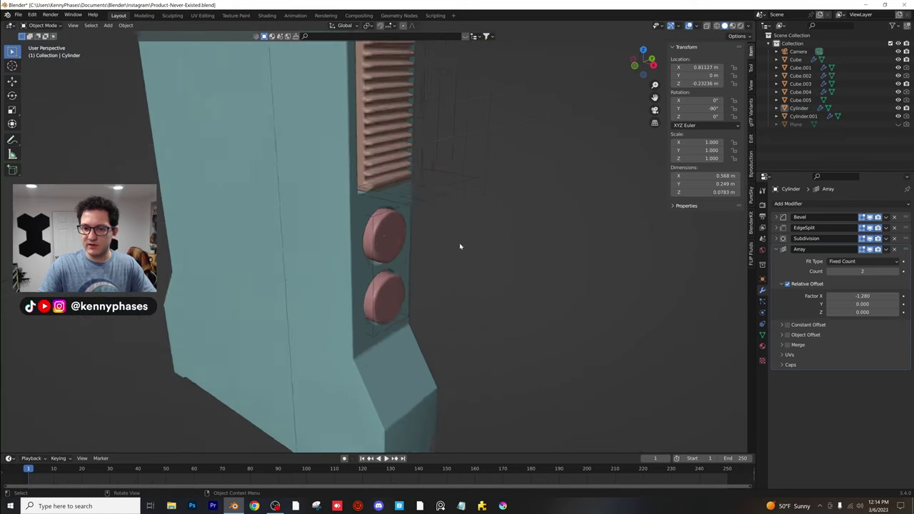
pyautogui.moveTo(437, 231); pyautogui.dragTo(416, 279, button='middle')
pyautogui.scroll(3, 417, 275)
pyautogui.scroll(2, 430, 220)
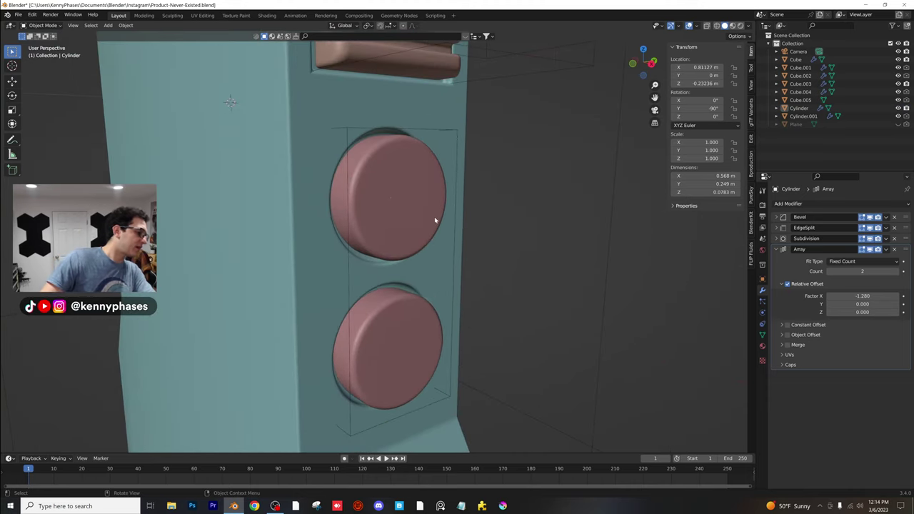
# Add a mesh cylinder rotated 90° about X and scale it down to about 0.256
pyautogui.scroll(-7, 431, 222)
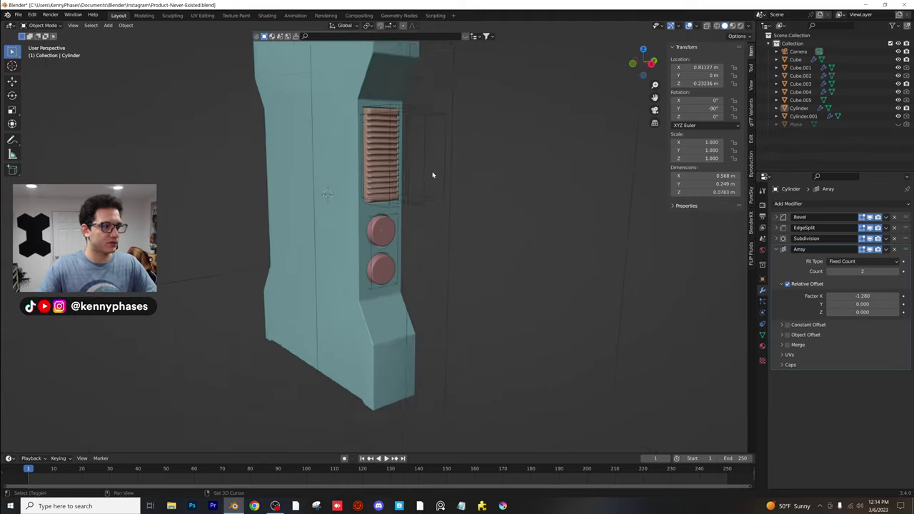
pyautogui.keyDown('shift'); pyautogui.moveTo(432, 176); pyautogui.dragTo(389, 259, button='middle'); pyautogui.keyUp('shift')
pyautogui.scroll(-1, 360, 238)
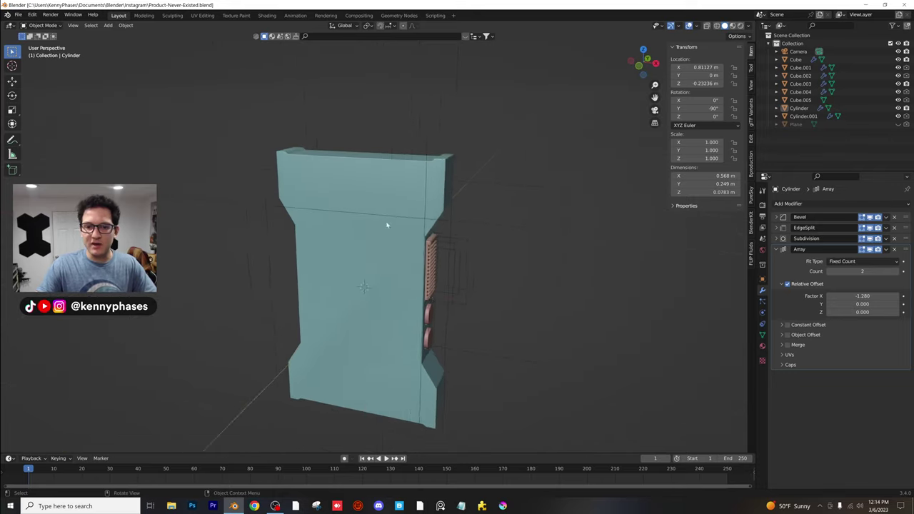
pyautogui.scroll(3, 378, 214)
pyautogui.keyDown('shift'); pyautogui.moveTo(363, 178); pyautogui.dragTo(361, 255, button='middle'); pyautogui.keyUp('shift')
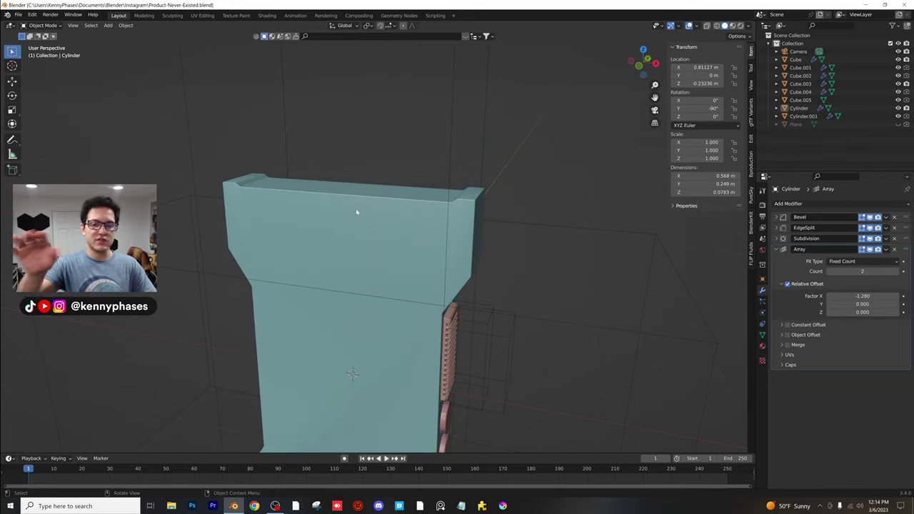
pyautogui.click(109, 26)
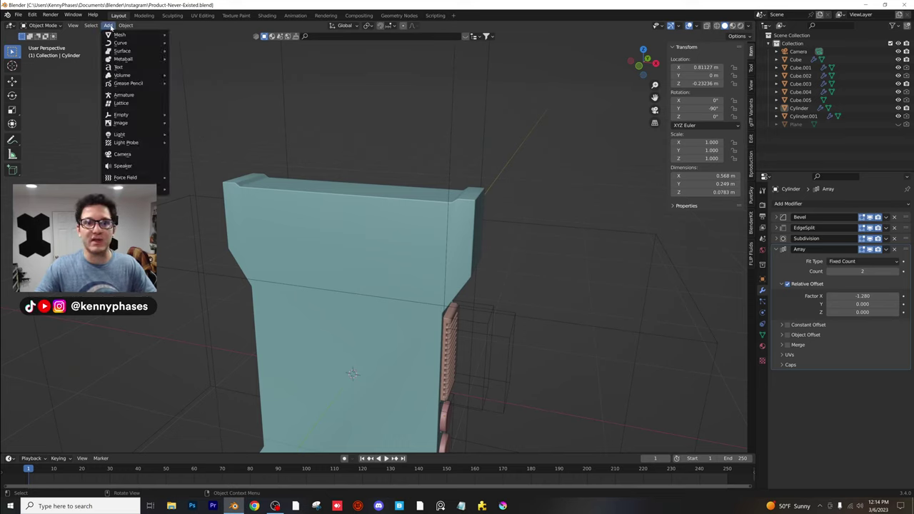
pyautogui.moveTo(118, 34)
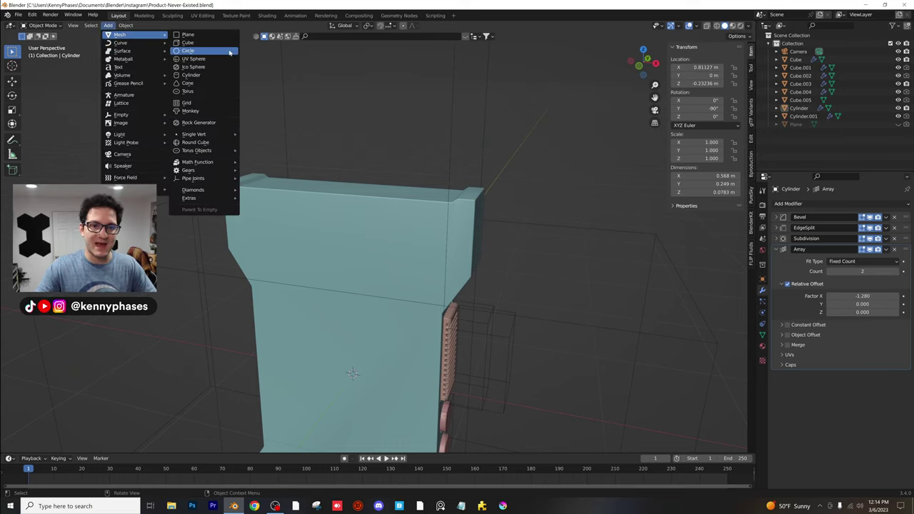
pyautogui.click(199, 76)
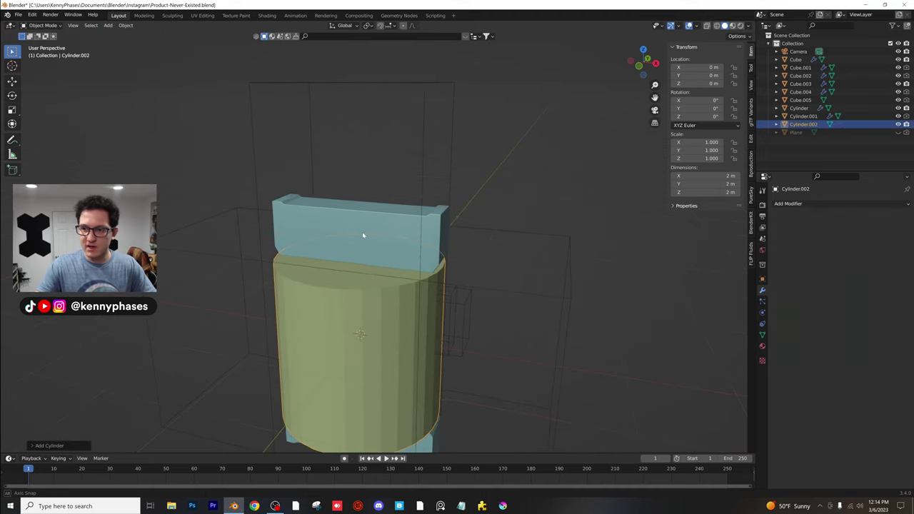
pyautogui.moveTo(363, 235); pyautogui.dragTo(351, 236, button='middle')
pyautogui.write('r')
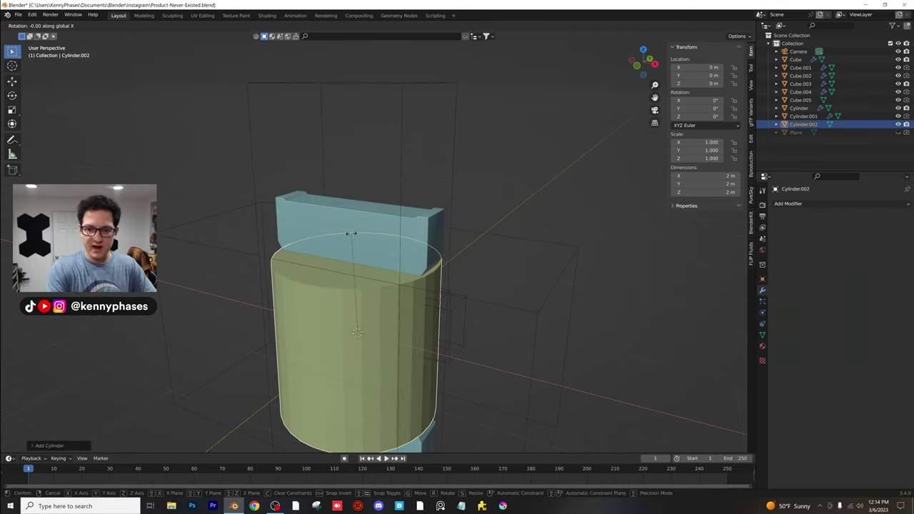
pyautogui.write('x90')
pyautogui.press('Return')
pyautogui.press('s')
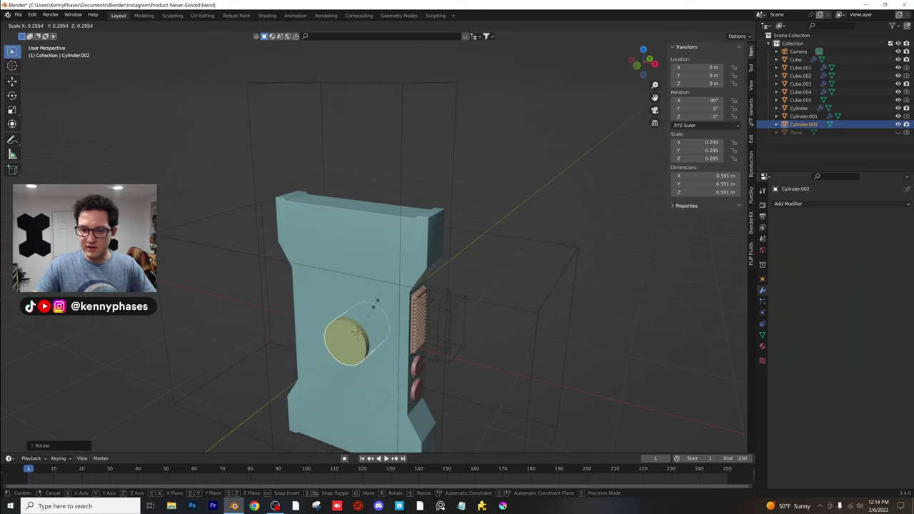
pyautogui.click(374, 307)
# Place the new cylinder near the slab's upper corner at X about -0.578 m, Z about 1.253 m, and stretch it along Y to about 1.71 m
pyautogui.press('g')
pyautogui.click(336, 200)
pyautogui.moveTo(336, 201); pyautogui.dragTo(407, 204, button='middle')
pyautogui.press('s')
pyautogui.press('y')
pyautogui.click(376, 214)
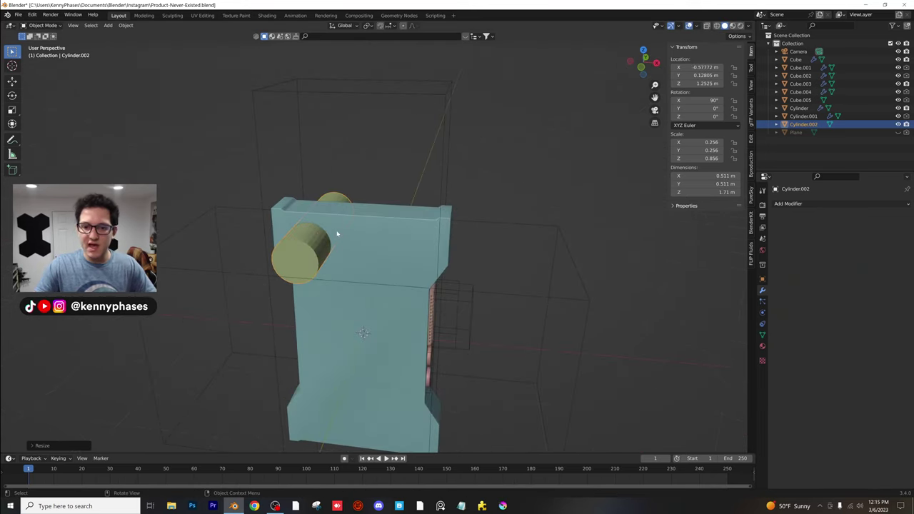
# Add an Array modifier to the cylinder with a relative offset Factor X of 1.370
pyautogui.scroll(2, 371, 215)
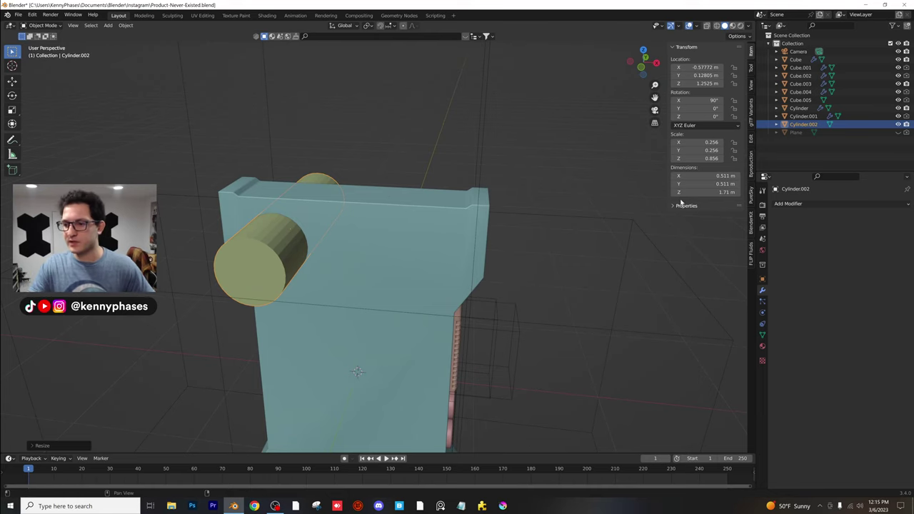
pyautogui.click(797, 205)
pyautogui.click(736, 226)
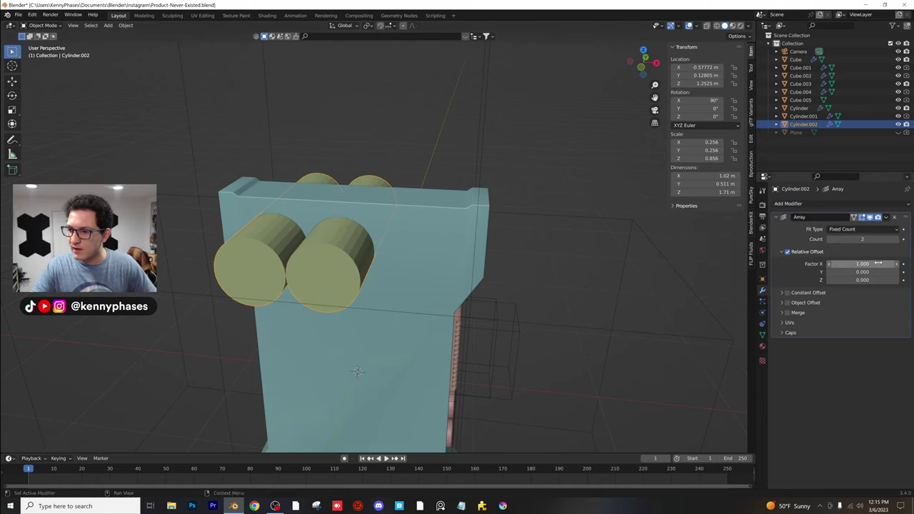
pyautogui.moveTo(878, 263); pyautogui.dragTo(902, 264)
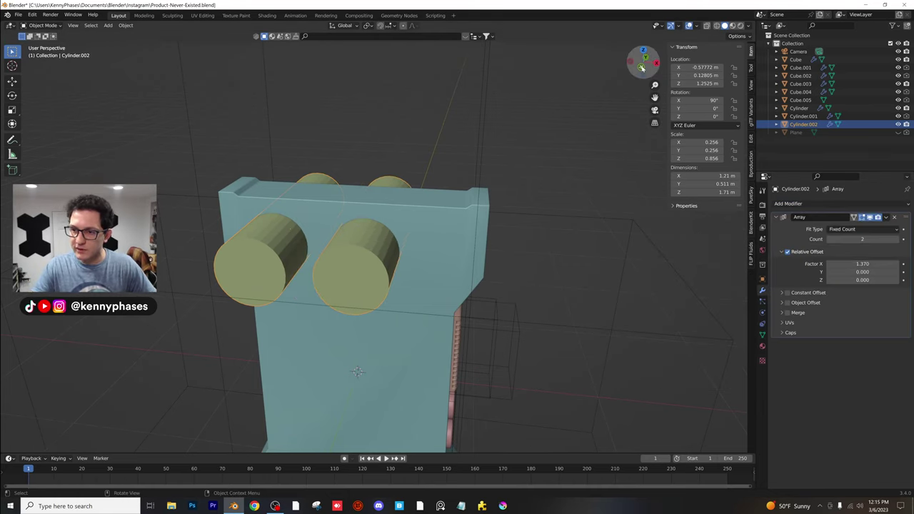
# In the front view, shrink the arrayed cylinders to about 0.236 m in diameter near the slab's upper corner and set the array count to 5
pyautogui.click(641, 67)
pyautogui.press('s')
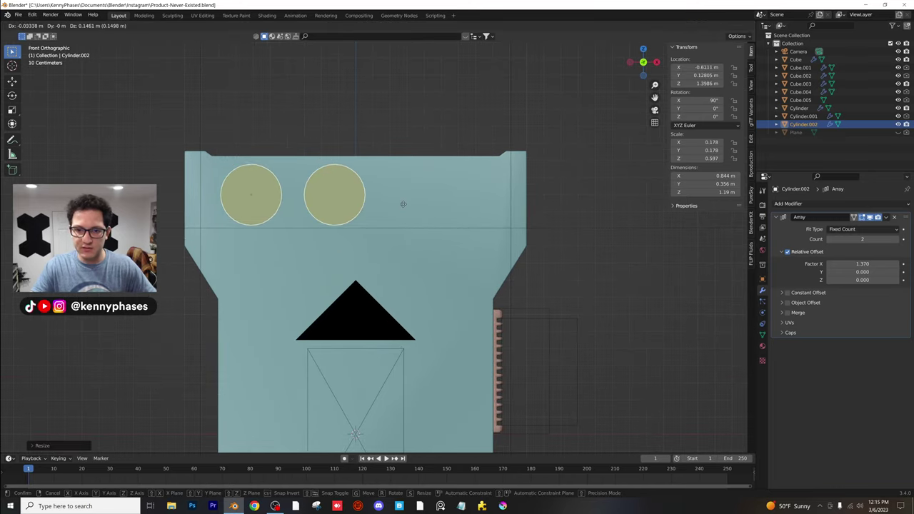
pyautogui.click(407, 208)
pyautogui.press('s')
pyautogui.click(379, 214)
pyautogui.press('g')
pyautogui.click(360, 200)
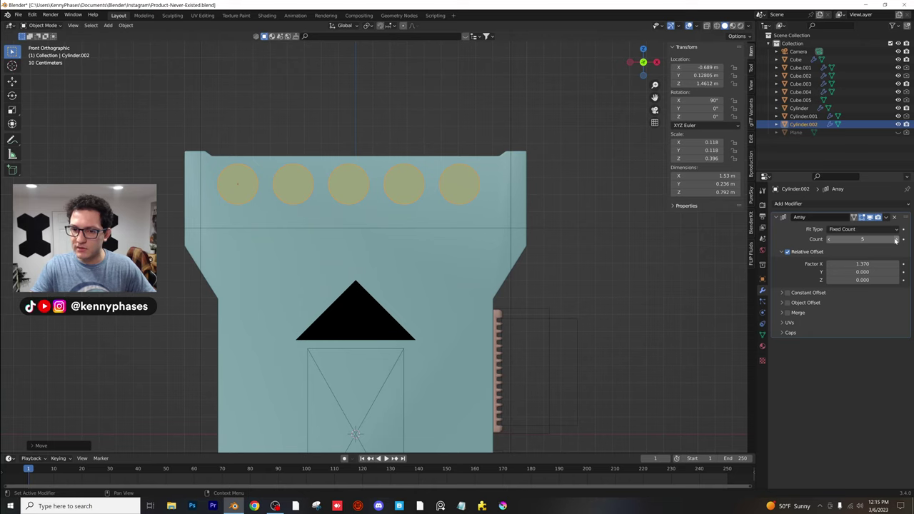
# Center the row of cylinders across the slab's upper part and through its thickness, at X about -0.656 m, Y about 0.035 m, Z about 1.436 m
pyautogui.press('g')
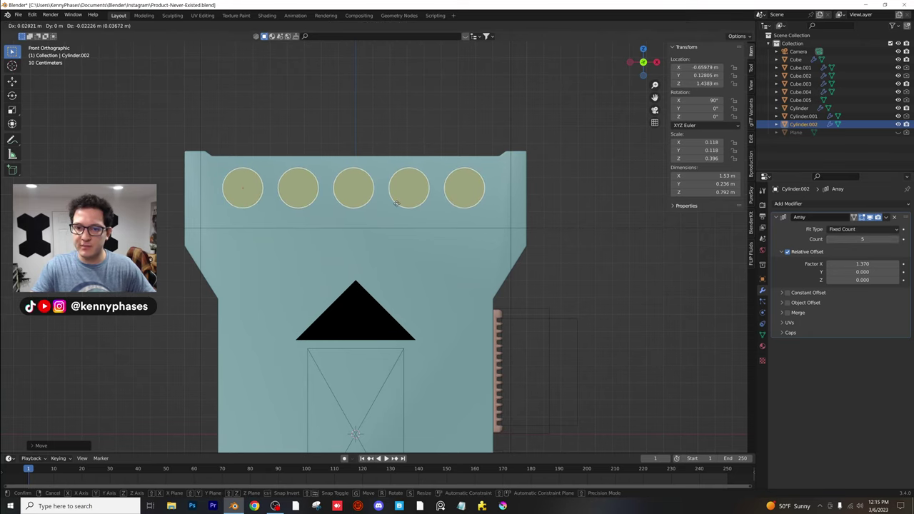
pyautogui.click(397, 203)
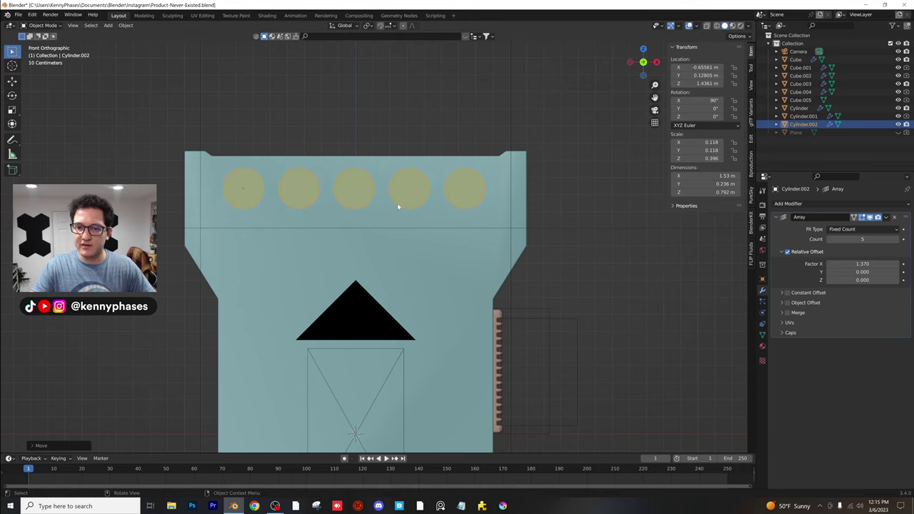
pyautogui.moveTo(397, 203); pyautogui.dragTo(364, 203, button='middle')
pyautogui.press('g')
pyautogui.click(395, 200)
# Apply the scale of the cylinder row
pyautogui.click(125, 25)
pyautogui.moveTo(149, 66)
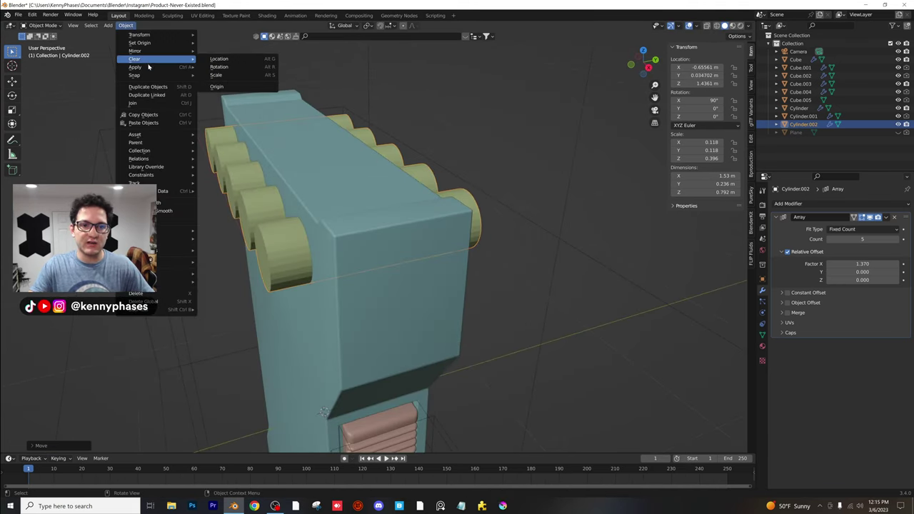
pyautogui.click(230, 91)
pyautogui.moveTo(230, 97); pyautogui.dragTo(294, 101, button='middle')
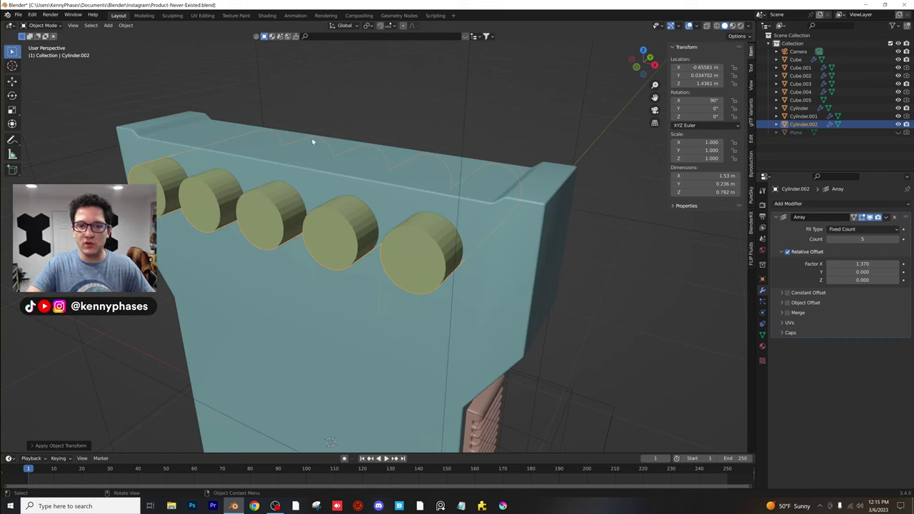
# Cut five round through-holes in the slab's upper part with a Bool Tool brush Difference using the cylinder row
pyautogui.click(537, 217)
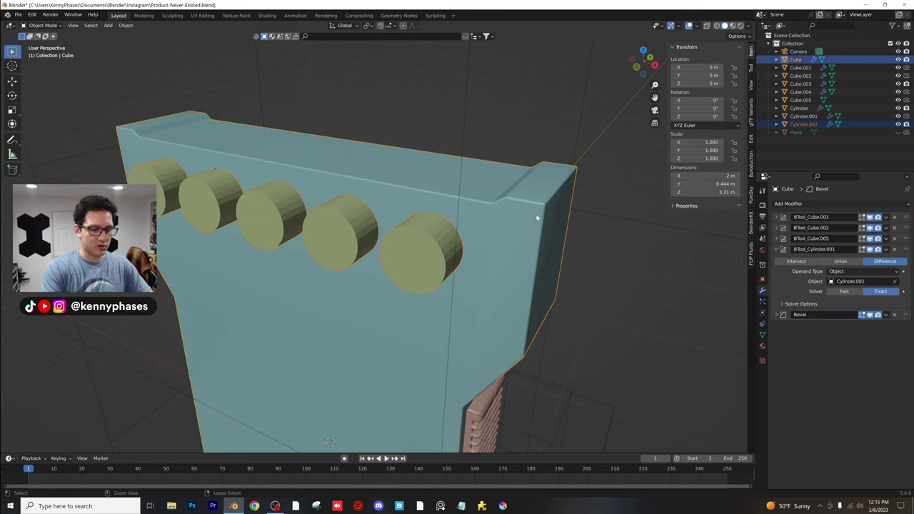
pyautogui.hotkey('ctrl', 'shift', 'b')
pyautogui.press('Down')
pyautogui.press('Down')
pyautogui.press('Down')
pyautogui.press('Down')
pyautogui.press('Return')
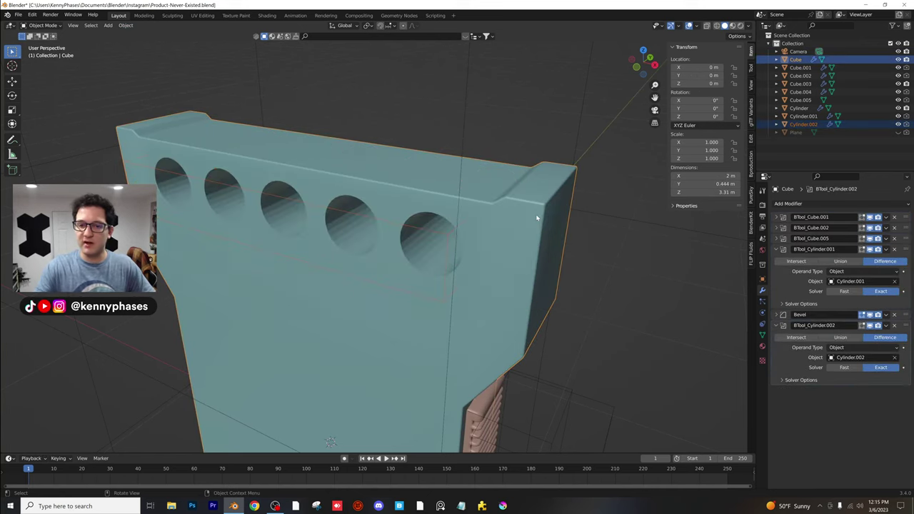
# Move the slab's Bevel modifier below the Boolean of the five holes
pyautogui.click(495, 184)
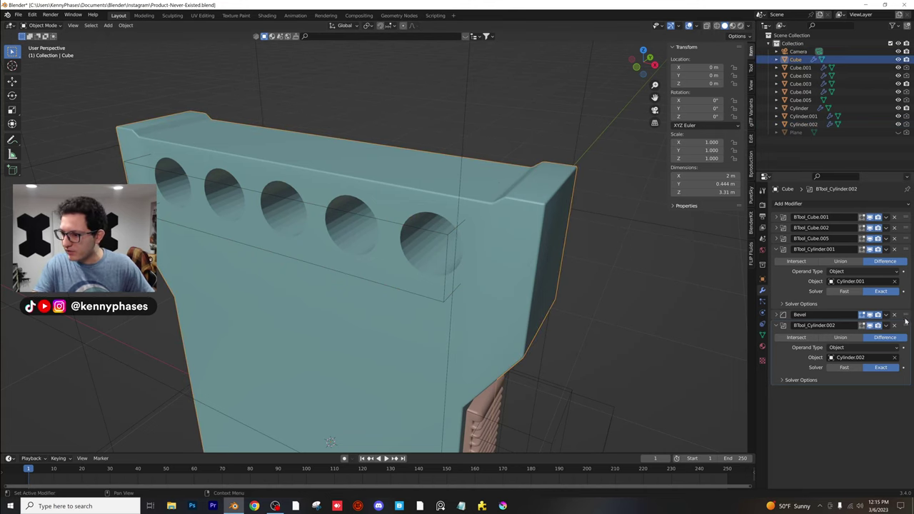
pyautogui.moveTo(905, 315); pyautogui.dragTo(903, 380)
pyautogui.moveTo(467, 219)
pyautogui.mouseDown(button='middle')
pyautogui.moveTo(451, 206)
pyautogui.moveTo(478, 212)
pyautogui.mouseUp(button='middle')
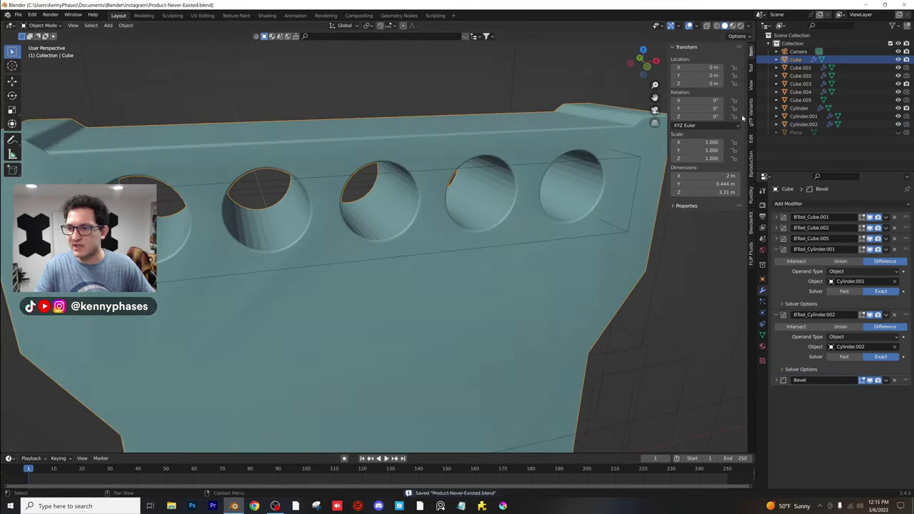
# Apply Shade Smooth to the cylinder row that cuts the five holes
pyautogui.click(621, 159)
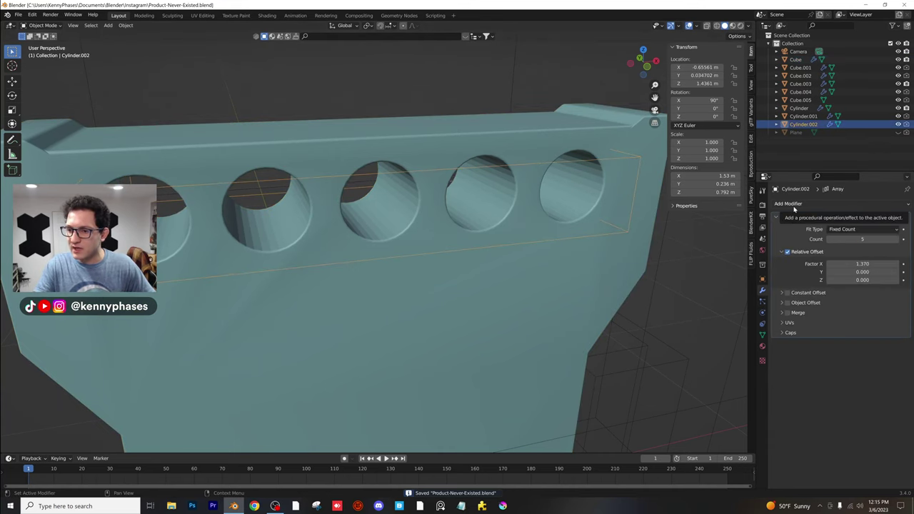
pyautogui.rightClick(611, 182)
pyautogui.click(596, 156)
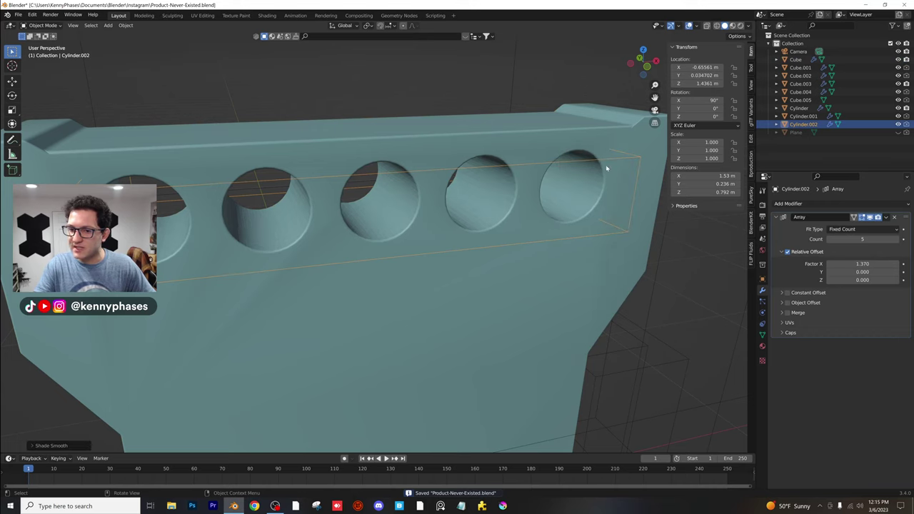
pyautogui.moveTo(463, 190); pyautogui.dragTo(392, 191, button='middle')
pyautogui.scroll(-1, 420, 175)
pyautogui.scroll(2, 433, 180)
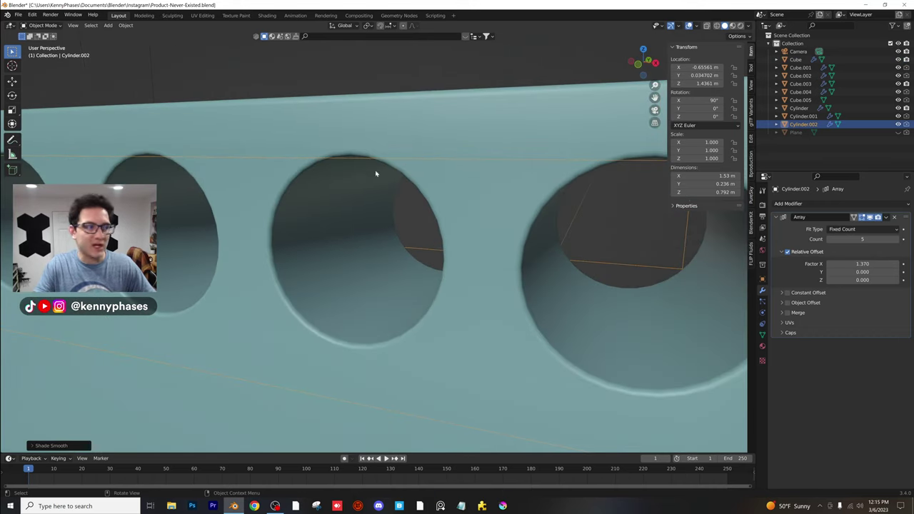
# Add Edge Split and Subdivision Surface modifiers to the cylinder row, placing both above the Array with Edge Split first
pyautogui.scroll(-3, 407, 189)
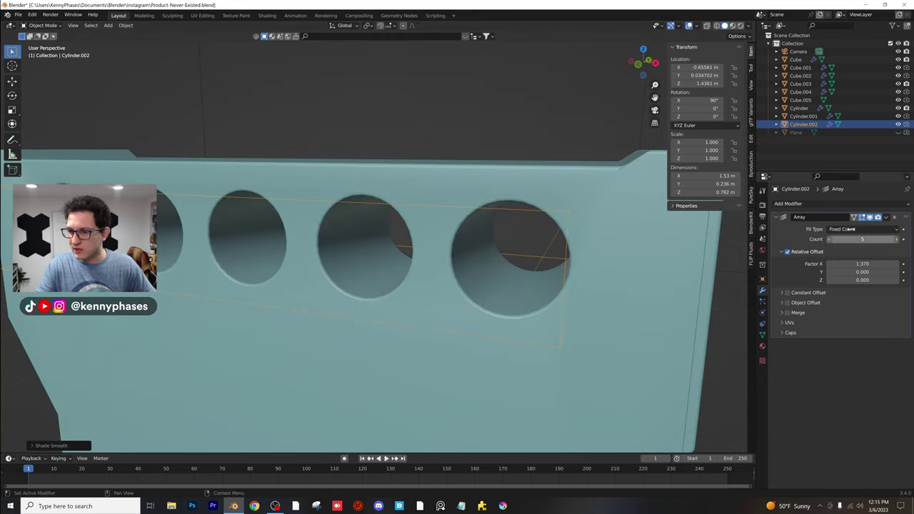
pyautogui.click(820, 205)
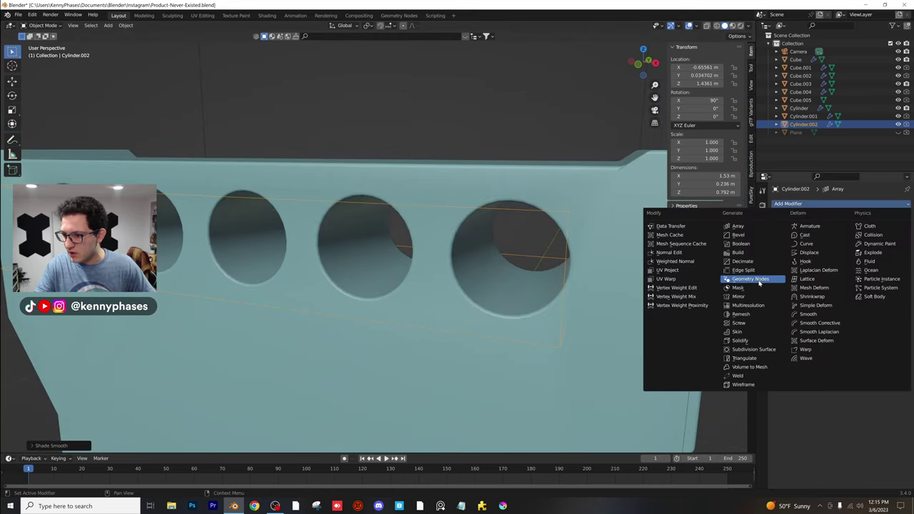
pyautogui.click(754, 270)
pyautogui.moveTo(903, 342); pyautogui.dragTo(861, 208)
pyautogui.click(800, 203)
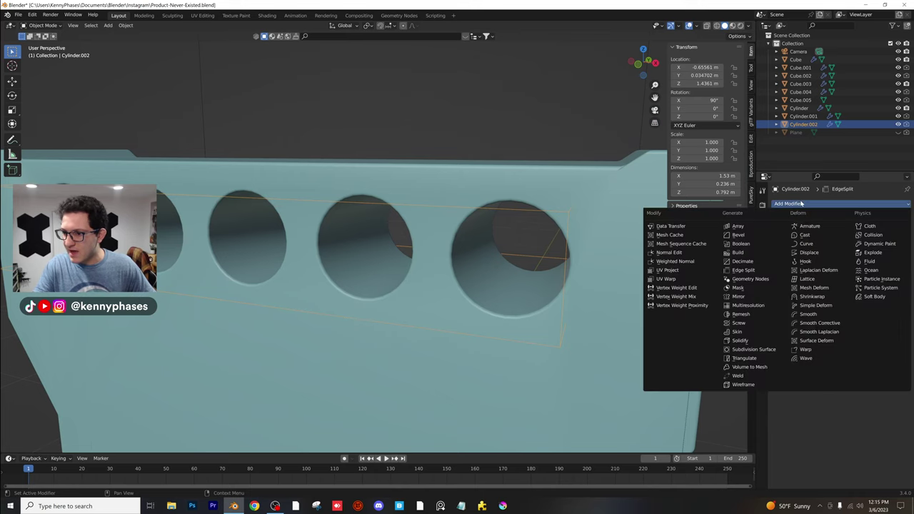
pyautogui.click(754, 349)
pyautogui.moveTo(905, 379); pyautogui.dragTo(904, 253)
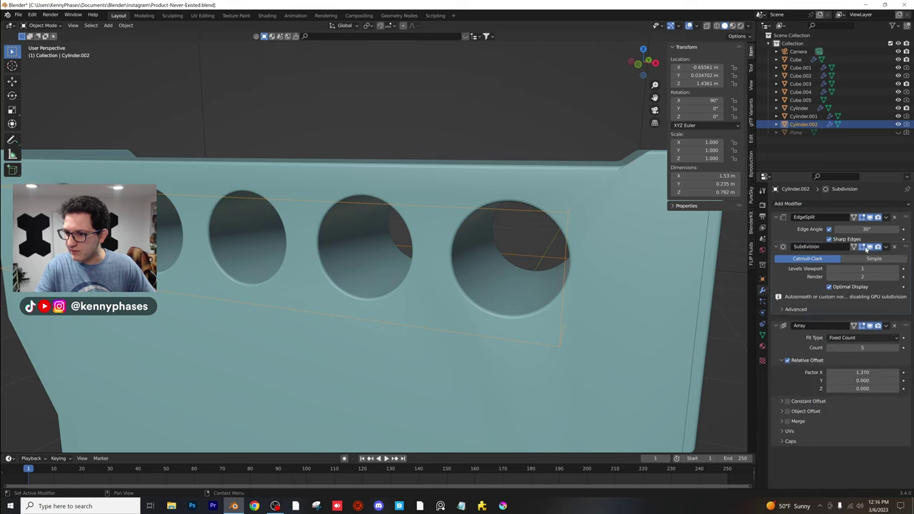
# Deselect the cylinder row and save the project file
pyautogui.scroll(-6, 429, 259)
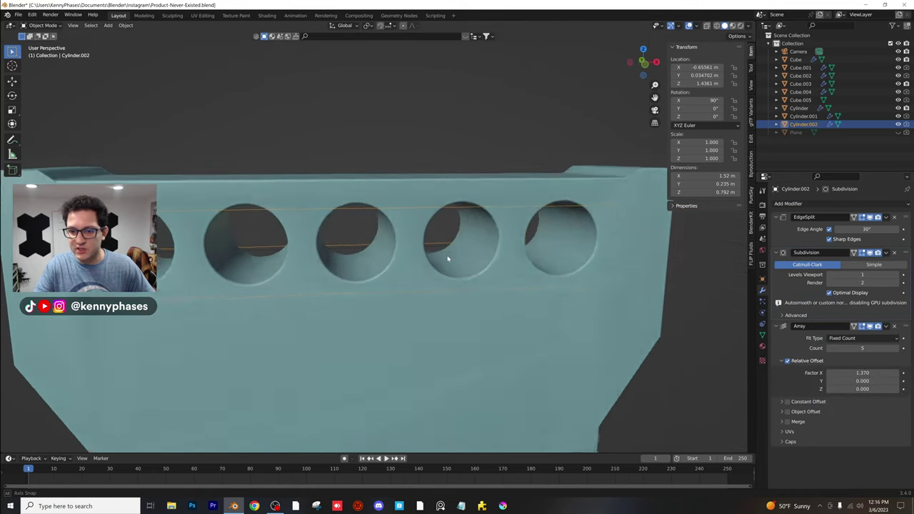
pyautogui.click(438, 177)
pyautogui.hotkey('ctrl', 's')
pyautogui.scroll(-4, 424, 184)
pyautogui.moveTo(424, 183); pyautogui.dragTo(408, 209, button='middle')
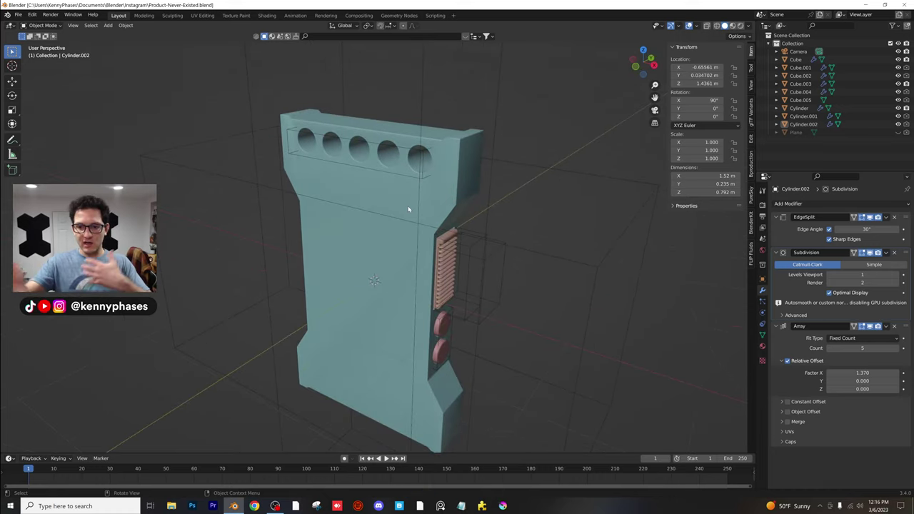
# Add a torus at the scene centre and set its minor radius to about 0.098 m
pyautogui.moveTo(381, 156); pyautogui.dragTo(496, 278, button='middle')
pyautogui.scroll(2, 392, 194)
pyautogui.scroll(1, 372, 202)
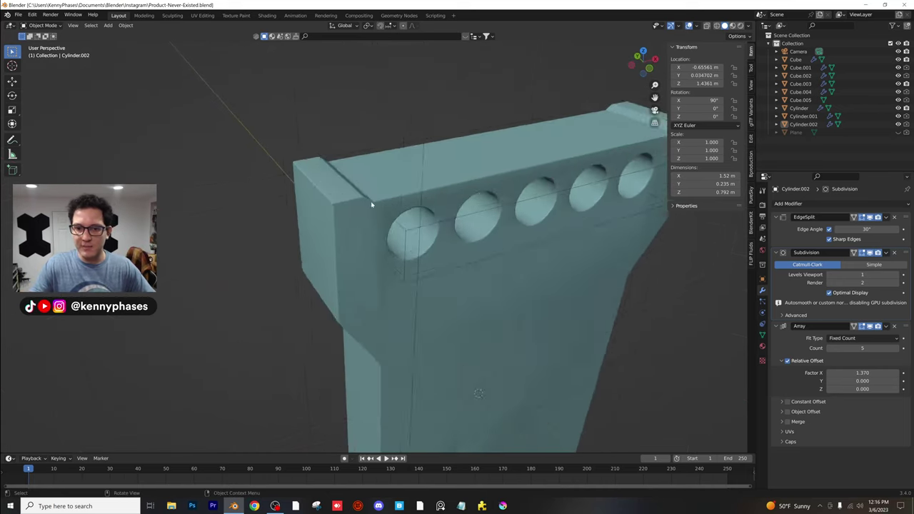
pyautogui.moveTo(371, 202); pyautogui.dragTo(384, 225, button='middle')
pyautogui.scroll(-4, 376, 207)
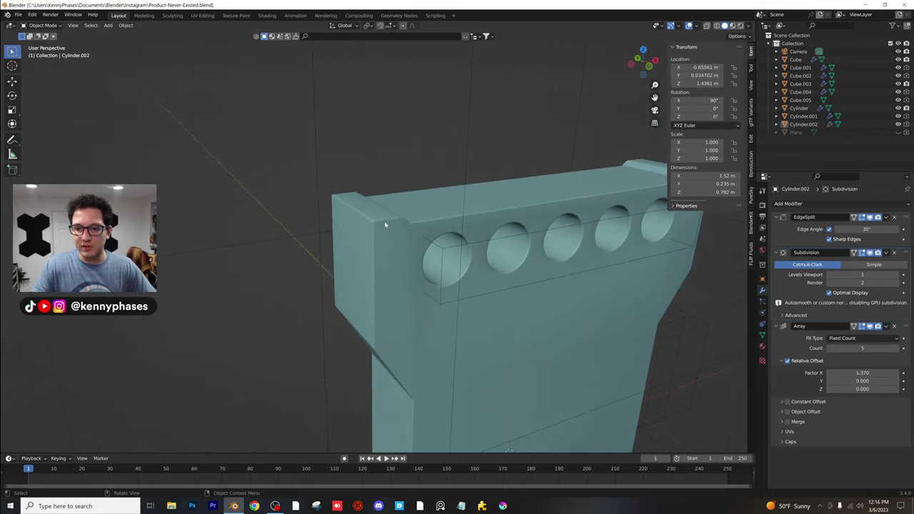
pyautogui.click(109, 26)
pyautogui.moveTo(110, 35)
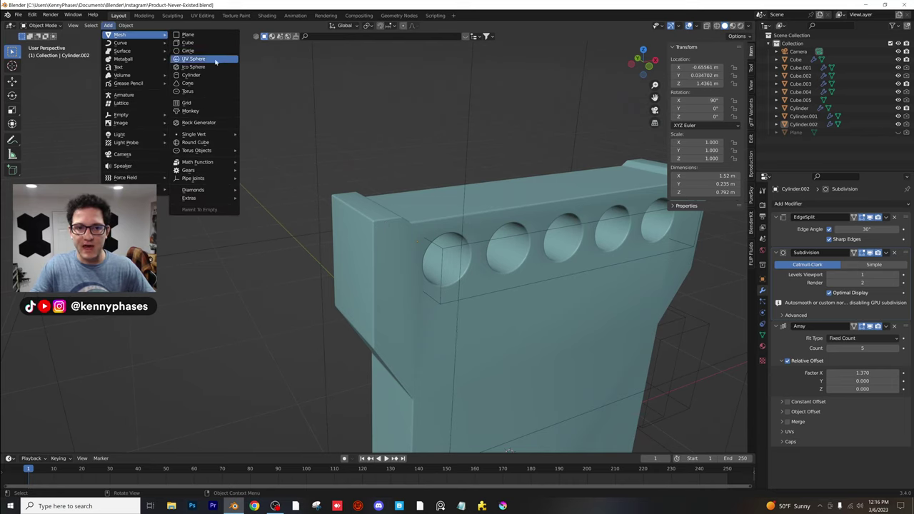
pyautogui.click(203, 92)
pyautogui.moveTo(445, 252); pyautogui.dragTo(432, 233, button='middle')
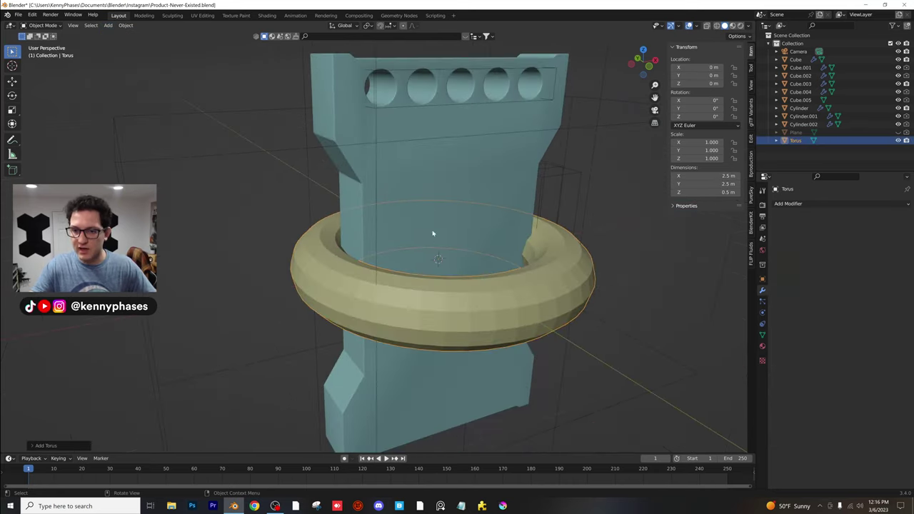
pyautogui.click(32, 445)
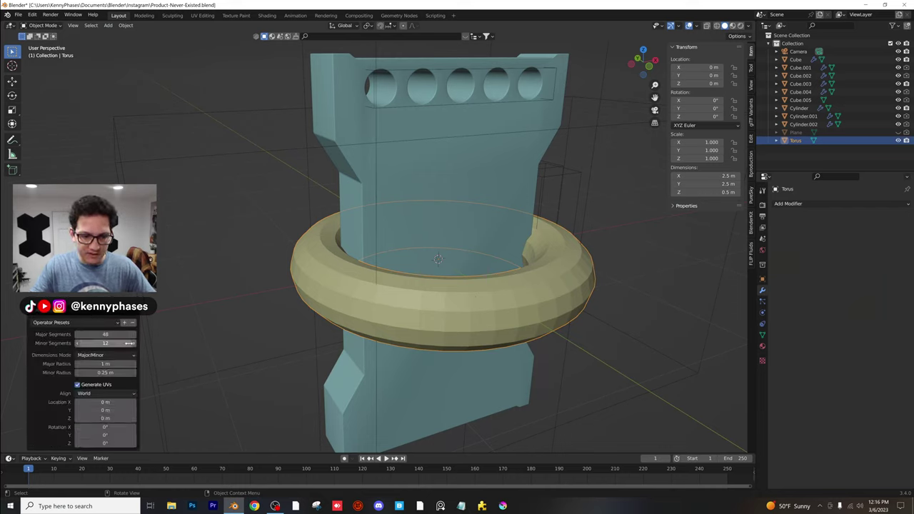
pyautogui.moveTo(104, 373); pyautogui.dragTo(76, 373)
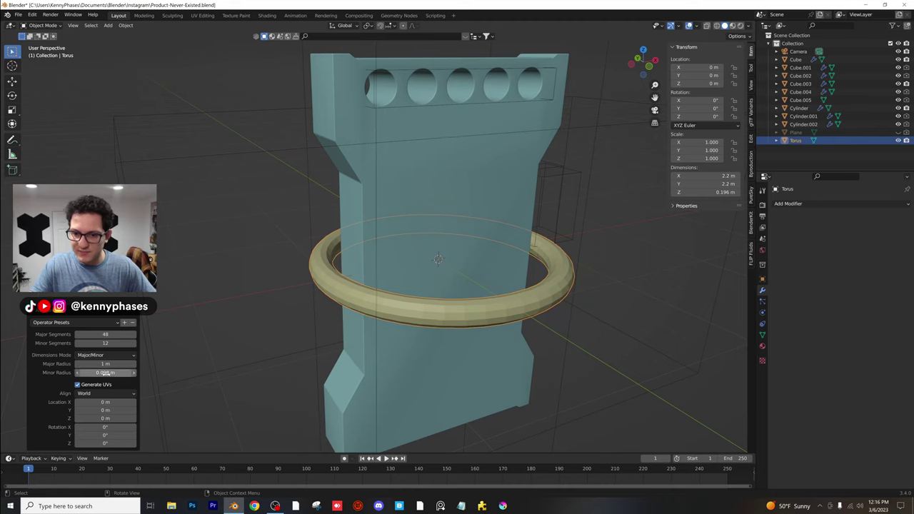
# Rotate the torus to -90° about the X axis so it stands upright
pyautogui.scroll(-1, 413, 258)
pyautogui.moveTo(696, 100); pyautogui.dragTo(653, 99)
pyautogui.scroll(-2, 455, 227)
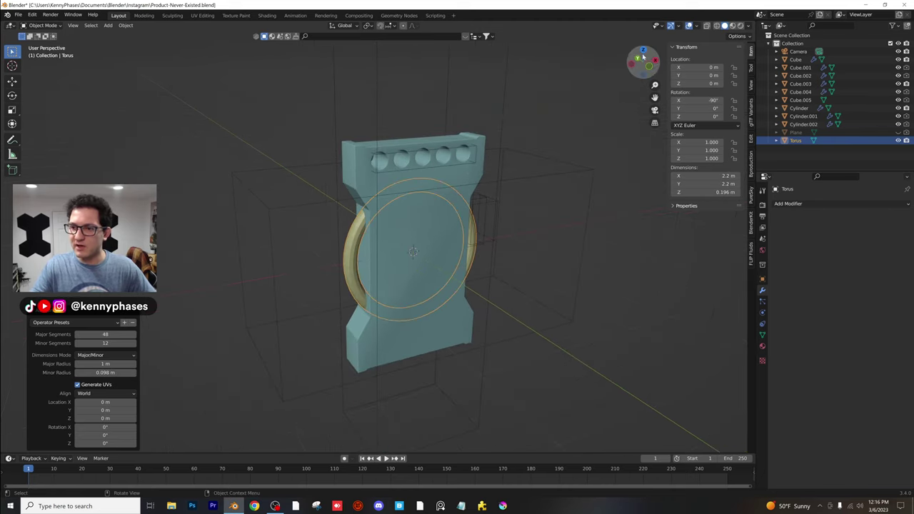
# Scale the torus to about 0.583 and place it over the slab's upper corner opposite the vent, at about X -1.29 m, Z 1.89 m
pyautogui.click(649, 68)
pyautogui.moveTo(477, 289); pyautogui.dragTo(372, 139)
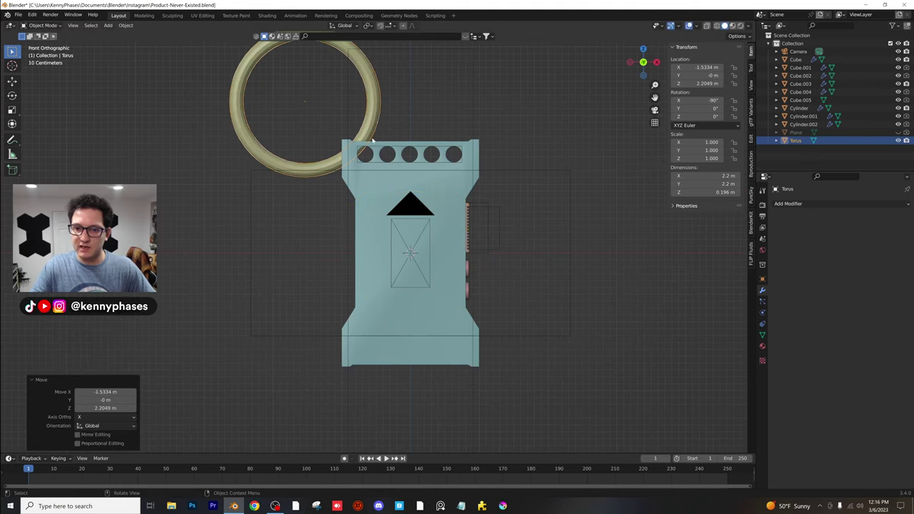
pyautogui.press('s')
pyautogui.click(394, 82)
pyautogui.press('g')
pyautogui.click(411, 105)
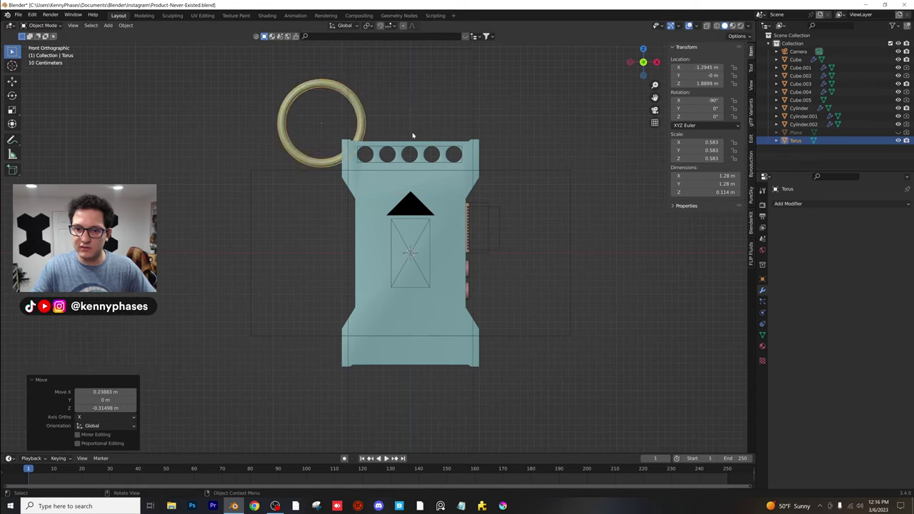
# Shift the torus along X to about -1.216 m so it passes through the slab's top and side faces
pyautogui.scroll(4, 418, 134)
pyautogui.scroll(-3, 444, 179)
pyautogui.moveTo(445, 228); pyautogui.dragTo(400, 178, button='middle')
pyautogui.scroll(2, 392, 178)
pyautogui.press('g')
pyautogui.press('x')
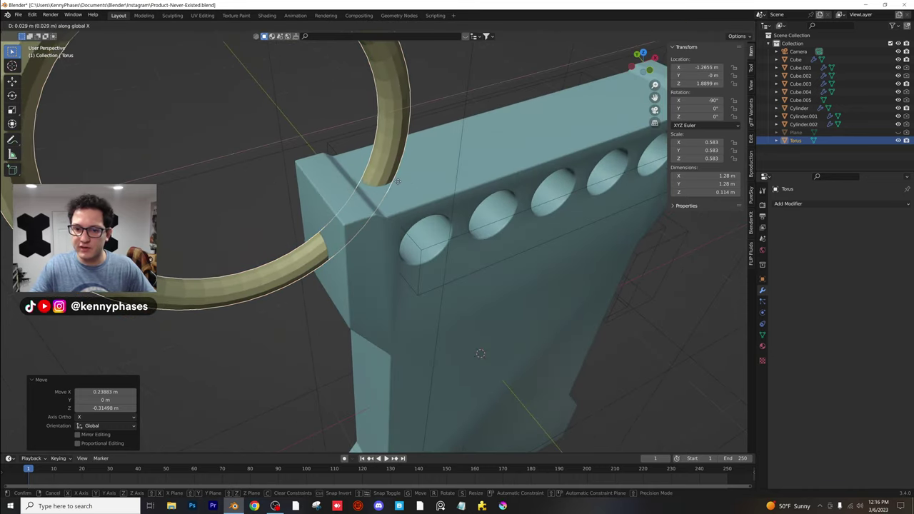
pyautogui.click(401, 183)
# Apply Shade Smooth to the torus
pyautogui.moveTo(401, 183)
pyautogui.mouseDown(button='middle')
pyautogui.moveTo(374, 179)
pyautogui.moveTo(402, 200)
pyautogui.moveTo(391, 176)
pyautogui.moveTo(432, 190)
pyautogui.mouseUp(button='middle')
pyautogui.rightClick(391, 177)
pyautogui.click(397, 182)
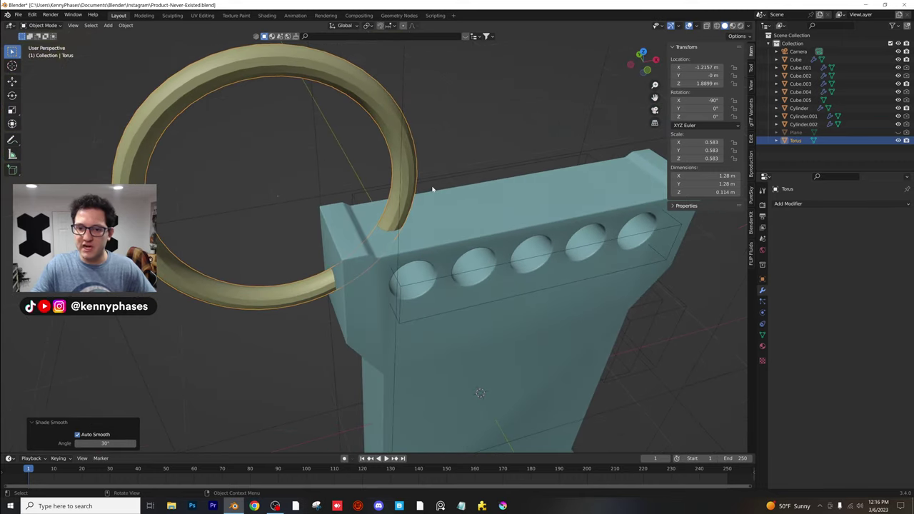
# Add a Subdivision Surface modifier to the torus and save the project file
pyautogui.click(836, 205)
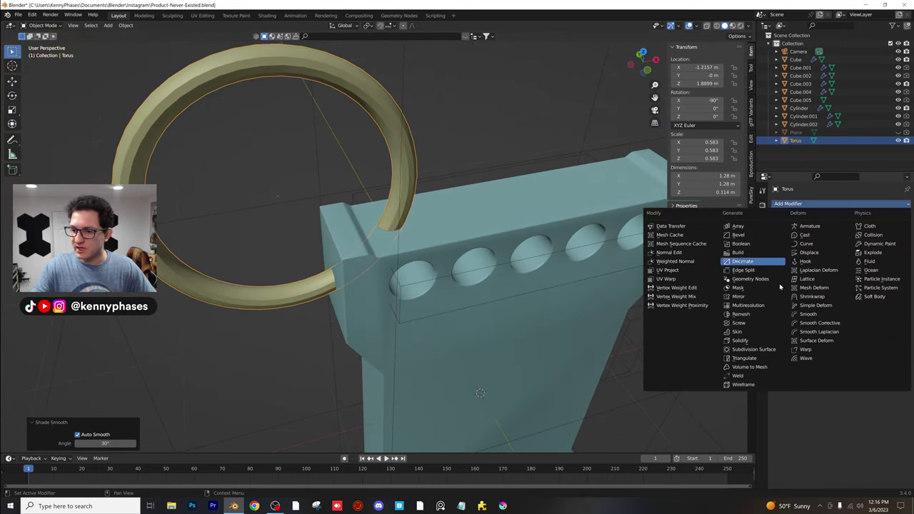
pyautogui.click(768, 344)
pyautogui.hotkey('ctrl', 's')
# Cut a curved channel through the slab's upper corner with a Bool Tool brush Difference using the torus
pyautogui.scroll(-2, 467, 223)
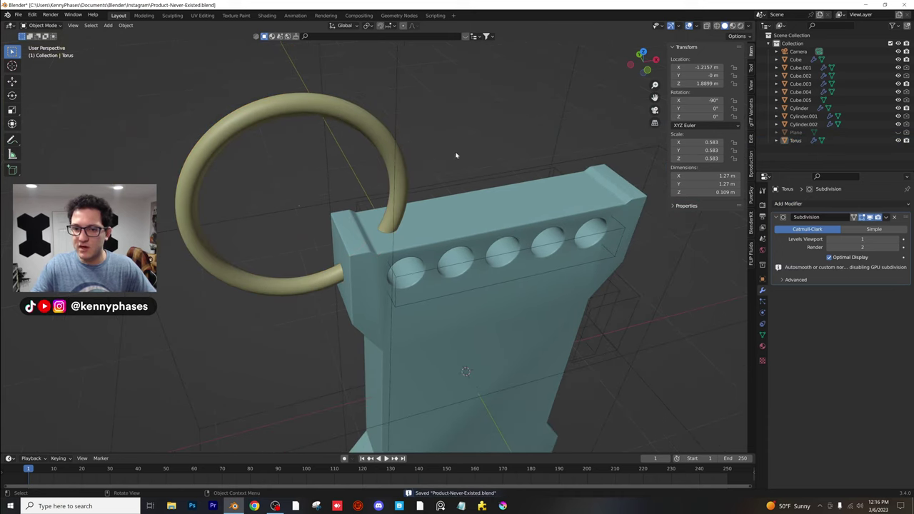
pyautogui.keyDown('shift'); pyautogui.click(473, 230); pyautogui.keyUp('shift')
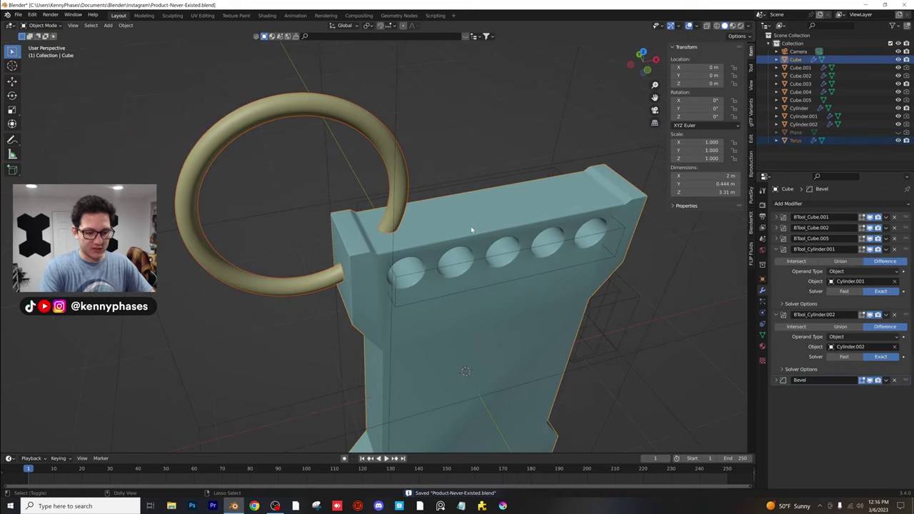
pyautogui.hotkey('ctrl', 'shift', 'b')
pyautogui.press('Down')
pyautogui.press('Down')
pyautogui.press('Down')
pyautogui.press('Return')
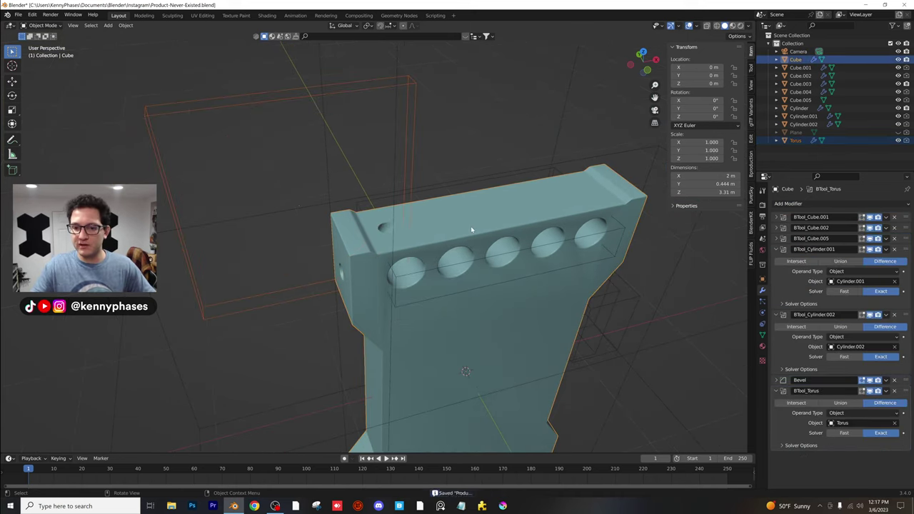
# Move the torus Boolean above the slab's Bevel modifier and collapse the expanded Boolean modifiers
pyautogui.moveTo(471, 226); pyautogui.dragTo(416, 192, button='middle')
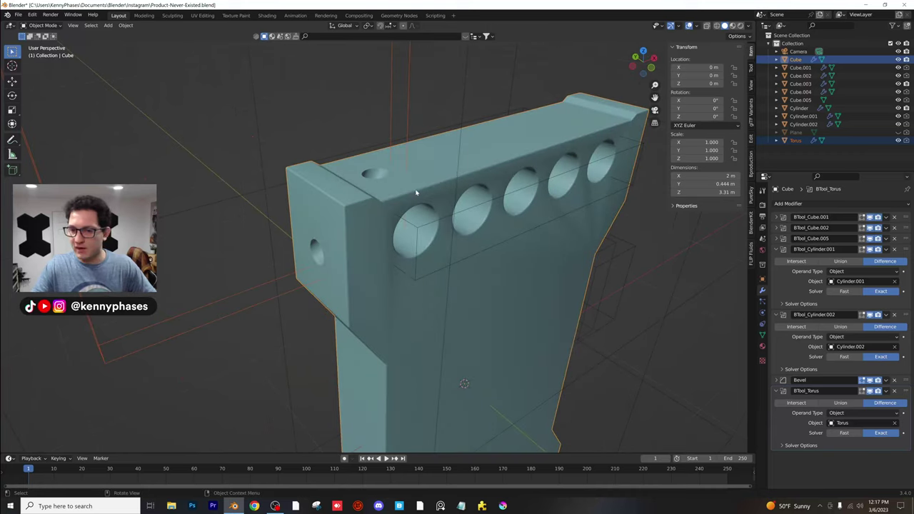
pyautogui.moveTo(907, 392); pyautogui.dragTo(905, 380)
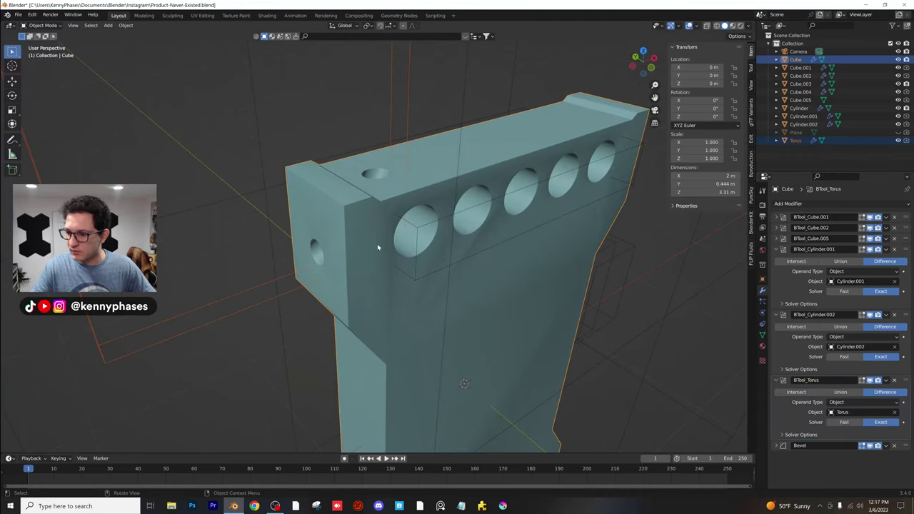
pyautogui.click(776, 315)
pyautogui.click(778, 249)
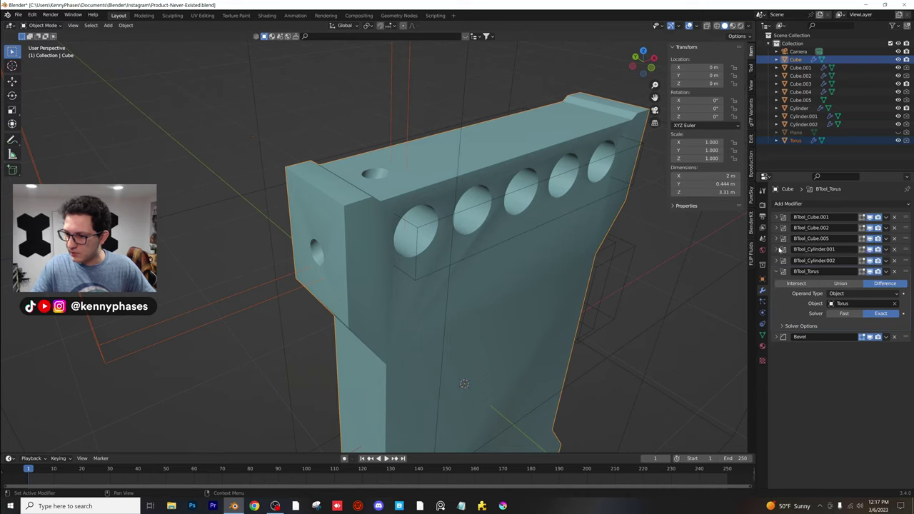
pyautogui.click(777, 270)
# Raise the cutting torus along Z by about 0.015 m
pyautogui.moveTo(511, 217); pyautogui.dragTo(453, 240, button='middle')
pyautogui.scroll(-5, 501, 245)
pyautogui.keyDown('shift'); pyautogui.moveTo(489, 281); pyautogui.dragTo(474, 221, button='middle'); pyautogui.keyUp('shift')
pyautogui.scroll(3, 474, 220)
pyautogui.moveTo(390, 228); pyautogui.dragTo(430, 183, button='middle')
pyautogui.click(426, 102)
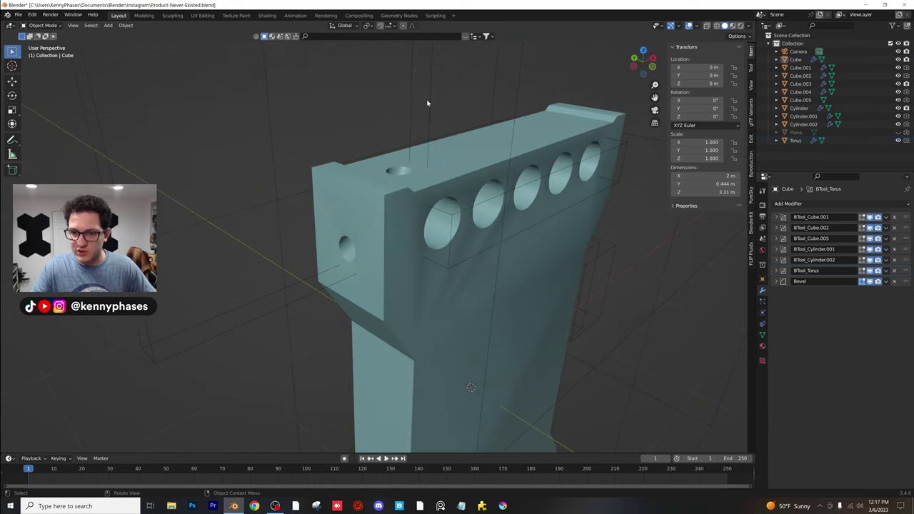
pyautogui.click(428, 102)
pyautogui.press('g')
pyautogui.press('z')
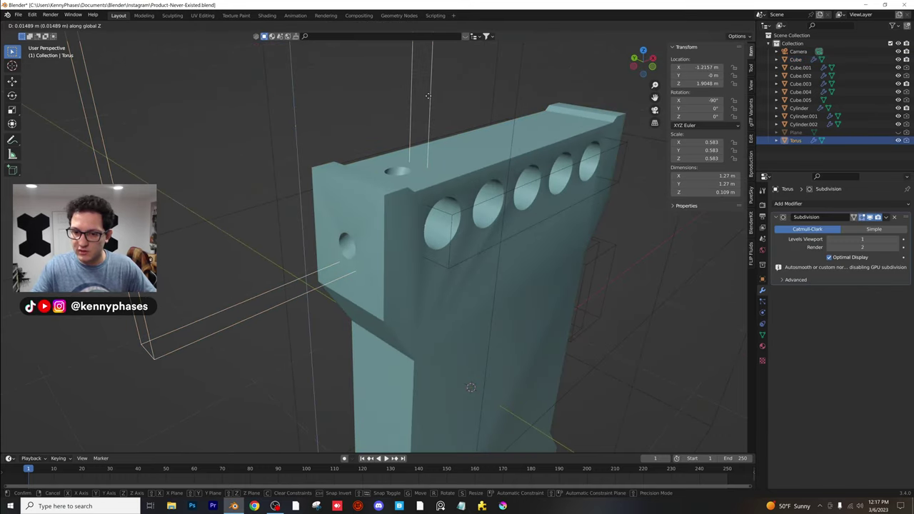
pyautogui.click(428, 95)
pyautogui.moveTo(445, 178); pyautogui.dragTo(447, 197, button='middle')
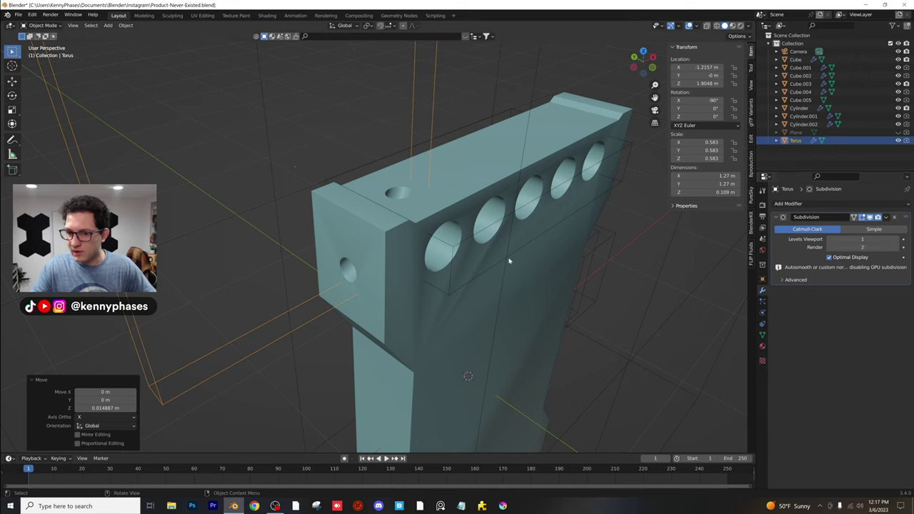
# Switch the slab's torus Boolean to the Fast solver and save the project file
pyautogui.click(361, 195)
pyautogui.click(779, 271)
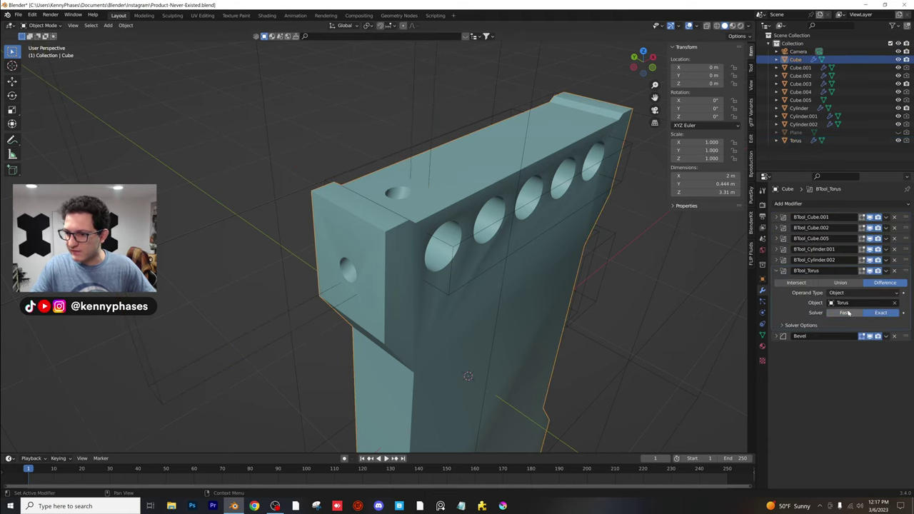
pyautogui.scroll(-2, 472, 267)
pyautogui.moveTo(472, 267); pyautogui.dragTo(414, 235, button='middle')
pyautogui.keyDown('shift'); pyautogui.moveTo(459, 239); pyautogui.dragTo(459, 174, button='middle'); pyautogui.keyUp('shift')
pyautogui.scroll(-4, 462, 221)
pyautogui.moveTo(462, 221); pyautogui.dragTo(392, 208, button='middle')
pyautogui.scroll(4, 433, 215)
pyautogui.scroll(-3, 432, 222)
pyautogui.hotkey('ctrl', 's')
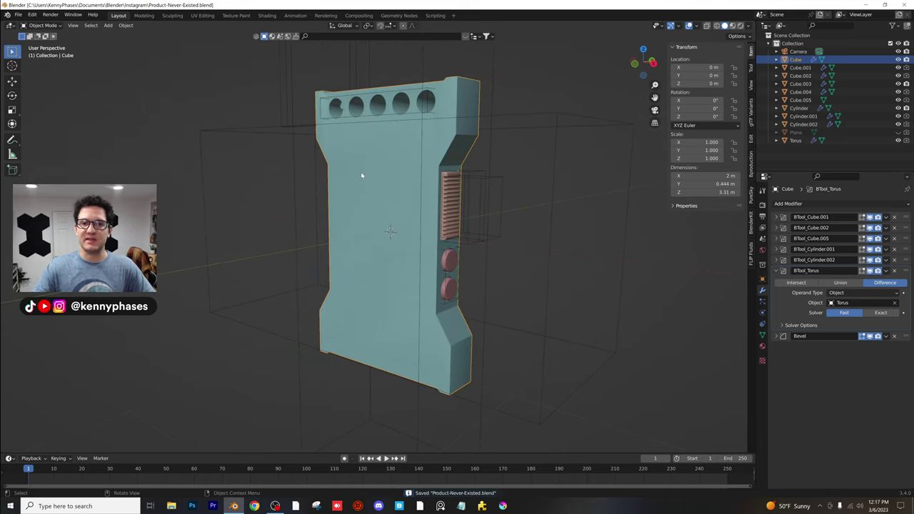
# Add a cube at the scene centre and scale it along Y to about 0.225
pyautogui.click(108, 25)
pyautogui.moveTo(120, 35)
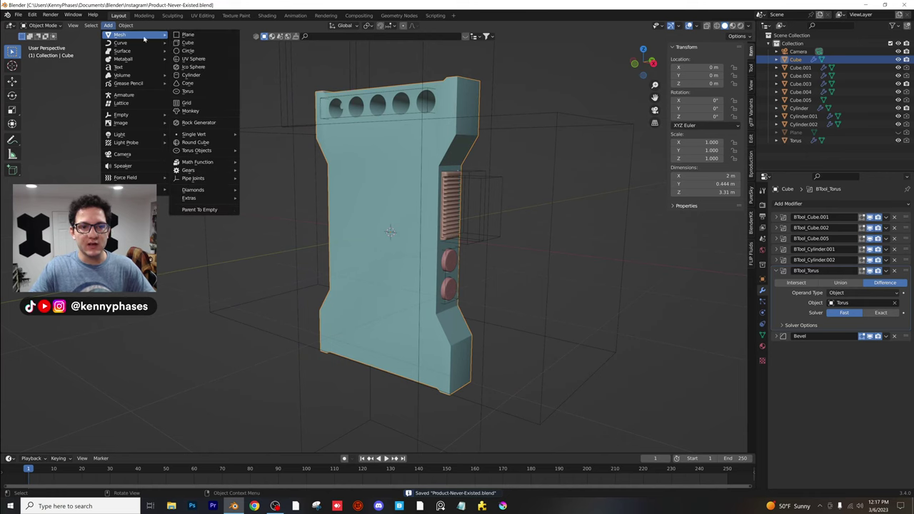
pyautogui.click(200, 43)
pyautogui.moveTo(531, 157); pyautogui.dragTo(492, 203, button='middle')
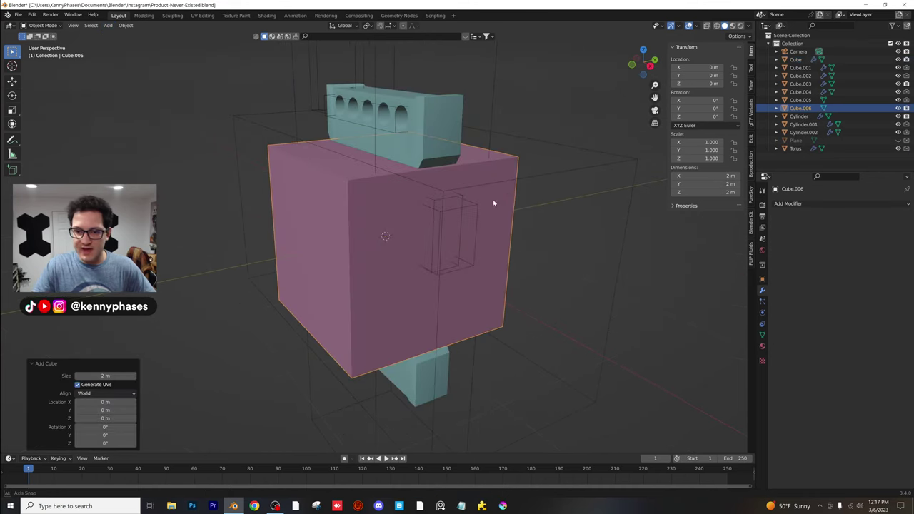
pyautogui.press('s')
pyautogui.press('y')
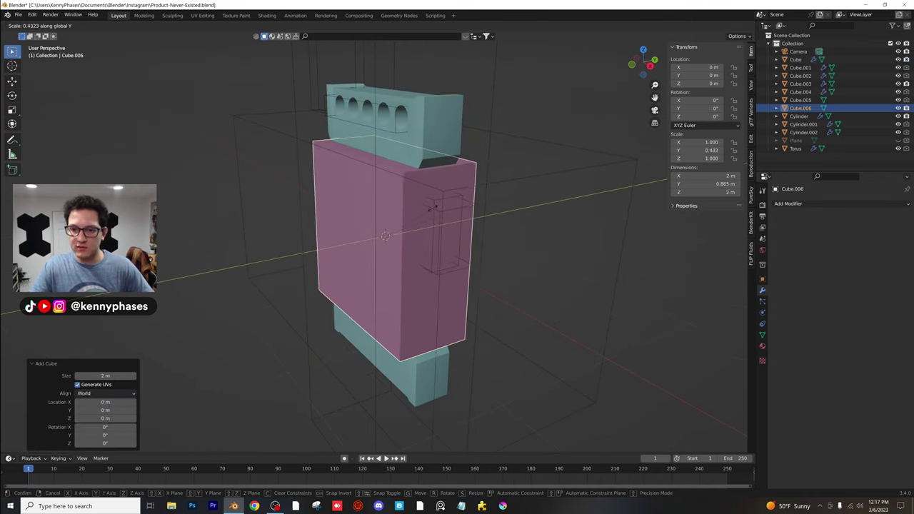
pyautogui.click(462, 206)
# Move the new cube along Y to about -0.583 m, in front of the slab, and scale it uniformly by about 0.745
pyautogui.press('g')
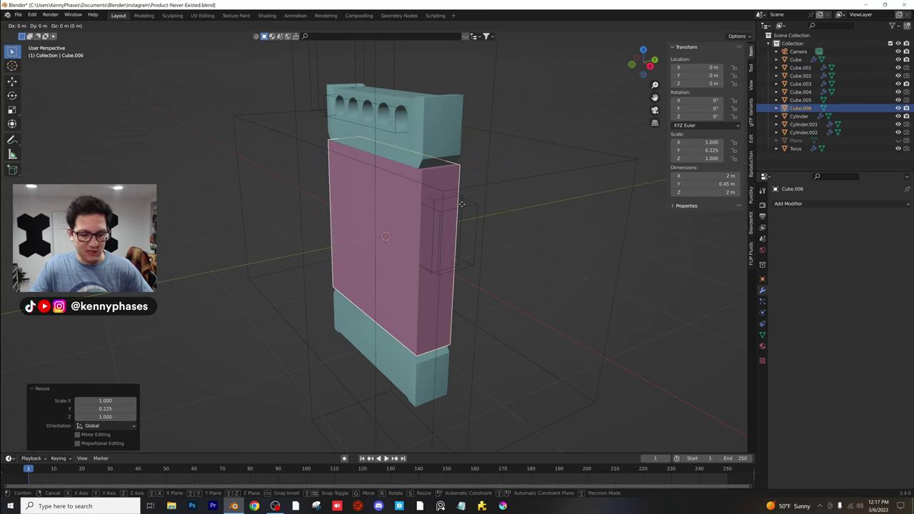
pyautogui.press('y')
pyautogui.click(417, 213)
pyautogui.press('s')
pyautogui.click(442, 208)
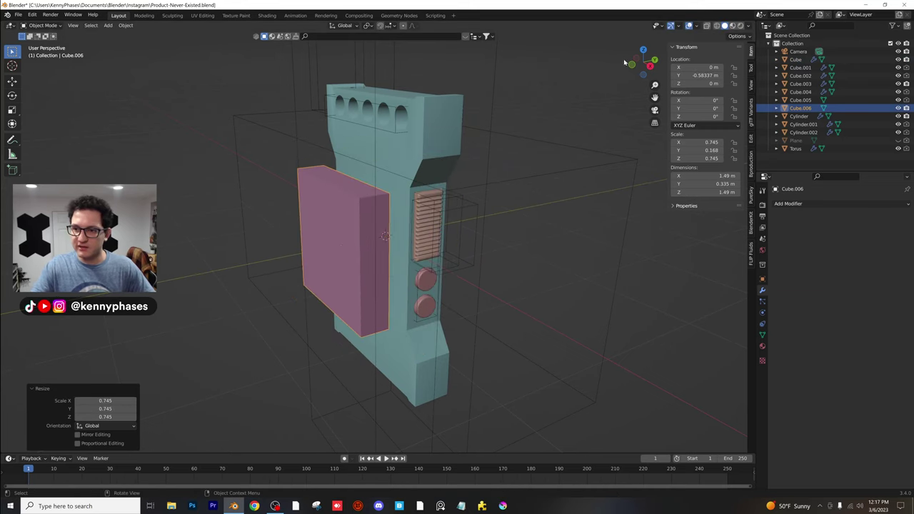
pyautogui.click(632, 64)
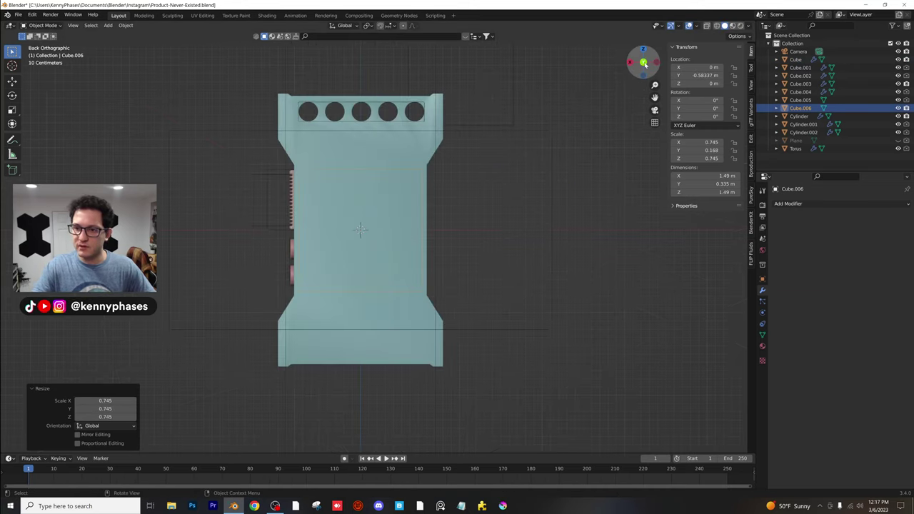
# Stretch the front block along Z by about 1.524, viewed from the front
pyautogui.click(644, 63)
pyautogui.scroll(3, 561, 166)
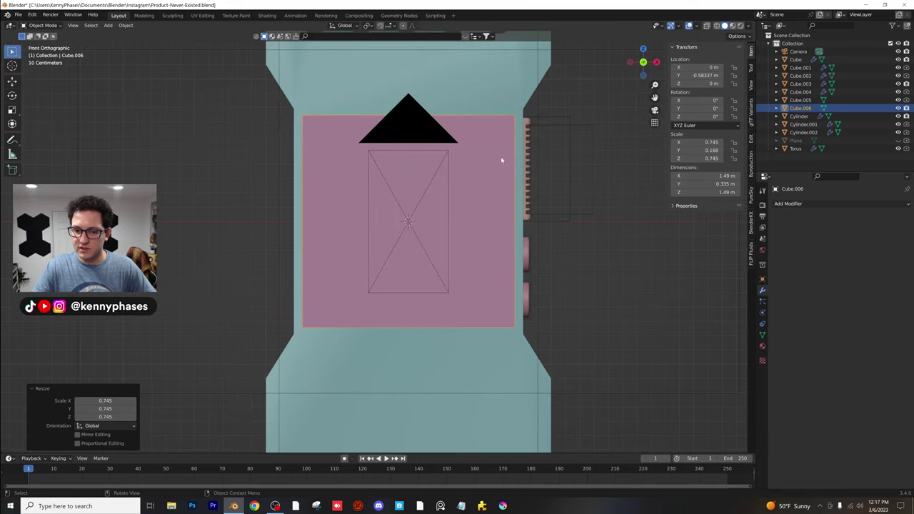
pyautogui.scroll(-1, 501, 160)
pyautogui.press('s')
pyautogui.press('z')
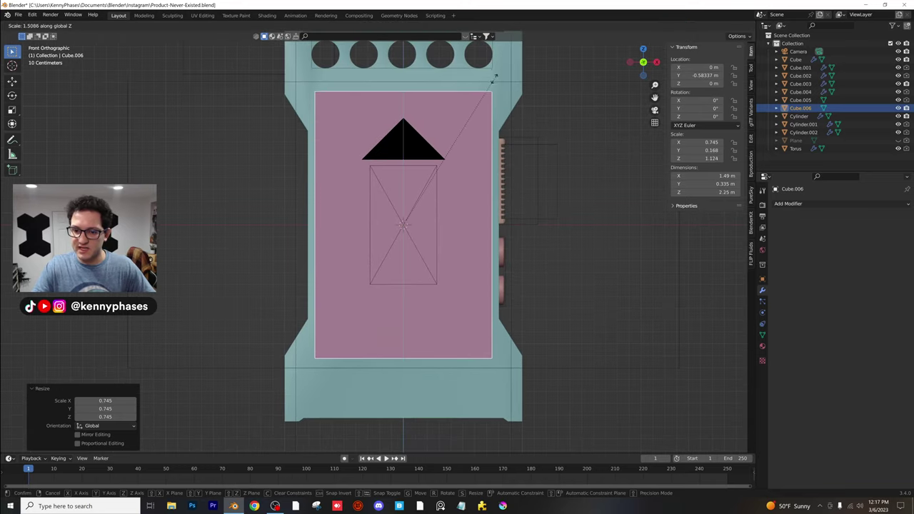
pyautogui.click(496, 74)
# Move the front block along Y by about 0.232 m so that it meets the slab's front face
pyautogui.moveTo(442, 214); pyautogui.dragTo(402, 265, button='middle')
pyautogui.press('g')
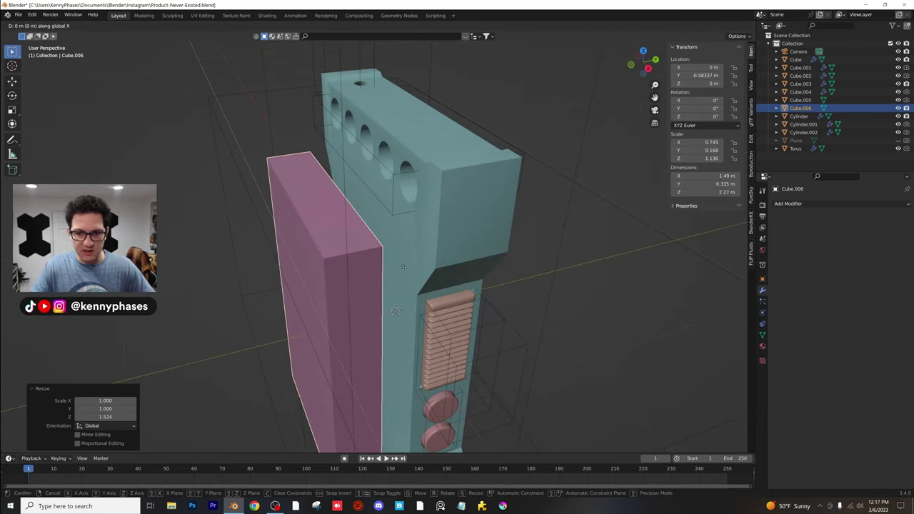
pyautogui.rightClick(403, 267)
pyautogui.press('h')
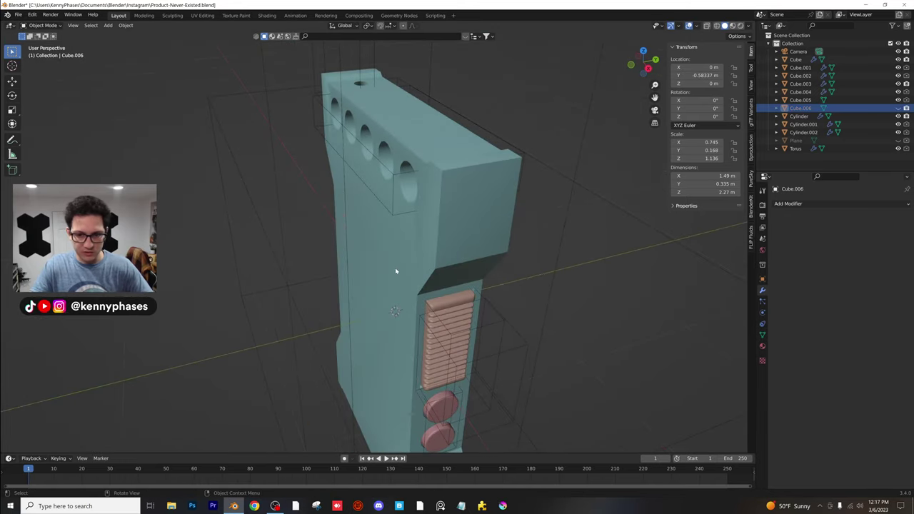
pyautogui.hotkey('alt', 'h')
pyautogui.press('g')
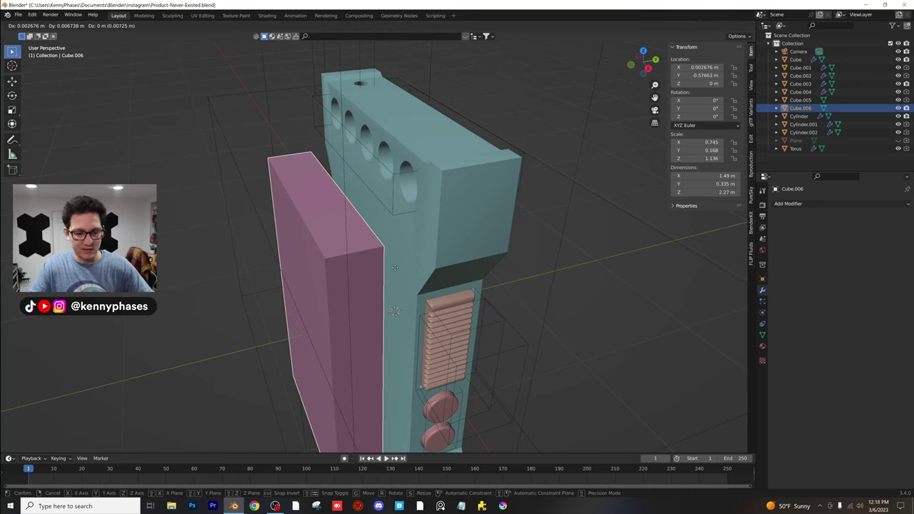
pyautogui.press('y')
pyautogui.click(427, 278)
pyautogui.scroll(2, 427, 278)
pyautogui.moveTo(427, 278); pyautogui.dragTo(438, 272, button='middle')
pyautogui.scroll(2, 454, 212)
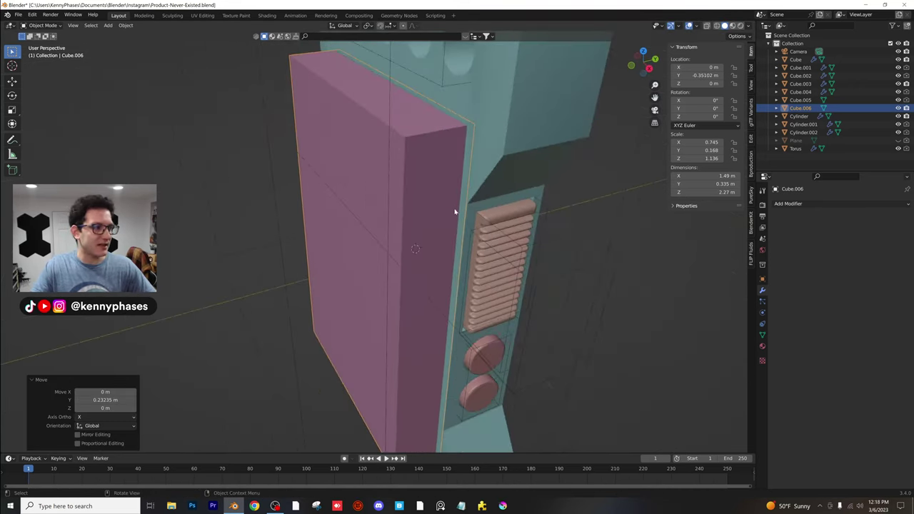
pyautogui.scroll(-3, 455, 211)
pyautogui.moveTo(454, 212); pyautogui.dragTo(449, 240, button='middle')
# Bevel the front block's four depth-direction corner edges with a width of about 0.161 m and one segment
pyautogui.click(223, 128)
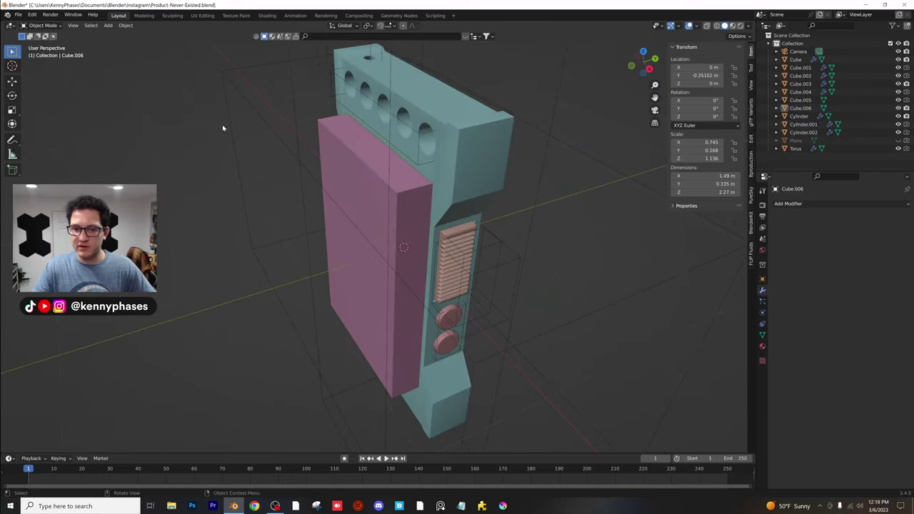
pyautogui.scroll(3, 356, 179)
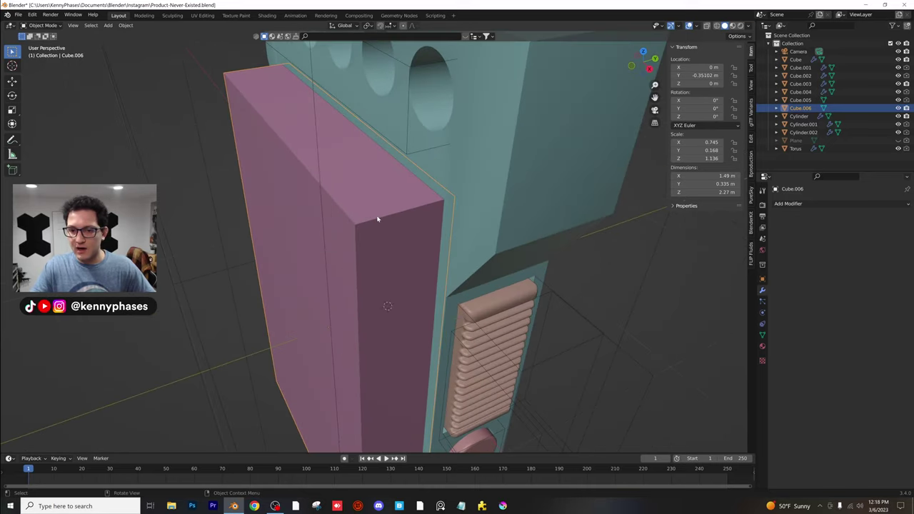
pyautogui.scroll(-4, 378, 219)
pyautogui.moveTo(378, 219); pyautogui.dragTo(421, 218, button='middle')
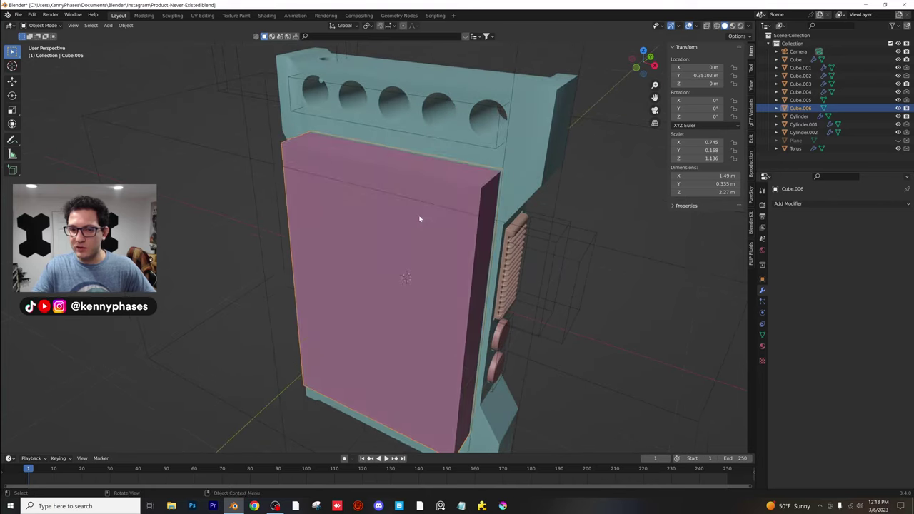
pyautogui.press('Tab')
pyautogui.click(296, 135)
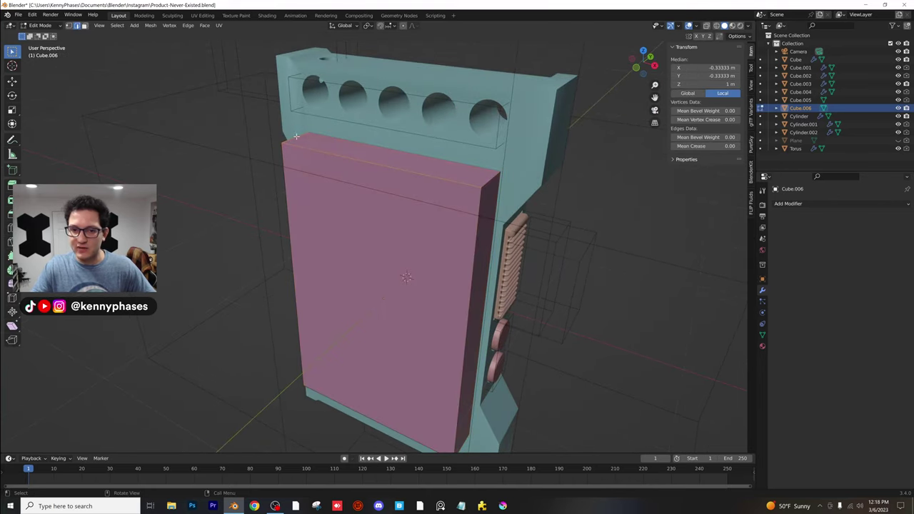
pyautogui.moveTo(486, 187); pyautogui.dragTo(468, 150, button='middle')
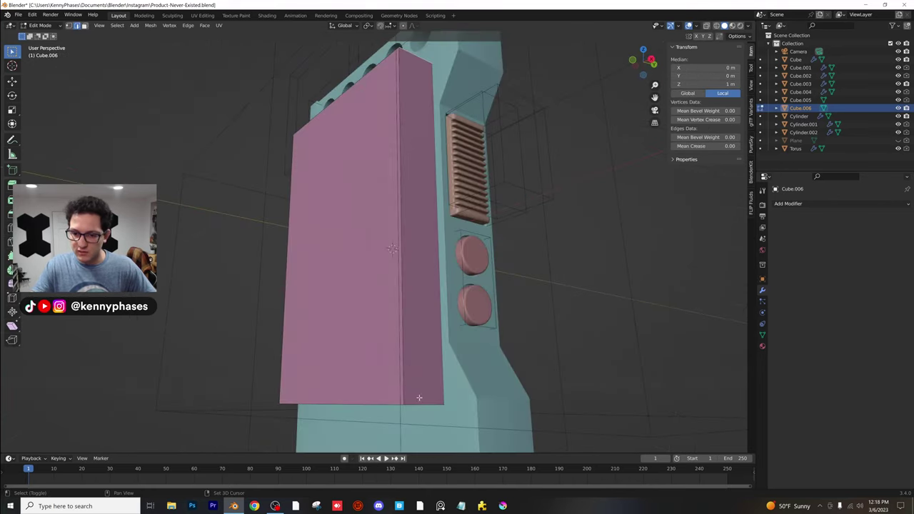
pyautogui.moveTo(423, 394); pyautogui.dragTo(420, 315, button='middle')
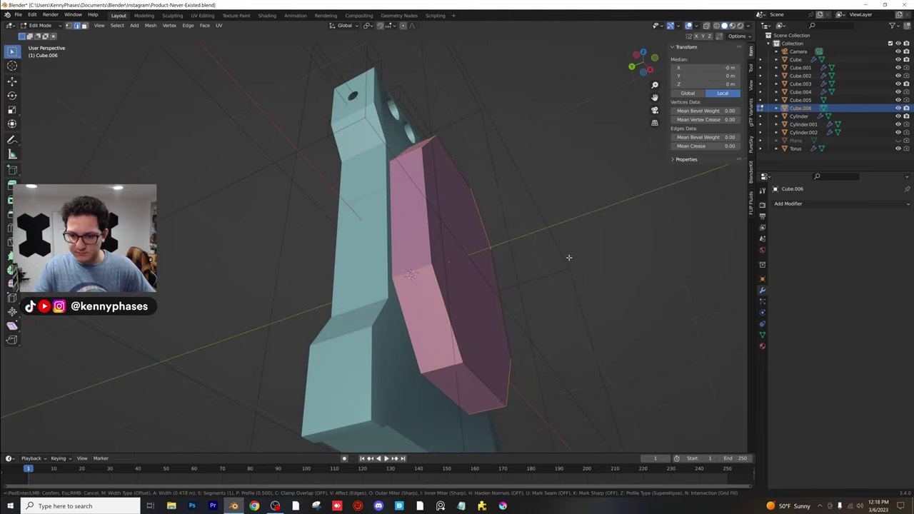
pyautogui.click(532, 263)
pyautogui.moveTo(530, 261); pyautogui.dragTo(426, 357, button='middle')
pyautogui.scroll(3, 428, 343)
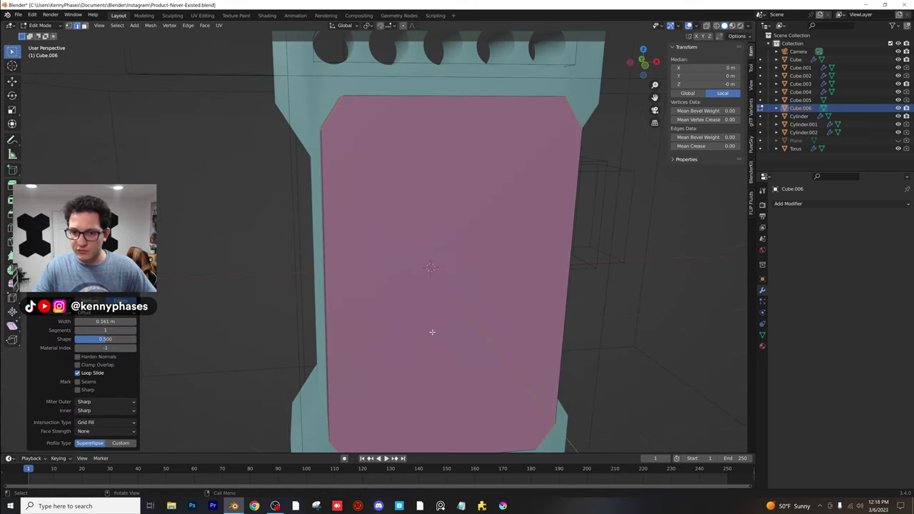
pyautogui.press('Tab')
# Save the file, cut the front block out of the slab with a Boolean Difference, and place that modifier above the Bevel
pyautogui.moveTo(433, 265); pyautogui.dragTo(480, 223, button='middle')
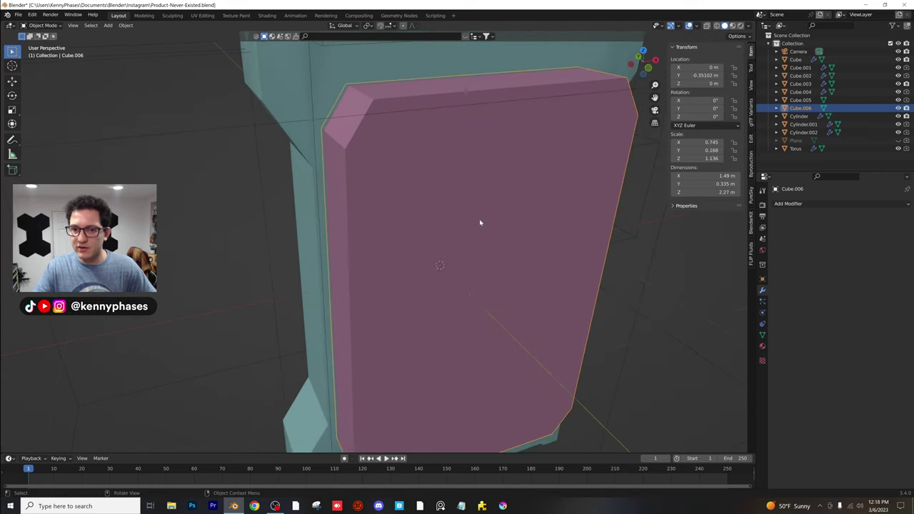
pyautogui.moveTo(415, 185); pyautogui.dragTo(370, 227, button='middle')
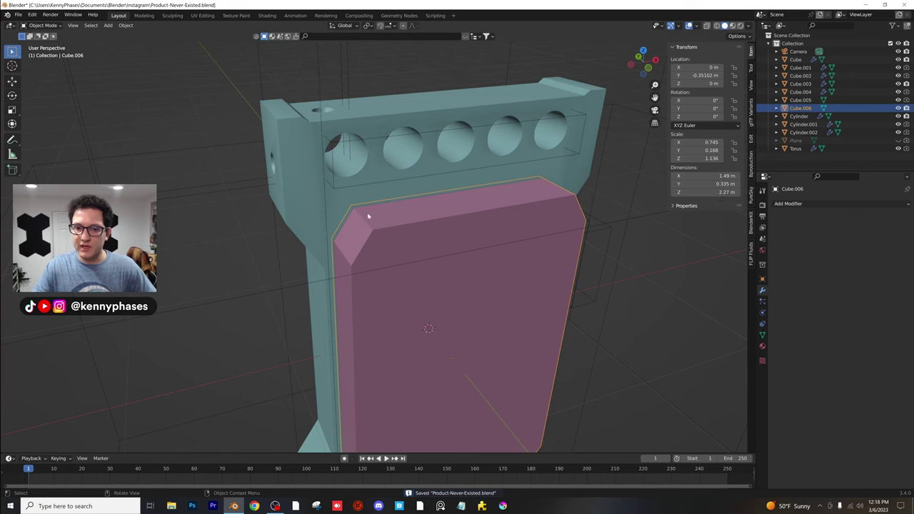
pyautogui.keyDown('shift'); pyautogui.click(310, 188); pyautogui.keyUp('shift')
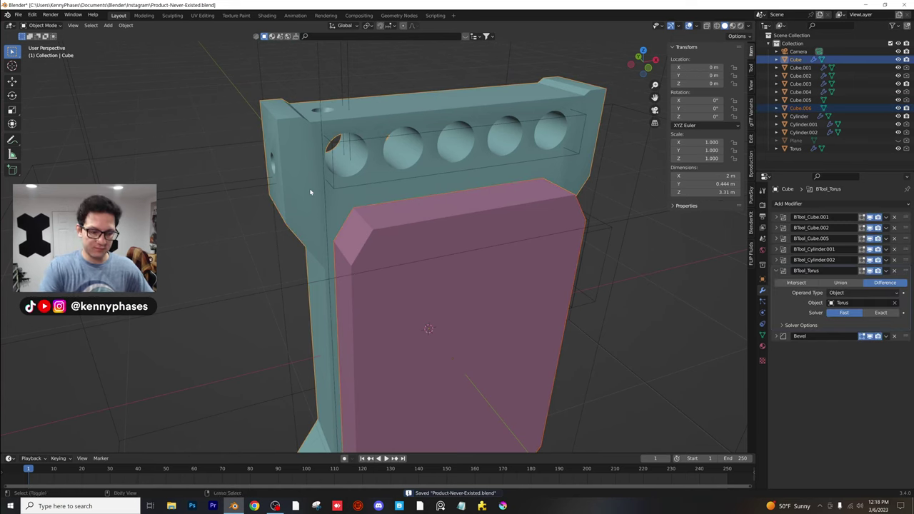
pyautogui.hotkey('shift', 'ctrl', 'b')
pyautogui.press('Return')
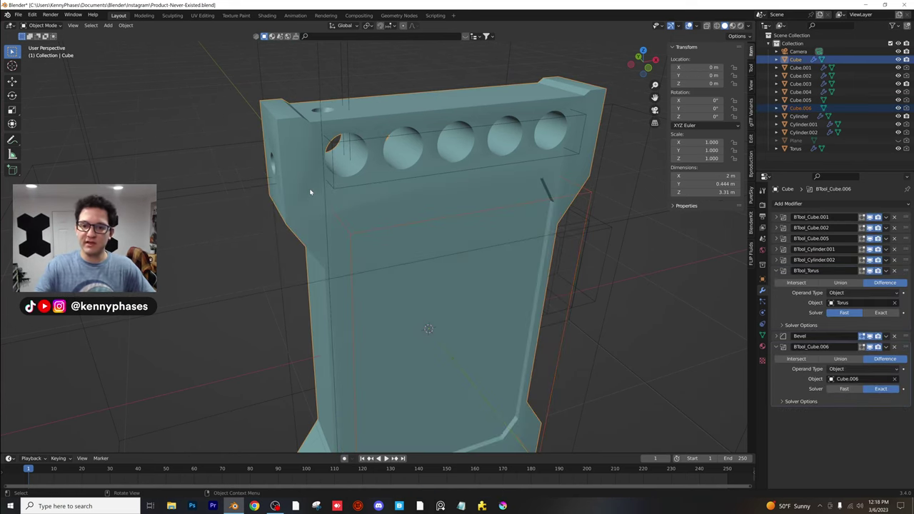
pyautogui.moveTo(308, 207); pyautogui.dragTo(244, 174, button='middle')
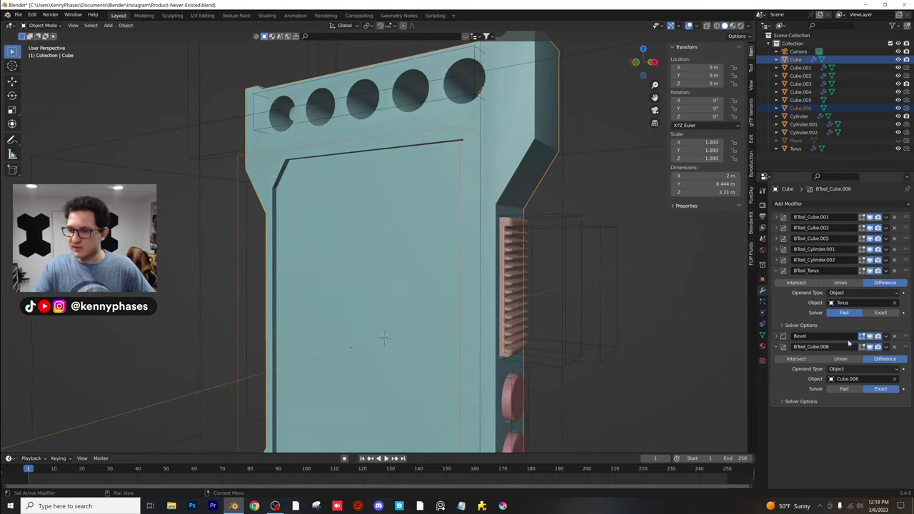
pyautogui.moveTo(904, 347); pyautogui.dragTo(904, 333)
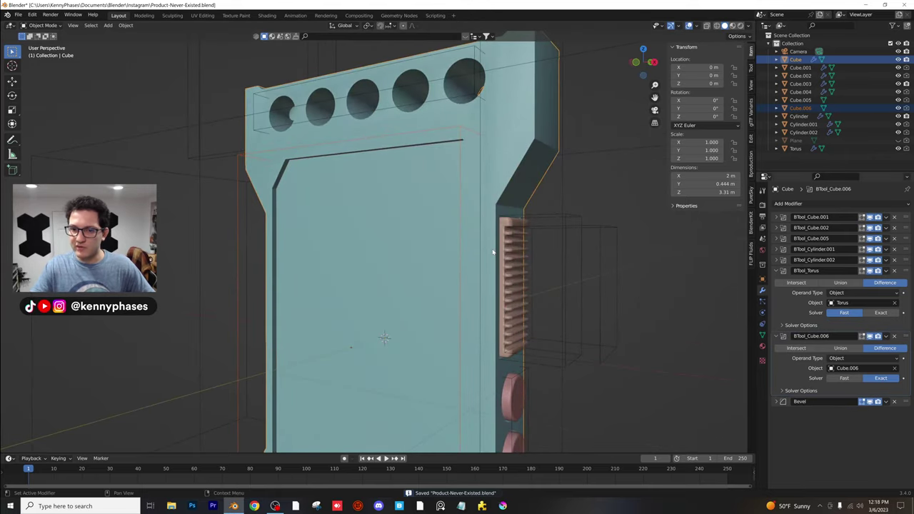
# Add a Mirror modifier to the front cutter block on the Y axis only, with the slab (Cube) as mirror object
pyautogui.moveTo(399, 227); pyautogui.dragTo(359, 154, button='middle')
pyautogui.click(309, 111)
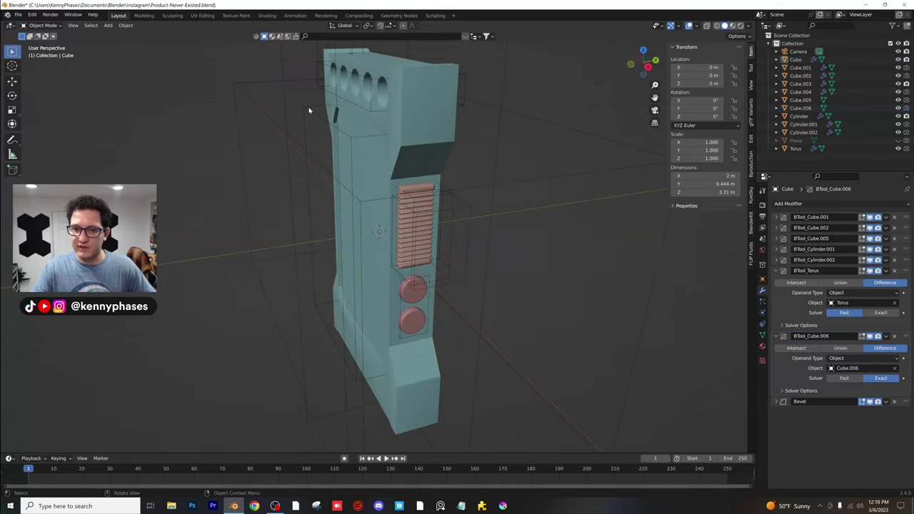
pyautogui.click(309, 107)
pyautogui.click(803, 204)
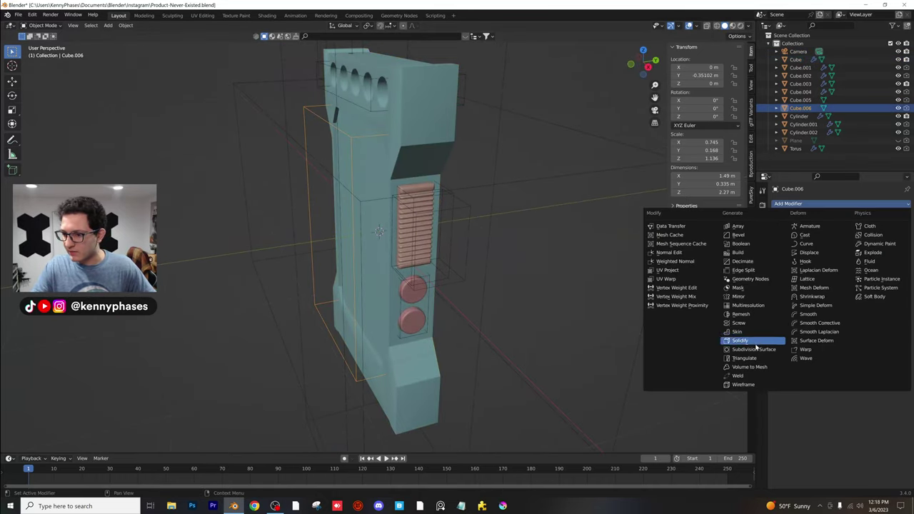
pyautogui.click(754, 297)
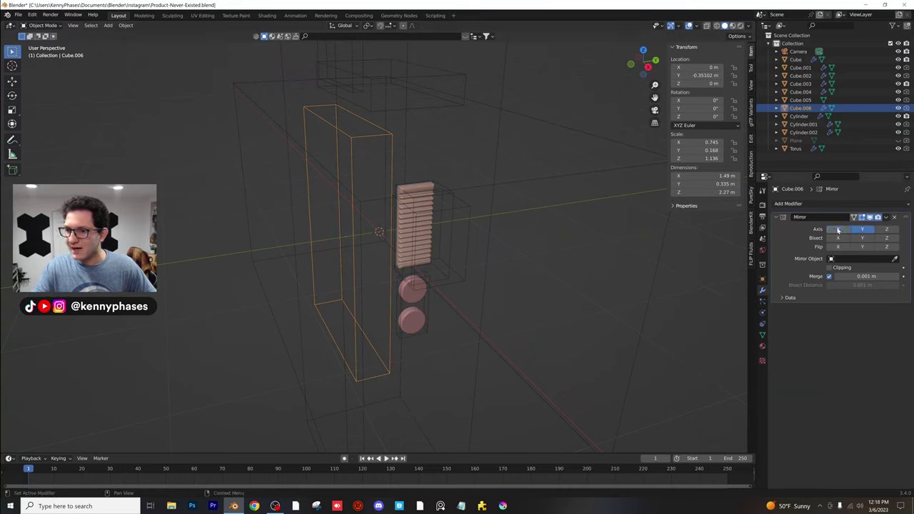
pyautogui.click(801, 60)
# Shift the cutting torus in the front view by about -0.032 m in X and 0.025 m in Z
pyautogui.moveTo(426, 165); pyautogui.dragTo(465, 263, button='middle')
pyautogui.click(409, 191)
pyautogui.scroll(-3, 421, 242)
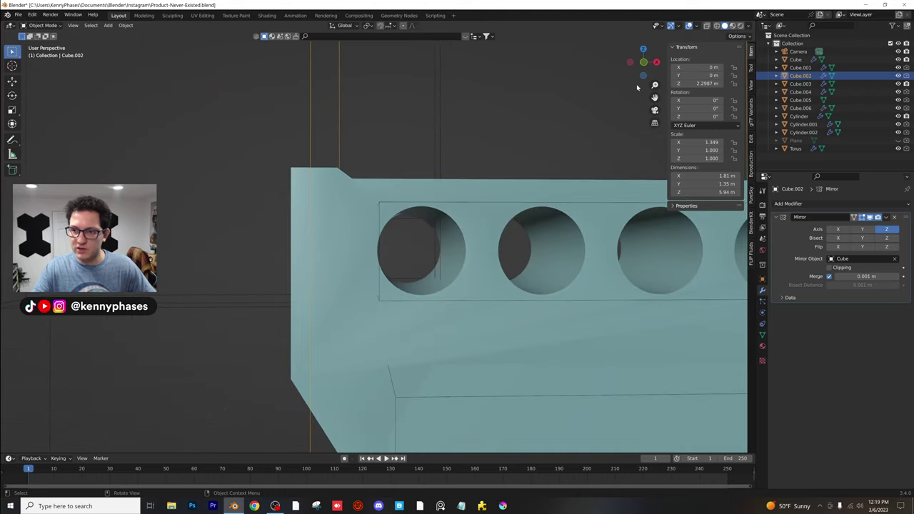
pyautogui.click(643, 63)
pyautogui.scroll(-5, 395, 262)
pyautogui.click(404, 151)
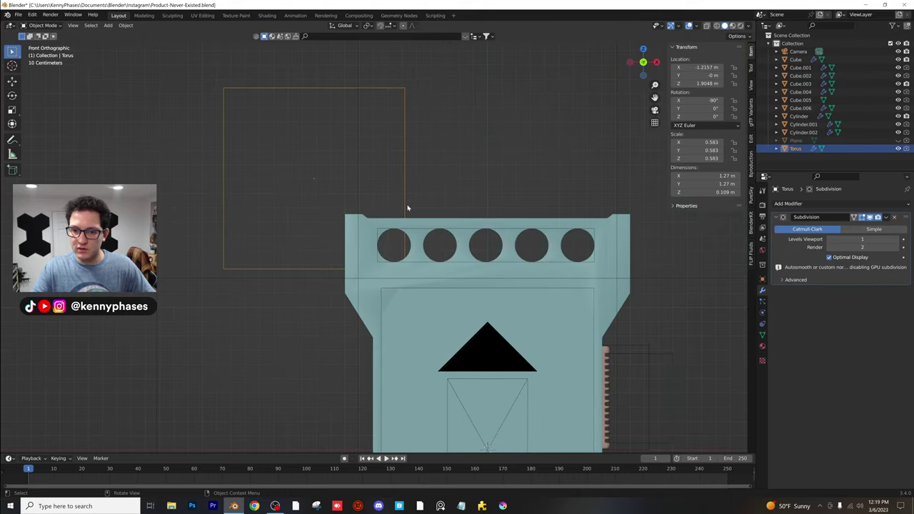
pyautogui.press('g')
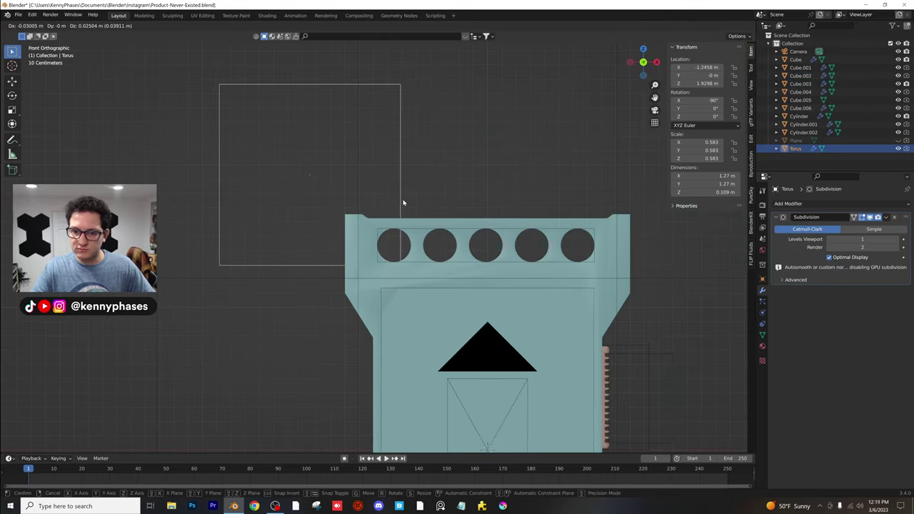
pyautogui.click(401, 203)
# Save the project file and collapse the side vent's Bevel modifier settings
pyautogui.moveTo(379, 198); pyautogui.dragTo(457, 246, button='middle')
pyautogui.scroll(4, 491, 257)
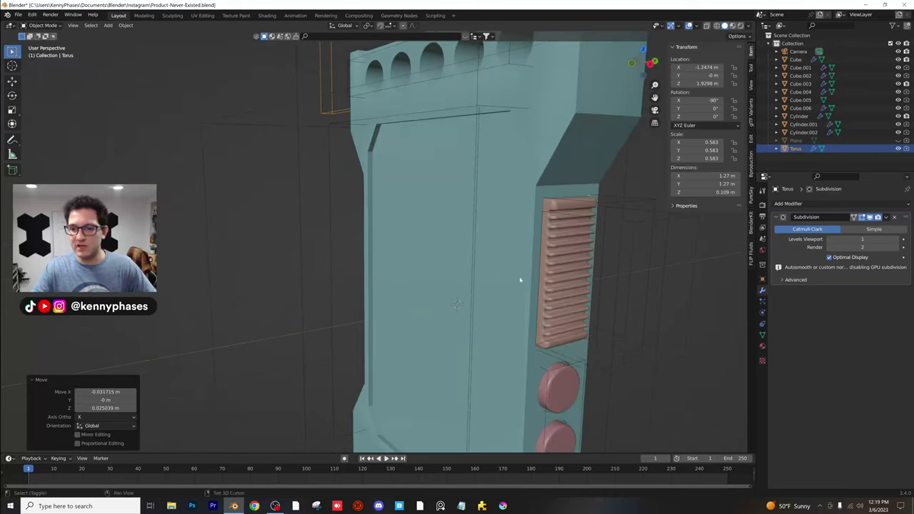
pyautogui.moveTo(520, 280); pyautogui.dragTo(484, 194, button='middle')
pyautogui.click(483, 194)
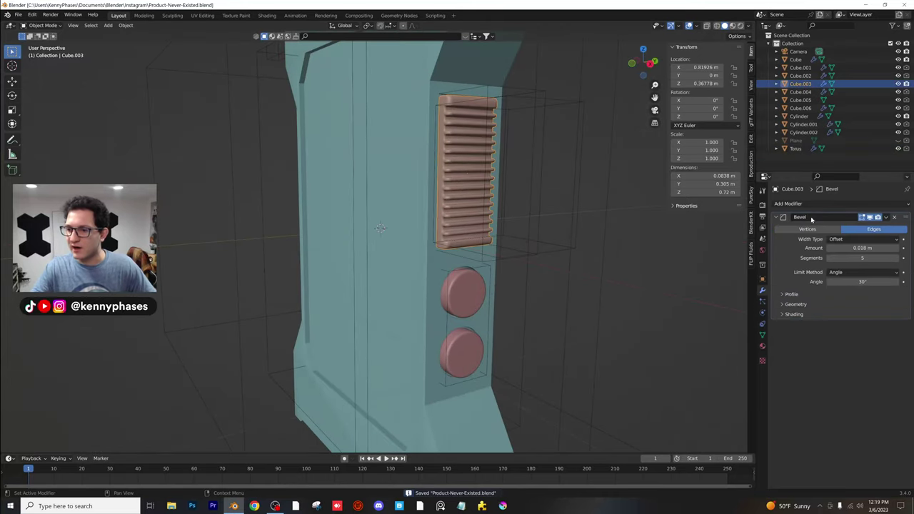
pyautogui.click(778, 217)
pyautogui.moveTo(477, 204); pyautogui.dragTo(514, 199, button='middle')
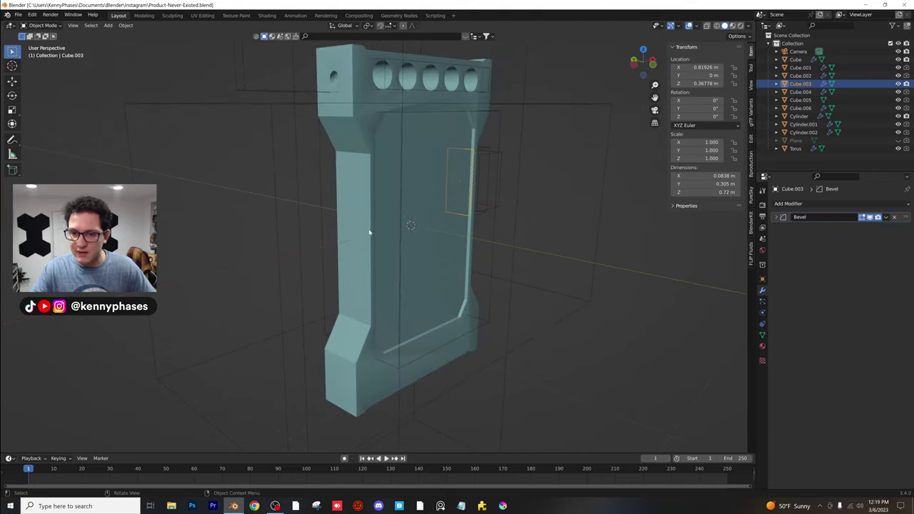
# Add a cube, scale it uniformly to about 0.207, and move it along X to about -1.335 m beside the slab
pyautogui.click(108, 25)
pyautogui.moveTo(118, 36)
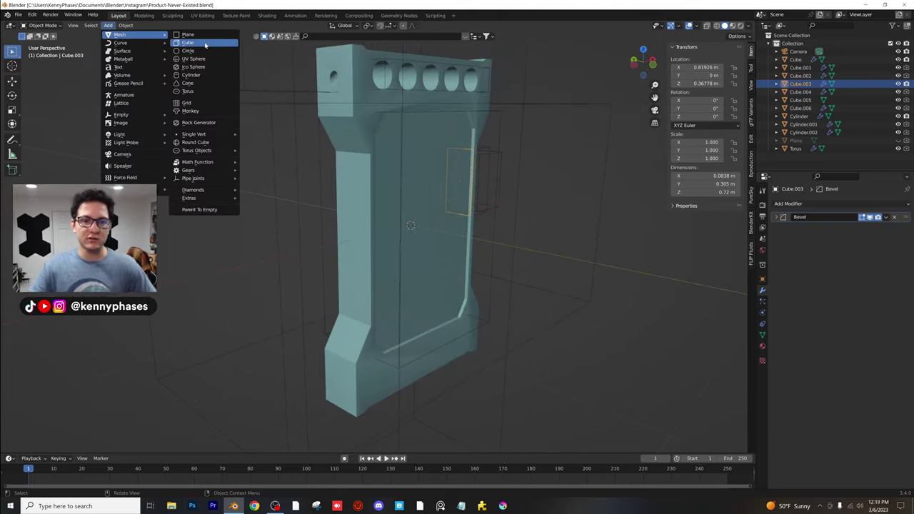
pyautogui.click(187, 42)
pyautogui.scroll(-2, 387, 181)
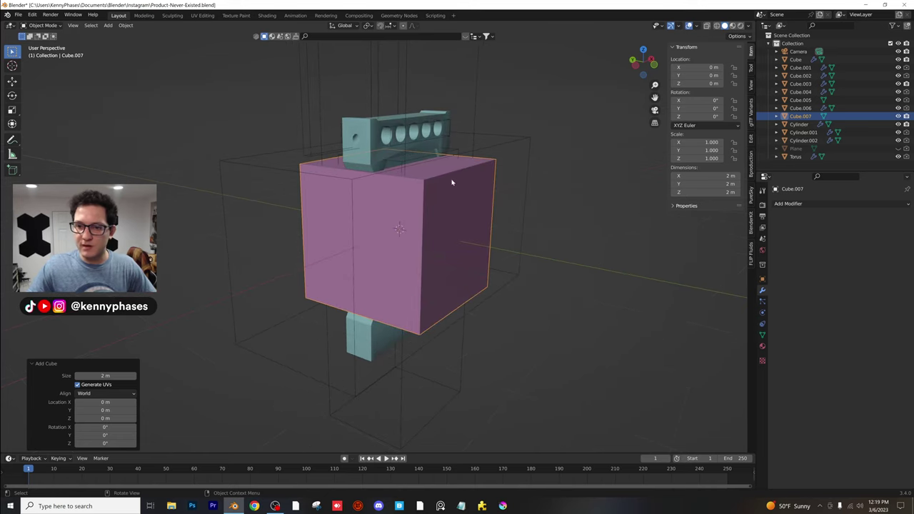
pyautogui.press('s')
pyautogui.click(427, 209)
pyautogui.press('g')
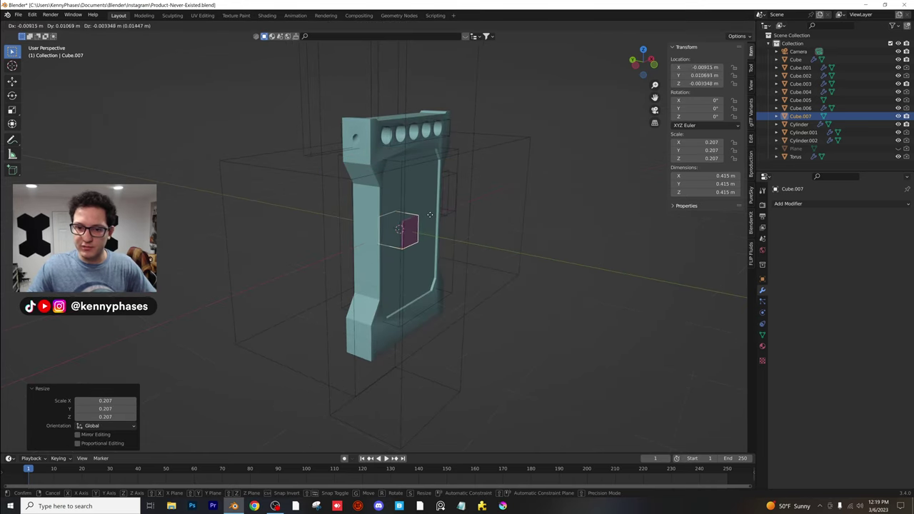
pyautogui.press('x')
pyautogui.click(479, 191)
# Resize the new cube to about 0.16 × 0.16 × 0.515 m and raise it along Z by about 0.384 m
pyautogui.click(638, 66)
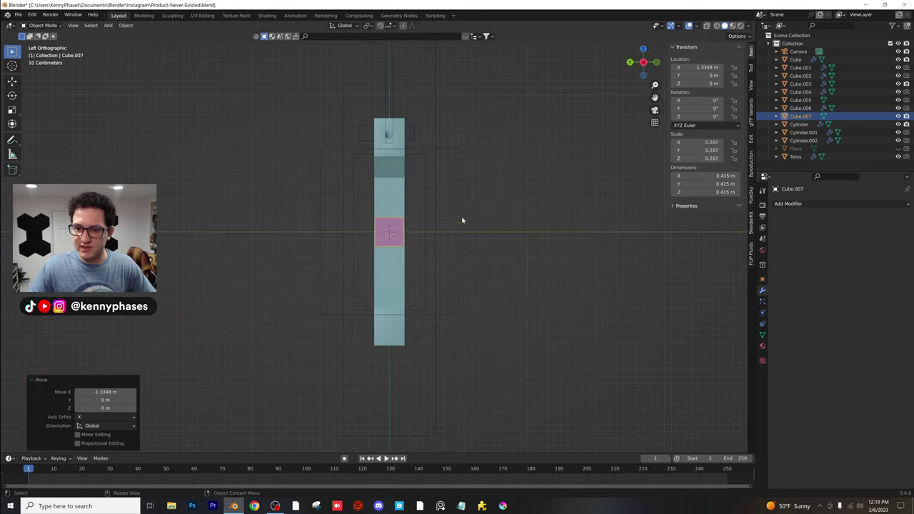
pyautogui.press('s')
pyautogui.click(406, 217)
pyautogui.press('s')
pyautogui.press('z')
pyautogui.click(410, 188)
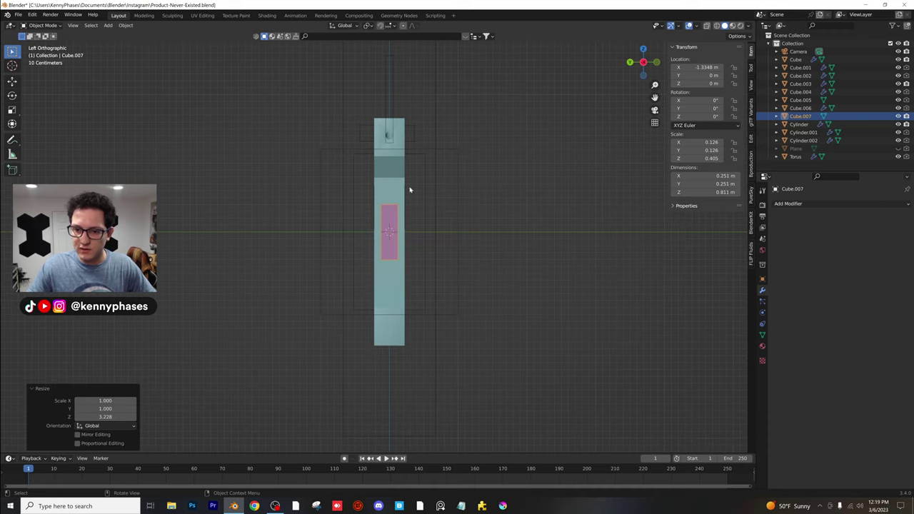
pyautogui.press('s')
pyautogui.click(402, 220)
pyautogui.press('g')
pyautogui.press('z')
pyautogui.click(402, 200)
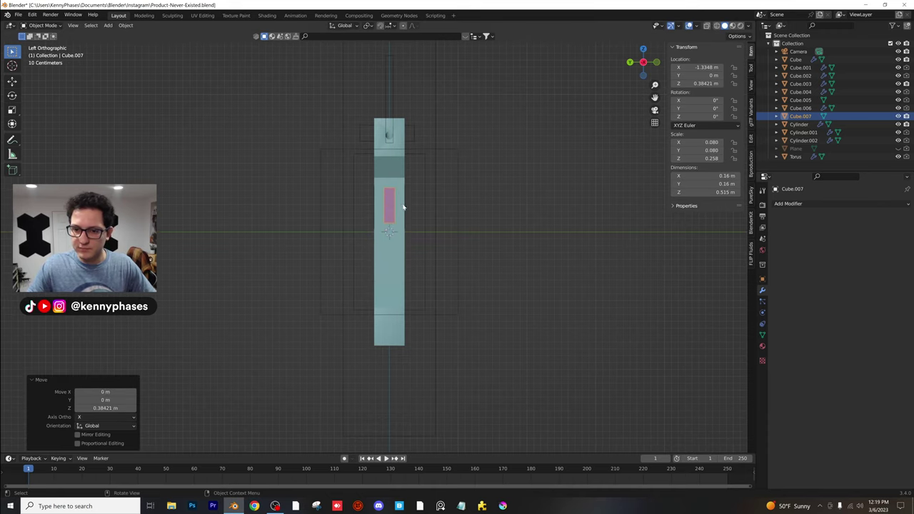
# Move the cube along X by about 0.469 m so it sits against the slab's narrow side face
pyautogui.moveTo(404, 206); pyautogui.dragTo(341, 244, button='middle')
pyautogui.scroll(6, 381, 237)
pyautogui.press('g')
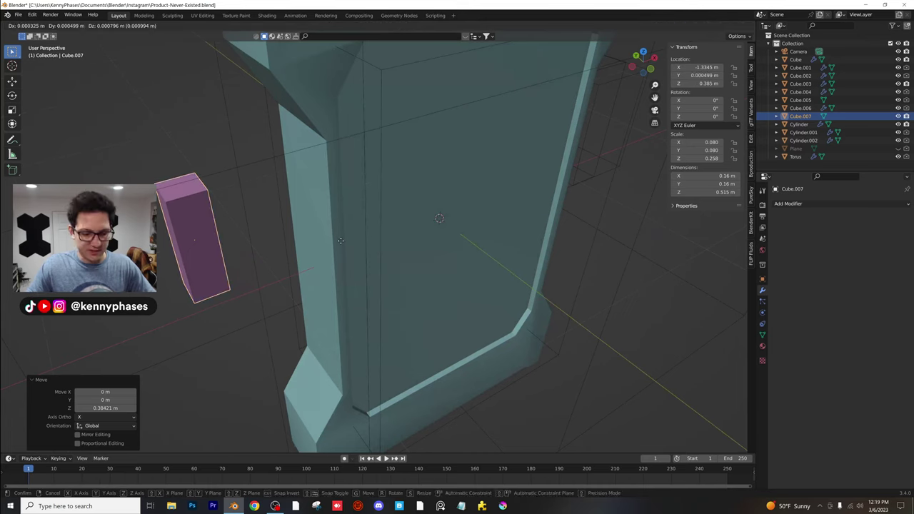
pyautogui.press('x')
pyautogui.click(449, 229)
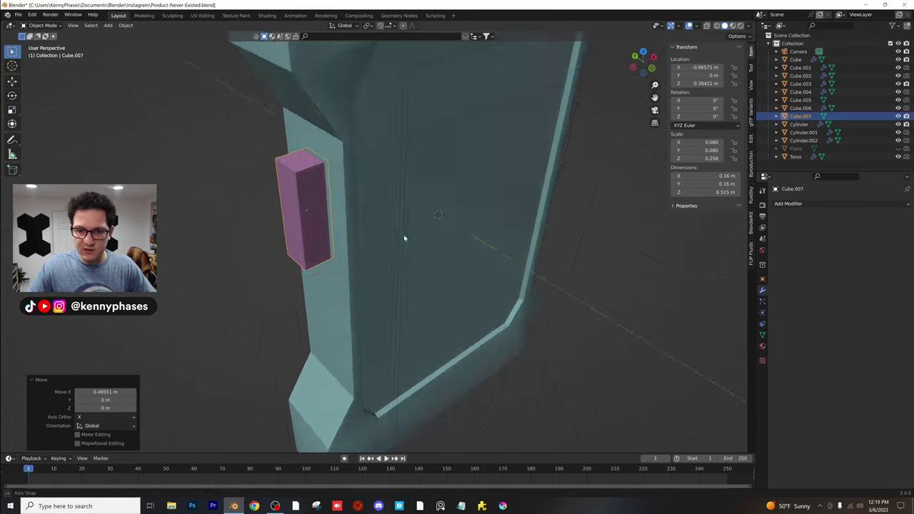
# Scale the cube uniformly to about 0.928 and stretch it along Z by about 1.314, to roughly 0.148 × 0.148 × 0.628 m
pyautogui.moveTo(404, 238); pyautogui.dragTo(640, 81, button='middle')
pyautogui.click(644, 69)
pyautogui.keyDown('shift'); pyautogui.moveTo(414, 167); pyautogui.dragTo(312, 336, button='middle'); pyautogui.keyUp('shift')
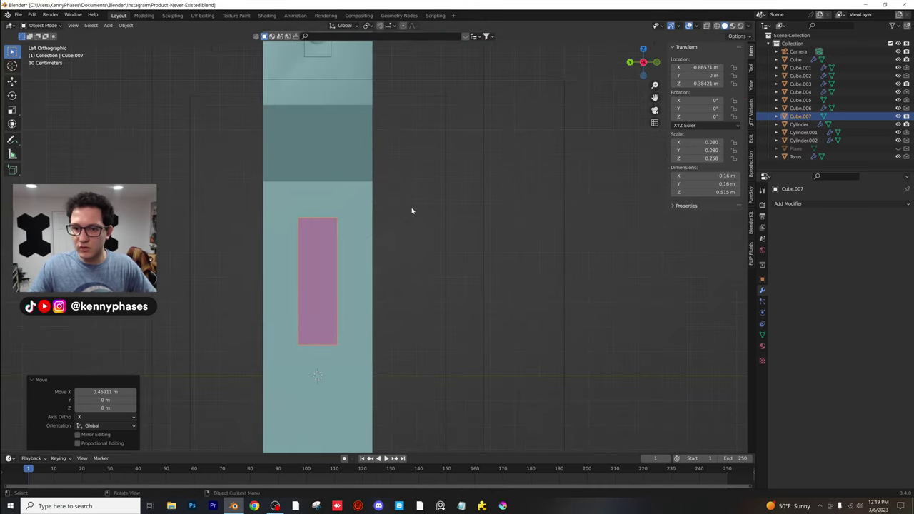
pyautogui.press('s')
pyautogui.click(408, 216)
pyautogui.moveTo(407, 217); pyautogui.dragTo(342, 275, button='middle')
pyautogui.press('s')
pyautogui.press('z')
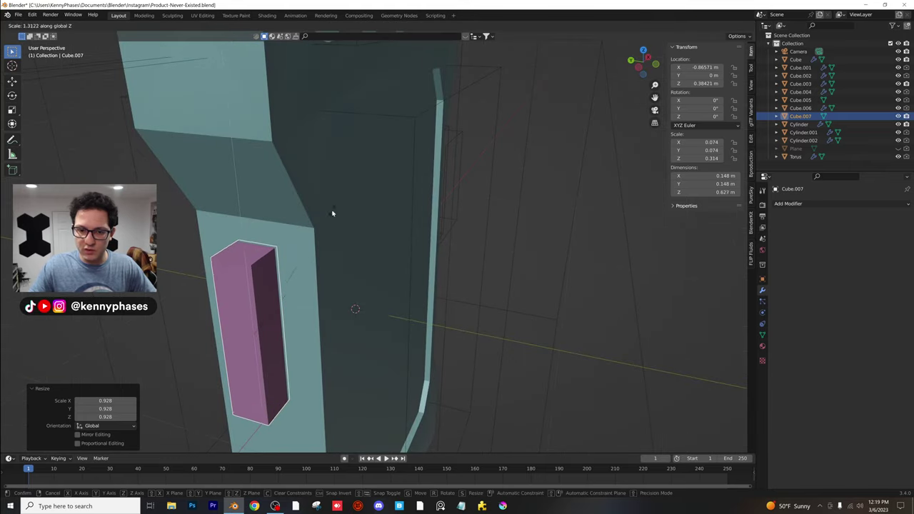
pyautogui.click(333, 212)
# Add an Array modifier to the bar with a count of 2 and relative offset factors of 0 in X and -1 in Z
pyautogui.moveTo(333, 212); pyautogui.dragTo(421, 135, button='middle')
pyautogui.scroll(-2, 409, 202)
pyautogui.keyDown('shift'); pyautogui.moveTo(409, 203); pyautogui.dragTo(408, 201, button='middle'); pyautogui.keyUp('shift')
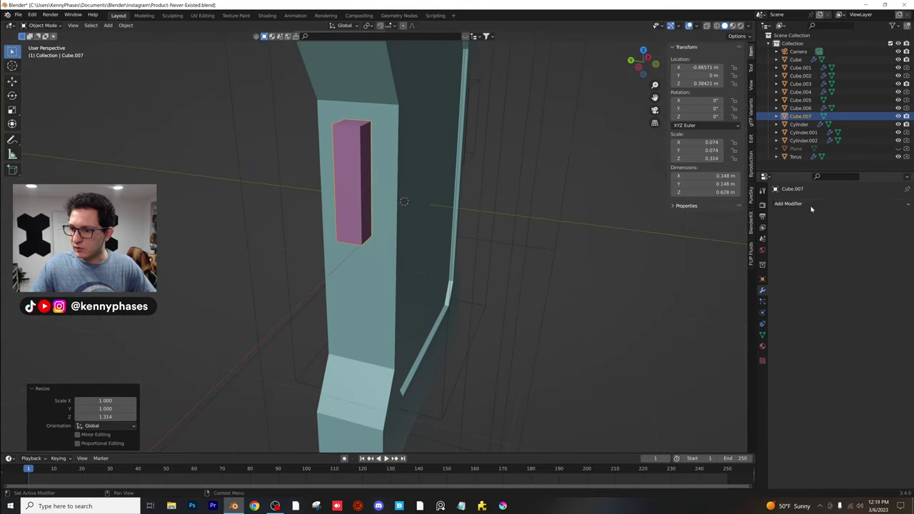
pyautogui.click(811, 206)
pyautogui.click(742, 228)
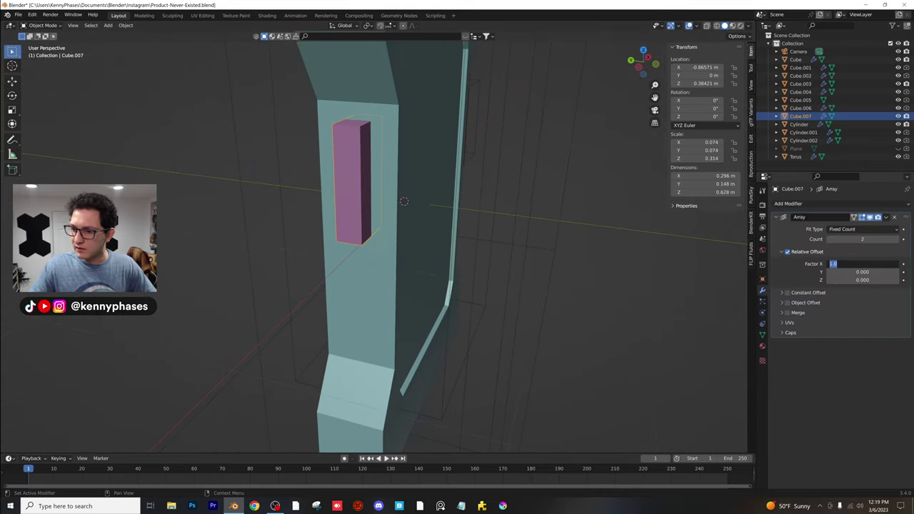
pyautogui.press('Tab')
pyautogui.write('-1')
pyautogui.press('Return')
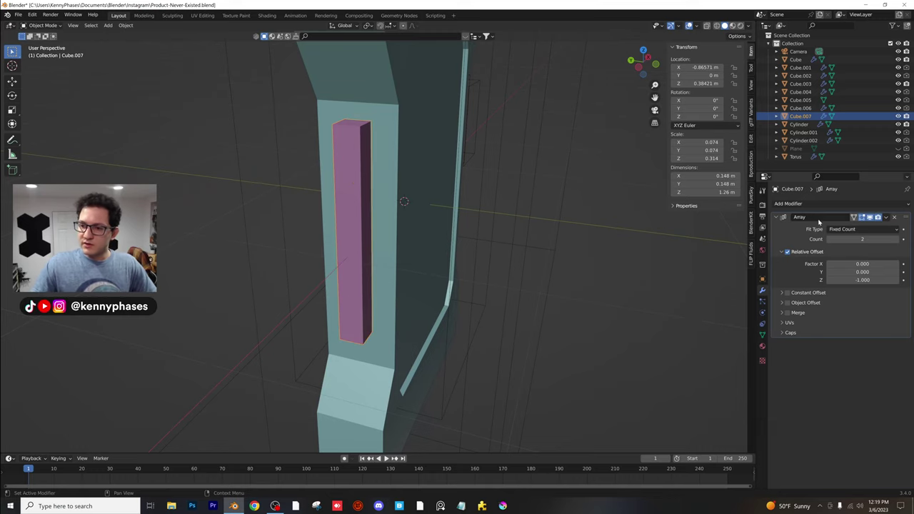
# Set the array's Z offset factor to -1.2 and raise the bars along Z by about 0.011 m
pyautogui.click(640, 68)
pyautogui.press('g')
pyautogui.click(394, 209)
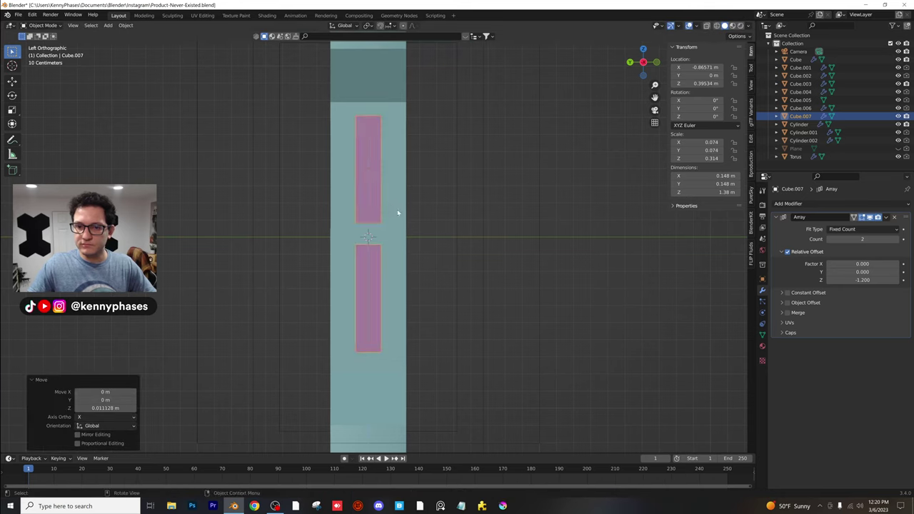
# Thin the arrayed bars along X to about 0.066 m and apply the object's scale
pyautogui.moveTo(397, 209); pyautogui.dragTo(373, 225, button='middle')
pyautogui.scroll(2, 373, 225)
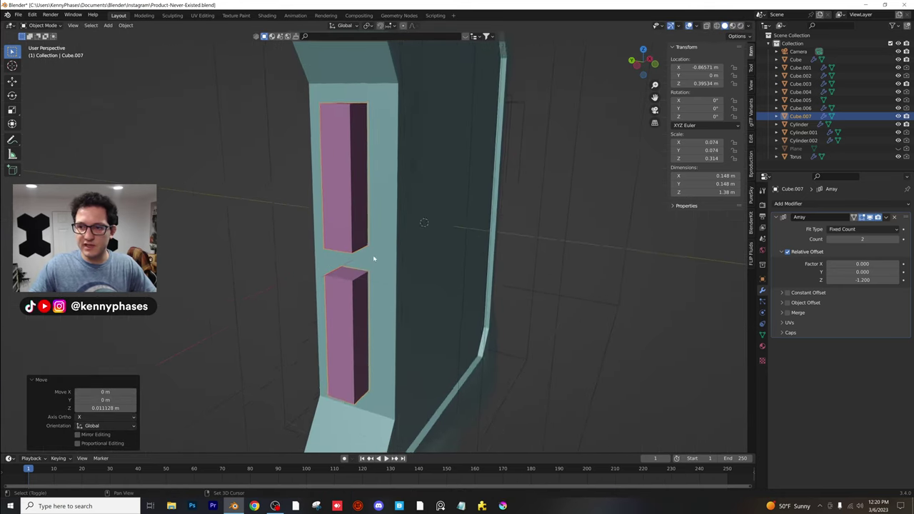
pyautogui.press('s')
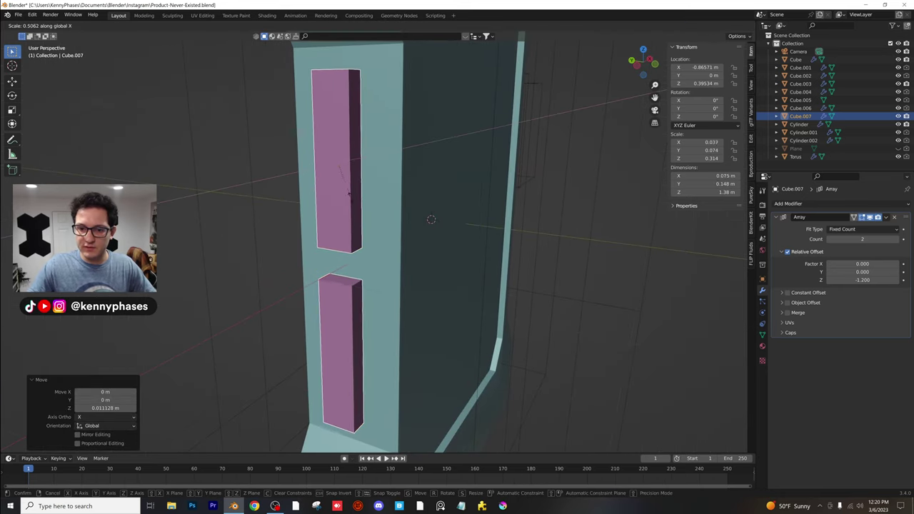
pyautogui.click(354, 200)
pyautogui.click(126, 25)
pyautogui.moveTo(143, 67)
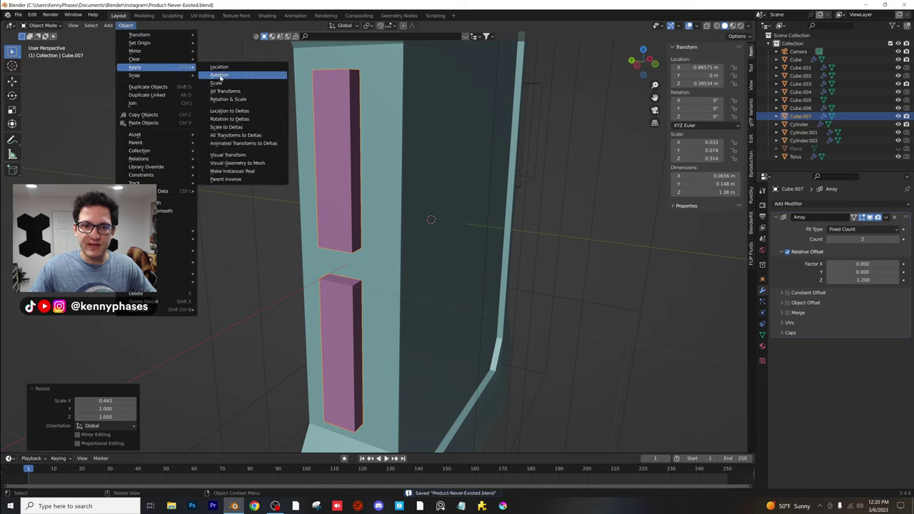
pyautogui.click(222, 84)
# Add a Bevel modifier above the Array modifier and set it to 6 segments
pyautogui.click(788, 203)
pyautogui.click(736, 236)
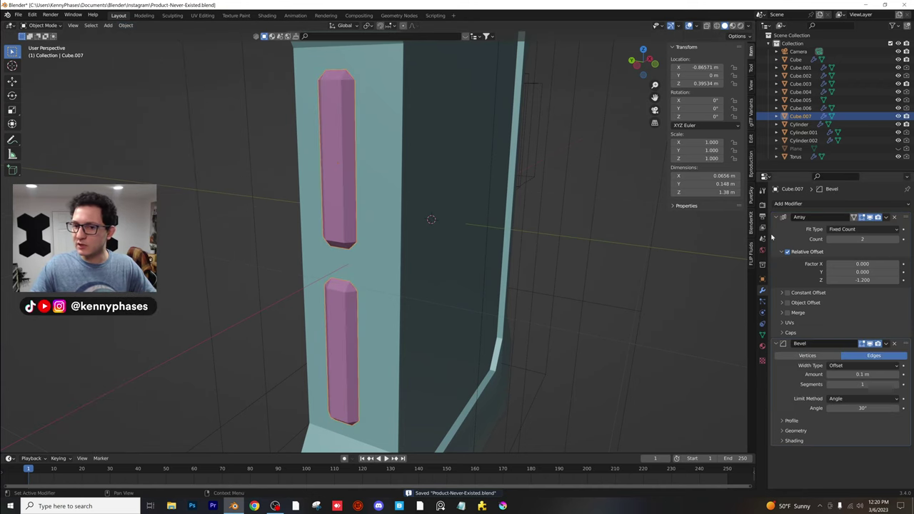
pyautogui.moveTo(909, 345); pyautogui.dragTo(905, 217)
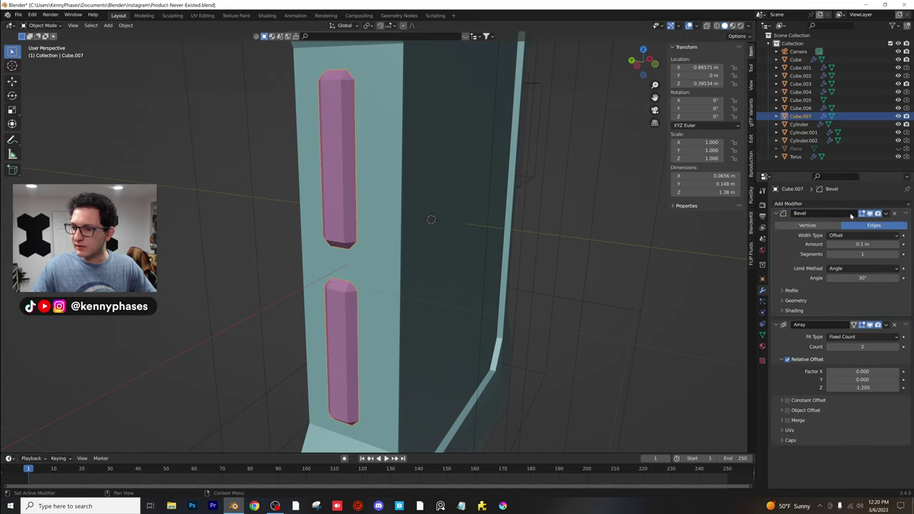
pyautogui.click(897, 260)
pyautogui.click(897, 260)
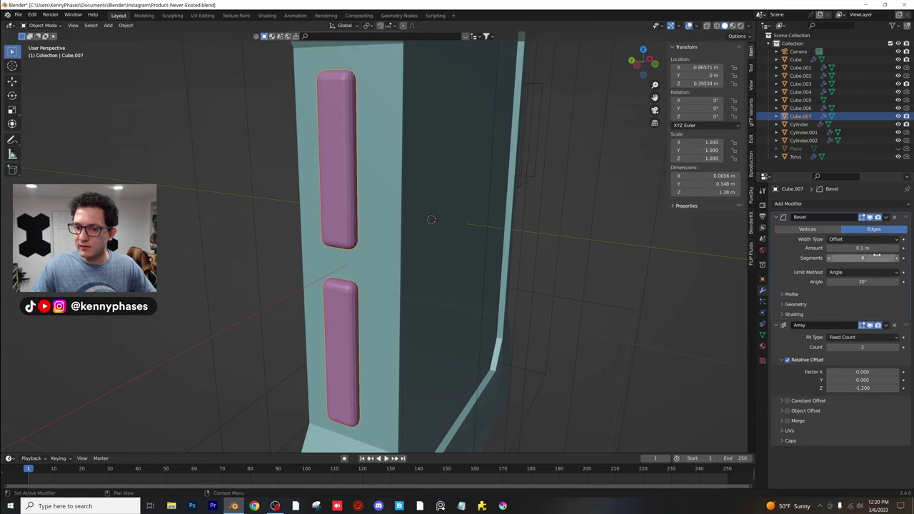
# Shade the beveled bars smooth with Auto Smooth at 30°
pyautogui.moveTo(275, 168); pyautogui.dragTo(252, 211, button='middle')
pyautogui.scroll(1, 304, 185)
pyautogui.keyDown('shift'); pyautogui.moveTo(305, 185); pyautogui.dragTo(390, 259, button='middle'); pyautogui.keyUp('shift')
pyautogui.scroll(2, 389, 259)
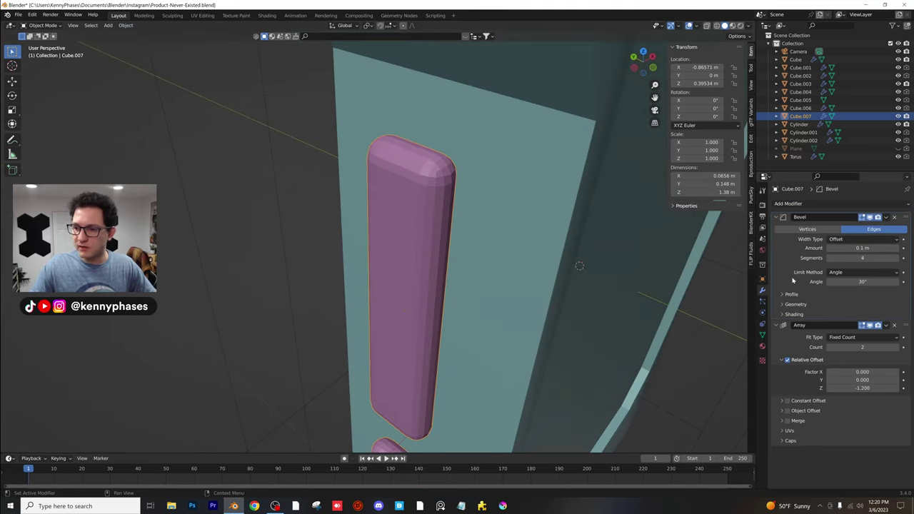
pyautogui.rightClick(421, 214)
pyautogui.click(416, 211)
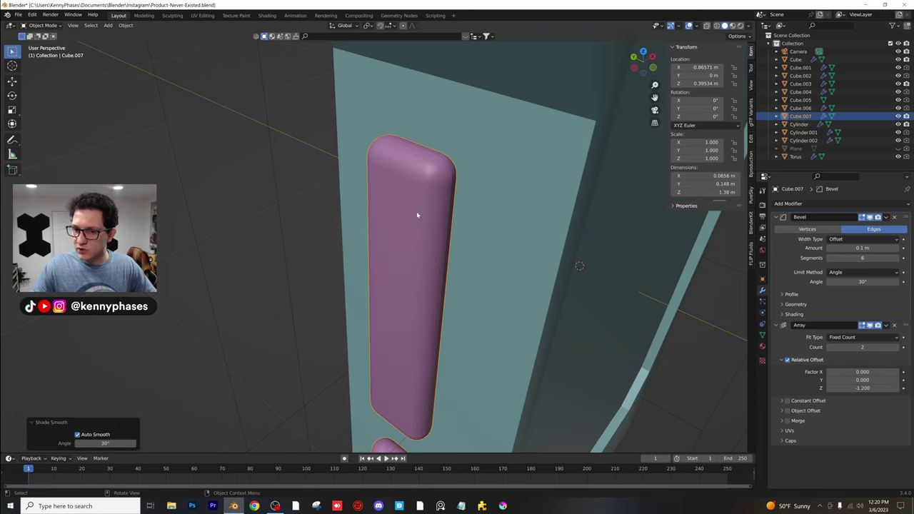
# Sink the bars into the slab's side by moving them about 0.041 m along X
pyautogui.moveTo(416, 211)
pyautogui.mouseDown(button='middle')
pyautogui.moveTo(370, 202)
pyautogui.moveTo(396, 206)
pyautogui.moveTo(486, 181)
pyautogui.moveTo(472, 204)
pyautogui.moveTo(433, 198)
pyautogui.mouseUp(button='middle')
pyautogui.press('g')
pyautogui.press('x')
pyautogui.click(393, 201)
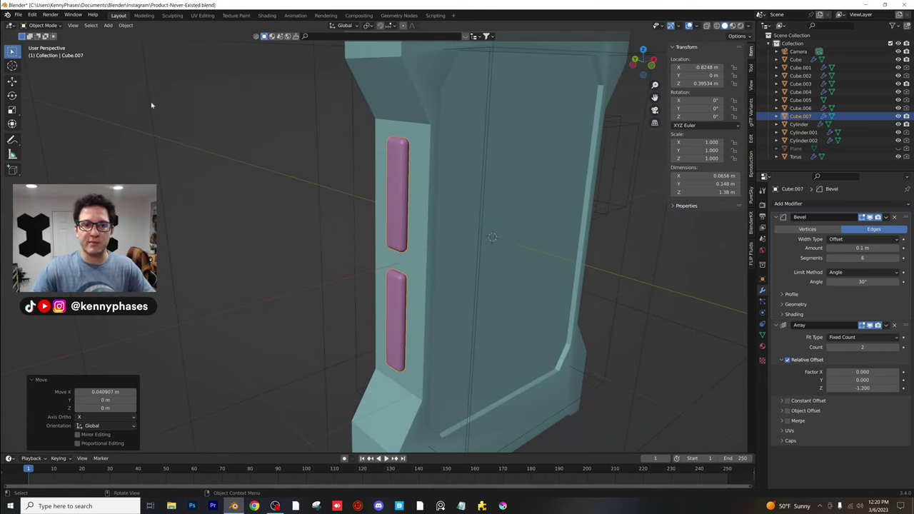
# Add a new cube and scale it to about 0.243 in X and 0.613 in Y
pyautogui.click(108, 25)
pyautogui.moveTo(121, 34)
pyautogui.click(198, 44)
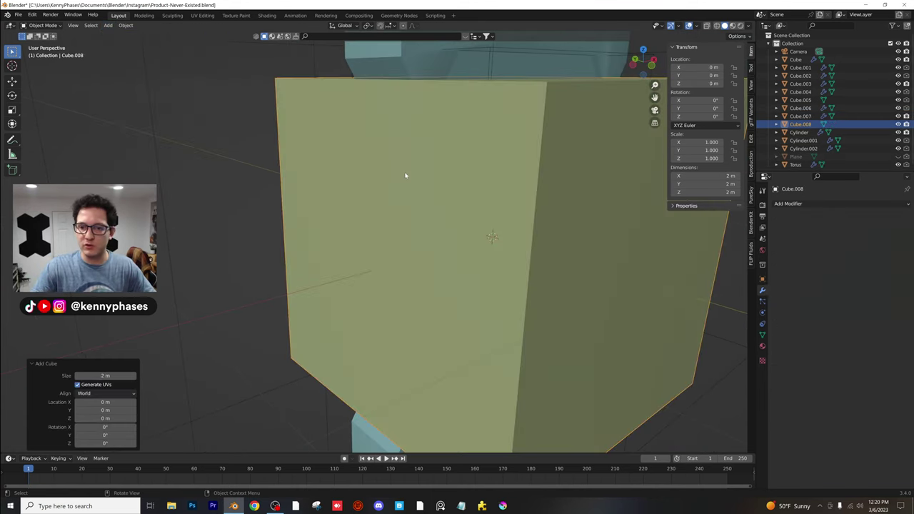
pyautogui.scroll(-3, 443, 180)
pyautogui.press('s')
pyautogui.press('x')
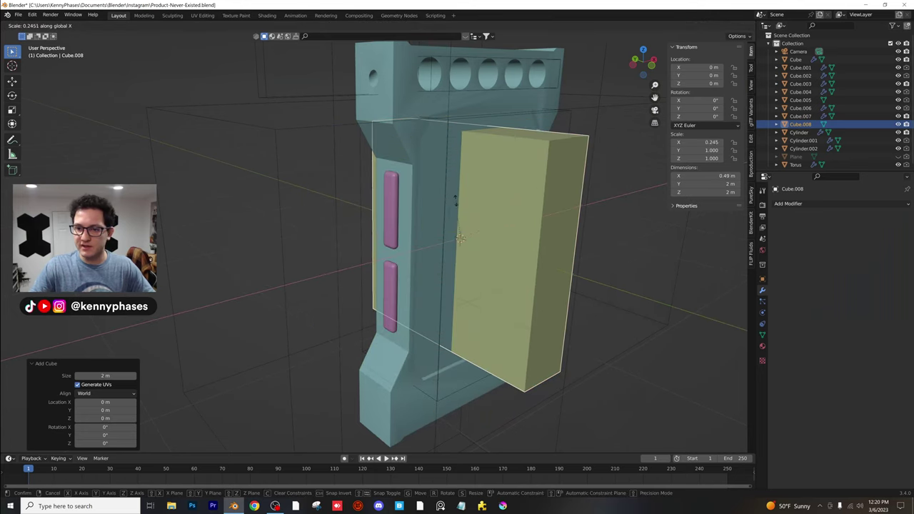
pyautogui.click(459, 199)
pyautogui.press('s')
pyautogui.press('y')
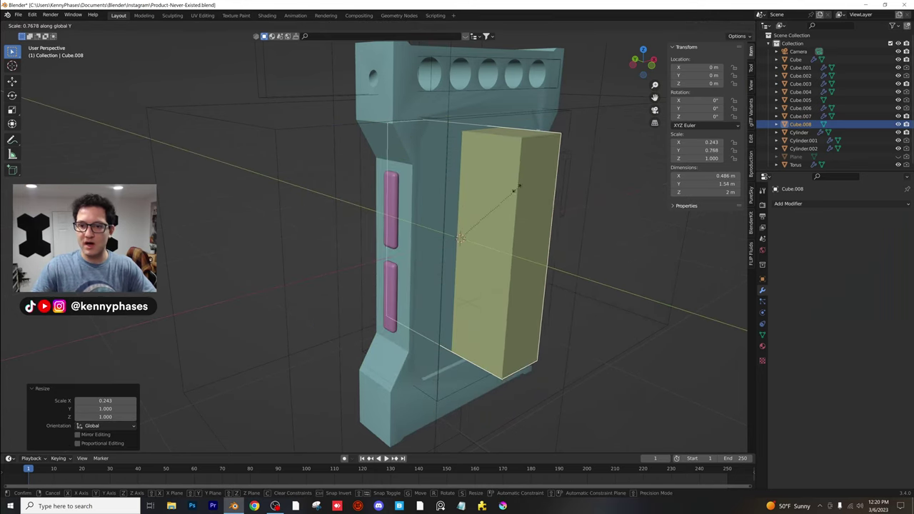
pyautogui.click(490, 183)
# Move the new cube along X by about -1.323 m and resize it to about 0.095 × 0.238 × 1.49 m to surround both bars
pyautogui.press('x')
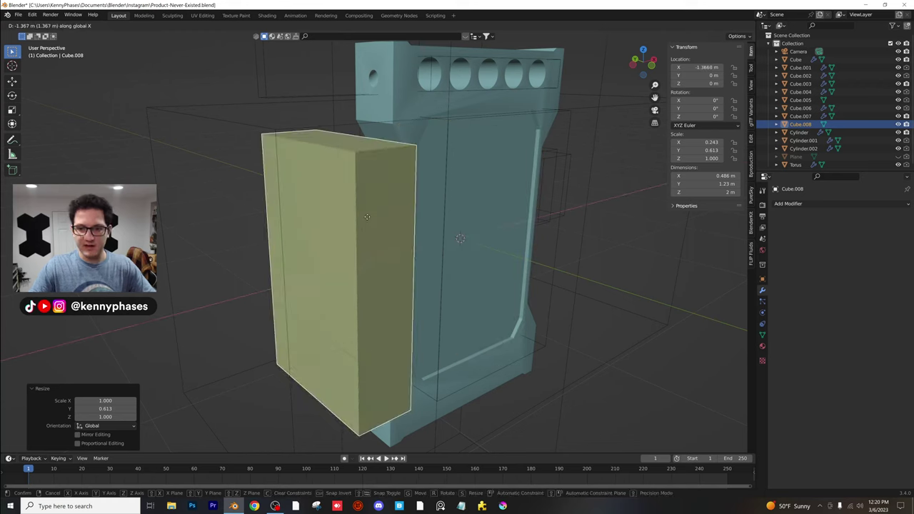
pyautogui.click(373, 224)
pyautogui.click(632, 66)
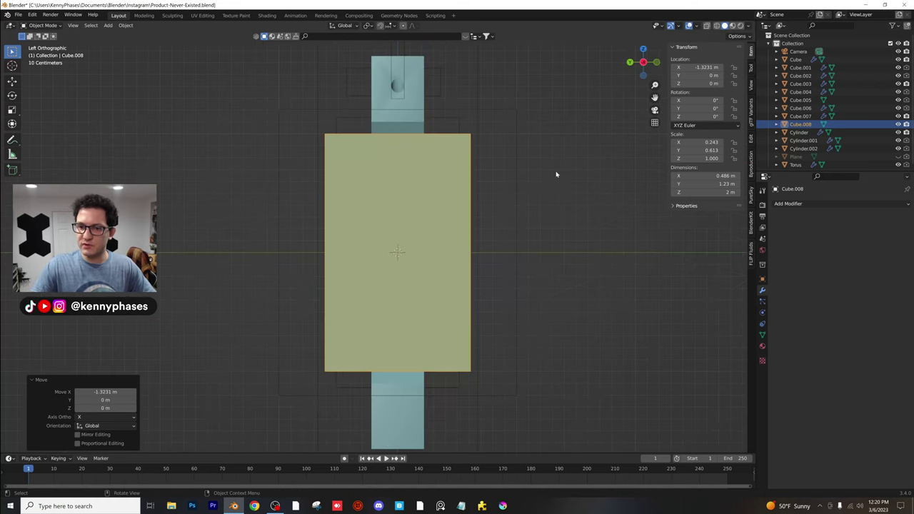
pyautogui.press('s')
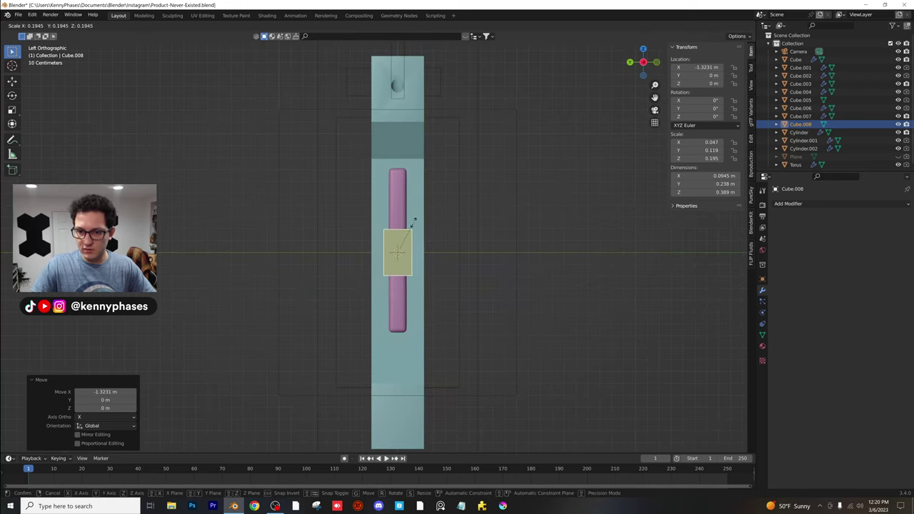
pyautogui.click(413, 223)
pyautogui.press('s')
pyautogui.press('z')
pyautogui.click(417, 145)
# Move the tall cutter block along X by about 0.487 m so it overlaps the slab's side around the bars
pyautogui.moveTo(417, 145); pyautogui.dragTo(400, 179, button='middle')
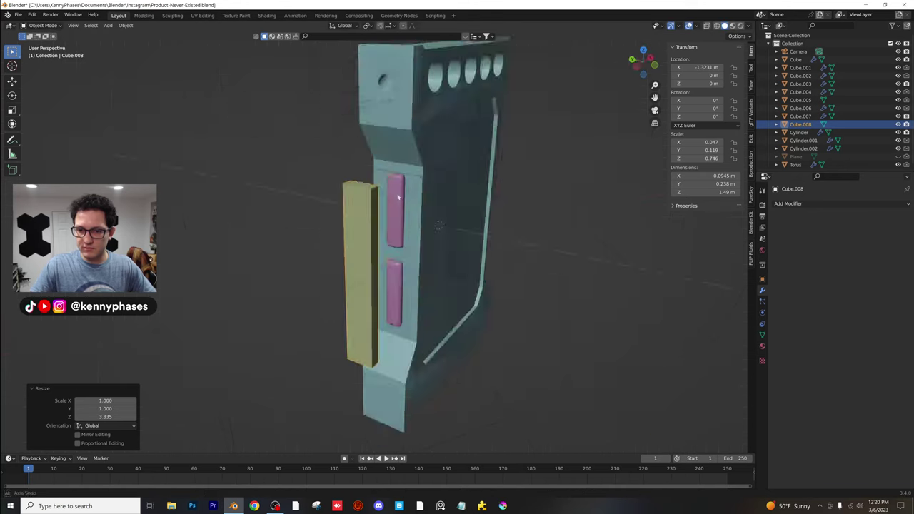
pyautogui.scroll(3, 387, 209)
pyautogui.press('g')
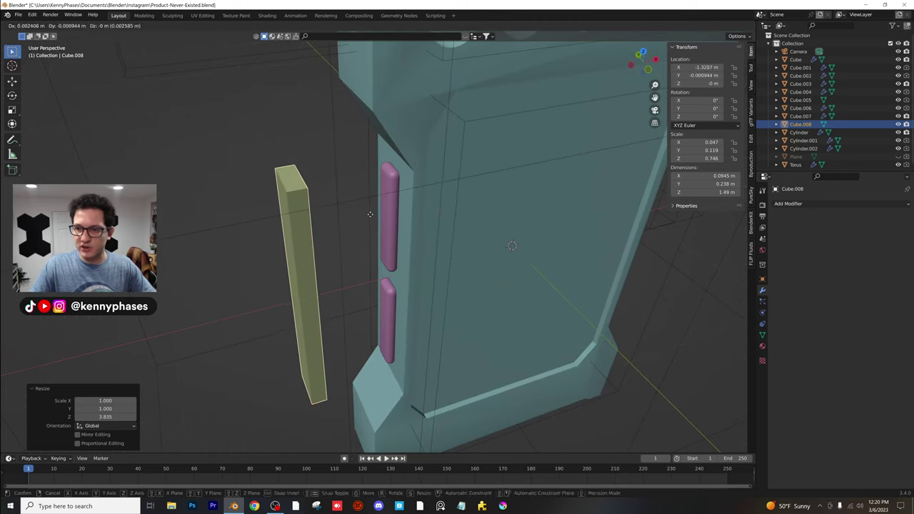
pyautogui.press('x')
pyautogui.click(419, 190)
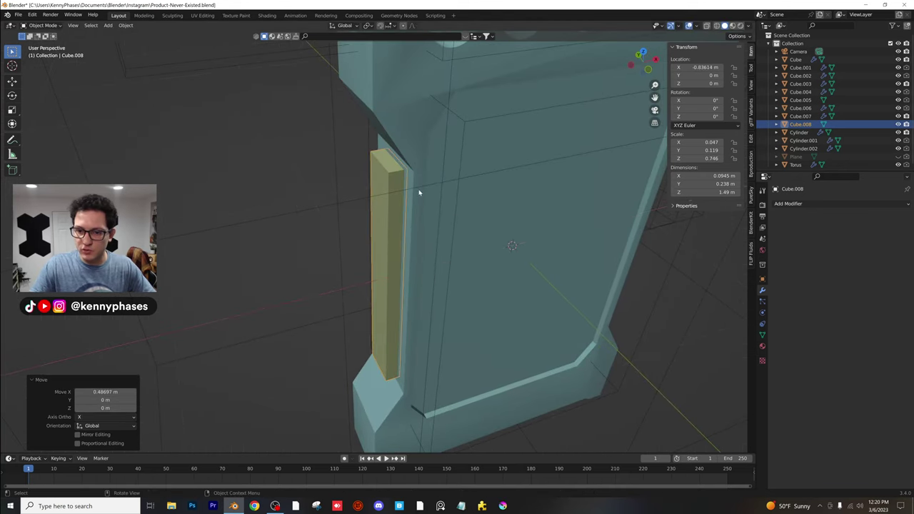
pyautogui.scroll(3, 418, 200)
pyautogui.click(221, 112)
pyautogui.click(364, 175)
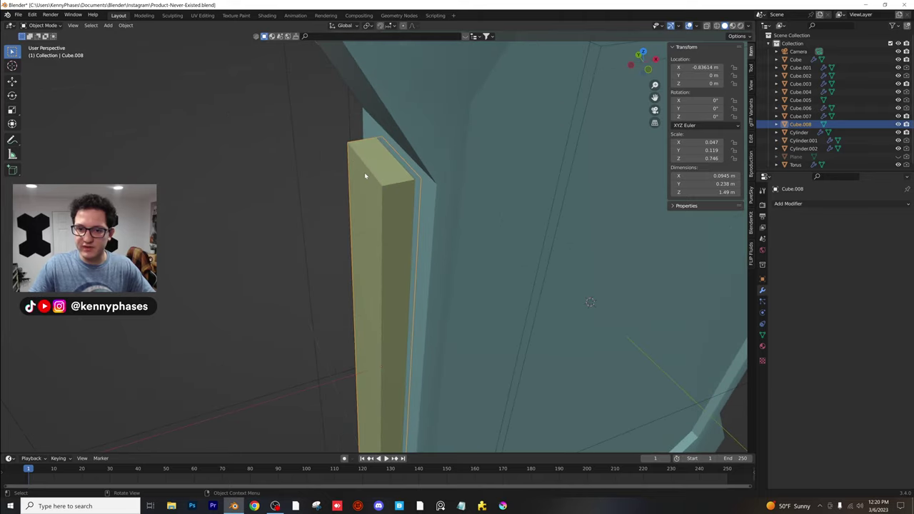
pyautogui.moveTo(332, 151); pyautogui.dragTo(354, 182, button='middle')
pyautogui.scroll(3, 355, 183)
pyautogui.press('Tab')
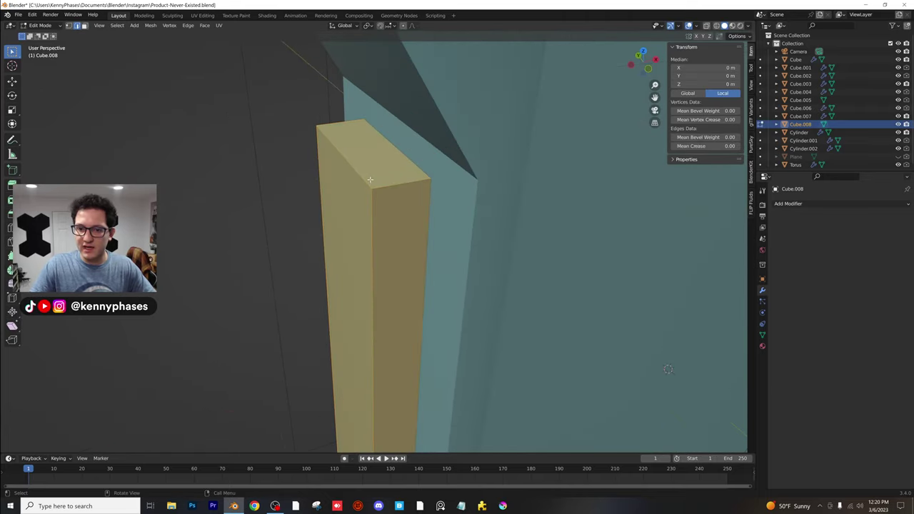
pyautogui.hotkey('ctrl', 'b')
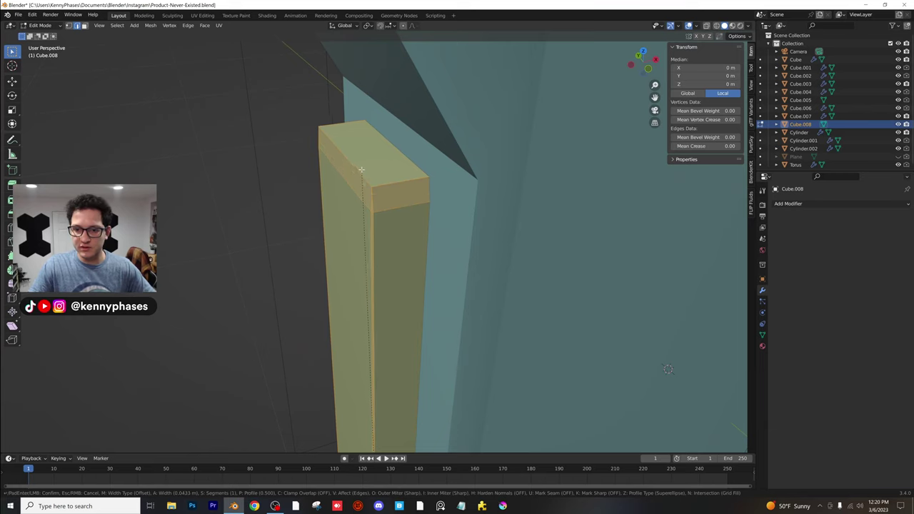
pyautogui.press('Escape')
pyautogui.press('Tab')
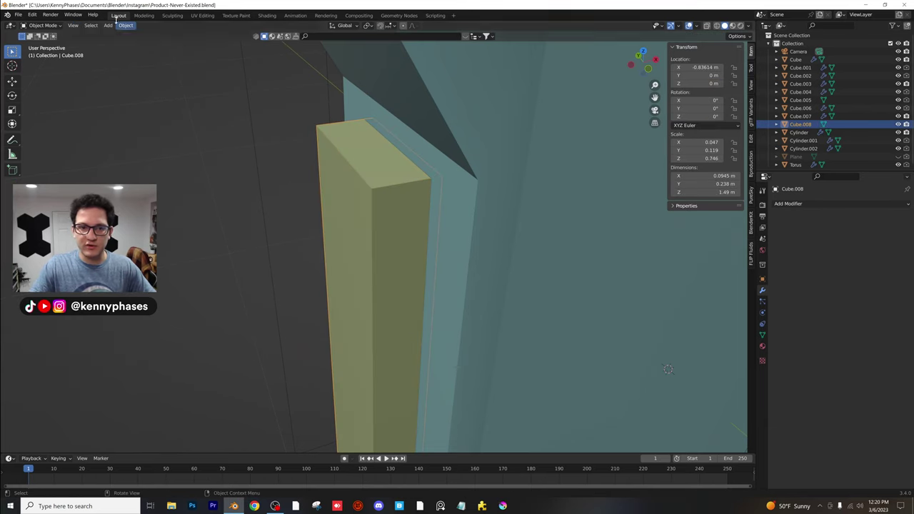
# Apply the cutter block's scale and bevel all its edges by about 0.0165 m with one segment
pyautogui.click(122, 25)
pyautogui.moveTo(143, 66)
pyautogui.click(243, 84)
pyautogui.press('Tab')
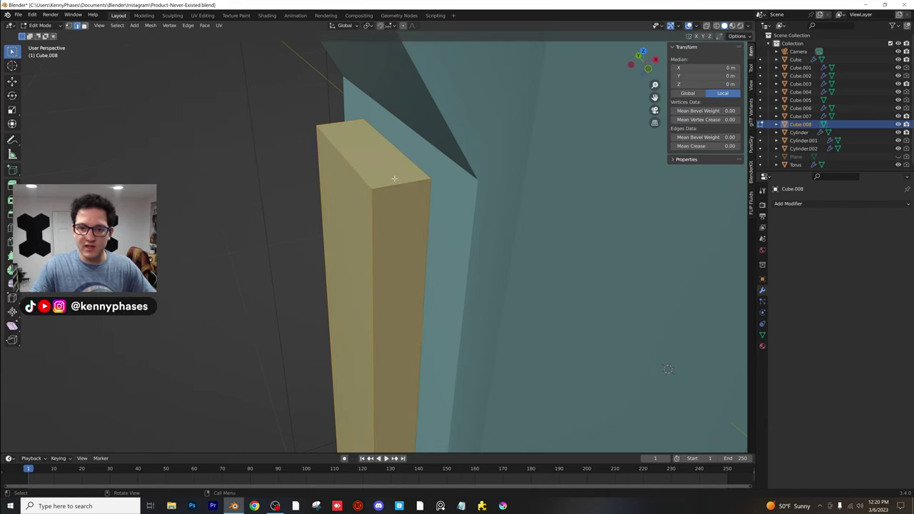
pyautogui.hotkey('ctrl', 'b')
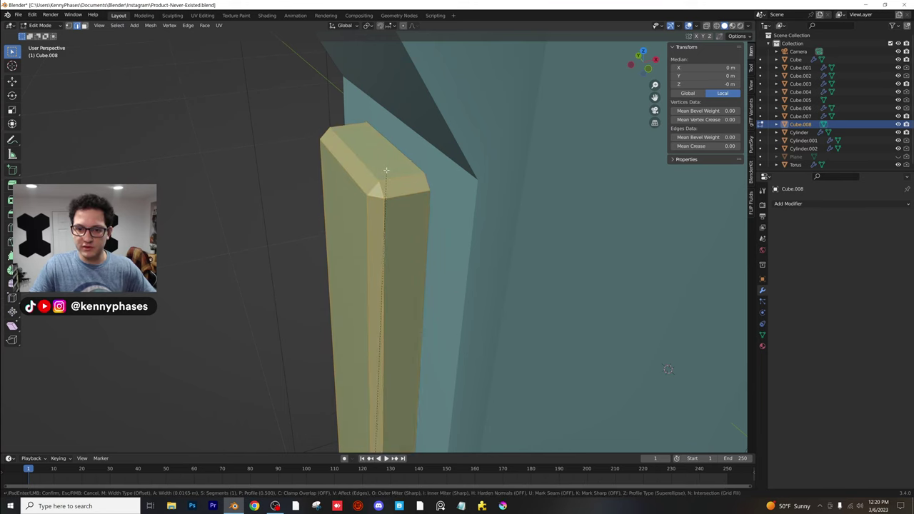
pyautogui.click(386, 169)
pyautogui.press('Tab')
# Cut the beveled block out of the slab with a Bool Tool brush Difference, leaving a recess around the bars
pyautogui.keyDown('shift'); pyautogui.click(429, 162); pyautogui.keyUp('shift')
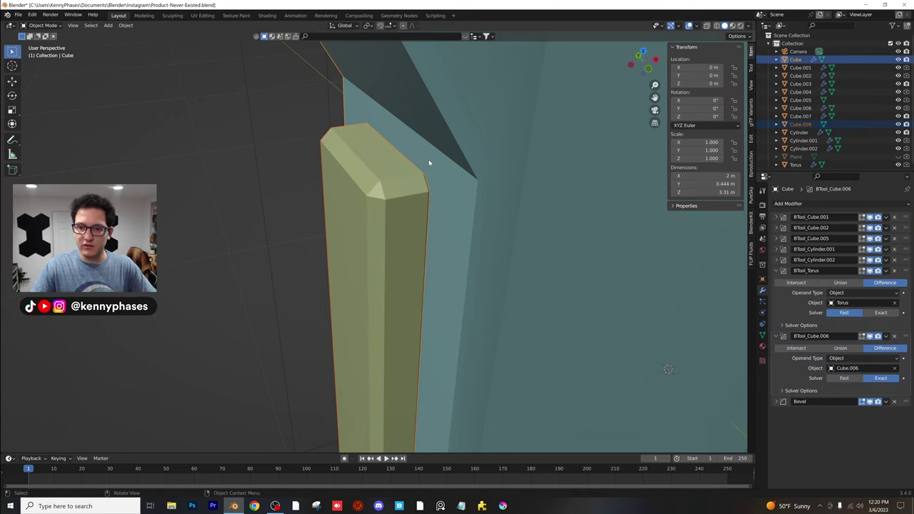
pyautogui.hotkey('ctrl', 'shift', 'b')
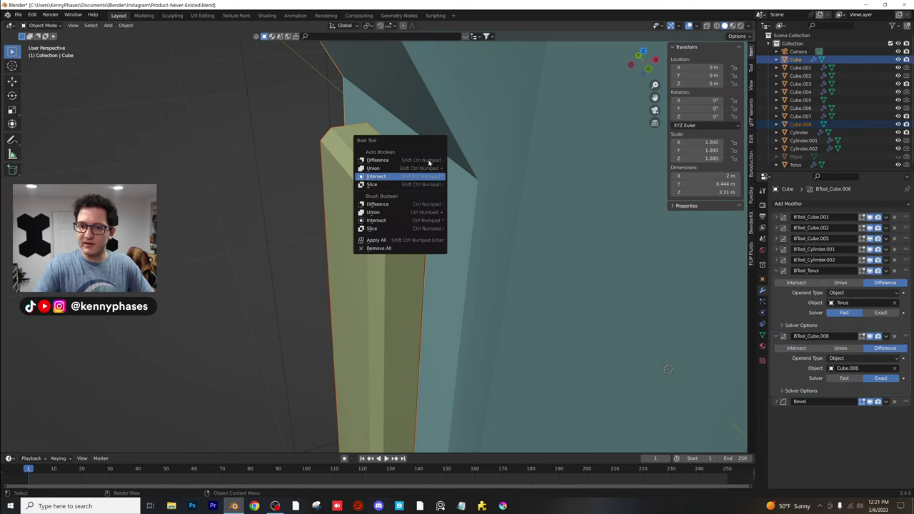
pyautogui.click(411, 204)
pyautogui.click(232, 172)
pyautogui.moveTo(233, 171); pyautogui.dragTo(348, 154, button='middle')
pyautogui.scroll(-3, 348, 155)
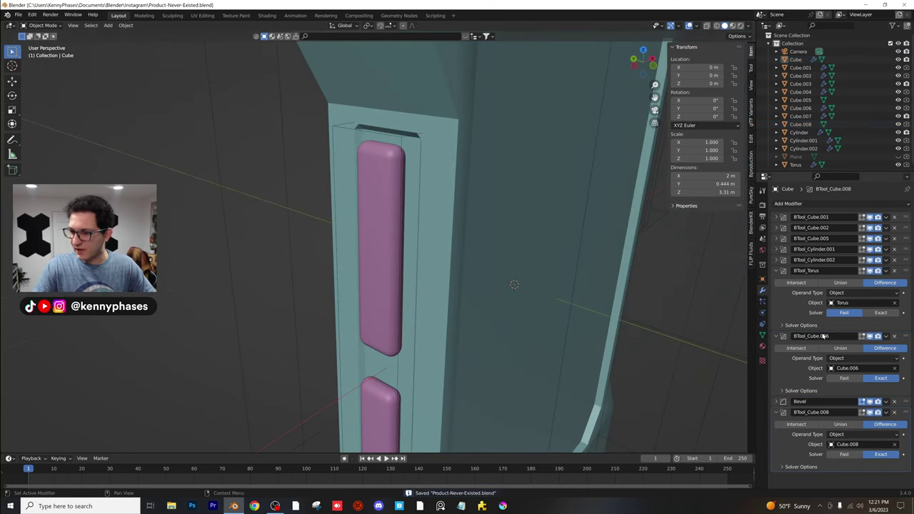
# Reorder the slab's modifiers so the side recess Boolean comes before the Bevel, and collapse the expanded Boolean settings
pyautogui.moveTo(907, 412); pyautogui.dragTo(906, 398)
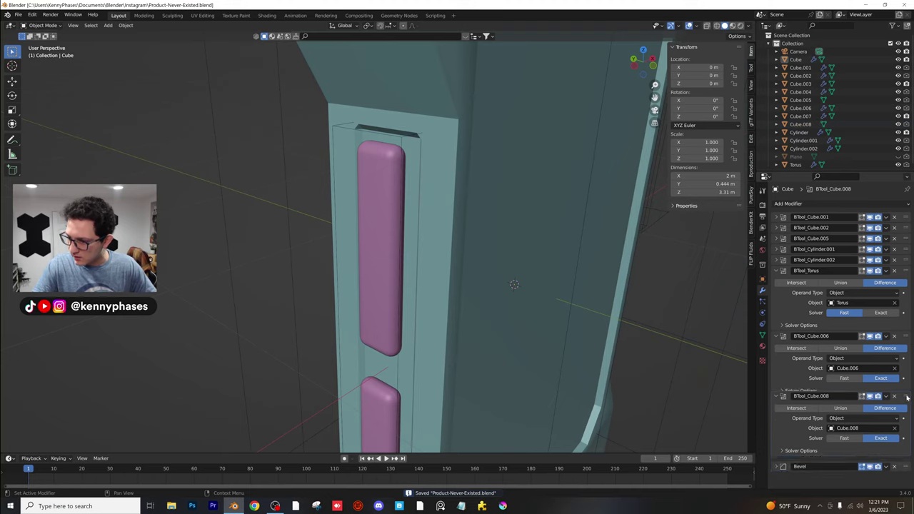
pyautogui.click(776, 271)
pyautogui.click(776, 281)
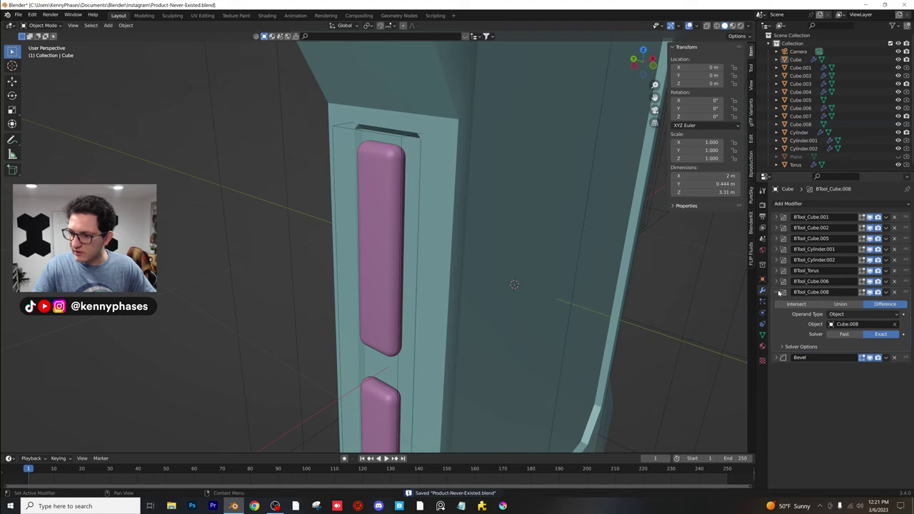
pyautogui.click(777, 292)
# Try rounding the side recess cutter with a Subdivision modifier at viewport level 2
pyautogui.moveTo(432, 229); pyautogui.dragTo(398, 167, button='middle')
pyautogui.scroll(1, 454, 119)
pyautogui.click(451, 114)
pyautogui.scroll(1, 412, 107)
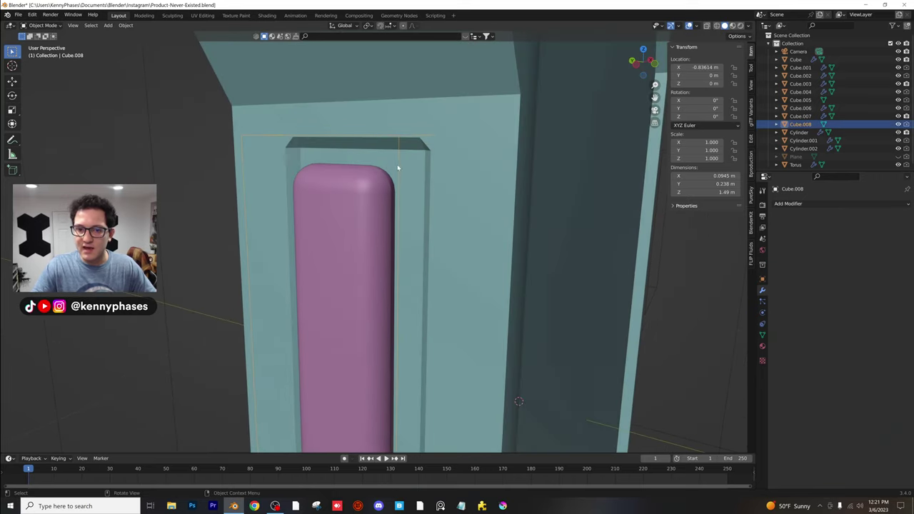
pyautogui.click(792, 205)
pyautogui.hotkey('ctrl', '1')
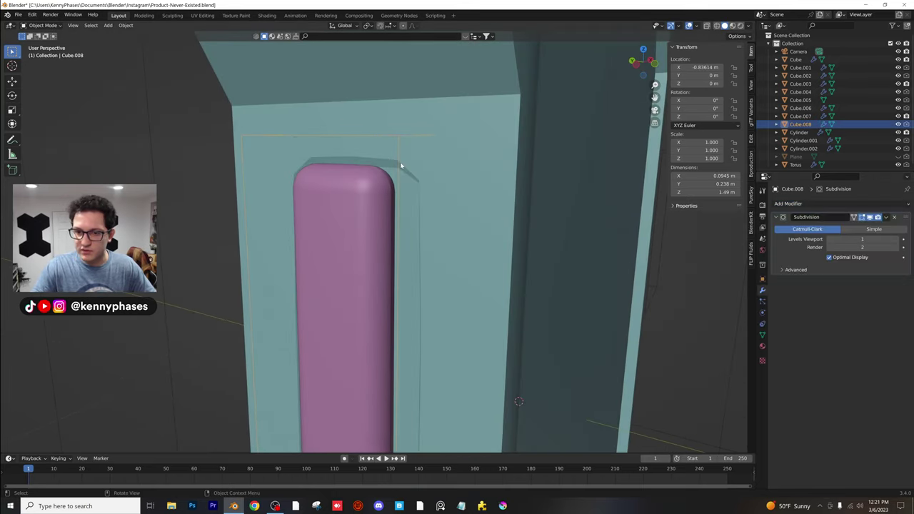
pyautogui.click(896, 241)
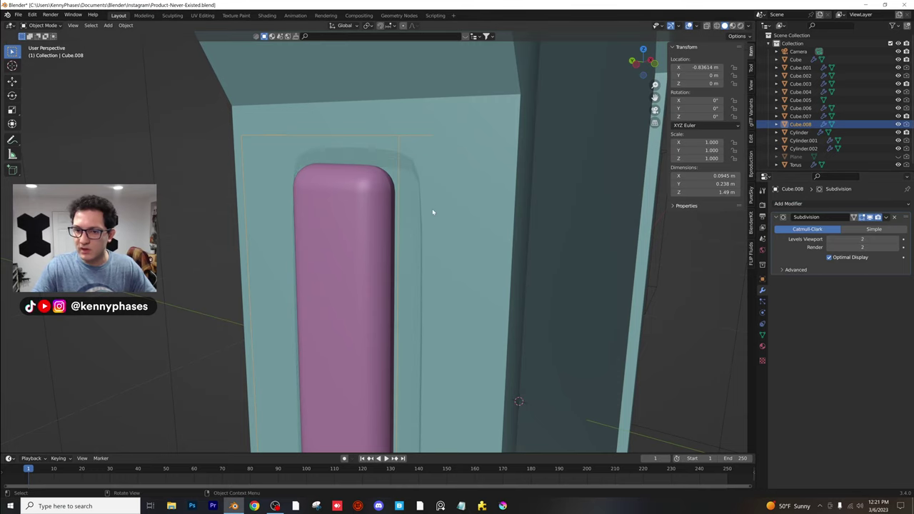
pyautogui.moveTo(432, 212); pyautogui.dragTo(530, 168, button='middle')
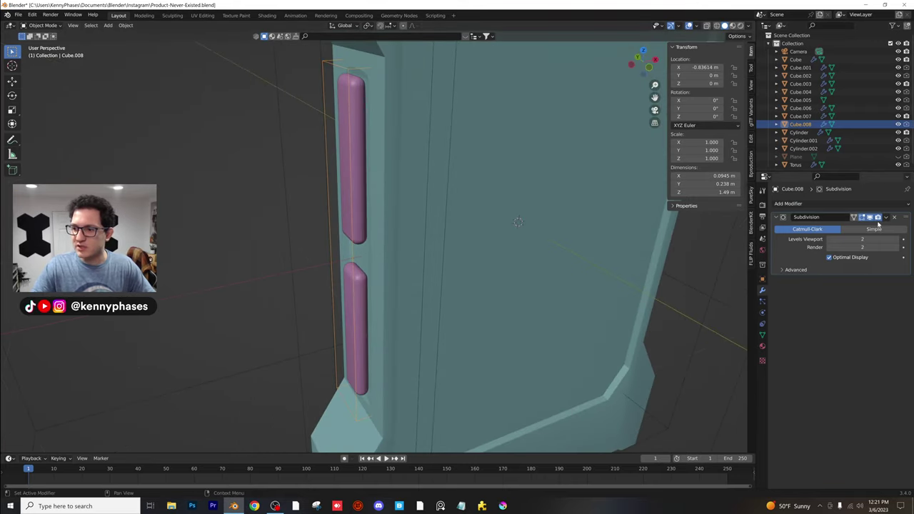
pyautogui.click(894, 218)
# Move the arrayed side buttons along X by about 0.011 m deeper into the recess and save the file
pyautogui.moveTo(475, 184); pyautogui.dragTo(400, 200, button='middle')
pyautogui.rightClick(398, 136)
pyautogui.click(365, 138)
pyautogui.scroll(3, 393, 196)
pyautogui.click(395, 190)
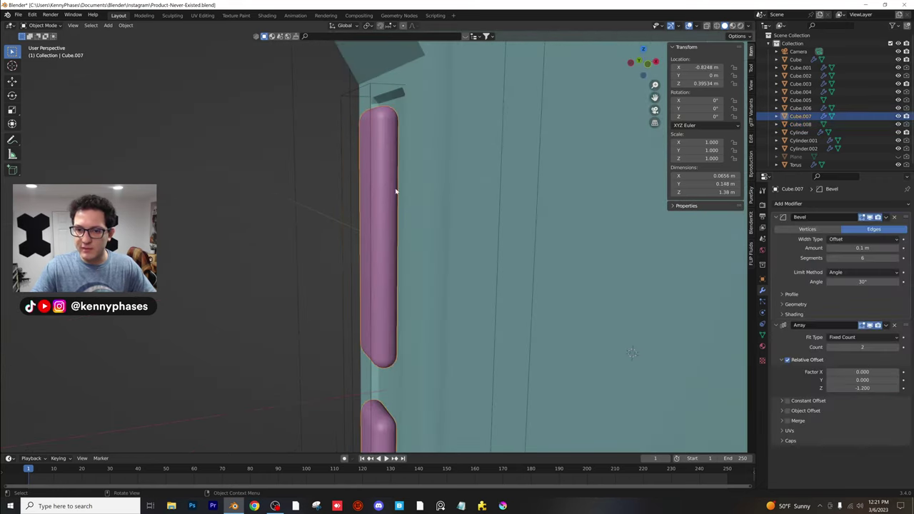
pyautogui.press('g')
pyautogui.press('x')
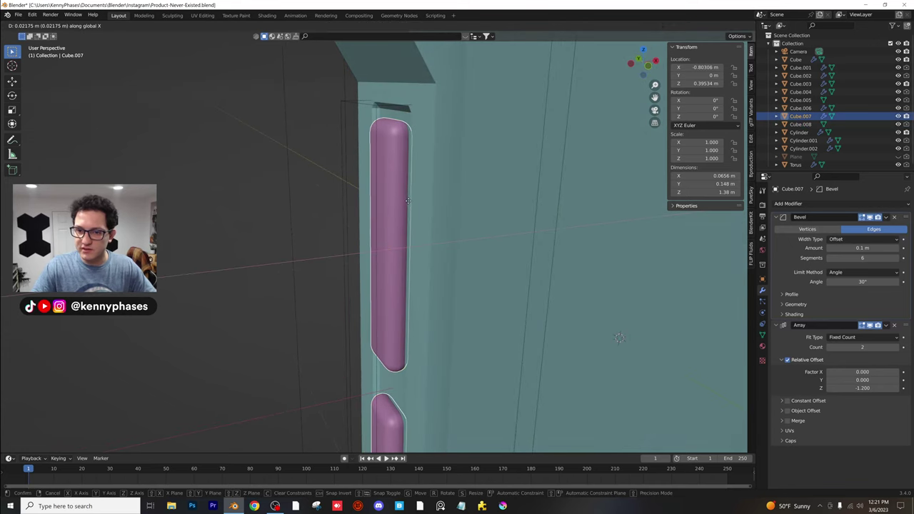
pyautogui.click(404, 200)
pyautogui.scroll(-3, 404, 199)
pyautogui.moveTo(265, 184); pyautogui.dragTo(292, 179, button='middle')
pyautogui.scroll(4, 445, 239)
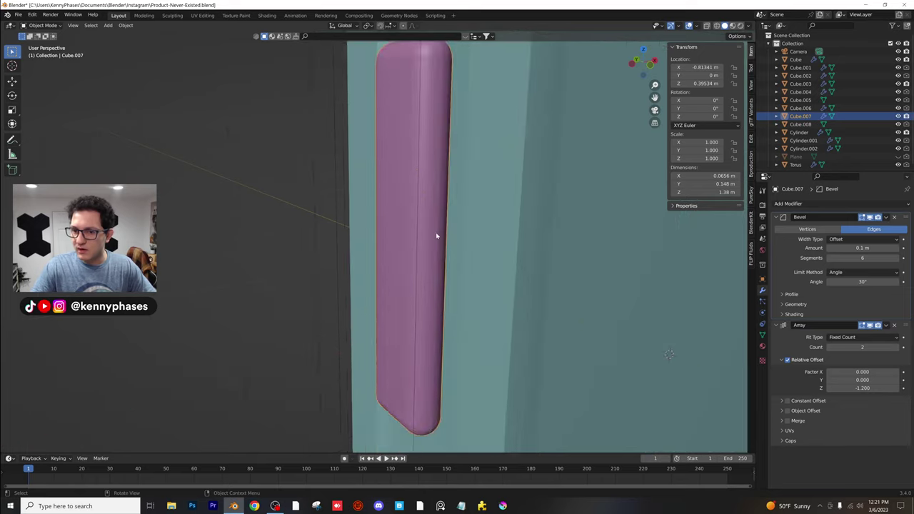
pyautogui.scroll(-8, 432, 228)
pyautogui.moveTo(420, 249)
pyautogui.mouseDown(button='middle')
pyautogui.moveTo(462, 276)
pyautogui.moveTo(279, 157)
pyautogui.moveTo(422, 250)
pyautogui.mouseUp(button='middle')
pyautogui.hotkey('ctrl', 's')
pyautogui.scroll(3, 430, 226)
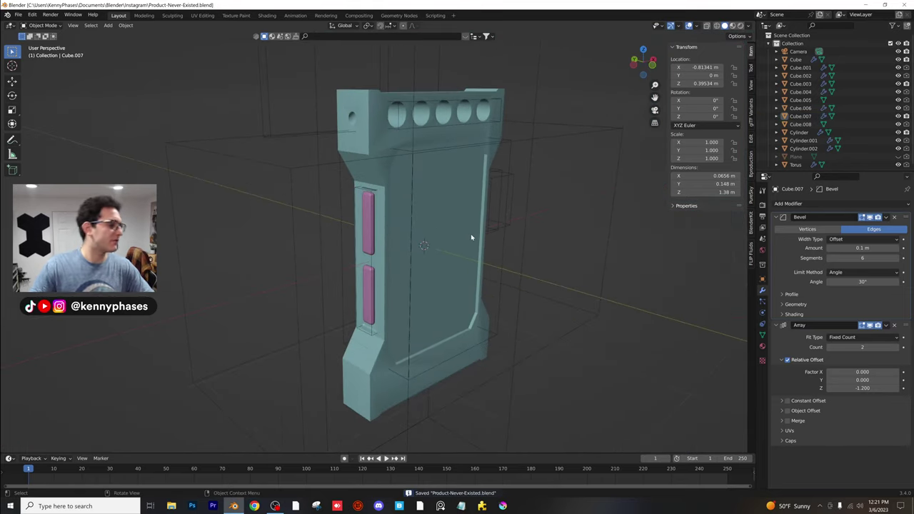
# Examine the slab's top corner and outer edges, comparing its base mesh with the modified shape
pyautogui.moveTo(492, 256); pyautogui.dragTo(419, 216, button='middle')
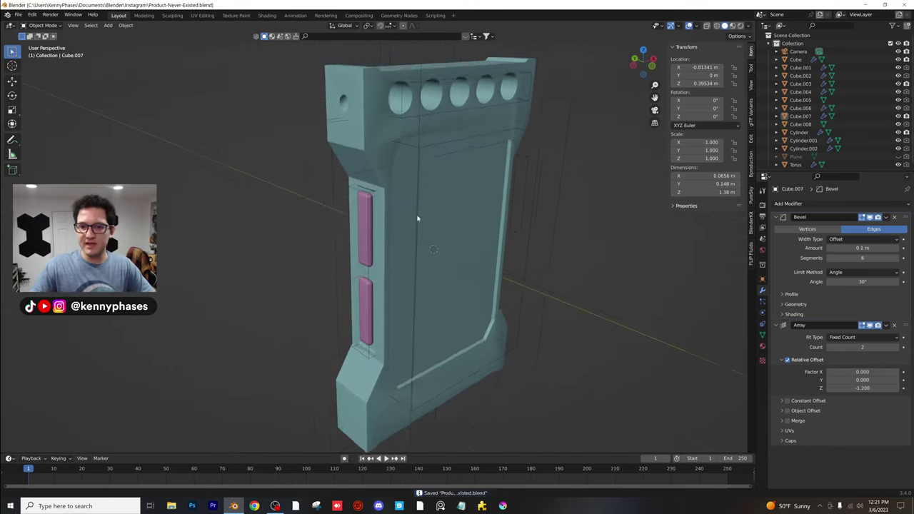
pyautogui.scroll(5, 375, 184)
pyautogui.click(367, 186)
pyautogui.scroll(2, 407, 227)
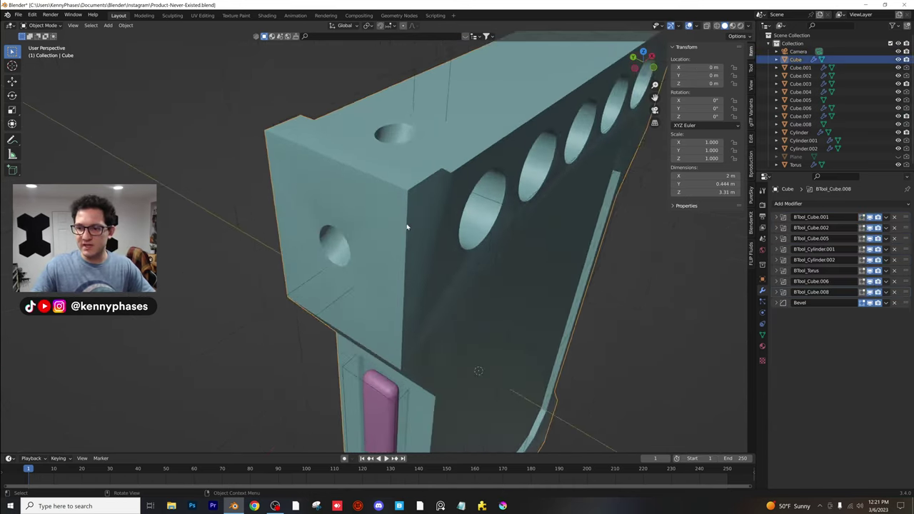
pyautogui.press('Tab')
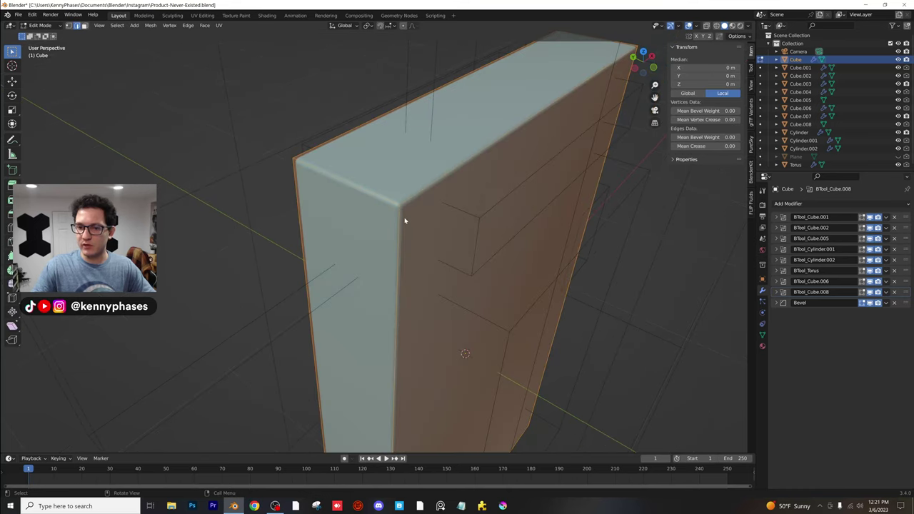
pyautogui.press('Tab')
pyautogui.scroll(-4, 417, 190)
pyautogui.press('Tab')
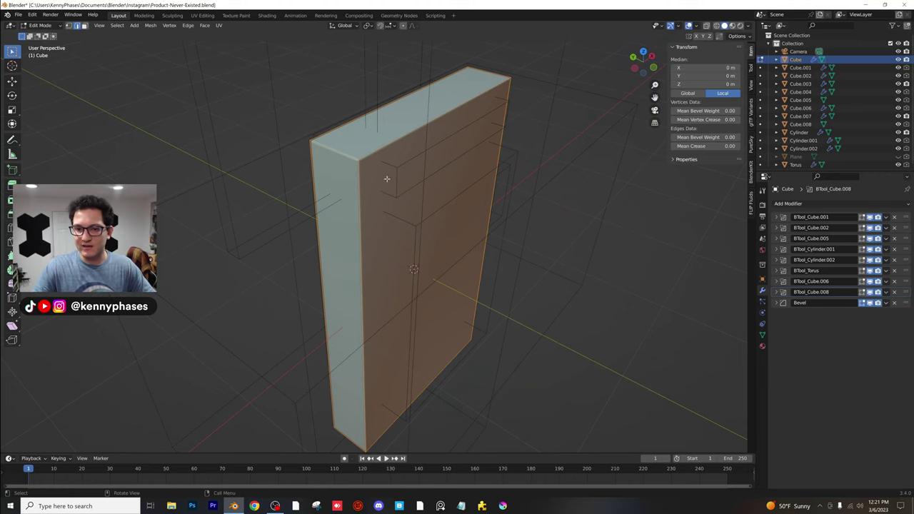
pyautogui.press('Tab')
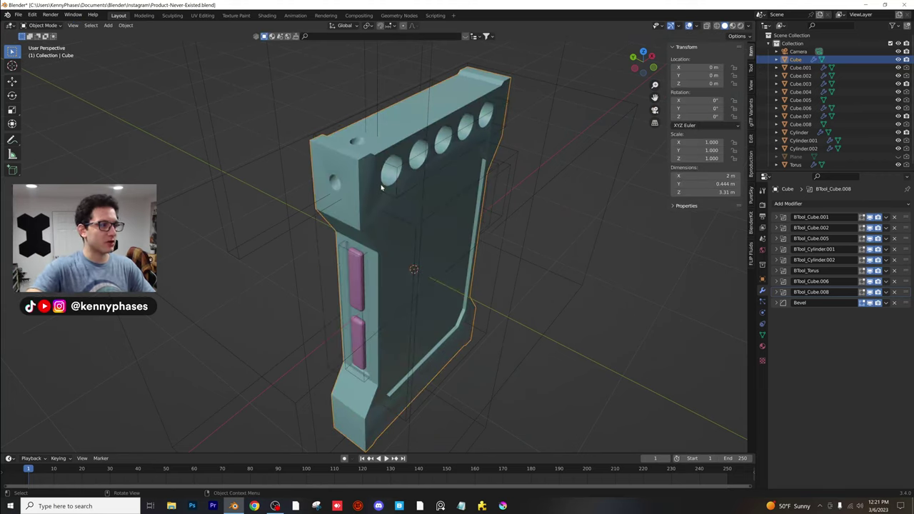
pyautogui.moveTo(382, 182); pyautogui.dragTo(369, 143, button='middle')
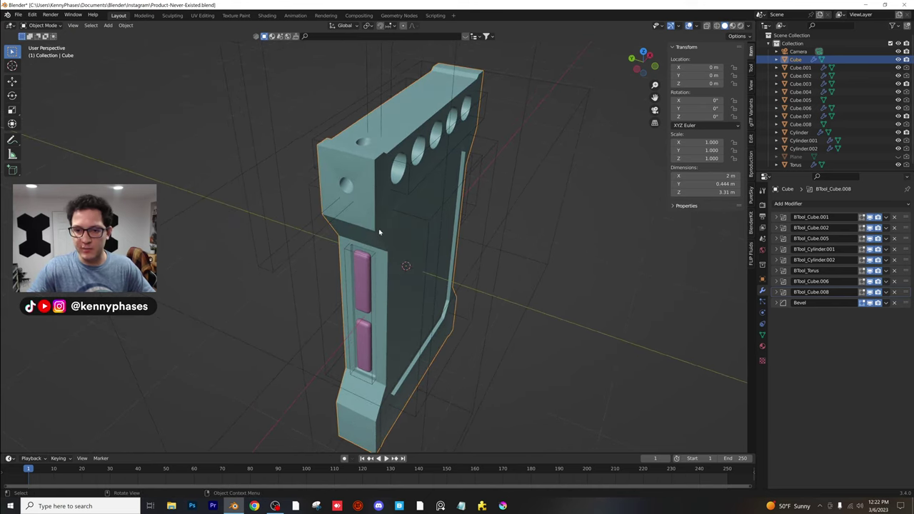
pyautogui.moveTo(434, 216); pyautogui.dragTo(454, 176, button='middle')
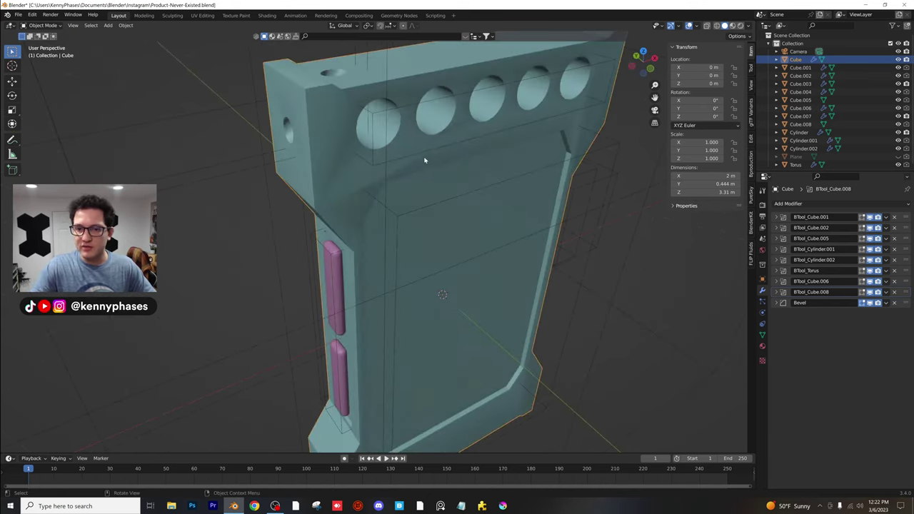
# Bevel all edges of the slab's base mesh by about 0.073 m with one segment and save the file
pyautogui.press('Tab')
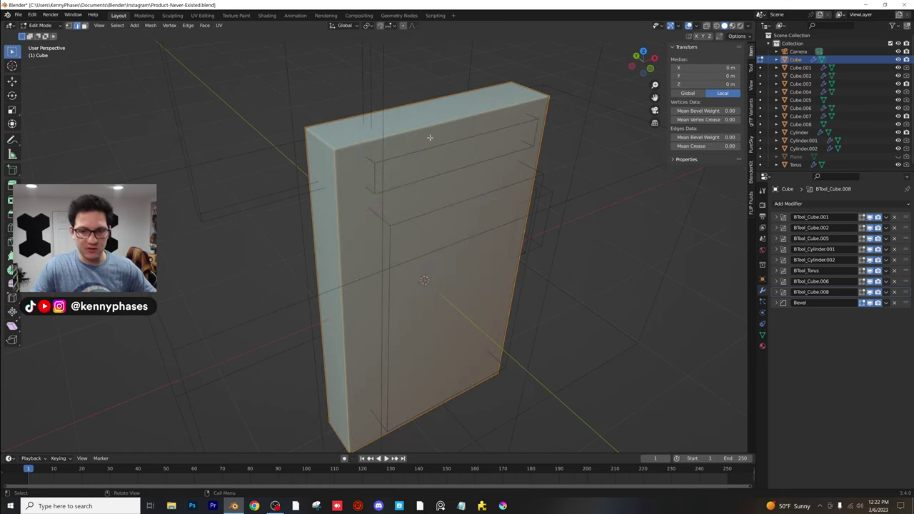
pyautogui.scroll(-2, 356, 129)
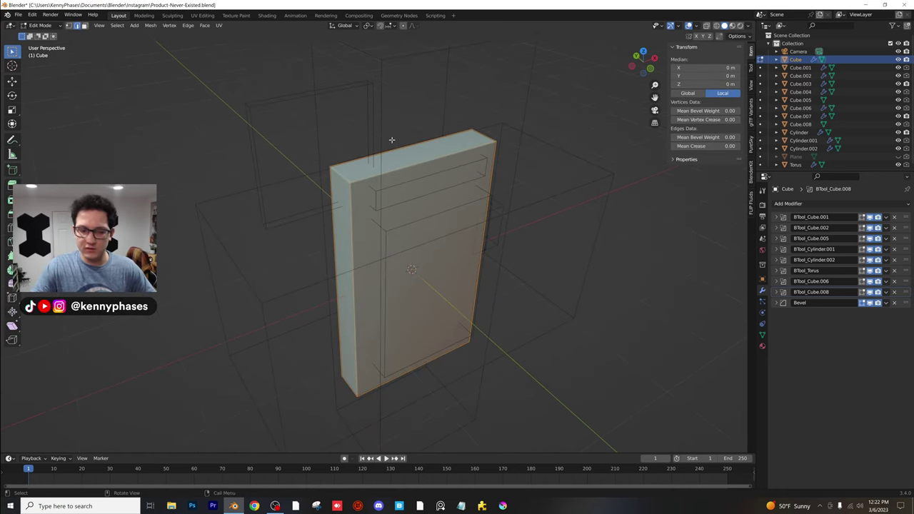
pyautogui.hotkey('ctrl', 'b')
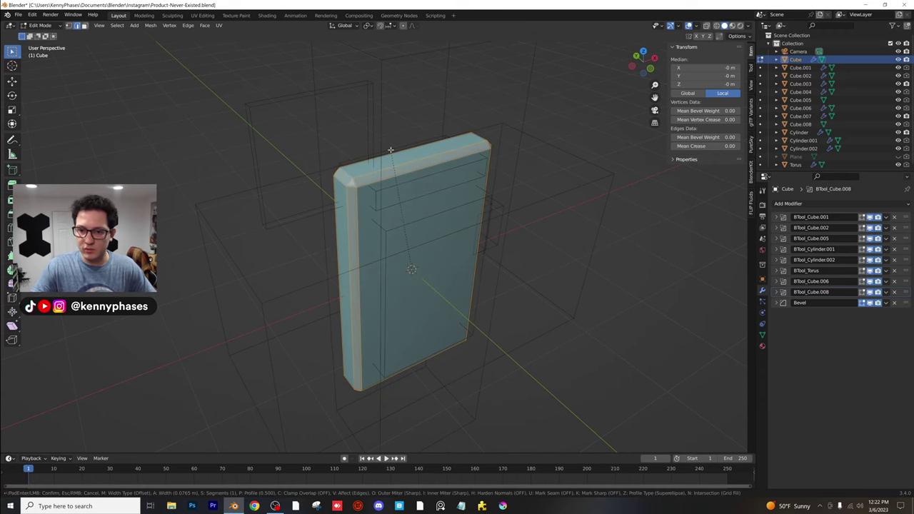
pyautogui.click(390, 151)
pyautogui.scroll(3, 400, 149)
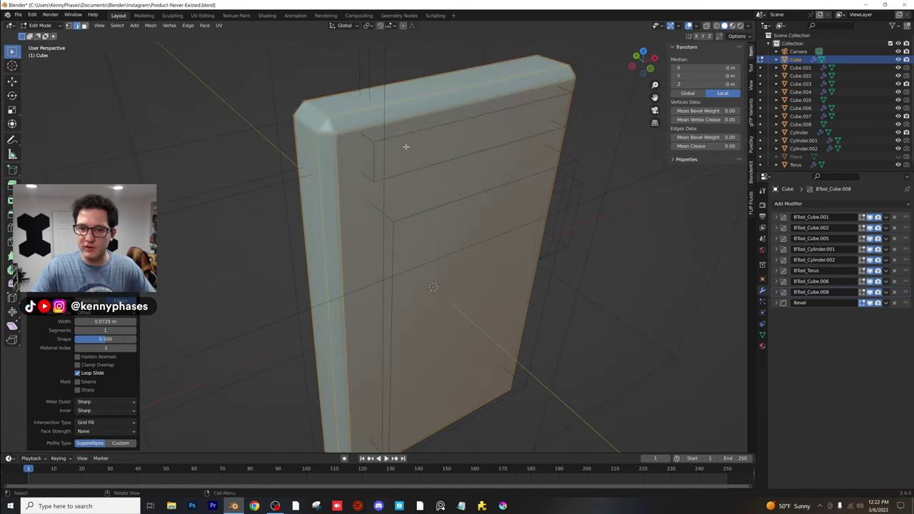
pyautogui.press('Tab')
pyautogui.moveTo(405, 150); pyautogui.dragTo(322, 105, button='middle')
pyautogui.moveTo(366, 161); pyautogui.dragTo(407, 257, button='middle')
pyautogui.hotkey('ctrl', 's')
# Inspect the chamfered slab from several sides along with its Bevel modifier settings, and save the file
pyautogui.scroll(2, 395, 202)
pyautogui.scroll(1, 385, 210)
pyautogui.scroll(1, 352, 183)
pyautogui.moveTo(352, 184); pyautogui.dragTo(678, 309, button='middle')
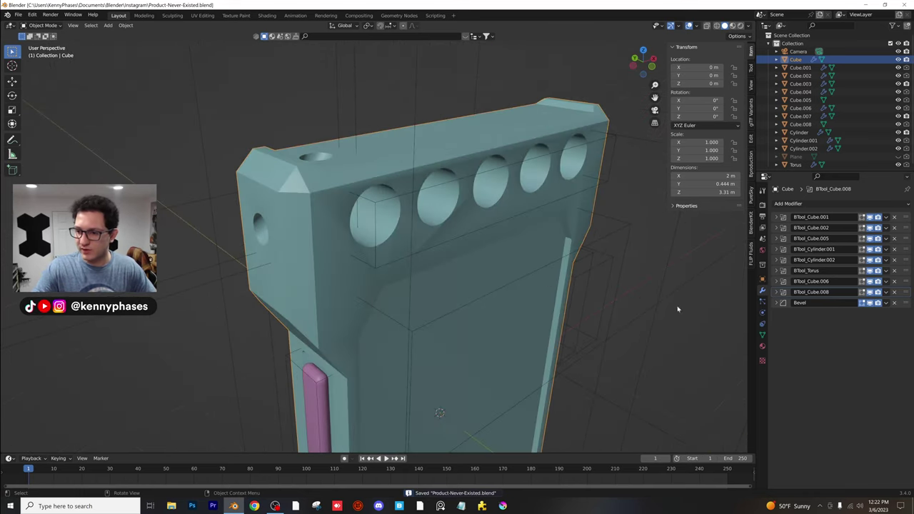
pyautogui.click(776, 303)
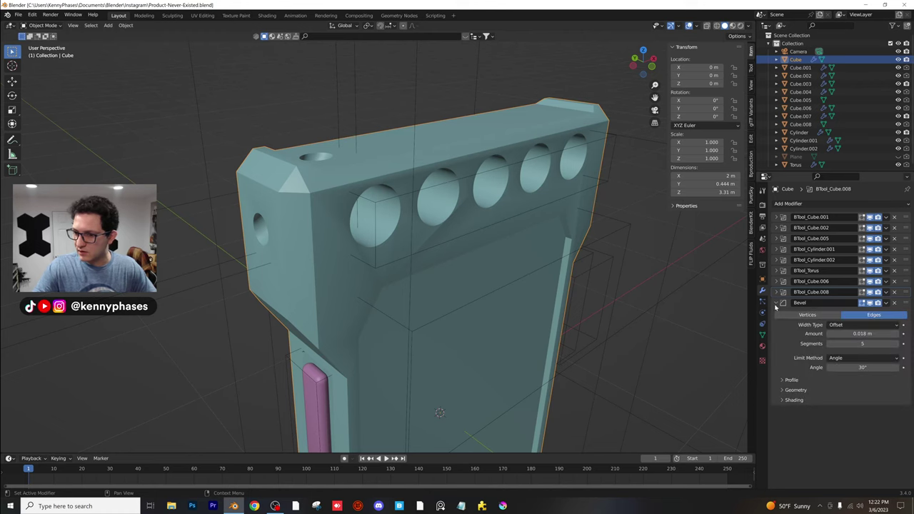
pyautogui.scroll(-1, 497, 200)
pyautogui.moveTo(387, 224); pyautogui.dragTo(330, 212, button='middle')
pyautogui.scroll(-3, 331, 212)
pyautogui.moveTo(419, 245)
pyautogui.keyDown('shift'); pyautogui.mouseDown(button='middle')
pyautogui.moveTo(394, 166)
pyautogui.moveTo(259, 173)
pyautogui.moveTo(357, 164)
pyautogui.moveTo(394, 204)
pyautogui.moveTo(385, 168)
pyautogui.moveTo(399, 147)
pyautogui.moveTo(495, 198)
pyautogui.moveTo(363, 185)
pyautogui.moveTo(315, 206)
pyautogui.moveTo(377, 204)
pyautogui.moveTo(375, 229)
pyautogui.moveTo(353, 243)
pyautogui.moveTo(373, 230)
pyautogui.moveTo(411, 244)
pyautogui.moveTo(436, 223)
pyautogui.moveTo(418, 224)
pyautogui.moveTo(455, 210)
pyautogui.moveTo(436, 206)
pyautogui.moveTo(416, 224)
pyautogui.moveTo(416, 204)
pyautogui.moveTo(432, 238)
pyautogui.mouseUp(button='middle'); pyautogui.keyUp('shift')
pyautogui.hotkey('ctrl', 's')
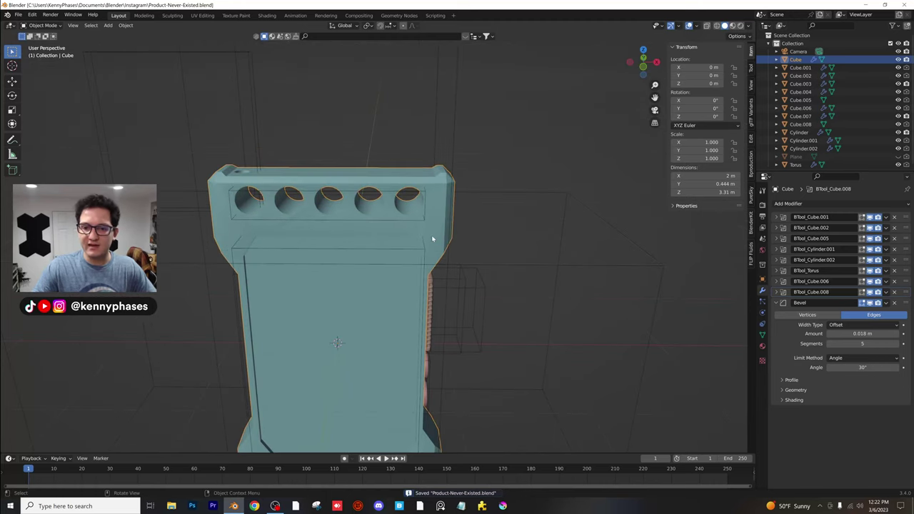
# Add a default cylinder and raise it along Z by about 2.43 m above the slab
pyautogui.click(111, 26)
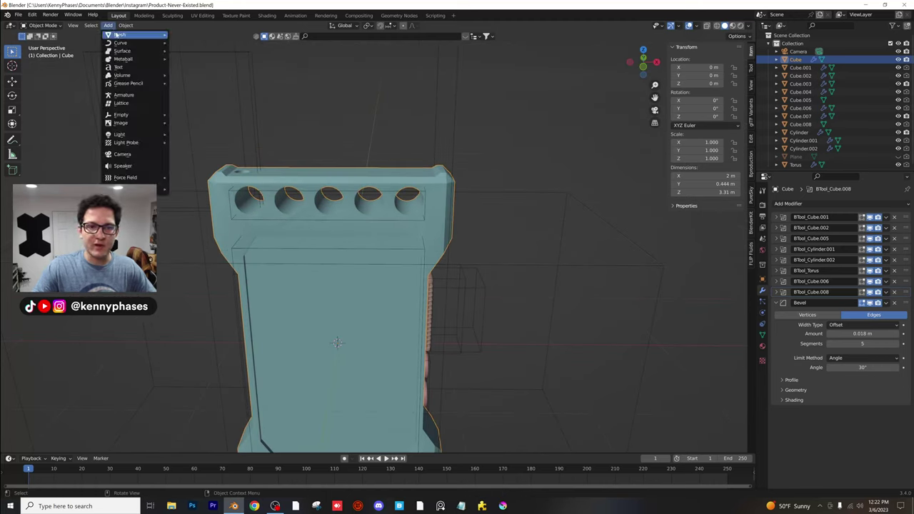
pyautogui.moveTo(125, 35)
pyautogui.click(202, 76)
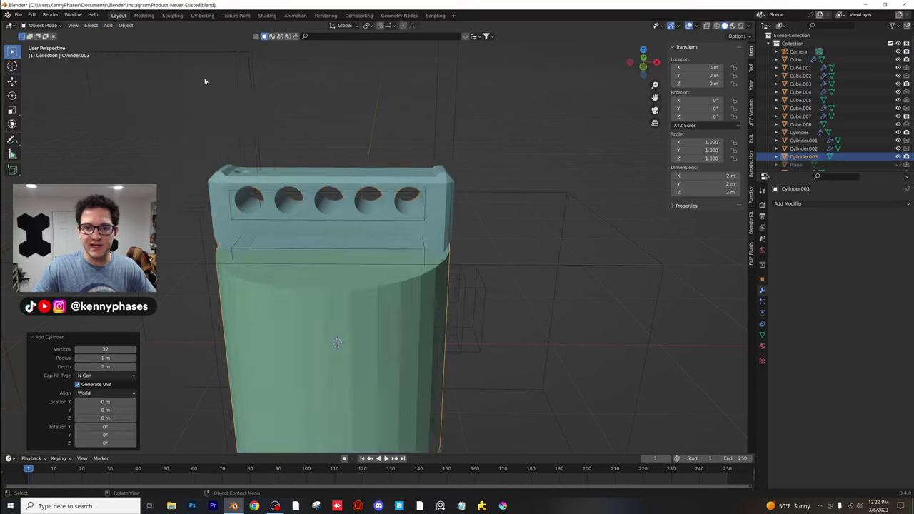
pyautogui.scroll(-3, 408, 271)
pyautogui.press('g')
pyautogui.press('z')
pyautogui.click(398, 137)
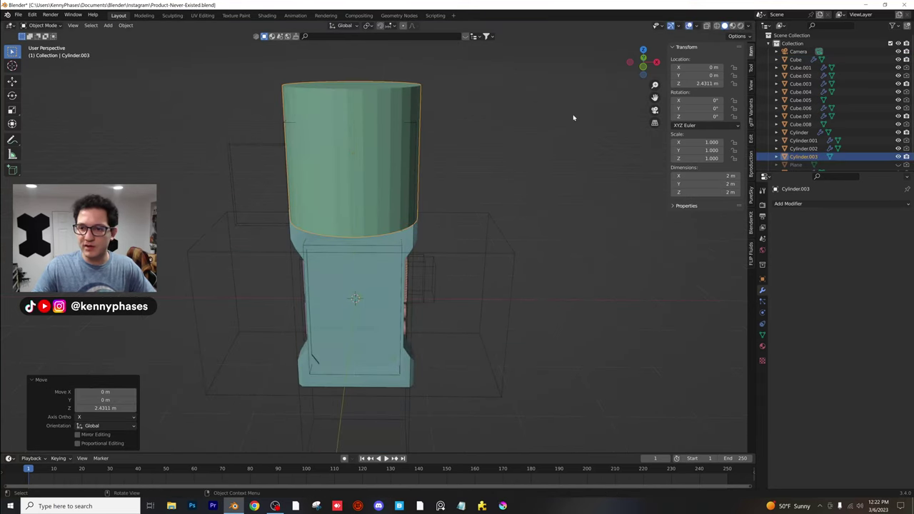
# Scale the cylinder uniformly to about 0.5 m across and lower it along Z by about 0.70 m onto the slab's top
pyautogui.press('s')
pyautogui.click(400, 167)
pyautogui.press('g')
pyautogui.press('z')
pyautogui.click(418, 171)
pyautogui.scroll(3, 423, 181)
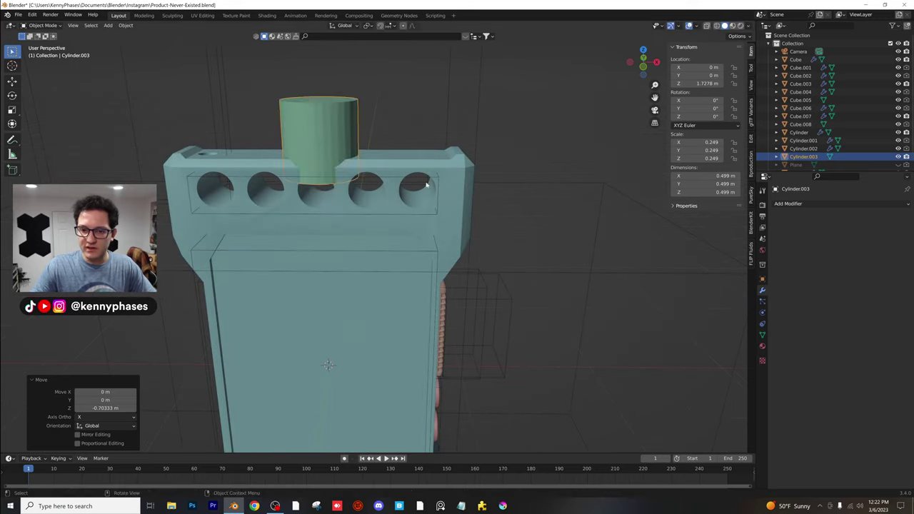
# Resize the cylinder to about 0.26 m across and 0.11 m tall, and lower it by about 0.064 m into the slab's top
pyautogui.press('s')
pyautogui.click(372, 163)
pyautogui.press('s')
pyautogui.press('z')
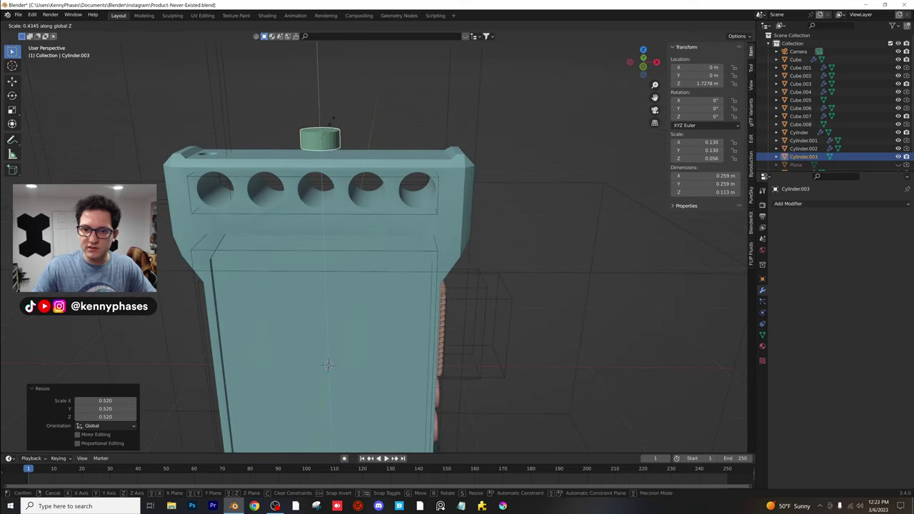
pyautogui.click(318, 43)
pyautogui.press('g')
pyautogui.press('z')
pyautogui.click(328, 144)
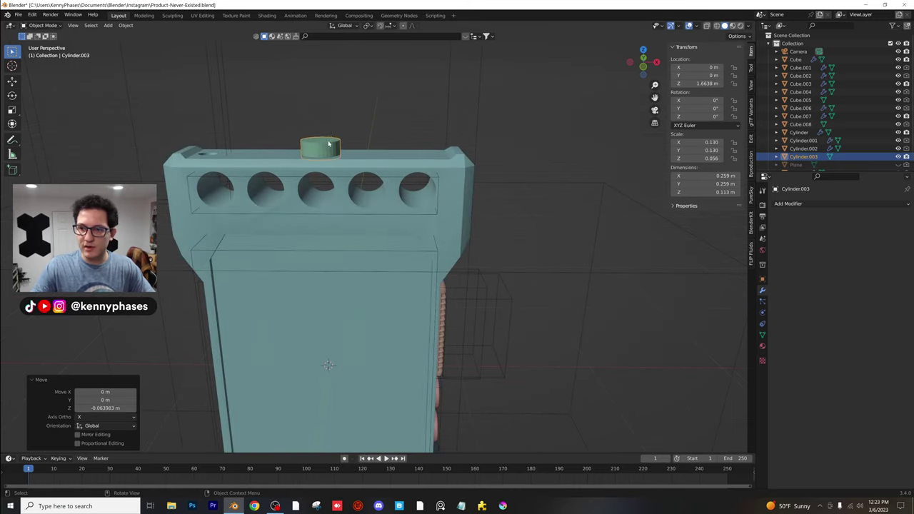
# Move the cylinder along X by about 0.643 m to the end of the slab's top and save the file
pyautogui.press('g')
pyautogui.press('x')
pyautogui.click(425, 153)
pyautogui.keyDown('shift'); pyautogui.moveTo(425, 154); pyautogui.dragTo(379, 281, button='middle'); pyautogui.keyUp('shift')
pyautogui.scroll(5, 379, 282)
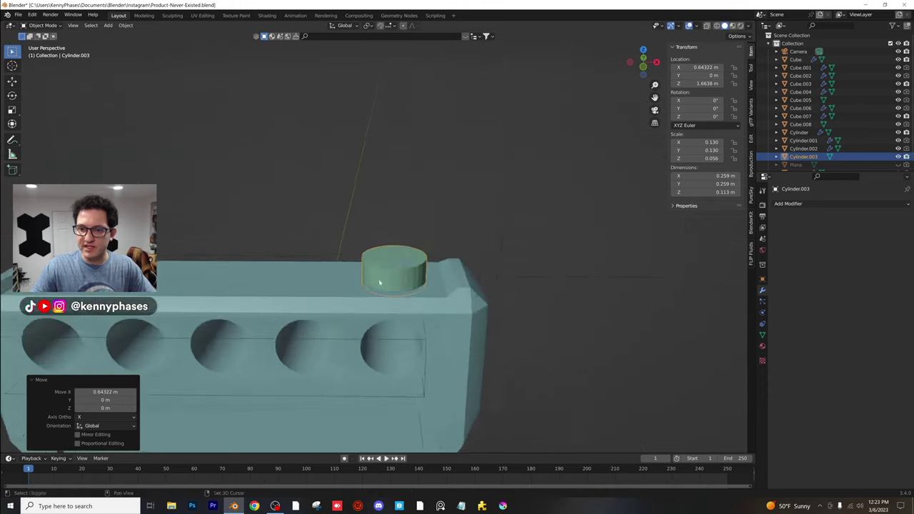
pyautogui.scroll(1, 404, 215)
pyautogui.keyDown('shift'); pyautogui.moveTo(424, 251); pyautogui.dragTo(446, 226, button='middle'); pyautogui.keyUp('shift')
pyautogui.hotkey('ctrl', 's')
# Add Bevel, Edge Split and Subdivision Surface modifiers to the small top cylinder
pyautogui.scroll(-2, 408, 221)
pyautogui.click(812, 205)
pyautogui.click(761, 233)
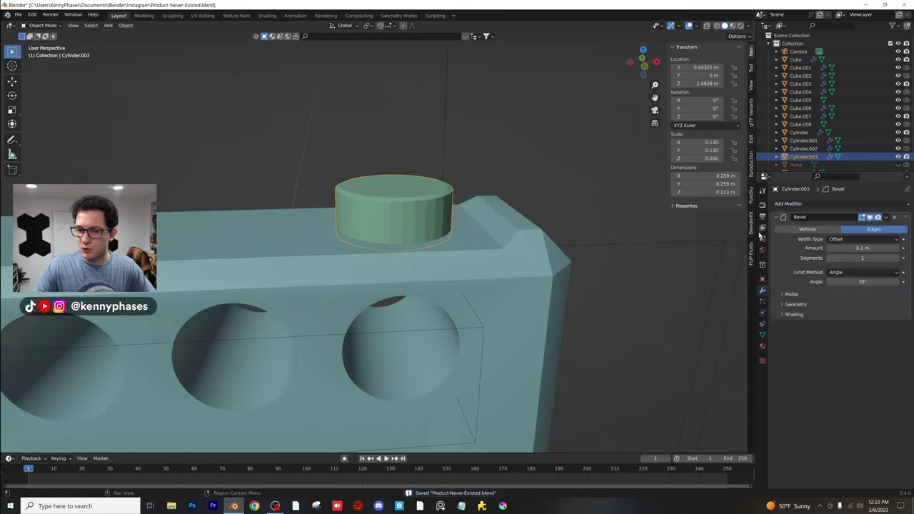
pyautogui.click(818, 205)
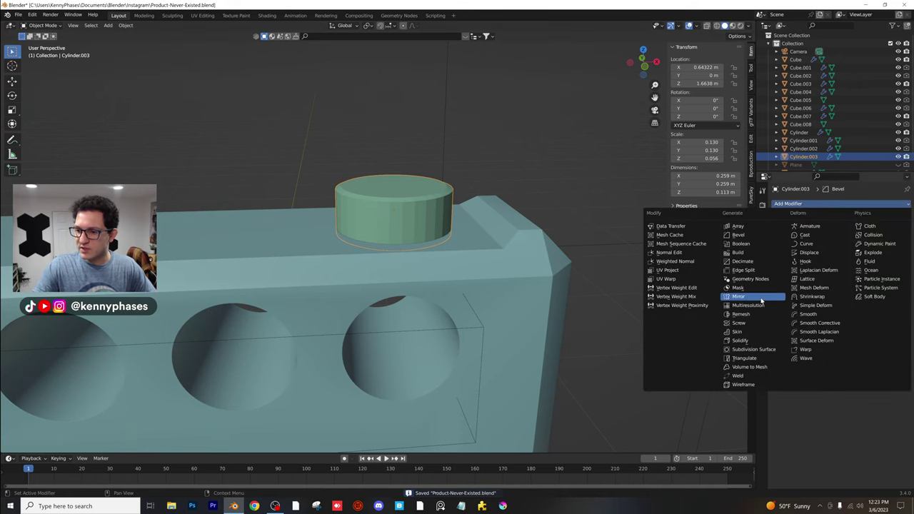
pyautogui.click(744, 270)
pyautogui.click(796, 206)
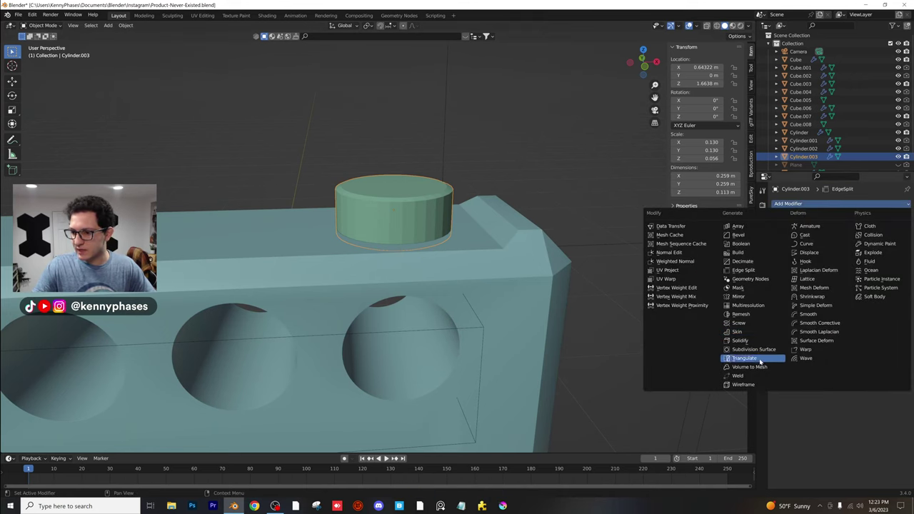
pyautogui.click(759, 351)
# Shade the top cylinder smooth with Auto Smooth at 30°
pyautogui.scroll(2, 469, 241)
pyautogui.scroll(3, 457, 221)
pyautogui.rightClick(444, 198)
pyautogui.click(444, 197)
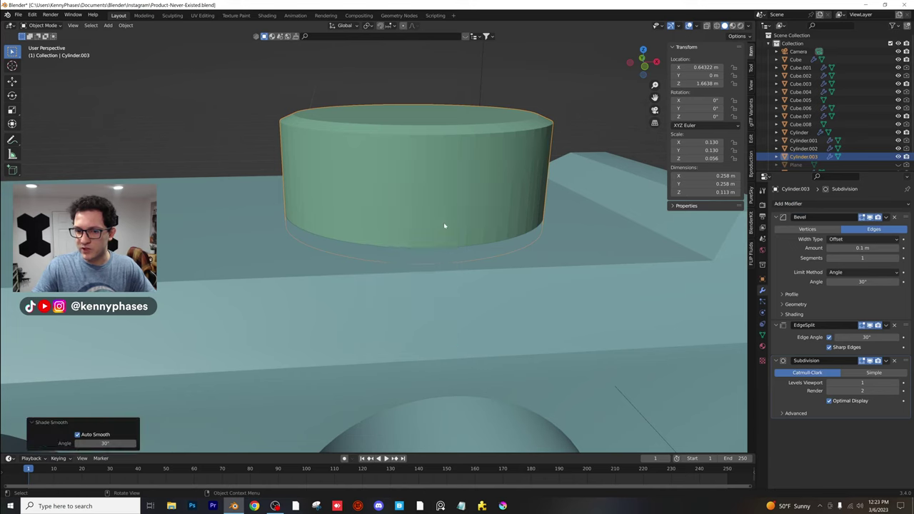
# Apply the scale of the small top cylinder and set its bevel amount to 0.009 m
pyautogui.scroll(-3, 445, 224)
pyautogui.click(126, 26)
pyautogui.moveTo(146, 67)
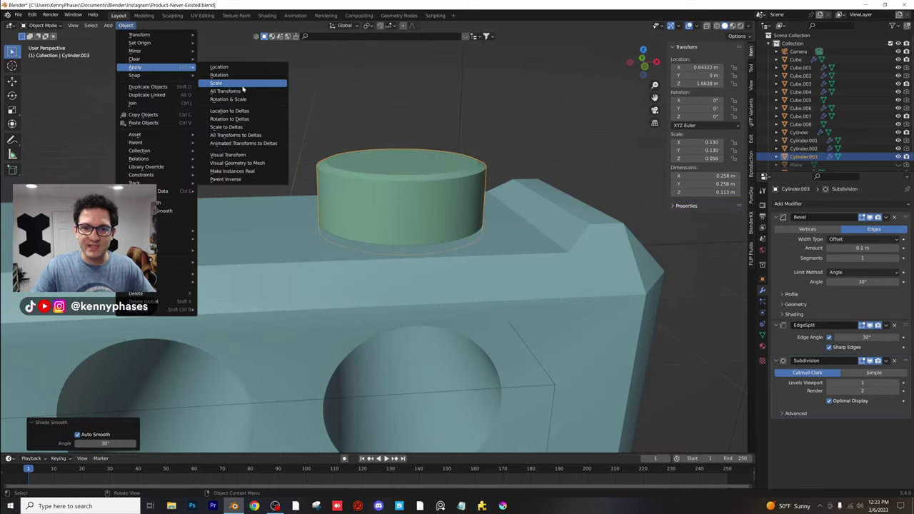
pyautogui.click(228, 86)
pyautogui.moveTo(863, 247); pyautogui.dragTo(816, 248)
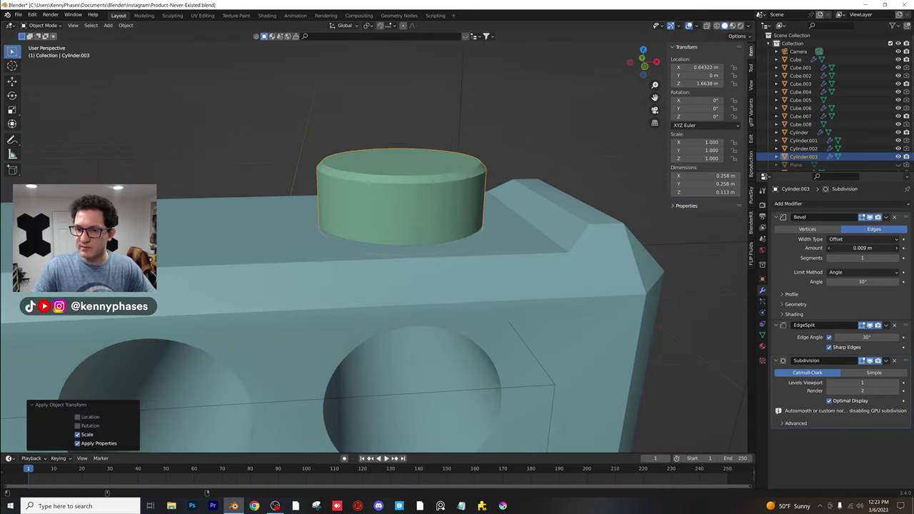
# Raise the top cylinder about 0.015 m along Z so its beveled base meets the slab's top surface
pyautogui.click(654, 74)
pyautogui.scroll(5, 418, 255)
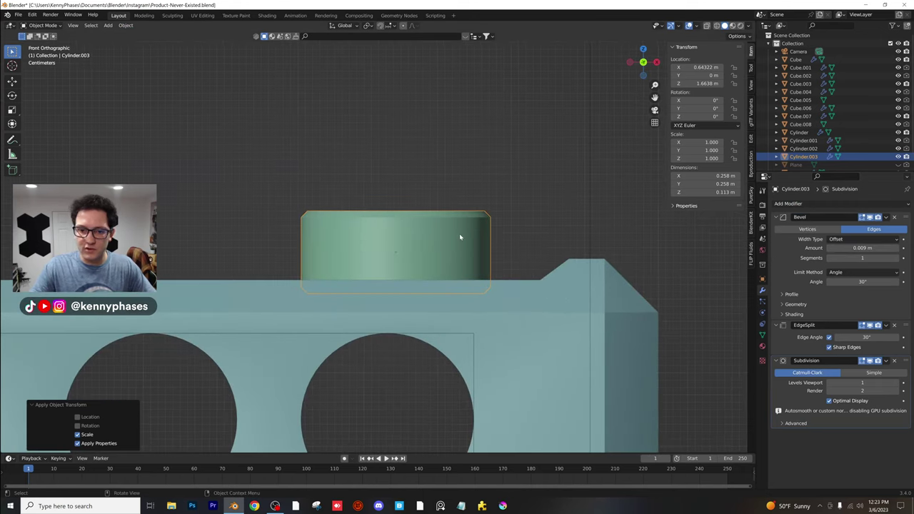
pyautogui.press('g')
pyautogui.press('z')
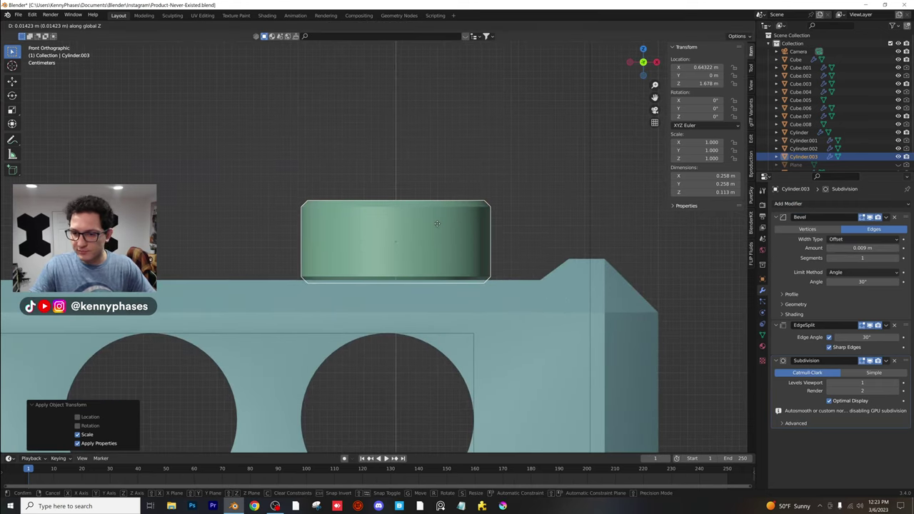
pyautogui.click(437, 223)
# Duplicate the top cylinder, raise the copy about 0.14 m along Z and scale it uniformly by about 0.597
pyautogui.moveTo(445, 230); pyautogui.dragTo(471, 259, button='middle')
pyautogui.press('KP_Decimal')
pyautogui.scroll(-2, 462, 257)
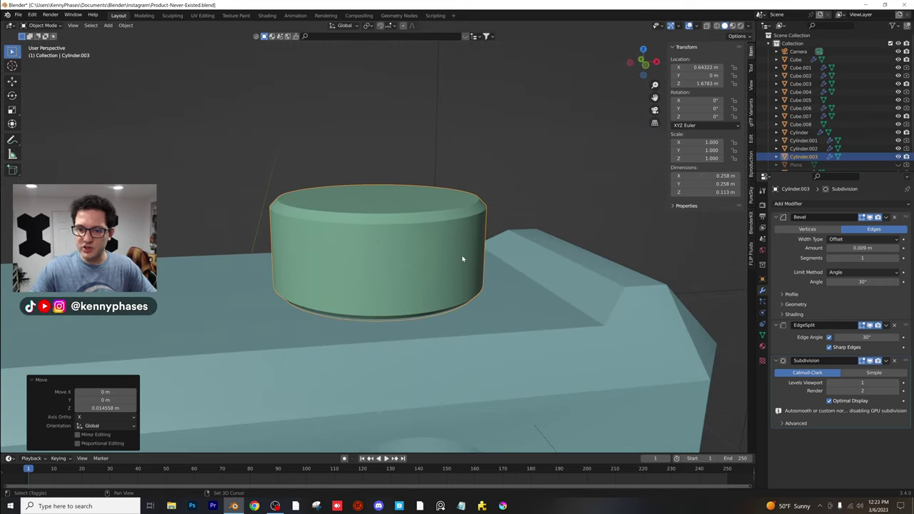
pyautogui.hotkey('shift', 'd')
pyautogui.rightClick(462, 259)
pyautogui.press('g')
pyautogui.press('z')
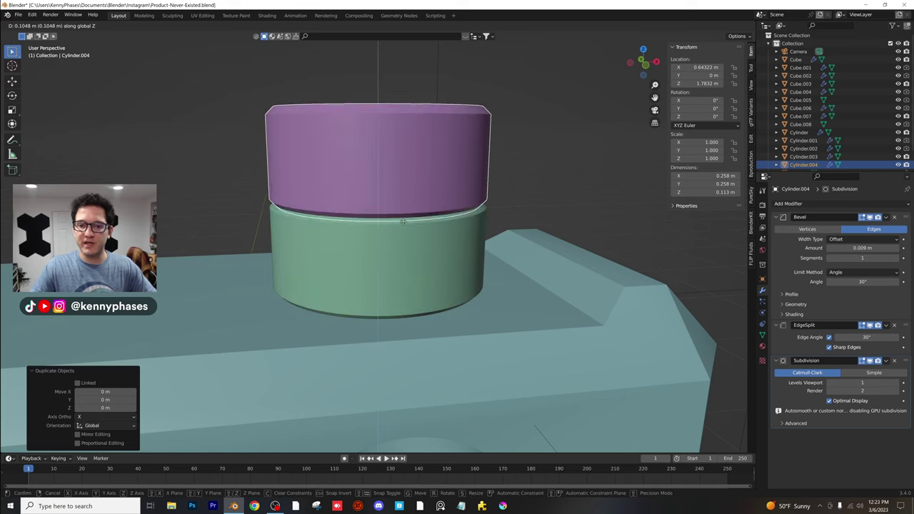
pyautogui.click(532, 147)
pyautogui.press('s')
pyautogui.click(445, 171)
# Stretch the copy along Z, enlarge it to about 0.207 m across and 0.211 m tall, and raise it about 0.015 m
pyautogui.scroll(-5, 428, 182)
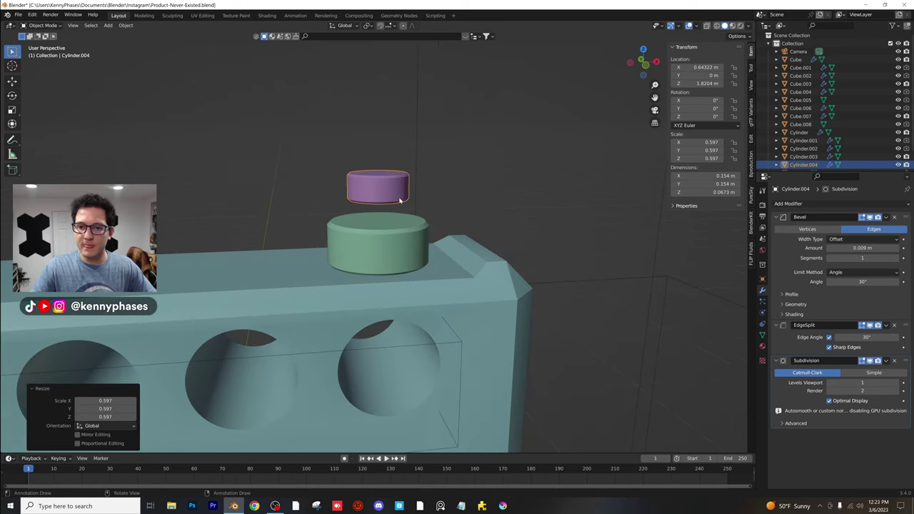
pyautogui.press('s')
pyautogui.press('z')
pyautogui.click(398, 175)
pyautogui.scroll(2, 398, 176)
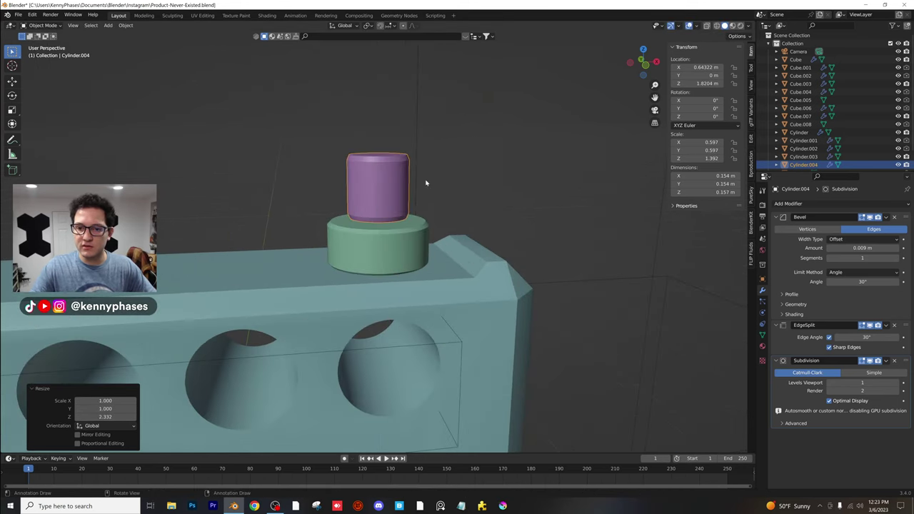
pyautogui.press('s')
pyautogui.click(445, 177)
pyautogui.press('g')
pyautogui.press('z')
pyautogui.click(420, 194)
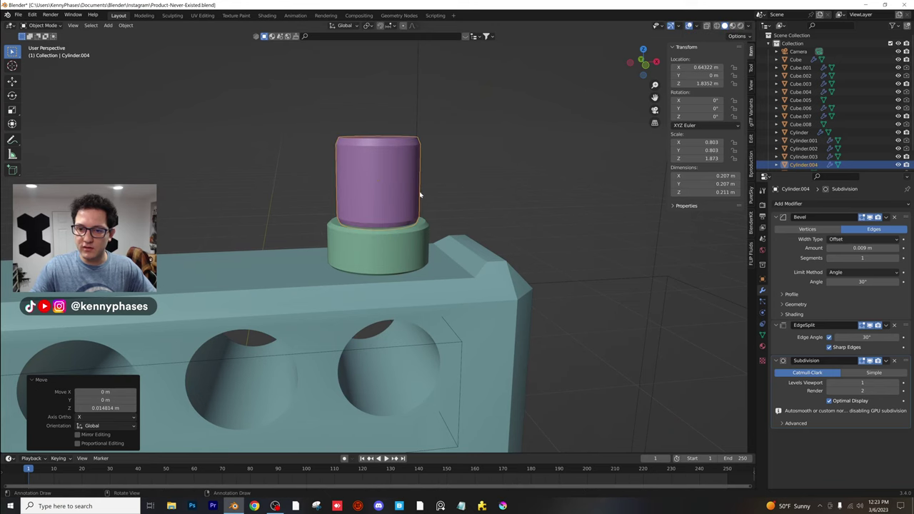
# Apply the upper cylinder's scale and raise it about 0.0035 m along Z onto the base cylinder
pyautogui.click(125, 25)
pyautogui.moveTo(178, 82)
pyautogui.click(228, 82)
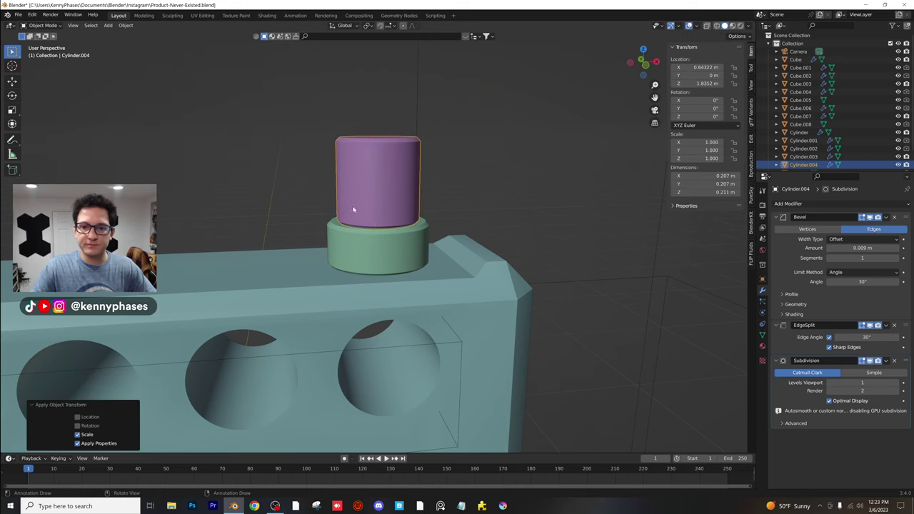
pyautogui.scroll(2, 457, 162)
pyautogui.click(649, 68)
pyautogui.scroll(2, 428, 157)
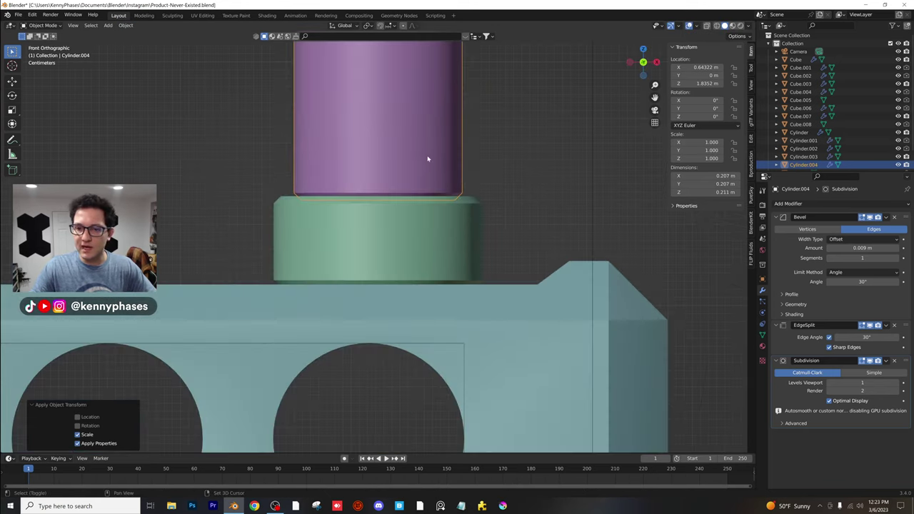
pyautogui.keyDown('shift'); pyautogui.moveTo(429, 157); pyautogui.dragTo(433, 261, button='middle'); pyautogui.keyUp('shift')
pyautogui.press('g')
pyautogui.press('z')
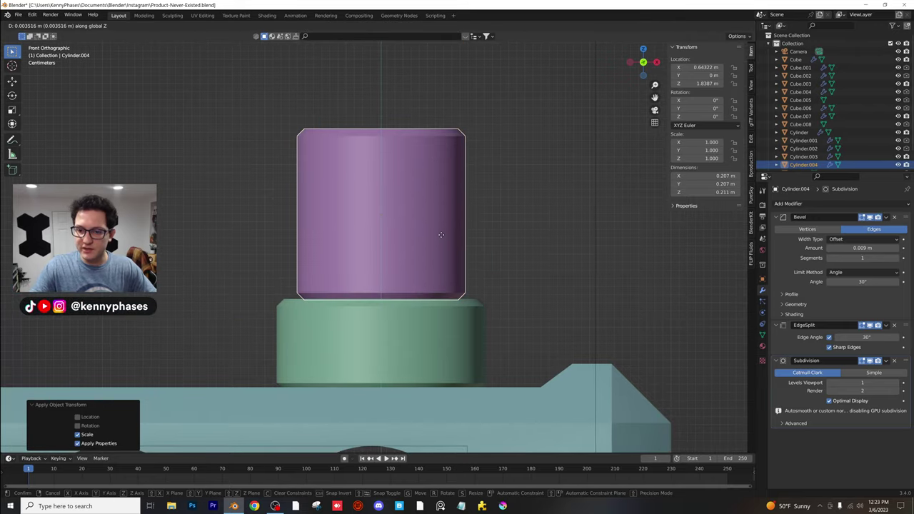
pyautogui.click(521, 249)
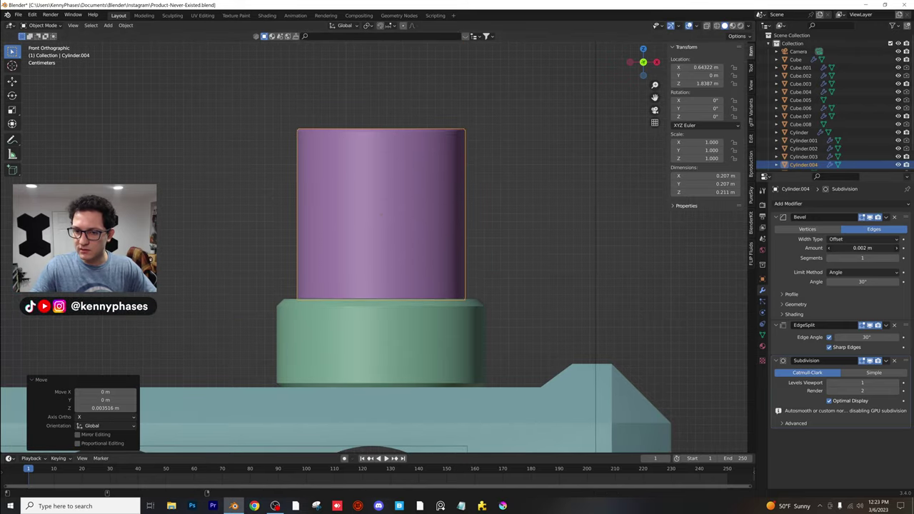
# Set the upper cylinder's bevel amount to 0.004 m and raise it about 0.0015 m along Z
pyautogui.press('g')
pyautogui.press('z')
pyautogui.click(500, 221)
# Duplicate the upper cylinder about 0.23 m up along Z and scale the copy uniformly by about 0.477
pyautogui.scroll(-5, 466, 251)
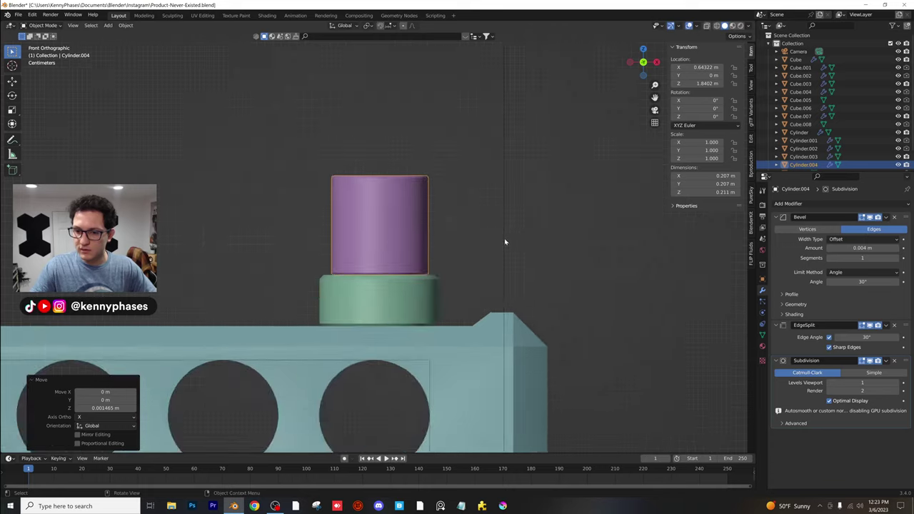
pyautogui.hotkey('shift', 'd')
pyautogui.press('z')
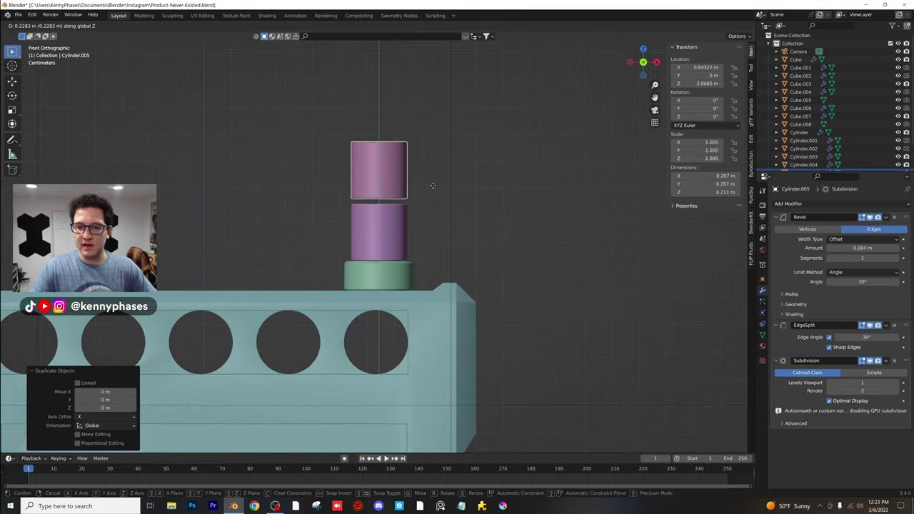
pyautogui.click(418, 179)
pyautogui.press('s')
pyautogui.click(408, 169)
# Stretch the new cylinder along Z into a rod about 0.77 m tall and raise it about 0.257 m onto the cylinder below
pyautogui.scroll(-8, 422, 205)
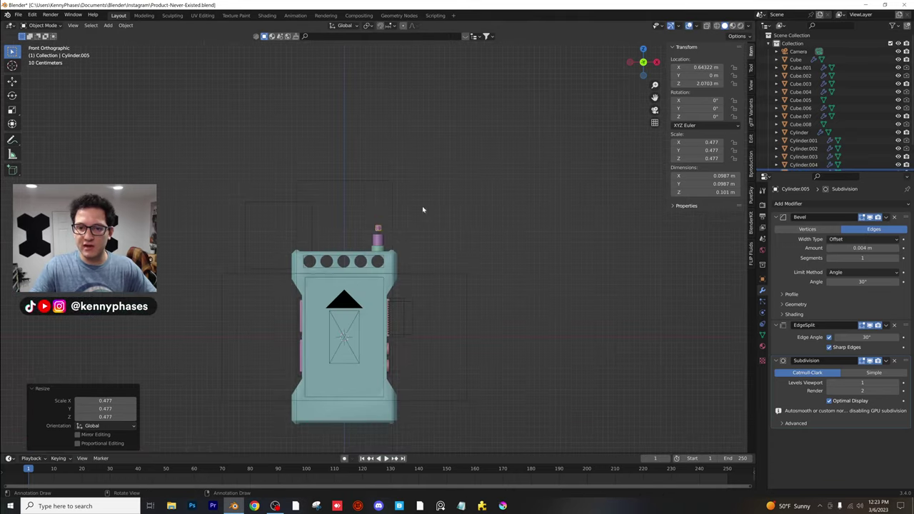
pyautogui.press('s')
pyautogui.press('z')
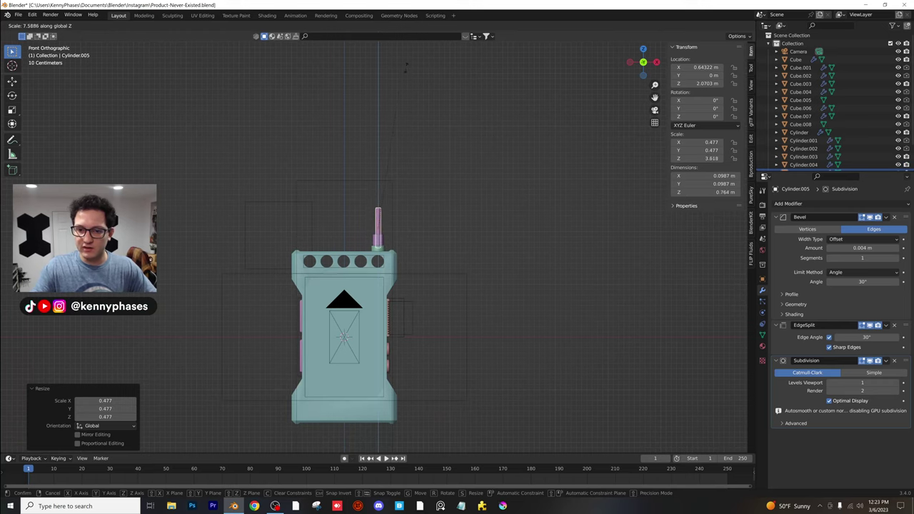
pyautogui.click(407, 67)
pyautogui.press('g')
pyautogui.press('z')
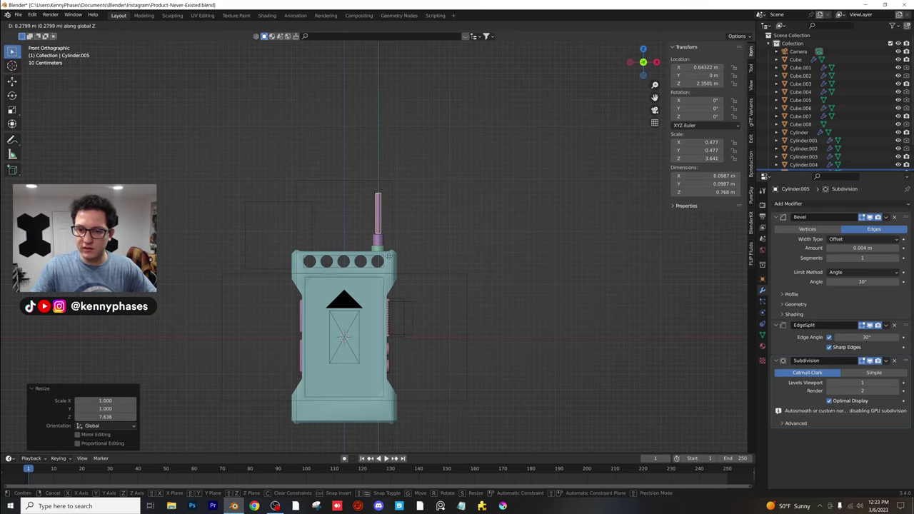
pyautogui.click(389, 256)
# Apply the rod's scale and raise it about 0.0018 m along Z to seat its base on the cylinder below
pyautogui.scroll(12, 391, 261)
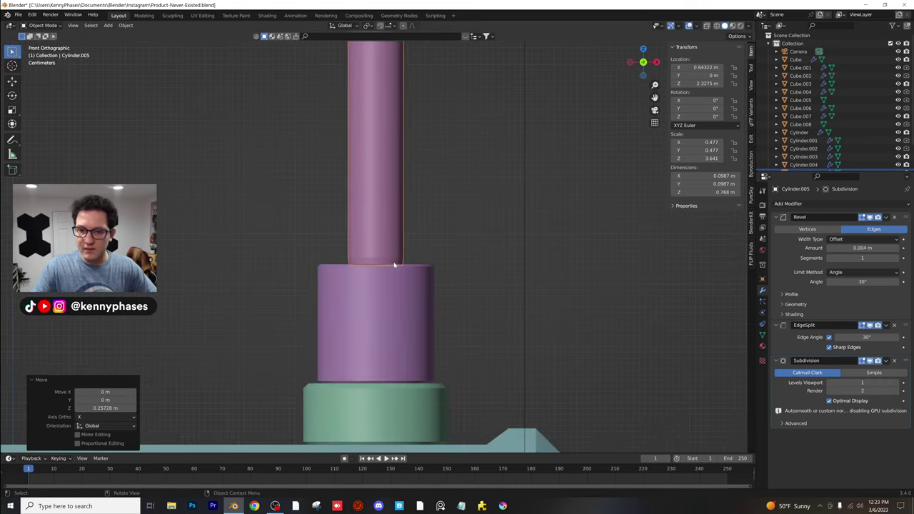
pyautogui.click(126, 25)
pyautogui.moveTo(172, 75)
pyautogui.click(237, 90)
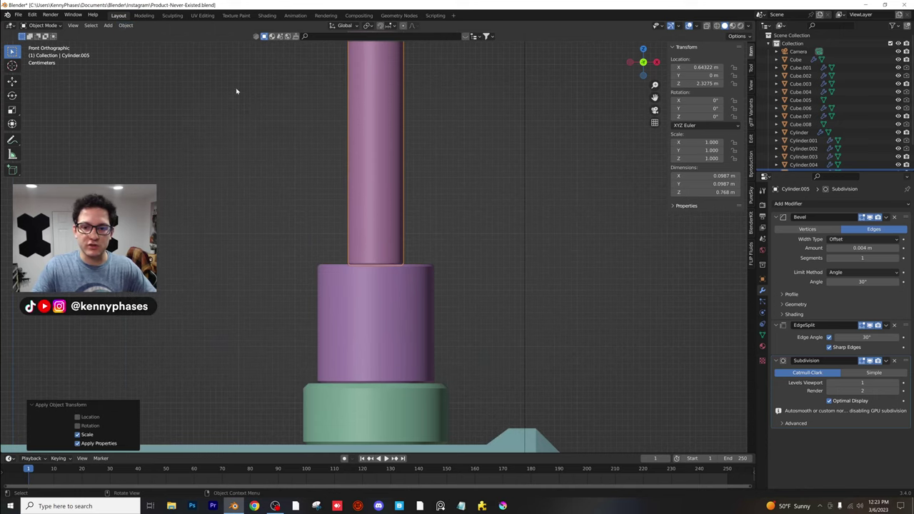
pyautogui.scroll(4, 449, 263)
pyautogui.press('g')
pyautogui.press('z')
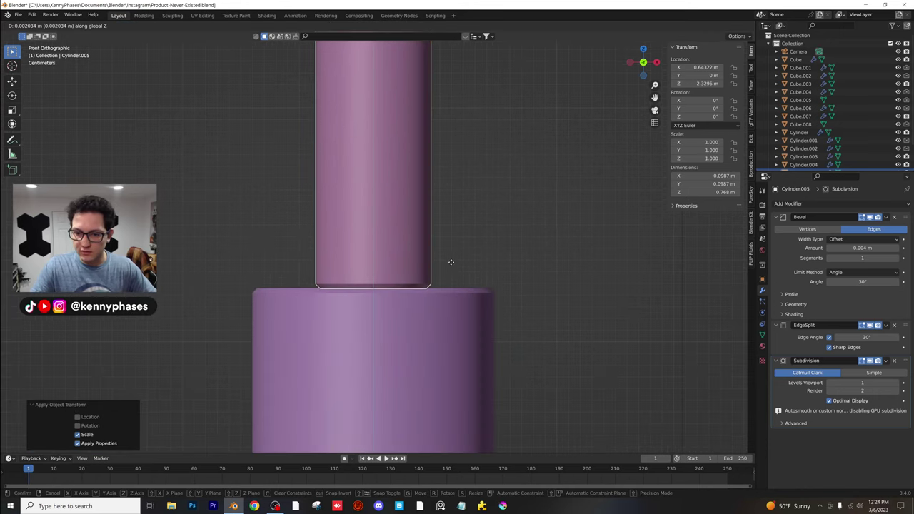
pyautogui.click(451, 262)
pyautogui.scroll(-10, 446, 274)
pyautogui.moveTo(444, 278); pyautogui.dragTo(447, 305, button='middle')
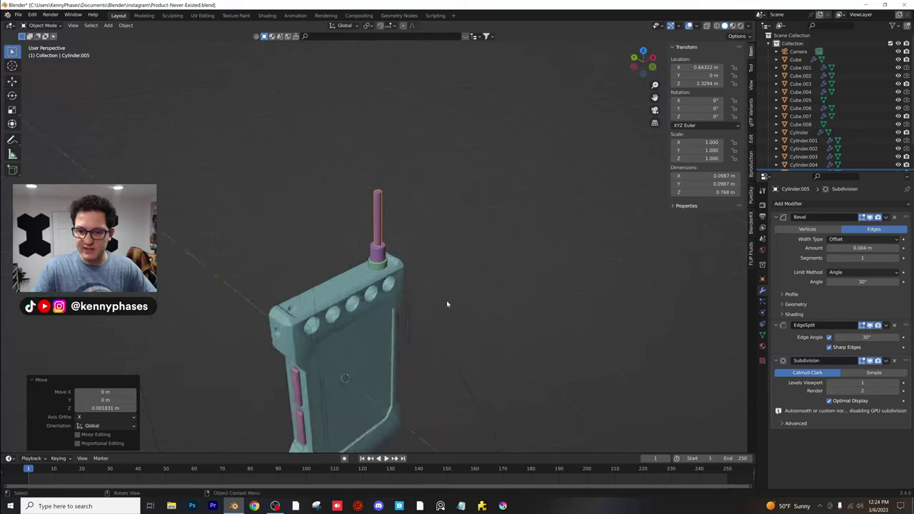
pyautogui.scroll(6, 421, 222)
pyautogui.moveTo(421, 222); pyautogui.dragTo(383, 272, button='middle')
pyautogui.scroll(-3, 421, 289)
pyautogui.scroll(4, 401, 300)
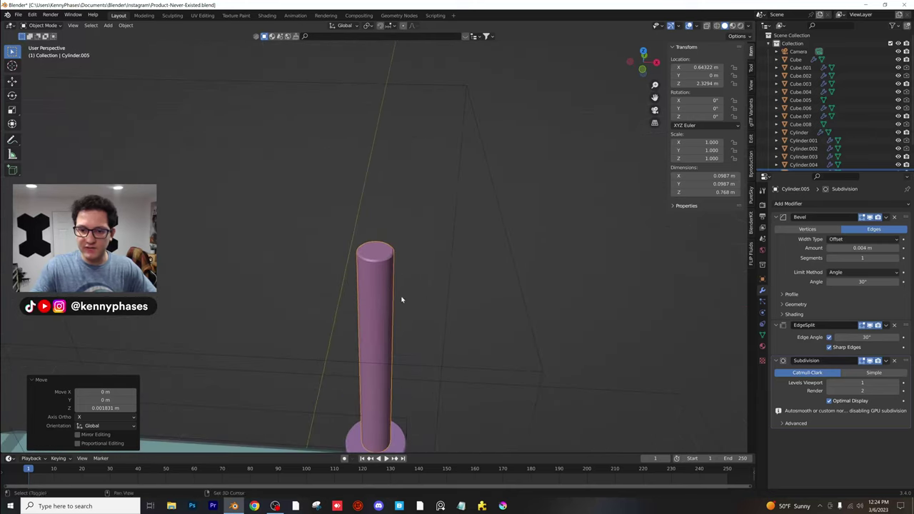
pyautogui.click(107, 25)
pyautogui.moveTo(120, 34)
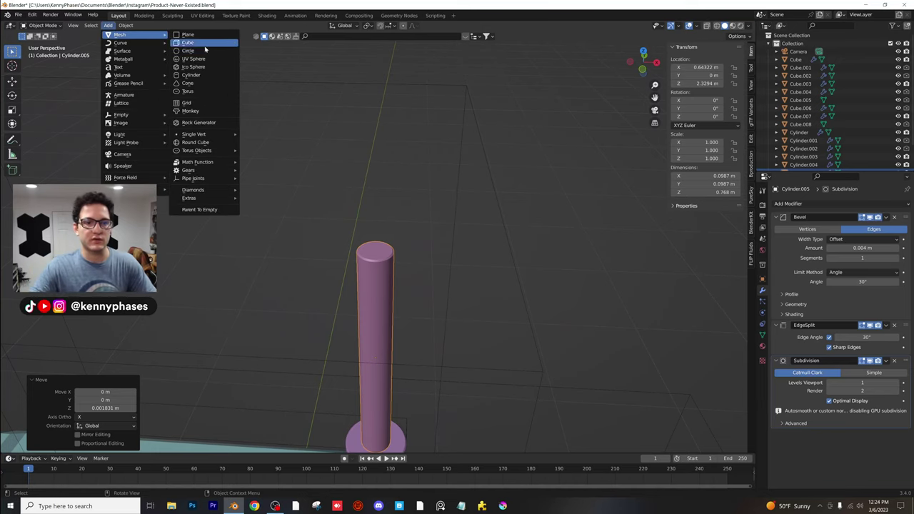
pyautogui.click(205, 68)
pyautogui.scroll(-4, 357, 286)
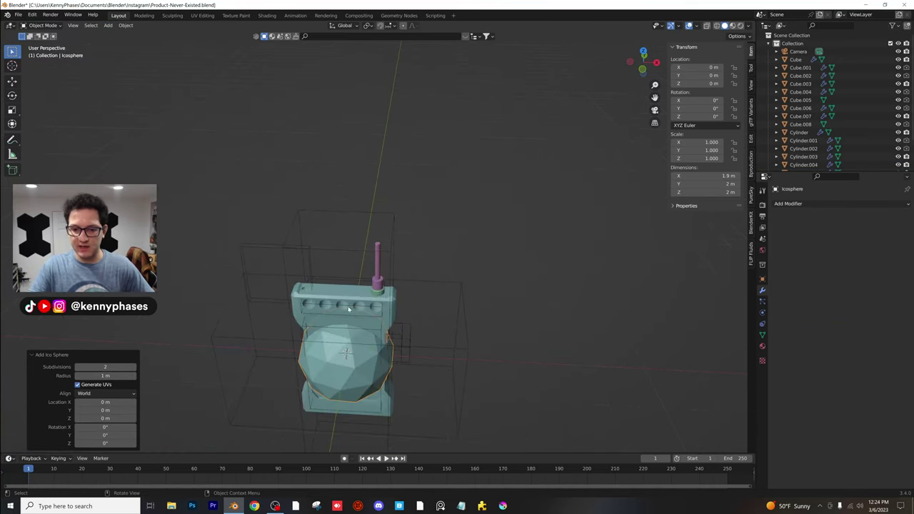
pyautogui.moveTo(360, 290); pyautogui.dragTo(366, 296, button='middle')
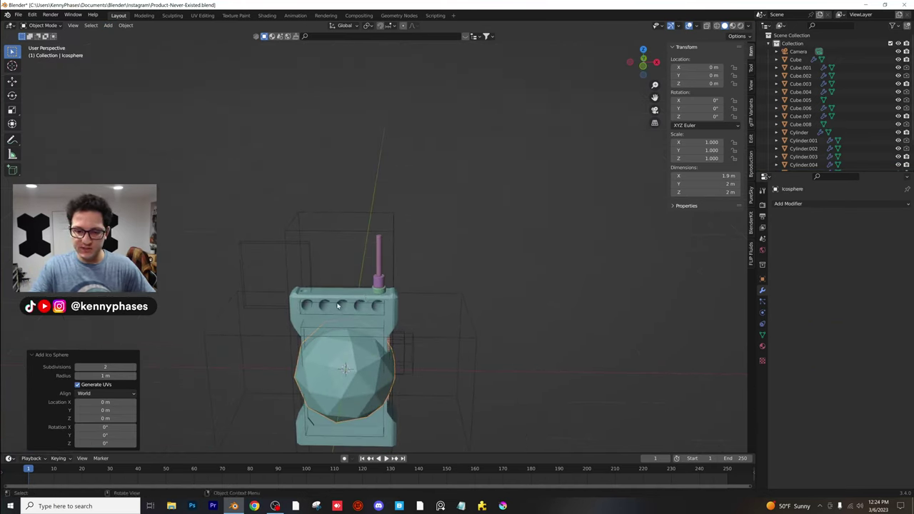
pyautogui.click(357, 352)
# Add a Round Cube, increase its radius until it forms a full sphere, and shade it smooth with Auto Smooth at 30°
pyautogui.click(107, 25)
pyautogui.moveTo(120, 34)
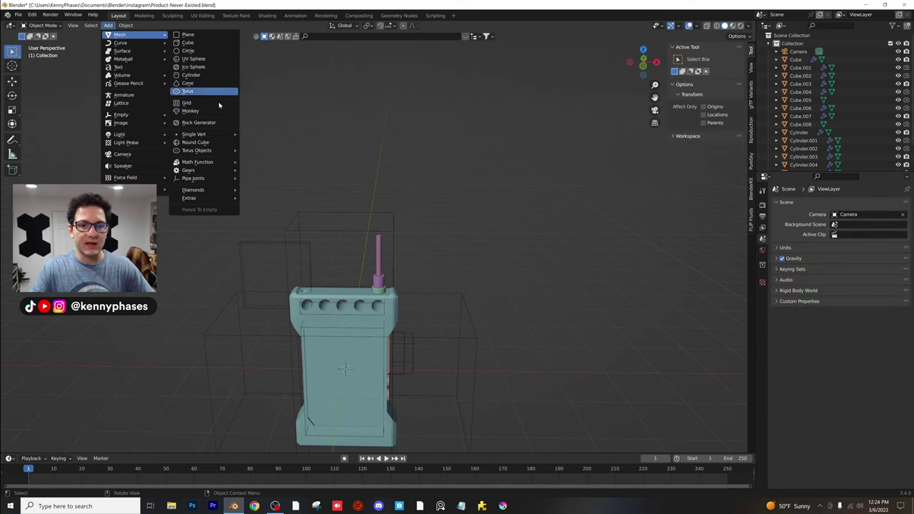
pyautogui.click(212, 146)
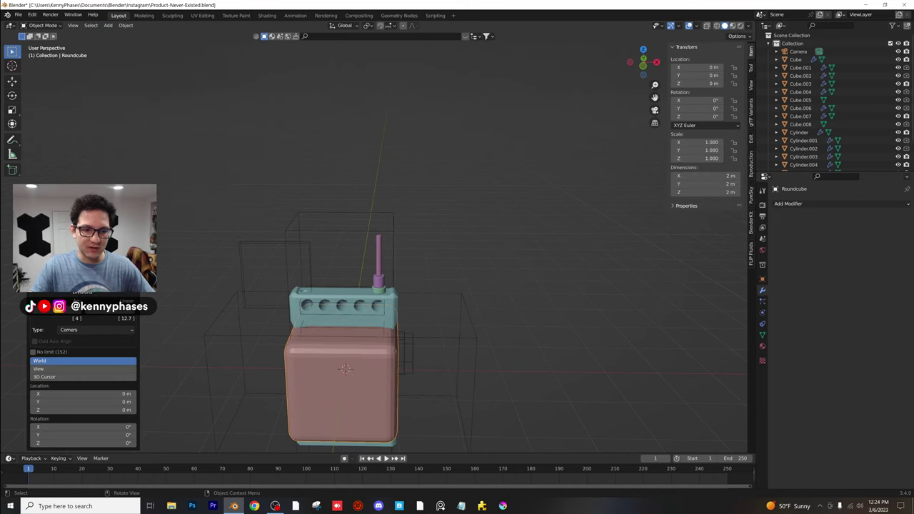
pyautogui.moveTo(83, 246); pyautogui.dragTo(136, 246)
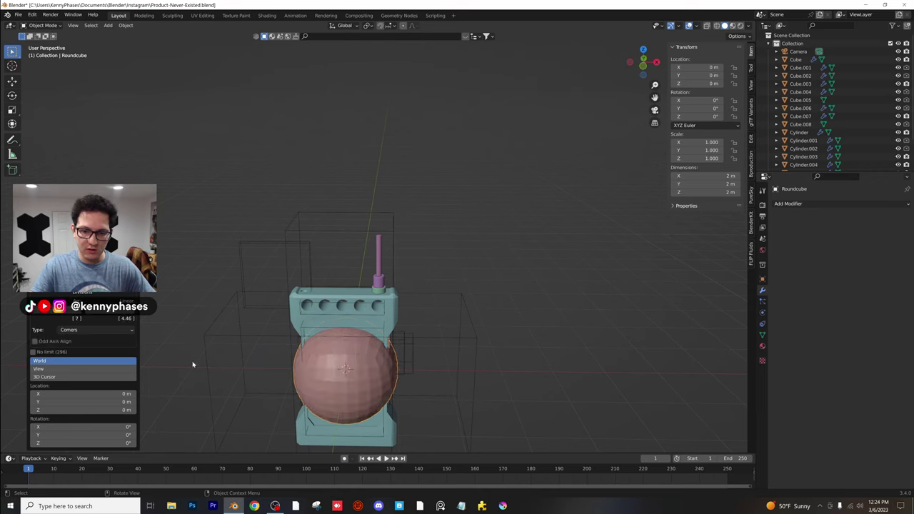
pyautogui.rightClick(340, 381)
pyautogui.click(318, 343)
# Raise the sphere along Z, scale it by about 0.227, and move it over the rod's tip at about X 0.643 m, Z 2.756 m
pyautogui.scroll(-2, 449, 406)
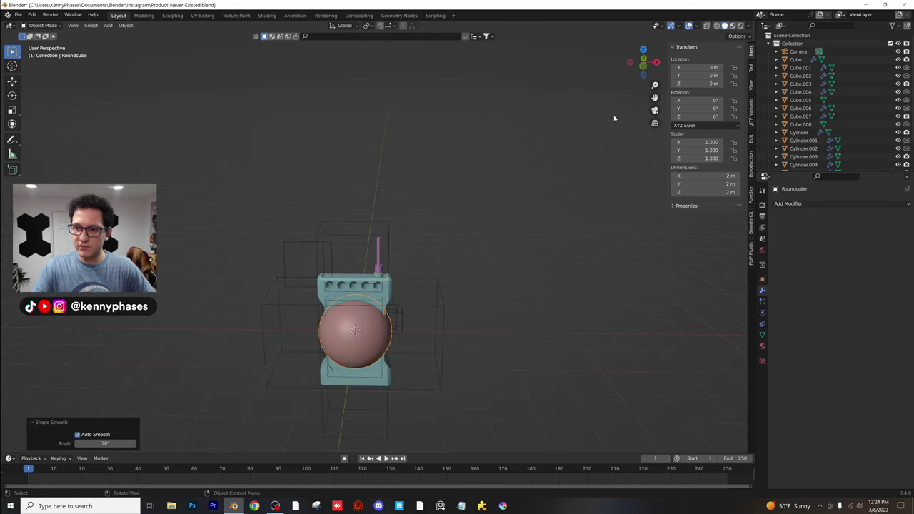
pyautogui.click(645, 68)
pyautogui.press('g')
pyautogui.press('z')
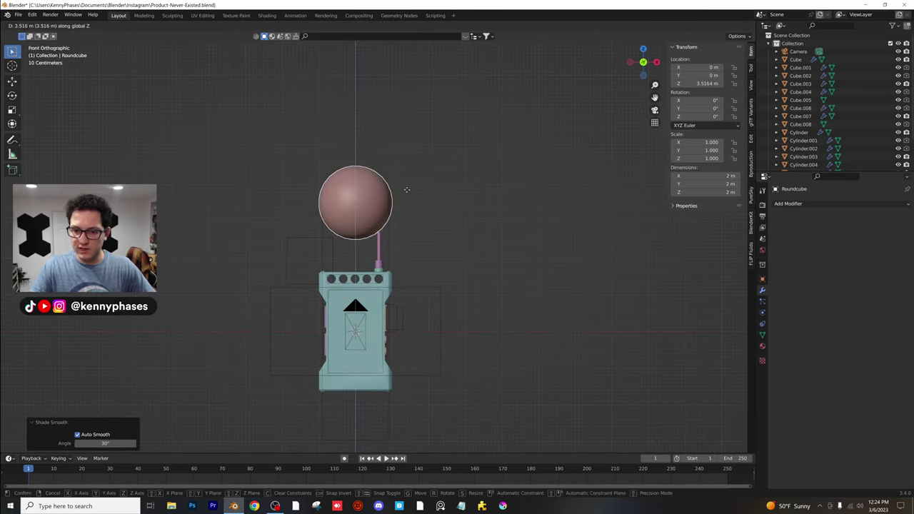
pyautogui.click(406, 189)
pyautogui.press('s')
pyautogui.click(373, 193)
pyautogui.press('g')
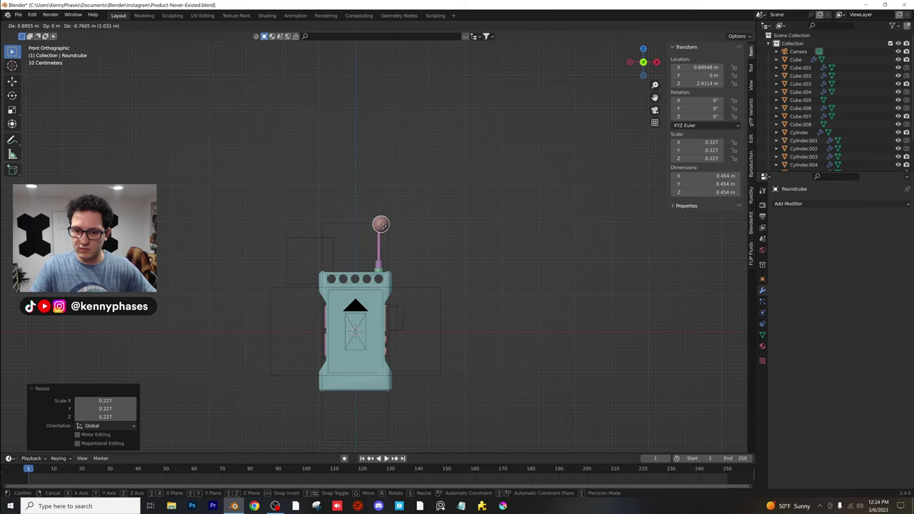
pyautogui.click(379, 227)
# Shrink the sphere to about 0.148 m across at the tip of the rod
pyautogui.scroll(6, 436, 188)
pyautogui.press('s')
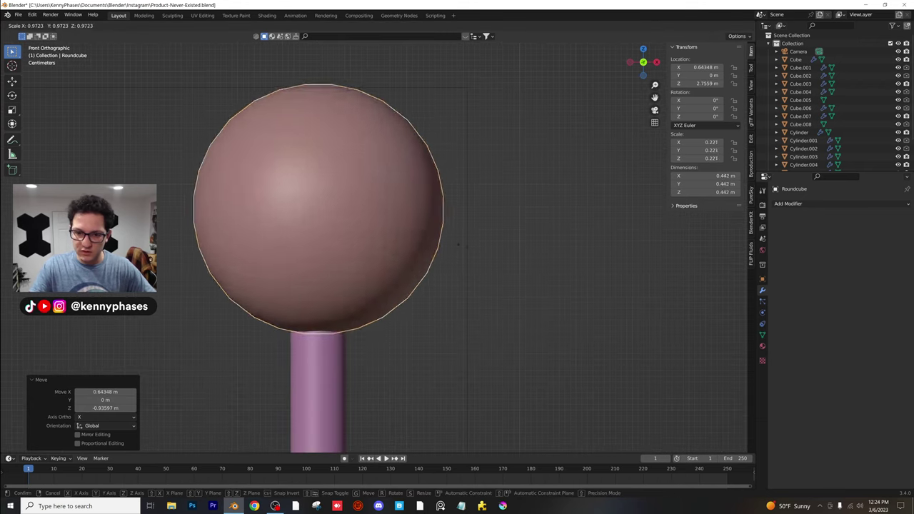
pyautogui.click(365, 232)
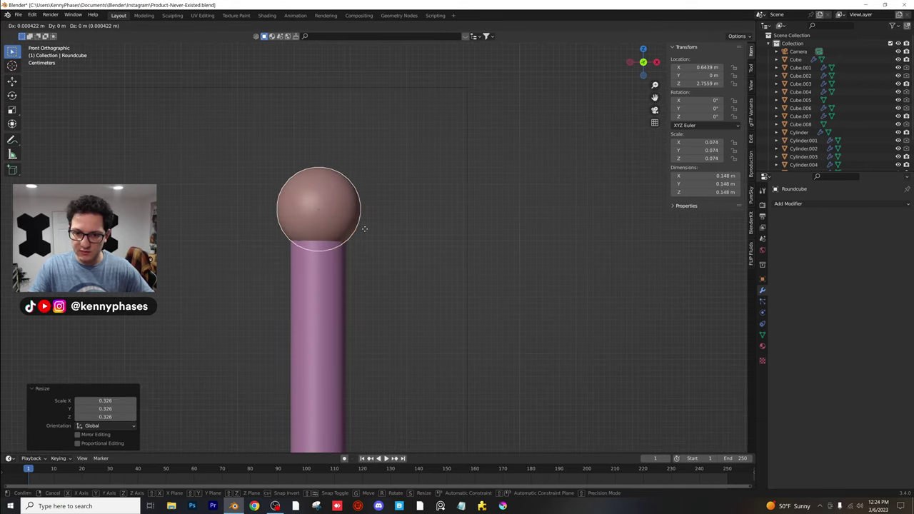
pyautogui.click(364, 228)
# Raise the sphere about 0.023 m along Z so that it sits on the rod's tip
pyautogui.moveTo(365, 235)
pyautogui.mouseDown(button='middle')
pyautogui.moveTo(372, 245)
pyautogui.moveTo(406, 247)
pyautogui.moveTo(376, 238)
pyautogui.mouseUp(button='middle')
pyautogui.scroll(3, 455, 266)
pyautogui.press('g')
pyautogui.press('z')
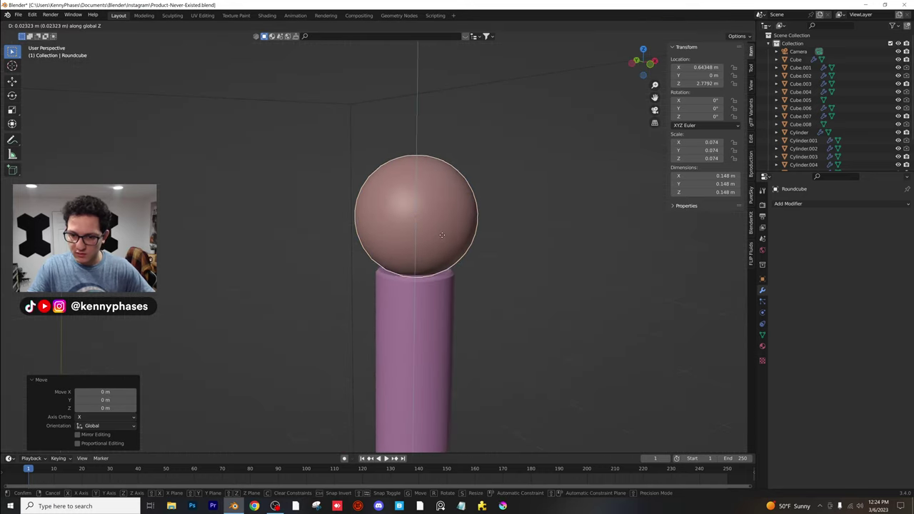
pyautogui.click(441, 239)
pyautogui.moveTo(441, 239); pyautogui.dragTo(422, 242, button='middle')
pyautogui.scroll(-10, 418, 254)
pyautogui.scroll(4, 372, 207)
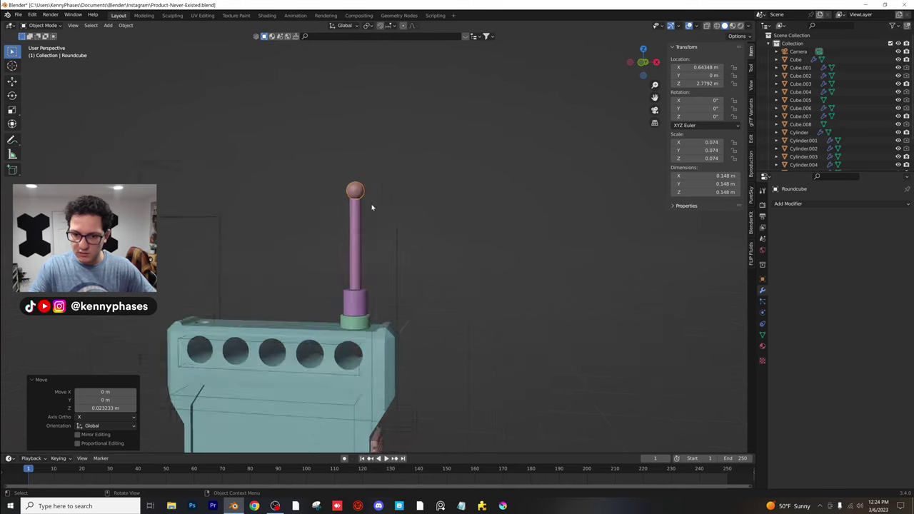
# Delete the sphere from the tip of the rod
pyautogui.keyDown('shift'); pyautogui.moveTo(371, 206); pyautogui.dragTo(428, 301, button='middle'); pyautogui.keyUp('shift')
pyautogui.scroll(5, 429, 302)
pyautogui.keyDown('shift'); pyautogui.moveTo(490, 300); pyautogui.dragTo(425, 206, button='middle'); pyautogui.keyUp('shift')
pyautogui.click(518, 261)
pyautogui.click(433, 215)
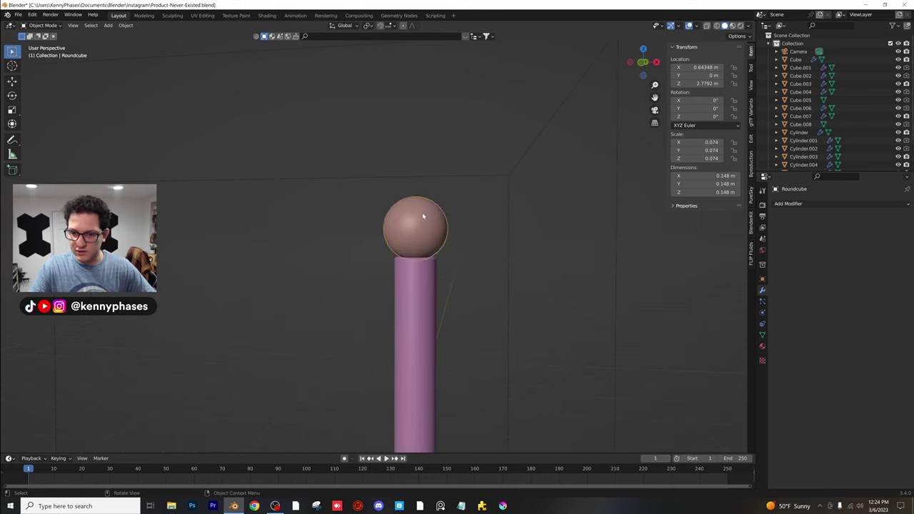
pyautogui.press('x')
pyautogui.click(428, 213)
# Duplicate the rod, shorten the copy along Z to about 0.194 m, and place it at the original rod's upper end
pyautogui.click(431, 278)
pyautogui.scroll(-2, 445, 322)
pyautogui.hotkey('shift', 'd')
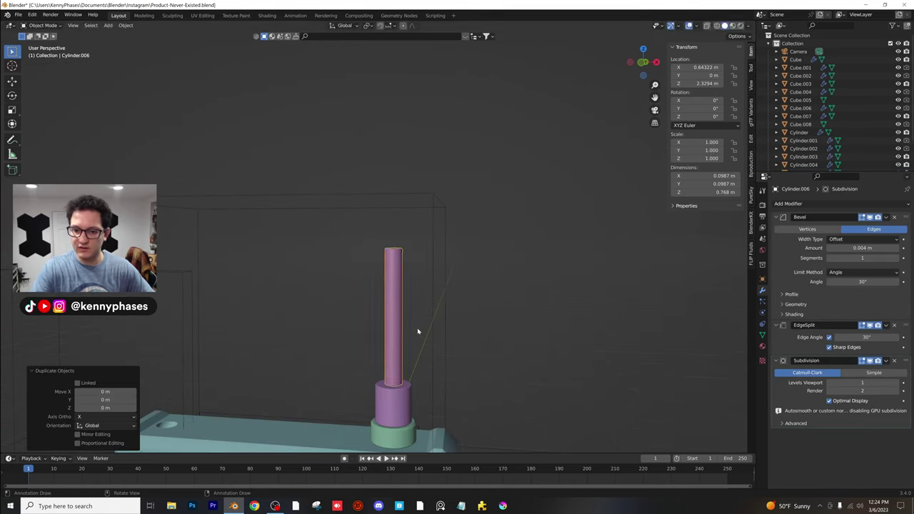
pyautogui.click(420, 174)
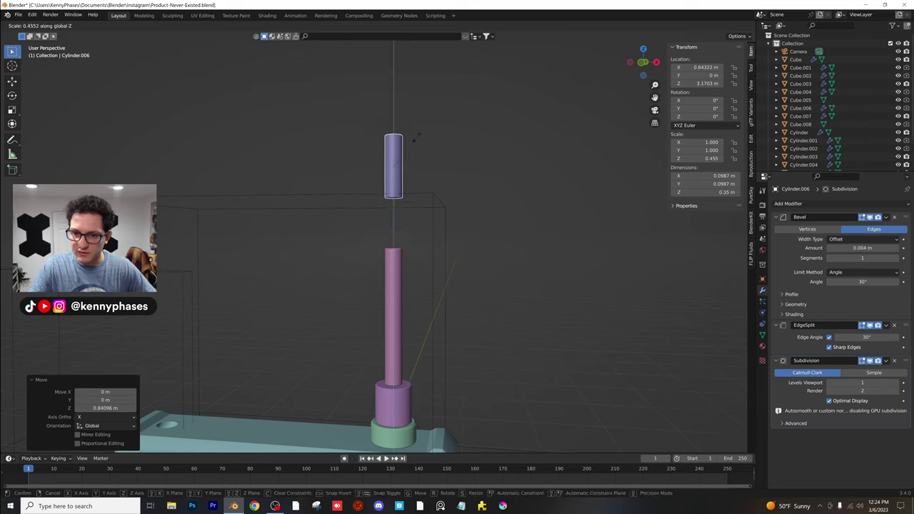
pyautogui.click(400, 150)
pyautogui.click(412, 214)
pyautogui.scroll(8, 429, 250)
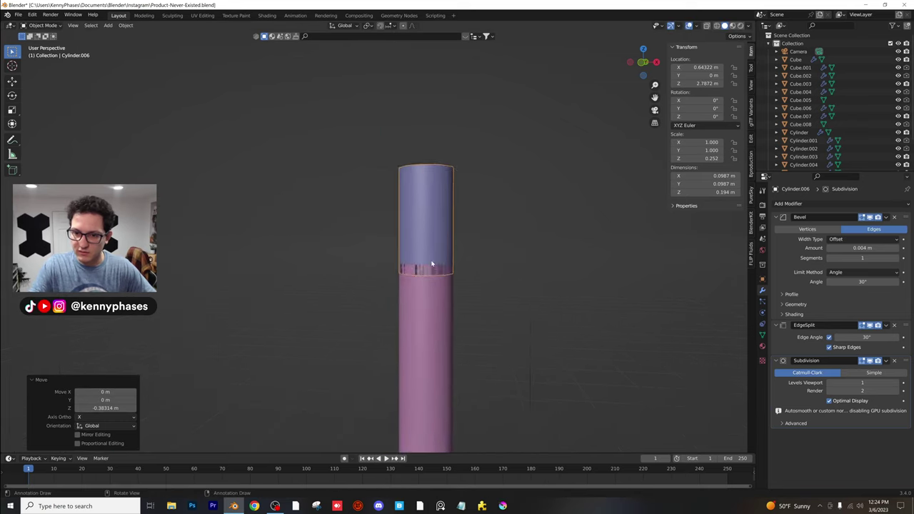
# Scale the cap cylinder by 1.135, shorten it along Z to about 0.107 m, and lower it about 0.021 m onto the rod
pyautogui.keyDown('shift'); pyautogui.moveTo(492, 203); pyautogui.dragTo(345, 207, button='middle'); pyautogui.keyUp('shift')
pyautogui.press('s')
pyautogui.click(395, 204)
pyautogui.press('s')
pyautogui.press('z')
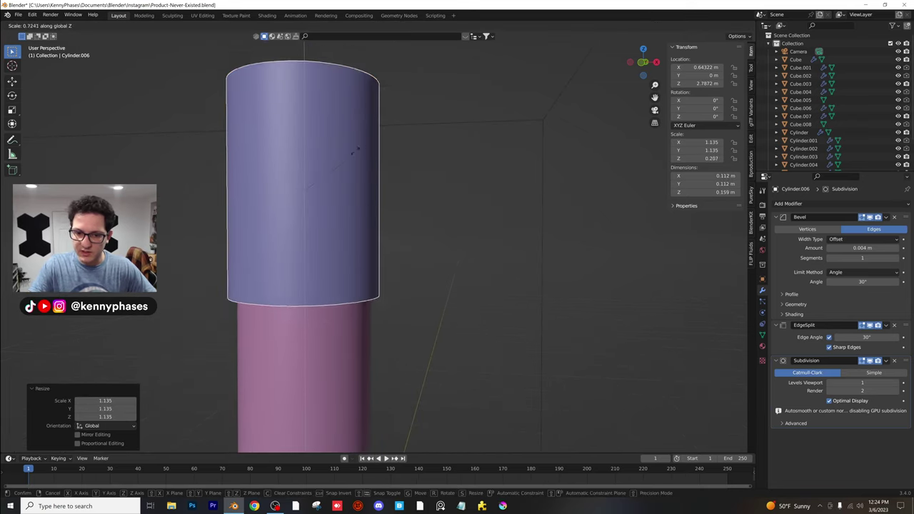
pyautogui.click(335, 159)
pyautogui.press('g')
pyautogui.press('z')
pyautogui.click(345, 187)
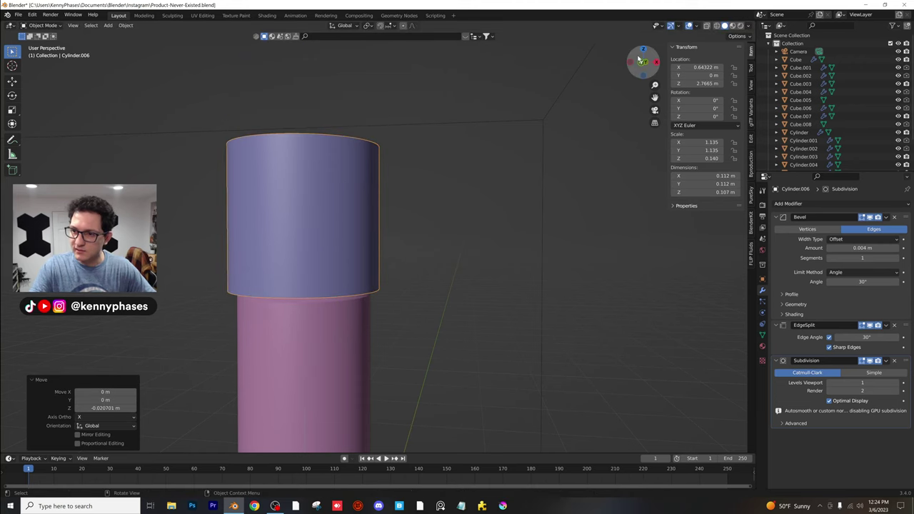
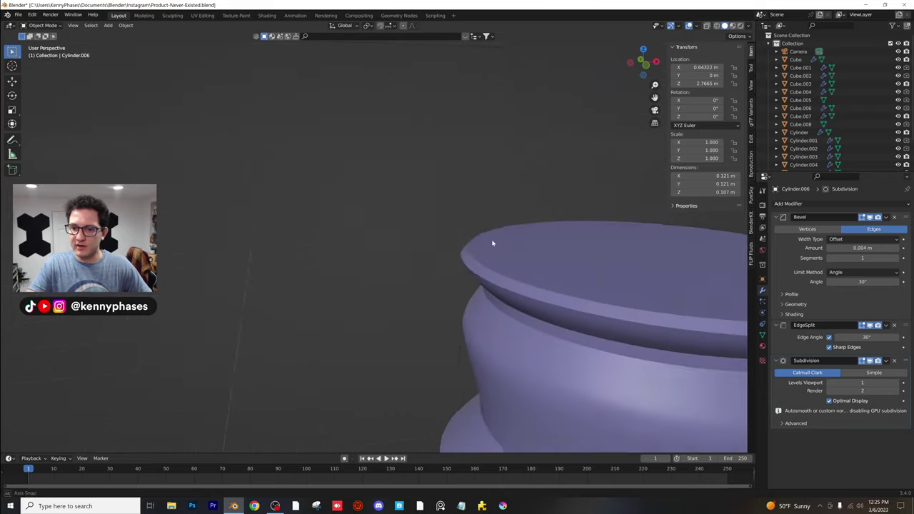
# Add an Array modifier to the ribbed cap with relative offset factors of 0 in X and 1 in Z
pyautogui.click(783, 217)
pyautogui.click(782, 227)
pyautogui.click(783, 237)
pyautogui.click(798, 203)
pyautogui.click(742, 228)
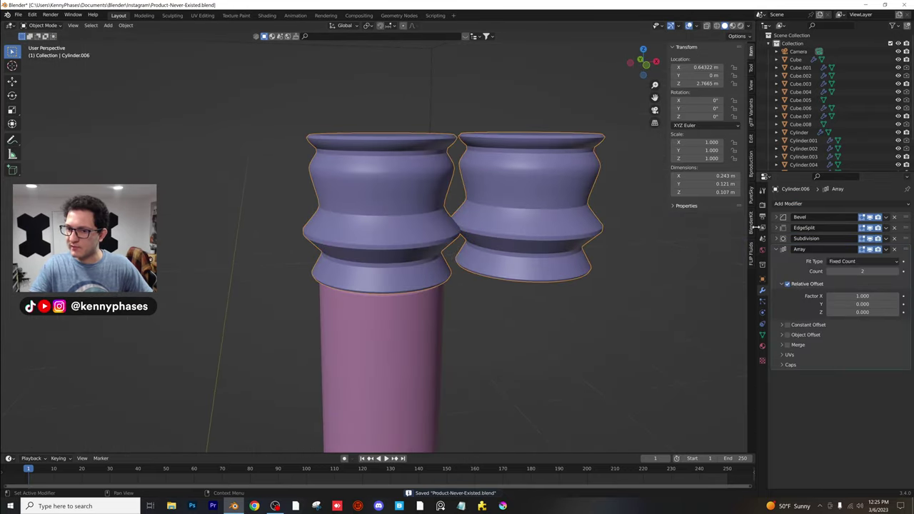
pyautogui.write('1')
pyautogui.press('Return')
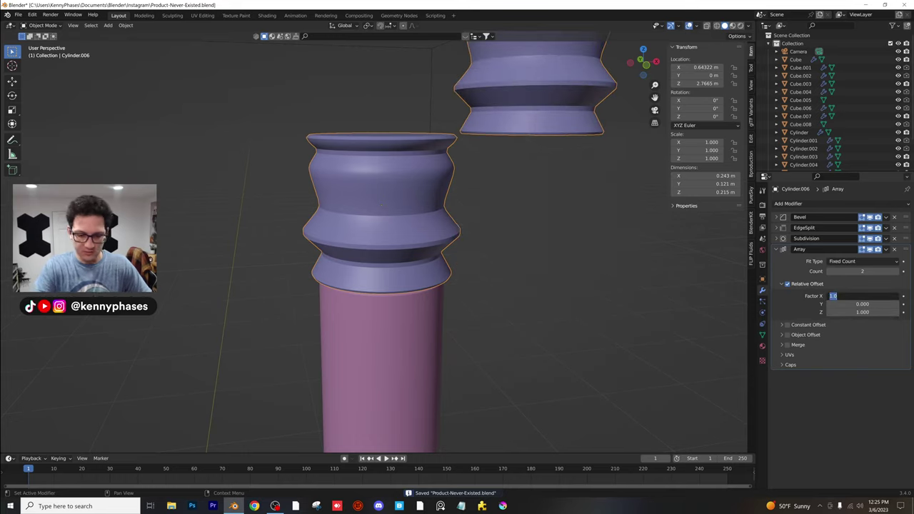
pyautogui.write('0')
pyautogui.press('Return')
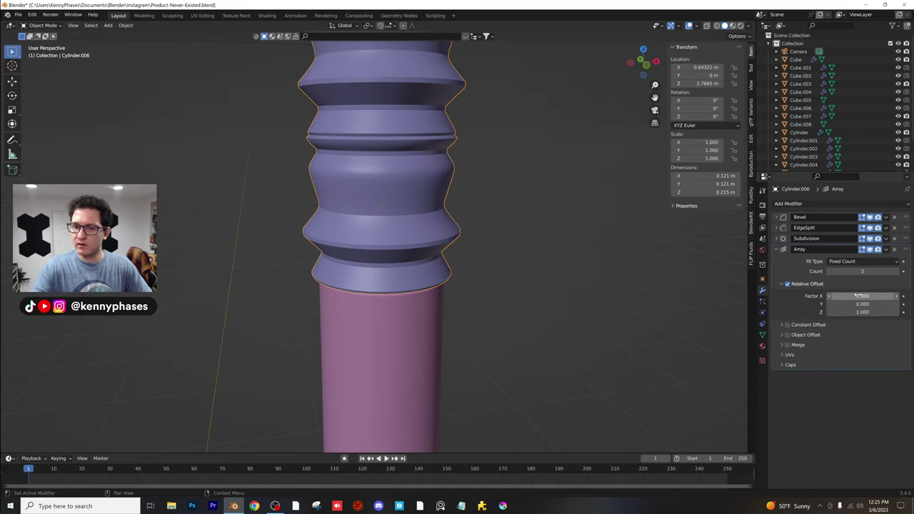
# Set the ribbed cap's array count to 3
pyautogui.scroll(-6, 510, 211)
pyautogui.moveTo(448, 213); pyautogui.dragTo(472, 225, button='middle')
pyautogui.scroll(3, 417, 208)
pyautogui.click(898, 271)
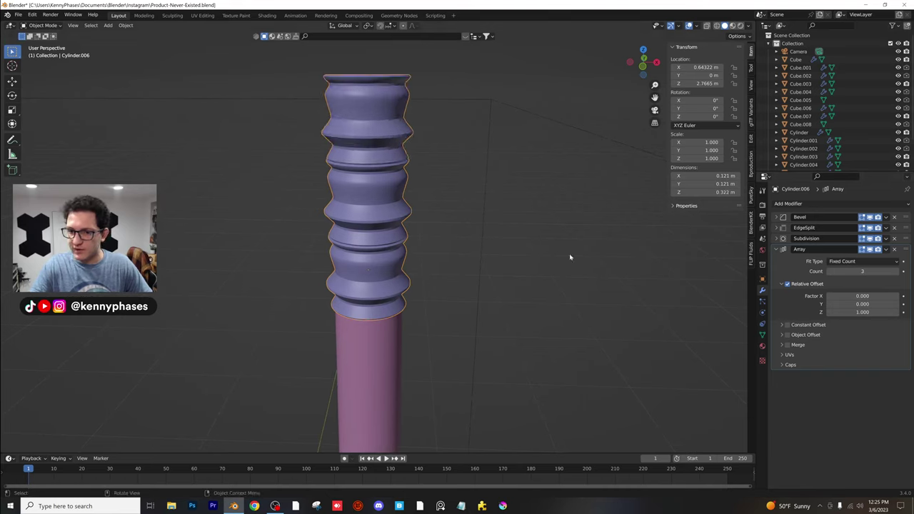
pyautogui.scroll(-4, 526, 255)
pyautogui.moveTo(526, 255); pyautogui.dragTo(519, 240, button='middle')
pyautogui.scroll(4, 438, 220)
# Edit the ribbed cap's mesh in front X-ray view and scale its widest edge ring down to 0.901
pyautogui.press('KP_Decimal')
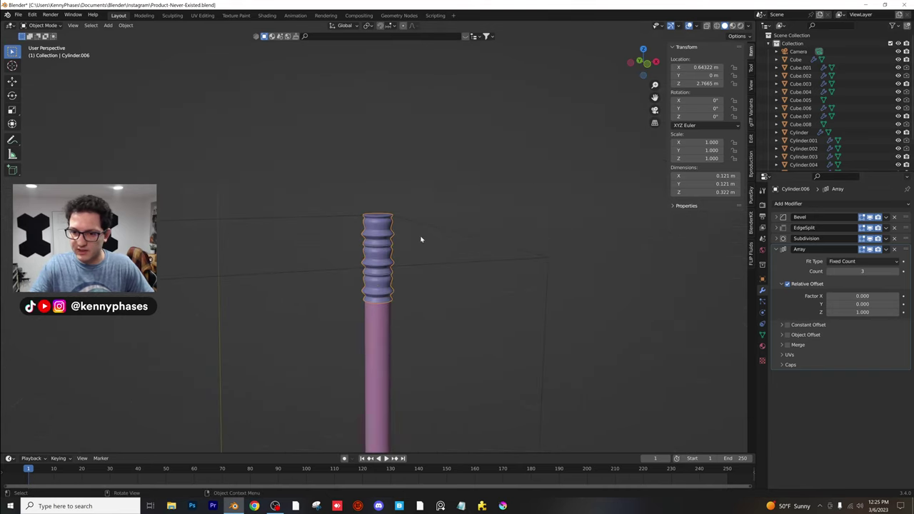
pyautogui.press('Tab')
pyautogui.scroll(3, 418, 215)
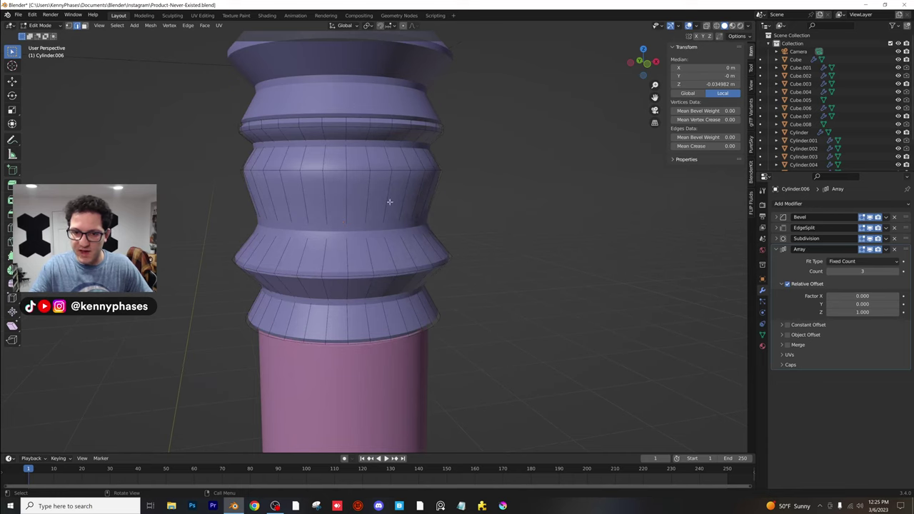
pyautogui.click(646, 63)
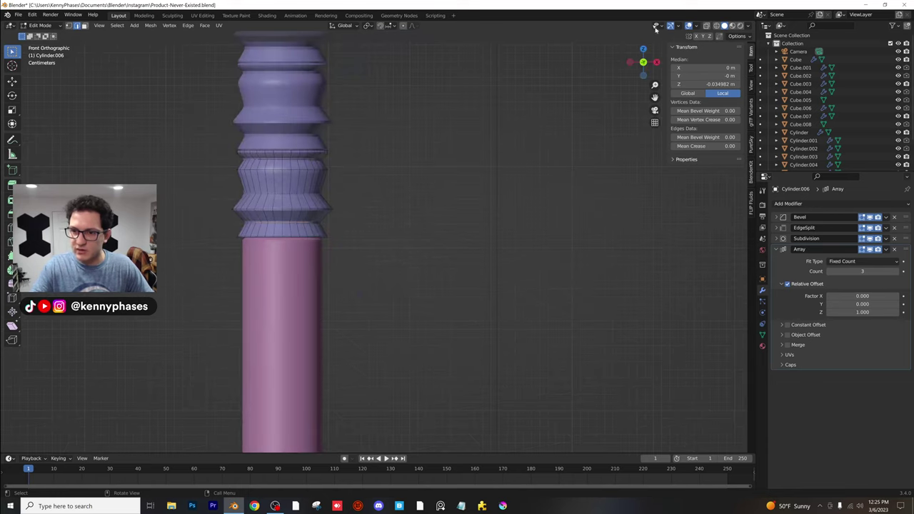
pyautogui.click(706, 26)
pyautogui.scroll(3, 438, 271)
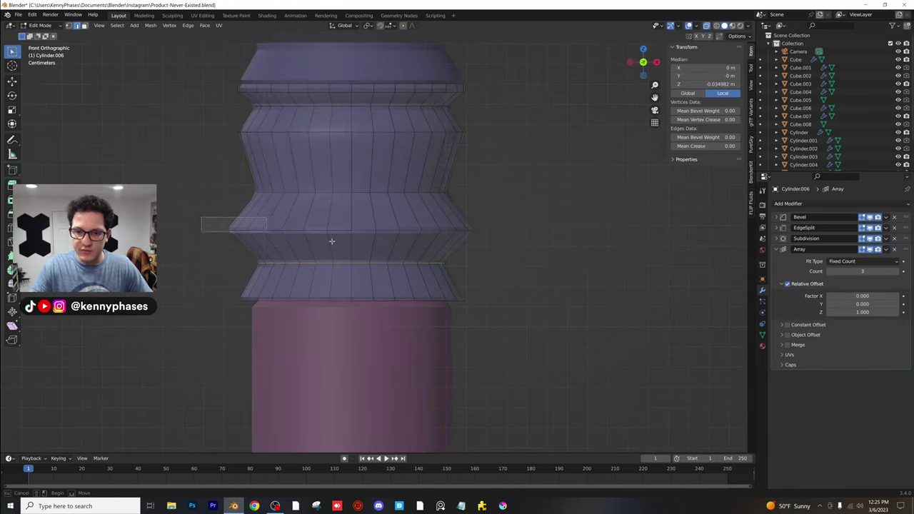
pyautogui.moveTo(331, 241); pyautogui.dragTo(499, 241)
pyautogui.press('s')
pyautogui.click(498, 228)
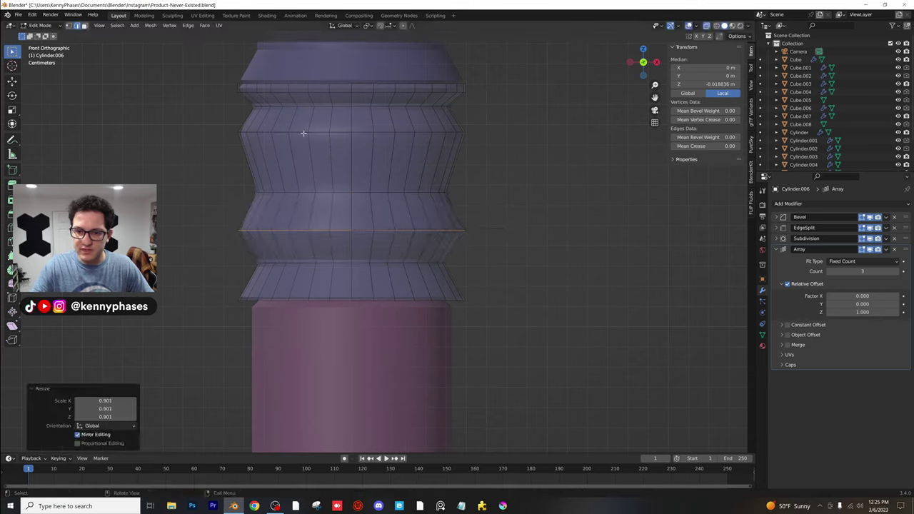
# Shrink the cap's upper bulging edge ring into a narrow neck and lower it about 0.0078 m along Z
pyautogui.moveTo(224, 124); pyautogui.dragTo(508, 161)
pyautogui.press('s')
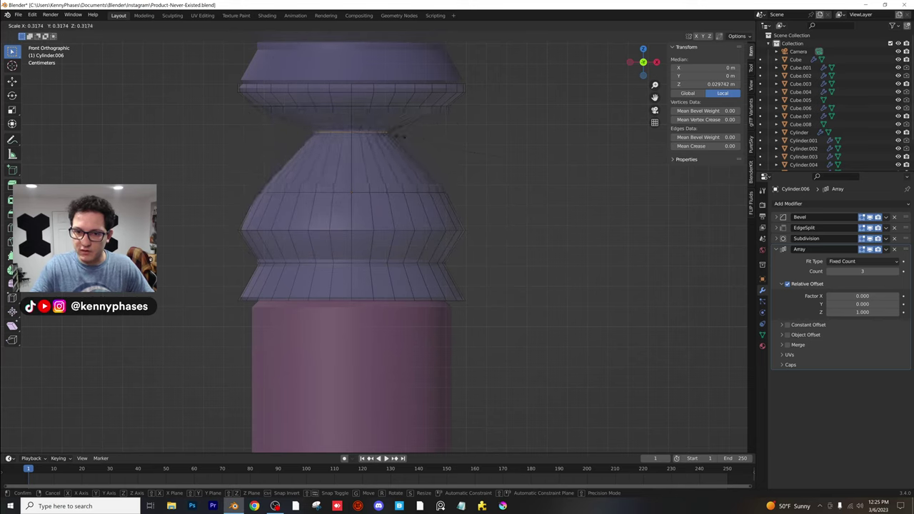
pyautogui.click(413, 135)
pyautogui.press('g')
pyautogui.press('z')
pyautogui.click(415, 150)
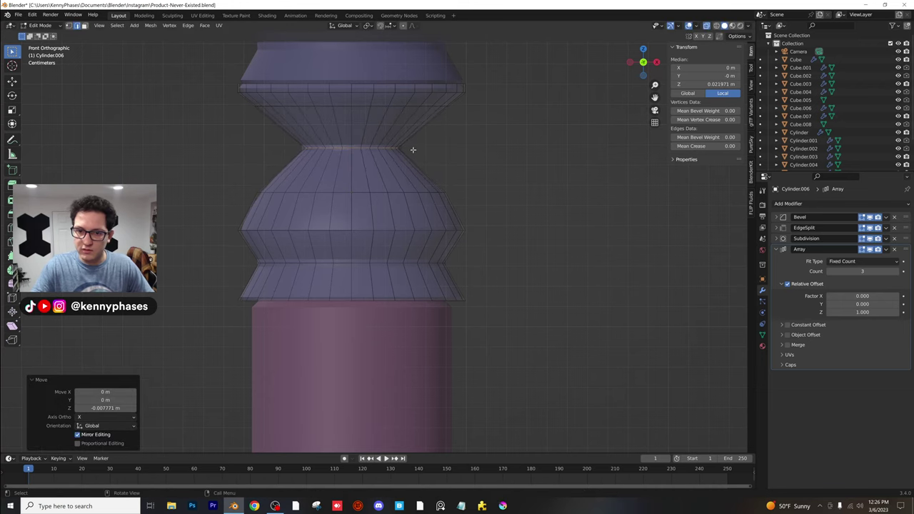
# Add one loop cut just below the narrow neck and scale it outward by about 1.62 to form another rib
pyautogui.scroll(-1, 413, 158)
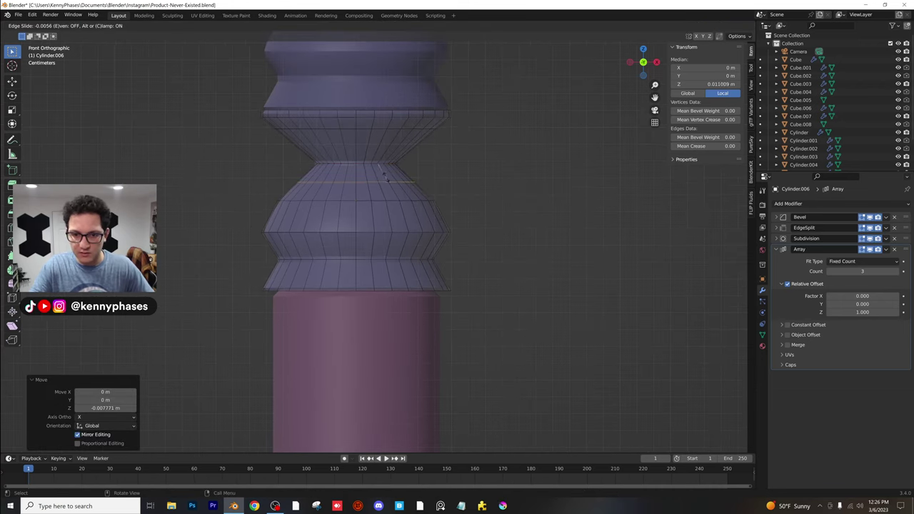
pyautogui.click(386, 178)
pyautogui.press('s')
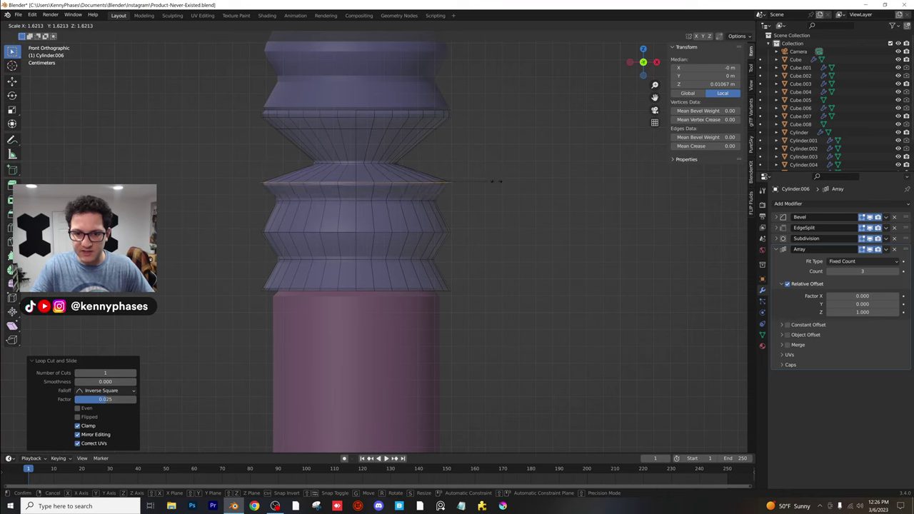
# Scale the new edge loop on the antenna tip outward by about 1.62 and return to Object Mode
pyautogui.click(517, 183)
pyautogui.scroll(-4, 456, 196)
pyautogui.press('Tab')
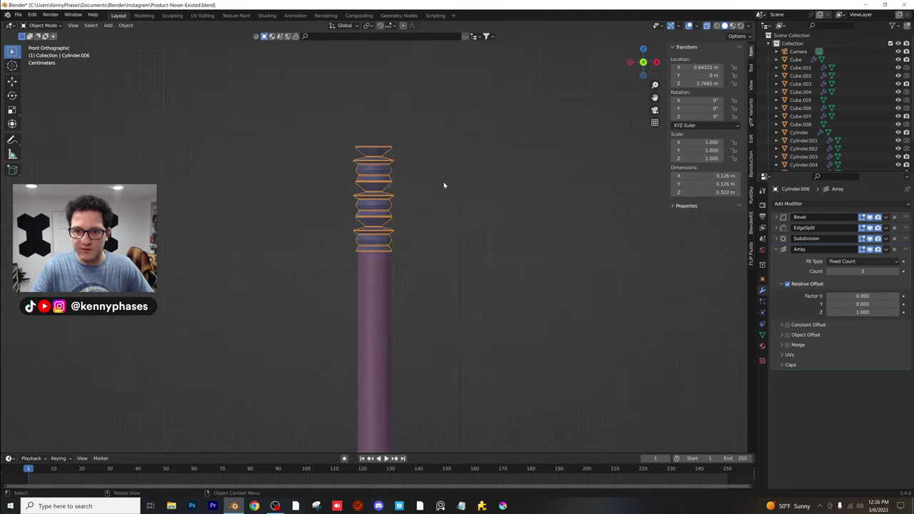
# Preview the ribbed antenna tip in rendered shading and inspect it from several angles
pyautogui.moveTo(445, 186); pyautogui.dragTo(489, 126, button='middle')
pyautogui.press('z')
pyautogui.click(493, 117)
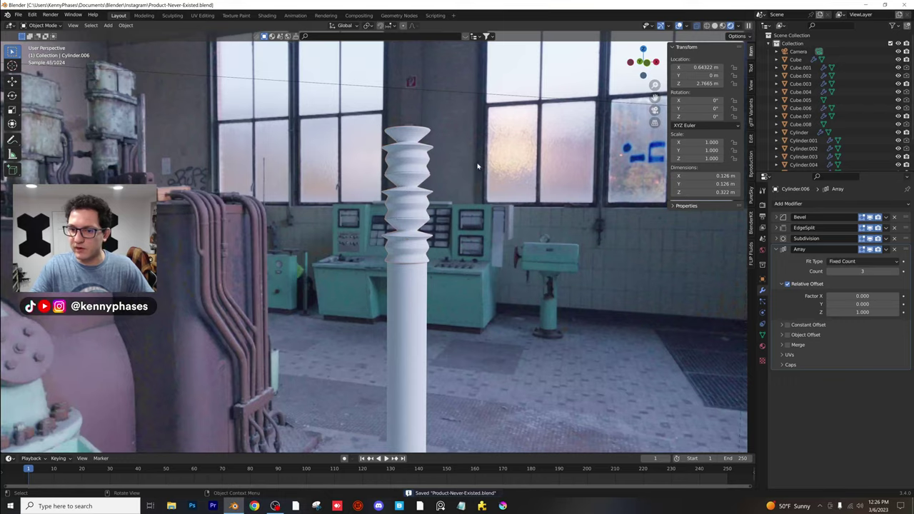
pyautogui.moveTo(477, 166); pyautogui.dragTo(432, 175, button='middle')
pyautogui.scroll(-5, 433, 175)
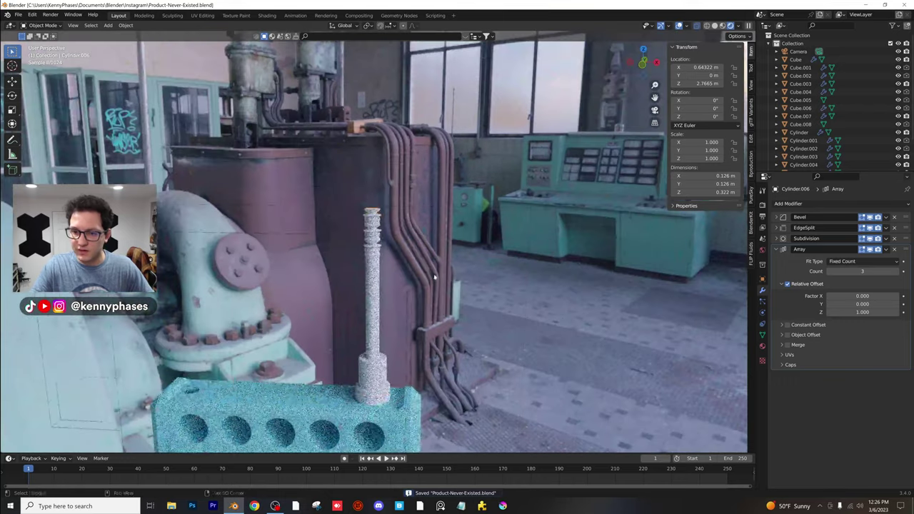
pyautogui.keyDown('shift'); pyautogui.moveTo(433, 281); pyautogui.dragTo(451, 187, button='middle'); pyautogui.keyUp('shift')
pyautogui.scroll(-5, 451, 187)
pyautogui.moveTo(418, 275); pyautogui.dragTo(460, 136, button='middle')
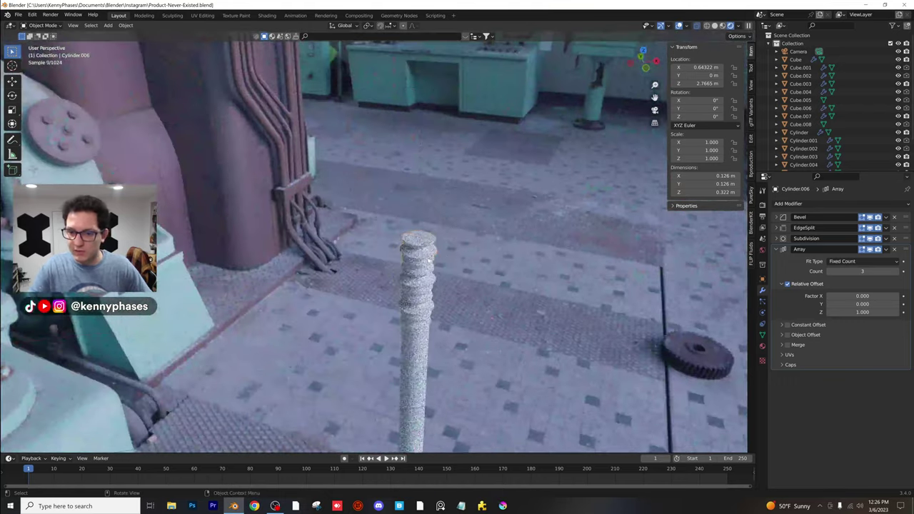
# Return to solid shading, turn off X-ray and save the file
pyautogui.click(714, 26)
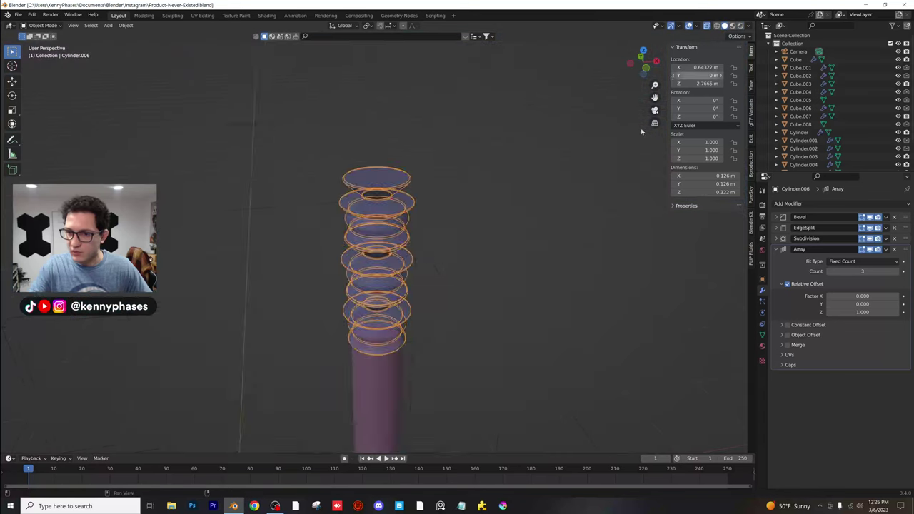
pyautogui.scroll(-6, 467, 316)
pyautogui.moveTo(467, 316)
pyautogui.mouseDown(button='middle')
pyautogui.moveTo(514, 169)
pyautogui.moveTo(476, 205)
pyautogui.moveTo(457, 206)
pyautogui.moveTo(487, 207)
pyautogui.moveTo(435, 206)
pyautogui.moveTo(450, 198)
pyautogui.moveTo(465, 212)
pyautogui.moveTo(339, 206)
pyautogui.moveTo(491, 215)
pyautogui.moveTo(436, 179)
pyautogui.moveTo(388, 134)
pyautogui.moveTo(388, 122)
pyautogui.moveTo(471, 140)
pyautogui.moveTo(465, 176)
pyautogui.moveTo(482, 210)
pyautogui.mouseUp(button='middle')
pyautogui.click(707, 26)
pyautogui.scroll(3, 481, 210)
pyautogui.moveTo(399, 208); pyautogui.dragTo(382, 159, button='middle')
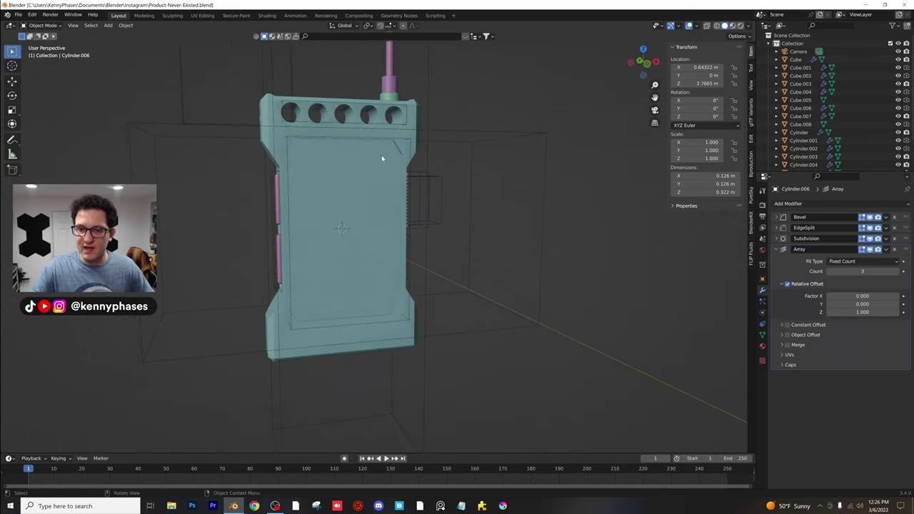
pyautogui.hotkey('ctrl', 's')
# Add a cube, flatten it along Z by about 0.34 and shrink it uniformly by about 0.71
pyautogui.hotkey('shift', 'a')
pyautogui.moveTo(128, 33)
pyautogui.click(191, 43)
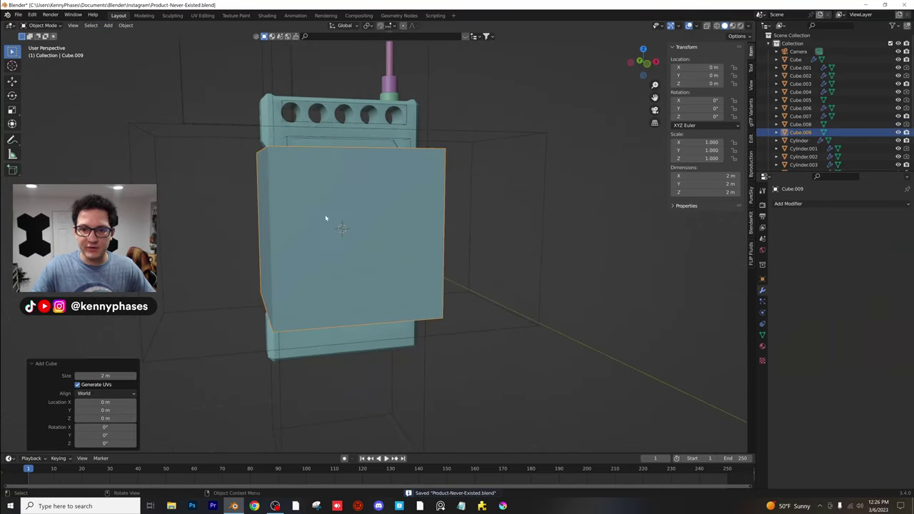
pyautogui.press('s')
pyautogui.press('z')
pyautogui.click(343, 206)
pyautogui.press('s')
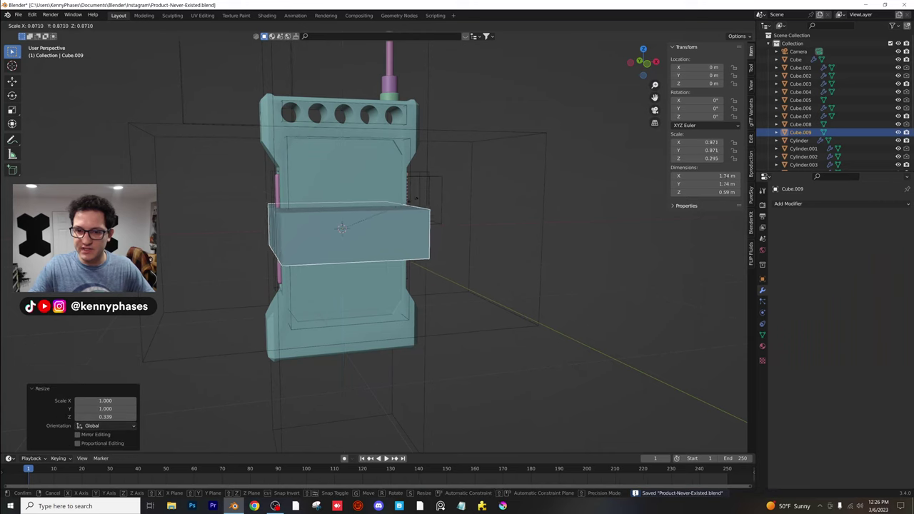
pyautogui.click(402, 209)
# Move the flattened cube down along Z to about -1.36 m, over the lower end of the device body
pyautogui.press('g')
pyautogui.press('z')
pyautogui.click(399, 298)
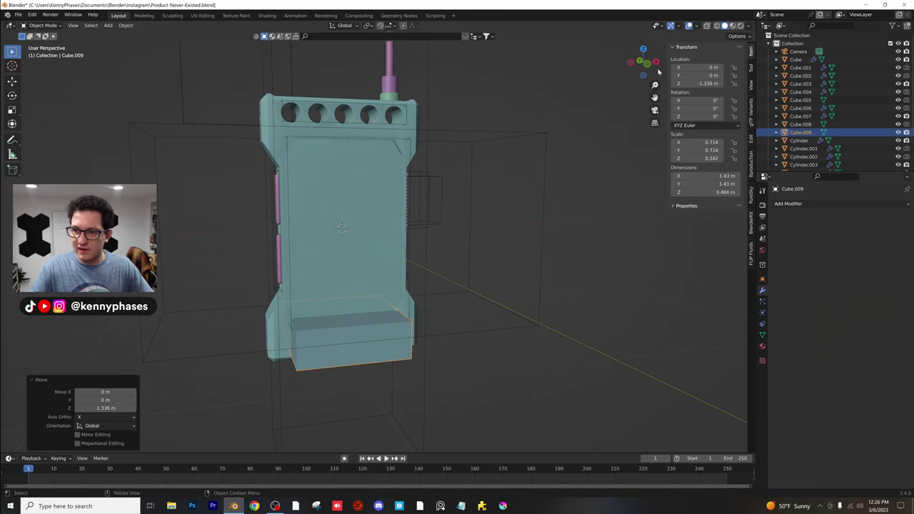
pyautogui.click(646, 63)
pyautogui.scroll(3, 443, 250)
pyautogui.keyDown('shift'); pyautogui.moveTo(422, 266); pyautogui.dragTo(461, 102, button='middle'); pyautogui.keyUp('shift')
pyautogui.scroll(2, 452, 135)
# Shrink the cube to about 0.31 m high and widen it along X to about 1.63 m
pyautogui.press('s')
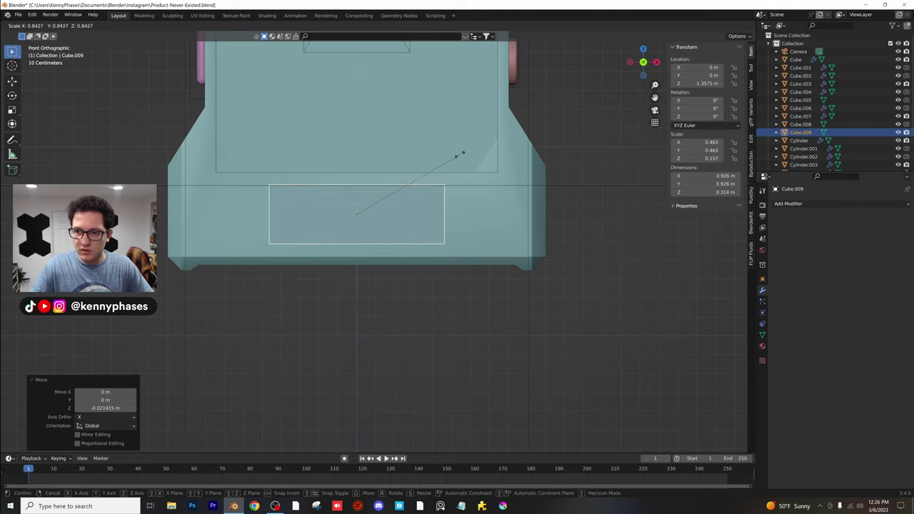
pyautogui.click(460, 154)
pyautogui.press('s')
pyautogui.click(562, 165)
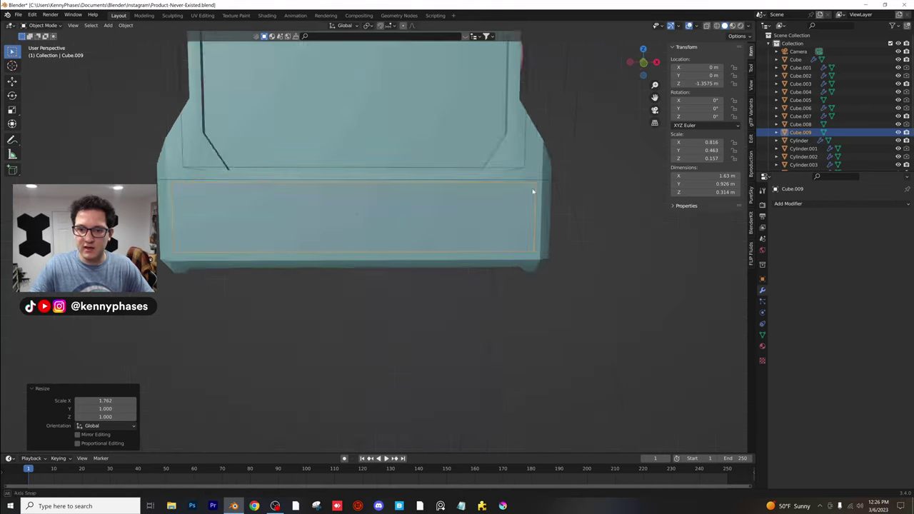
pyautogui.moveTo(562, 165); pyautogui.dragTo(580, 194, button='middle')
pyautogui.moveTo(381, 200); pyautogui.dragTo(326, 196, button='middle')
pyautogui.hotkey('alt', 'a')
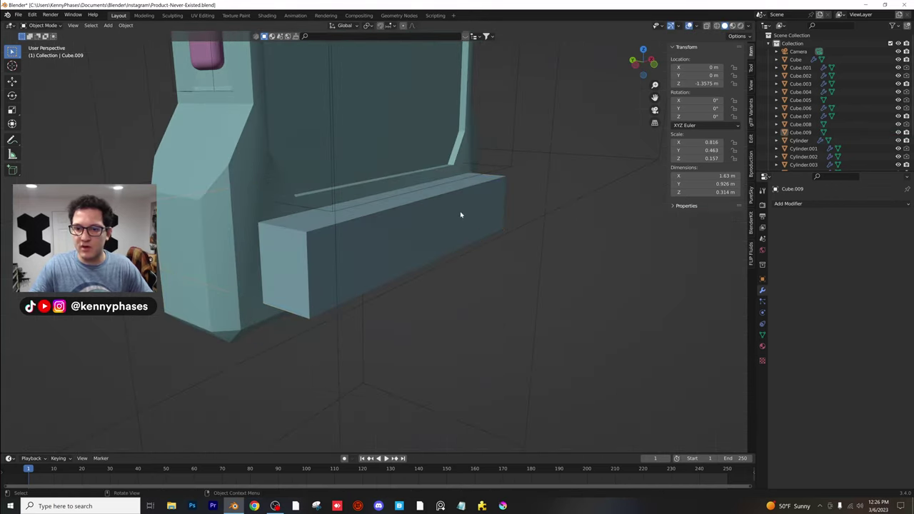
pyautogui.press('Tab')
pyautogui.click(383, 222)
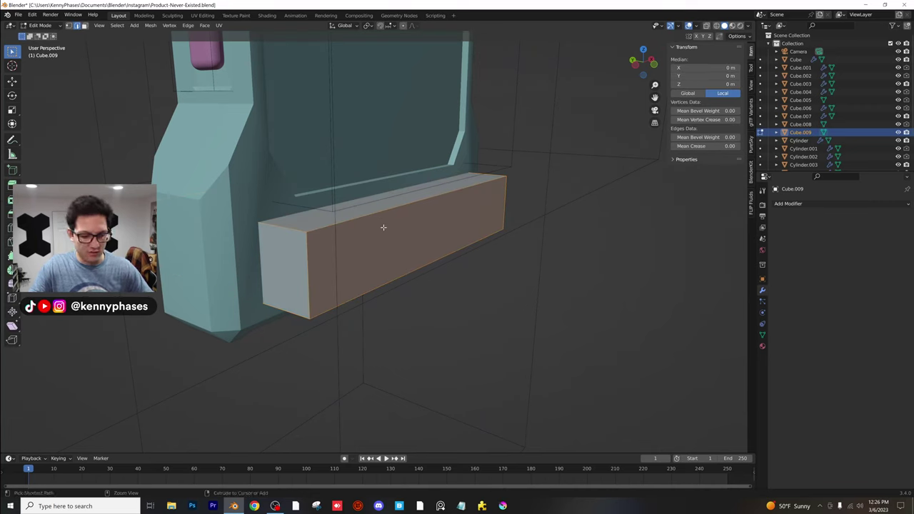
pyautogui.click(352, 199)
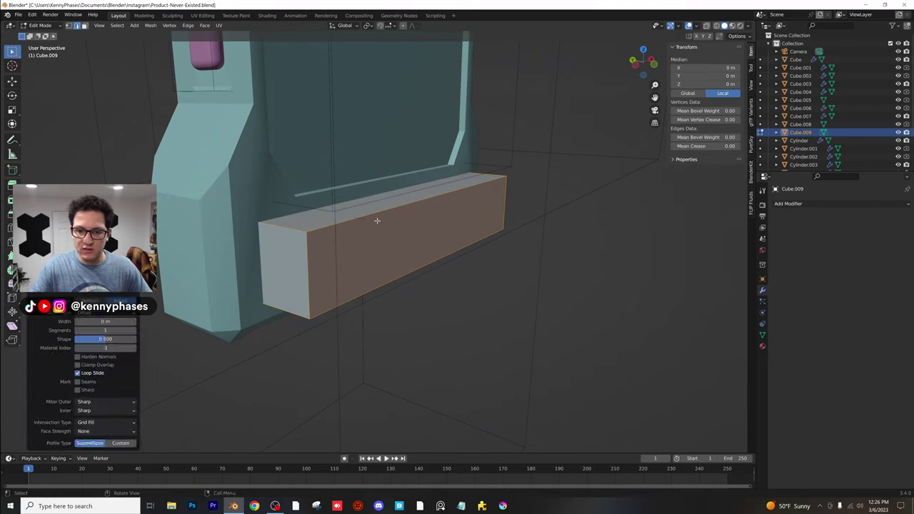
pyautogui.press('Tab')
# Apply the cube's scale and chamfer all its edges with a single-segment bevel
pyautogui.click(126, 26)
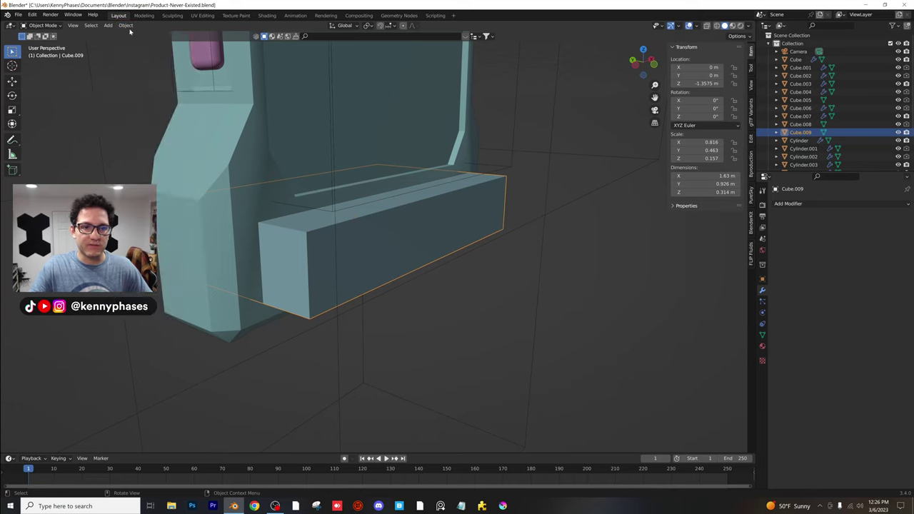
pyautogui.click(126, 26)
pyautogui.moveTo(161, 67)
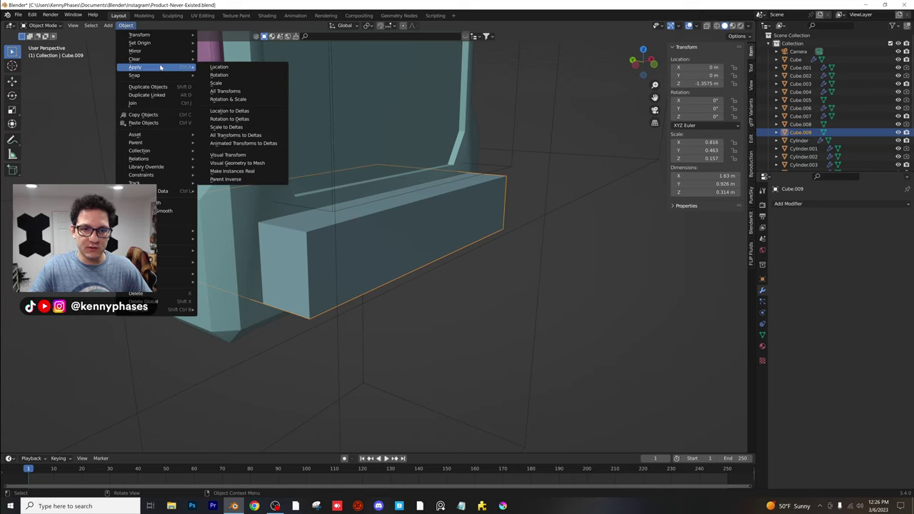
pyautogui.click(232, 84)
pyautogui.press('Tab')
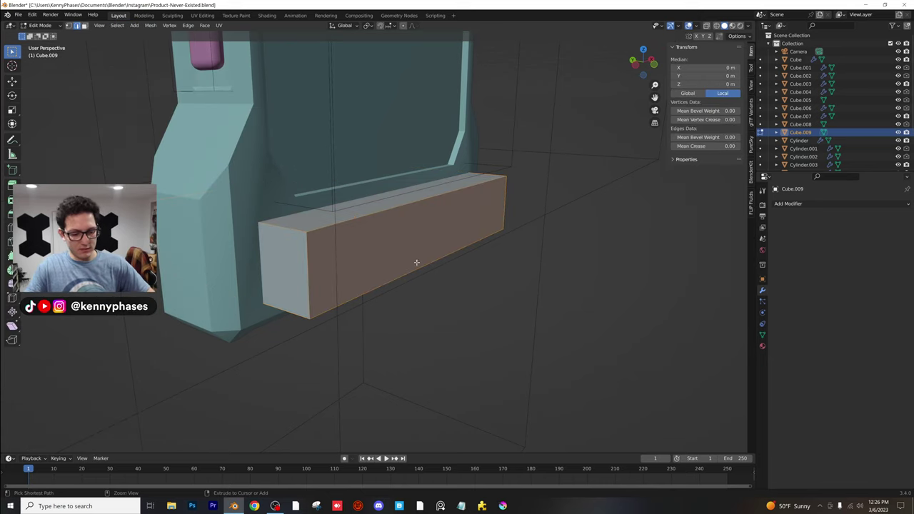
pyautogui.click(351, 126)
pyautogui.press('Tab')
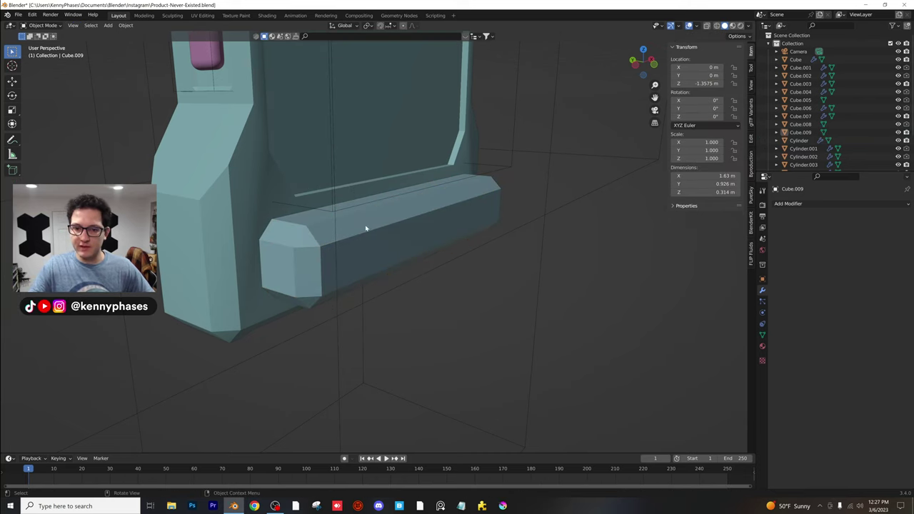
# Cut the chamfered bar out of the device body with a Bool Tool Difference
pyautogui.click(229, 189)
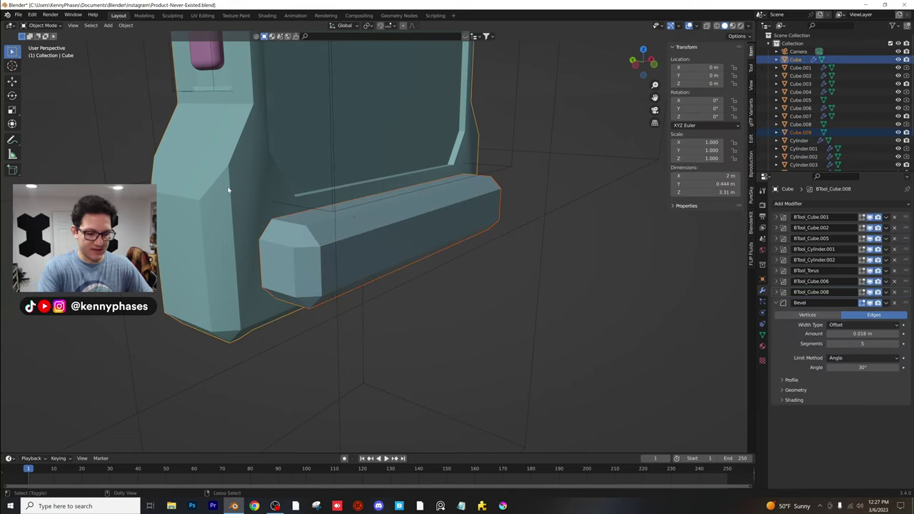
pyautogui.hotkey('ctrl', 'shift', 'b')
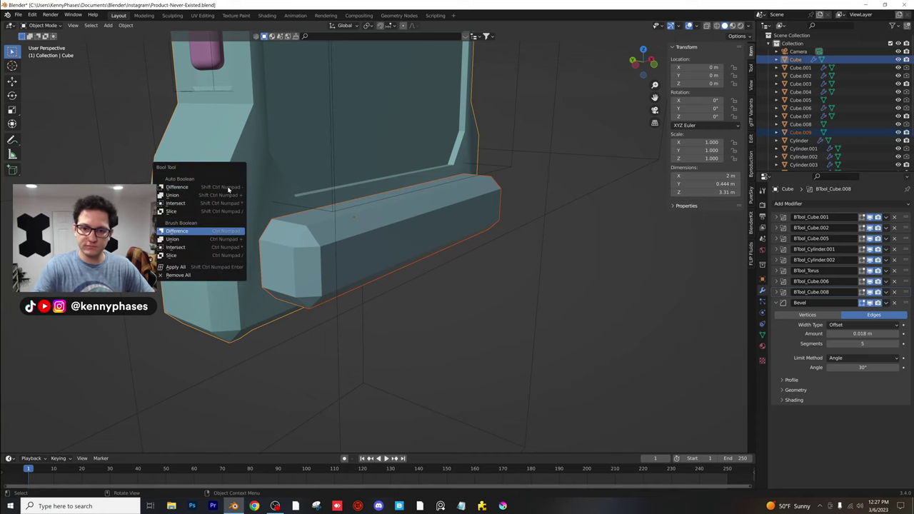
pyautogui.press('Return')
pyautogui.hotkey('alt', 'a')
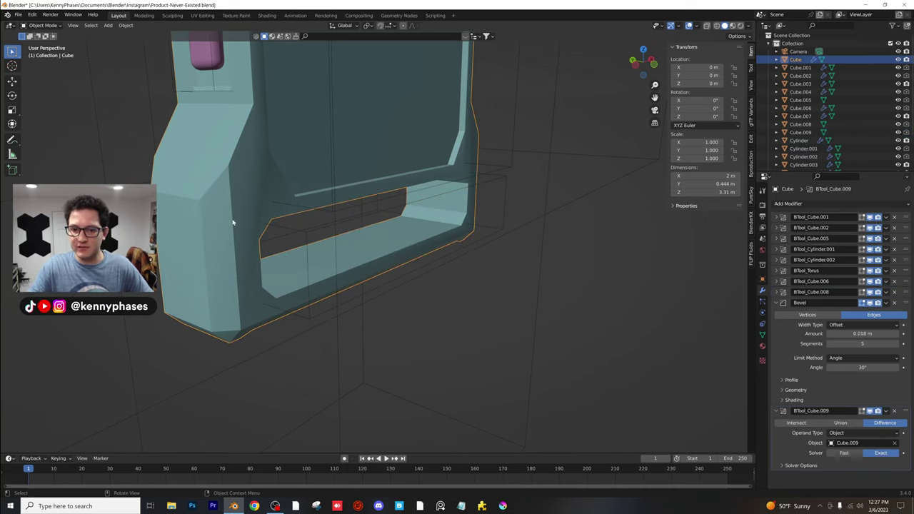
# Place the body's Bevel modifier below the BTool_Cube.009 boolean in the stack and save the file
pyautogui.moveTo(232, 223); pyautogui.dragTo(271, 238, button='middle')
pyautogui.click(777, 302)
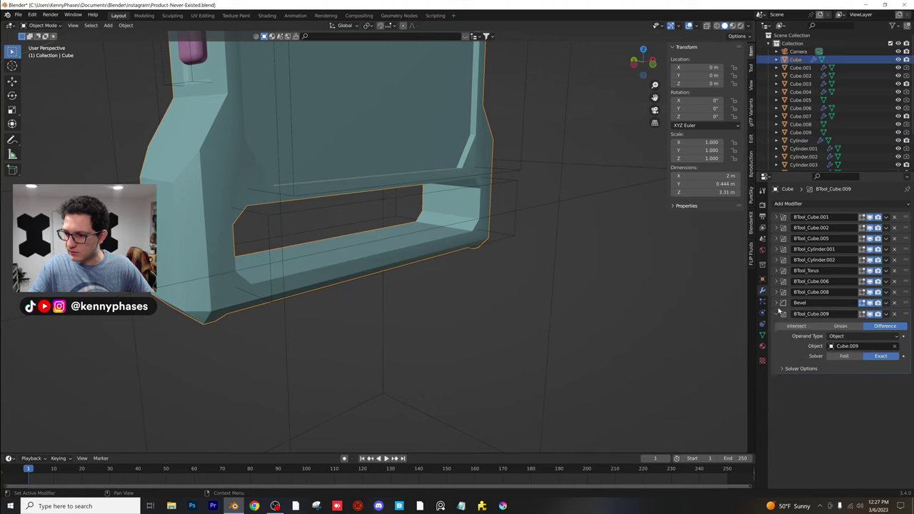
pyautogui.click(782, 313)
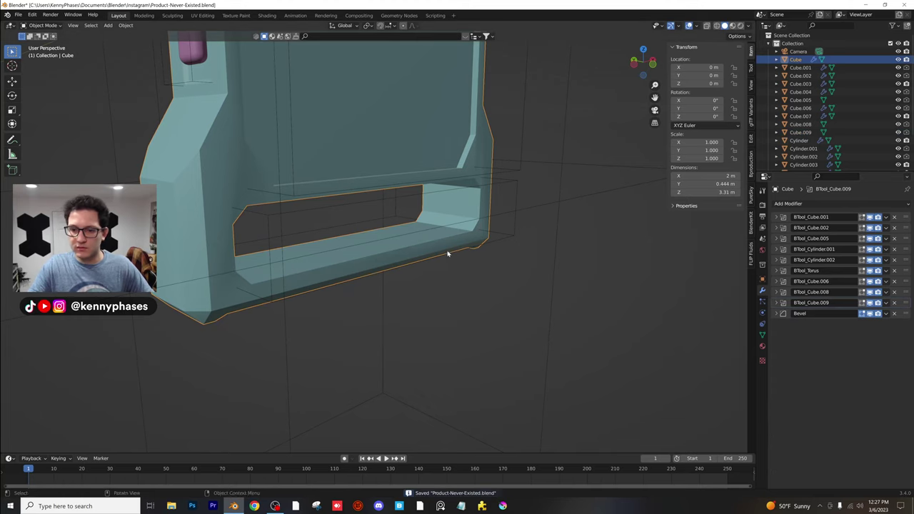
# Examine the device body and its new lower cut-out from several sides
pyautogui.moveTo(448, 253); pyautogui.dragTo(356, 283, button='middle')
pyautogui.scroll(-5, 408, 206)
pyautogui.scroll(2, 408, 223)
pyautogui.scroll(2, 383, 243)
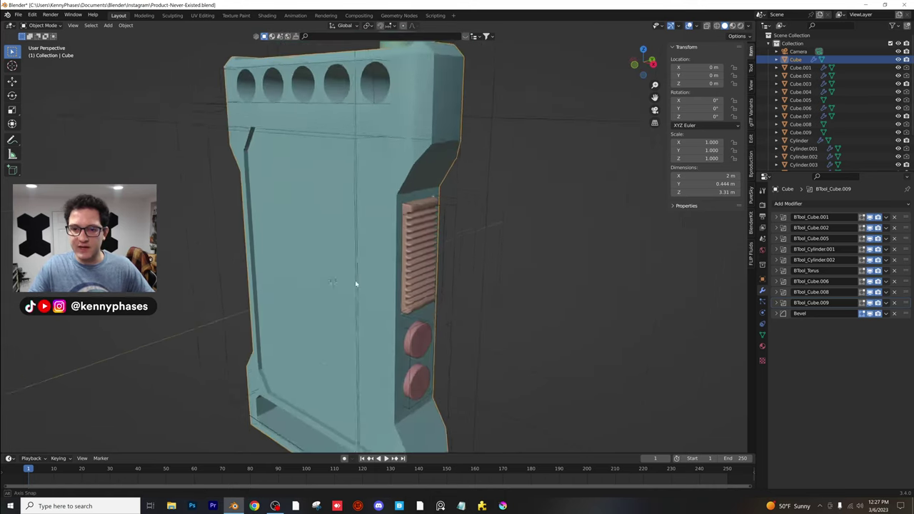
pyautogui.scroll(-3, 357, 282)
pyautogui.scroll(-2, 366, 275)
pyautogui.moveTo(352, 210); pyautogui.dragTo(378, 273, button='middle')
pyautogui.scroll(5, 404, 140)
# Add a Simple Deform modifier to the ribbed antenna tip
pyautogui.click(374, 107)
pyautogui.moveTo(373, 106); pyautogui.dragTo(397, 198, button='middle')
pyautogui.scroll(3, 397, 198)
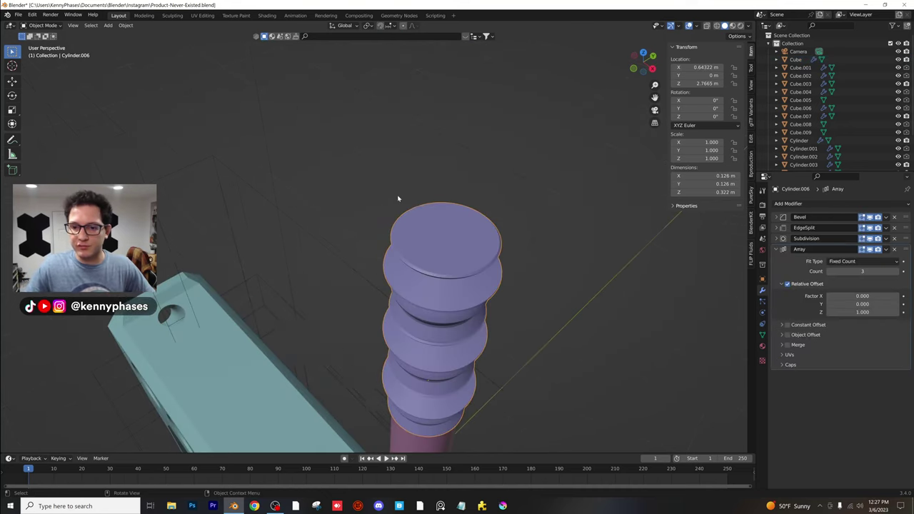
pyautogui.moveTo(510, 372); pyautogui.dragTo(428, 191, button='middle')
pyautogui.scroll(-3, 408, 189)
pyautogui.click(777, 249)
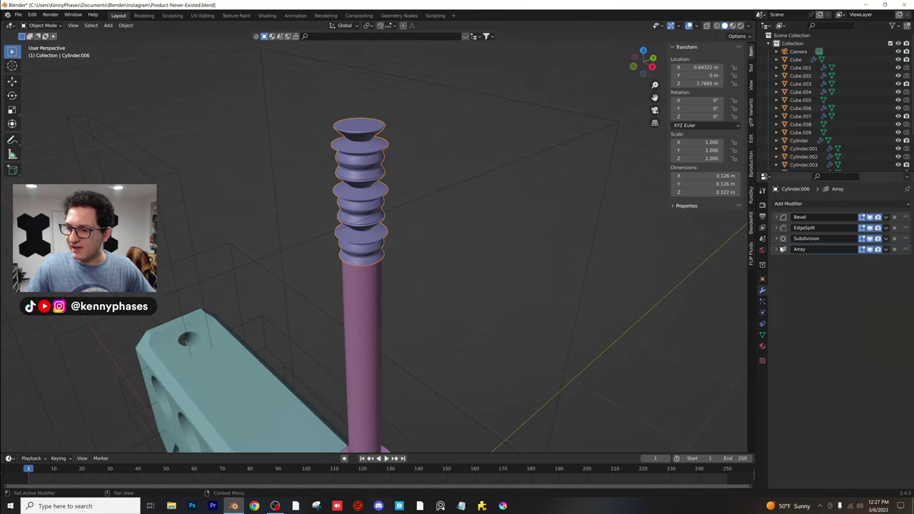
pyautogui.click(805, 205)
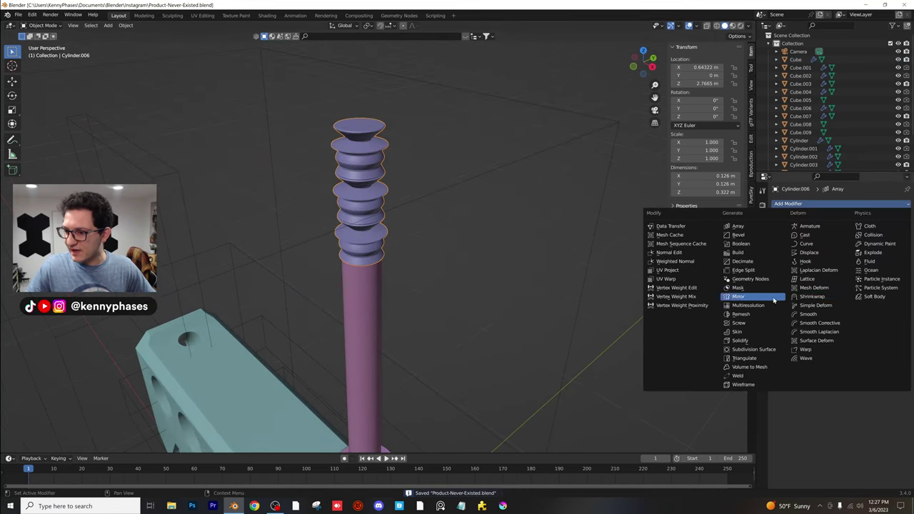
pyautogui.click(817, 305)
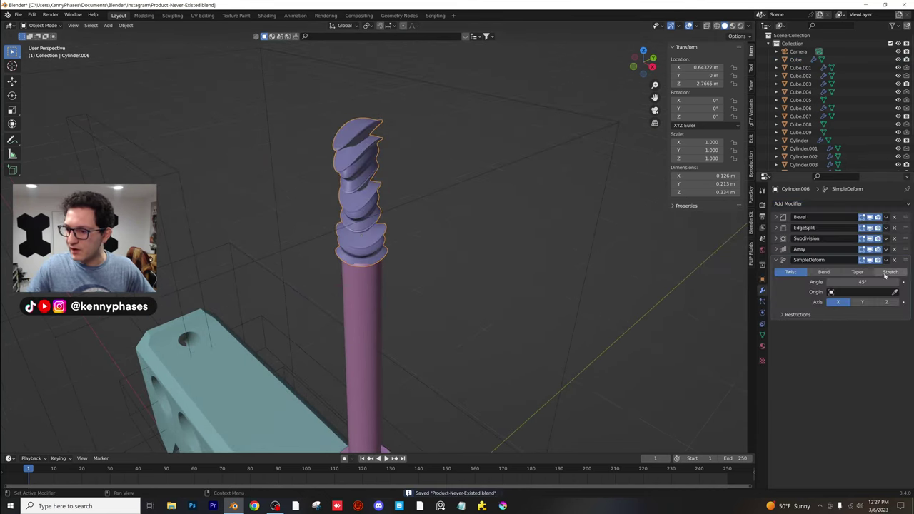
# Set the Simple Deform to Taper along the Z axis with a factor of -0.705
pyautogui.click(889, 272)
pyautogui.click(859, 272)
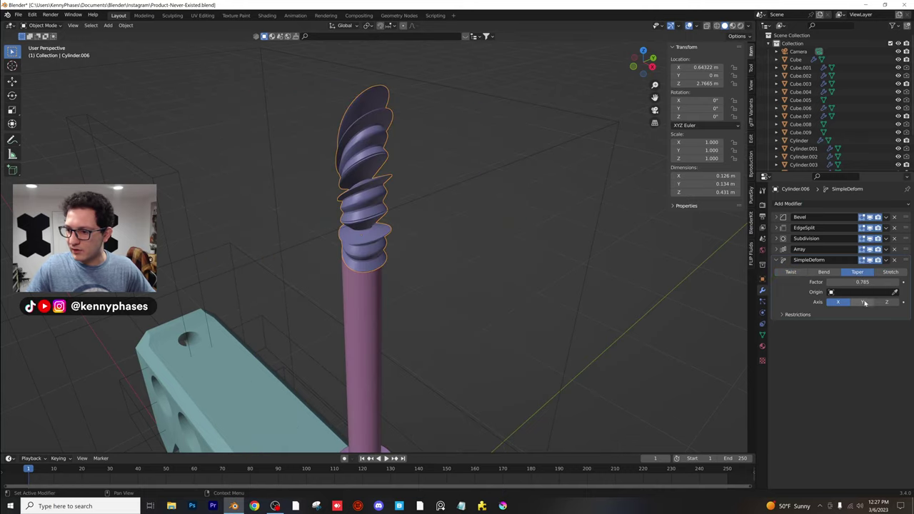
pyautogui.click(878, 302)
pyautogui.moveTo(862, 282); pyautogui.dragTo(835, 282)
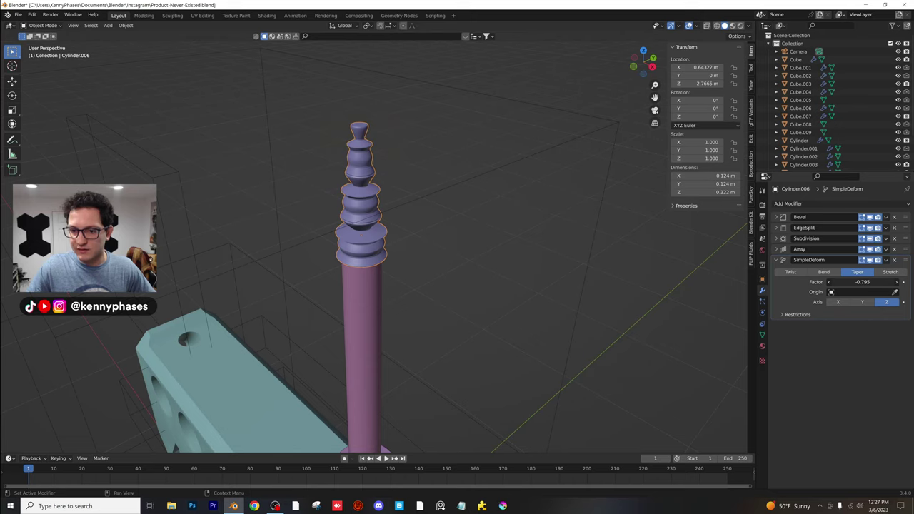
# Preview the tapered antenna and the device body in rendered shading
pyautogui.scroll(-4, 385, 229)
pyautogui.moveTo(428, 257)
pyautogui.mouseDown(button='middle')
pyautogui.moveTo(471, 227)
pyautogui.moveTo(431, 248)
pyautogui.mouseUp(button='middle')
pyautogui.scroll(1, 471, 227)
pyautogui.press('z')
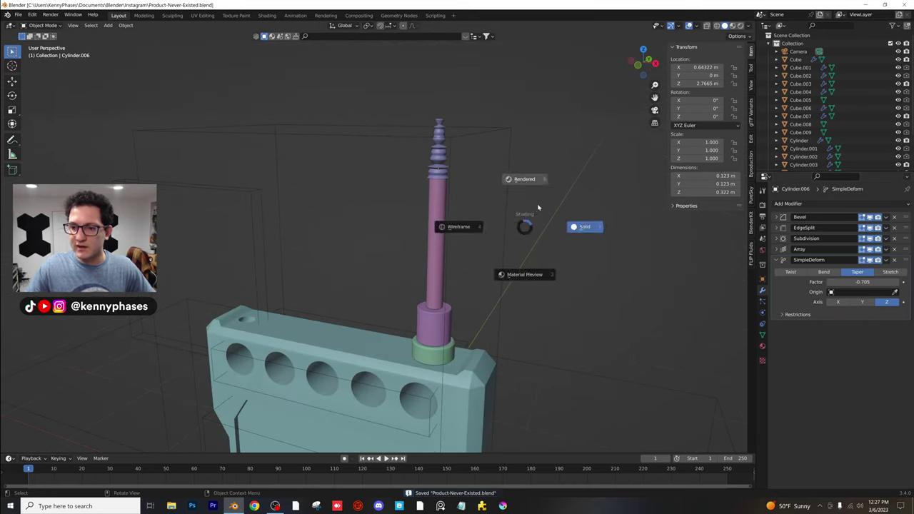
pyautogui.click(541, 207)
pyautogui.scroll(-2, 532, 197)
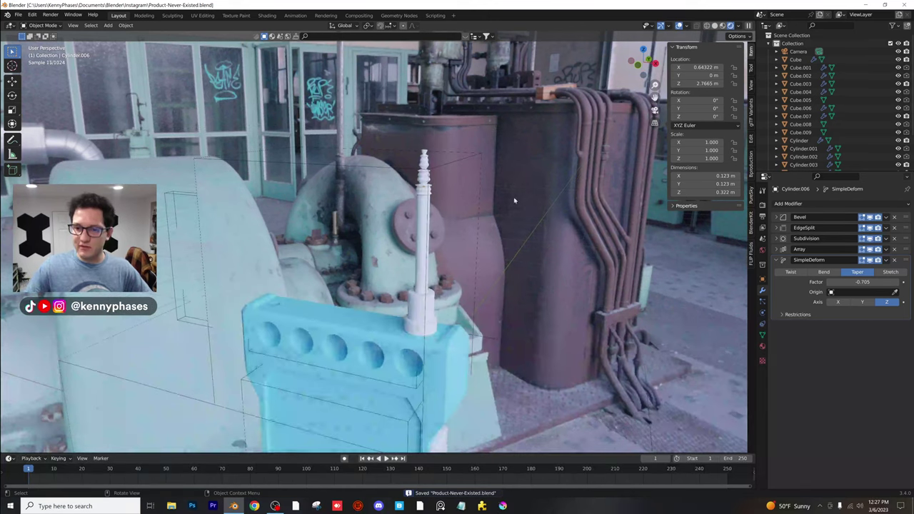
pyautogui.moveTo(484, 207); pyautogui.dragTo(342, 235, button='middle')
pyautogui.scroll(2, 354, 239)
# Change the base color of the two round side buttons to orange
pyautogui.click(387, 291)
pyautogui.scroll(1, 400, 292)
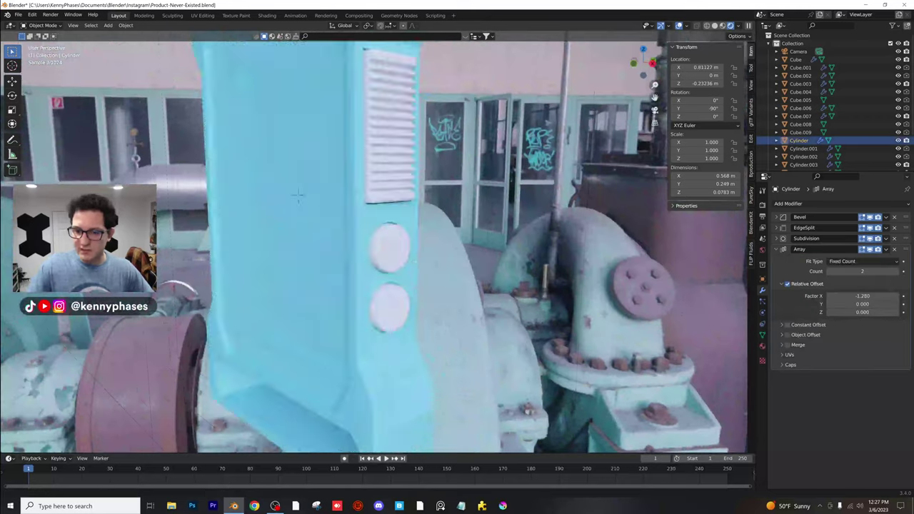
pyautogui.keyDown('shift'); pyautogui.moveTo(416, 301); pyautogui.dragTo(400, 252, button='middle'); pyautogui.keyUp('shift')
pyautogui.moveTo(400, 252); pyautogui.dragTo(340, 247, button='middle')
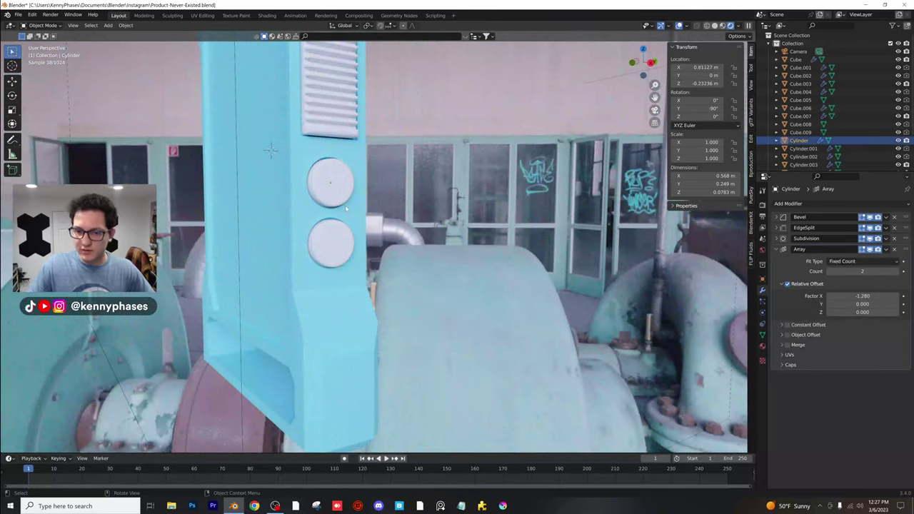
pyautogui.click(762, 346)
pyautogui.click(866, 308)
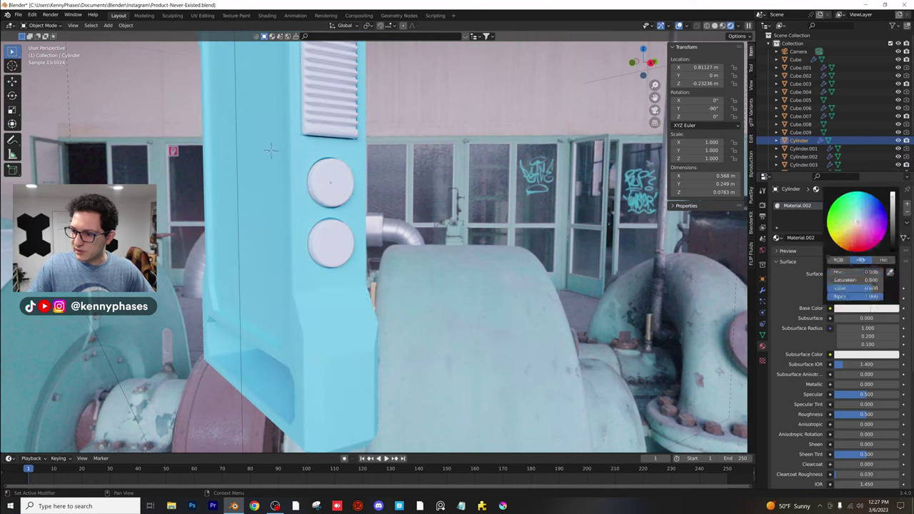
pyautogui.moveTo(853, 237); pyautogui.dragTo(846, 246)
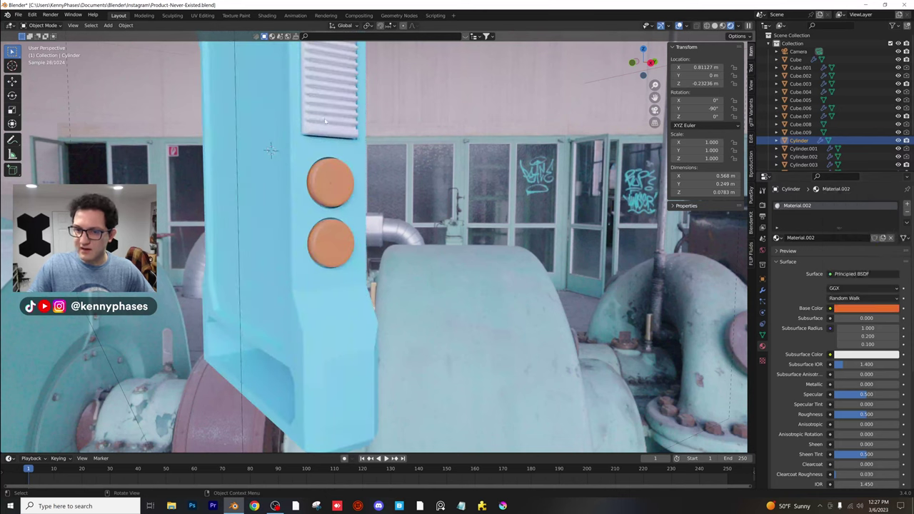
# Give the ribbed side grip a new material with a dark grey base color
pyautogui.click(343, 101)
pyautogui.moveTo(395, 104); pyautogui.dragTo(392, 169, button='middle')
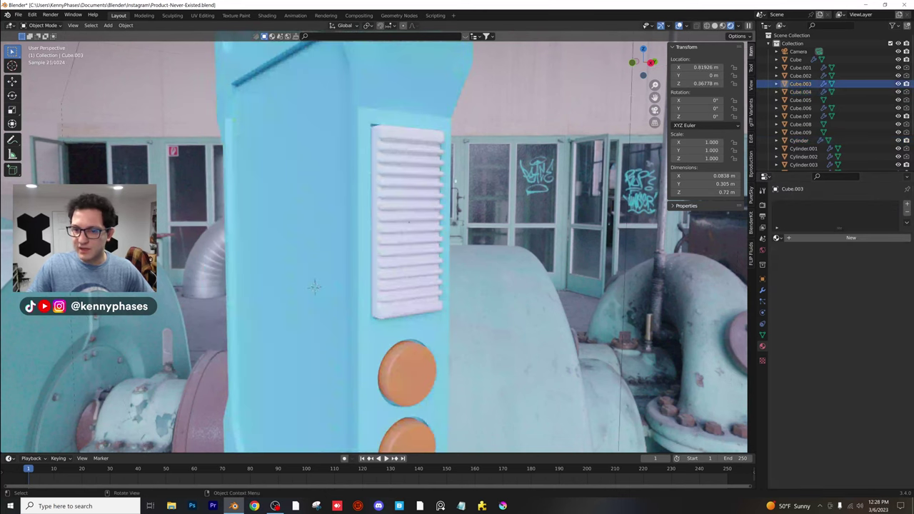
pyautogui.click(814, 239)
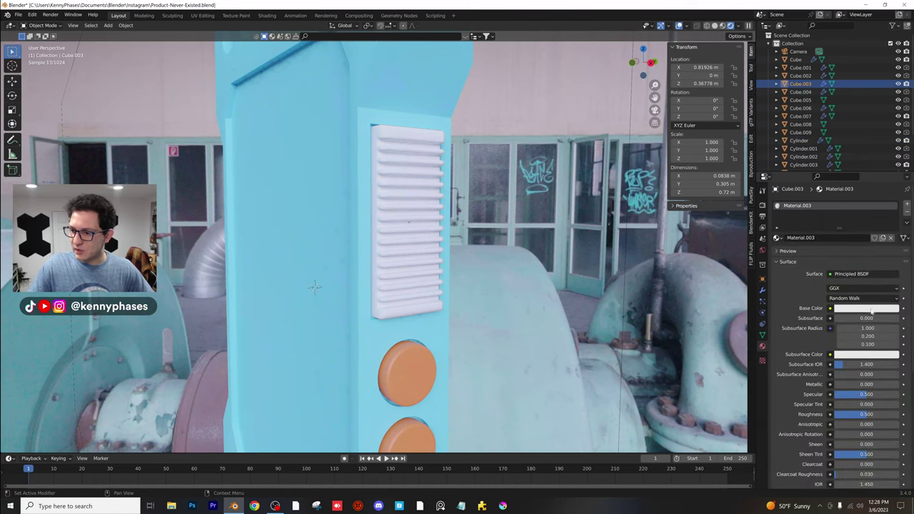
pyautogui.click(866, 307)
pyautogui.moveTo(400, 247); pyautogui.dragTo(525, 248, button='middle')
# Change the base color of the device's main body to a desaturated grey
pyautogui.click(394, 132)
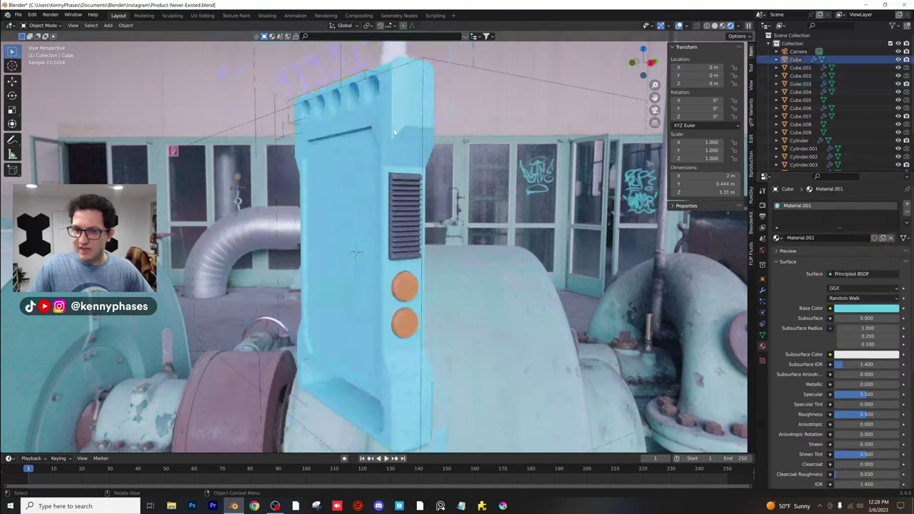
pyautogui.moveTo(729, 276); pyautogui.dragTo(414, 187, button='middle')
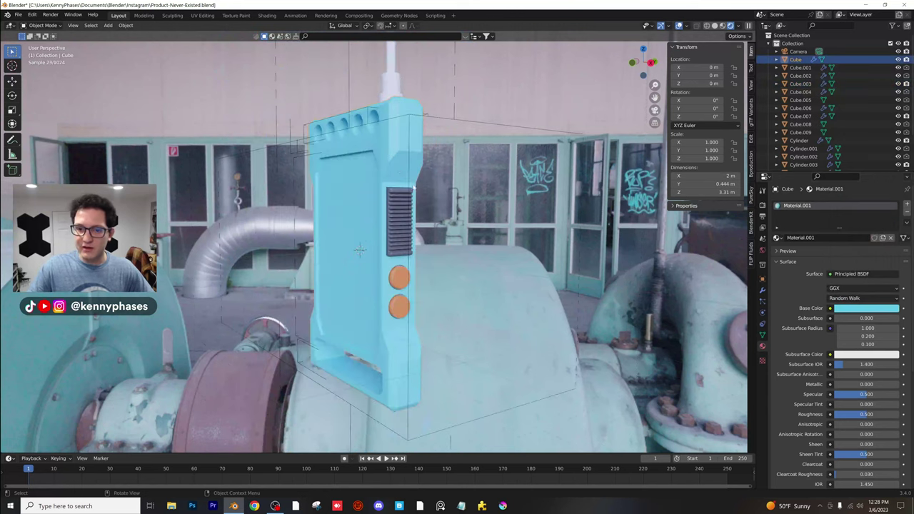
pyautogui.click(854, 309)
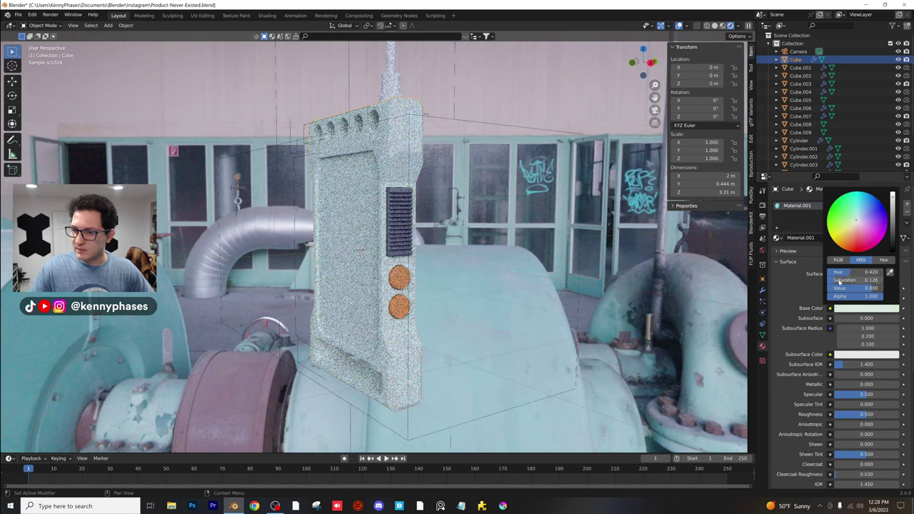
pyautogui.moveTo(891, 227); pyautogui.dragTo(892, 221)
# Assign the existing orange Material.002 to the two long bars on the opposite side of the body
pyautogui.moveTo(391, 284); pyautogui.dragTo(492, 298, button='middle')
pyautogui.scroll(1, 450, 267)
pyautogui.moveTo(451, 267); pyautogui.dragTo(442, 240, button='middle')
pyautogui.scroll(2, 383, 241)
pyautogui.click(404, 202)
pyautogui.scroll(2, 457, 249)
pyautogui.click(777, 237)
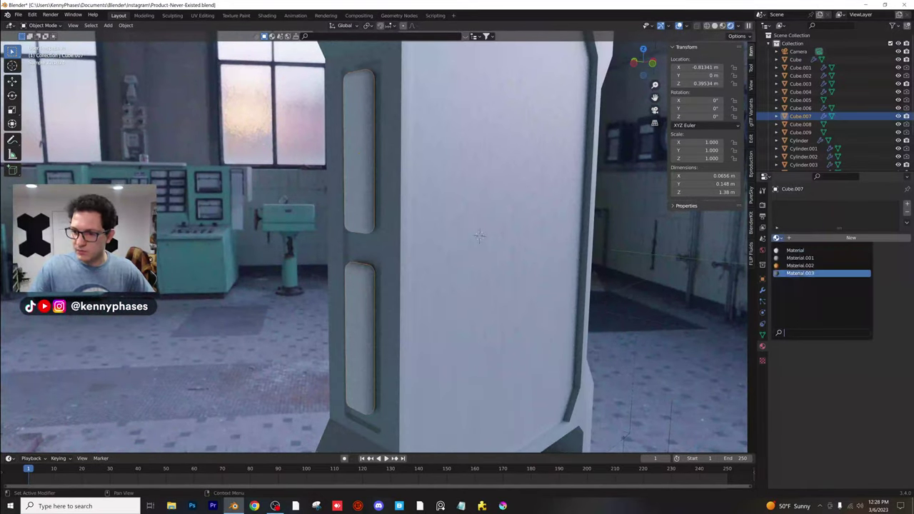
pyautogui.click(797, 265)
# Select the antenna parts and link the ribbed side grip's dark material to them
pyautogui.scroll(-4, 510, 224)
pyautogui.moveTo(510, 224); pyautogui.dragTo(378, 234, button='middle')
pyautogui.click(372, 147)
pyautogui.keyDown('shift'); pyautogui.click(372, 157); pyautogui.keyUp('shift')
pyautogui.keyDown('shift'); pyautogui.moveTo(372, 150); pyautogui.dragTo(375, 218, button='middle'); pyautogui.keyUp('shift')
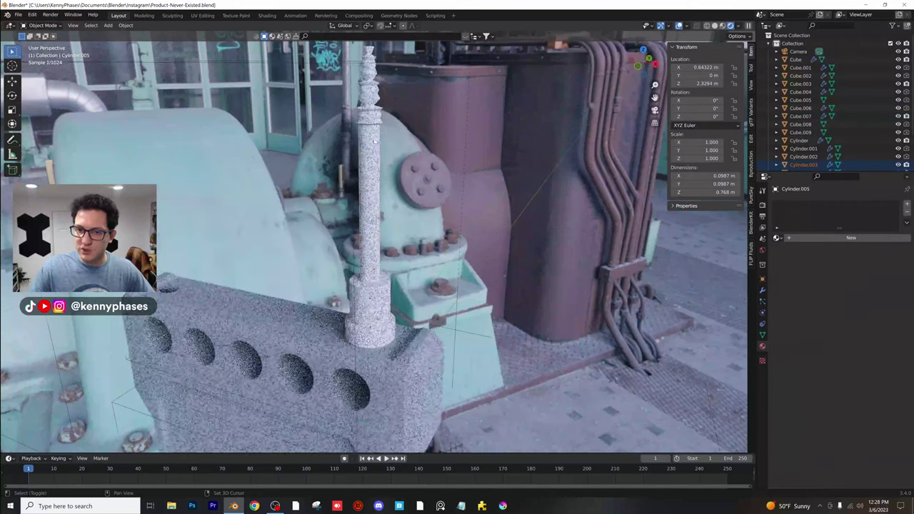
pyautogui.moveTo(430, 243); pyautogui.dragTo(410, 323, button='middle')
pyautogui.click(410, 323)
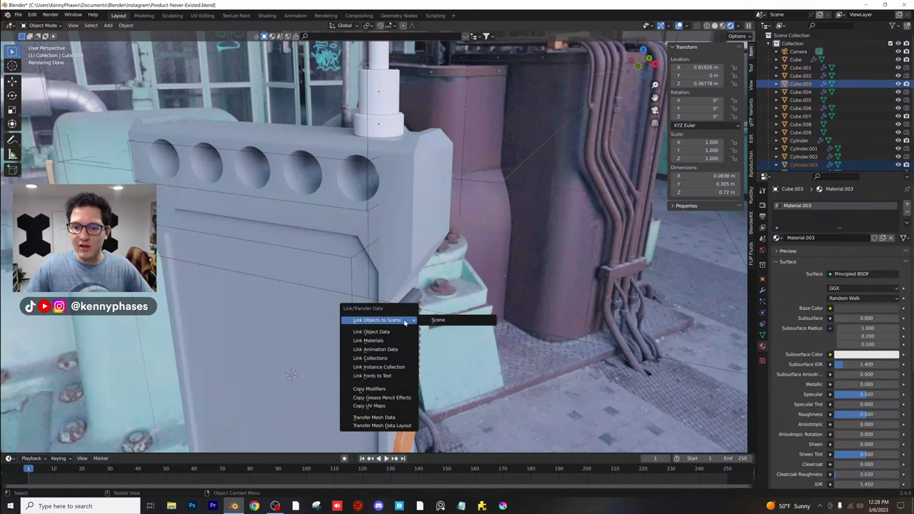
pyautogui.click(392, 341)
# Enable the backdrop plane for rendering and preview the device against it through the camera
pyautogui.moveTo(476, 256); pyautogui.dragTo(500, 234, button='middle')
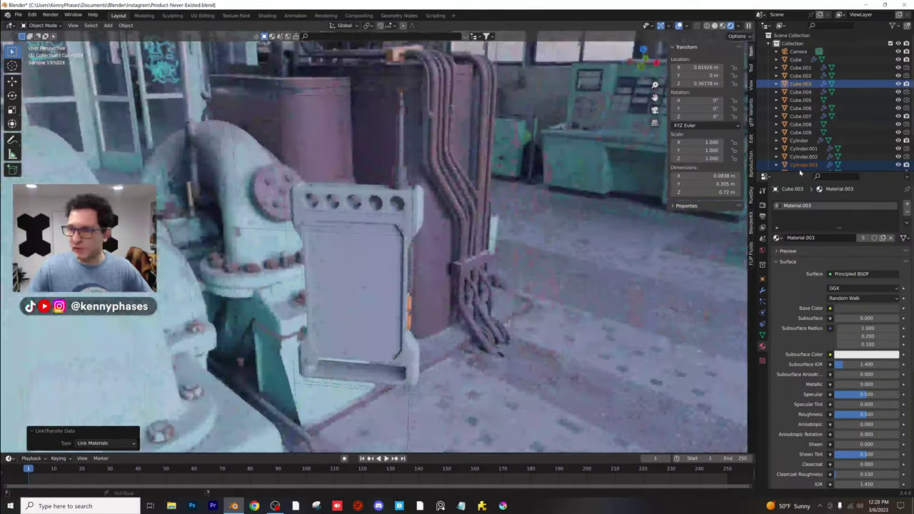
pyautogui.scroll(-3, 821, 169)
pyautogui.click(899, 155)
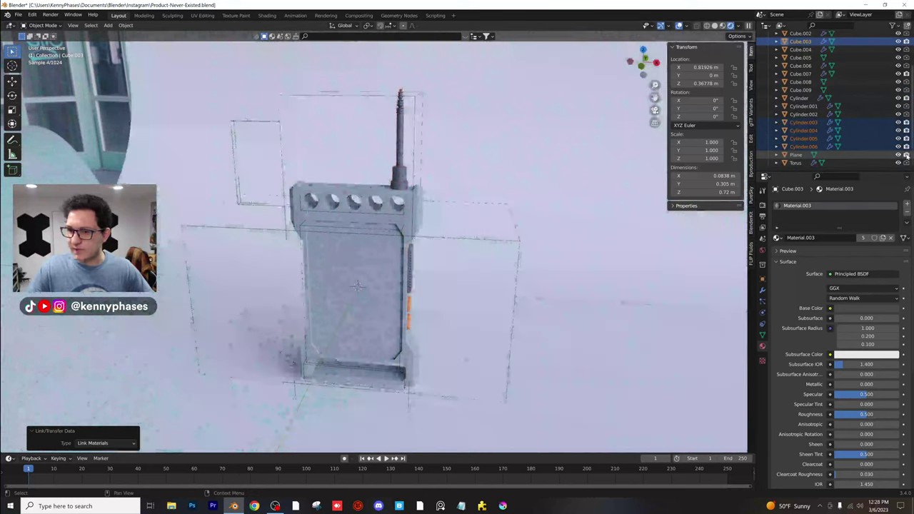
pyautogui.scroll(-5, 519, 150)
pyautogui.press('KP_0')
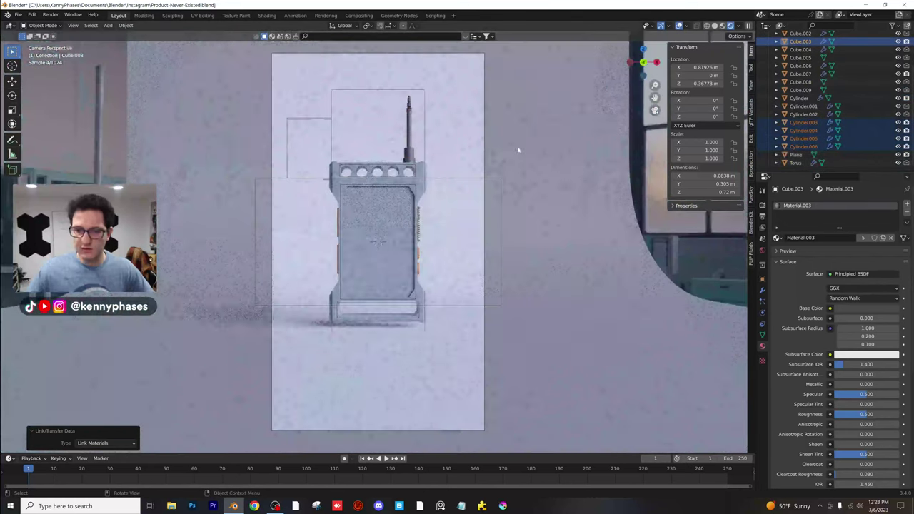
pyautogui.moveTo(483, 180); pyautogui.dragTo(420, 190, button='middle')
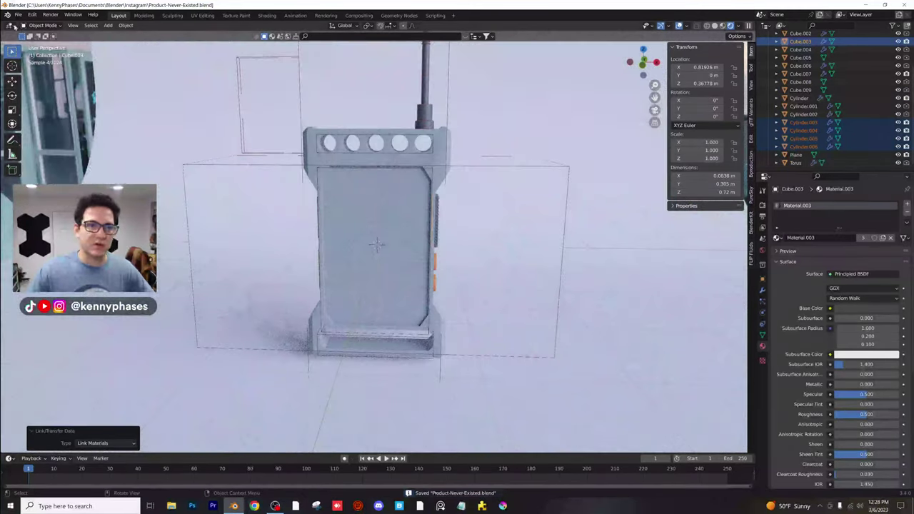
# Open Realtime_Materials.blend from the Material_Library folder and show its sample spheres in rendered shading
pyautogui.click(18, 15)
pyautogui.click(50, 33)
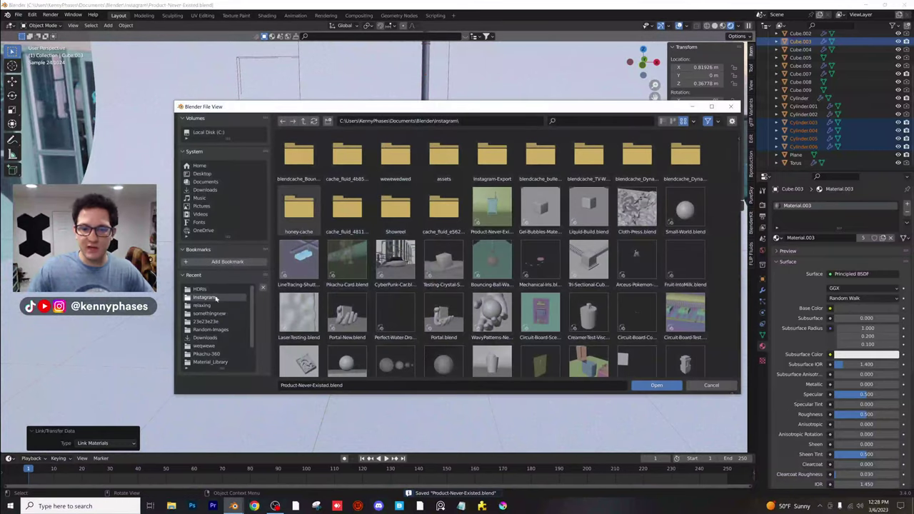
pyautogui.click(210, 362)
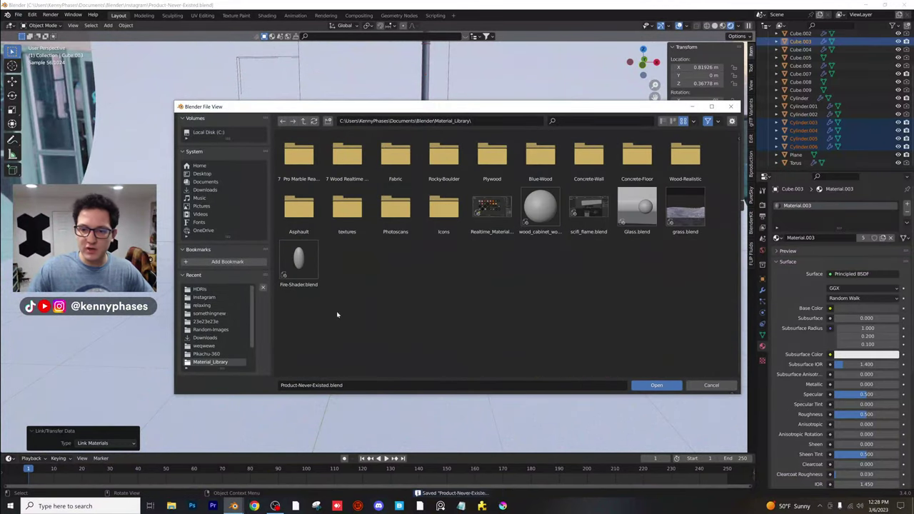
pyautogui.doubleClick(486, 214)
pyautogui.press('z')
pyautogui.click(452, 231)
pyautogui.scroll(-2, 361, 196)
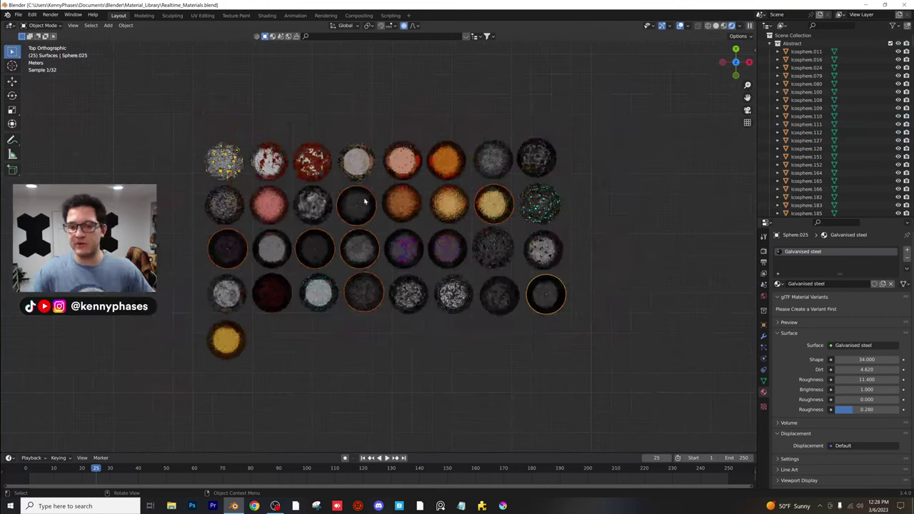
# Clear the selection and select the Bumped Metal sample sphere in the metals group
pyautogui.hotkey('alt', 'a')
pyautogui.scroll(3, 436, 266)
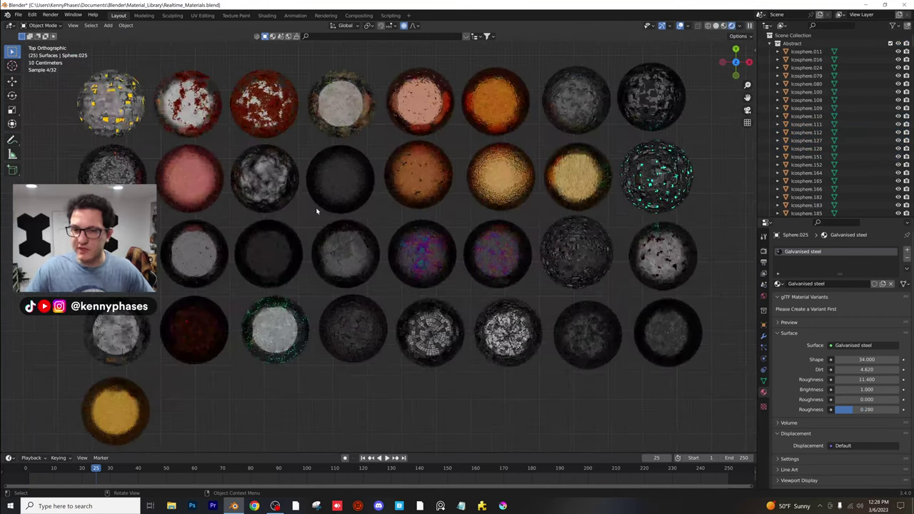
pyautogui.scroll(3, 379, 198)
pyautogui.click(344, 155)
pyautogui.scroll(-2, 334, 202)
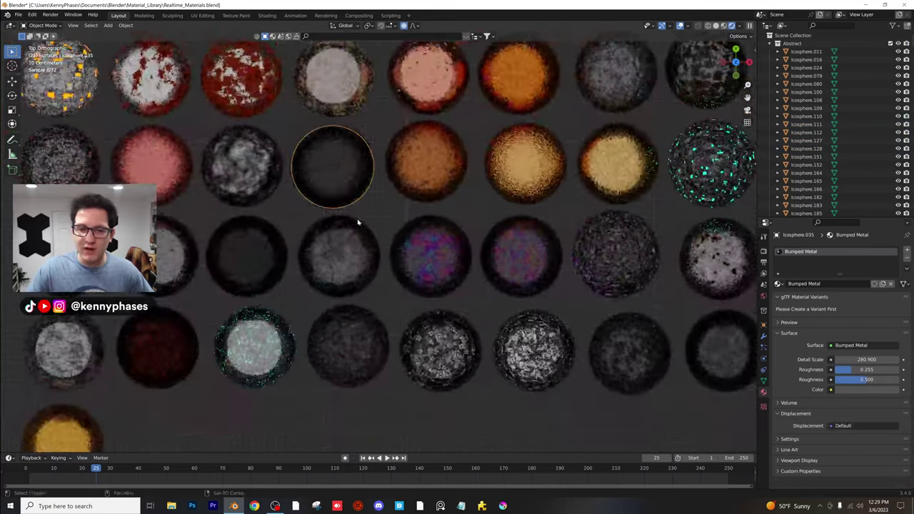
pyautogui.keyDown('shift'); pyautogui.moveTo(357, 220); pyautogui.dragTo(414, 206, button='middle'); pyautogui.keyUp('shift')
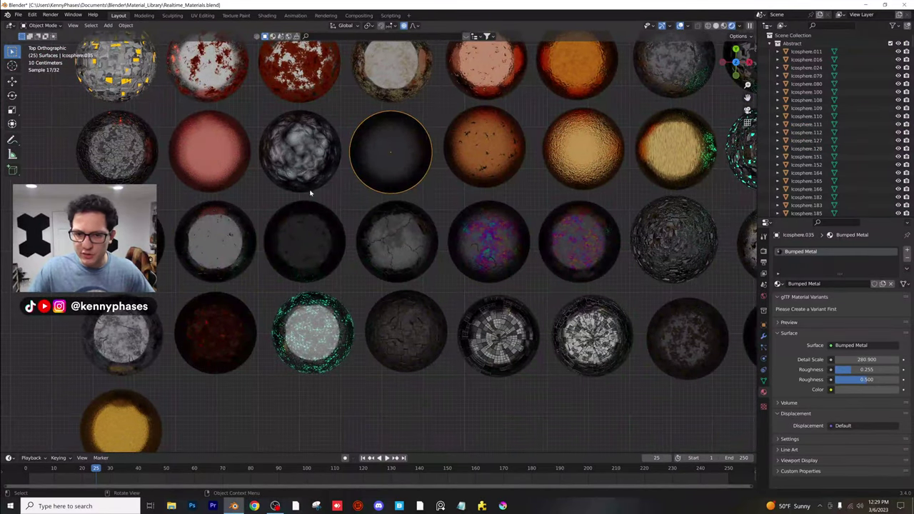
pyautogui.scroll(-2, 424, 196)
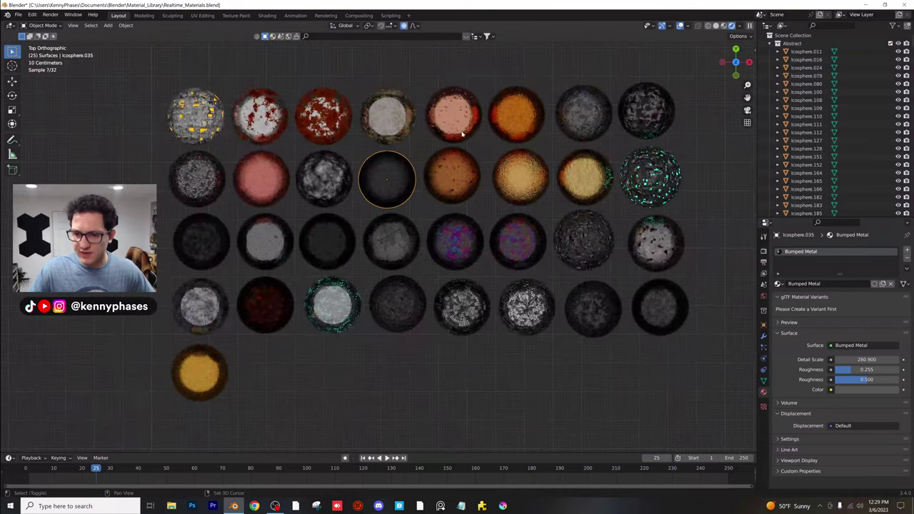
# Add the Blocks and Rubber sample spheres to the selection
pyautogui.keyDown('shift'); pyautogui.moveTo(462, 134); pyautogui.dragTo(455, 145, button='middle'); pyautogui.keyUp('shift')
pyautogui.click(457, 318)
pyautogui.scroll(-3, 457, 127)
pyautogui.keyDown('shift'); pyautogui.moveTo(457, 126); pyautogui.dragTo(422, 321, button='middle'); pyautogui.keyUp('shift')
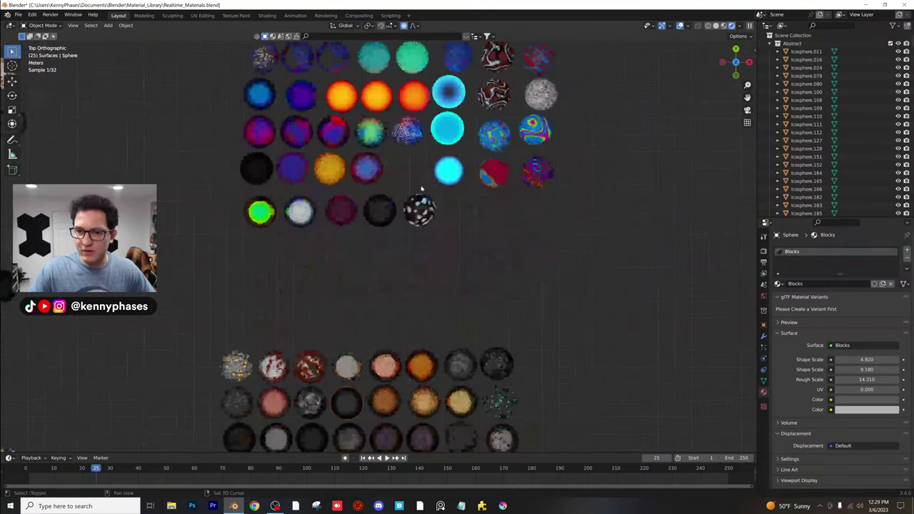
pyautogui.keyDown('shift'); pyautogui.moveTo(260, 169); pyautogui.dragTo(339, 188, button='middle'); pyautogui.keyUp('shift')
pyautogui.click(338, 187)
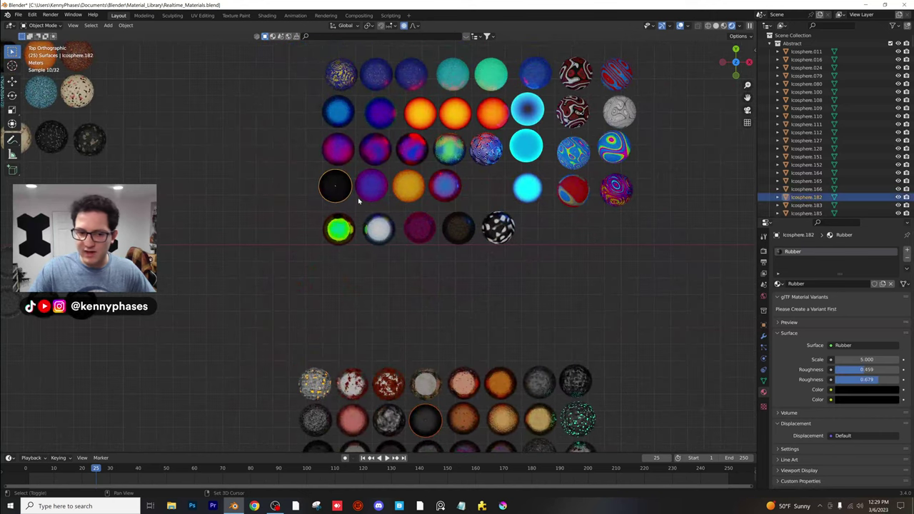
# Add the orange Chipped Paint sample sphere to the selection
pyautogui.scroll(-1, 358, 199)
pyautogui.keyDown('shift'); pyautogui.moveTo(292, 288); pyautogui.dragTo(623, 149, button='middle'); pyautogui.keyUp('shift')
pyautogui.keyDown('shift'); pyautogui.moveTo(306, 400); pyautogui.dragTo(486, 279, button='middle'); pyautogui.keyUp('shift')
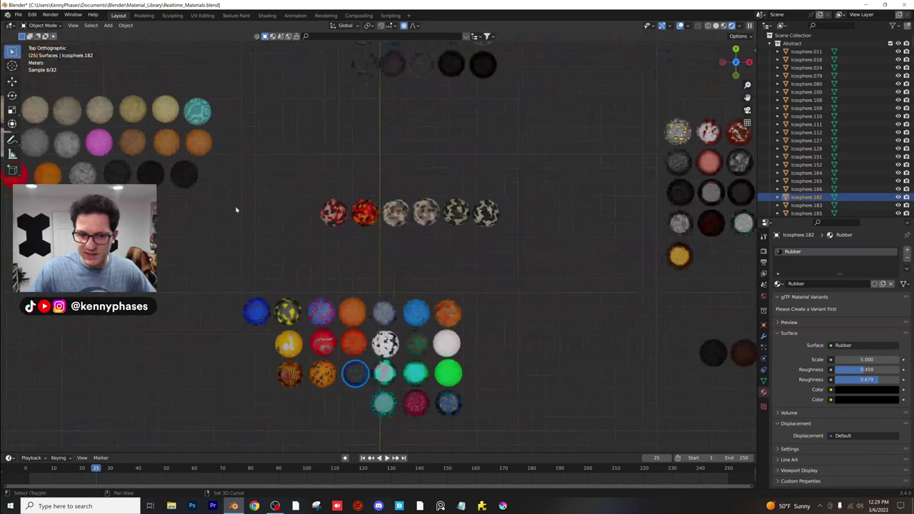
pyautogui.keyDown('shift'); pyautogui.moveTo(182, 162); pyautogui.dragTo(182, 87, button='middle'); pyautogui.keyUp('shift')
pyautogui.scroll(5, 372, 263)
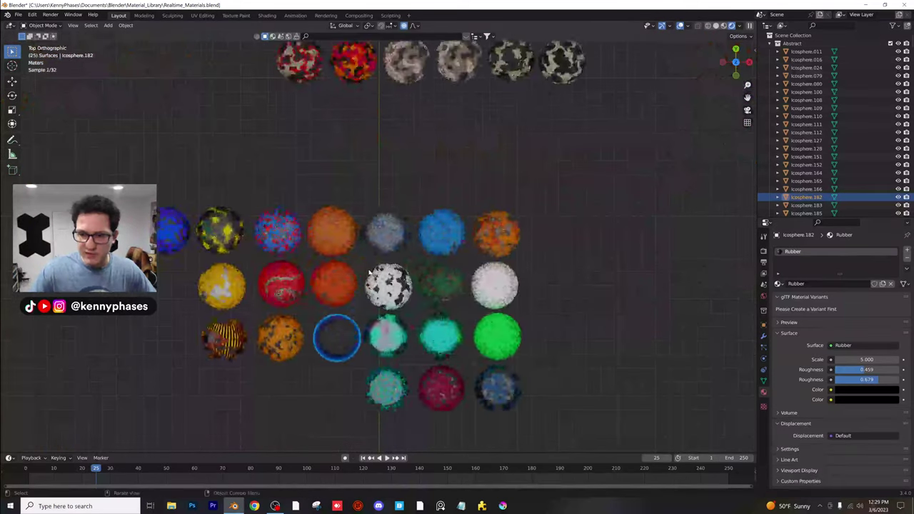
pyautogui.keyDown('shift'); pyautogui.moveTo(381, 257); pyautogui.dragTo(373, 142, button='middle'); pyautogui.keyUp('shift')
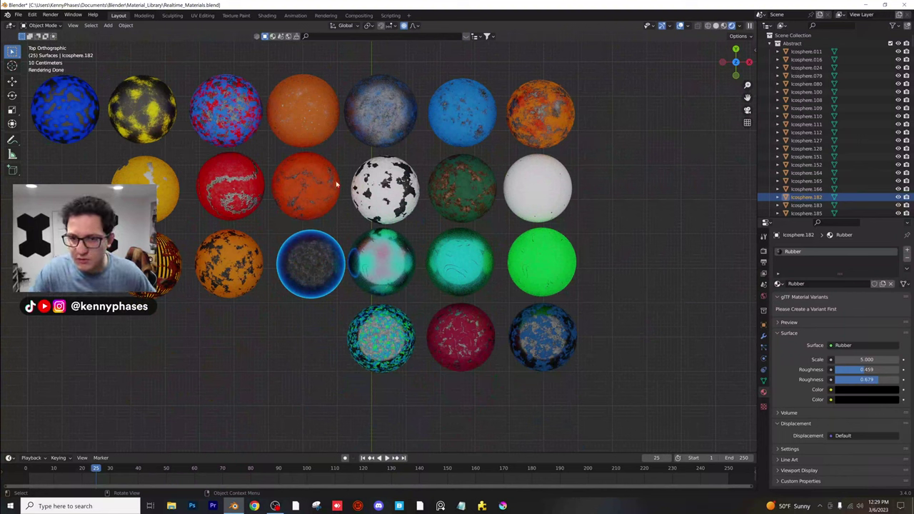
pyautogui.click(304, 113)
# Look over the remaining material groups and copy the selected sample spheres
pyautogui.scroll(-6, 277, 187)
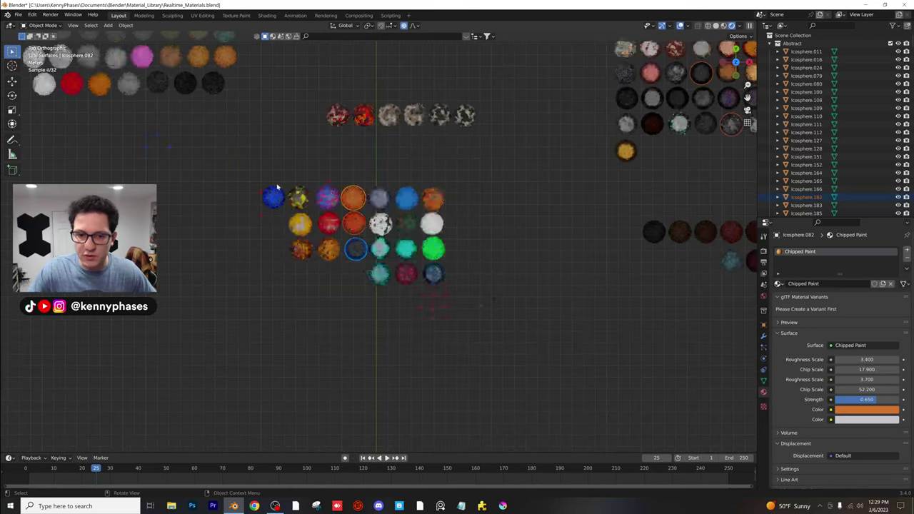
pyautogui.keyDown('shift'); pyautogui.moveTo(318, 281); pyautogui.dragTo(445, 431, button='middle'); pyautogui.keyUp('shift')
pyautogui.keyDown('shift'); pyautogui.moveTo(285, 204); pyautogui.dragTo(291, 214, button='middle'); pyautogui.keyUp('shift')
pyautogui.keyDown('shift'); pyautogui.moveTo(654, 146); pyautogui.dragTo(460, 235, button='middle'); pyautogui.keyUp('shift')
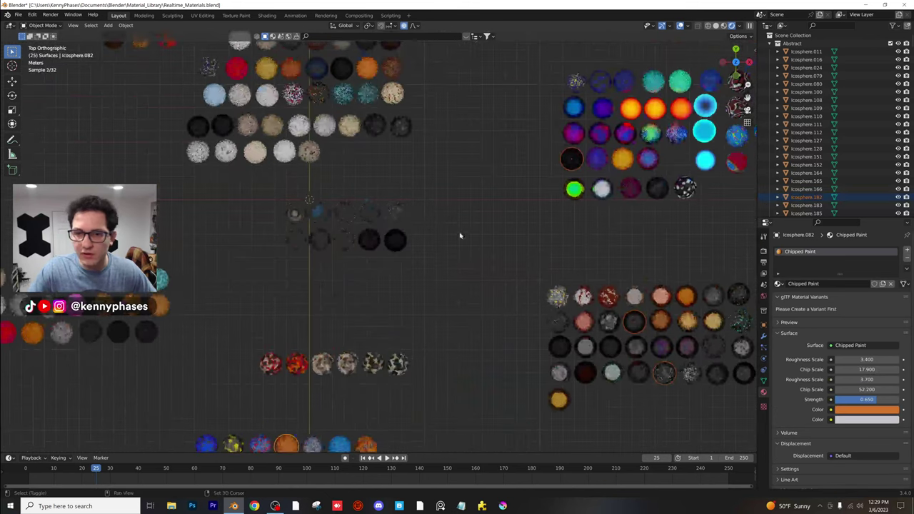
pyautogui.keyDown('shift'); pyautogui.moveTo(463, 202); pyautogui.dragTo(467, 287, button='middle'); pyautogui.keyUp('shift')
pyautogui.keyDown('shift'); pyautogui.moveTo(325, 252); pyautogui.dragTo(144, 310, button='middle'); pyautogui.keyUp('shift')
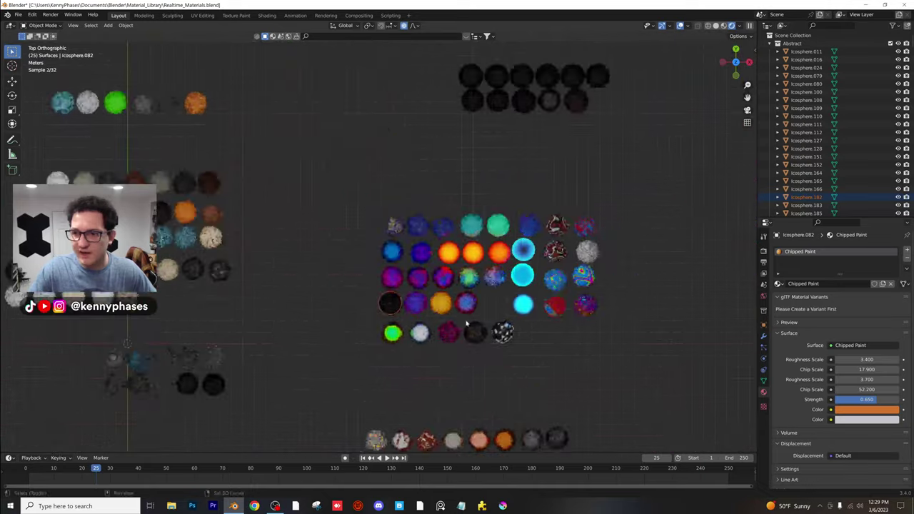
pyautogui.moveTo(468, 324)
pyautogui.keyDown('shift'); pyautogui.mouseDown(button='middle')
pyautogui.moveTo(390, 261)
pyautogui.moveTo(363, 125)
pyautogui.moveTo(381, 47)
pyautogui.moveTo(451, 196)
pyautogui.moveTo(460, 310)
pyautogui.mouseUp(button='middle'); pyautogui.keyUp('shift')
pyautogui.scroll(-2, 321, 282)
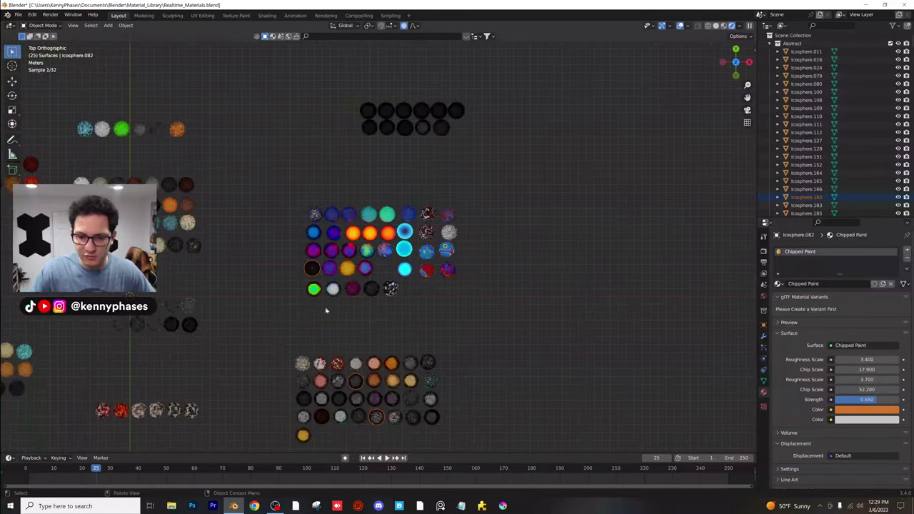
pyautogui.keyDown('shift'); pyautogui.moveTo(273, 350); pyautogui.dragTo(249, 282, button='middle'); pyautogui.keyUp('shift')
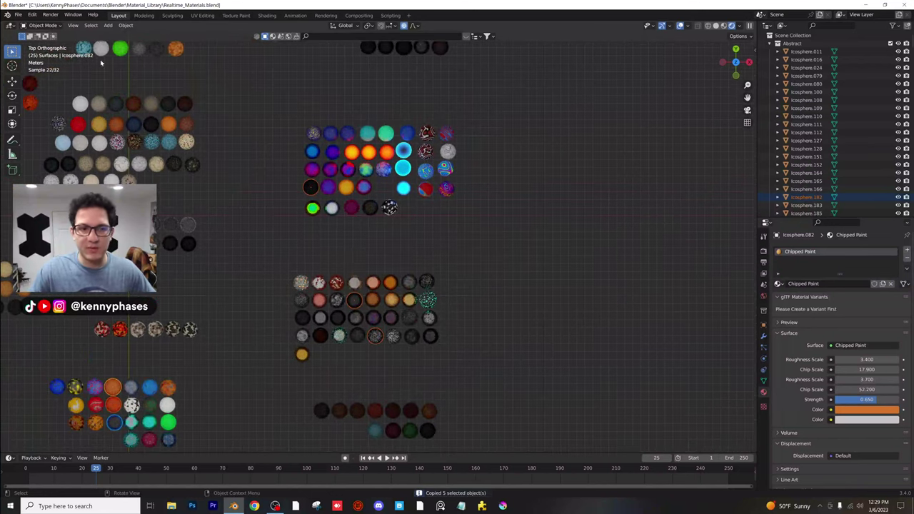
# Reopen the recent file Product-Never-Existed.blend
pyautogui.click(19, 15)
pyautogui.moveTo(43, 40)
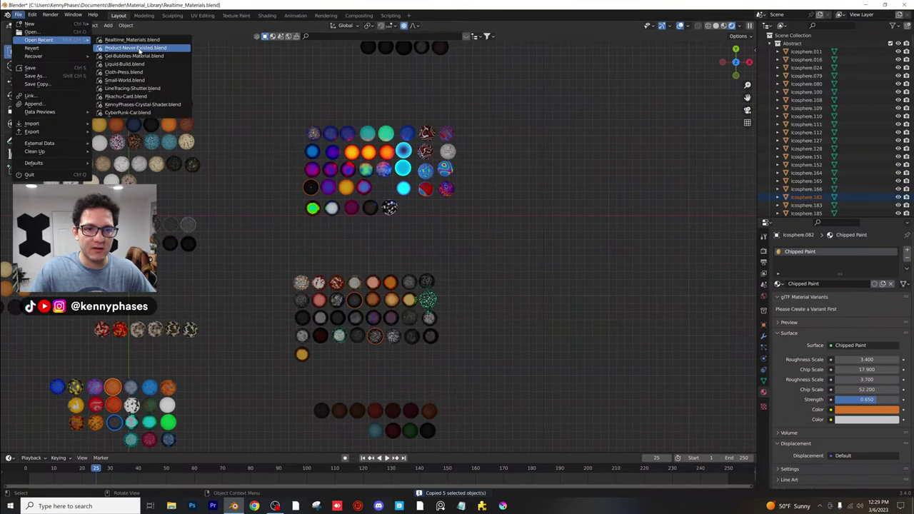
pyautogui.click(140, 49)
pyautogui.click(425, 267)
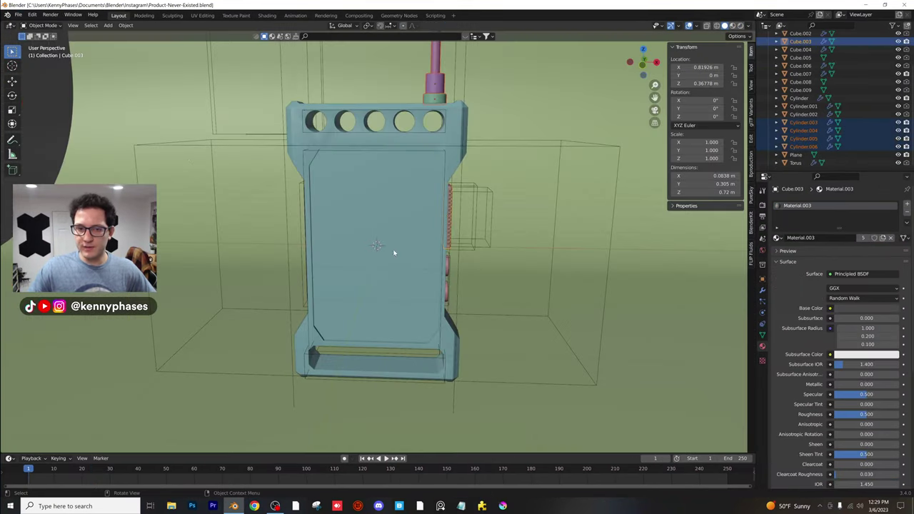
# Paste the copied sample spheres into a new collection named mATERIALS and hide that collection
pyautogui.scroll(-4, 97, 140)
pyautogui.scroll(3, 848, 142)
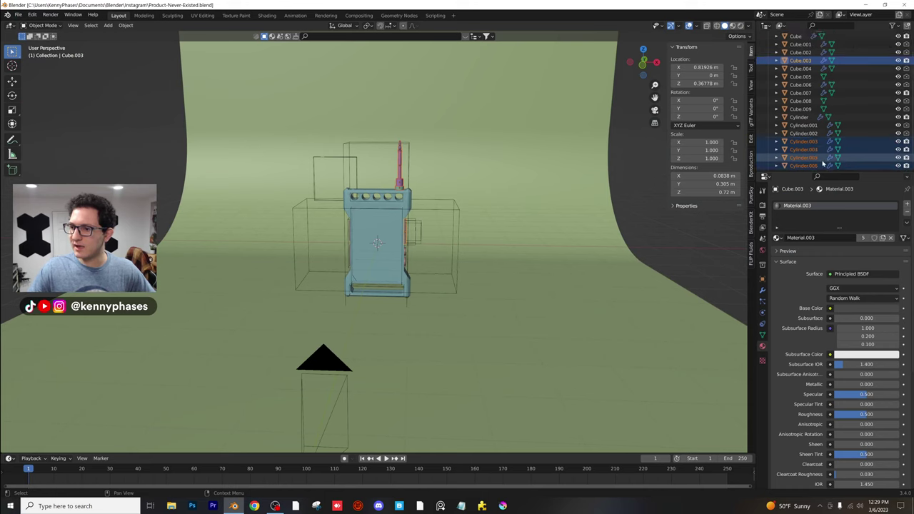
pyautogui.moveTo(816, 171); pyautogui.dragTo(813, 312)
pyautogui.click(800, 265)
pyautogui.rightClick(800, 265)
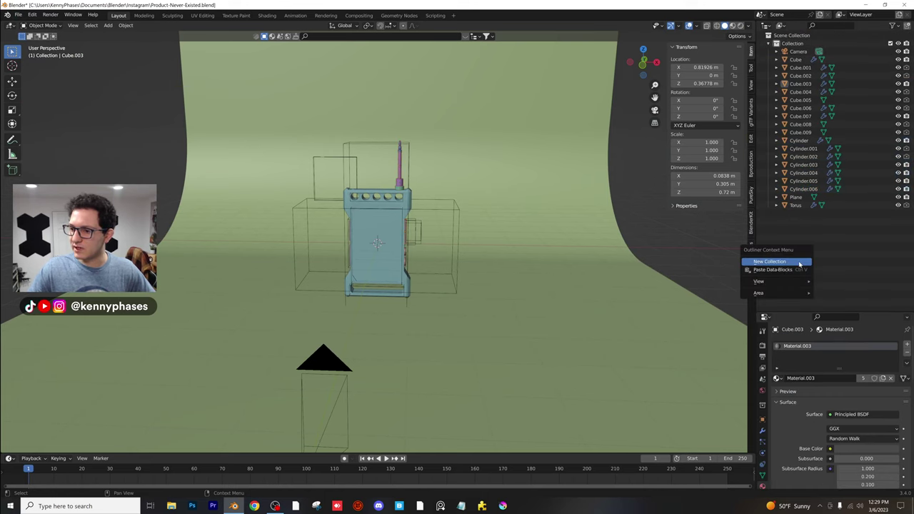
pyautogui.click(800, 263)
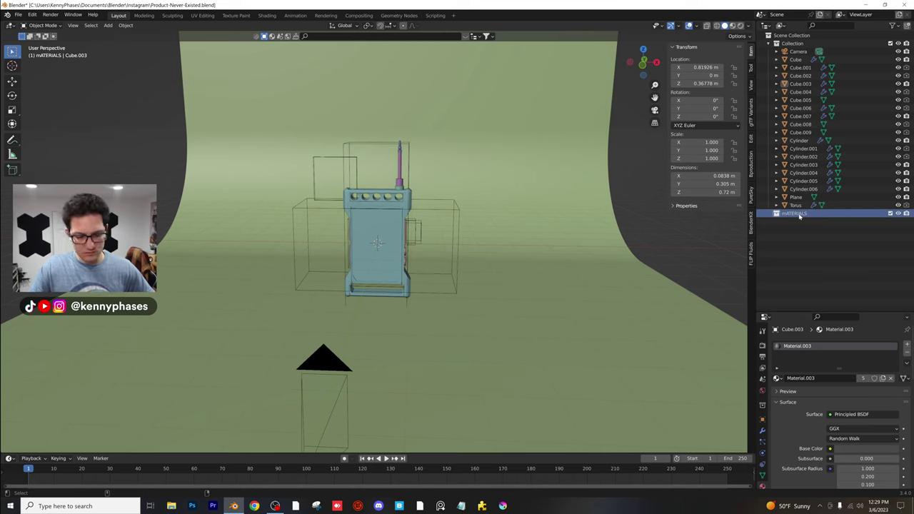
pyautogui.click(890, 213)
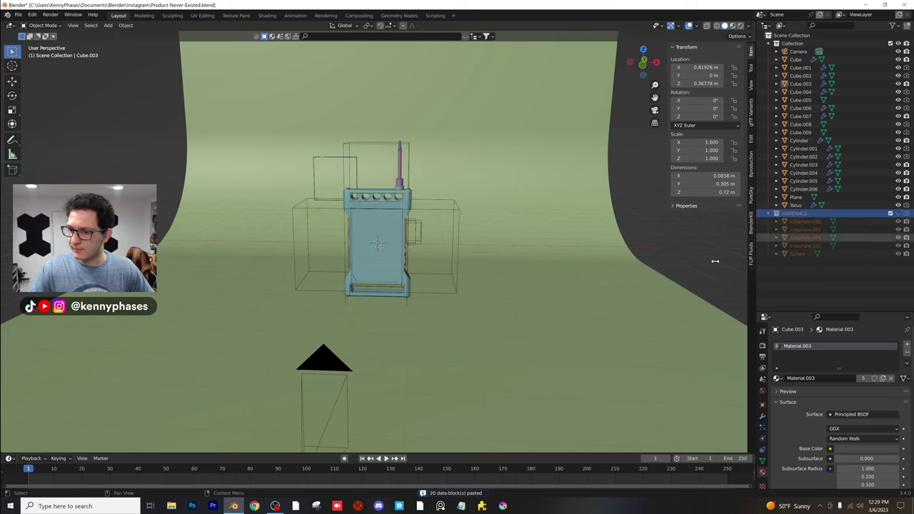
# Switch the viewport to rendered shading and assign the Bumped Metal material to the device's main body
pyautogui.click(503, 195)
pyautogui.press('z')
pyautogui.click(503, 153)
pyautogui.scroll(4, 418, 248)
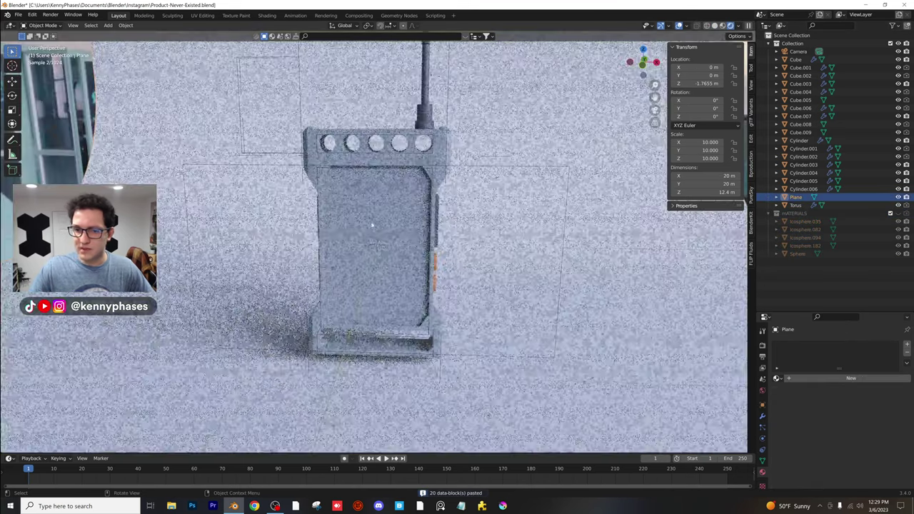
pyautogui.click(411, 213)
pyautogui.moveTo(411, 212); pyautogui.dragTo(477, 209, button='middle')
pyautogui.click(777, 378)
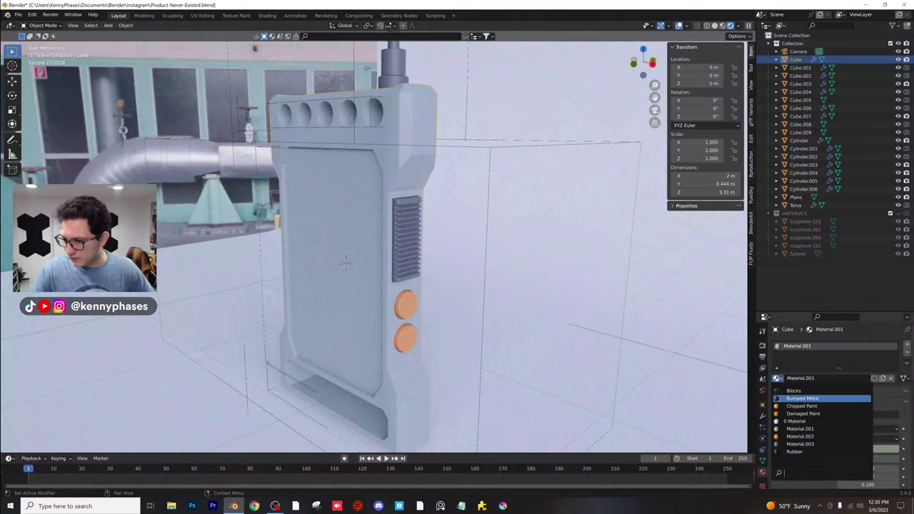
pyautogui.click(803, 398)
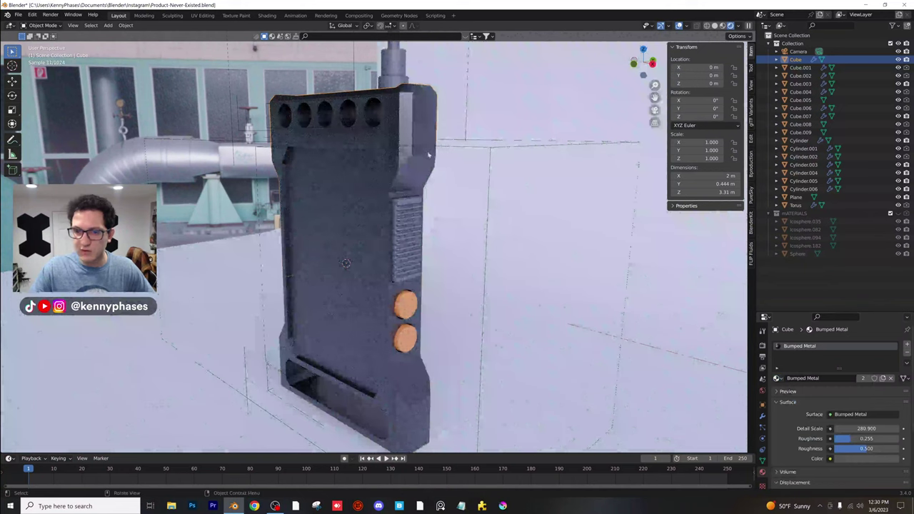
pyautogui.scroll(6, 429, 154)
pyautogui.keyDown('shift'); pyautogui.moveTo(452, 114); pyautogui.dragTo(420, 259, button='middle'); pyautogui.keyUp('shift')
pyautogui.keyDown('shift'); pyautogui.moveTo(465, 222); pyautogui.dragTo(452, 247, button='middle'); pyautogui.keyUp('shift')
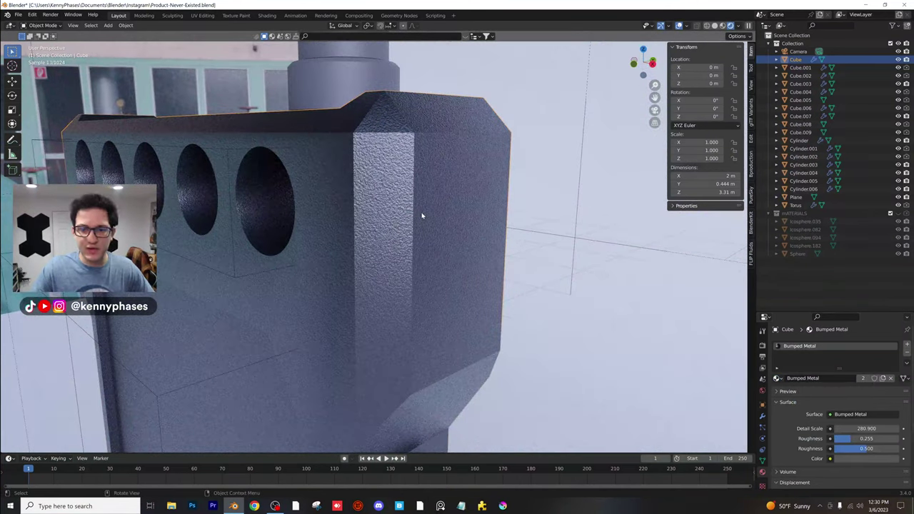
pyautogui.moveTo(421, 212); pyautogui.dragTo(419, 300, button='middle')
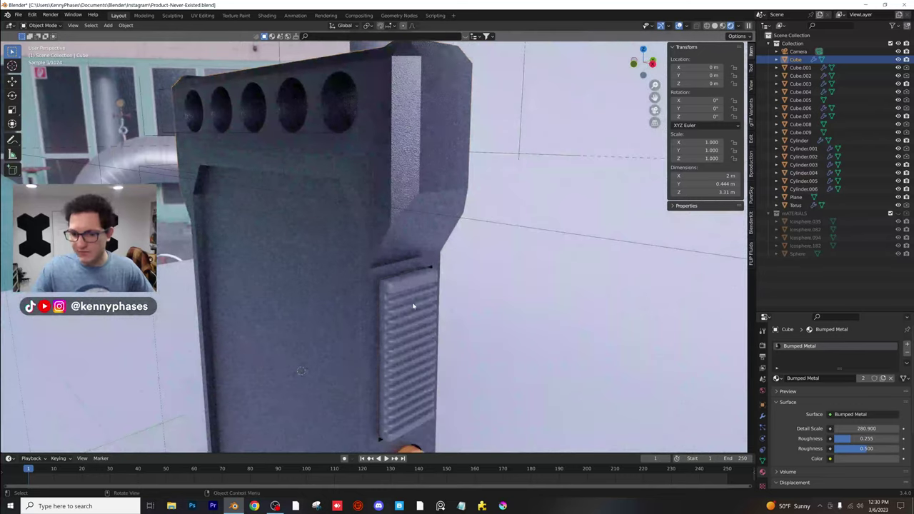
pyautogui.click(419, 300)
pyautogui.click(777, 378)
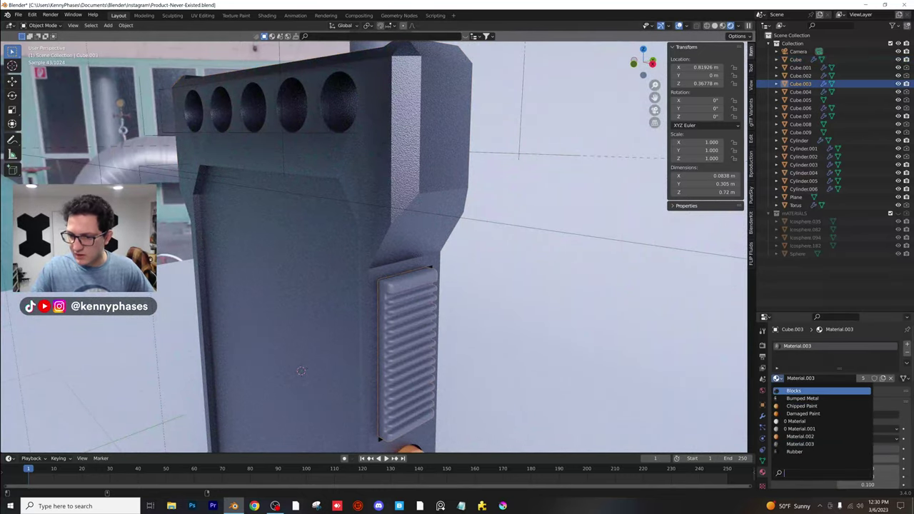
pyautogui.click(491, 393)
# Try the Chipped Paint material on the two round side buttons
pyautogui.keyDown('shift'); pyautogui.moveTo(443, 436); pyautogui.dragTo(448, 172, button='middle'); pyautogui.keyUp('shift')
pyautogui.scroll(4, 447, 310)
pyautogui.click(434, 234)
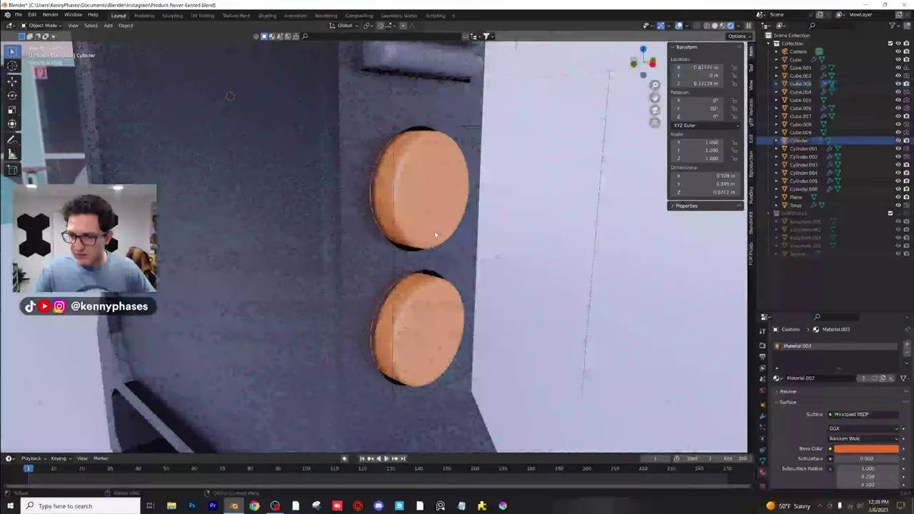
pyautogui.click(777, 378)
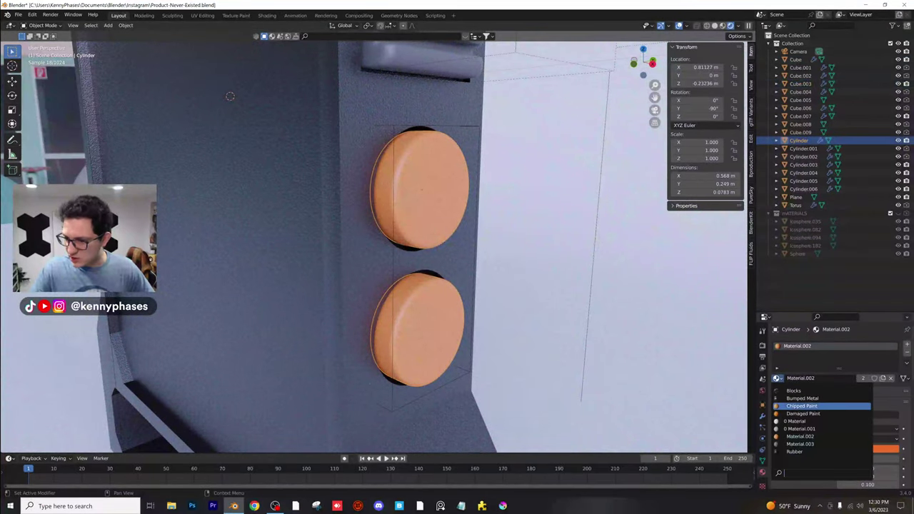
pyautogui.click(801, 405)
pyautogui.moveTo(465, 278); pyautogui.dragTo(425, 262, button='middle')
# Assign the Damaged Paint material to the two round side buttons and to the long pads on the device's opposite side
pyautogui.click(776, 377)
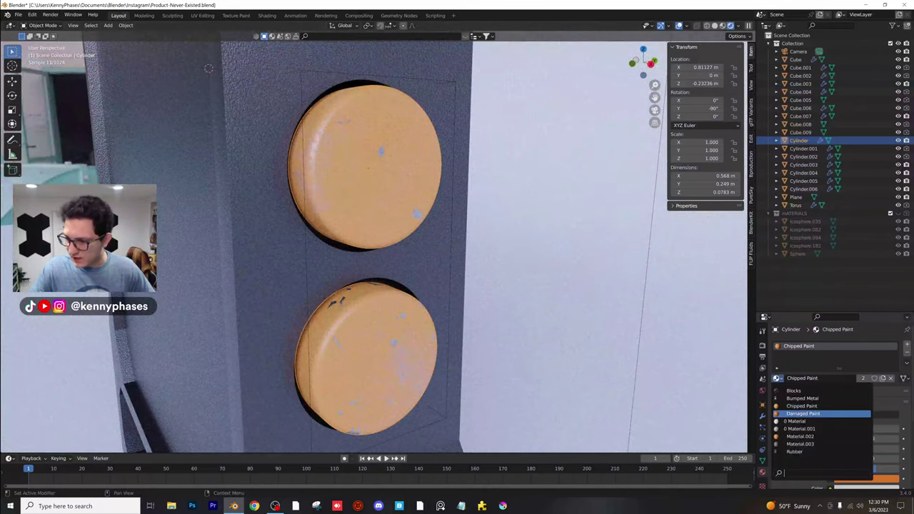
pyautogui.click(814, 413)
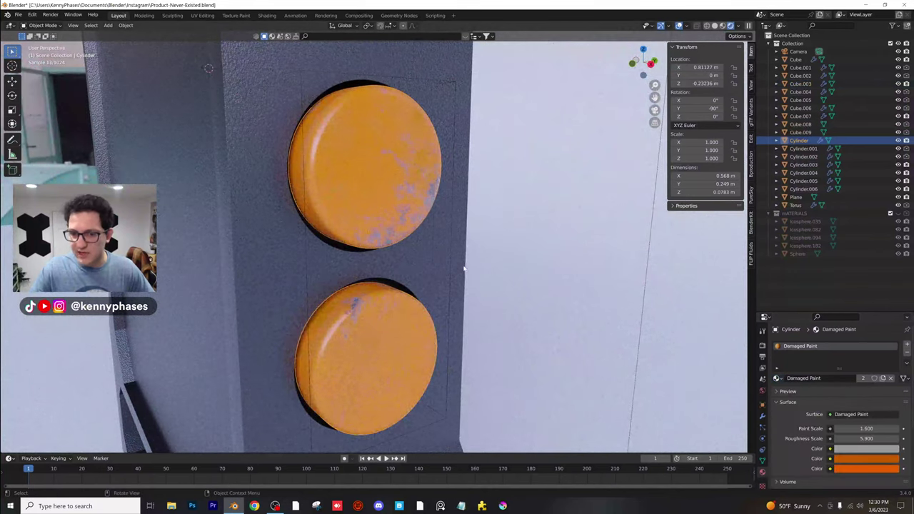
pyautogui.moveTo(464, 269); pyautogui.dragTo(359, 125, button='middle')
pyautogui.click(359, 121)
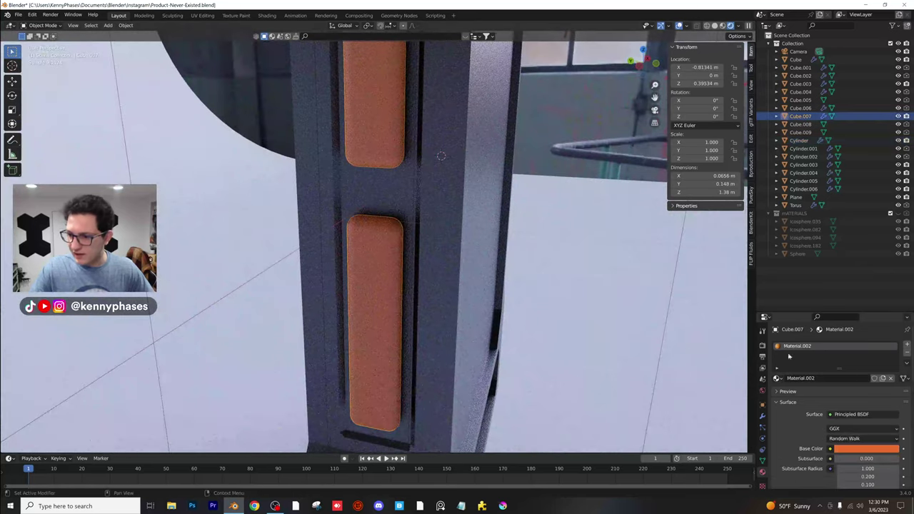
pyautogui.click(777, 378)
pyautogui.click(803, 413)
pyautogui.moveTo(453, 261)
pyautogui.mouseDown(button='middle')
pyautogui.moveTo(406, 327)
pyautogui.moveTo(415, 246)
pyautogui.moveTo(374, 212)
pyautogui.mouseUp(button='middle')
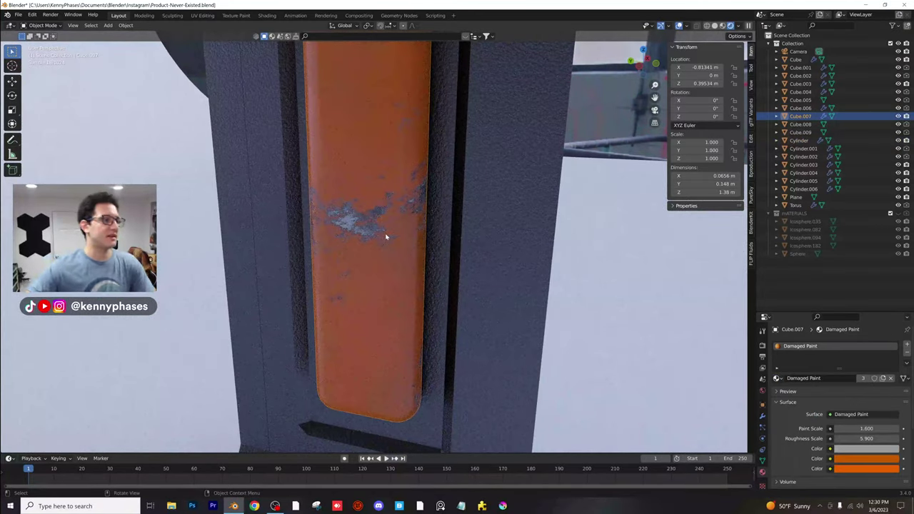
# Assign the Rubber material to the ribbed side grip above the round buttons
pyautogui.moveTo(400, 230); pyautogui.dragTo(402, 190, button='middle')
pyautogui.click(402, 190)
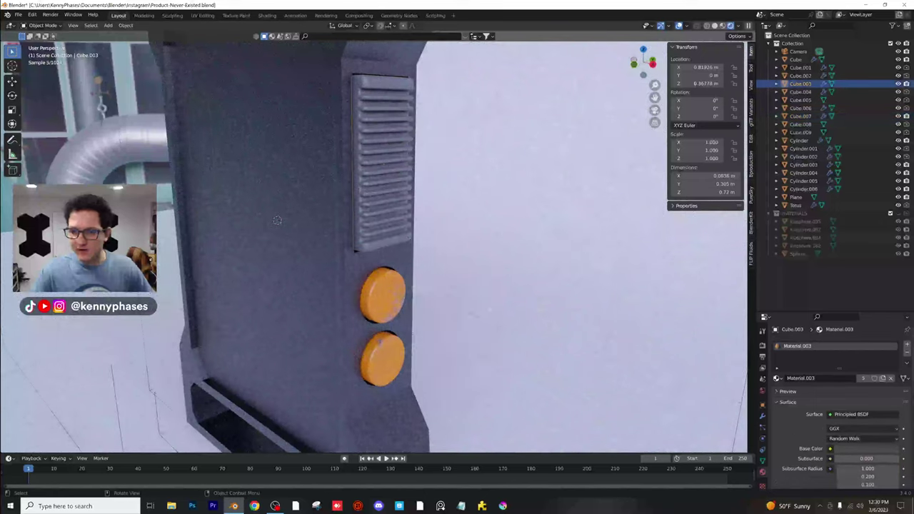
pyautogui.click(778, 378)
pyautogui.click(792, 451)
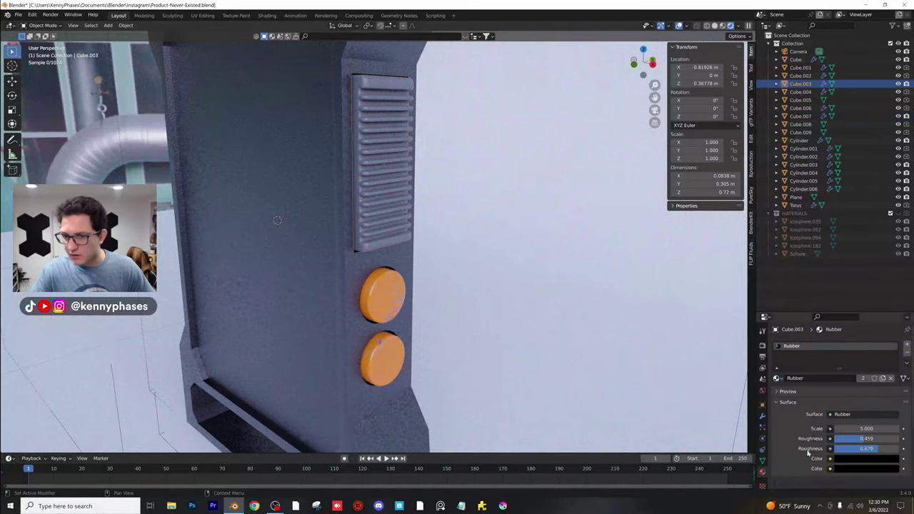
pyautogui.scroll(4, 400, 231)
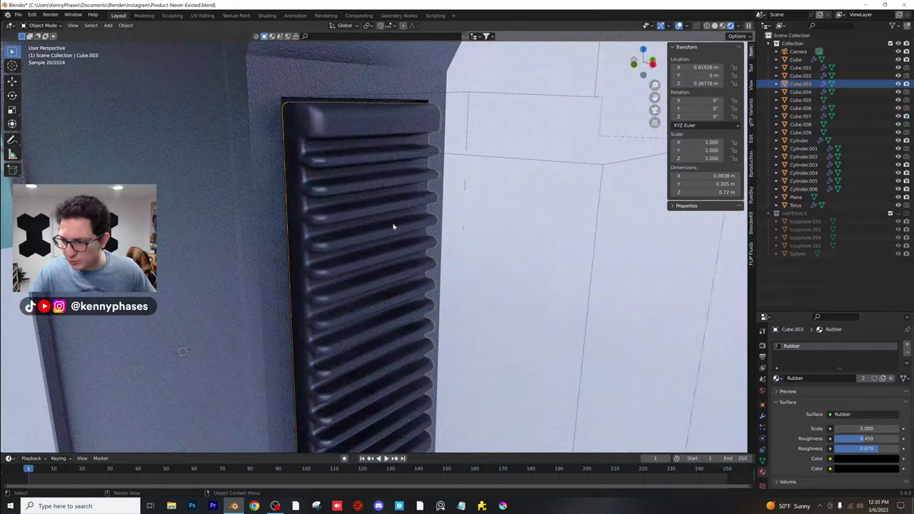
# Try a lighter first colour in the ribbed grip's Rubber material and undo the change
pyautogui.click(880, 460)
pyautogui.moveTo(891, 379); pyautogui.dragTo(892, 382)
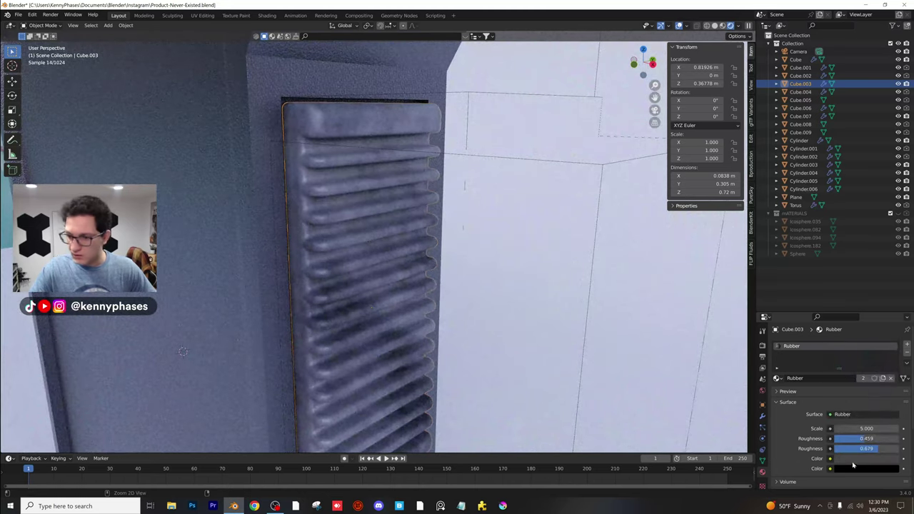
pyautogui.scroll(-5, 454, 323)
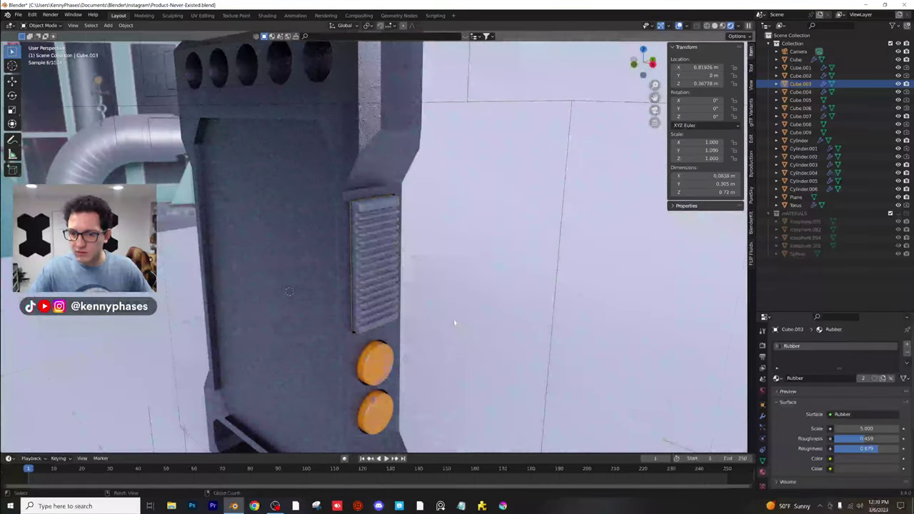
pyautogui.hotkey('ctrl', 'z')
pyautogui.hotkey('ctrl', 'z')
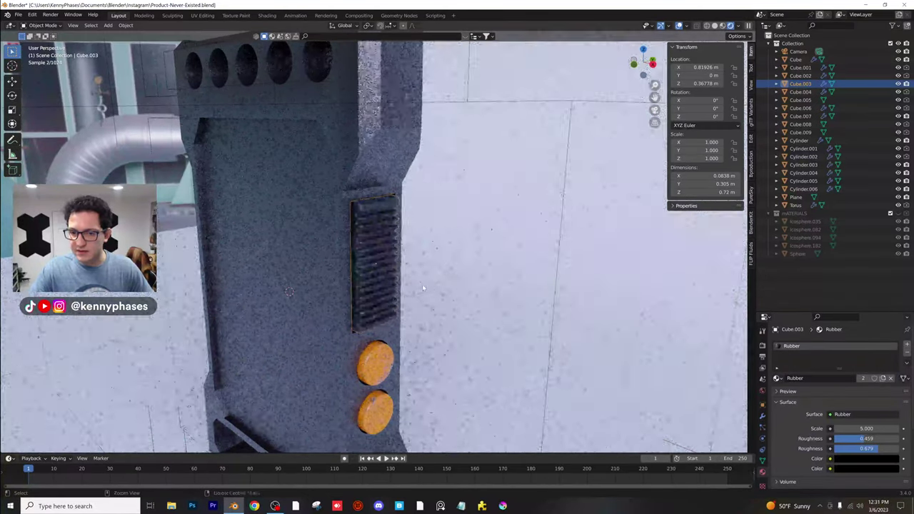
# Link the ribbed grip's Rubber material to all four antenna parts
pyautogui.keyDown('shift'); pyautogui.moveTo(421, 264); pyautogui.dragTo(420, 325, button='middle'); pyautogui.keyUp('shift')
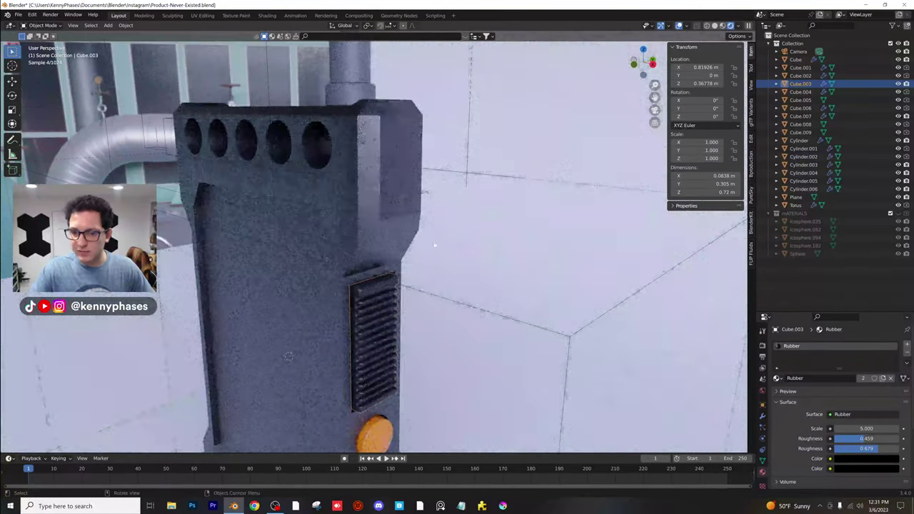
pyautogui.keyDown('shift'); pyautogui.moveTo(416, 108); pyautogui.dragTo(375, 283, button='middle'); pyautogui.keyUp('shift')
pyautogui.scroll(-6, 412, 299)
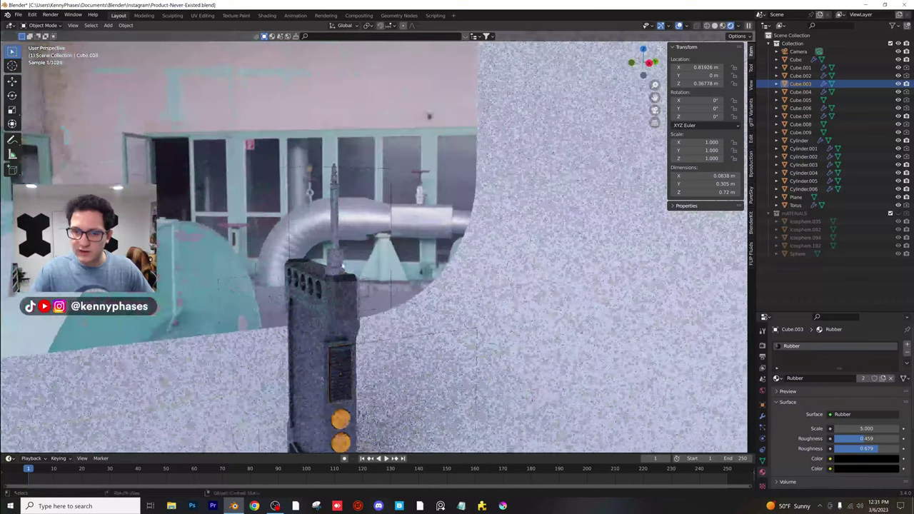
pyautogui.click(335, 270)
pyautogui.keyDown('shift'); pyautogui.click(335, 255); pyautogui.keyUp('shift')
pyautogui.keyDown('shift'); pyautogui.click(334, 227); pyautogui.keyUp('shift')
pyautogui.keyDown('shift'); pyautogui.click(334, 178); pyautogui.keyUp('shift')
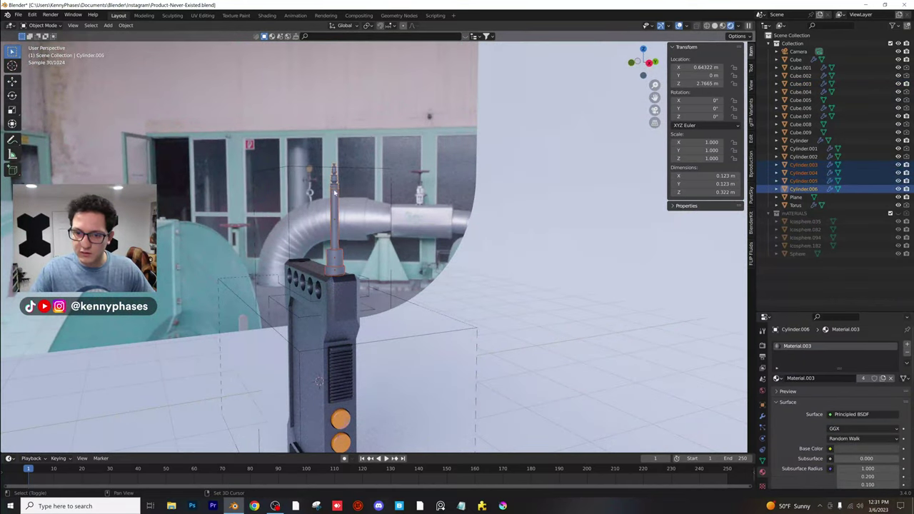
pyautogui.keyDown('shift'); pyautogui.click(349, 362); pyautogui.keyUp('shift')
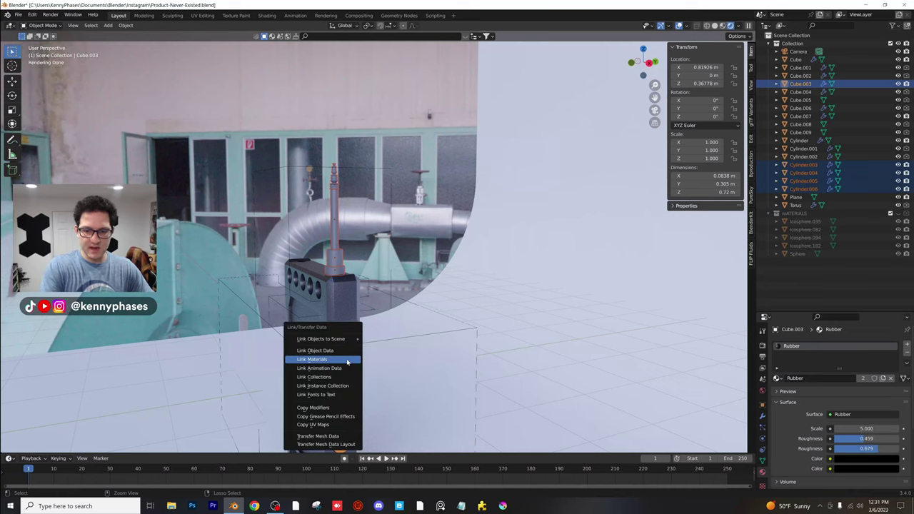
pyautogui.click(348, 360)
# Change the colour of the main body's Bumped Metal material to blue
pyautogui.click(360, 303)
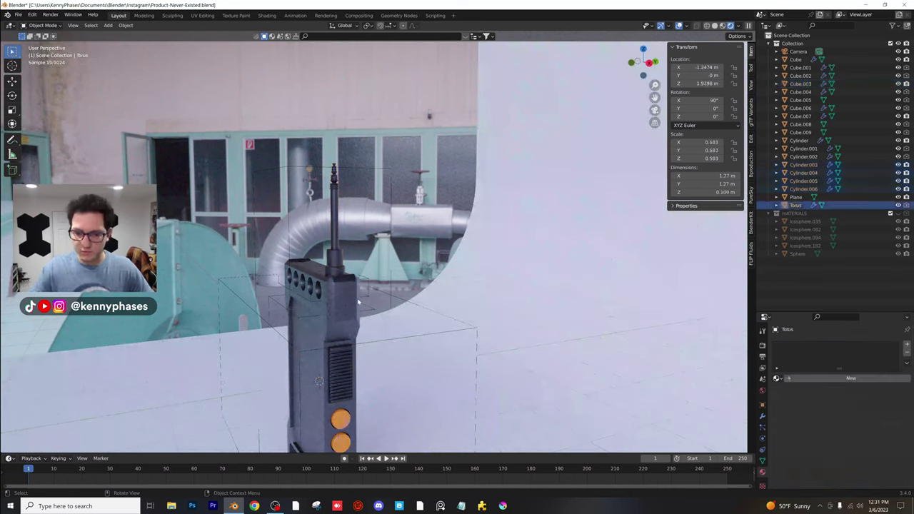
pyautogui.click(357, 295)
pyautogui.moveTo(369, 294); pyautogui.dragTo(387, 277, button='middle')
pyautogui.click(850, 458)
pyautogui.moveTo(873, 369)
pyautogui.mouseDown()
pyautogui.moveTo(861, 367)
pyautogui.moveTo(865, 354)
pyautogui.moveTo(892, 362)
pyautogui.moveTo(892, 355)
pyautogui.moveTo(859, 357)
pyautogui.moveTo(867, 362)
pyautogui.mouseUp()
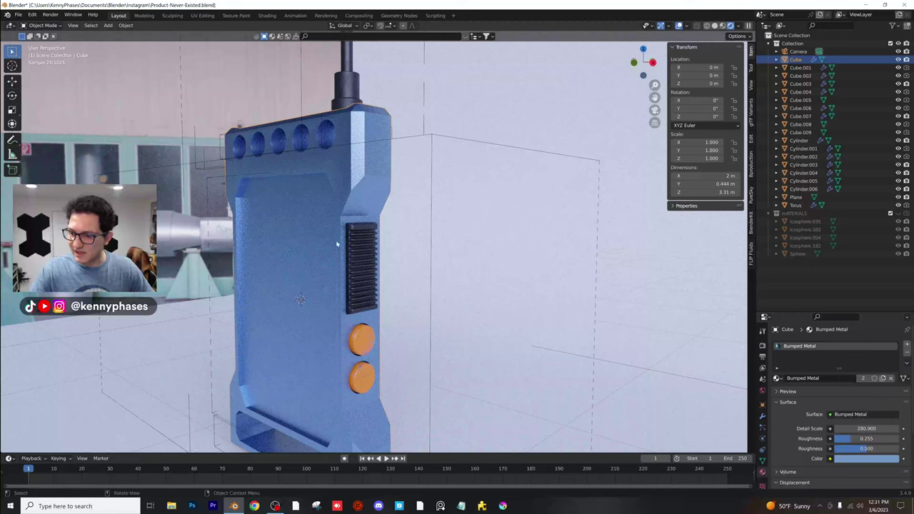
# Set the Bumped Metal detail scale to 259.3 and its two roughness values to 0.529 and about 0.912
pyautogui.scroll(5, 337, 244)
pyautogui.keyDown('shift'); pyautogui.moveTo(391, 105); pyautogui.dragTo(421, 226, button='middle'); pyautogui.keyUp('shift')
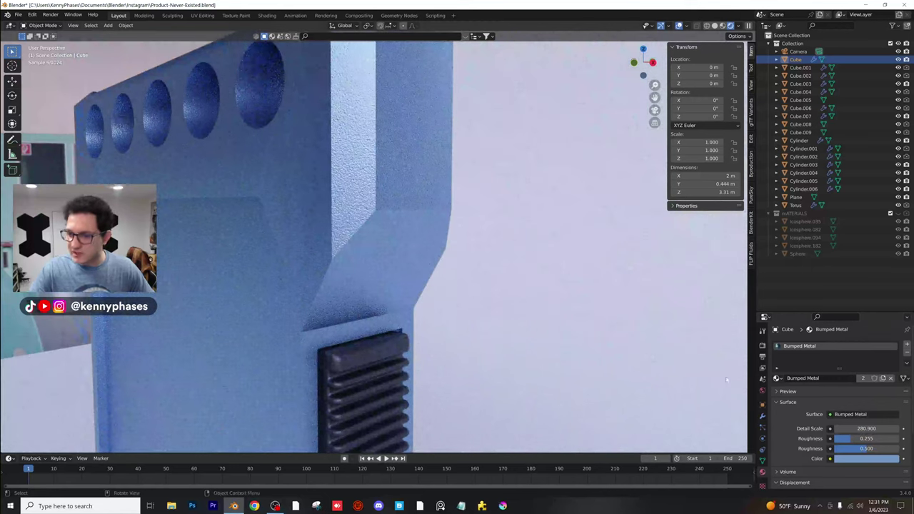
pyautogui.moveTo(850, 441); pyautogui.dragTo(886, 428)
pyautogui.scroll(-5, 373, 243)
pyautogui.moveTo(373, 242); pyautogui.dragTo(509, 242, button='middle')
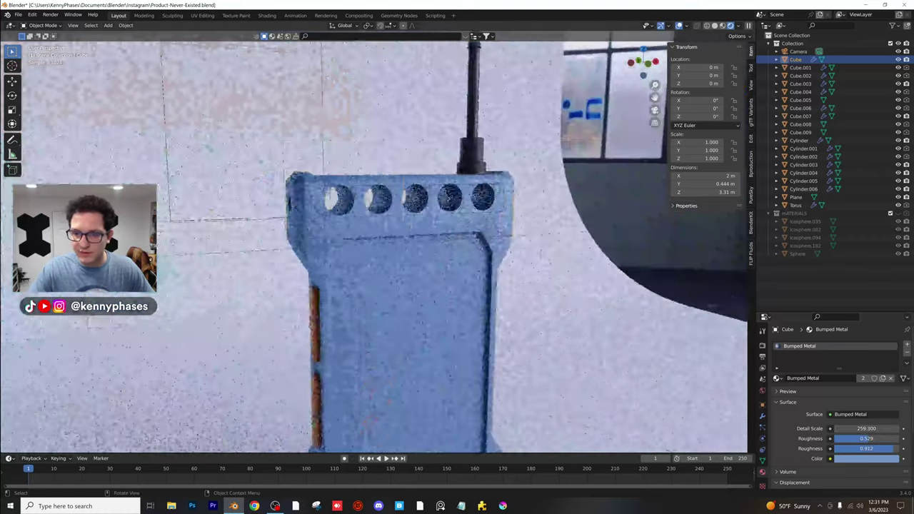
# Check the blue device from several sides and save the file
pyautogui.keyDown('shift'); pyautogui.moveTo(400, 286); pyautogui.dragTo(361, 200, button='middle'); pyautogui.keyUp('shift')
pyautogui.scroll(-3, 562, 288)
pyautogui.moveTo(562, 288); pyautogui.dragTo(371, 284, button='middle')
pyautogui.scroll(3, 372, 264)
pyautogui.keyDown('shift'); pyautogui.moveTo(351, 225); pyautogui.dragTo(421, 270, button='middle'); pyautogui.keyUp('shift')
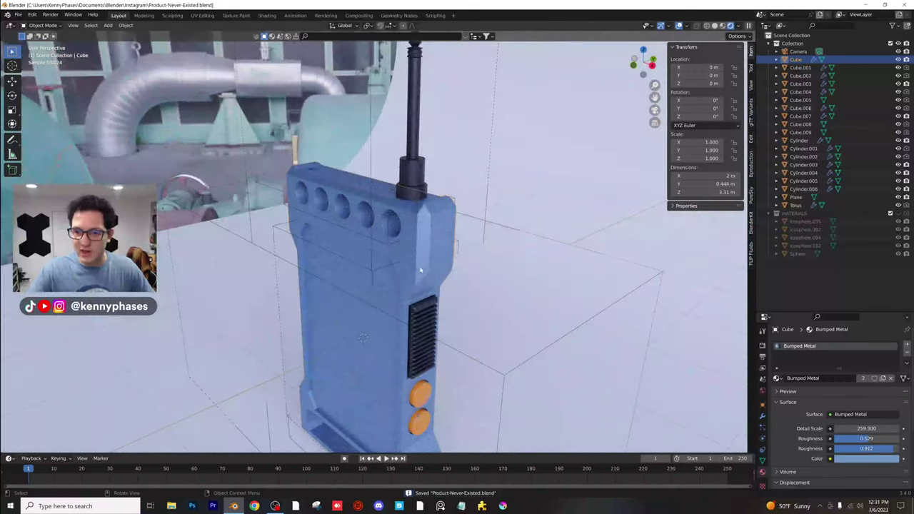
# Assign the Chipped Paint material to the ring at the antenna's base
pyautogui.click(414, 194)
pyautogui.scroll(1, 413, 195)
pyautogui.keyDown('shift'); pyautogui.moveTo(414, 202); pyautogui.dragTo(389, 239, button='middle'); pyautogui.keyUp('shift')
pyautogui.scroll(1, 411, 222)
pyautogui.keyDown('shift'); pyautogui.moveTo(426, 208); pyautogui.dragTo(341, 234, button='middle'); pyautogui.keyUp('shift')
pyautogui.scroll(2, 381, 251)
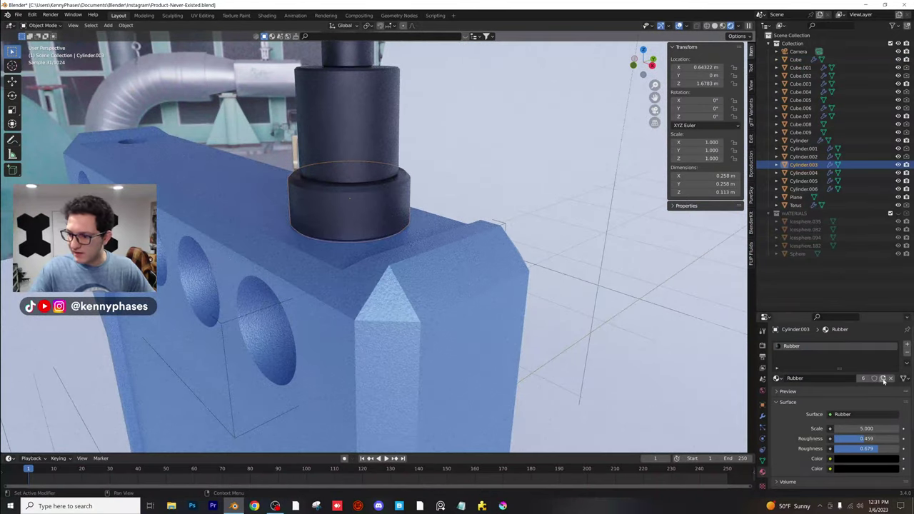
pyautogui.click(777, 378)
pyautogui.click(822, 405)
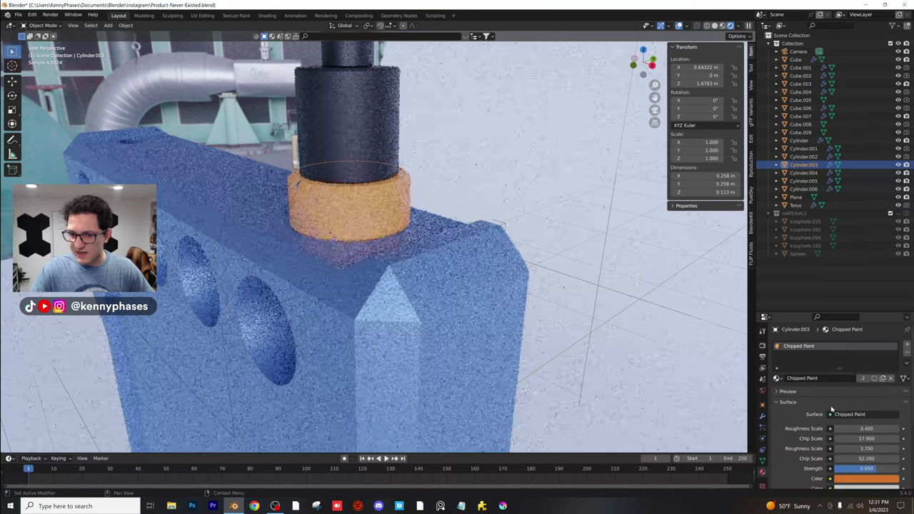
# Replace the antenna tip's Rubber material with a new material set to metallic 1.000 and roughness 0.168
pyautogui.scroll(-4, 324, 237)
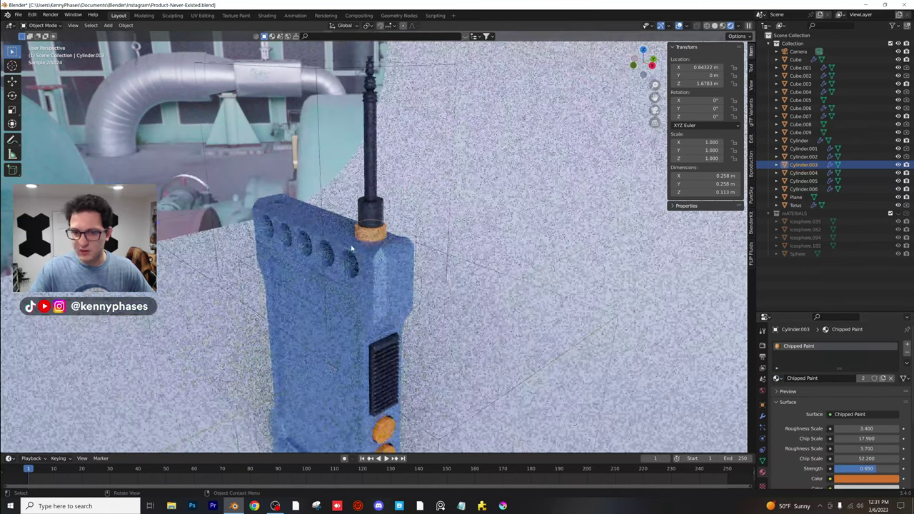
pyautogui.moveTo(323, 237); pyautogui.dragTo(374, 152, button='middle')
pyautogui.click(373, 152)
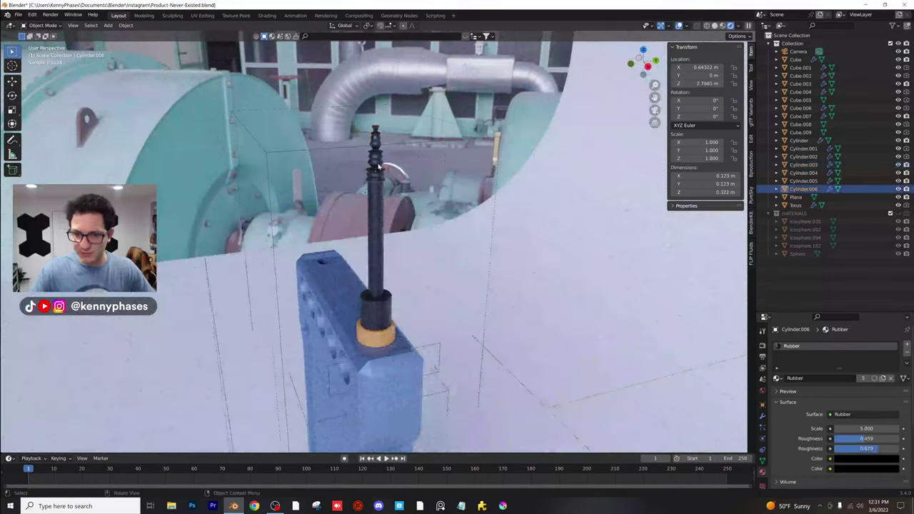
pyautogui.scroll(2, 373, 152)
pyautogui.click(891, 379)
pyautogui.click(861, 378)
pyautogui.scroll(-5, 856, 435)
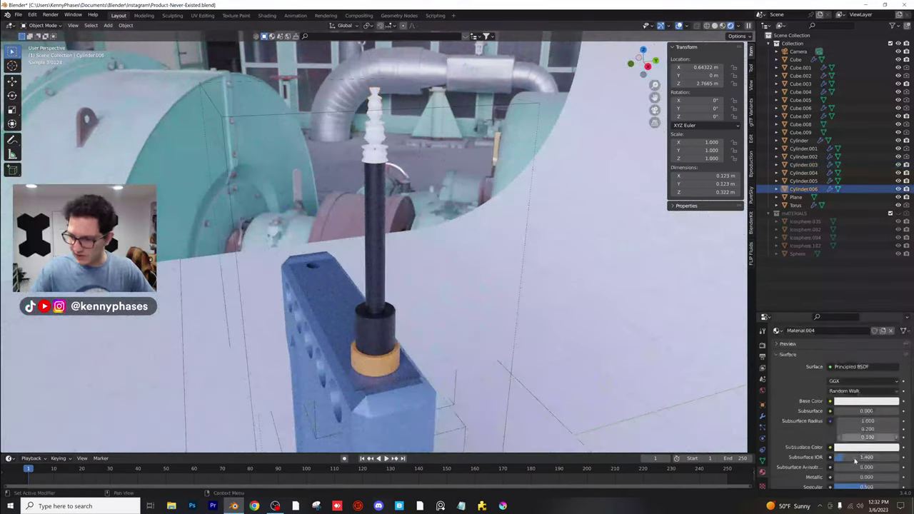
pyautogui.moveTo(866, 401); pyautogui.dragTo(899, 401)
pyautogui.moveTo(865, 431); pyautogui.dragTo(844, 431)
# Save the file and examine the device and its metallic antenna tip from several sides
pyautogui.moveTo(584, 325); pyautogui.dragTo(360, 260, button='middle')
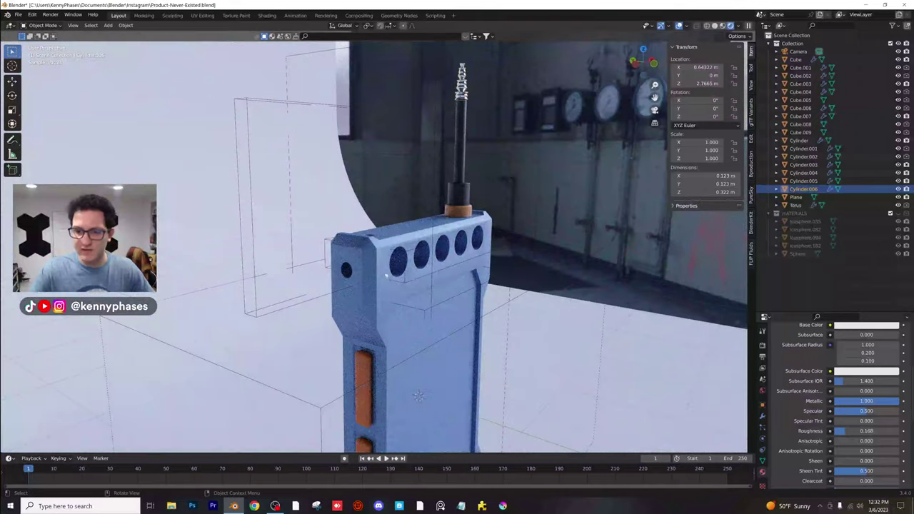
pyautogui.click(109, 26)
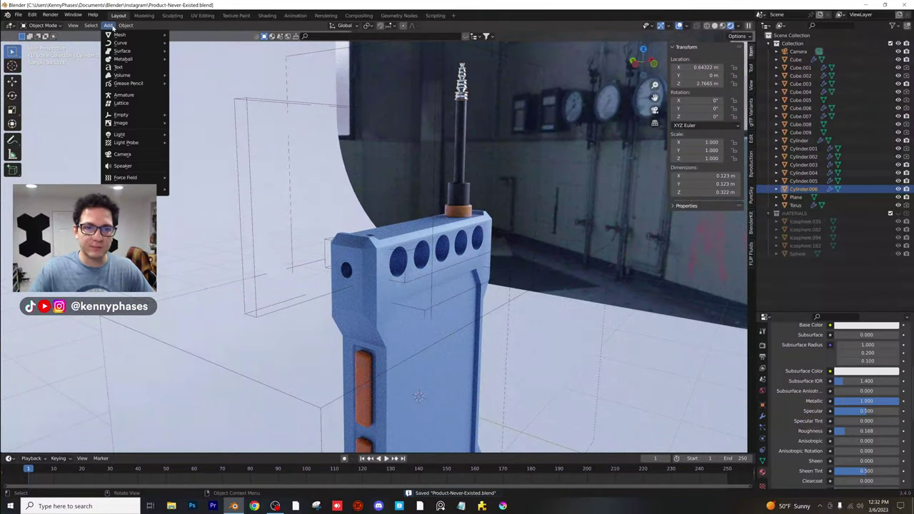
pyautogui.click(108, 26)
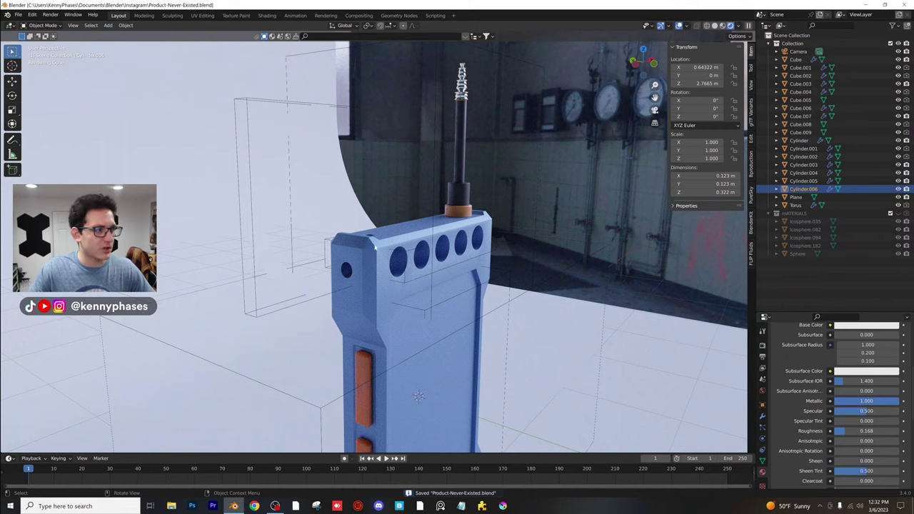
pyautogui.moveTo(426, 248); pyautogui.dragTo(400, 207, button='middle')
pyautogui.scroll(-3, 437, 200)
pyautogui.scroll(3, 442, 206)
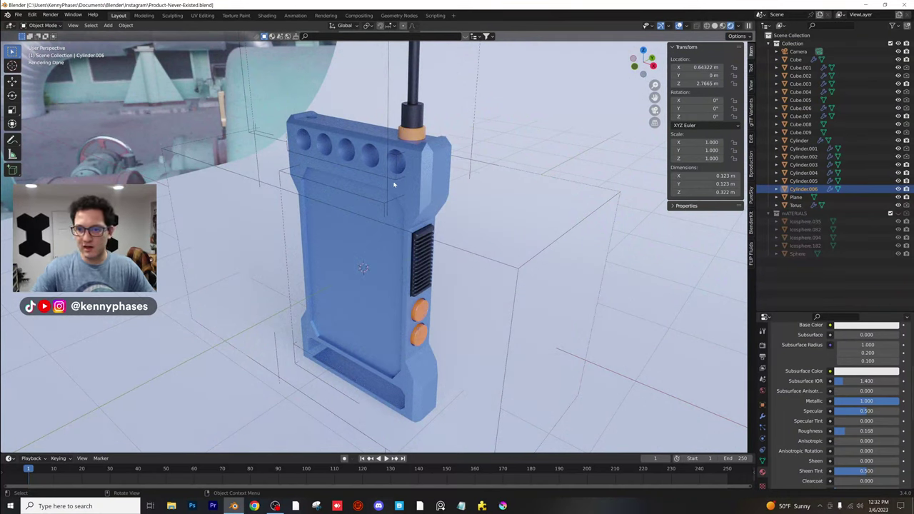
pyautogui.moveTo(392, 190); pyautogui.dragTo(414, 187, button='middle')
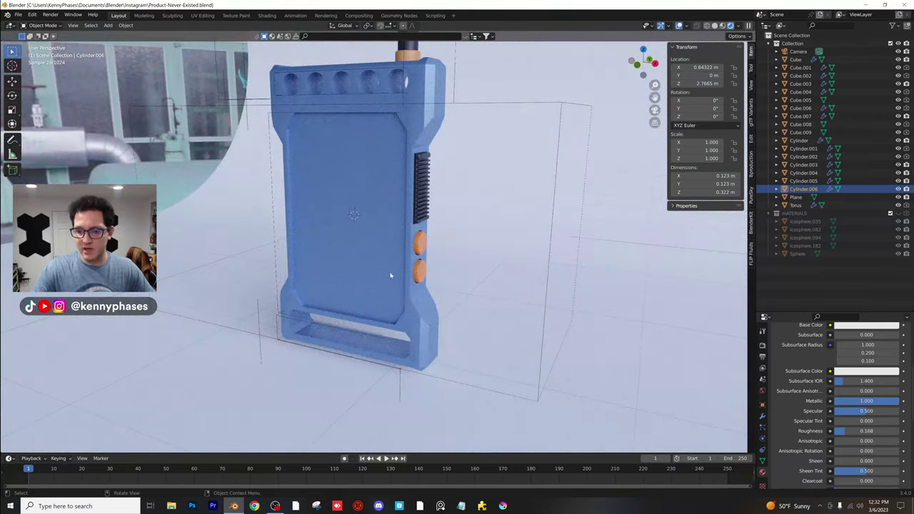
pyautogui.keyDown('shift'); pyautogui.moveTo(390, 267); pyautogui.dragTo(374, 311, button='middle'); pyautogui.keyUp('shift')
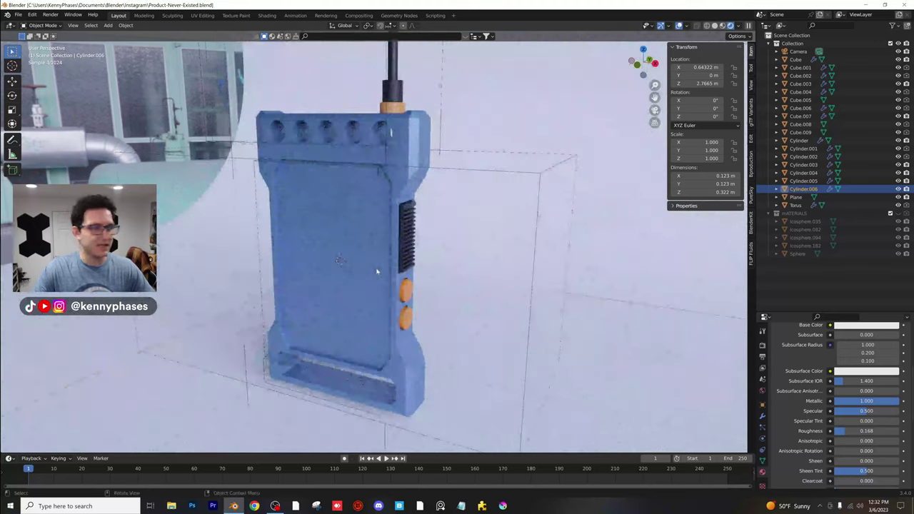
pyautogui.scroll(-2, 377, 270)
pyautogui.moveTo(377, 269); pyautogui.dragTo(439, 264, button='middle')
# Give the curved backdrop plane a new material with metallic 1.000 and roughness 0.431
pyautogui.click(177, 119)
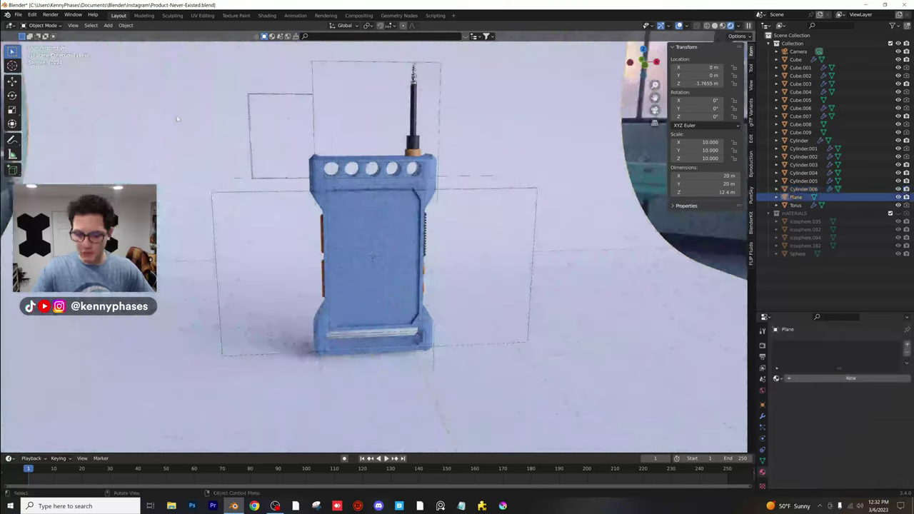
pyautogui.press('KP_0')
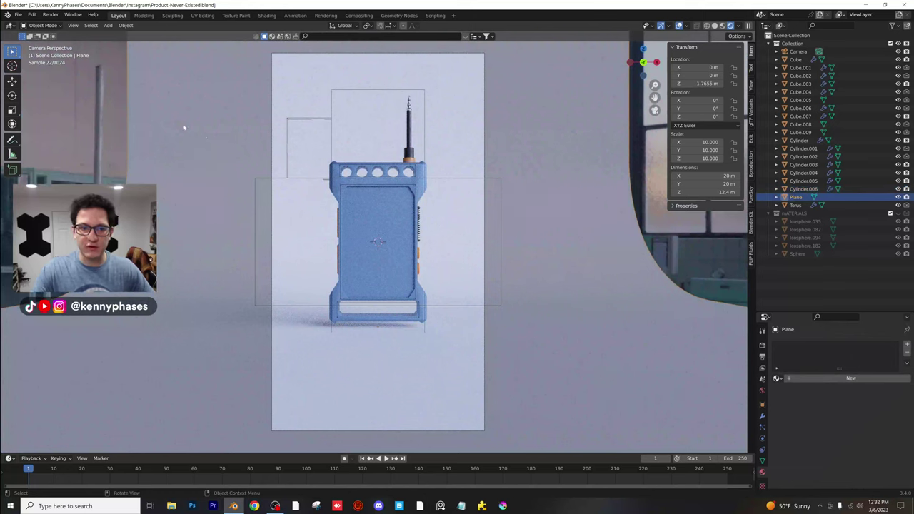
pyautogui.click(851, 378)
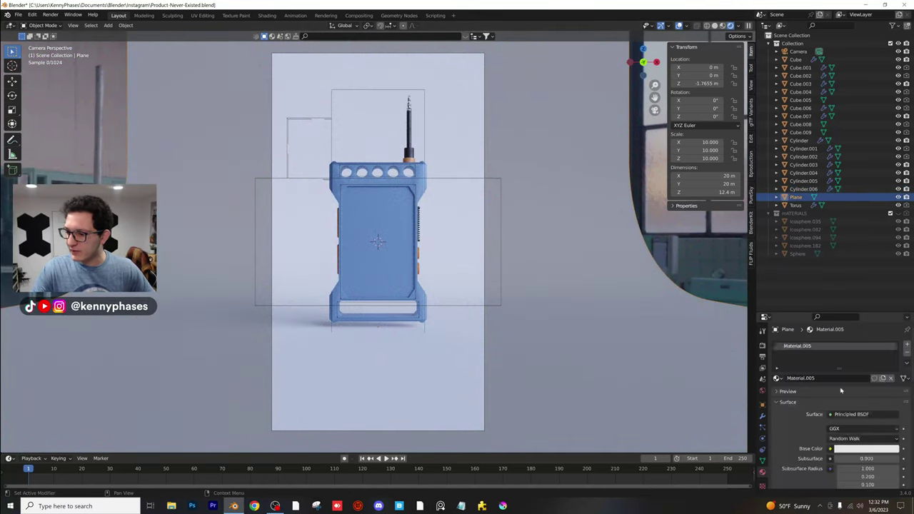
pyautogui.moveTo(829, 313); pyautogui.dragTo(829, 189)
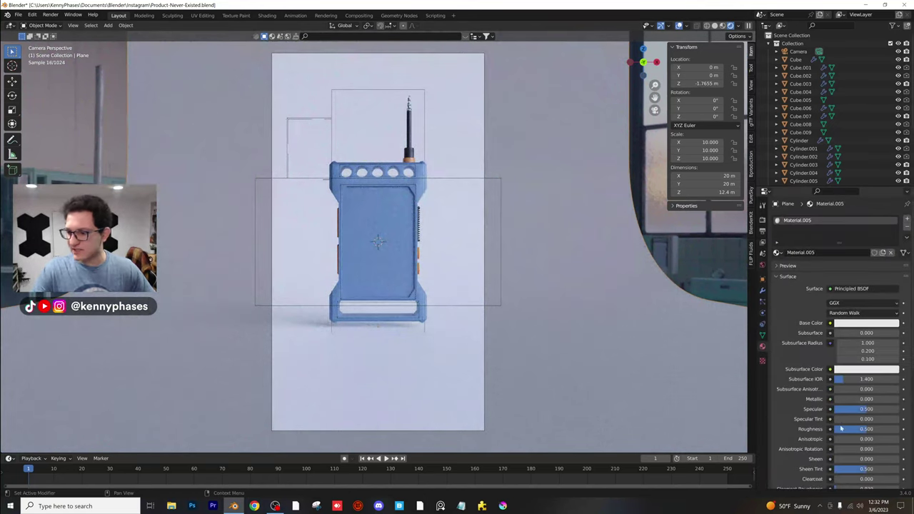
pyautogui.moveTo(844, 402); pyautogui.dragTo(898, 401)
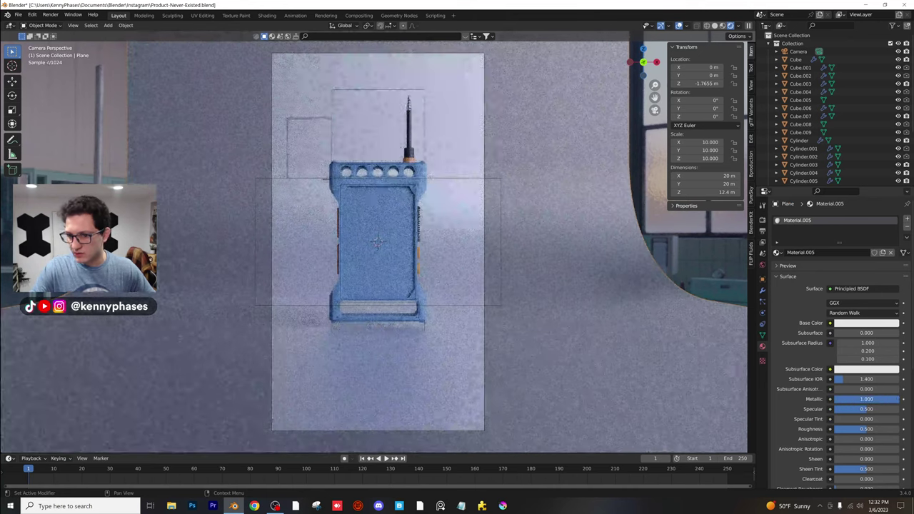
pyautogui.moveTo(866, 428); pyautogui.dragTo(861, 429)
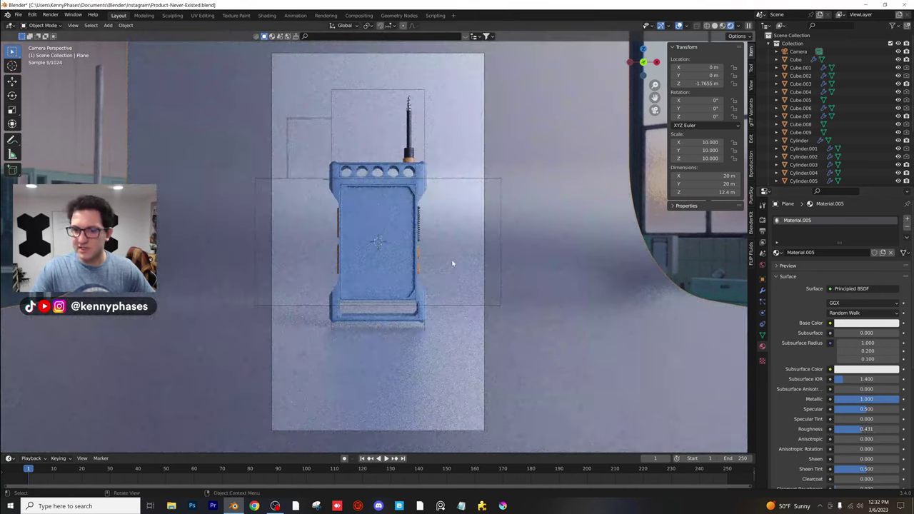
pyautogui.moveTo(392, 241); pyautogui.dragTo(403, 219, button='middle')
pyautogui.scroll(2, 403, 218)
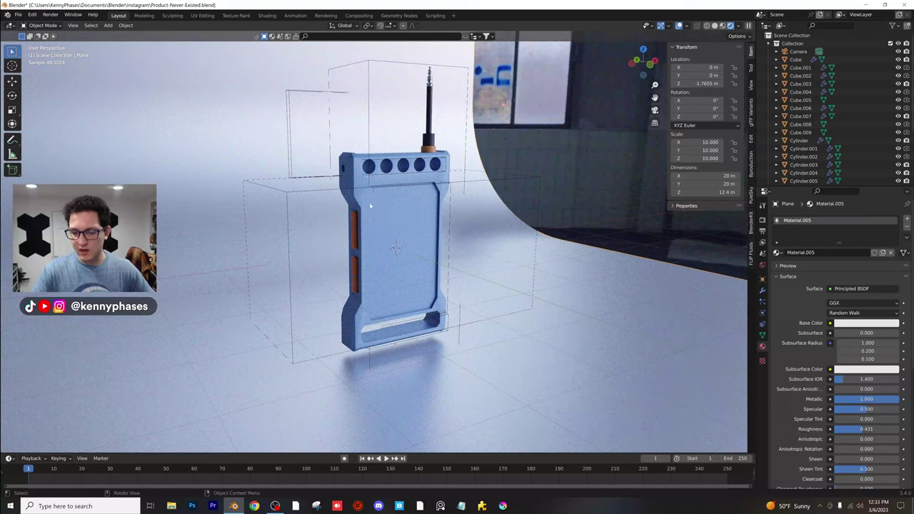
# In solid view, duplicate the ribbed rubber grip on the device's side and move the copy up about 1.565 m along Z
pyautogui.moveTo(388, 217); pyautogui.dragTo(323, 235, button='middle')
pyautogui.scroll(3, 352, 223)
pyautogui.scroll(2, 351, 223)
pyautogui.scroll(-3, 351, 220)
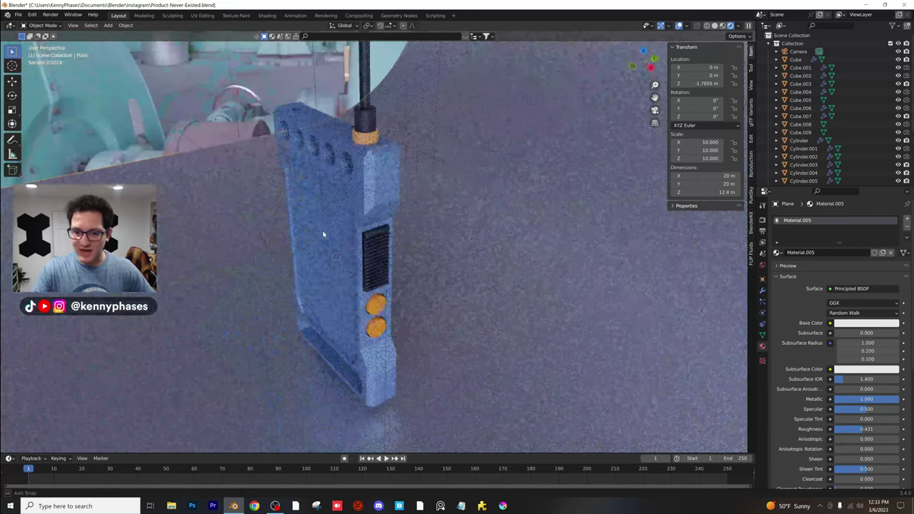
pyautogui.scroll(3, 368, 223)
pyautogui.click(376, 218)
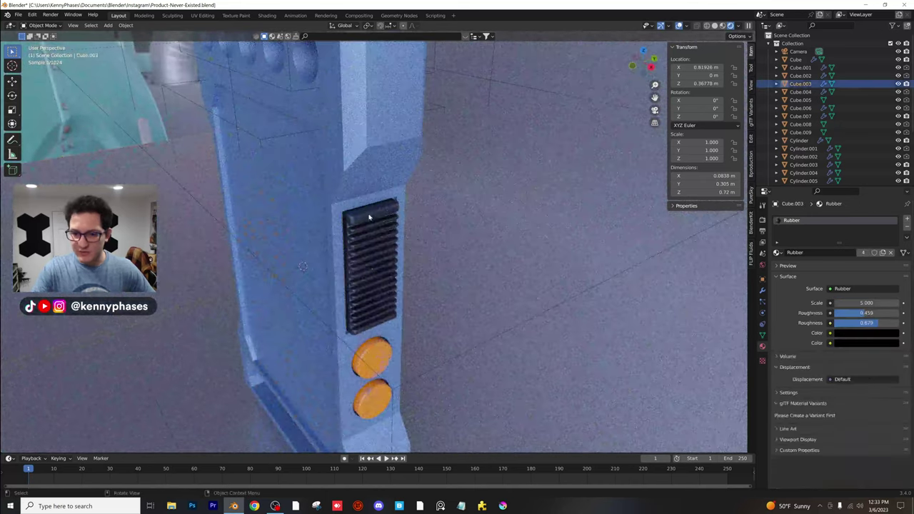
pyautogui.click(715, 26)
pyautogui.scroll(-4, 469, 257)
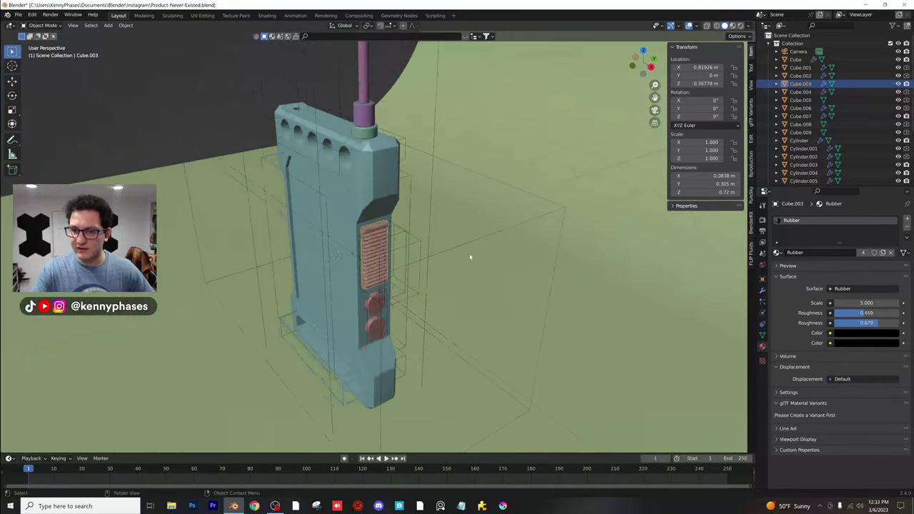
pyautogui.moveTo(374, 314)
pyautogui.mouseDown(button='middle')
pyautogui.moveTo(420, 236)
pyautogui.moveTo(444, 220)
pyautogui.moveTo(433, 230)
pyautogui.mouseUp(button='middle')
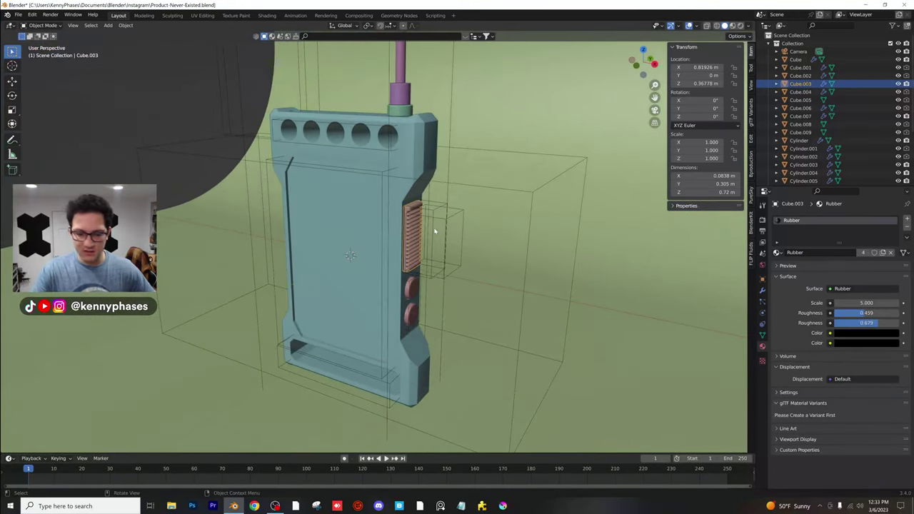
pyautogui.hotkey('shift', 'd')
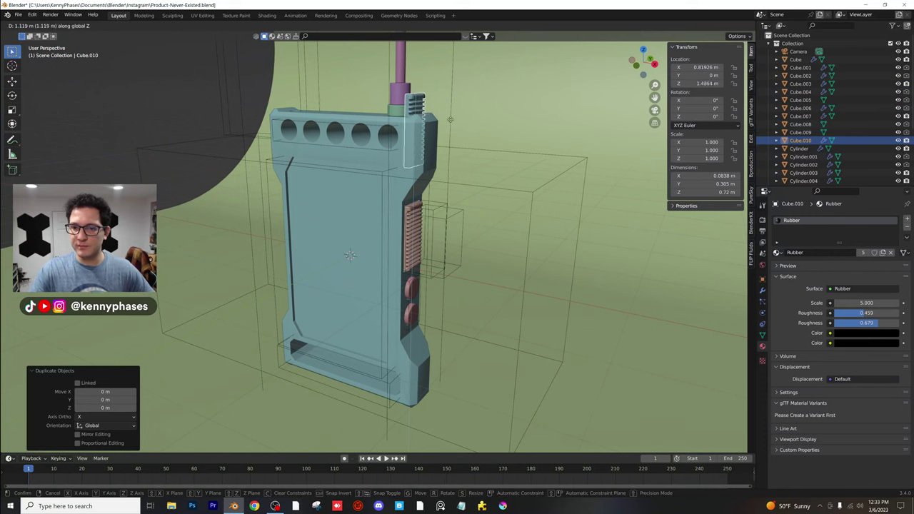
pyautogui.click(457, 79)
pyautogui.moveTo(457, 79); pyautogui.dragTo(458, 198, button='middle')
pyautogui.scroll(1, 458, 199)
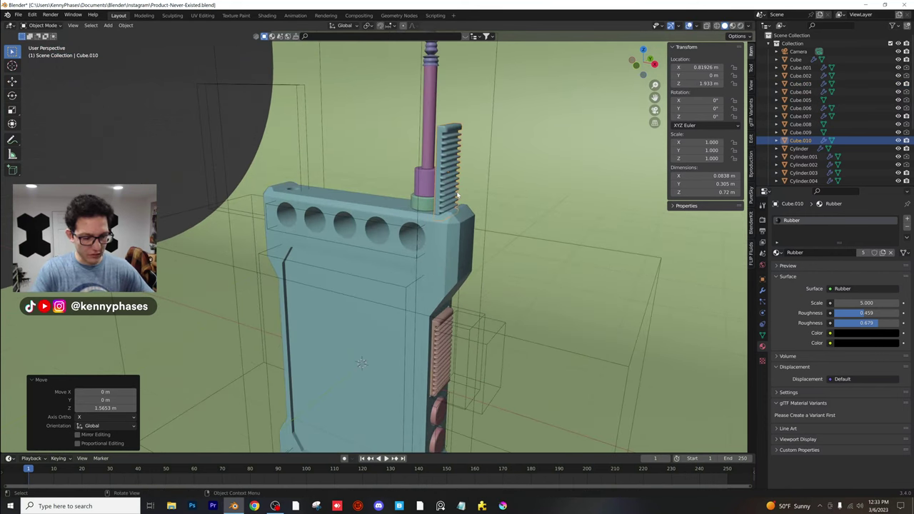
# Rotate the copied grip -90° about the global Y axis so its ribs face upward
pyautogui.press('r')
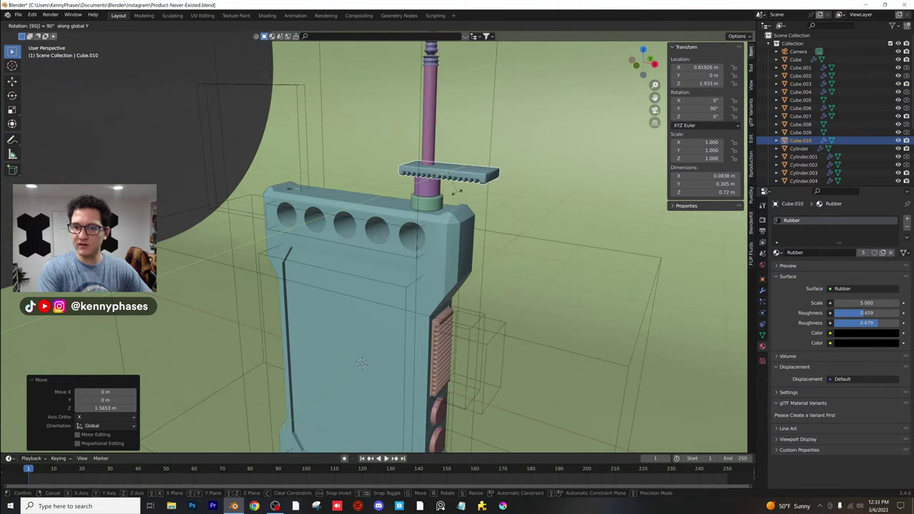
pyautogui.press('Escape')
pyautogui.press('r')
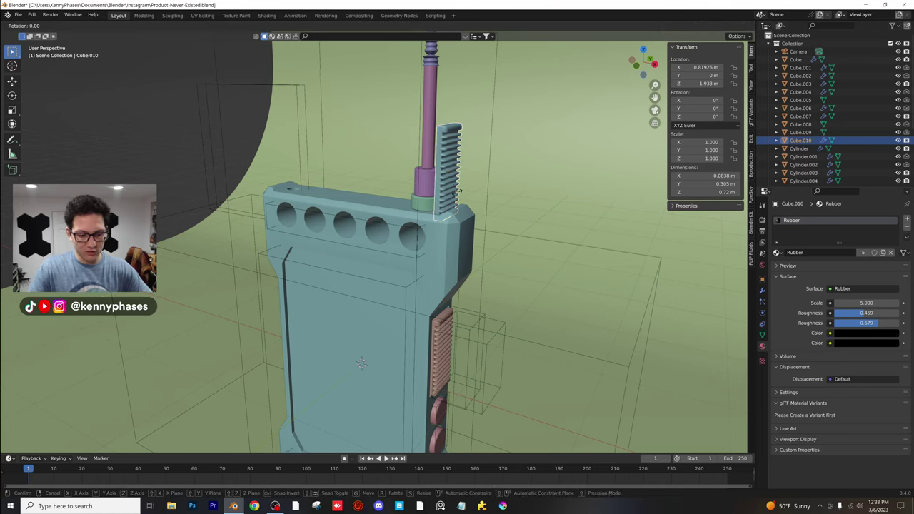
pyautogui.press('Return')
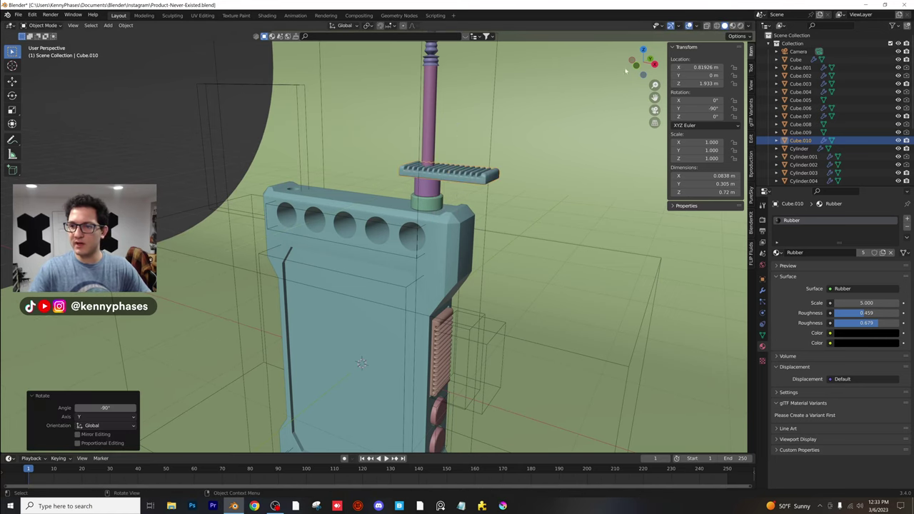
# In front view, move the copied grip onto the device's top face, about -1.22 m in X and -0.27 m in Z
pyautogui.press('KP_1')
pyautogui.press('g')
pyautogui.click(487, 156)
pyautogui.moveTo(382, 161); pyautogui.dragTo(407, 209, button='middle')
pyautogui.scroll(6, 407, 210)
pyautogui.keyDown('shift'); pyautogui.moveTo(442, 167); pyautogui.dragTo(447, 204, button='middle'); pyautogui.keyUp('shift')
pyautogui.scroll(4, 520, 193)
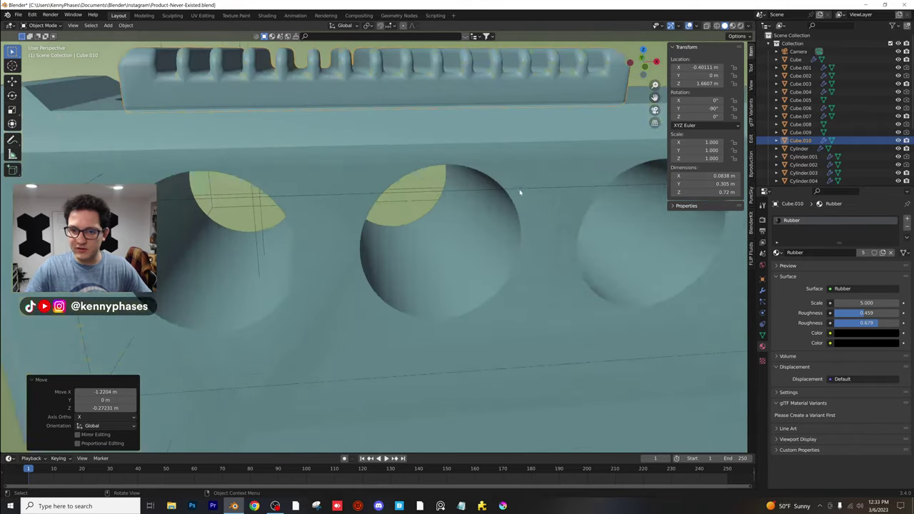
# Scale the copied grip down to about 0.506 and lower it about 0.017 m along Z into the top face
pyautogui.scroll(-3, 520, 192)
pyautogui.press('s')
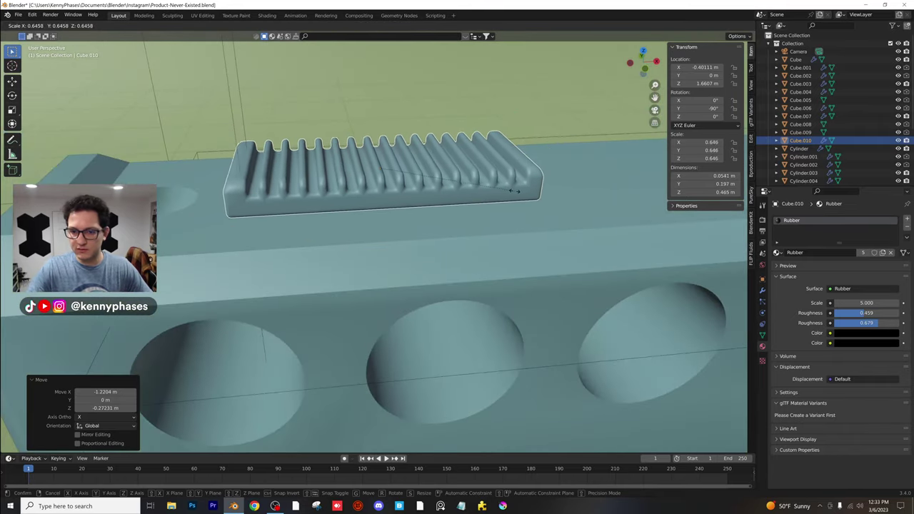
pyautogui.click(507, 190)
pyautogui.press('s')
pyautogui.click(518, 183)
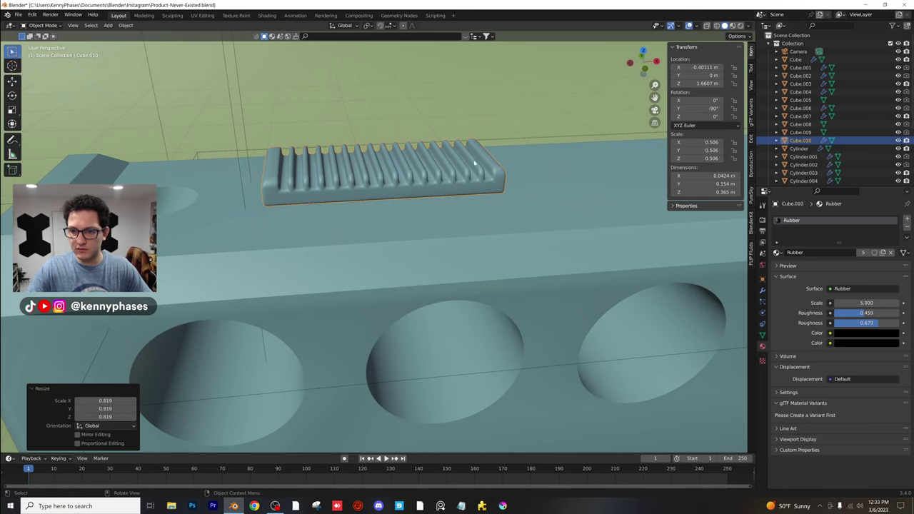
pyautogui.press('g')
pyautogui.press('z')
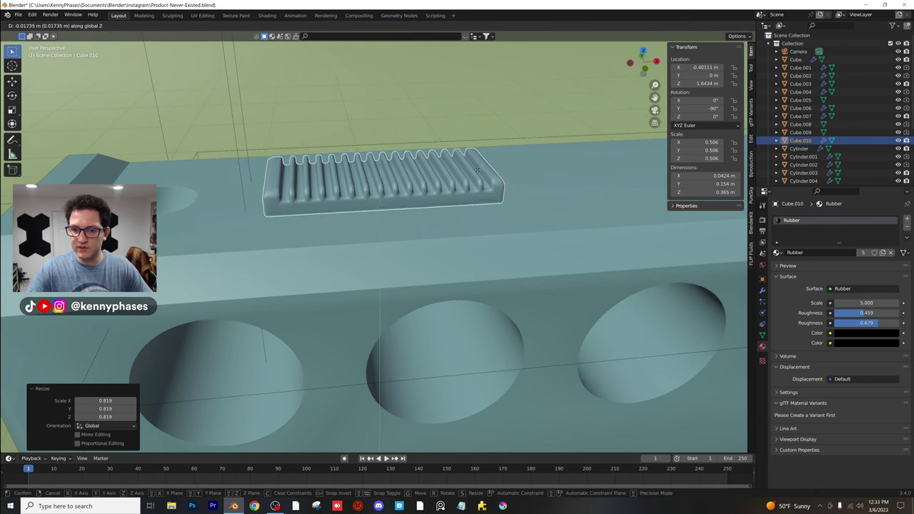
pyautogui.click(478, 169)
# Return to rendered view, check the small grip on the device's top face, and save the file
pyautogui.scroll(-4, 478, 169)
pyautogui.press('z')
pyautogui.click(521, 94)
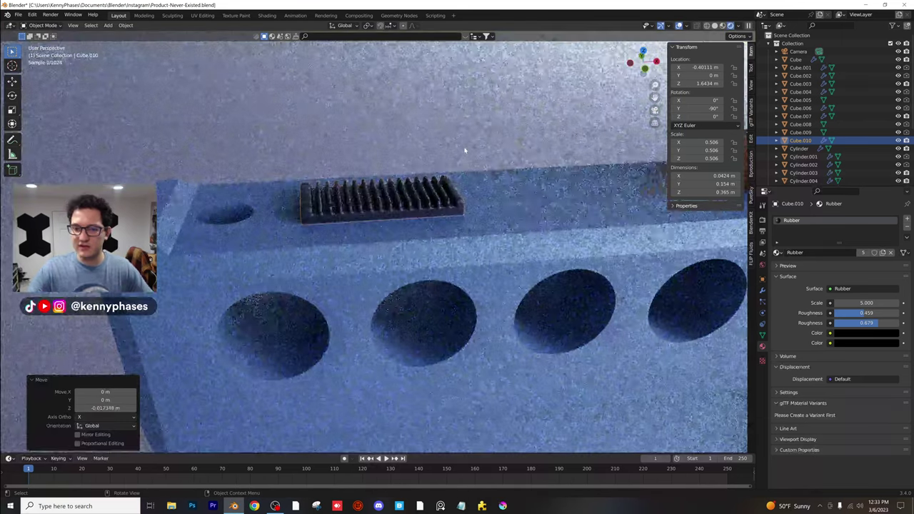
pyautogui.click(465, 150)
pyautogui.click(434, 182)
pyautogui.scroll(-6, 435, 182)
pyautogui.keyDown('shift'); pyautogui.moveTo(440, 232); pyautogui.dragTo(379, 214, button='middle'); pyautogui.keyUp('shift')
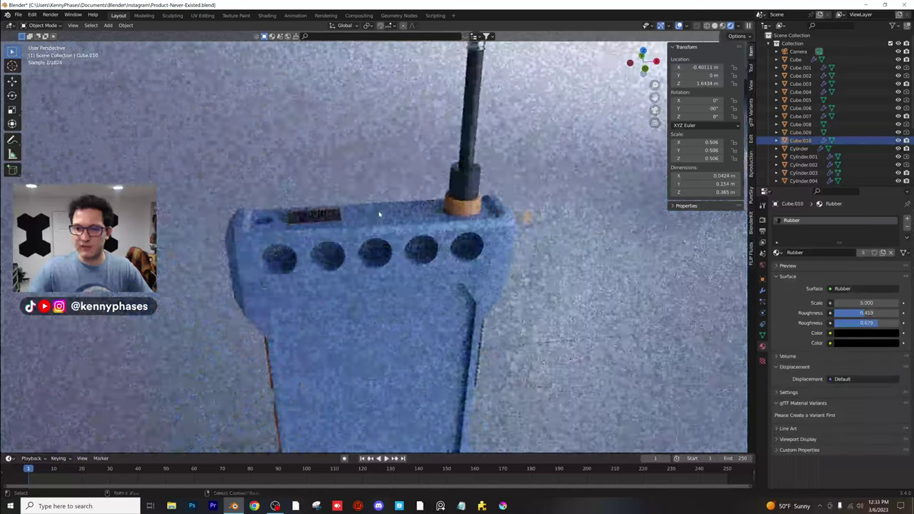
pyautogui.scroll(4, 379, 214)
pyautogui.hotkey('ctrl', 's')
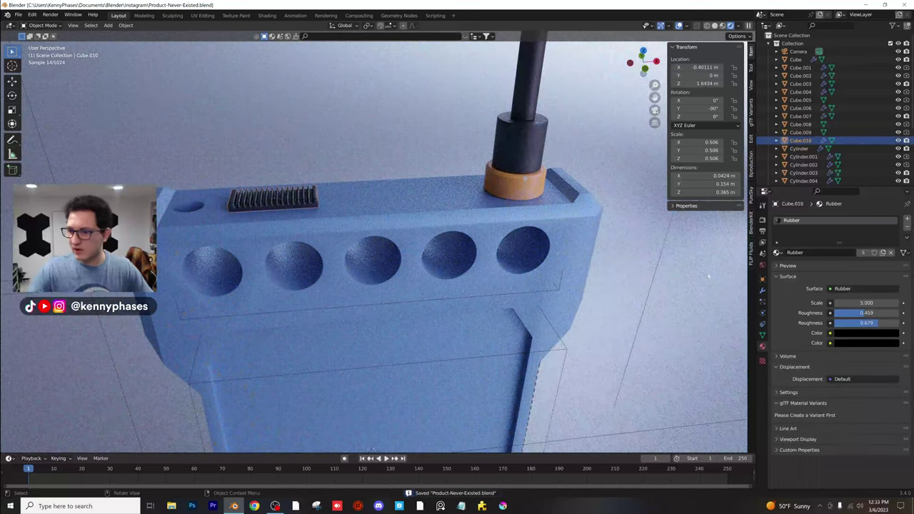
# Add an Array modifier to the small ribbed grip with relative offsets of 0 in X, 0 in Y and -1.13 in Z
pyautogui.click(763, 291)
pyautogui.click(795, 219)
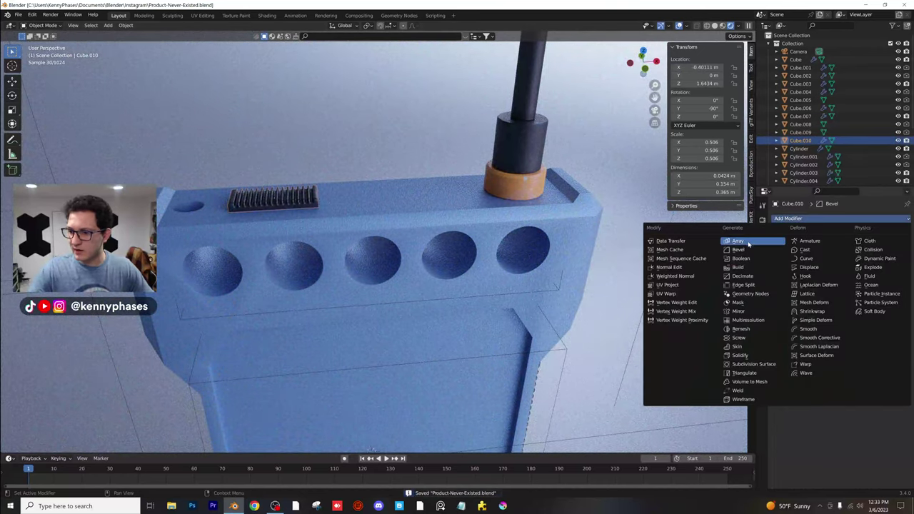
pyautogui.click(748, 243)
pyautogui.click(861, 289)
pyautogui.write('0')
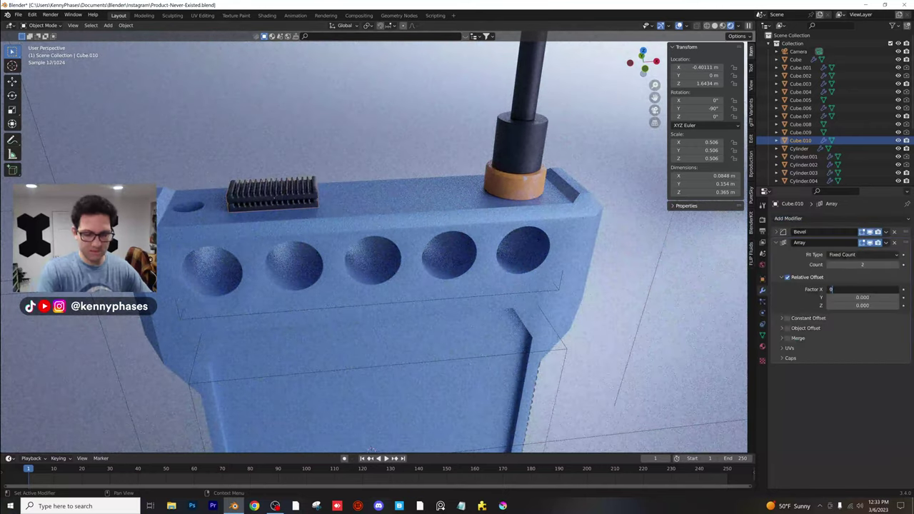
pyautogui.press('Tab')
pyautogui.write('1')
pyautogui.press('Return')
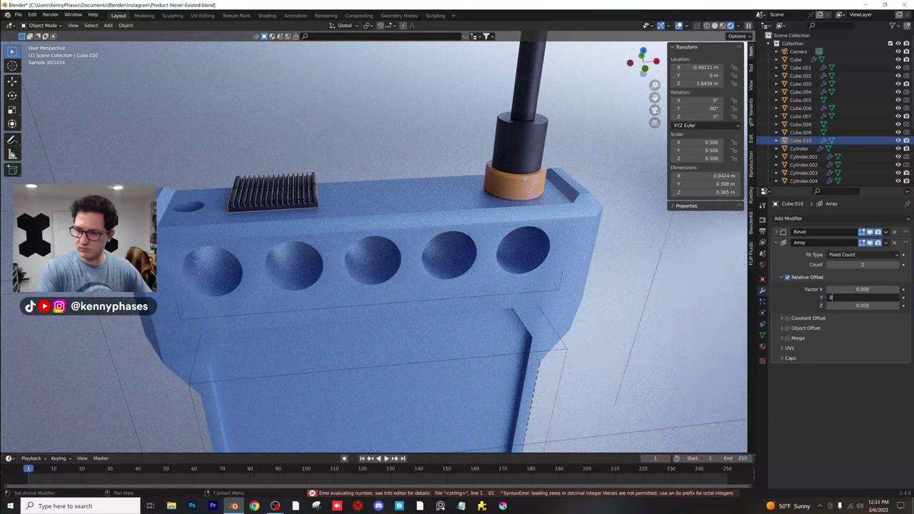
pyautogui.press('Tab')
pyautogui.write('1')
pyautogui.press('Return')
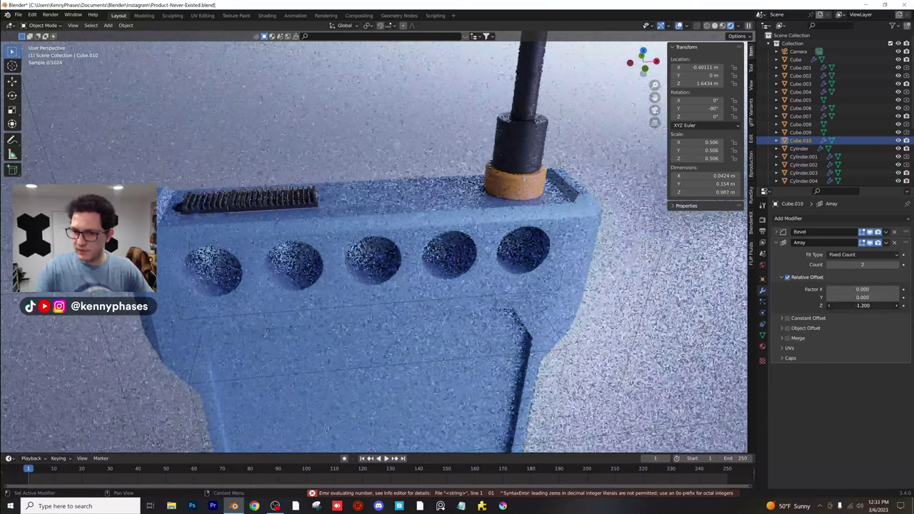
pyautogui.moveTo(863, 305)
pyautogui.keyDown('ctrl'); pyautogui.mouseDown()
pyautogui.moveTo(814, 306)
pyautogui.moveTo(875, 306)
pyautogui.mouseUp(); pyautogui.keyUp('ctrl')
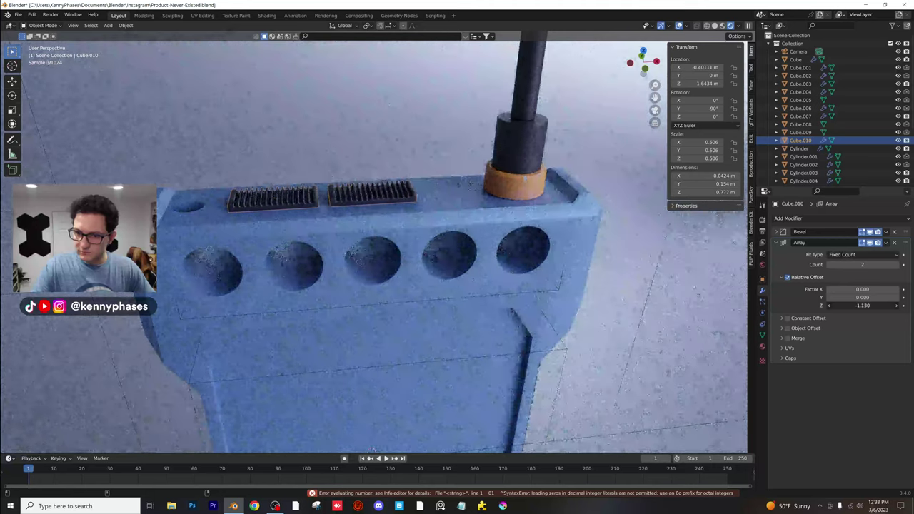
# Raise the grip array's count to 3 and scale the grips down by about 0.788
pyautogui.click(896, 265)
pyautogui.press('s')
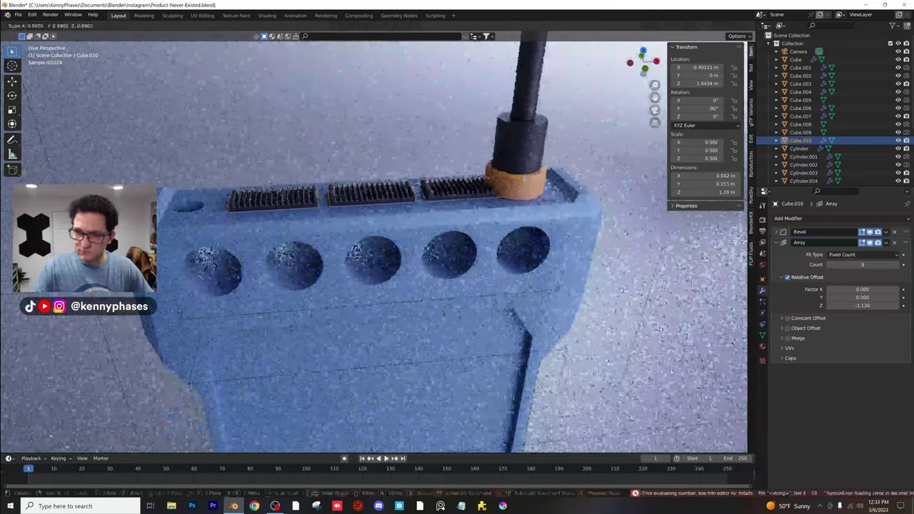
pyautogui.click(451, 202)
# Shift the arrayed grips along X to about -0.437 m on the device's top face and deselect them
pyautogui.scroll(5, 428, 202)
pyautogui.keyDown('shift'); pyautogui.moveTo(412, 202); pyautogui.dragTo(560, 250, button='middle'); pyautogui.keyUp('shift')
pyautogui.press('x')
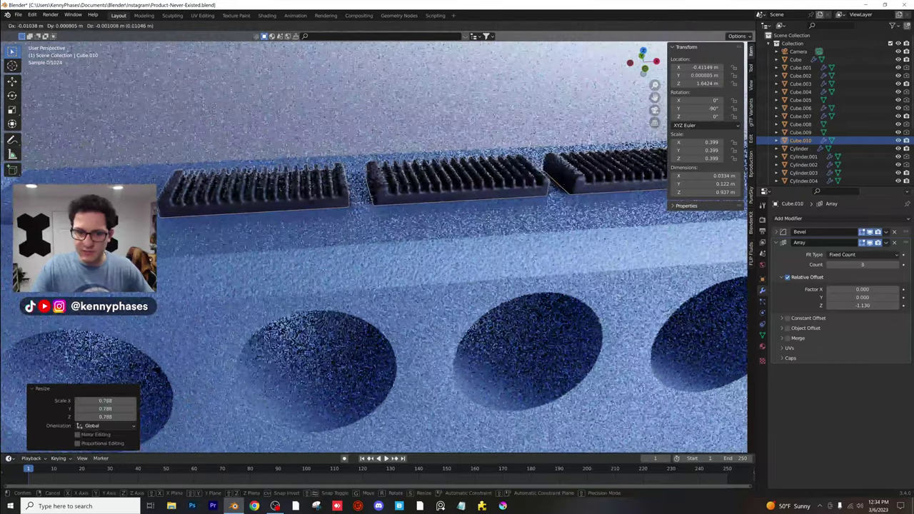
pyautogui.click(447, 222)
pyautogui.scroll(-7, 435, 207)
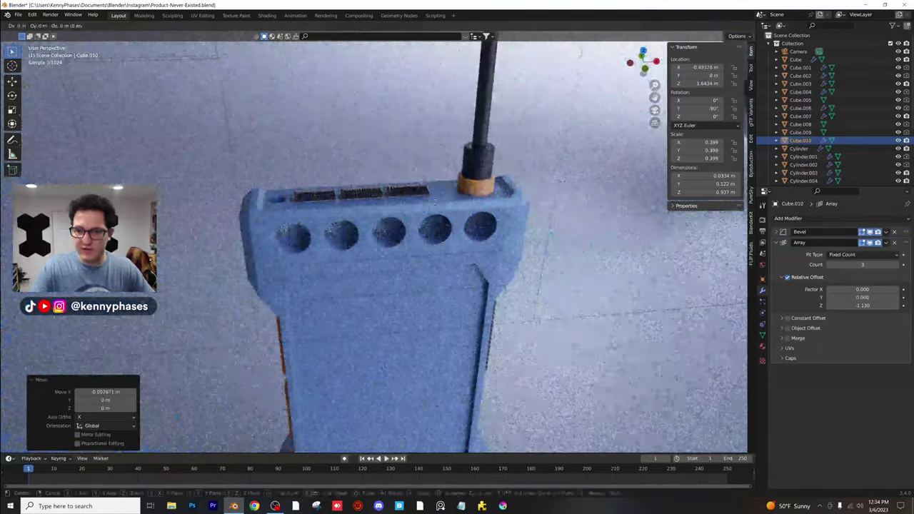
pyautogui.press('x')
pyautogui.click(441, 202)
pyautogui.click(422, 143)
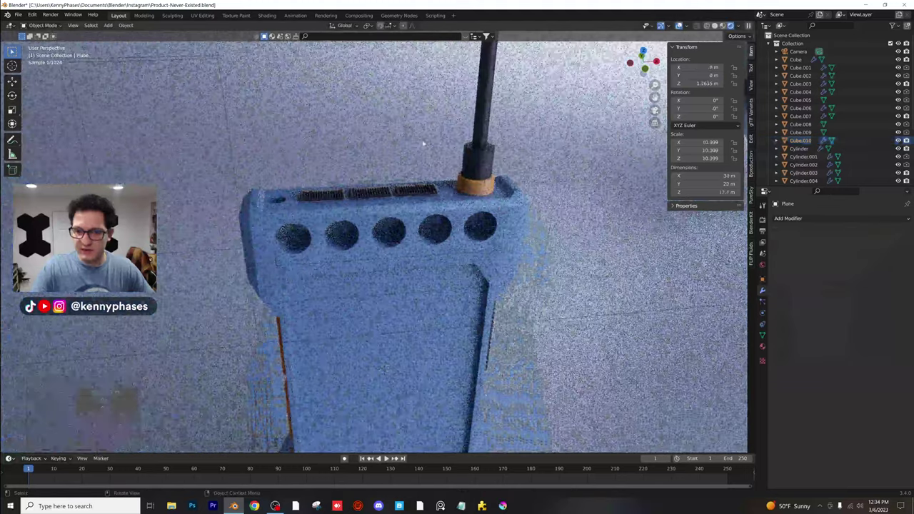
# Reduce the grip array's count to 2 and set its relative Z offset to -1.87
pyautogui.scroll(-3, 422, 145)
pyautogui.moveTo(482, 190); pyautogui.dragTo(380, 226, button='middle')
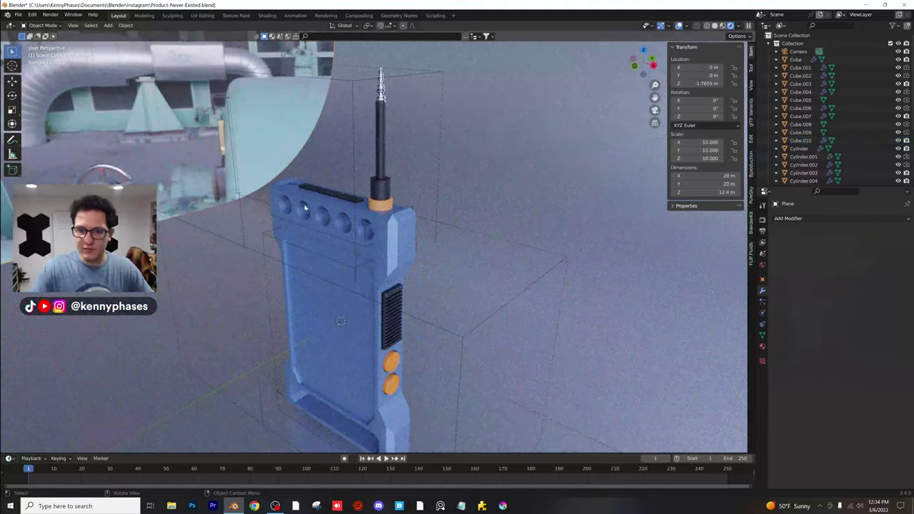
pyautogui.scroll(4, 305, 207)
pyautogui.click(318, 160)
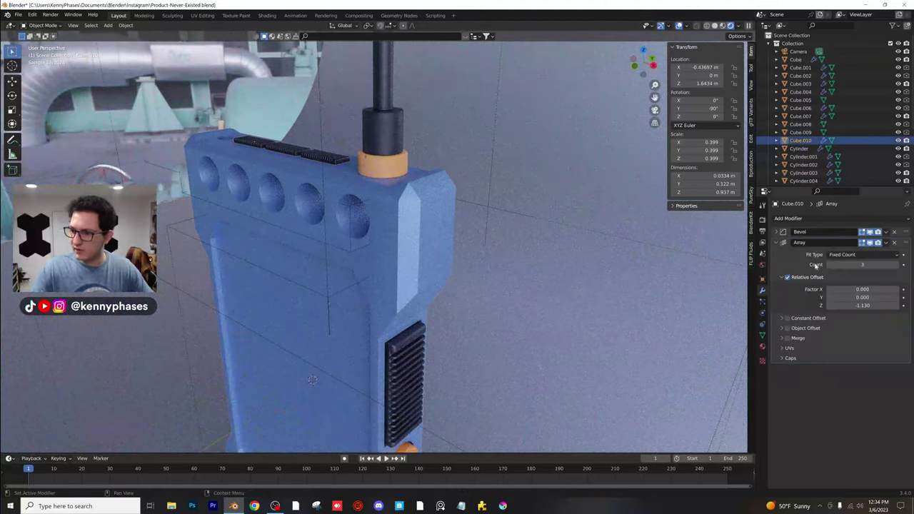
pyautogui.click(826, 264)
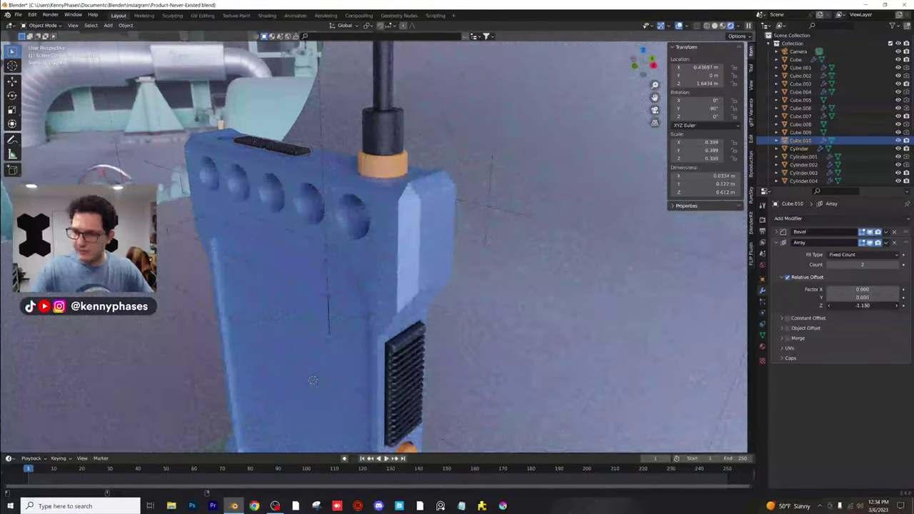
pyautogui.moveTo(862, 306); pyautogui.dragTo(854, 306)
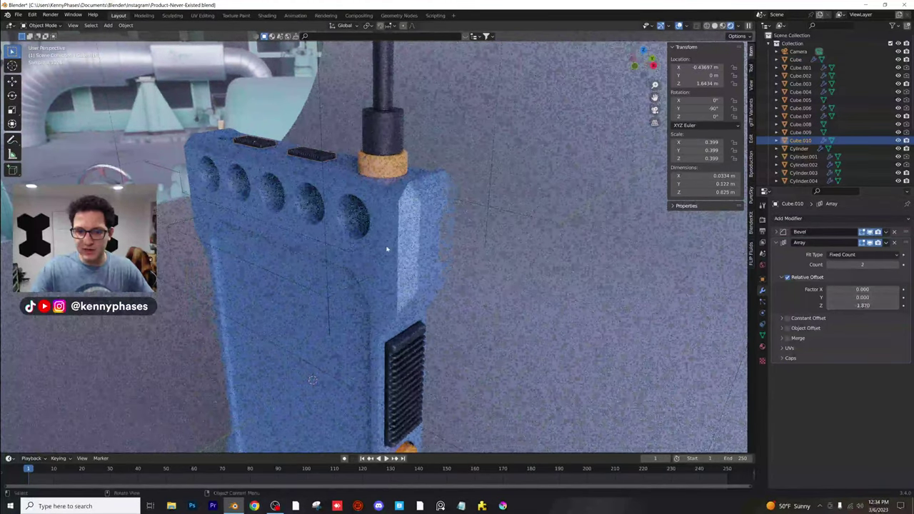
# Assign the orange Chipped Paint material to the arrayed grips on the top face
pyautogui.scroll(-5, 388, 239)
pyautogui.moveTo(397, 250); pyautogui.dragTo(440, 272, button='middle')
pyautogui.scroll(7, 362, 243)
pyautogui.keyDown('shift'); pyautogui.moveTo(353, 173); pyautogui.dragTo(347, 204, button='middle'); pyautogui.keyUp('shift')
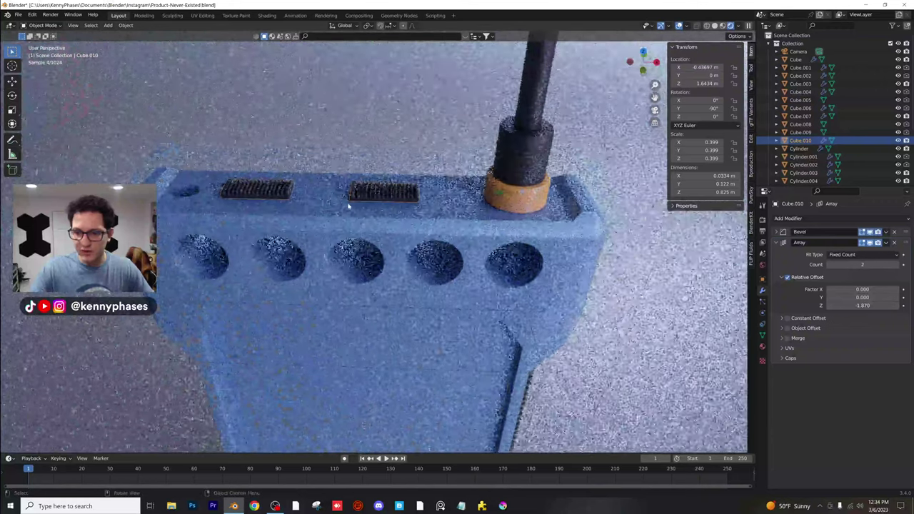
pyautogui.click(762, 347)
pyautogui.click(779, 253)
pyautogui.click(794, 273)
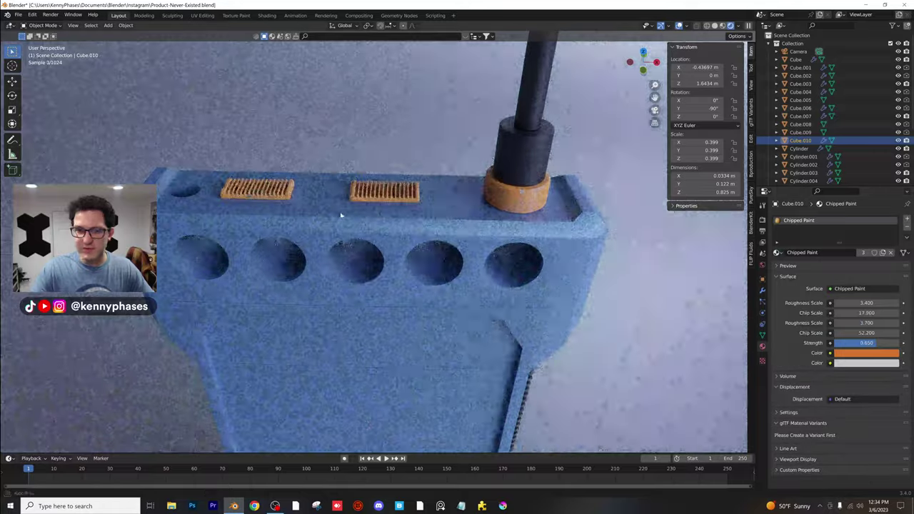
# Lower the grips about 0.003 m along Z into the top face and save the file
pyautogui.moveTo(342, 215); pyautogui.dragTo(360, 210, button='middle')
pyautogui.scroll(2, 418, 176)
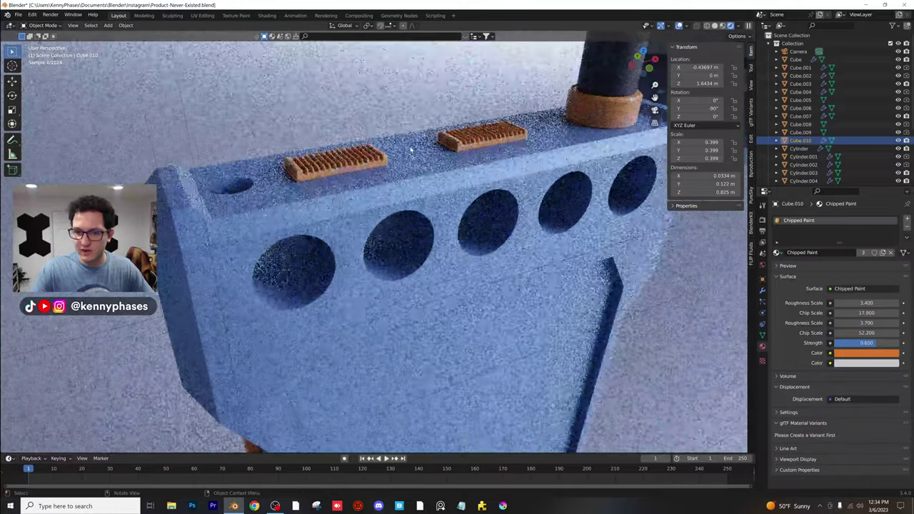
pyautogui.press('g')
pyautogui.press('x')
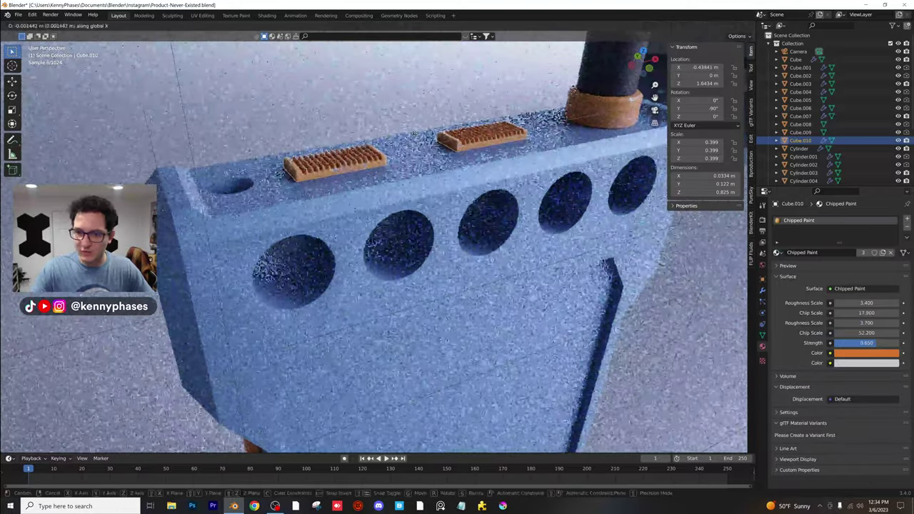
pyautogui.press('z')
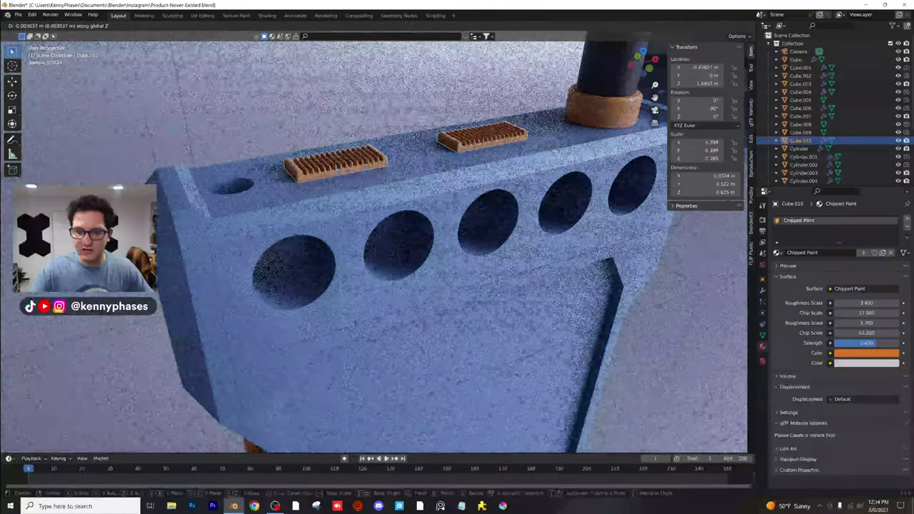
pyautogui.click(347, 150)
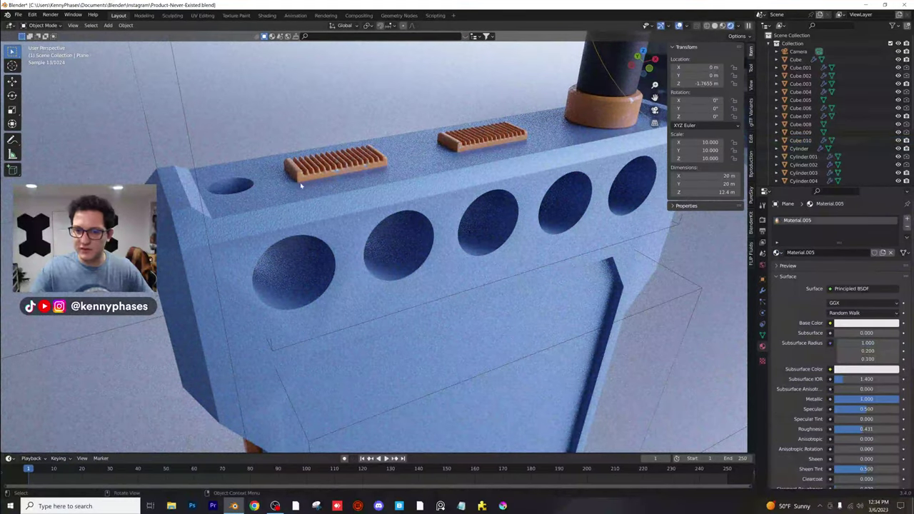
pyautogui.scroll(-5, 397, 243)
pyautogui.hotkey('ctrl', 's')
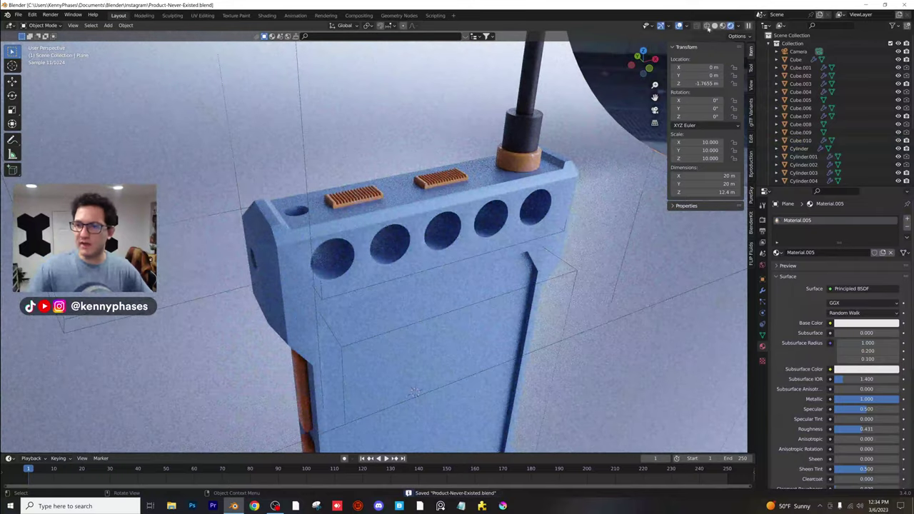
# Switch to solid view, add a torus and rotate it 90° about the global X axis
pyautogui.click(709, 26)
pyautogui.click(107, 25)
pyautogui.moveTo(125, 35)
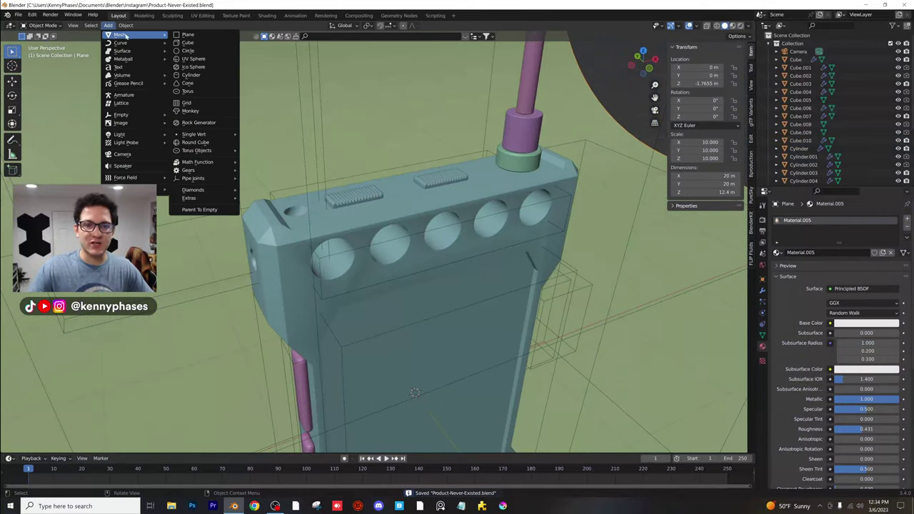
pyautogui.click(187, 92)
pyautogui.scroll(-5, 437, 286)
pyautogui.scroll(2, 437, 286)
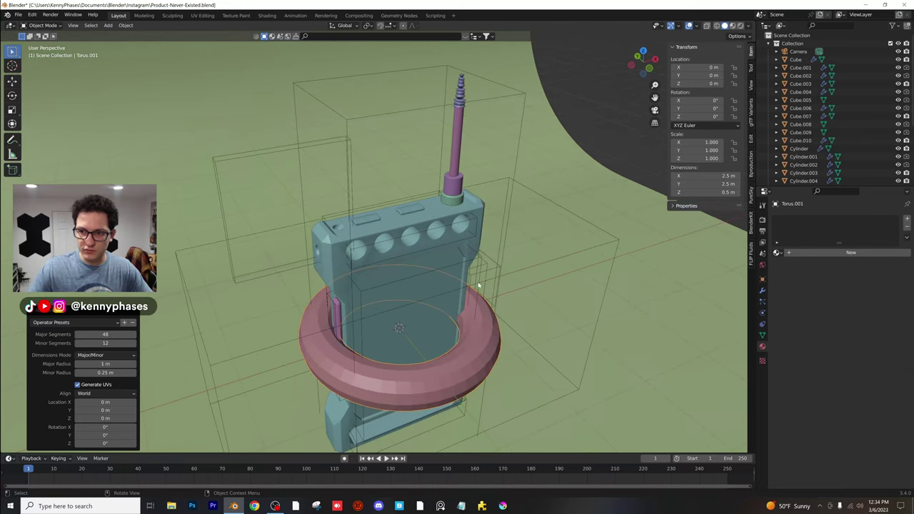
pyautogui.press('r')
pyautogui.press('x')
pyautogui.press('9')
pyautogui.press('0')
pyautogui.press('Return')
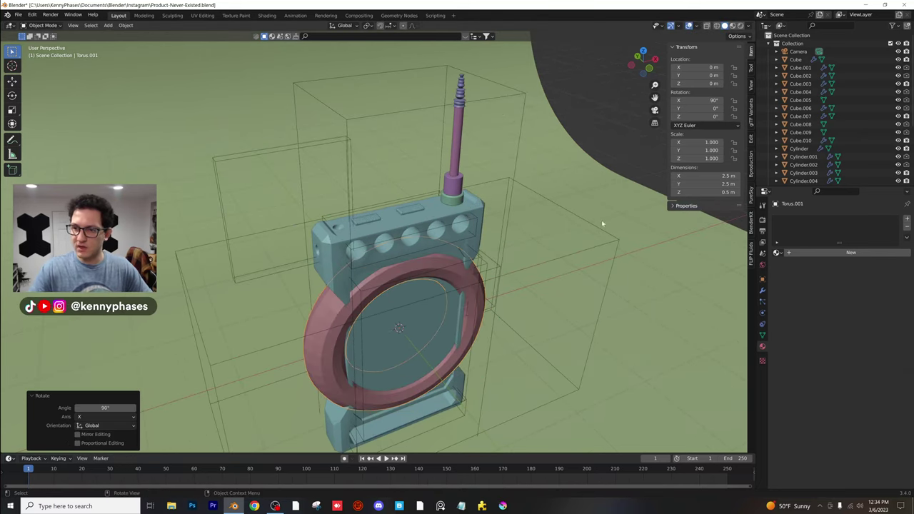
# Scale the torus down to about 0.212 and raise it about 1.454 m along Z
pyautogui.press('s')
pyautogui.click(442, 294)
pyautogui.press('g')
pyautogui.press('z')
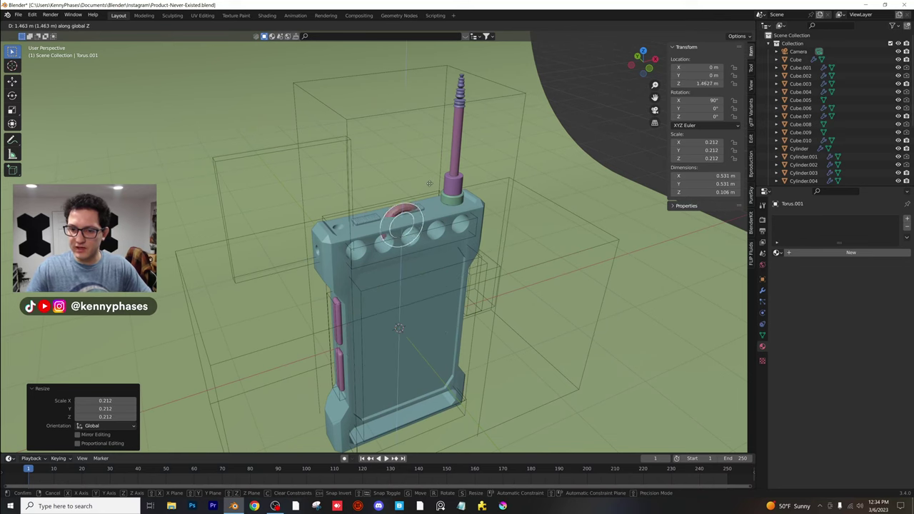
pyautogui.click(432, 187)
# In front view, move the torus about -0.657 m in X and -0.018 m in Z onto the first hole and scale it by about 0.441
pyautogui.click(651, 69)
pyautogui.press('g')
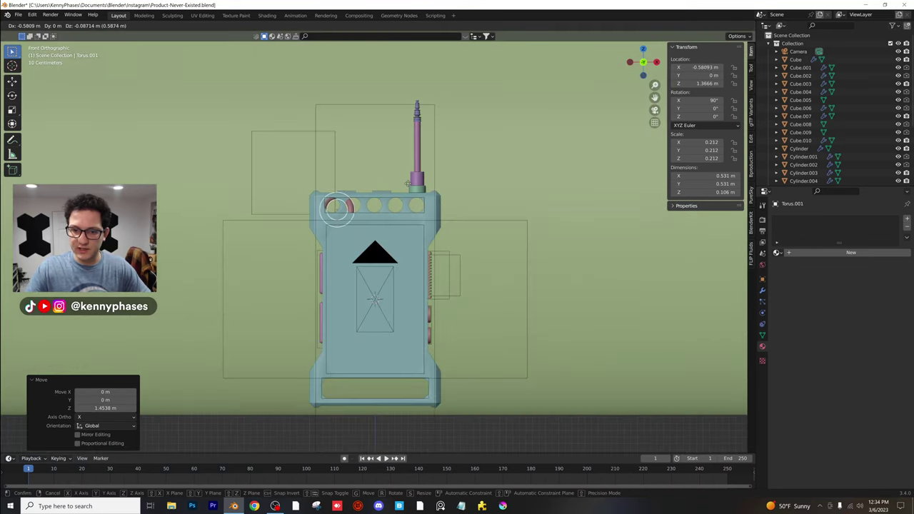
pyautogui.click(403, 179)
pyautogui.scroll(9, 275, 215)
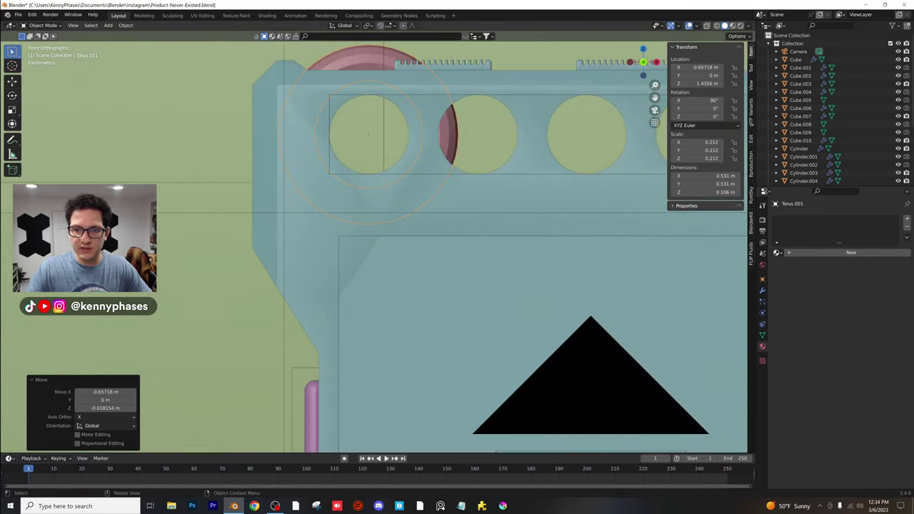
pyautogui.press('s')
pyautogui.click(404, 131)
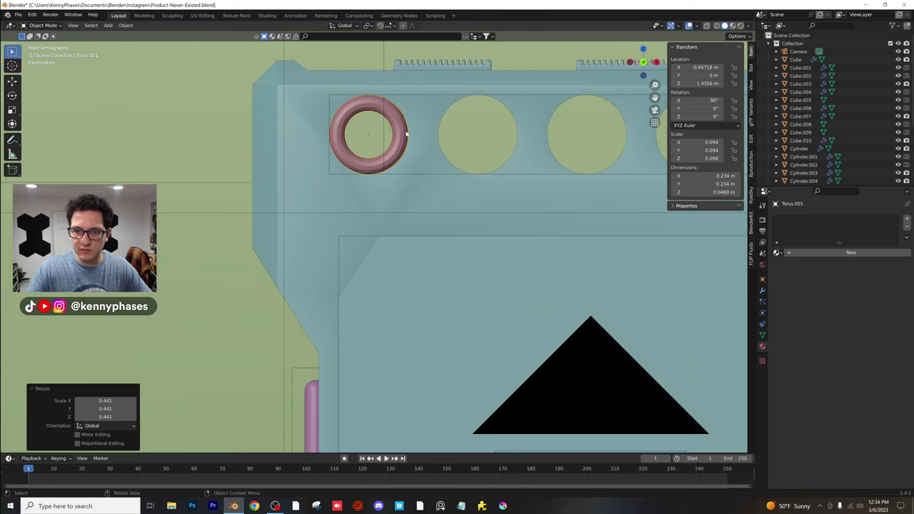
# Move the ring about -0.231 m along Y to the device's front face and scale it up by about 1.1
pyautogui.moveTo(402, 133); pyautogui.dragTo(375, 157, button='middle')
pyautogui.scroll(-3, 368, 157)
pyautogui.press('g')
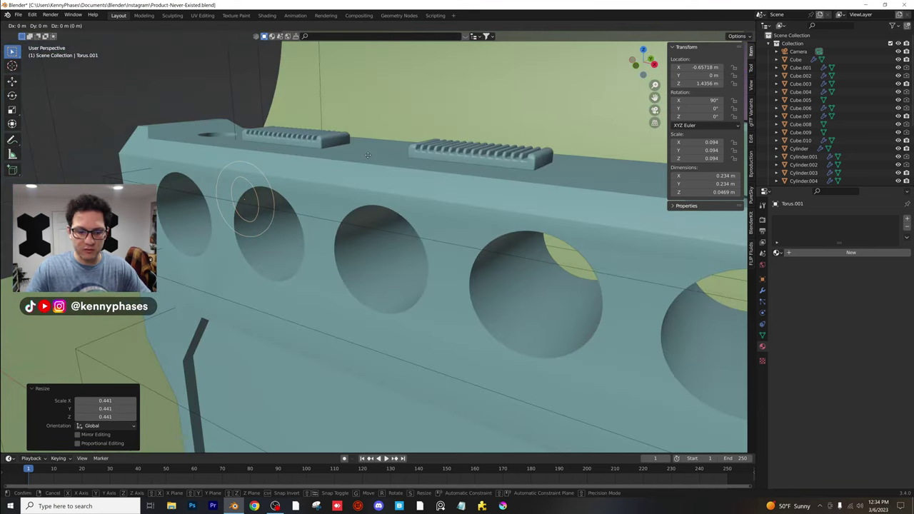
pyautogui.click(308, 188)
pyautogui.keyDown('shift'); pyautogui.moveTo(308, 188); pyautogui.dragTo(440, 214, button='middle'); pyautogui.keyUp('shift')
pyautogui.scroll(4, 443, 207)
pyautogui.scroll(2, 477, 200)
pyautogui.press('s')
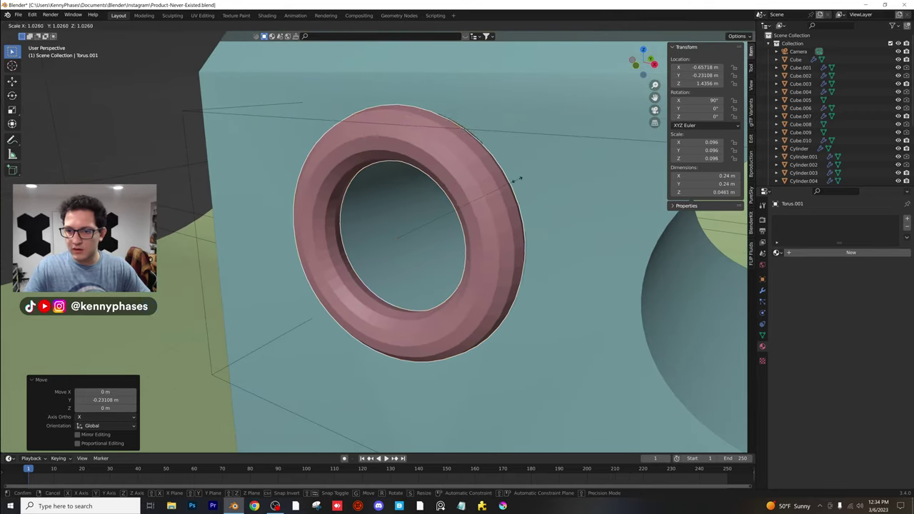
pyautogui.click(526, 177)
pyautogui.keyDown('shift'); pyautogui.moveTo(526, 176); pyautogui.dragTo(465, 188, button='middle'); pyautogui.keyUp('shift')
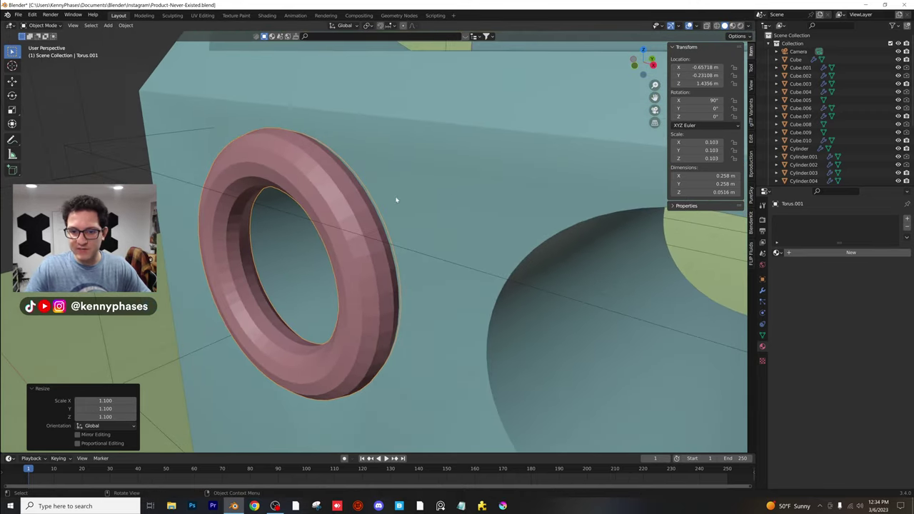
# Smooth the ring's shading, return to rendered view and add a Subdivision Surface modifier to the ring
pyautogui.rightClick(356, 209)
pyautogui.click(357, 207)
pyautogui.scroll(-3, 354, 213)
pyautogui.press('z')
pyautogui.click(359, 180)
pyautogui.click(762, 290)
pyautogui.click(800, 218)
pyautogui.click(769, 368)
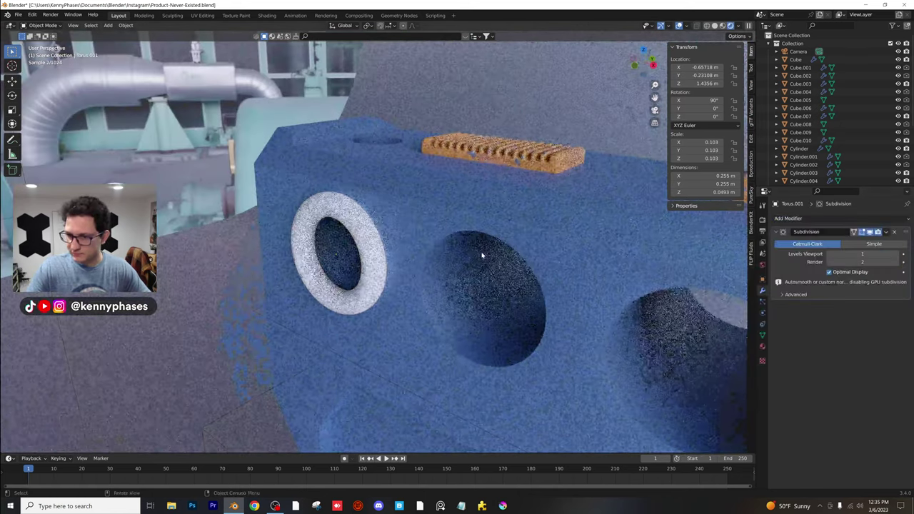
# Link the orange Chipped Paint material from the top grips to the ring
pyautogui.click(531, 155)
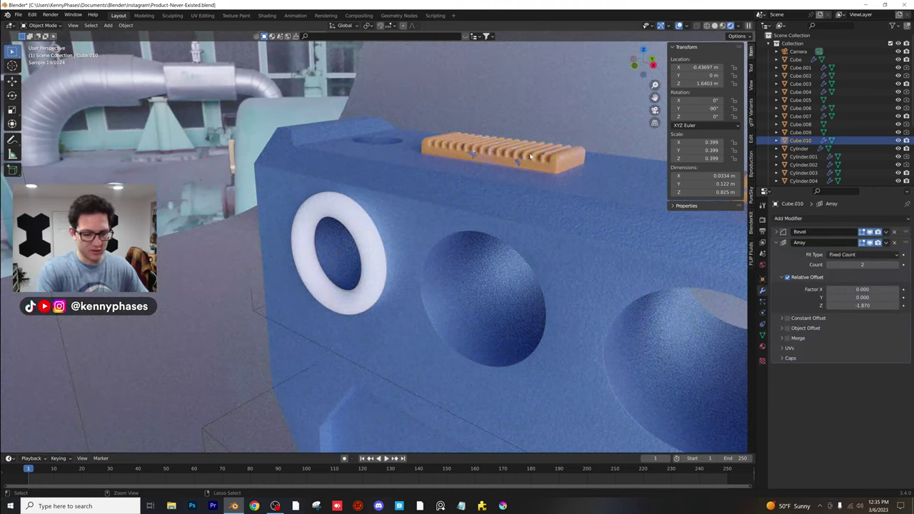
pyautogui.hotkey('ctrl', 'l')
pyautogui.click(529, 156)
pyautogui.click(335, 245)
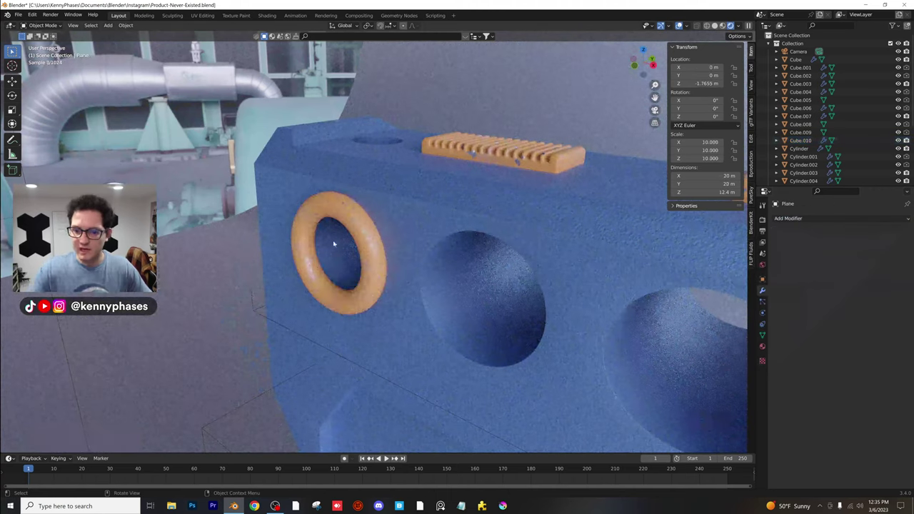
# Apply the ring's scale and save the file
pyautogui.click(371, 265)
pyautogui.scroll(-2, 457, 276)
pyautogui.hotkey('ctrl', 's')
pyautogui.click(125, 25)
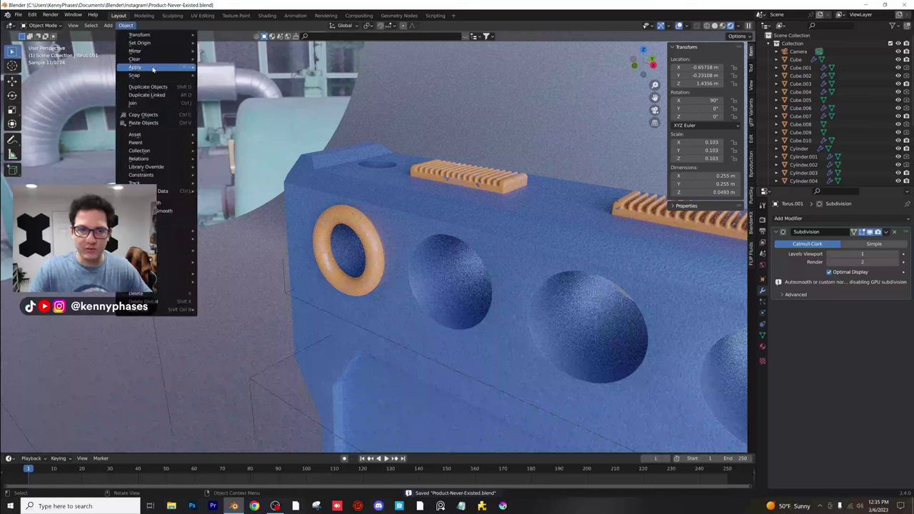
pyautogui.moveTo(164, 68)
pyautogui.click(246, 86)
pyautogui.hotkey('ctrl', 's')
pyautogui.moveTo(336, 197); pyautogui.dragTo(359, 212, button='middle')
pyautogui.scroll(-3, 386, 232)
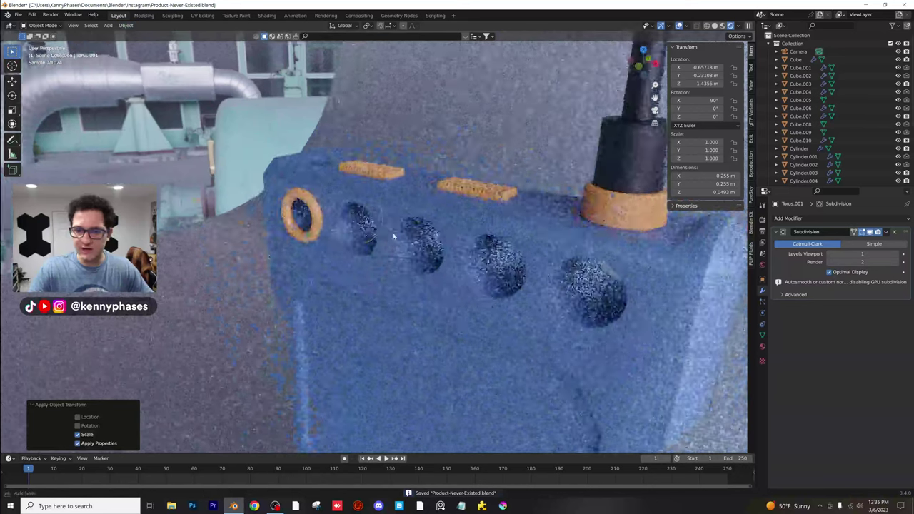
# Add an Array modifier to the ring with a count of 5 and a relative X offset of 1.27 to match the holes
pyautogui.moveTo(394, 237); pyautogui.dragTo(457, 234, button='middle')
pyautogui.keyDown('shift'); pyautogui.moveTo(689, 233); pyautogui.dragTo(585, 224, button='middle'); pyautogui.keyUp('shift')
pyautogui.click(822, 219)
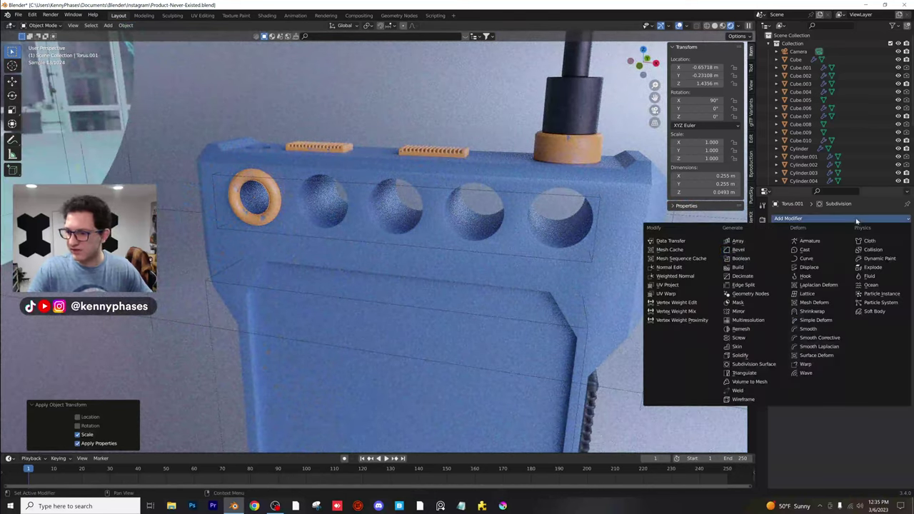
pyautogui.click(739, 241)
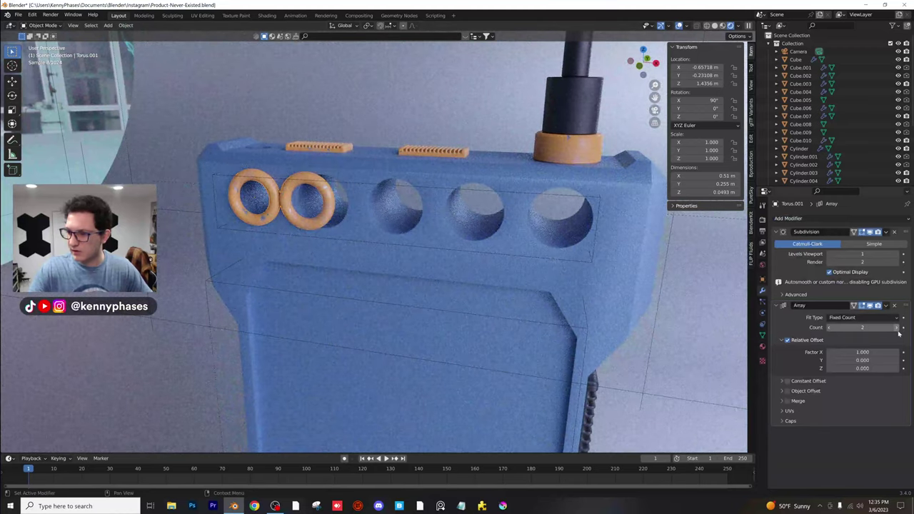
pyautogui.click(897, 328)
pyautogui.click(897, 328)
pyautogui.click(897, 328)
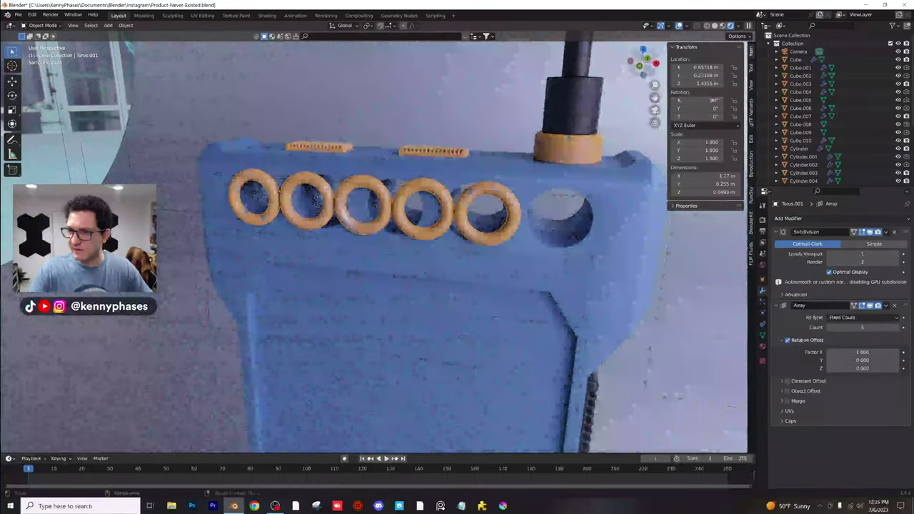
pyautogui.press('KP_1')
pyautogui.scroll(2, 419, 245)
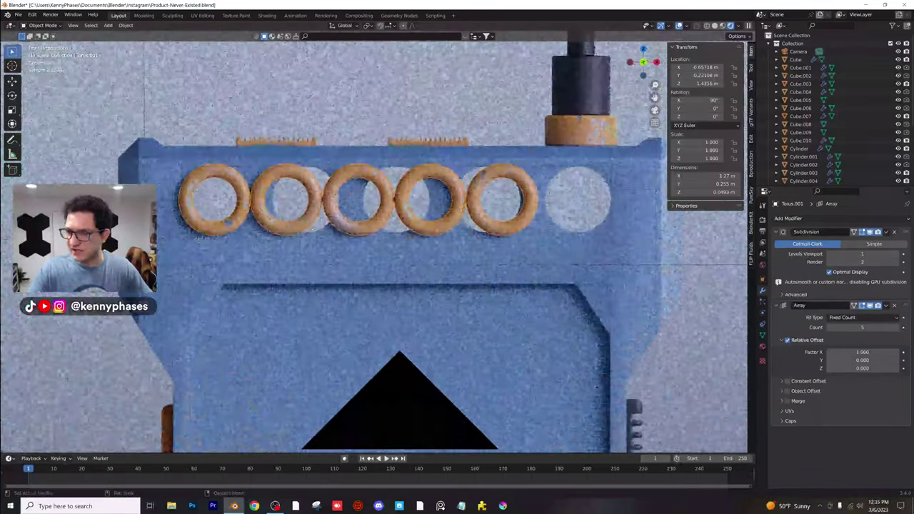
pyautogui.moveTo(870, 349); pyautogui.dragTo(898, 350)
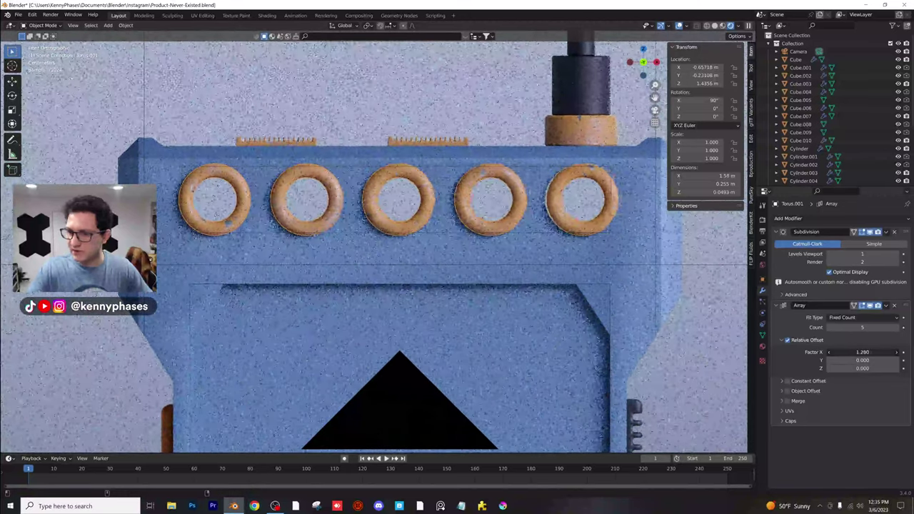
# Flatten the rings along global Y to about 0.45 and move them about 0.0087 m along Y against the front face
pyautogui.moveTo(449, 212); pyautogui.dragTo(431, 280, button='middle')
pyautogui.scroll(5, 433, 275)
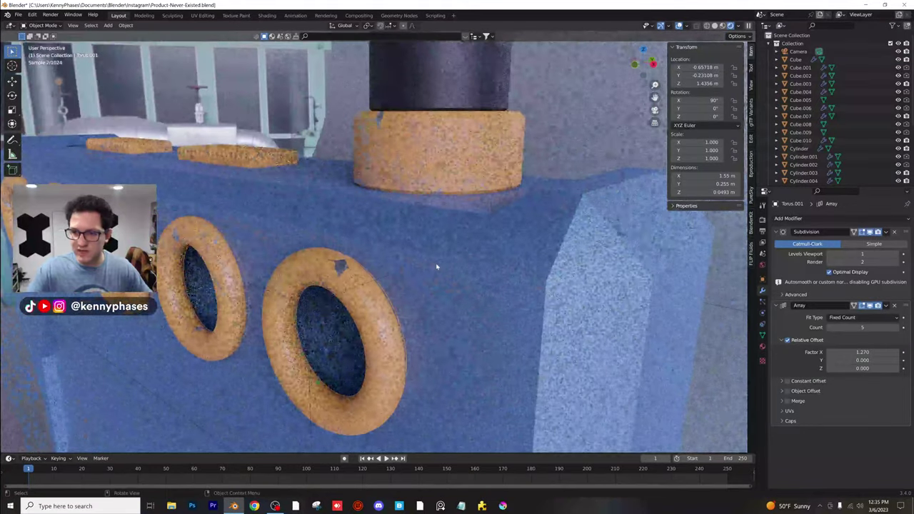
pyautogui.press('s')
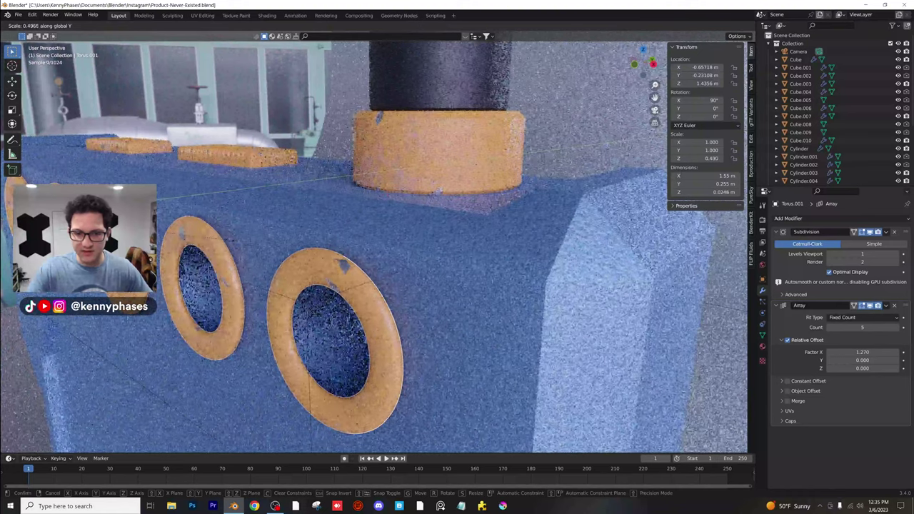
pyautogui.click(207, 235)
pyautogui.press('g')
pyautogui.press('y')
pyautogui.click(233, 254)
pyautogui.moveTo(233, 254); pyautogui.dragTo(653, 298, button='middle')
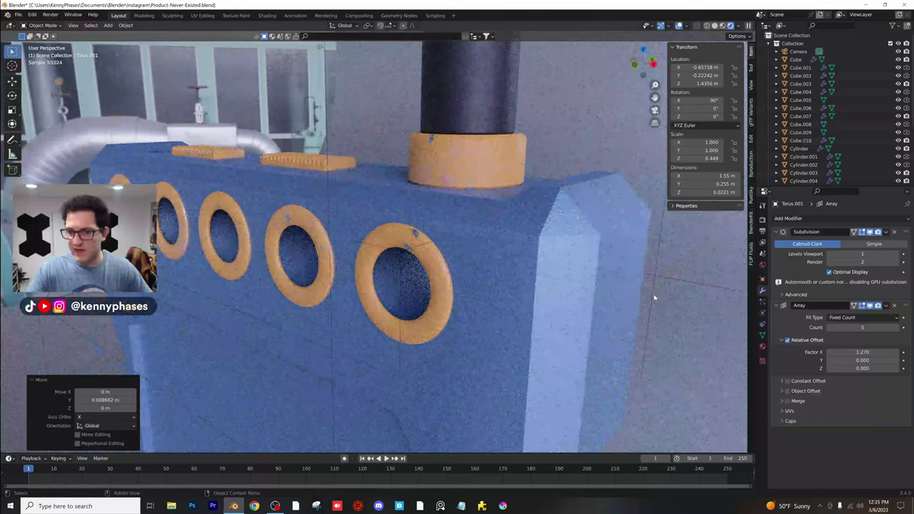
# Add a Mirror modifier to the rings on the Y axis only, with the Cube body as mirror object, and save the file
pyautogui.click(776, 232)
pyautogui.click(788, 219)
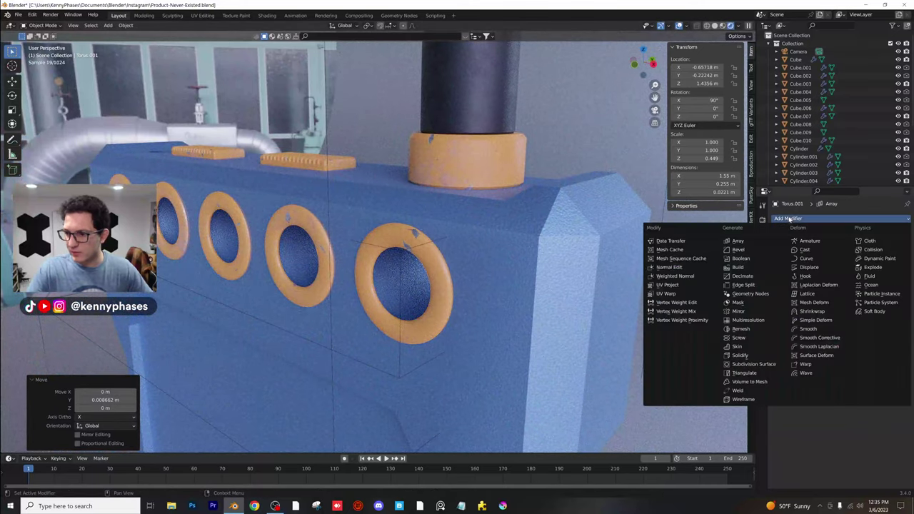
pyautogui.click(752, 315)
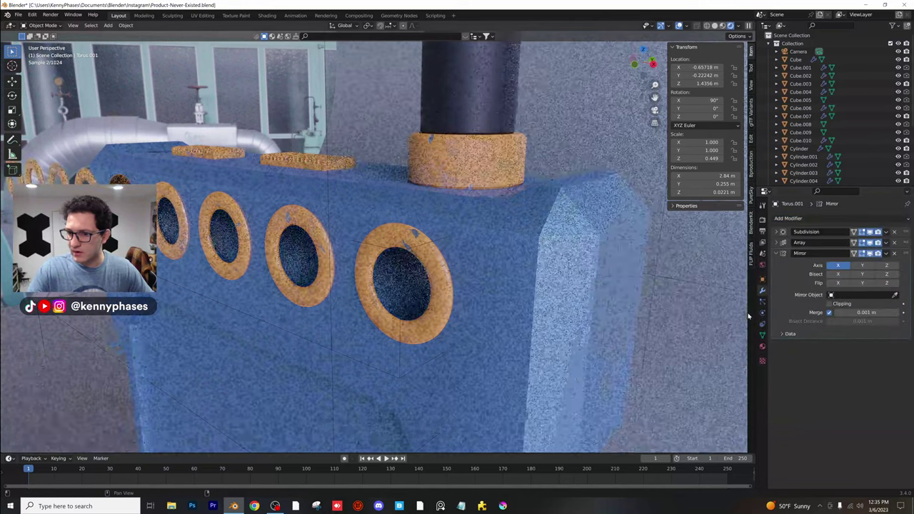
pyautogui.click(844, 267)
pyautogui.click(862, 266)
pyautogui.click(551, 215)
pyautogui.scroll(-3, 555, 243)
pyautogui.moveTo(555, 243); pyautogui.dragTo(521, 227, button='middle')
pyautogui.moveTo(534, 340); pyautogui.dragTo(371, 222, button='middle')
pyautogui.scroll(3, 371, 222)
pyautogui.hotkey('ctrl', 's')
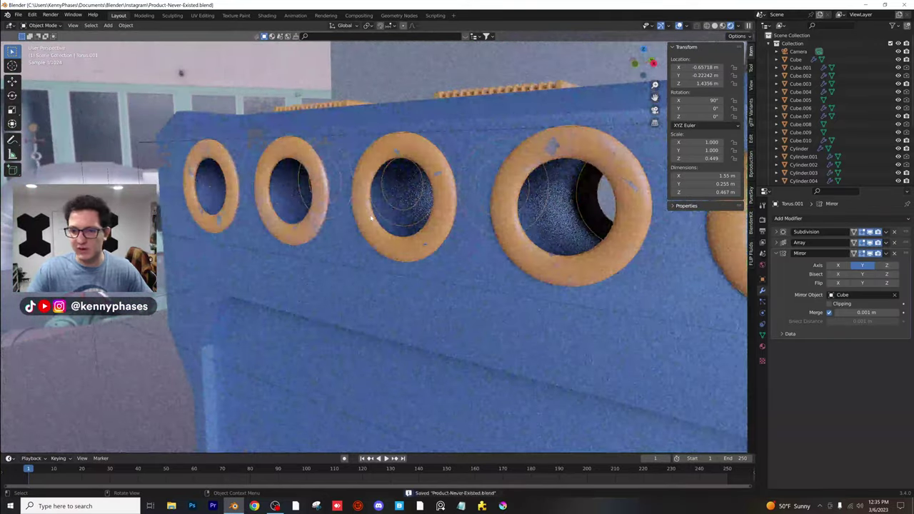
# Inspect the mirrored rings up close and the whole device through the camera, and save the file
pyautogui.scroll(2, 375, 218)
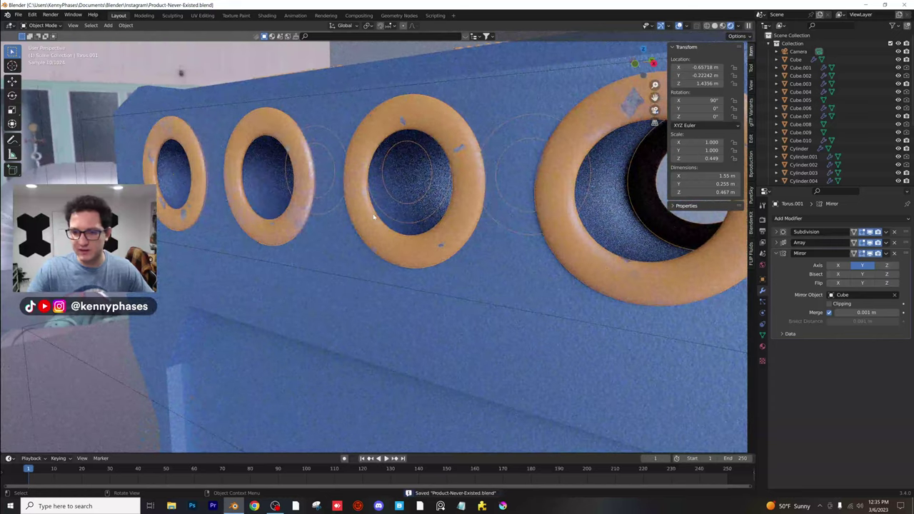
pyautogui.scroll(-8, 373, 217)
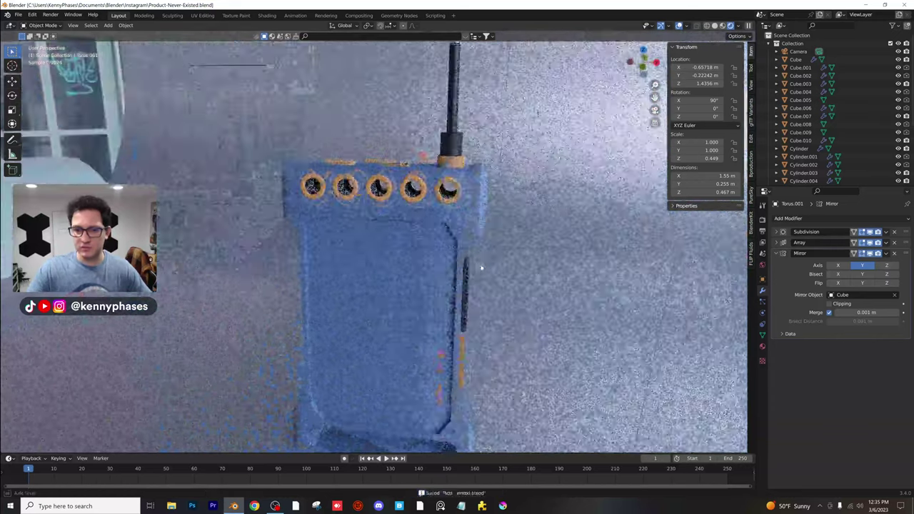
pyautogui.moveTo(481, 267); pyautogui.dragTo(441, 276, button='middle')
pyautogui.scroll(3, 482, 258)
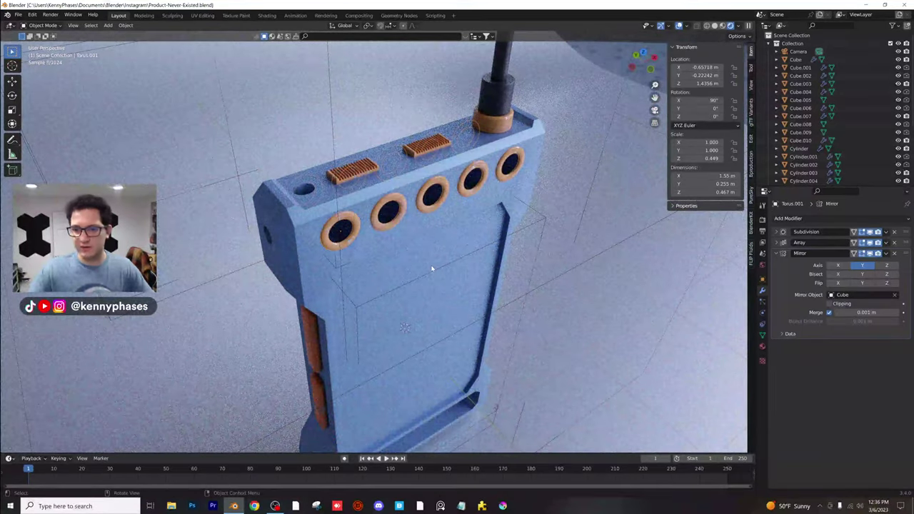
pyautogui.scroll(-5, 432, 268)
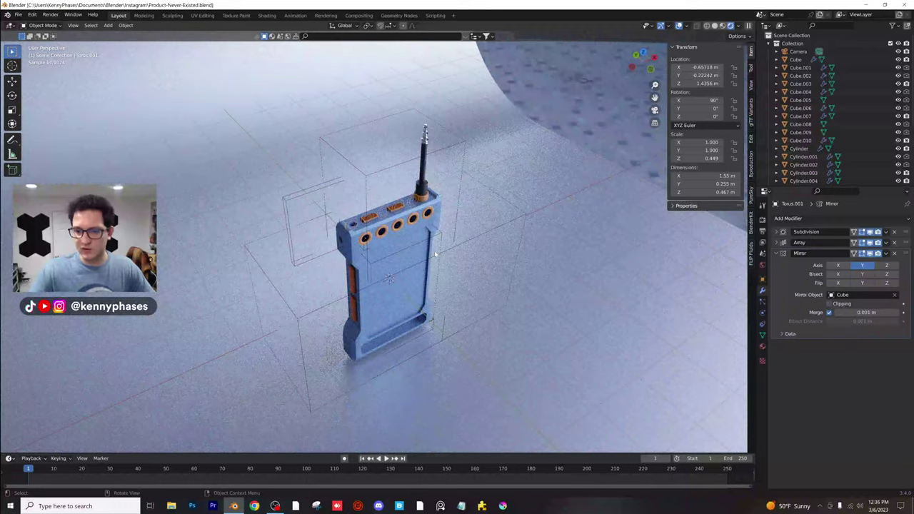
pyautogui.press('KP_0')
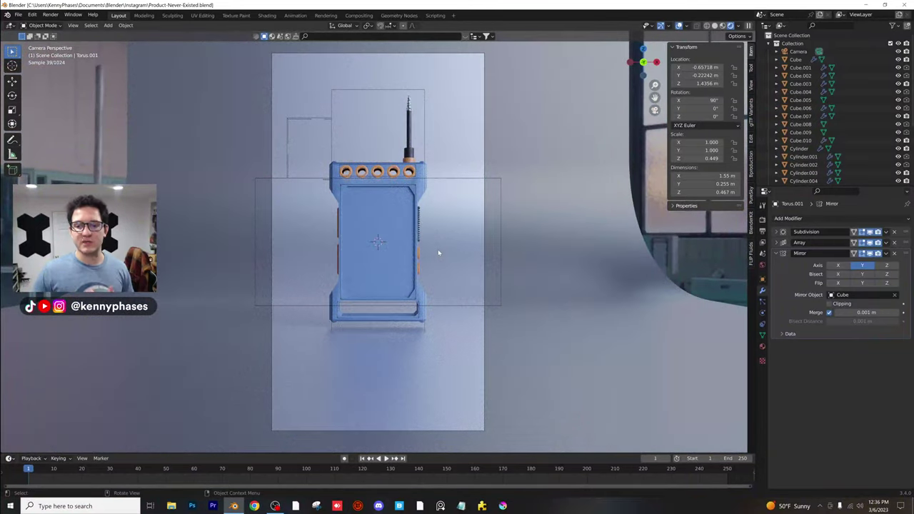
pyautogui.moveTo(438, 253); pyautogui.dragTo(432, 280, button='middle')
pyautogui.scroll(3, 399, 296)
pyautogui.hotkey('ctrl', 's')
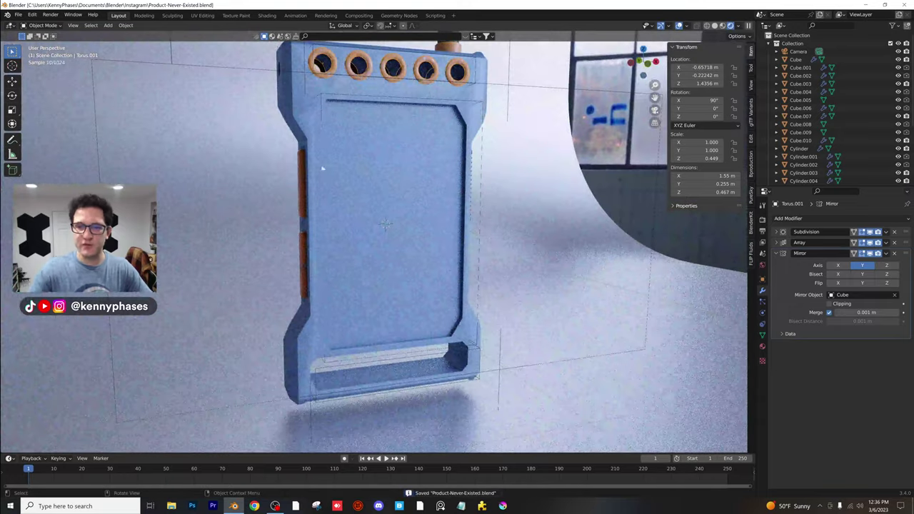
# Add a mesh plane for the device's screen and rotate it 90° about X
pyautogui.moveTo(369, 172); pyautogui.dragTo(289, 207, button='middle')
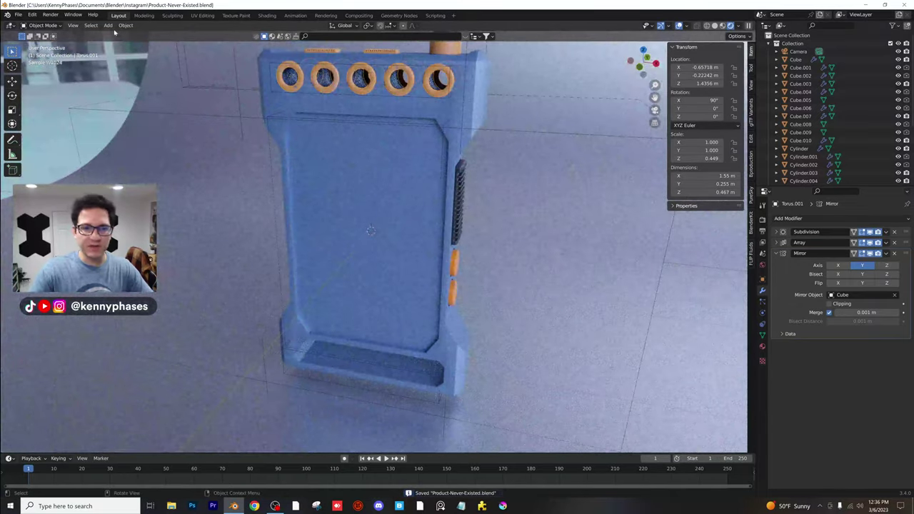
pyautogui.click(108, 25)
pyautogui.moveTo(119, 34)
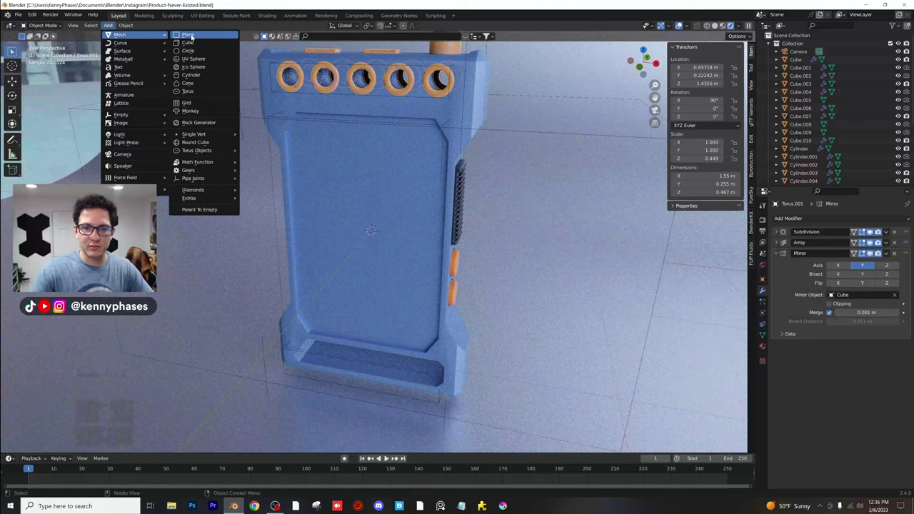
pyautogui.click(188, 35)
pyautogui.press('r')
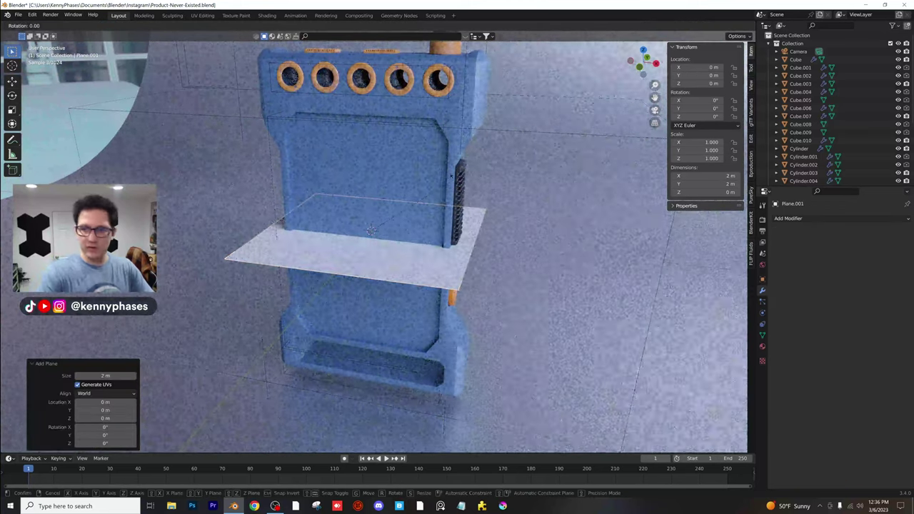
pyautogui.write('x90')
pyautogui.press('Return')
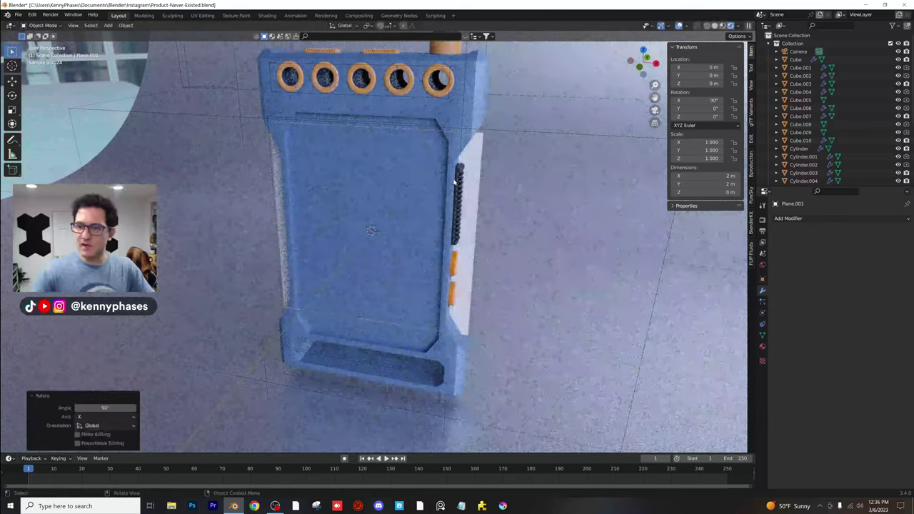
# Move the plane about -0.204 m along Y into the front recess and scale it along X to about 0.762
pyautogui.press('g')
pyautogui.press('y')
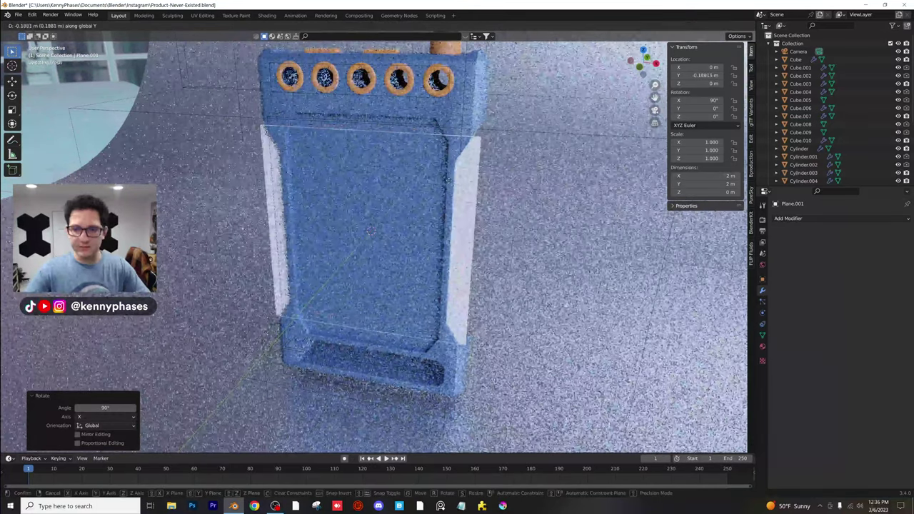
pyautogui.click(448, 179)
pyautogui.press('s')
pyautogui.press('x')
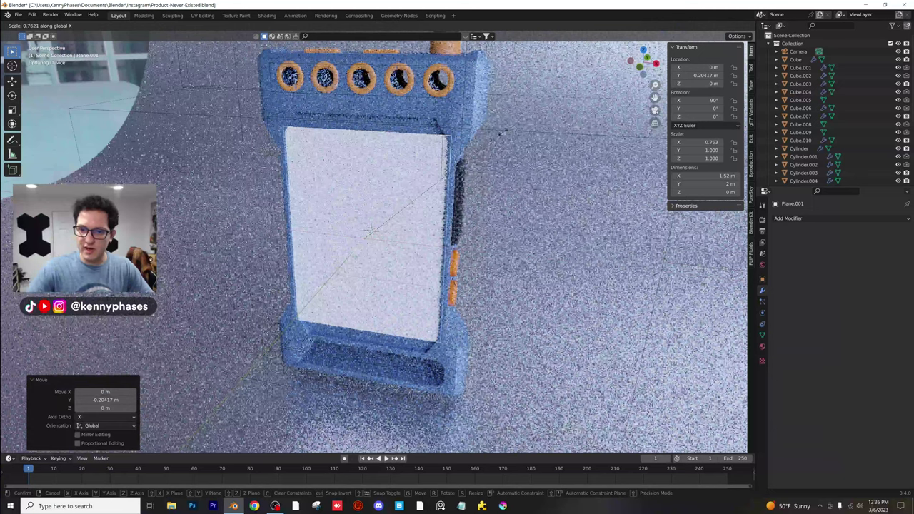
pyautogui.click(504, 133)
# In solid front view, scale the plane along Z by about 1.16 to cover the height of the recess
pyautogui.click(724, 25)
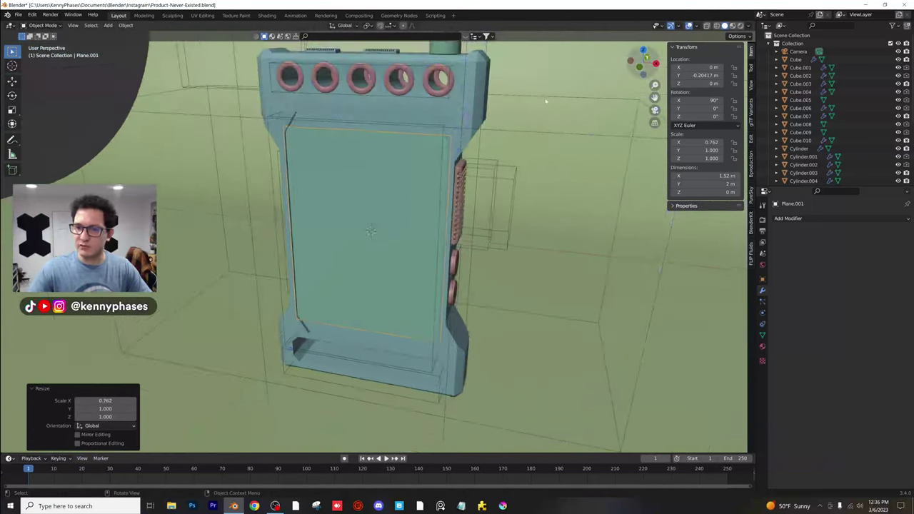
pyautogui.scroll(1, 546, 100)
pyautogui.click(640, 67)
pyautogui.press('s')
pyautogui.press('z')
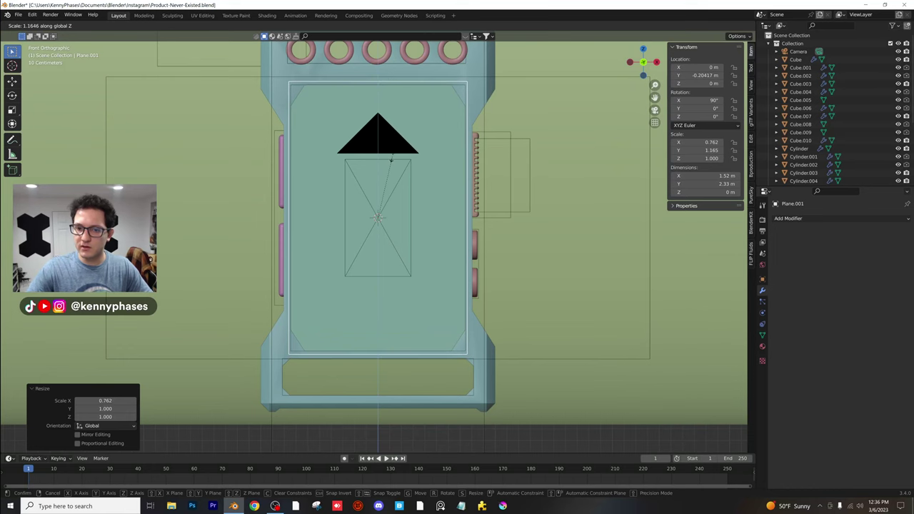
pyautogui.click(390, 160)
# Apply the plane's scale, return to rendered view and save the file
pyautogui.moveTo(391, 160); pyautogui.dragTo(378, 177, button='middle')
pyautogui.click(125, 25)
pyautogui.moveTo(172, 66)
pyautogui.click(214, 87)
pyautogui.scroll(2, 373, 180)
pyautogui.press('z')
pyautogui.click(372, 145)
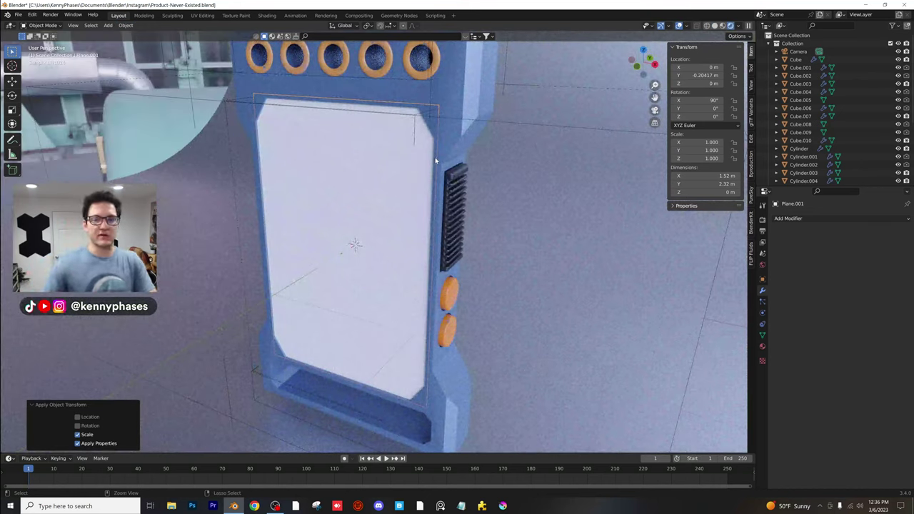
pyautogui.hotkey('ctrl', 's')
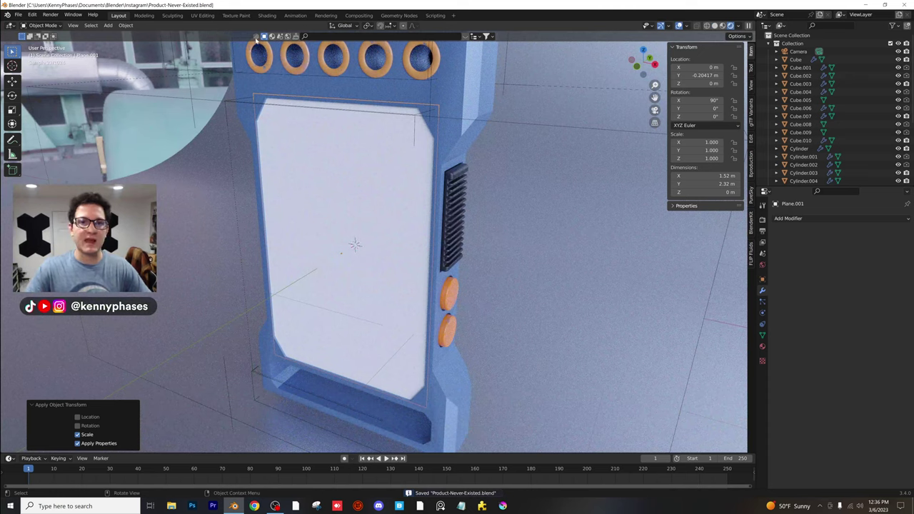
# In the Shading workspace, give the plane a new material and connect a Brick Texture's Color to Base Color
pyautogui.click(266, 15)
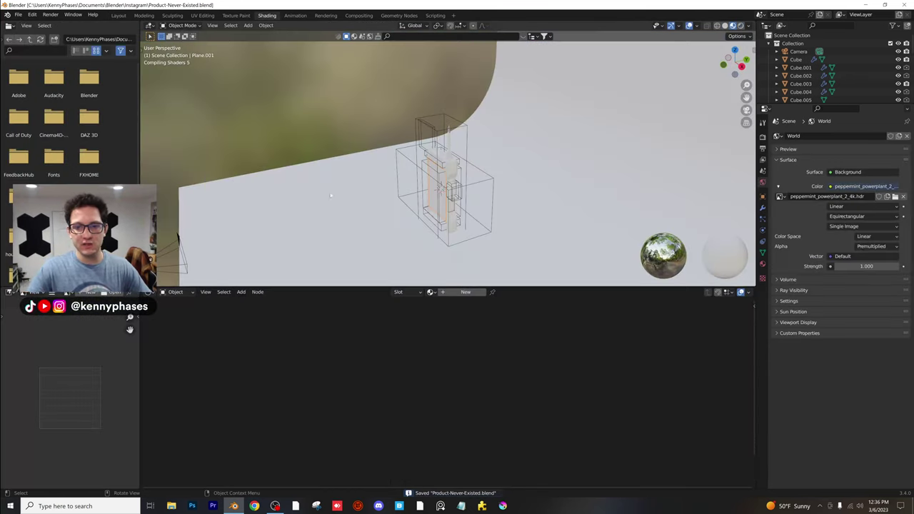
pyautogui.scroll(5, 433, 172)
pyautogui.moveTo(434, 172); pyautogui.dragTo(442, 187, button='middle')
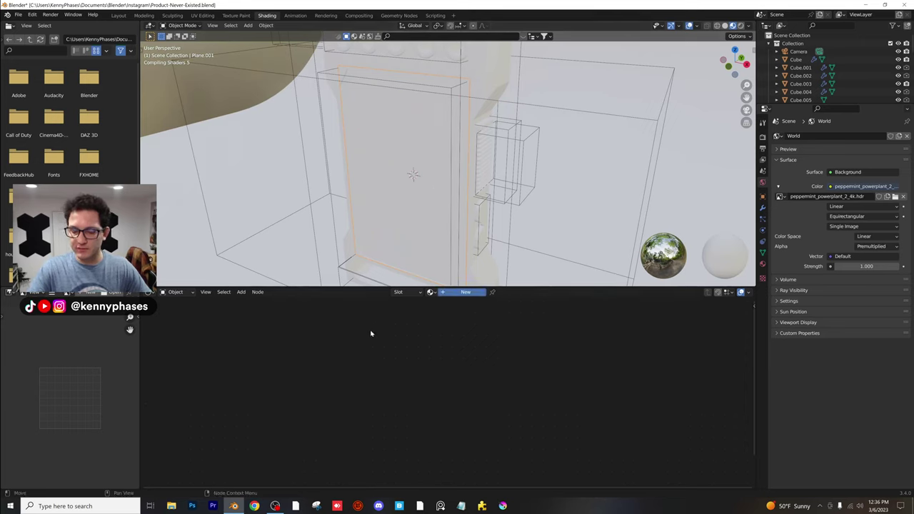
pyautogui.click(241, 292)
pyautogui.click(258, 304)
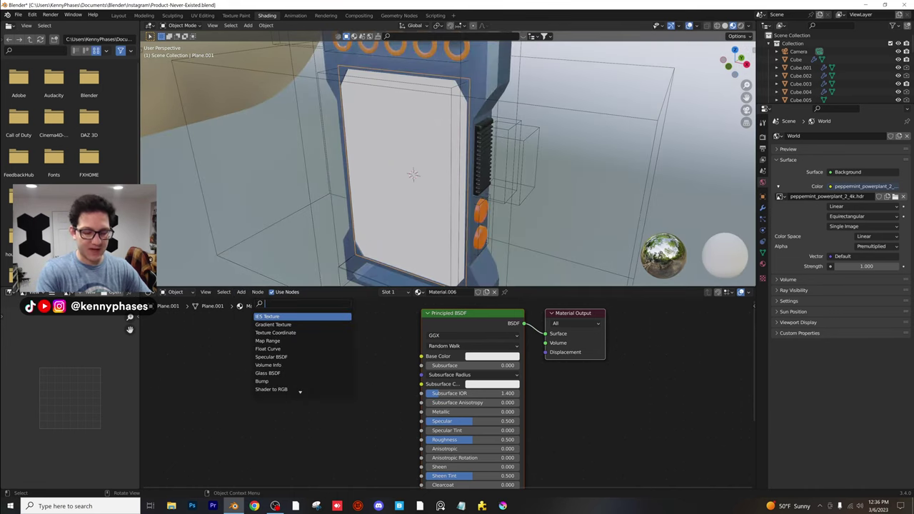
pyautogui.write('brick')
pyautogui.press('Return')
pyautogui.click(318, 345)
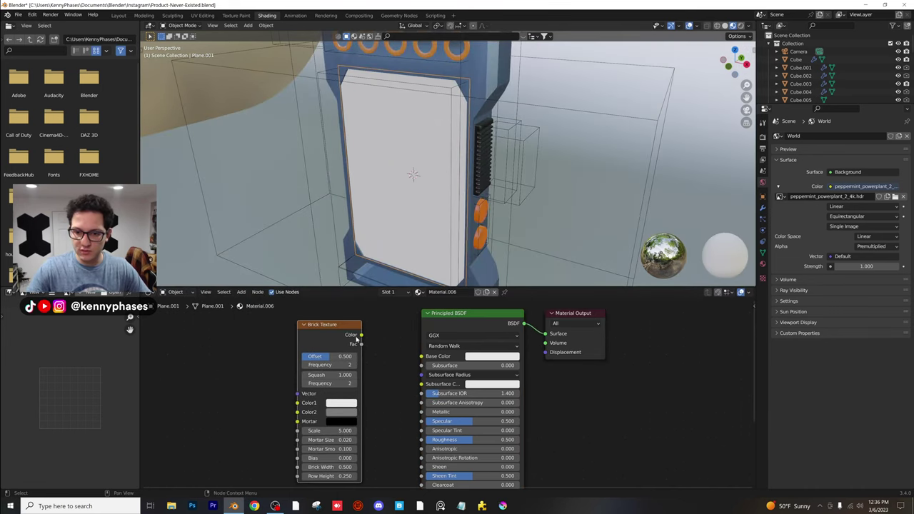
pyautogui.moveTo(361, 335); pyautogui.dragTo(421, 356)
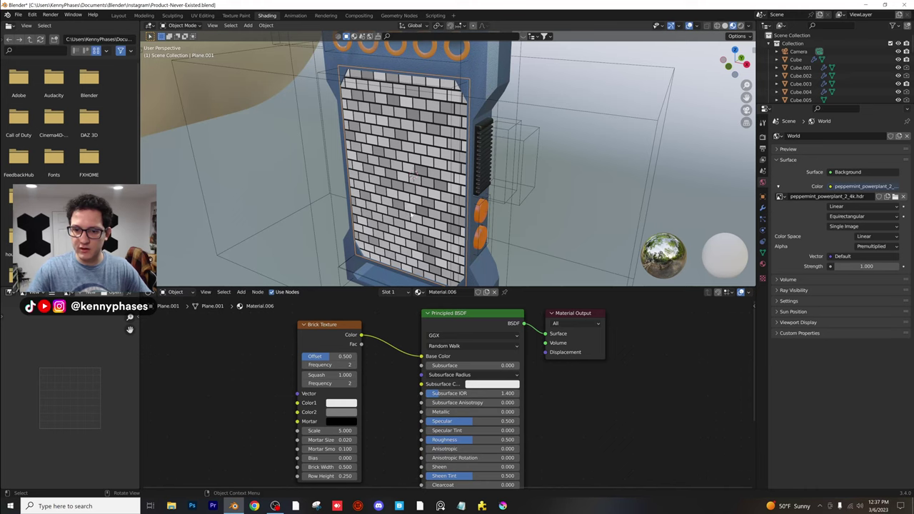
# Set the Brick Texture's Offset to 0, Scale to 4.37, and both Brick Width and Row Height to 0.3
pyautogui.moveTo(326, 356); pyautogui.dragTo(311, 359)
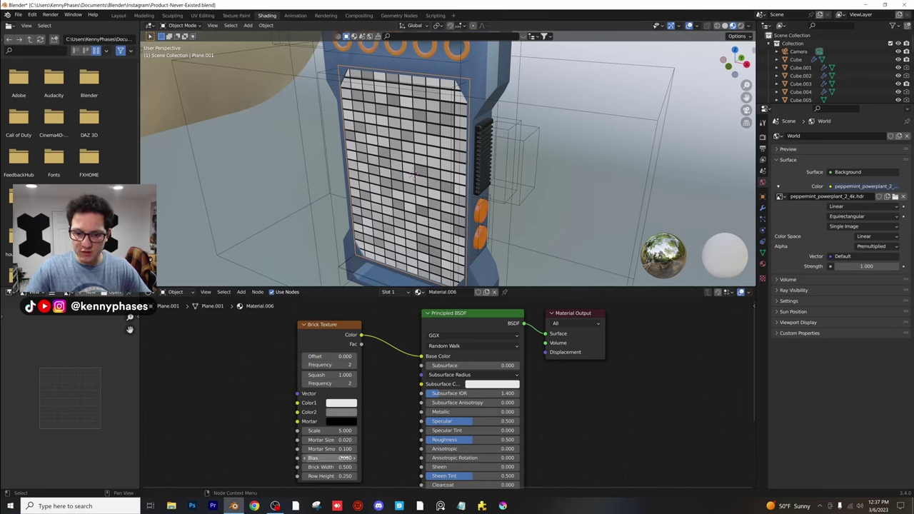
pyautogui.moveTo(325, 431); pyautogui.dragTo(307, 430)
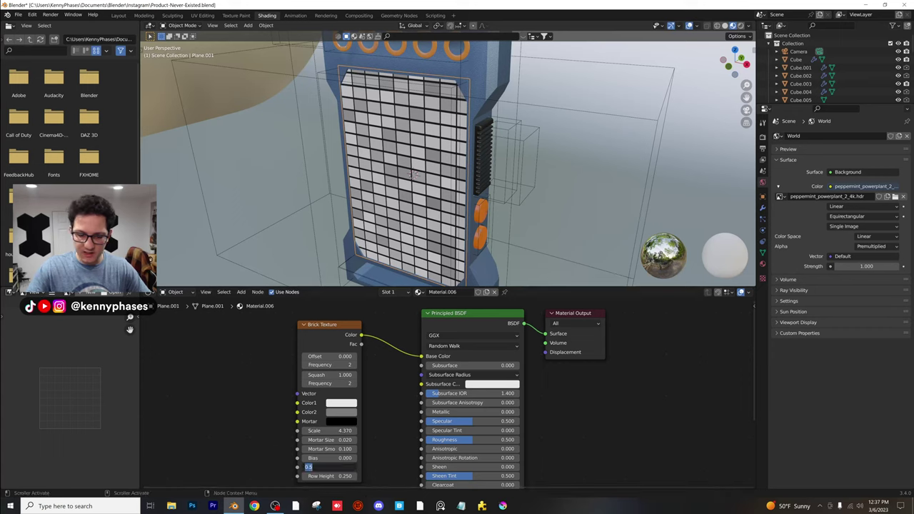
pyautogui.moveTo(307, 467); pyautogui.dragTo(330, 466)
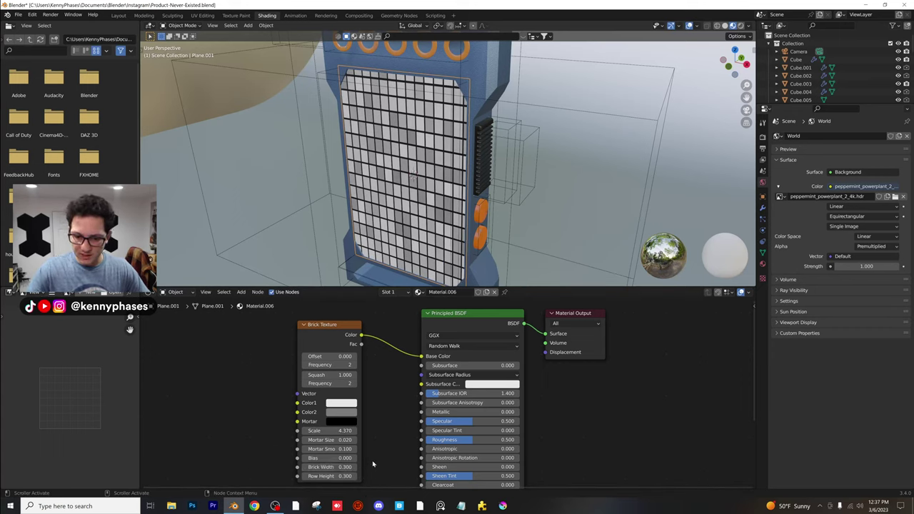
# Set the Brick Texture's Mortar Size to 0.01 and copy the light Color1 into Color2
pyautogui.moveTo(341, 440); pyautogui.dragTo(337, 440)
pyautogui.hotkey('ctrl', 'v')
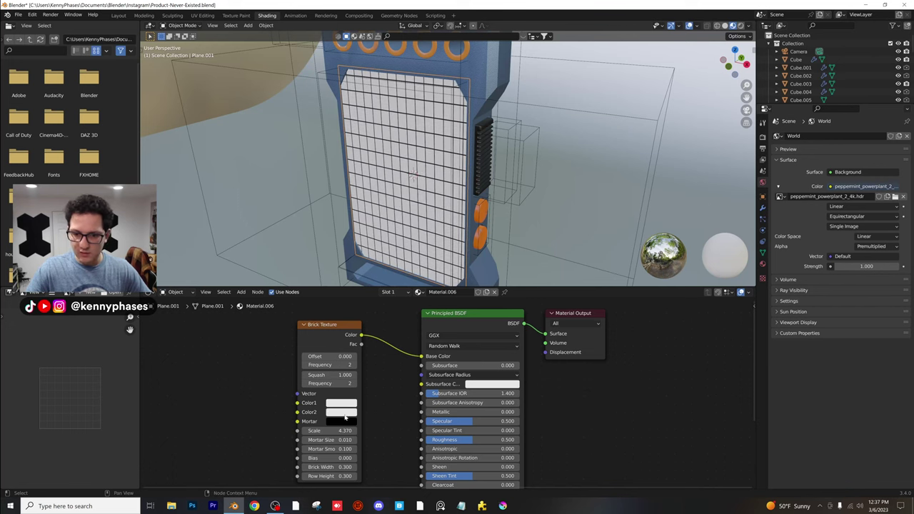
pyautogui.scroll(3, 344, 417)
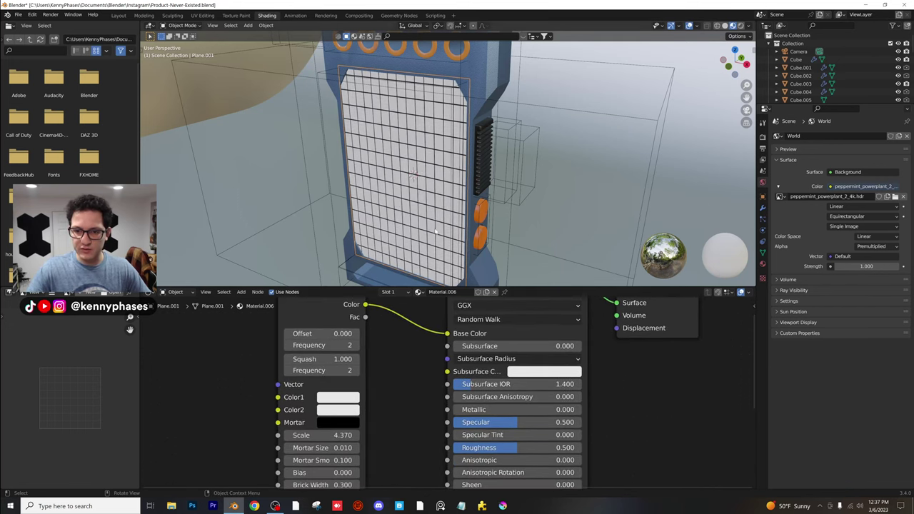
pyautogui.moveTo(428, 200); pyautogui.dragTo(439, 180, button='middle')
pyautogui.moveTo(370, 397); pyautogui.dragTo(390, 371, button='middle')
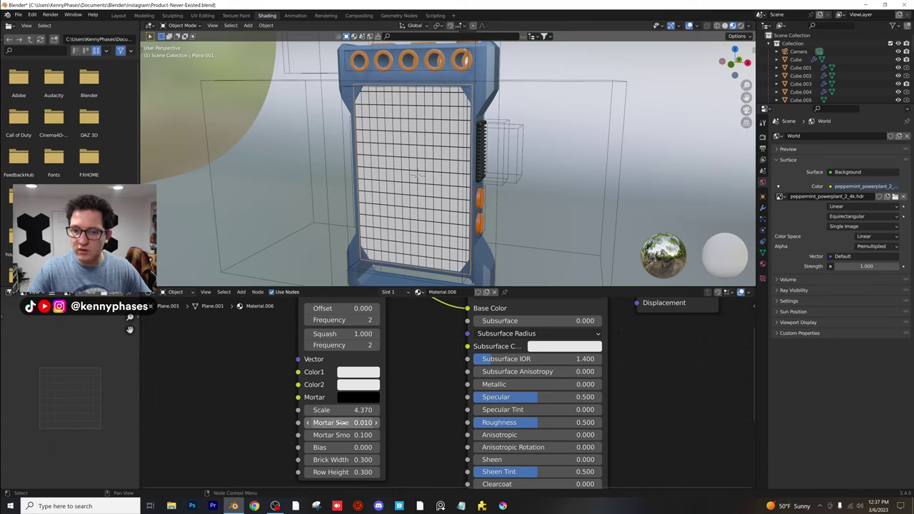
# Apply the screen plane's scale
pyautogui.click(266, 25)
pyautogui.moveTo(300, 67)
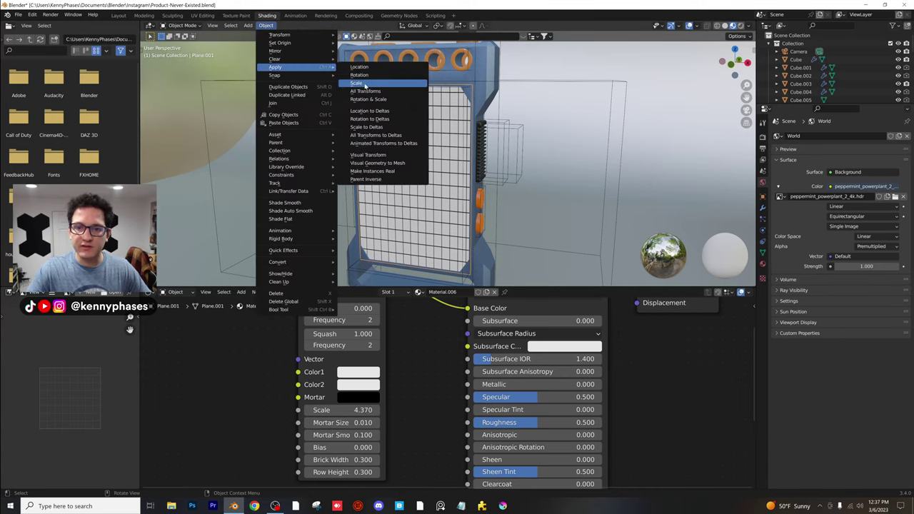
pyautogui.click(364, 84)
# Add a Mapping node and place it before the Brick Texture in the plane's material
pyautogui.click(242, 292)
pyautogui.click(241, 292)
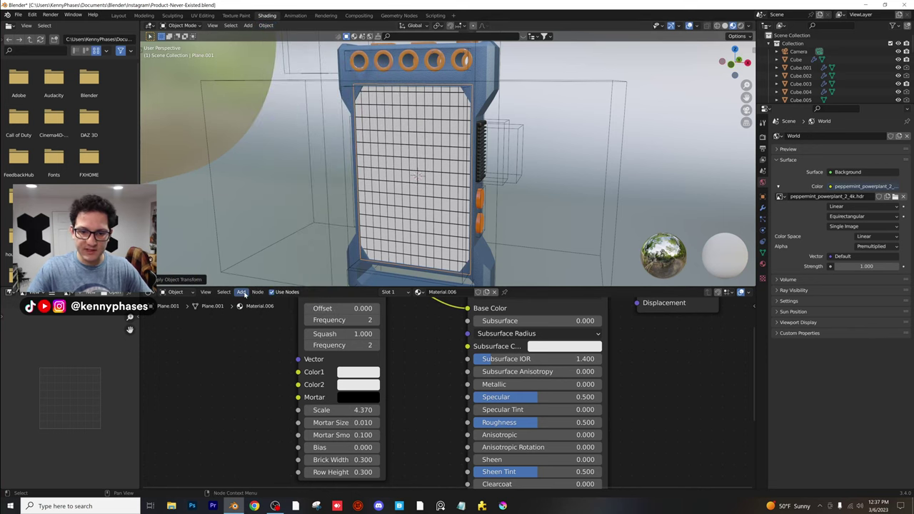
pyautogui.click(242, 292)
pyautogui.click(255, 304)
pyautogui.write('mapp')
pyautogui.press('Return')
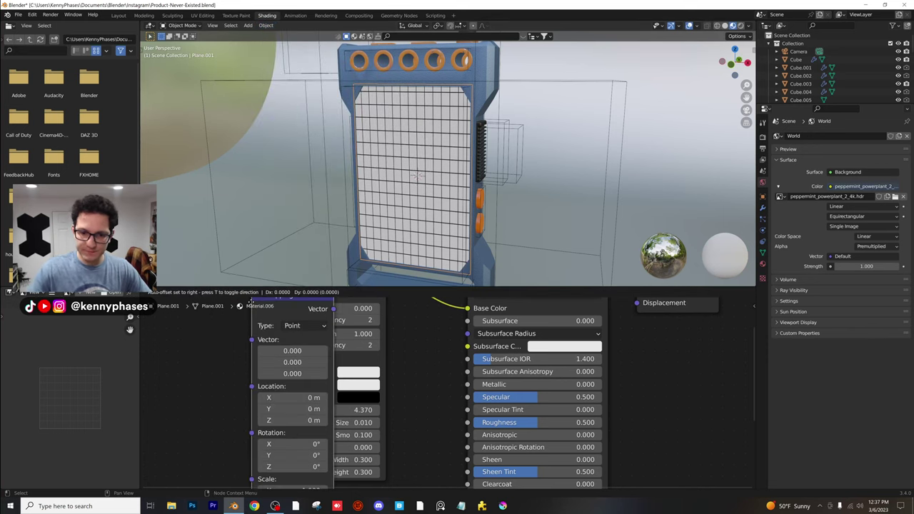
pyautogui.click(194, 325)
pyautogui.scroll(-5, 357, 396)
pyautogui.moveTo(357, 397); pyautogui.dragTo(392, 400, button='middle')
# Add a Texture Coordinate node and place it before the Mapping node
pyautogui.click(241, 291)
pyautogui.click(259, 306)
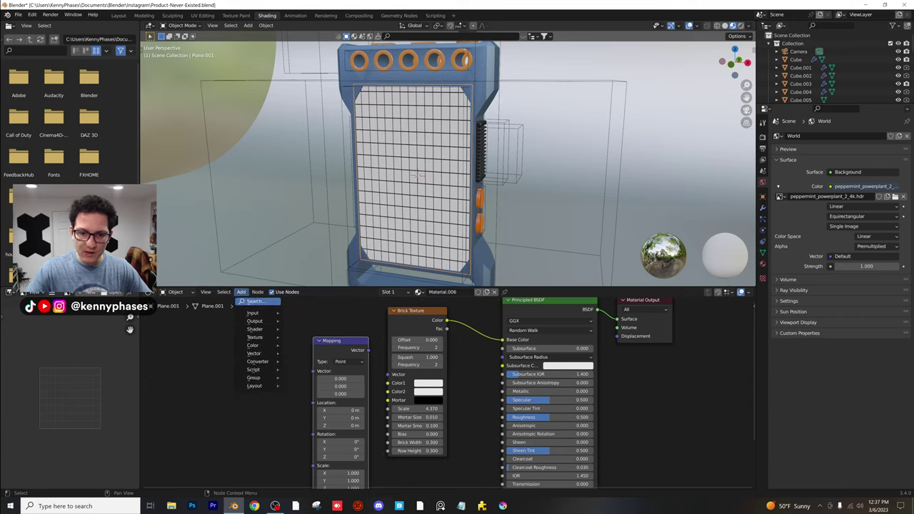
pyautogui.write('texture c')
pyautogui.press('Return')
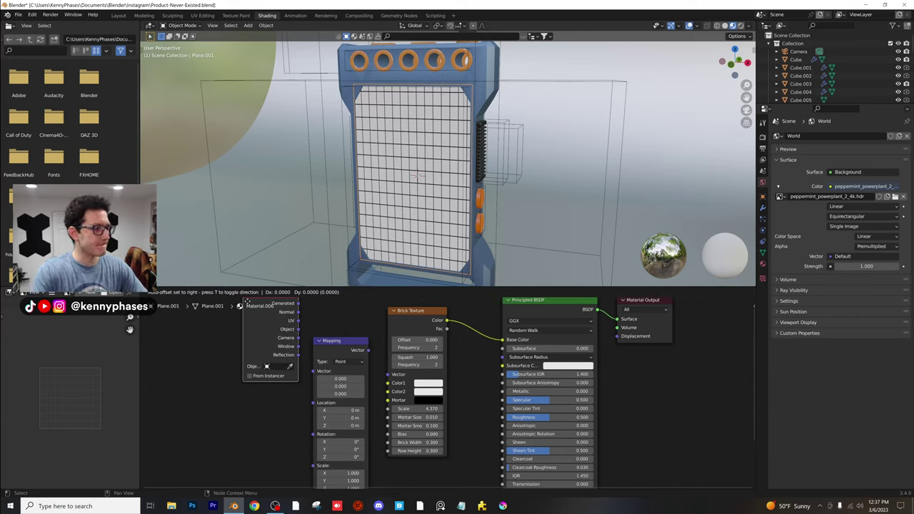
pyautogui.click(205, 338)
# Connect the Object coordinates through Mapping to the Brick Texture's Vector, and set the texture's Scale to 4.34
pyautogui.moveTo(249, 337); pyautogui.dragTo(314, 371)
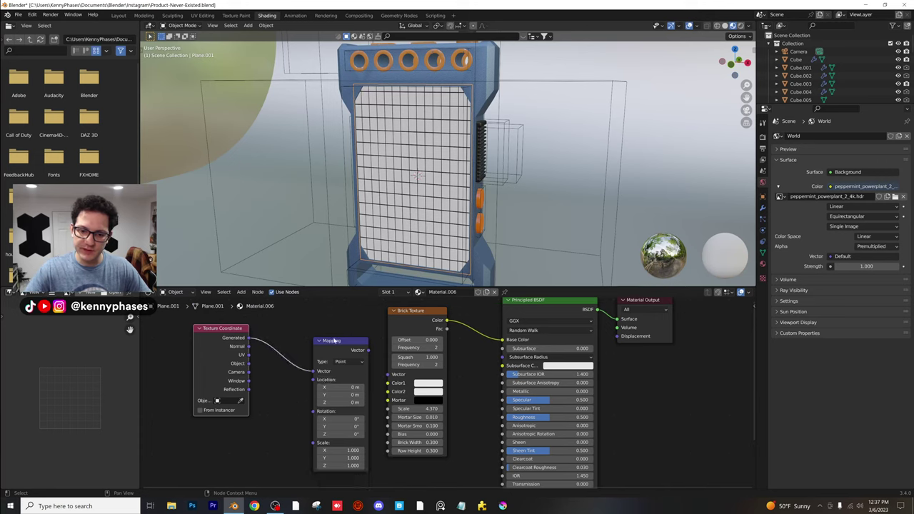
pyautogui.moveTo(369, 354); pyautogui.dragTo(344, 342)
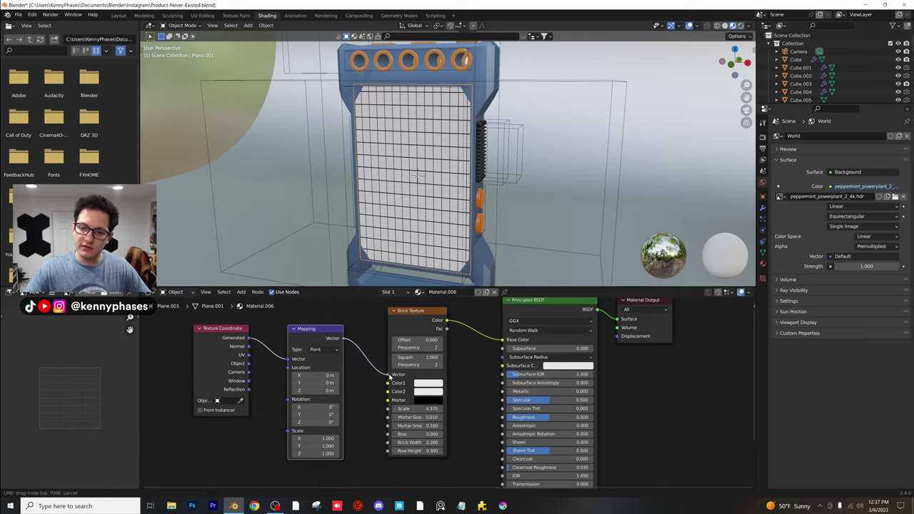
pyautogui.moveTo(389, 376); pyautogui.dragTo(389, 375)
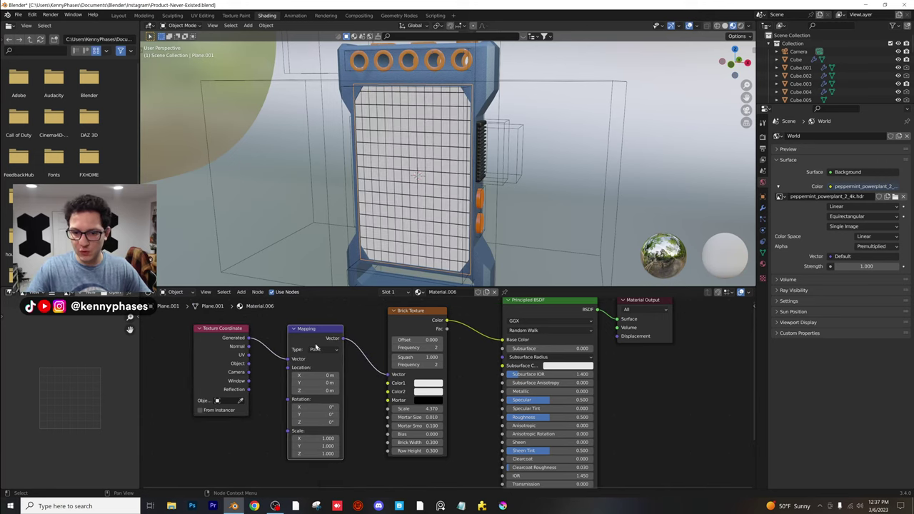
pyautogui.moveTo(249, 363); pyautogui.dragTo(287, 359)
pyautogui.scroll(5, 417, 260)
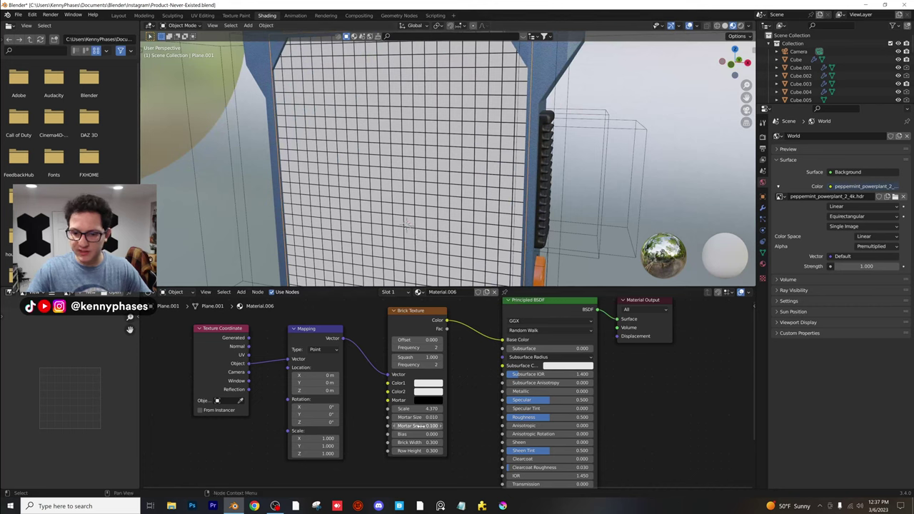
pyautogui.keyDown('shift'); pyautogui.moveTo(421, 409); pyautogui.dragTo(415, 409); pyautogui.keyUp('shift')
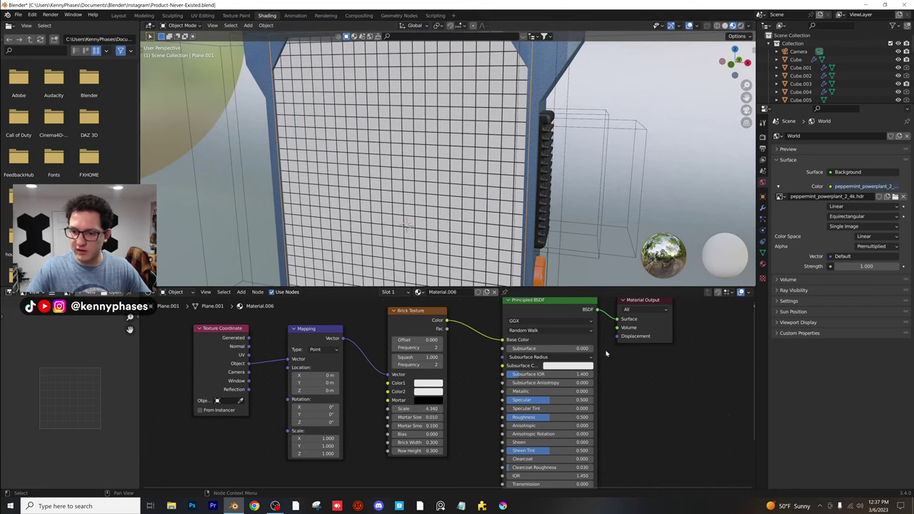
# Replace the Principled BSDF with an Emission shader and connect the Brick Texture's Color to its Color
pyautogui.scroll(-2, 606, 352)
pyautogui.moveTo(545, 340); pyautogui.dragTo(597, 347)
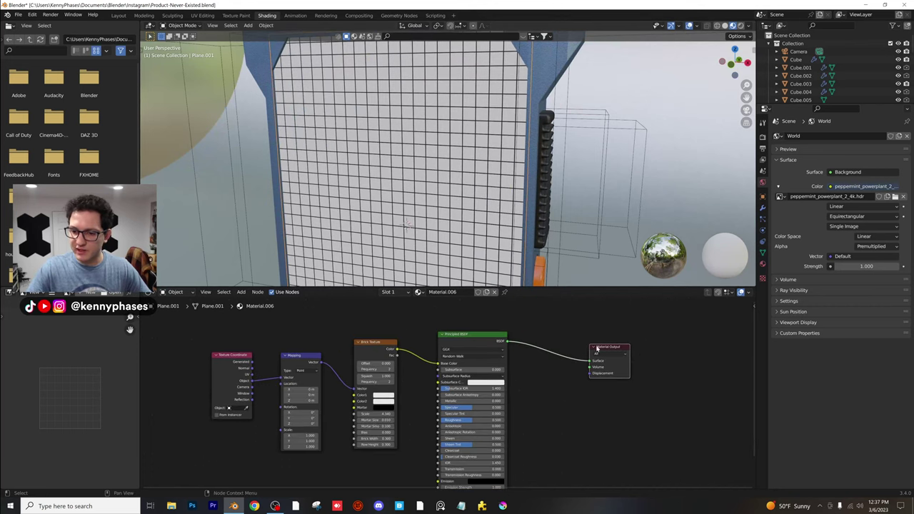
pyautogui.click(240, 292)
pyautogui.moveTo(253, 335)
pyautogui.click(254, 306)
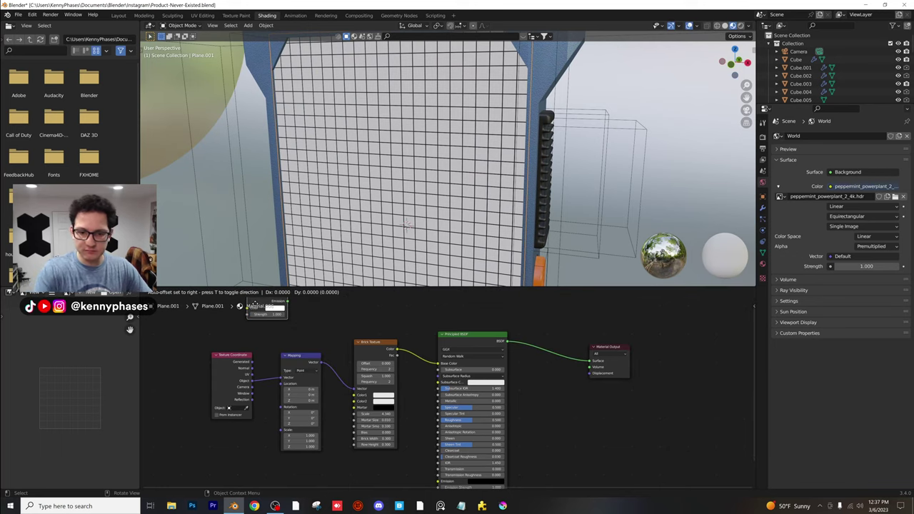
pyautogui.click(539, 350)
pyautogui.click(490, 342)
pyautogui.press('x')
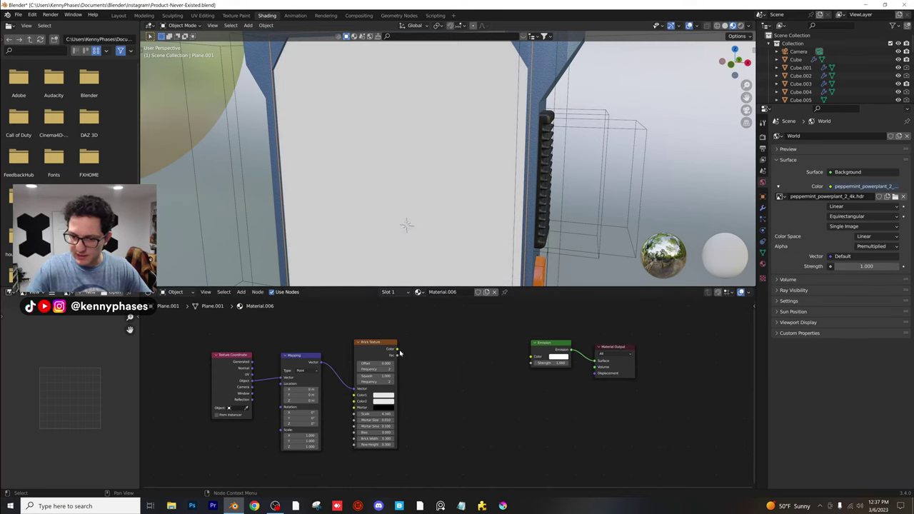
pyautogui.moveTo(529, 364); pyautogui.dragTo(530, 356)
# Switch the viewport to rendered view and set the Emission Strength to 10
pyautogui.press('z')
pyautogui.click(443, 140)
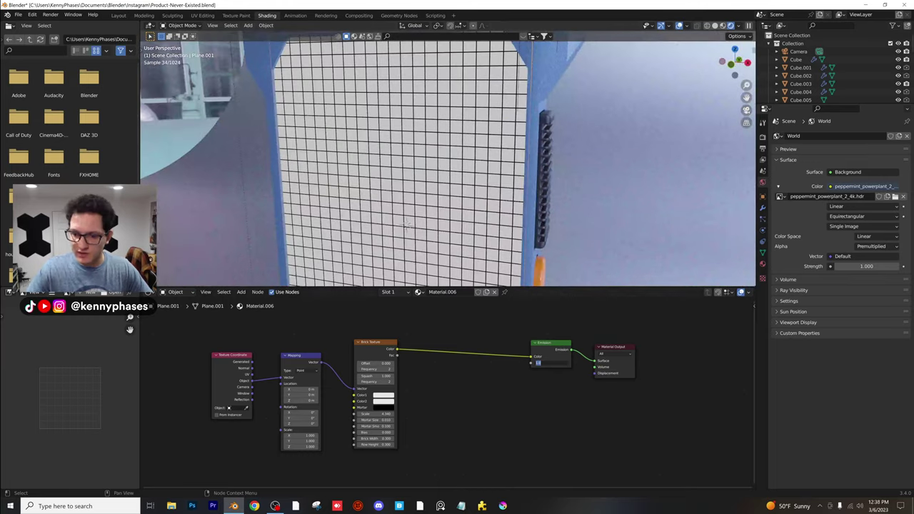
pyautogui.write('10')
pyautogui.press('Return')
pyautogui.scroll(-6, 553, 243)
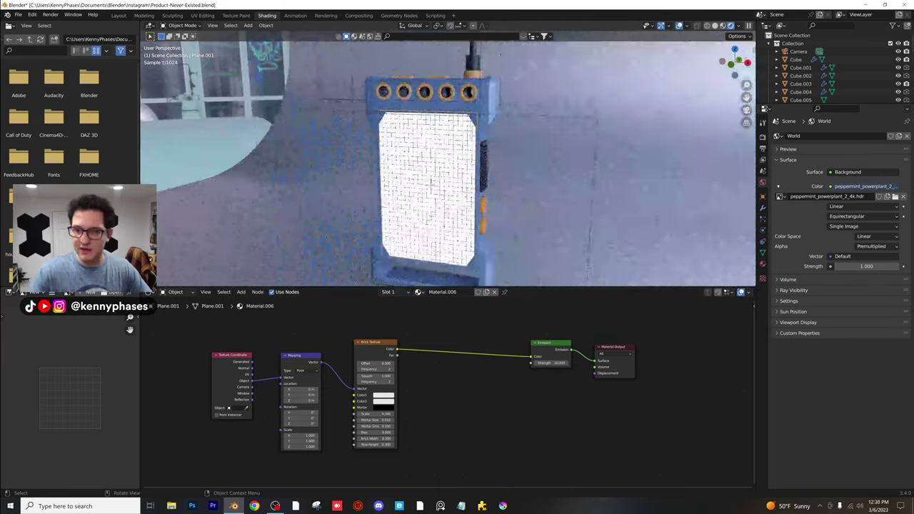
pyautogui.moveTo(552, 243); pyautogui.dragTo(522, 242, button='middle')
pyautogui.scroll(2, 448, 164)
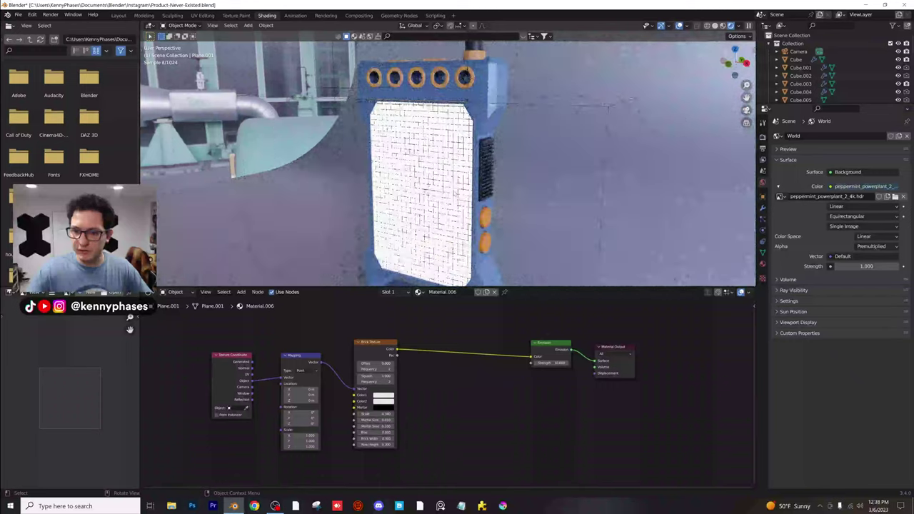
# Set the Emission Strength to 5 and the Brick Texture's Scale to 2.04
pyautogui.click(554, 363)
pyautogui.write('1')
pyautogui.press('Return')
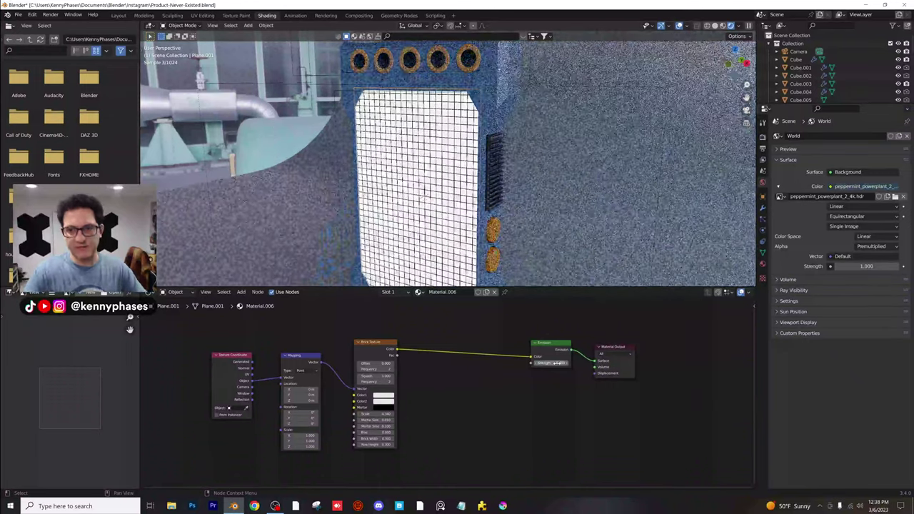
pyautogui.scroll(1, 400, 384)
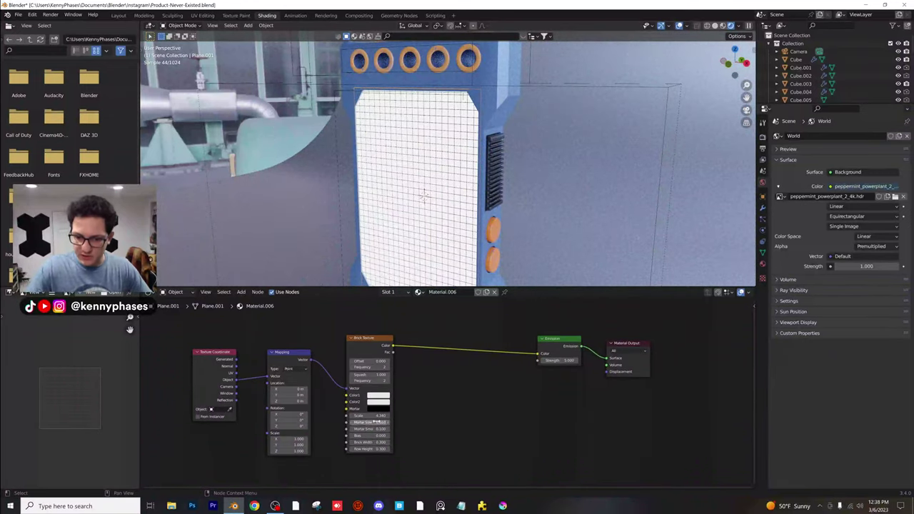
pyautogui.moveTo(372, 416)
pyautogui.mouseDown()
pyautogui.moveTo(307, 415)
pyautogui.moveTo(353, 413)
pyautogui.mouseUp()
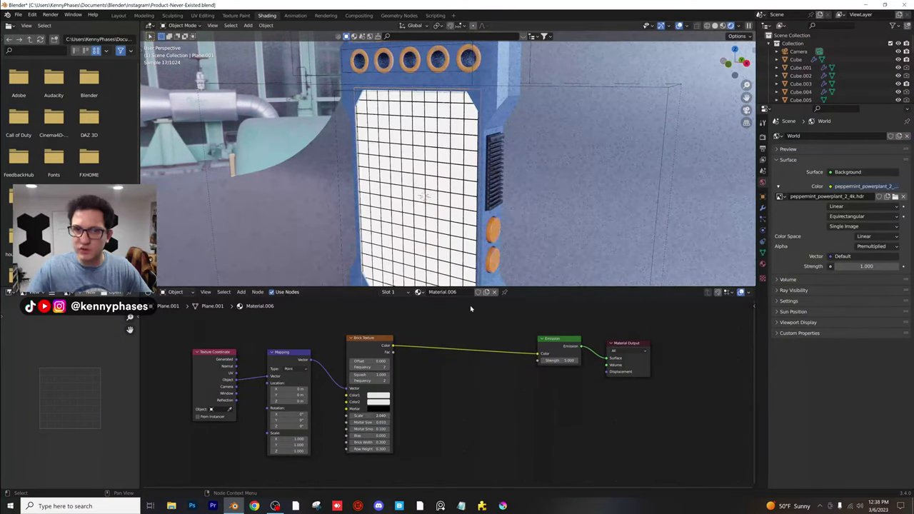
pyautogui.scroll(1, 397, 420)
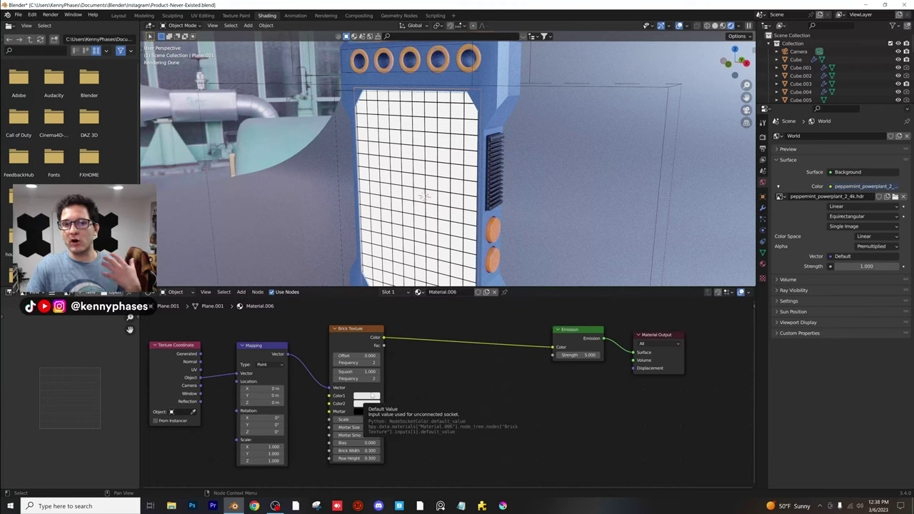
# Switch to Chrome, browse the "sonar screen" images, open the Getty Images green grid reference, and return to Blender
pyautogui.click(235, 506)
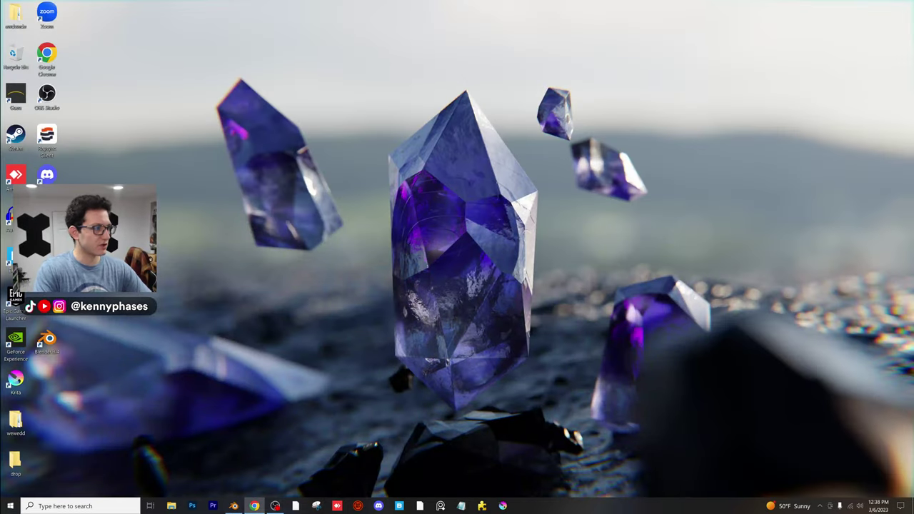
pyautogui.click(254, 505)
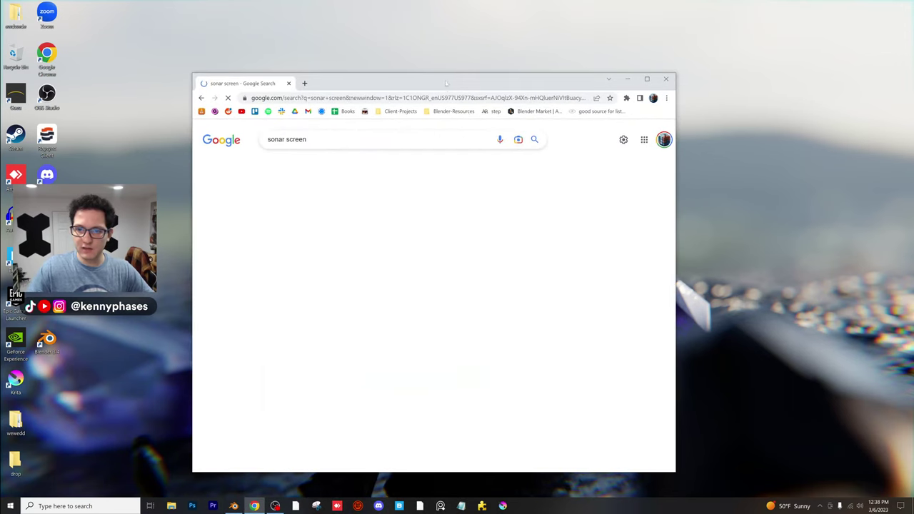
pyautogui.moveTo(371, 82); pyautogui.dragTo(442, 56)
pyautogui.scroll(-5, 416, 307)
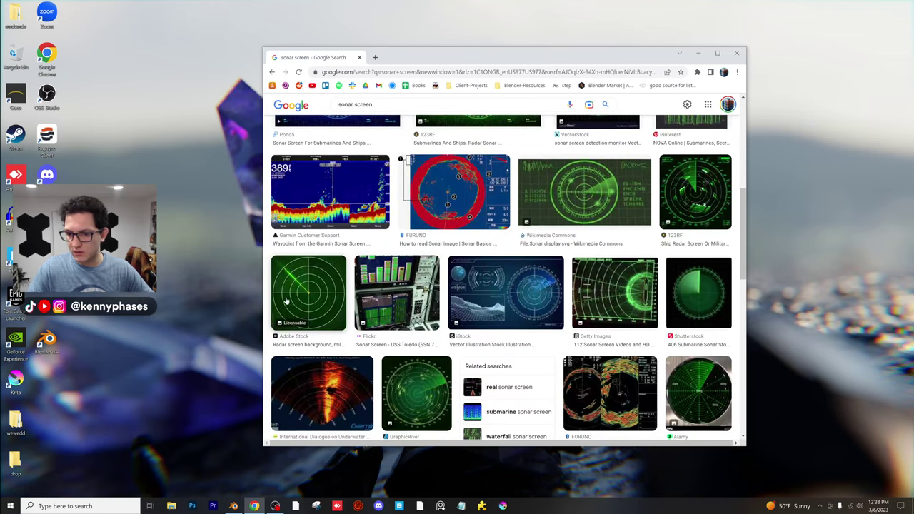
pyautogui.click(614, 293)
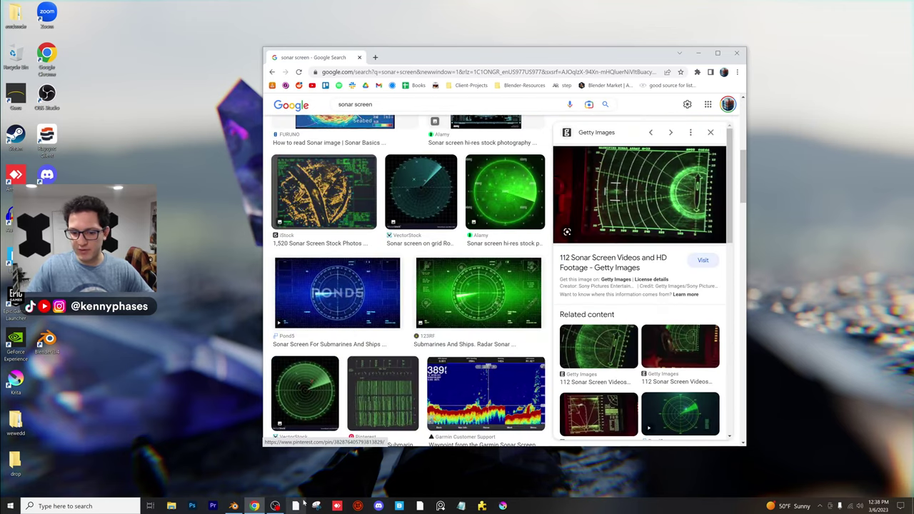
pyautogui.click(233, 505)
# Set the Brick Texture's Color1 to a dark, fully saturated green with a Hue of about 0.307
pyautogui.scroll(4, 407, 397)
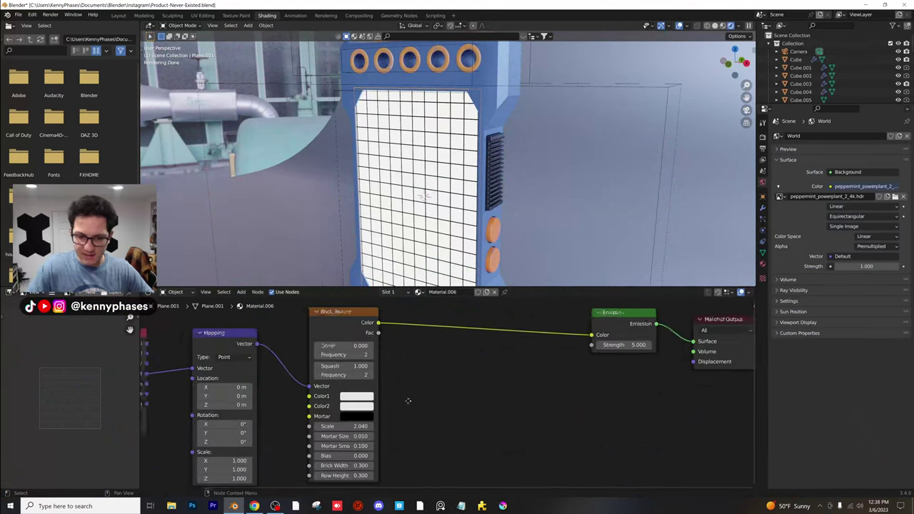
pyautogui.click(356, 395)
pyautogui.moveTo(362, 286); pyautogui.dragTo(345, 283)
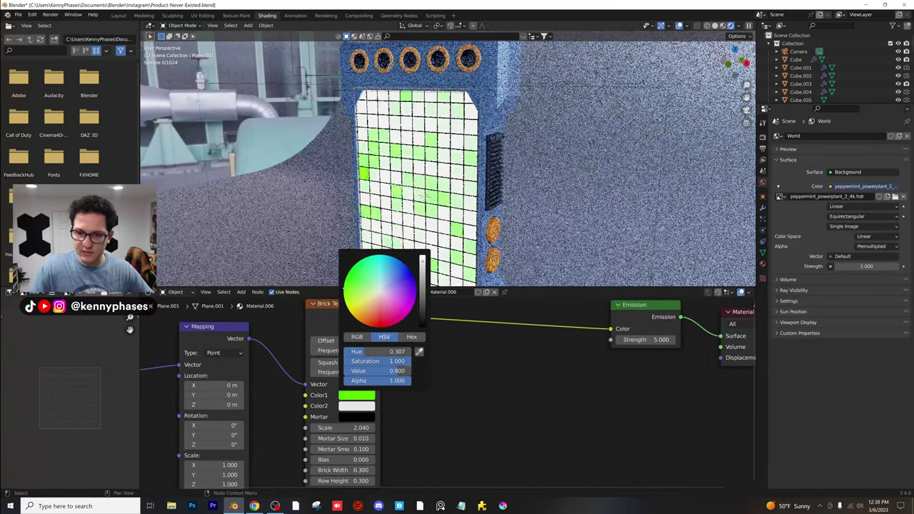
pyautogui.moveTo(422, 261); pyautogui.dragTo(422, 300)
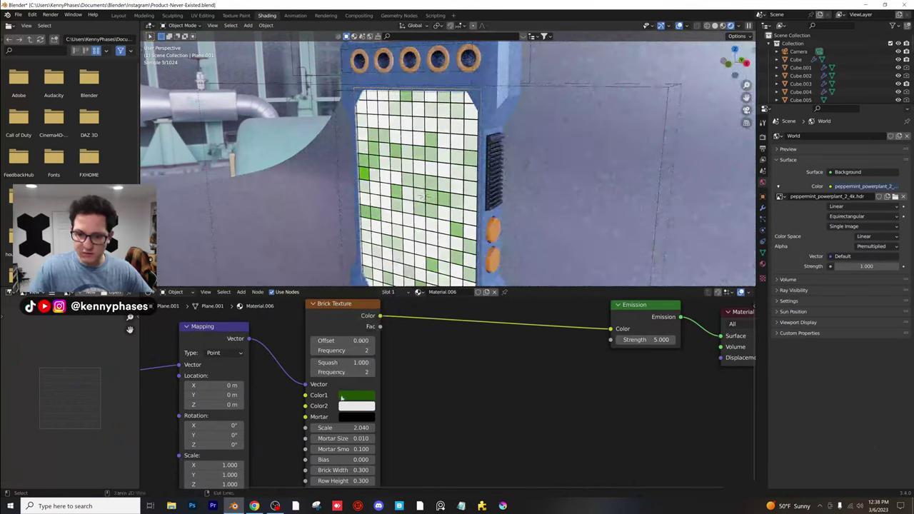
# Copy the dark green into Color2 and Mortar, and brighten the Mortar color to a vivid green
pyautogui.hotkey('ctrl', 'v')
pyautogui.hotkey('ctrl', 'v')
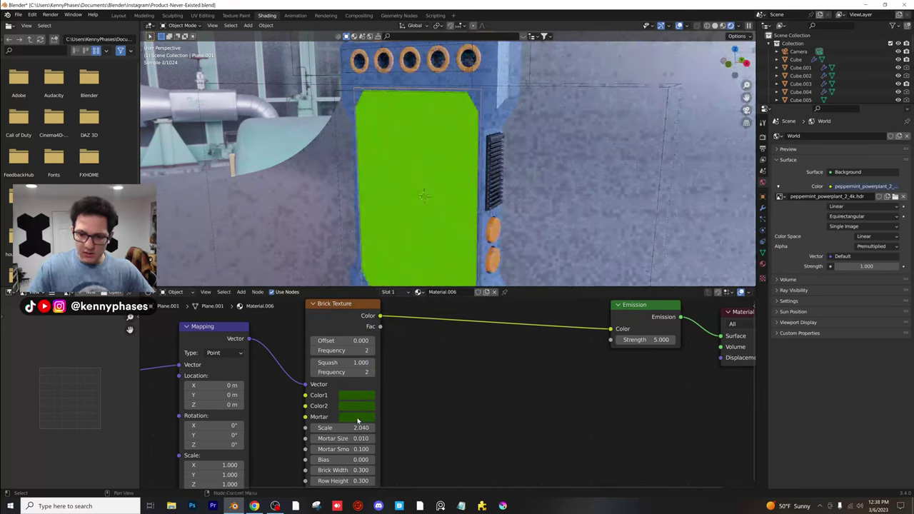
pyautogui.click(357, 417)
pyautogui.moveTo(422, 326); pyautogui.dragTo(421, 294)
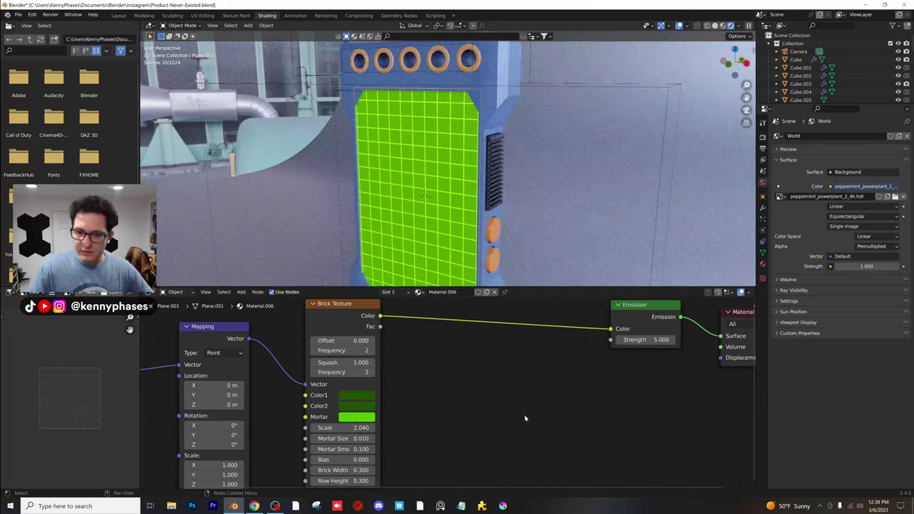
# Check the green screen on the device and move the Emission node close to the Brick Texture
pyautogui.scroll(-4, 480, 193)
pyautogui.moveTo(486, 191); pyautogui.dragTo(421, 300, button='middle')
pyautogui.scroll(3, 465, 189)
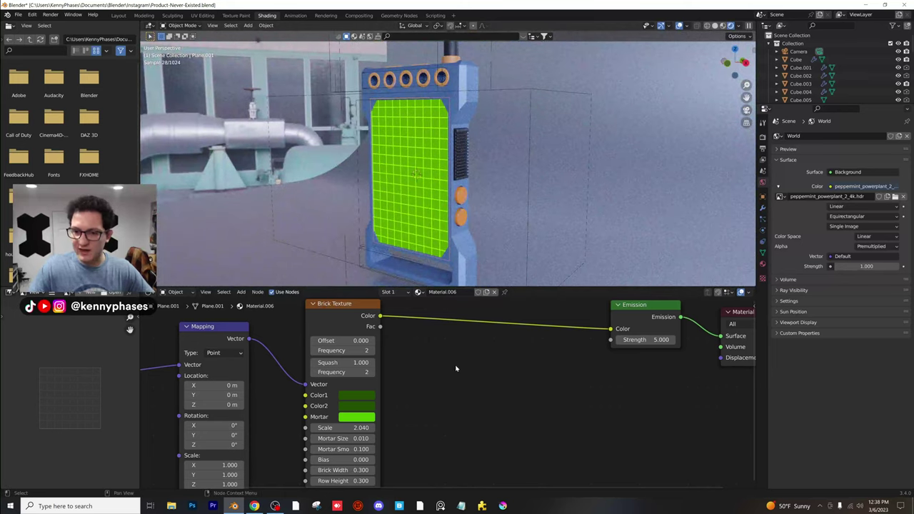
pyautogui.moveTo(404, 214); pyautogui.dragTo(407, 170, button='middle')
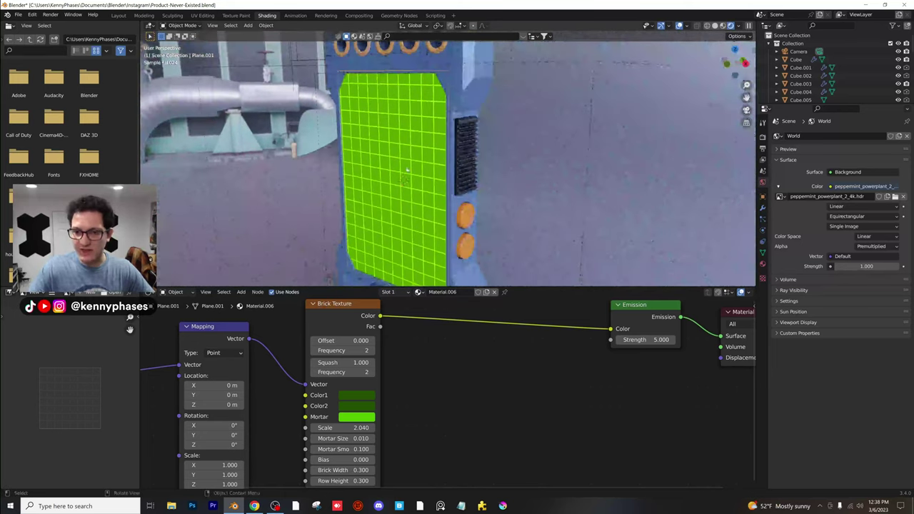
pyautogui.moveTo(509, 395); pyautogui.dragTo(494, 401, button='middle')
pyautogui.moveTo(556, 344); pyautogui.dragTo(431, 372)
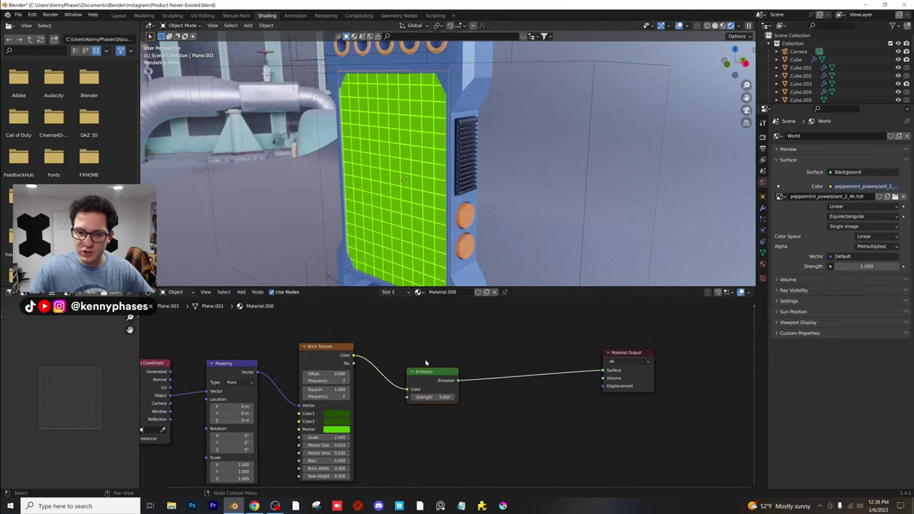
# Add a Glass BSDF node to the screen material, just above the Emission node
pyautogui.click(242, 294)
pyautogui.click(258, 304)
pyautogui.write('glas')
pyautogui.press('Return')
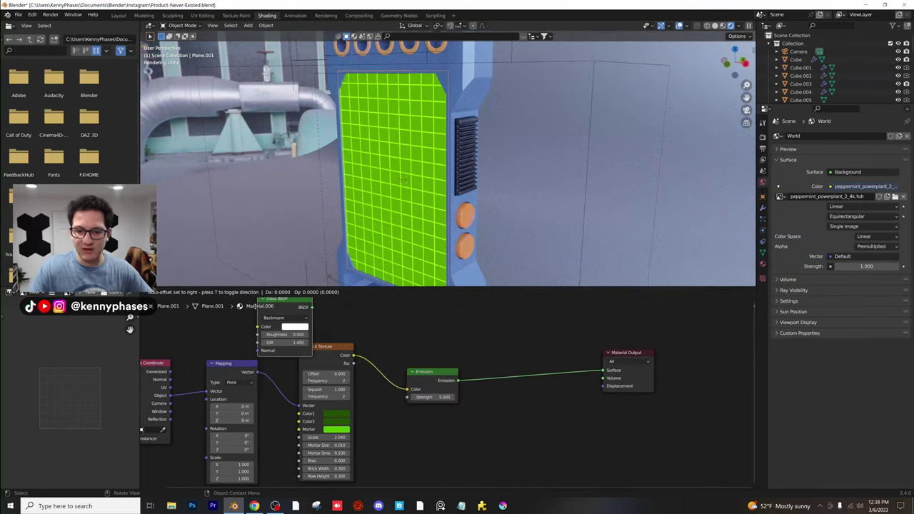
pyautogui.click(439, 308)
# Insert a Mix Shader between Emission and Material Output, feed Glass BSDF into its second shader input, and shift Emission clear of the glass node
pyautogui.click(251, 300)
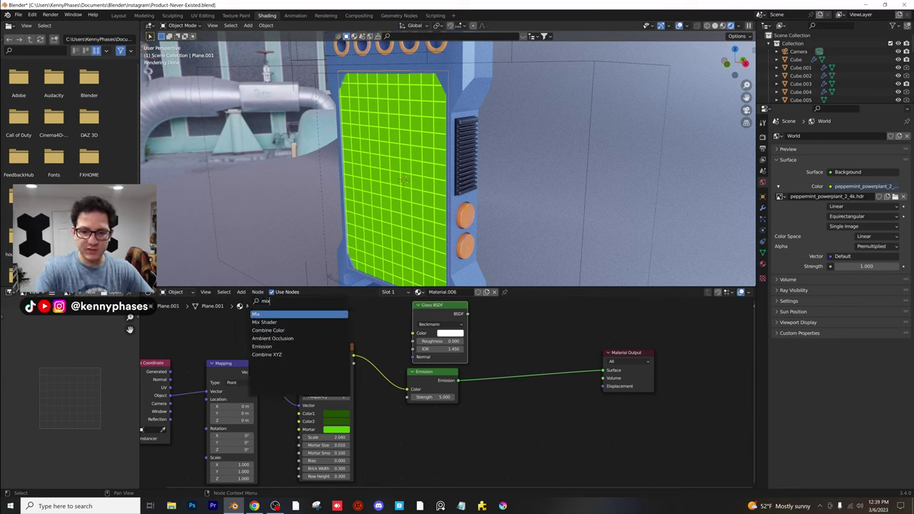
pyautogui.press('Return')
pyautogui.click(541, 368)
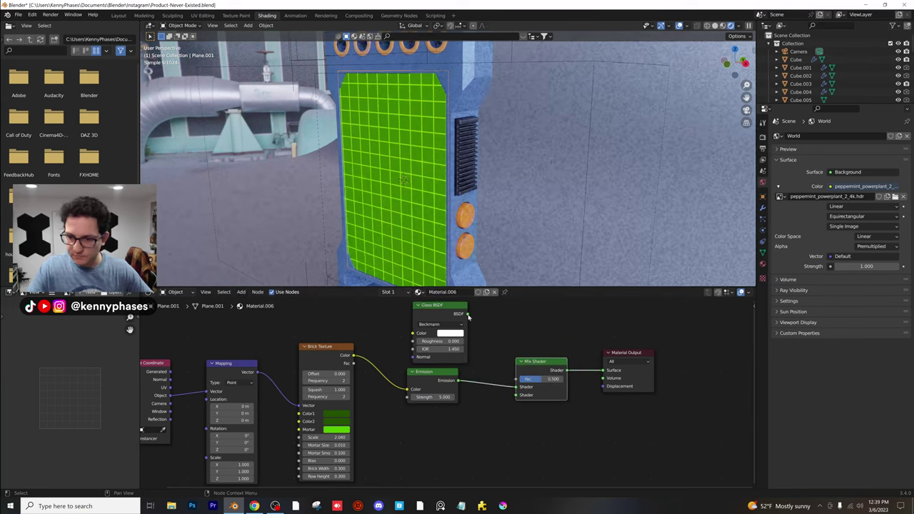
pyautogui.moveTo(516, 399); pyautogui.dragTo(516, 395)
pyautogui.moveTo(448, 377); pyautogui.dragTo(458, 386)
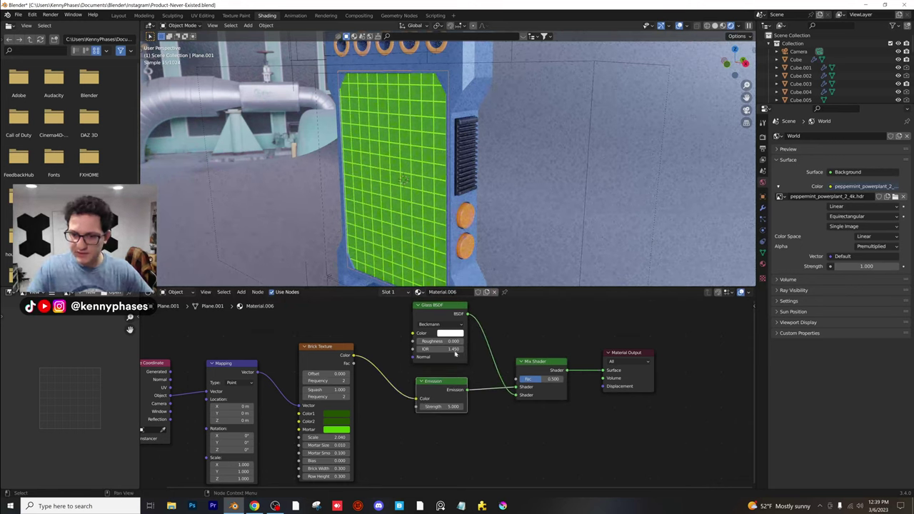
# Set the Mix Shader's factor to 0.690 and check the screen's reflections from several angles and through the camera
pyautogui.scroll(1, 416, 129)
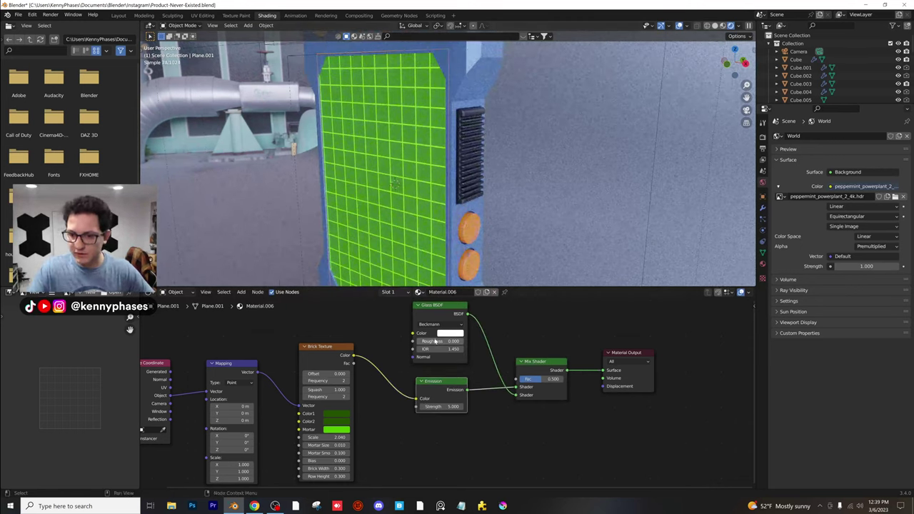
pyautogui.moveTo(442, 348)
pyautogui.mouseDown()
pyautogui.moveTo(457, 348)
pyautogui.moveTo(441, 349)
pyautogui.mouseUp()
pyautogui.moveTo(542, 379)
pyautogui.mouseDown()
pyautogui.moveTo(530, 379)
pyautogui.moveTo(562, 379)
pyautogui.moveTo(550, 379)
pyautogui.mouseUp()
pyautogui.scroll(-4, 467, 209)
pyautogui.moveTo(467, 208); pyautogui.dragTo(424, 186, button='middle')
pyautogui.scroll(3, 478, 200)
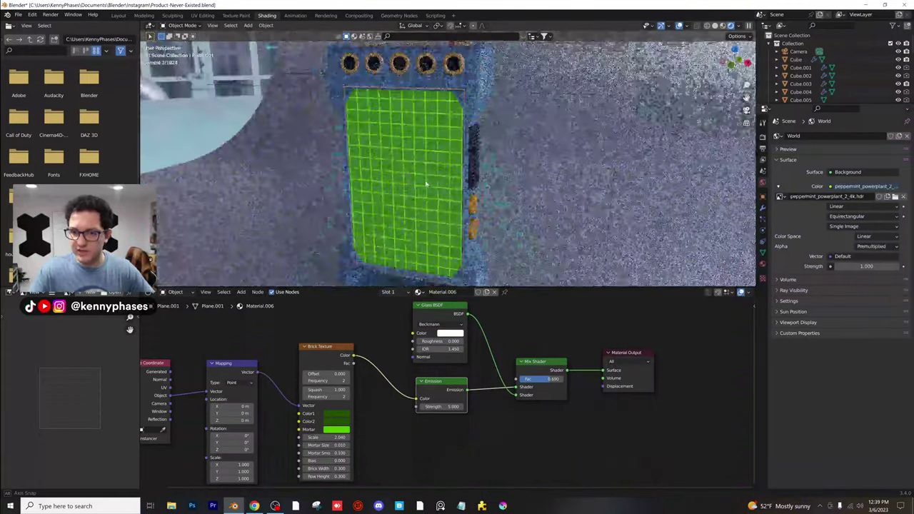
pyautogui.moveTo(423, 152); pyautogui.dragTo(465, 154, button='middle')
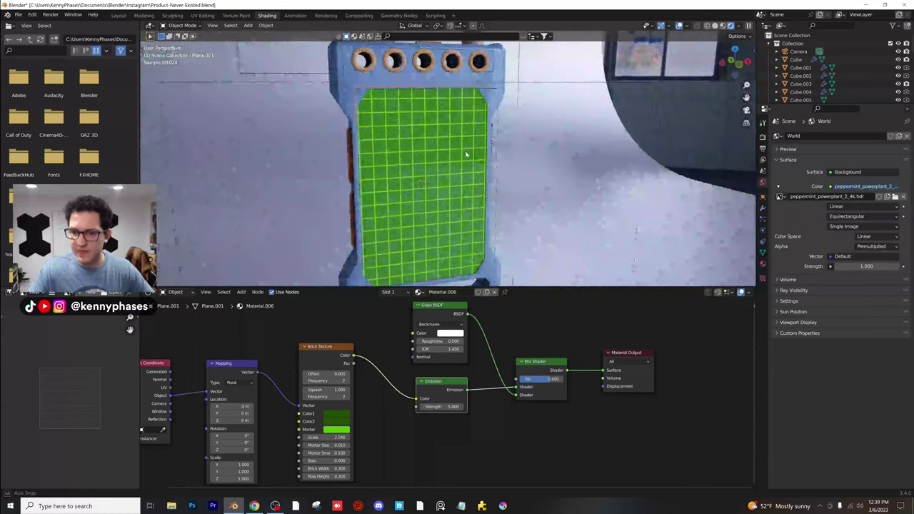
pyautogui.press('KP_0')
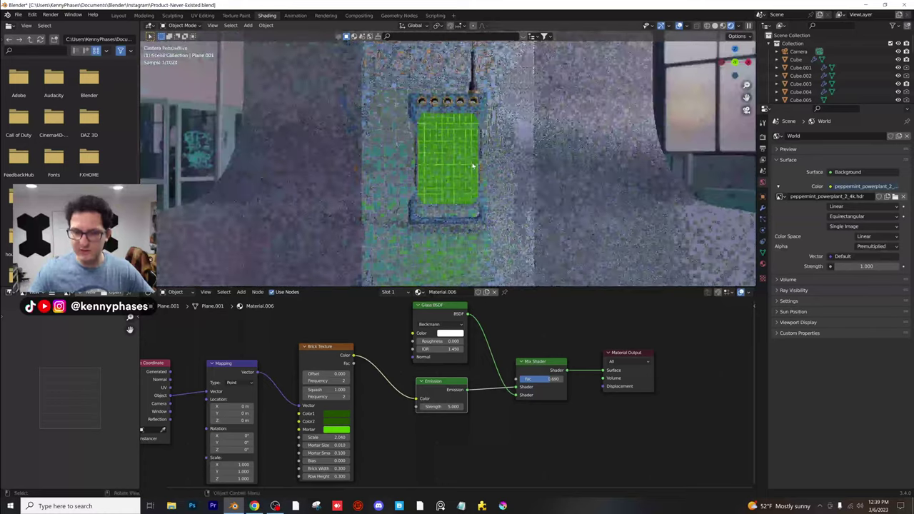
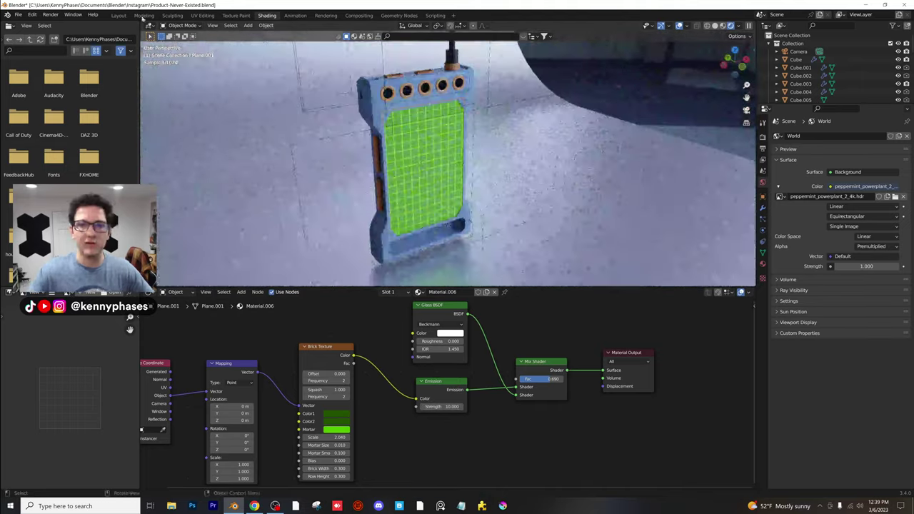
# In the Layout workspace, link the antenna base's dark material to the five rings around the holes above the screen
pyautogui.click(119, 15)
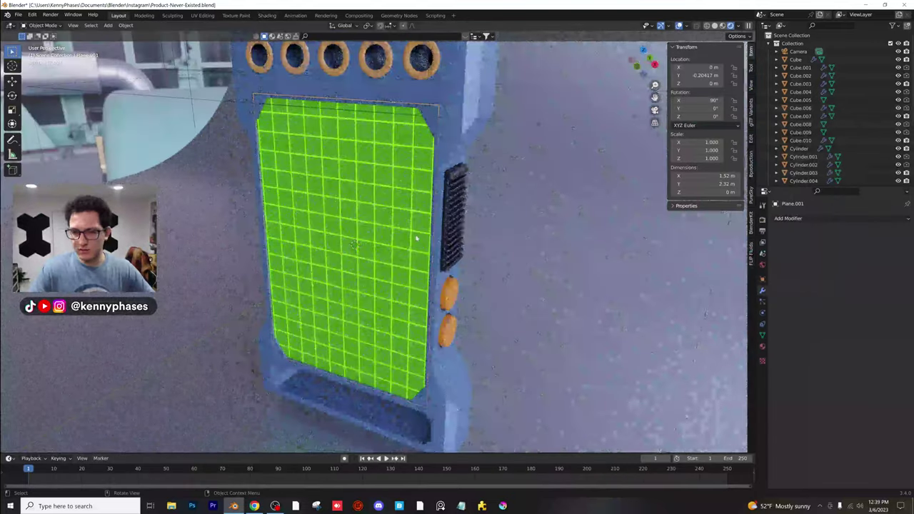
pyautogui.scroll(-3, 419, 237)
pyautogui.moveTo(422, 236); pyautogui.dragTo(452, 233, button='middle')
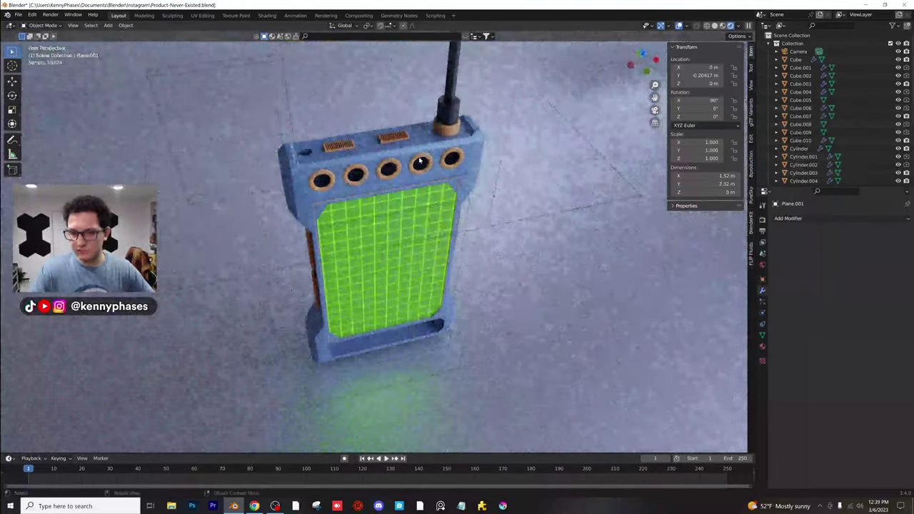
pyautogui.click(421, 163)
pyautogui.keyDown('shift'); pyautogui.moveTo(430, 161); pyautogui.dragTo(405, 202, button='middle'); pyautogui.keyUp('shift')
pyautogui.scroll(4, 406, 202)
pyautogui.click(482, 81)
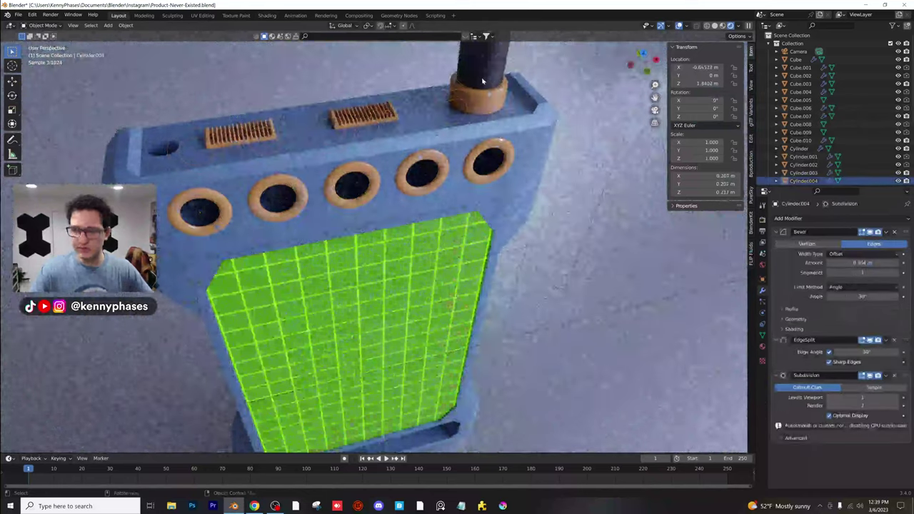
pyautogui.click(483, 80)
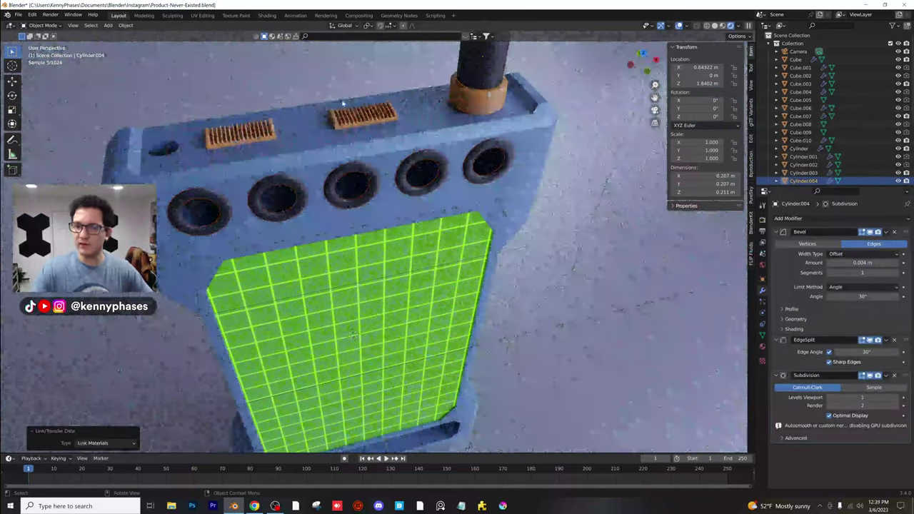
# Stretch the antenna's metal tip along Z by a factor of about 1.39 and nudge it upward
pyautogui.click(343, 102)
pyautogui.scroll(-4, 386, 179)
pyautogui.moveTo(433, 236); pyautogui.dragTo(411, 172, button='middle')
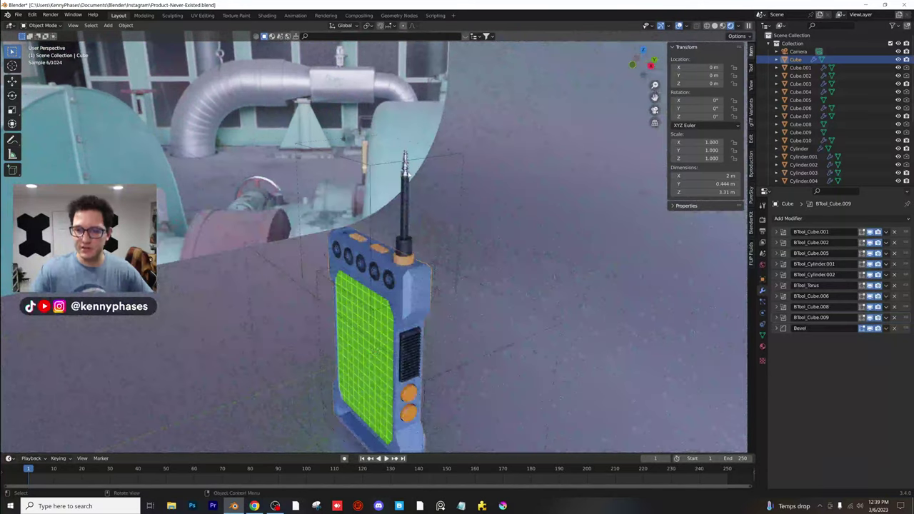
pyautogui.click(409, 166)
pyautogui.press('s')
pyautogui.press('z')
pyautogui.click(412, 162)
pyautogui.press('g')
pyautogui.press('z')
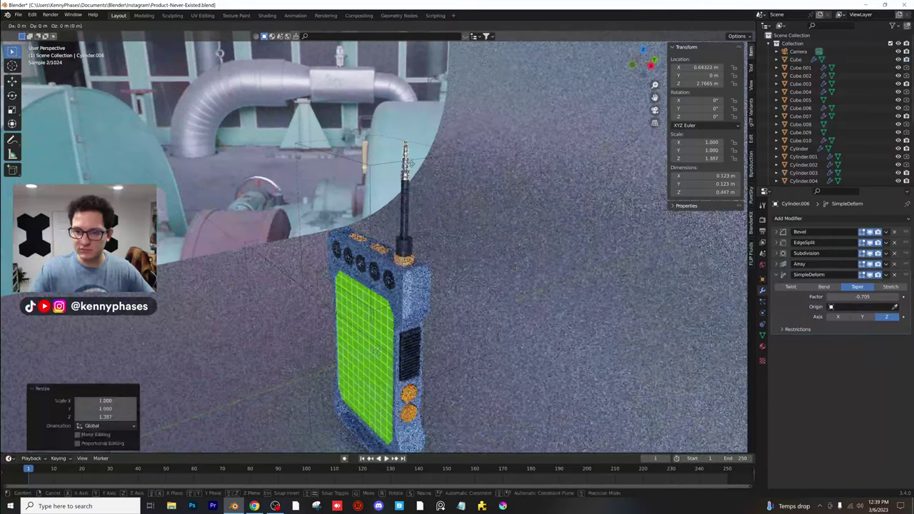
pyautogui.click(407, 162)
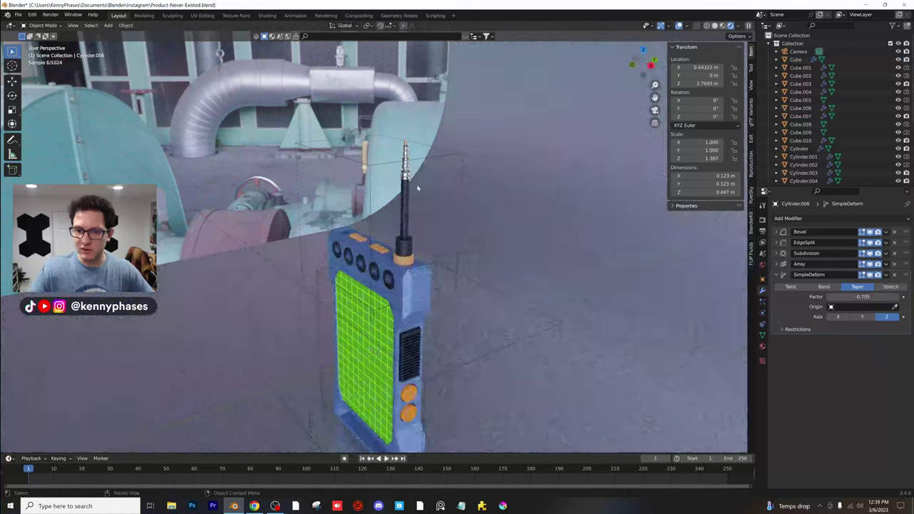
# Delete the orange ribbed vents on the device's top face
pyautogui.moveTo(413, 187); pyautogui.dragTo(406, 250, button='middle')
pyautogui.click(390, 218)
pyautogui.press('x')
pyautogui.click(389, 217)
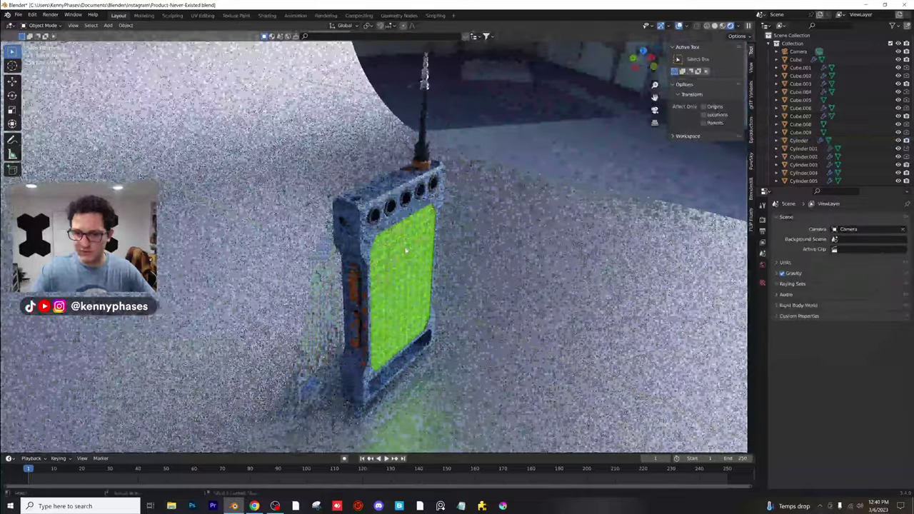
pyautogui.scroll(3, 405, 247)
pyautogui.keyDown('shift'); pyautogui.moveTo(364, 157); pyautogui.dragTo(432, 190, button='middle'); pyautogui.keyUp('shift')
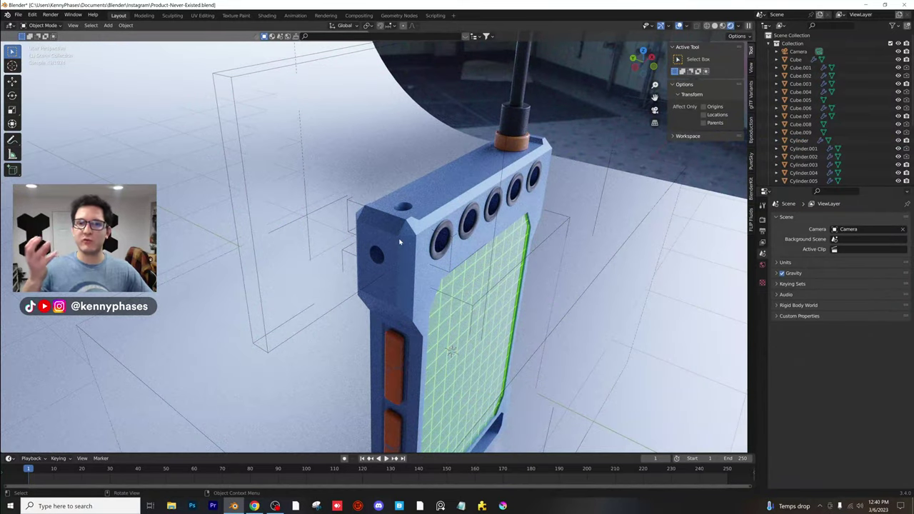
# Switch to solid shading, add a cylinder mesh, and rotate it 90° about the Y axis
pyautogui.scroll(-2, 394, 221)
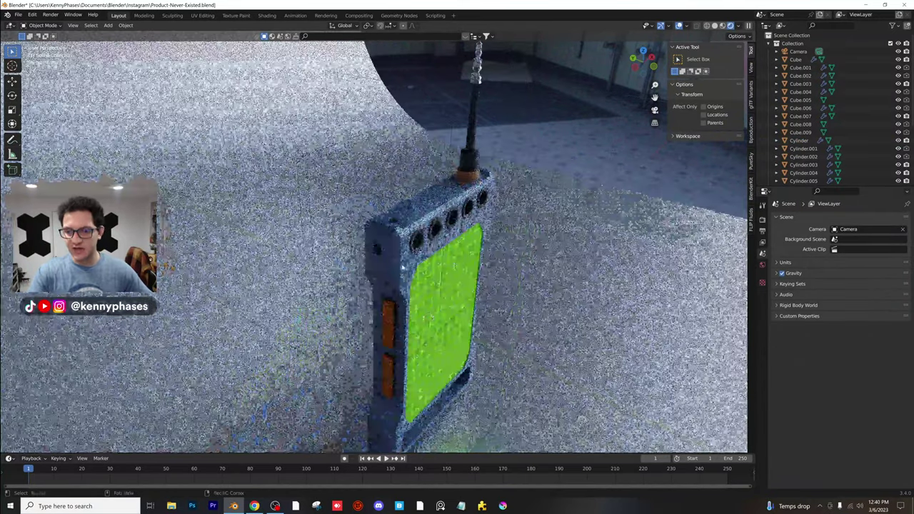
pyautogui.moveTo(394, 220); pyautogui.dragTo(438, 293, button='middle')
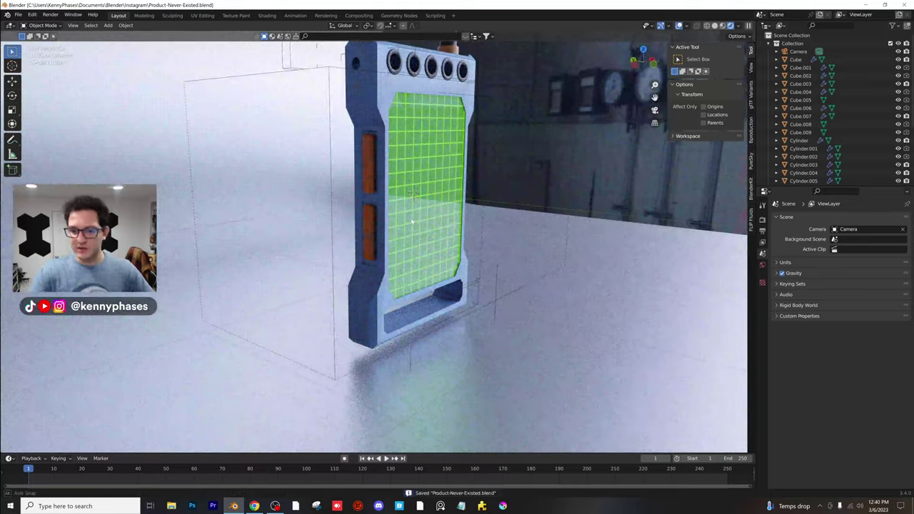
pyautogui.moveTo(412, 222); pyautogui.dragTo(320, 292, button='middle')
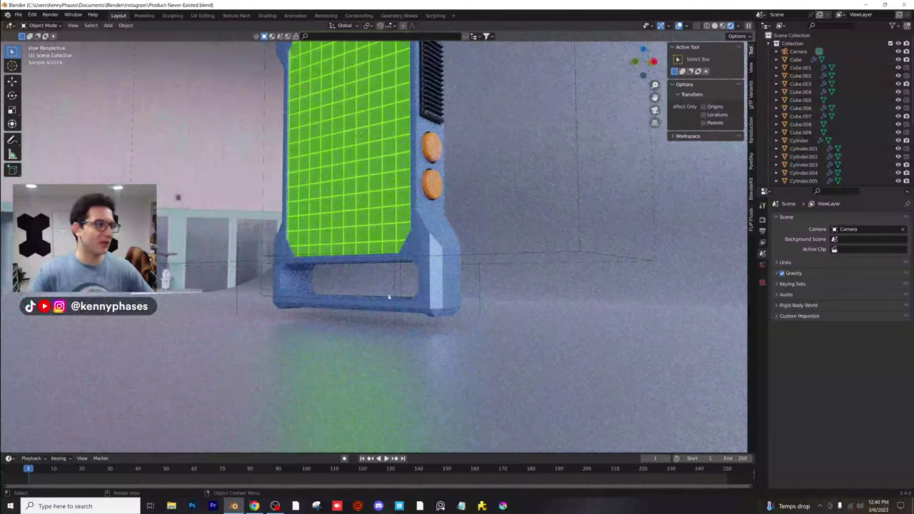
pyautogui.middleClick(358, 280)
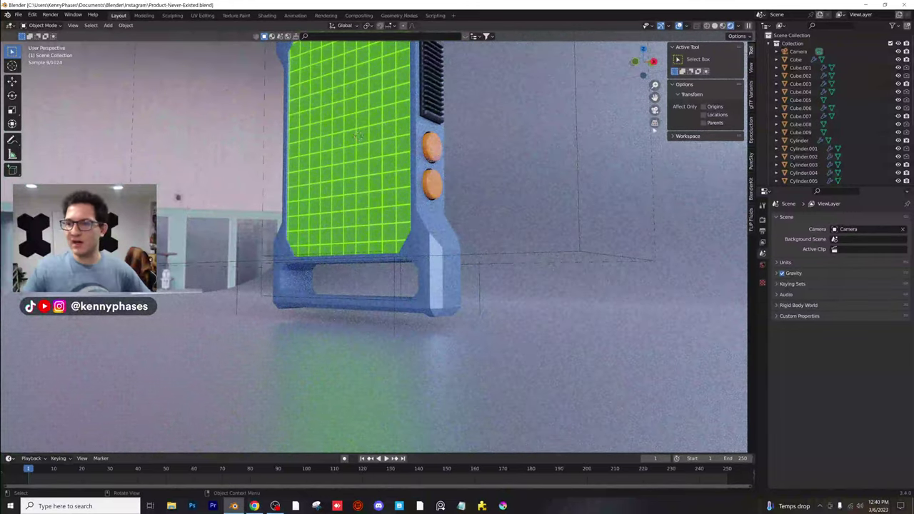
pyautogui.click(714, 25)
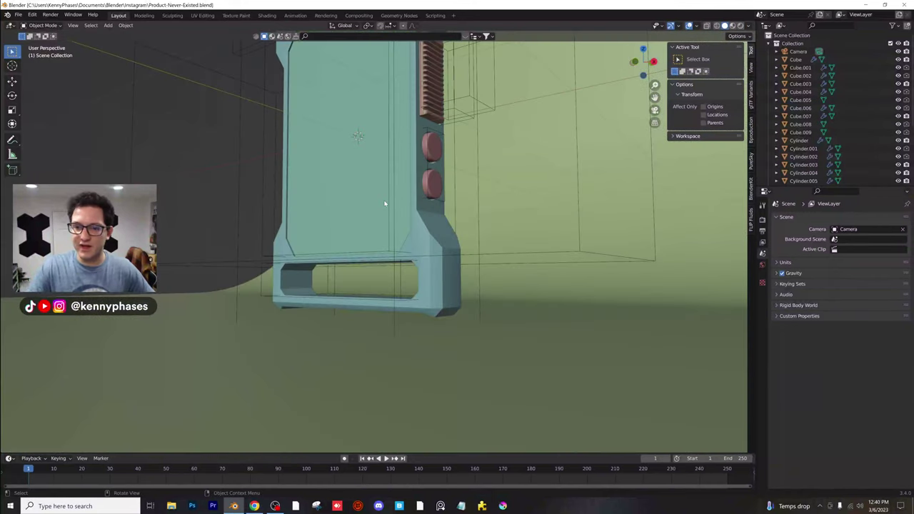
pyautogui.click(108, 25)
pyautogui.moveTo(120, 34)
pyautogui.click(203, 75)
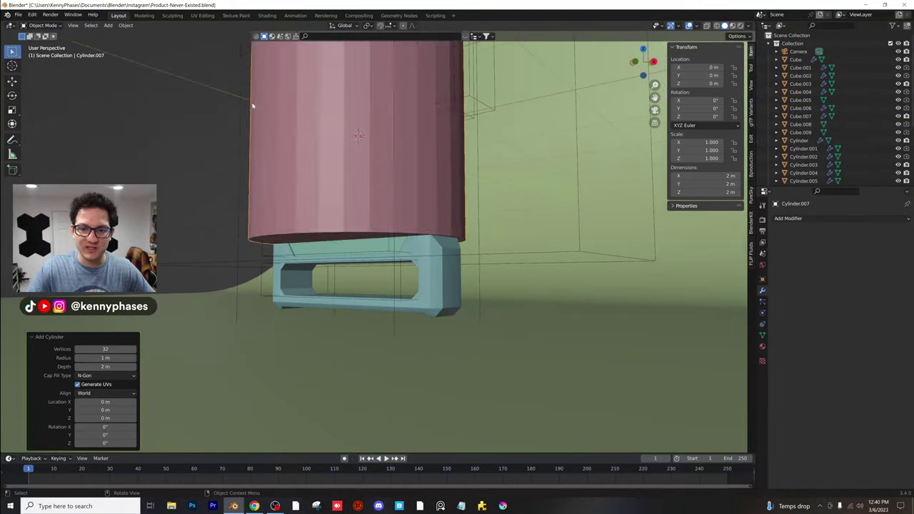
pyautogui.moveTo(371, 214); pyautogui.dragTo(392, 201, button='middle')
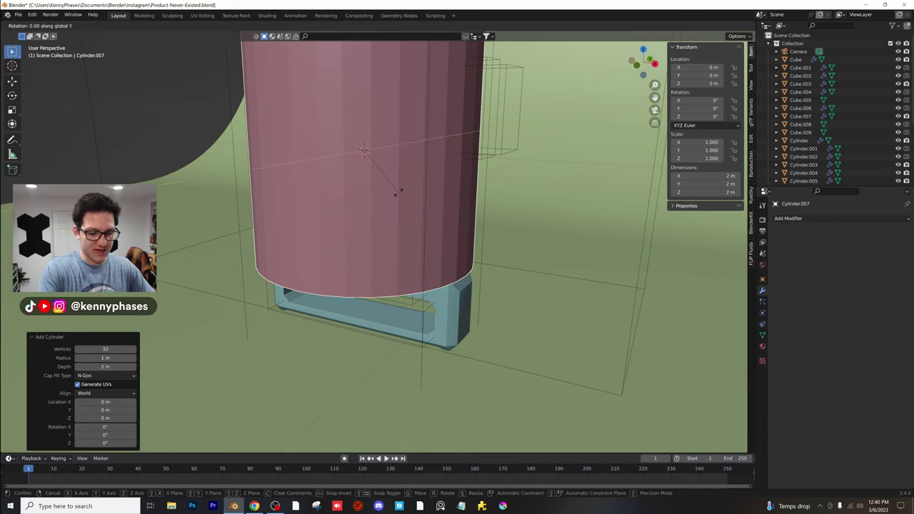
pyautogui.write('90')
pyautogui.press('Return')
# Scale the cylinder down to about 0.63 m and lower it about 1.33 m into the device's bottom handle opening
pyautogui.press('s')
pyautogui.click(397, 124)
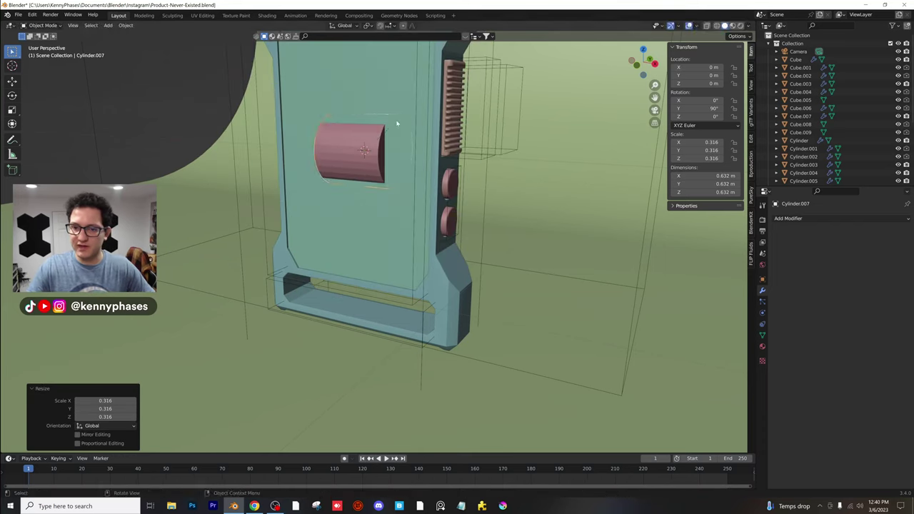
pyautogui.press('g')
pyautogui.press('z')
pyautogui.click(403, 262)
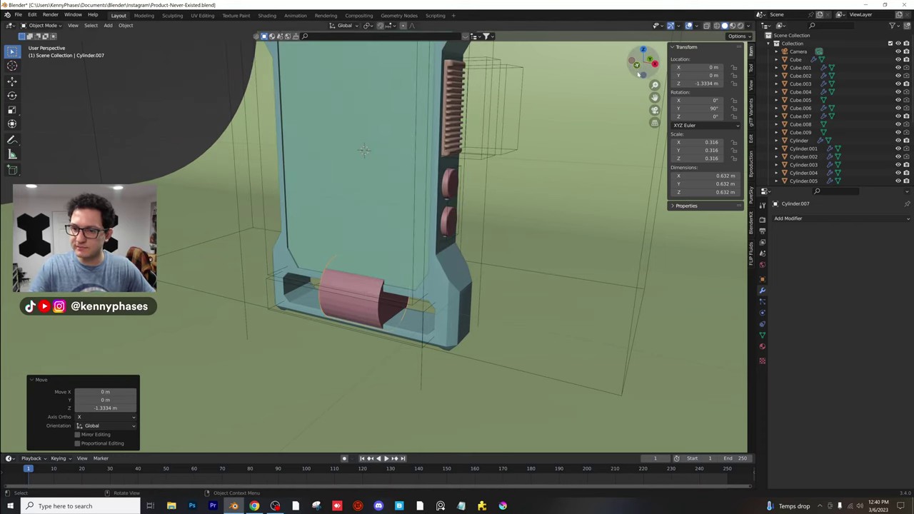
# In front view, shrink the cylinder to about 0.26 m across and center it vertically in the handle opening
pyautogui.press('KP_1')
pyautogui.keyDown('shift'); pyautogui.moveTo(479, 281); pyautogui.dragTo(445, 176, button='middle'); pyautogui.keyUp('shift')
pyautogui.press('s')
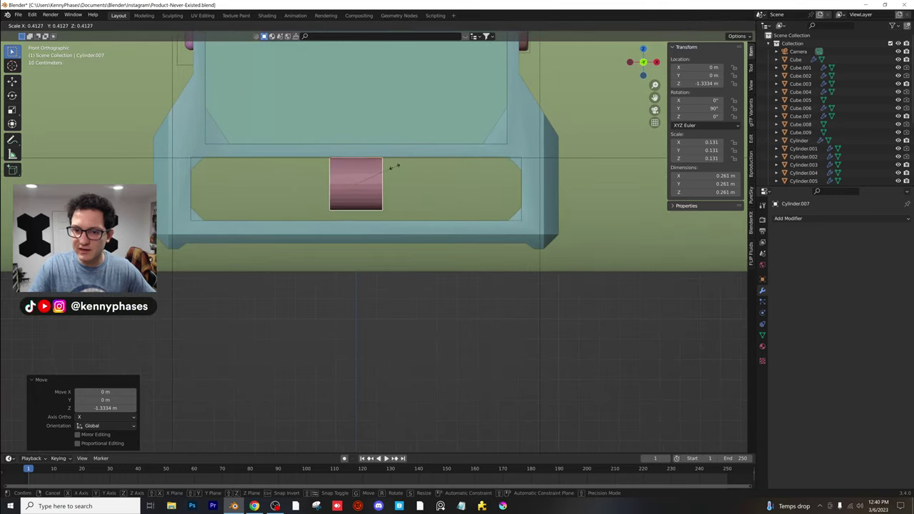
pyautogui.click(394, 167)
pyautogui.press('g')
pyautogui.press('z')
pyautogui.click(393, 170)
# Stretch the cylinder along X to about 1.73 m so it spans the full handle opening
pyautogui.press('s')
pyautogui.press('x')
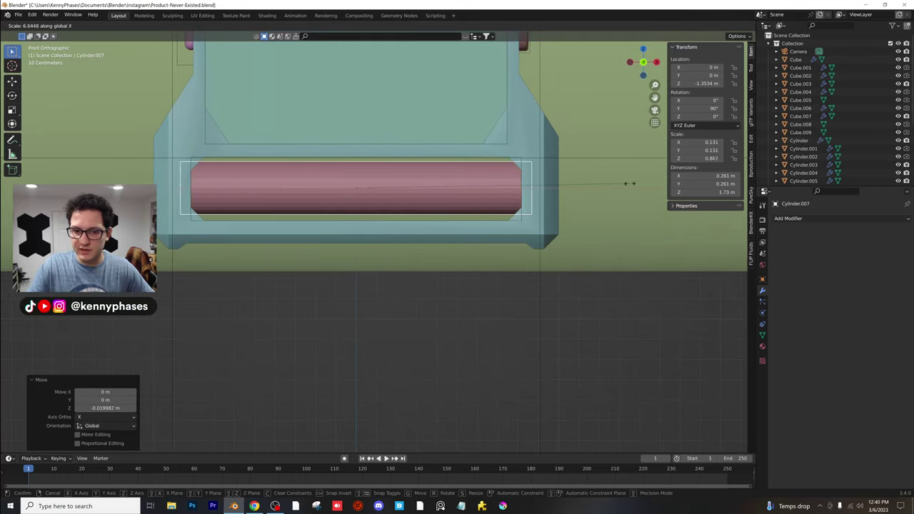
pyautogui.click(630, 183)
pyautogui.moveTo(359, 184); pyautogui.dragTo(362, 230, button='middle')
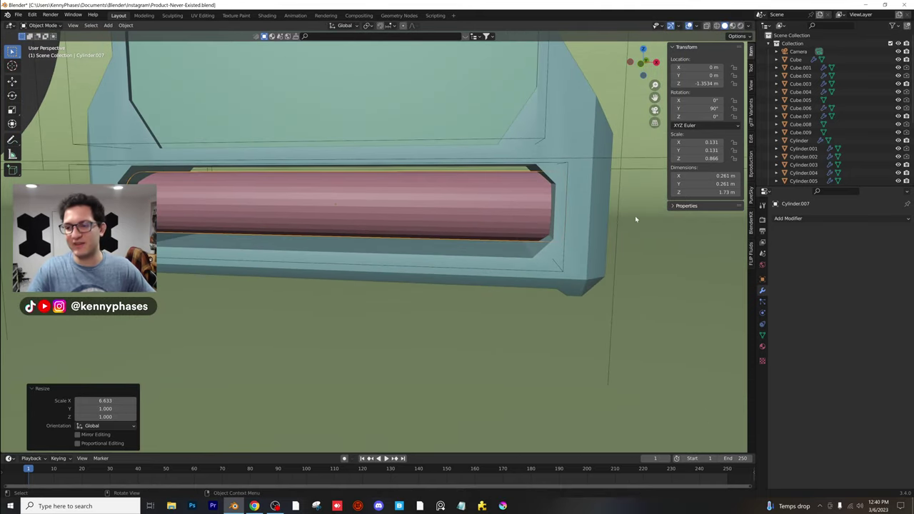
pyautogui.click(822, 219)
pyautogui.click(743, 250)
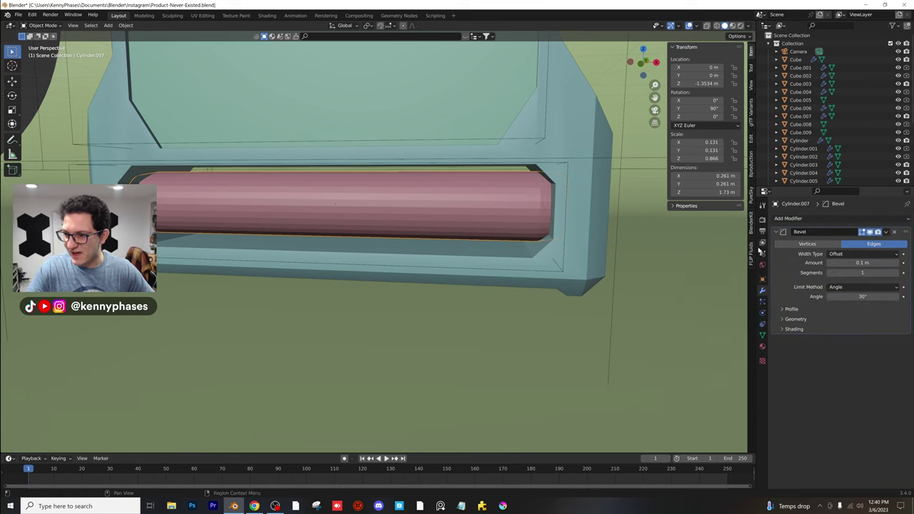
pyautogui.click(895, 233)
# Add Edge Split and Subdivision Surface modifiers to the handle cylinder and shade it smooth
pyautogui.click(850, 217)
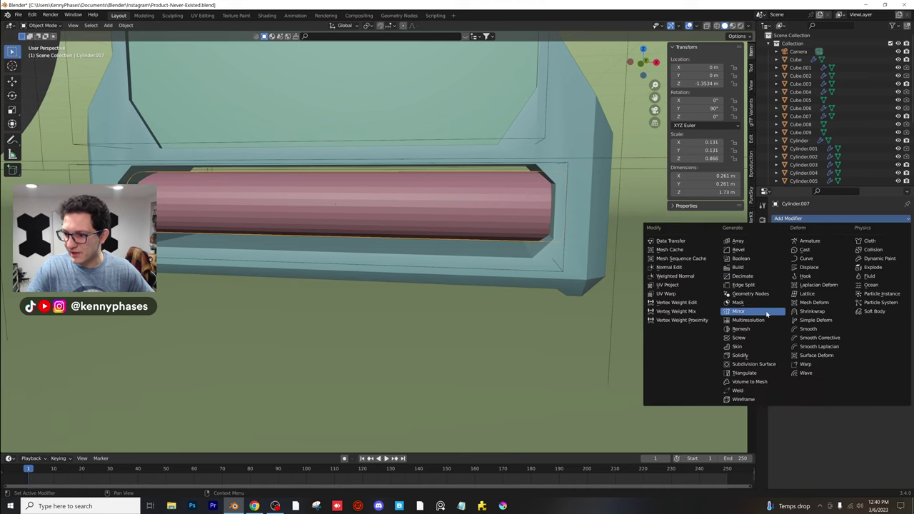
pyautogui.click(744, 285)
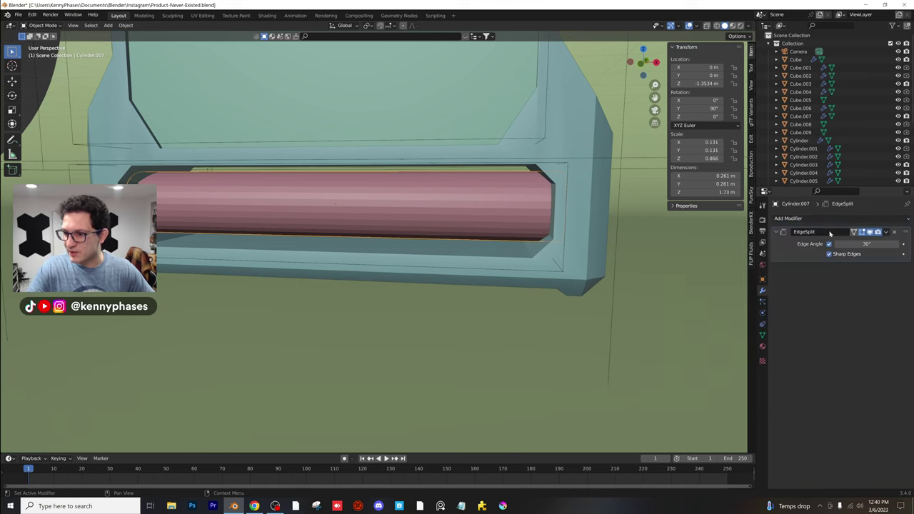
pyautogui.click(807, 219)
pyautogui.click(767, 364)
pyautogui.rightClick(431, 204)
pyautogui.click(431, 204)
# In rendered shading, give the handle cylinder a new material with a Glass BSDF surface
pyautogui.click(739, 27)
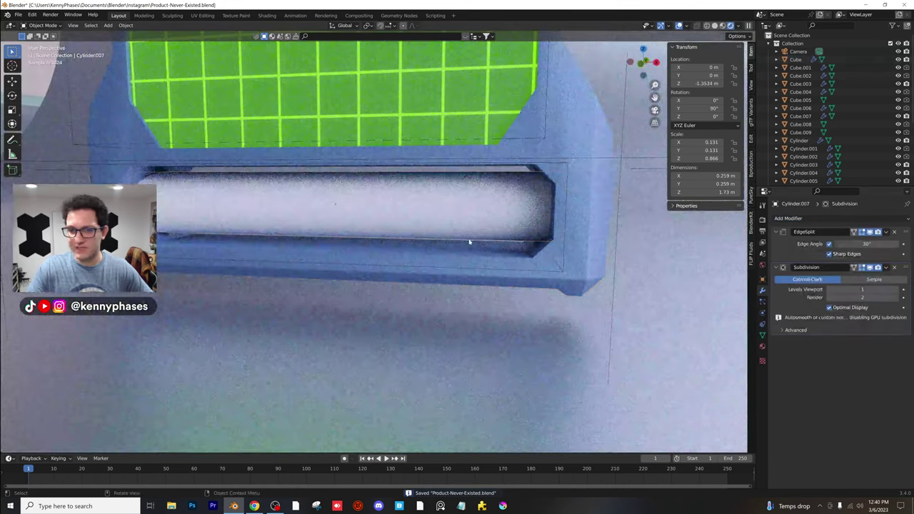
pyautogui.click(762, 347)
pyautogui.click(847, 250)
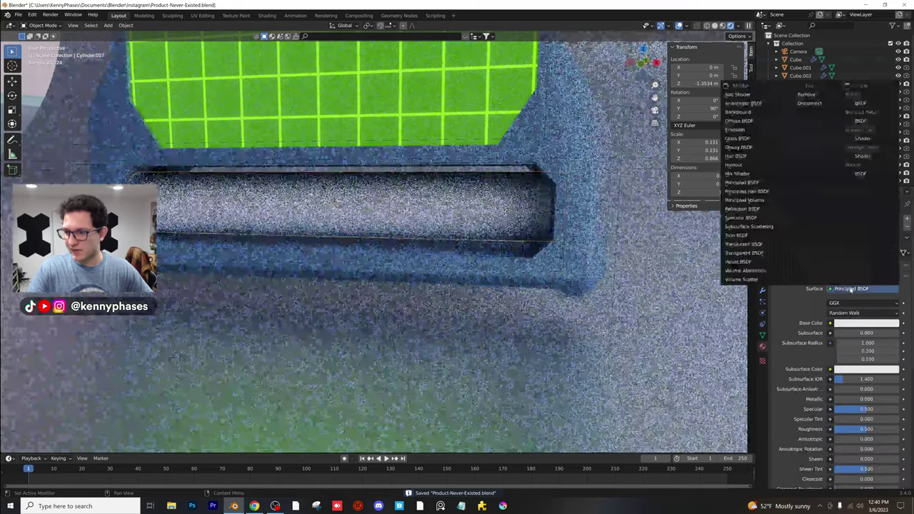
pyautogui.click(851, 288)
pyautogui.click(738, 138)
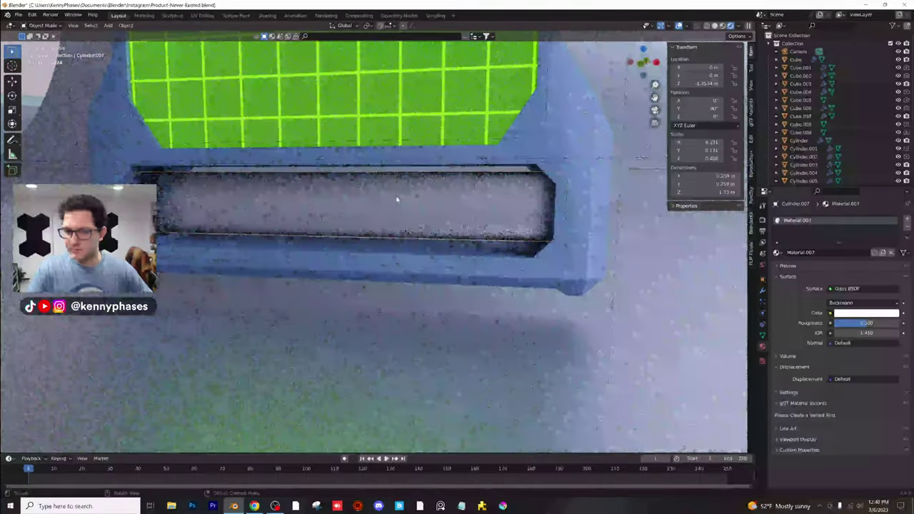
pyautogui.scroll(2, 397, 200)
pyautogui.keyDown('shift'); pyautogui.moveTo(438, 225); pyautogui.dragTo(433, 263, button='middle'); pyautogui.keyUp('shift')
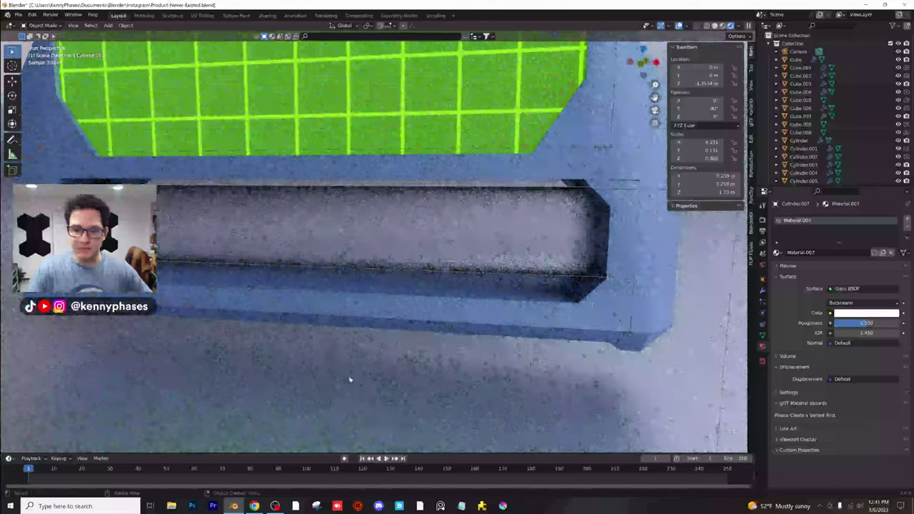
# Switch to Chrome, search Google Images for "level" and enlarge the Encyclopedia Britannica photo of a spirit level vial
pyautogui.click(254, 505)
pyautogui.click(374, 104)
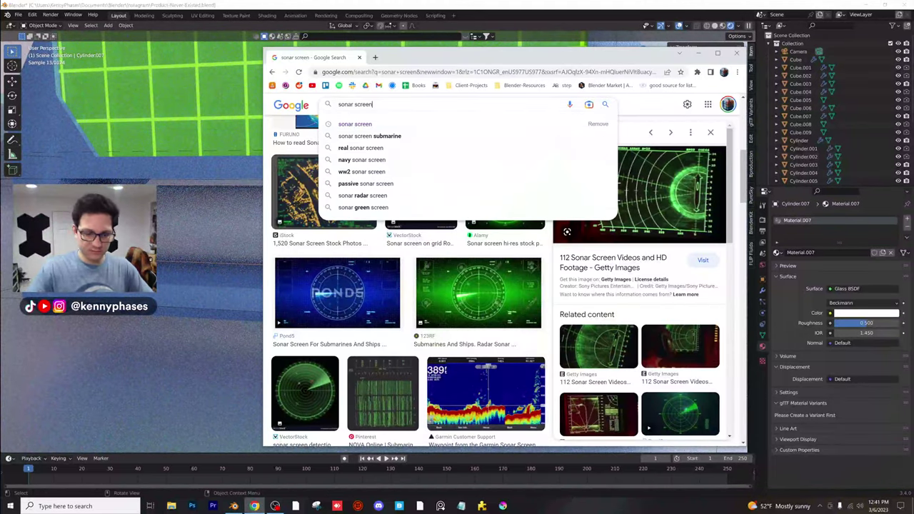
pyautogui.hotkey('ctrl', 'a')
pyautogui.write('l')
pyautogui.press('Return')
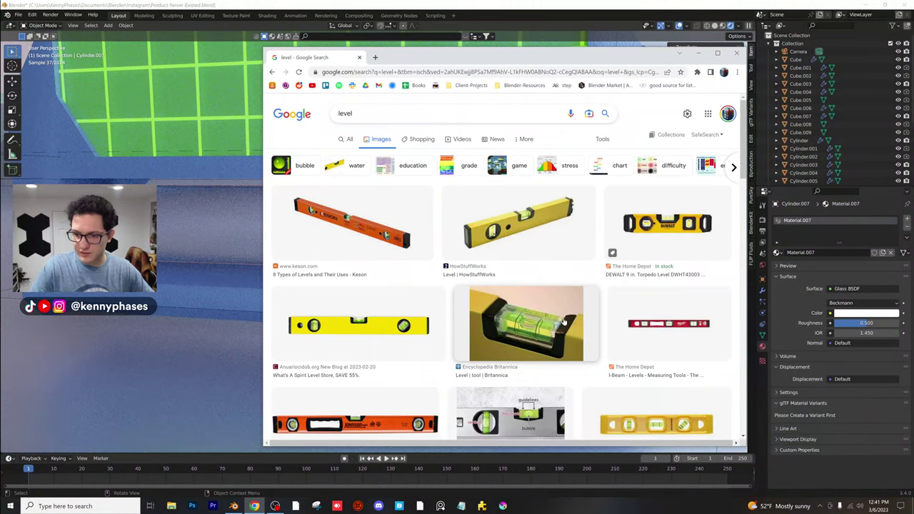
pyautogui.click(526, 324)
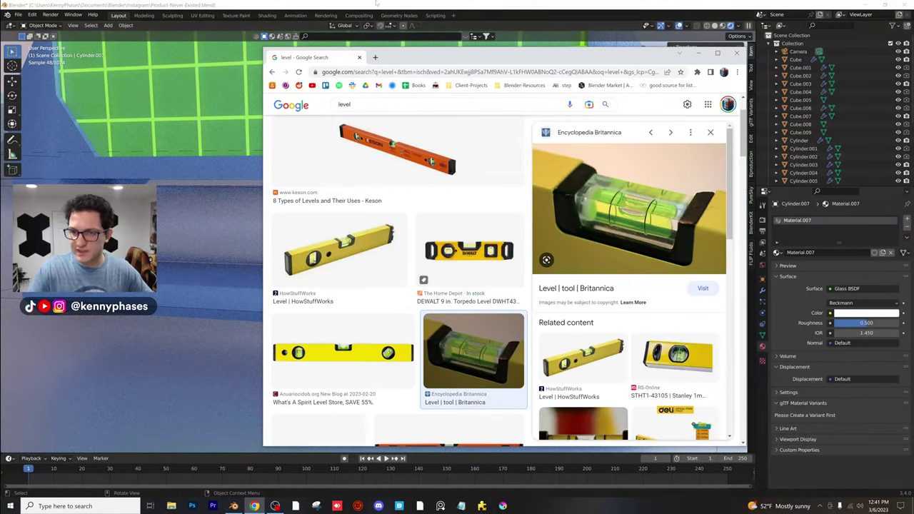
# Switch back to Blender and set the handle cylinder's Glass BSDF color to light green
pyautogui.hotkey('alt', 'Tab')
pyautogui.click(850, 314)
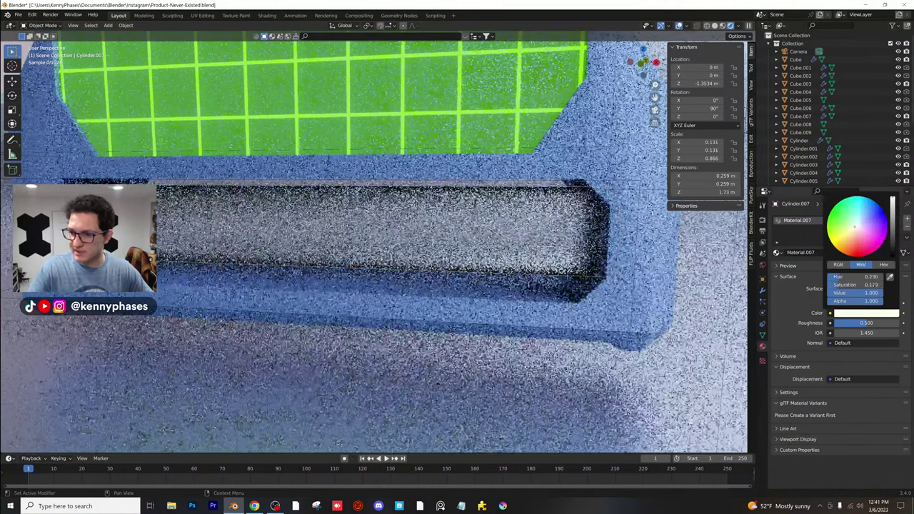
pyautogui.moveTo(852, 227); pyautogui.dragTo(847, 222)
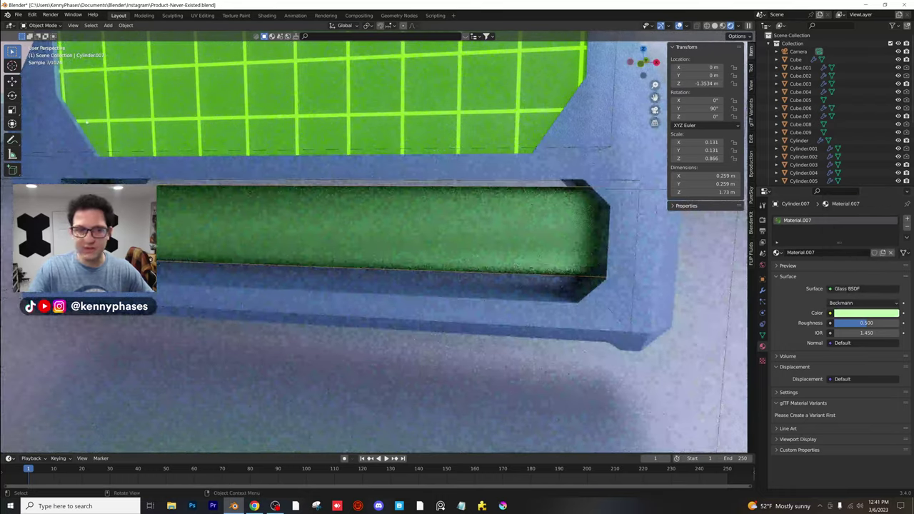
# Add a UV sphere, lower it about 1.57 m to the device's bottom handle and scale it to about 0.32 m
pyautogui.click(108, 25)
pyautogui.moveTo(120, 35)
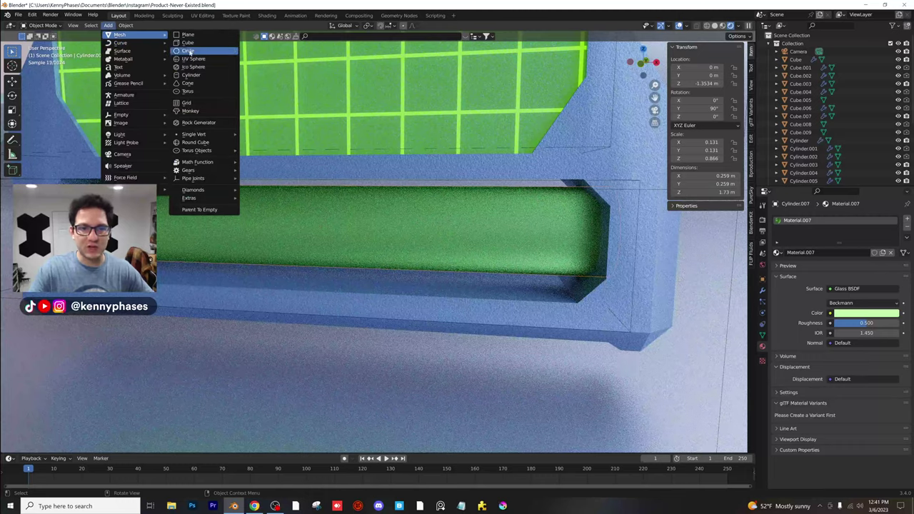
pyautogui.click(208, 60)
pyautogui.scroll(-7, 355, 218)
pyautogui.press('g')
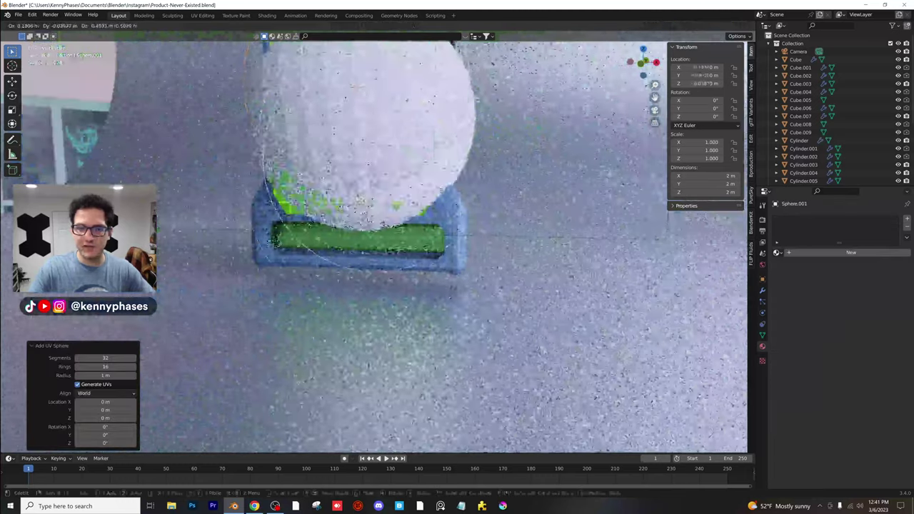
pyautogui.press('z')
pyautogui.click(404, 286)
pyautogui.press('s')
pyautogui.click(378, 254)
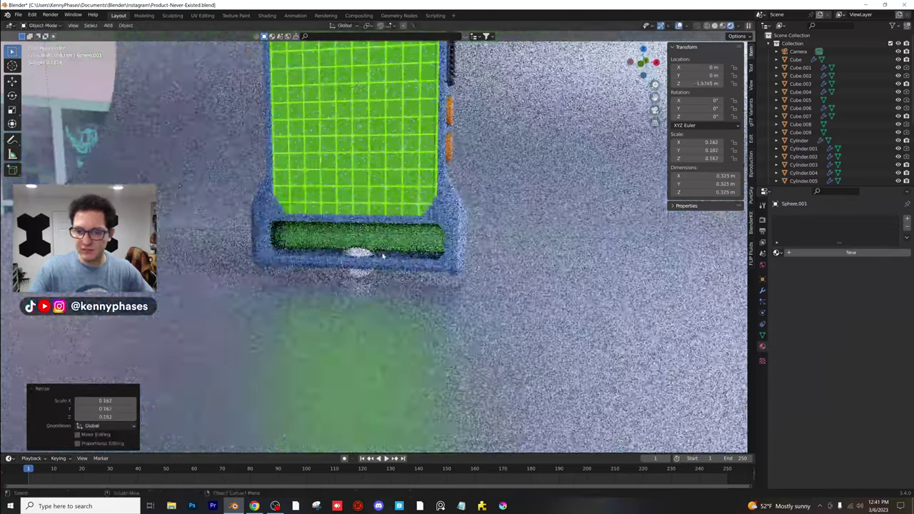
# Raise the sphere about 0.22 m to the middle of the glass cylinder and shrink it to about 0.17 m across
pyautogui.press('g')
pyautogui.press('z')
pyautogui.click(384, 260)
pyautogui.press('KP_0')
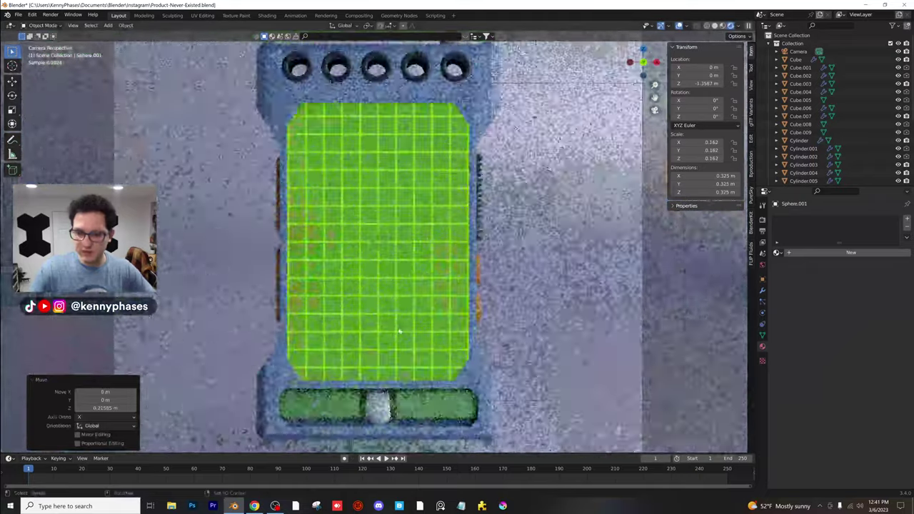
pyautogui.keyDown('shift'); pyautogui.moveTo(400, 332); pyautogui.dragTo(391, 182, button='middle'); pyautogui.keyUp('shift')
pyautogui.scroll(7, 402, 233)
pyautogui.keyDown('shift'); pyautogui.moveTo(479, 261); pyautogui.dragTo(467, 145, button='middle'); pyautogui.keyUp('shift')
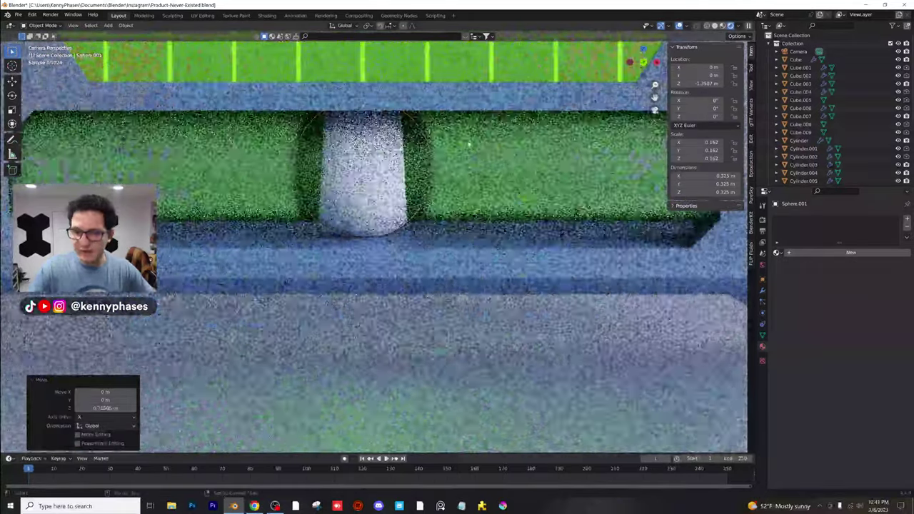
pyautogui.press('s')
pyautogui.click(398, 155)
# Stretch the sphere along X into a bubble about 0.43 m long and 0.15 m high, centered vertically at Z -1.354 m
pyautogui.press('s')
pyautogui.press('x')
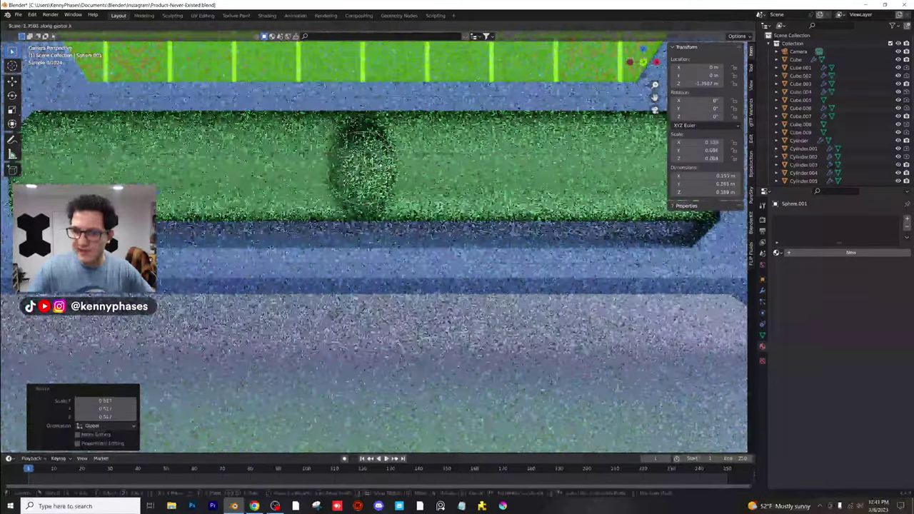
pyautogui.click(472, 164)
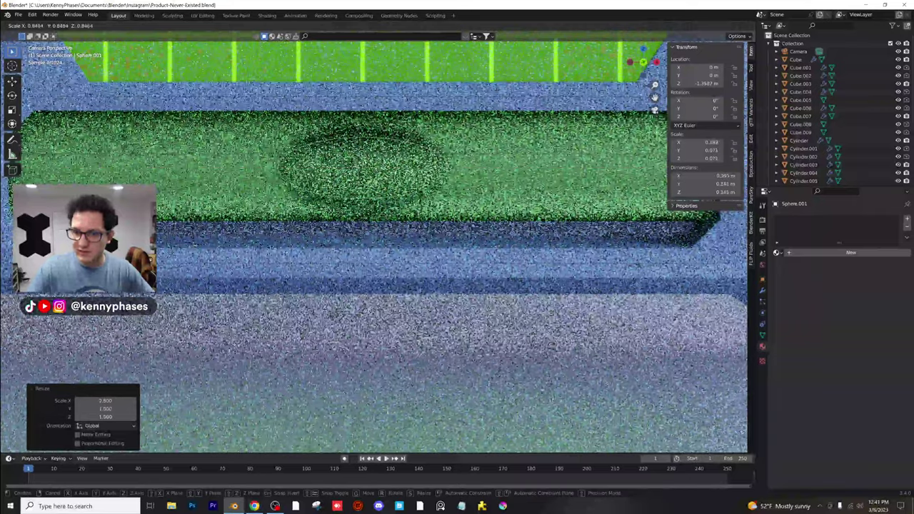
pyautogui.press('s')
pyautogui.click(477, 153)
pyautogui.press('g')
pyautogui.press('z')
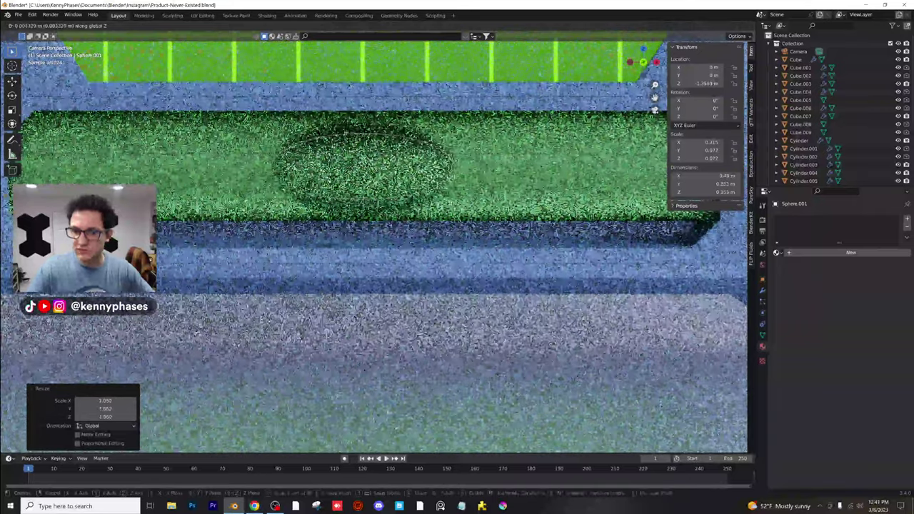
pyautogui.click(470, 167)
# Subtract the bubble sphere from the handle cylinder with a Bool Tool difference and set the cylinder's glass roughness to 0.095
pyautogui.press('KP_0')
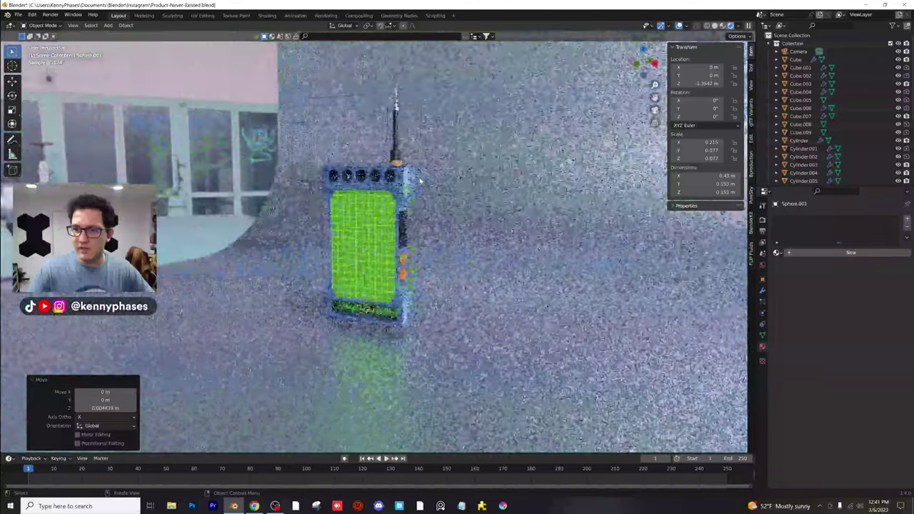
pyautogui.click(714, 25)
pyautogui.scroll(4, 455, 338)
pyautogui.keyDown('shift'); pyautogui.moveTo(364, 336); pyautogui.dragTo(361, 233, button='middle'); pyautogui.keyUp('shift')
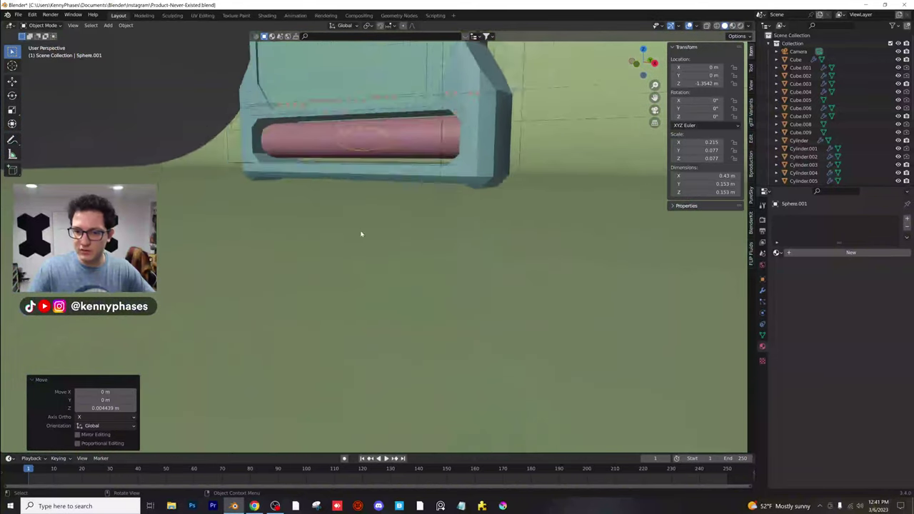
pyautogui.scroll(2, 373, 219)
pyautogui.keyDown('shift'); pyautogui.moveTo(385, 204); pyautogui.dragTo(383, 242, button='middle'); pyautogui.keyUp('shift')
pyautogui.click(399, 199)
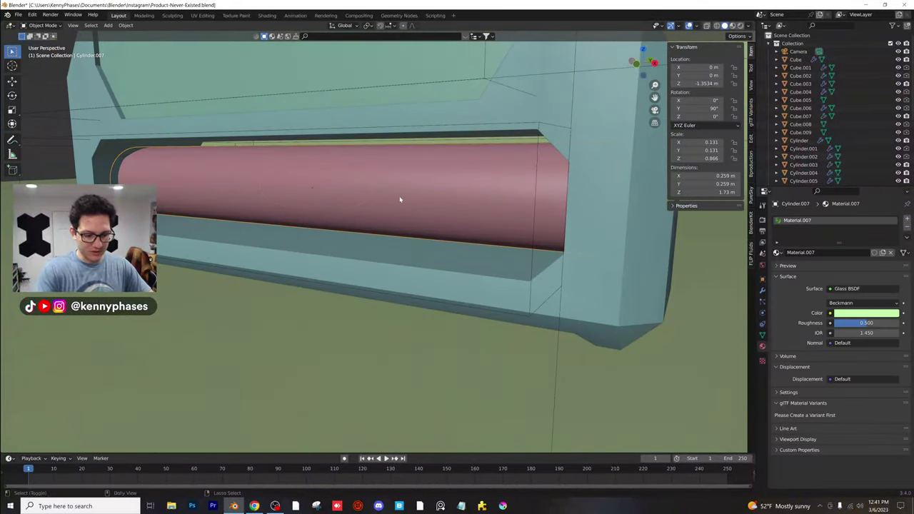
pyautogui.hotkey('ctrl', 'shift', 'b')
pyautogui.press('Escape')
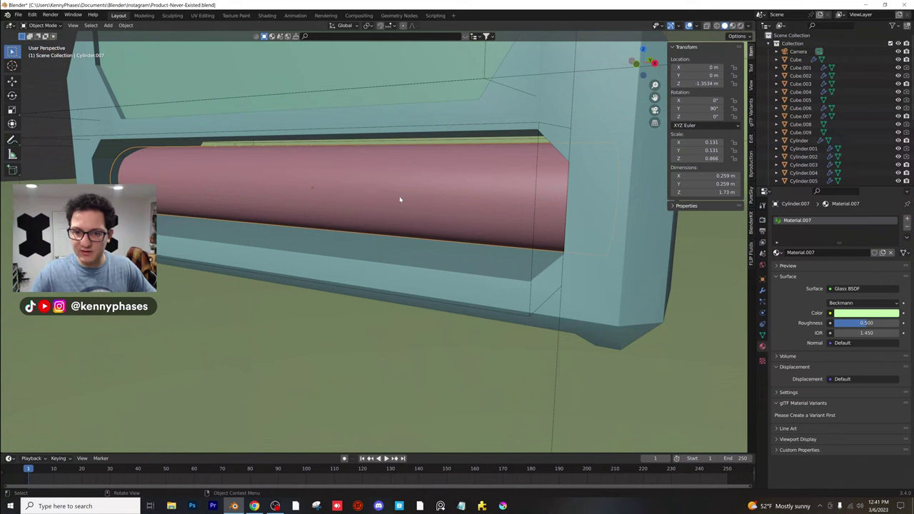
pyautogui.click(403, 151)
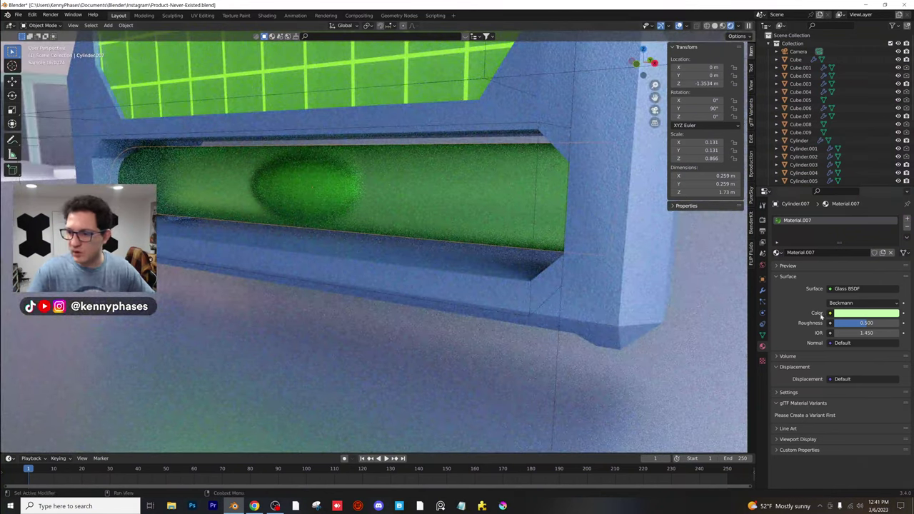
pyautogui.moveTo(867, 323); pyautogui.dragTo(841, 323)
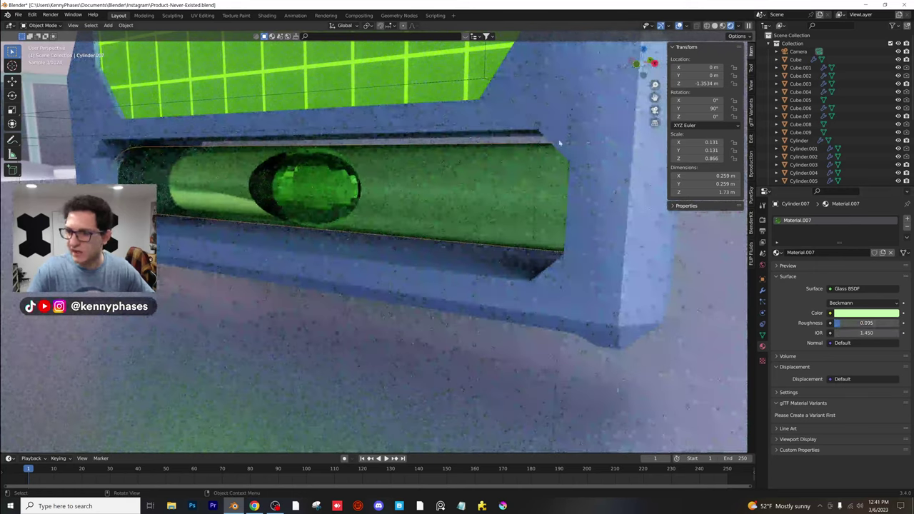
# Try to smooth the bubble's faceted surface by shading the Sphere object in the MATERIALS collection
pyautogui.scroll(-5, 807, 143)
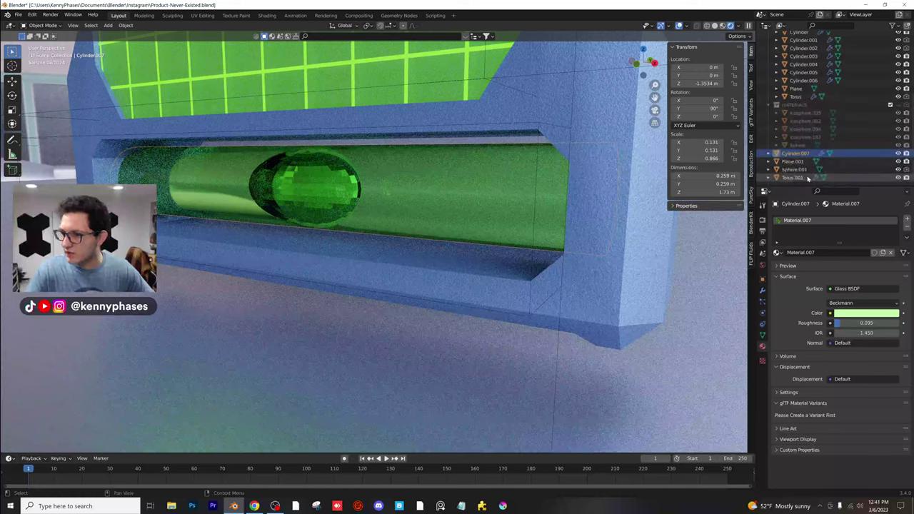
pyautogui.click(792, 161)
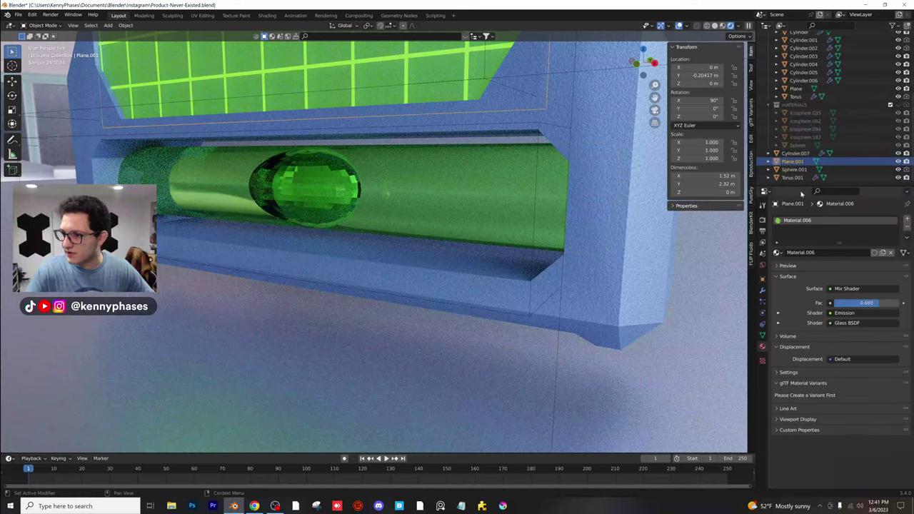
pyautogui.click(814, 145)
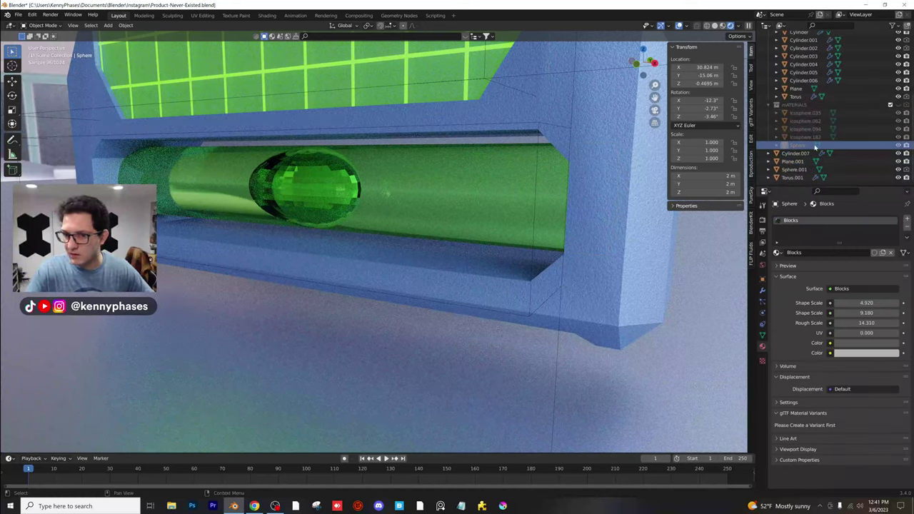
pyautogui.click(338, 172)
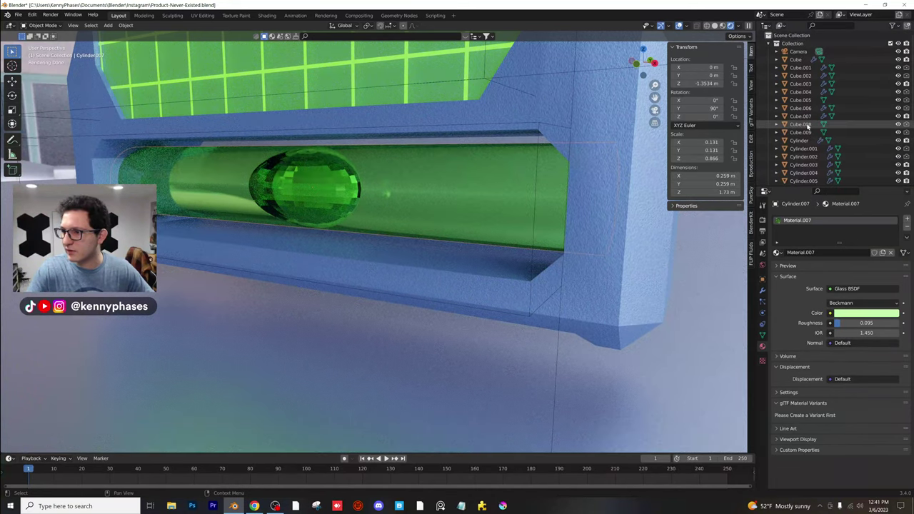
pyautogui.click(797, 145)
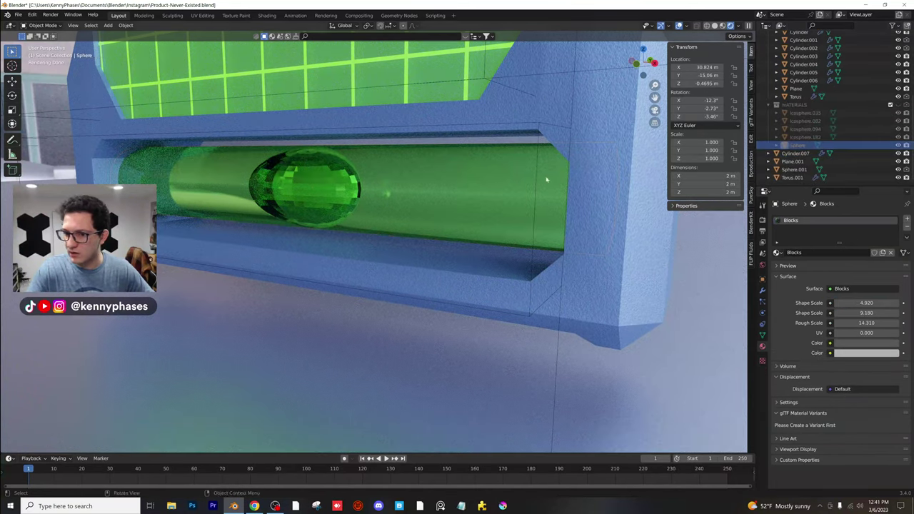
pyautogui.rightClick(361, 192)
pyautogui.click(384, 196)
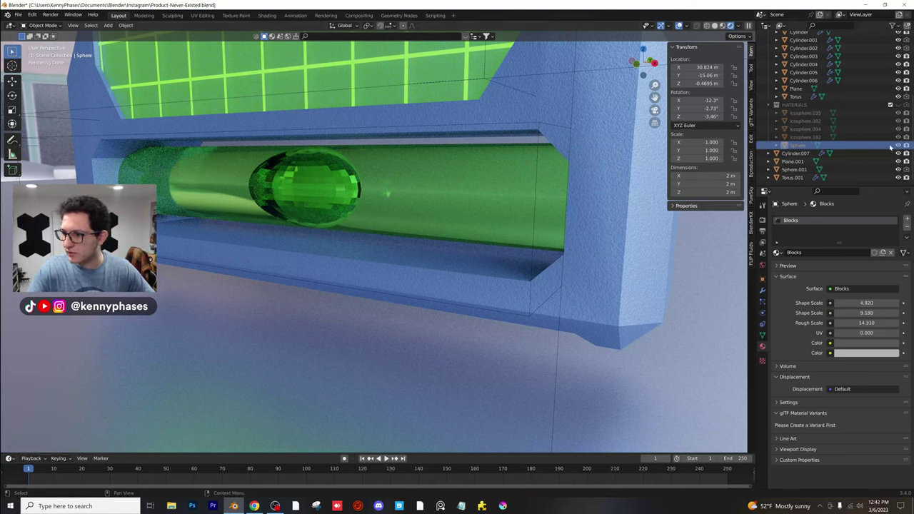
# Shade the cylinder's Boolean cutter, Sphere.001, auto smooth at 30° and save the file
pyautogui.click(389, 206)
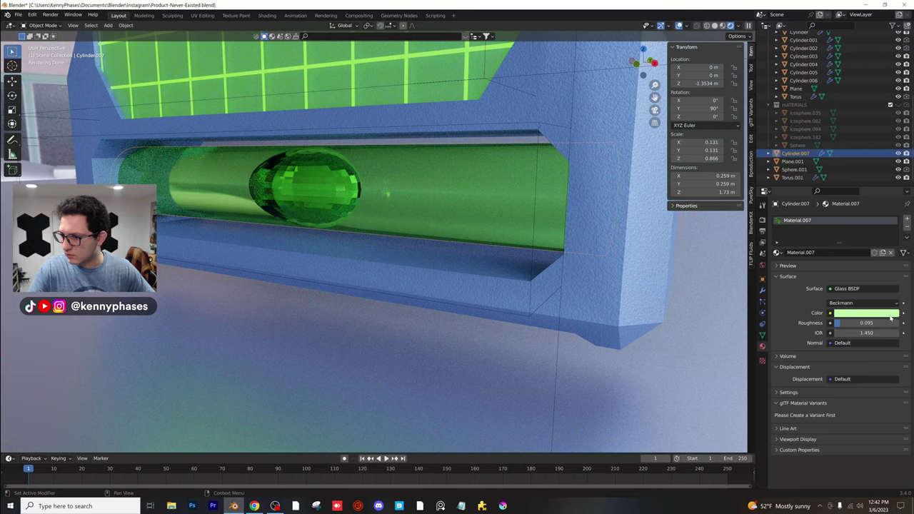
pyautogui.click(762, 291)
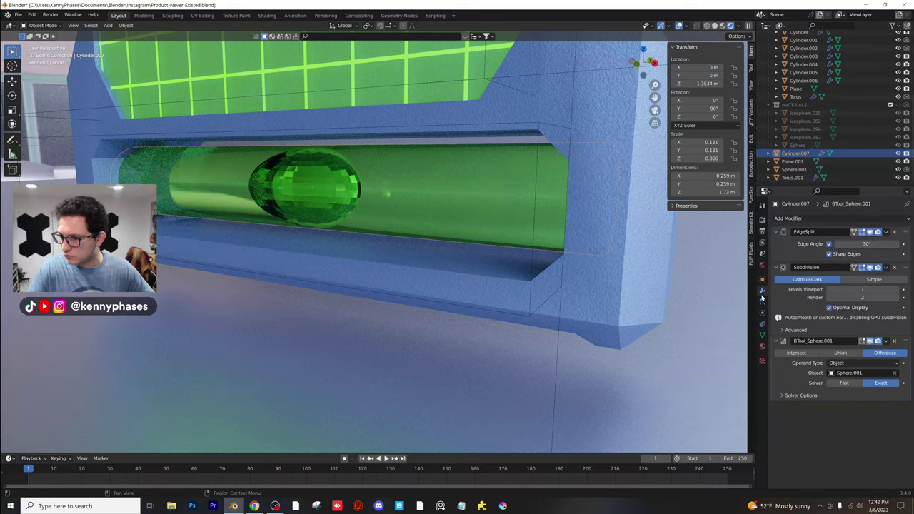
pyautogui.click(793, 169)
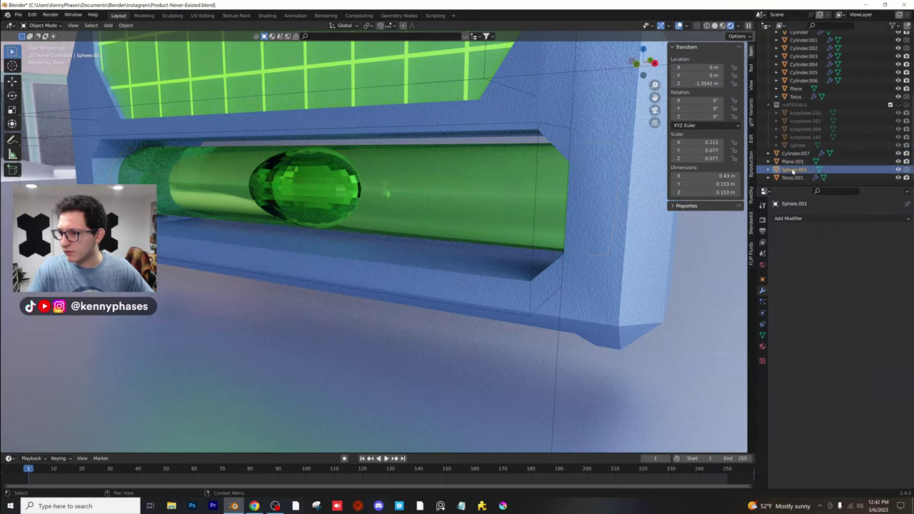
pyautogui.rightClick(343, 181)
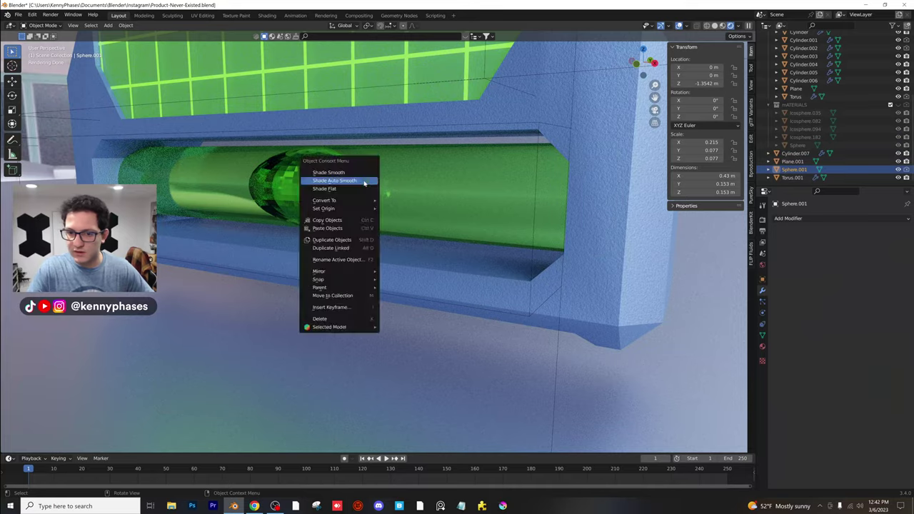
pyautogui.click(346, 181)
pyautogui.scroll(1, 344, 174)
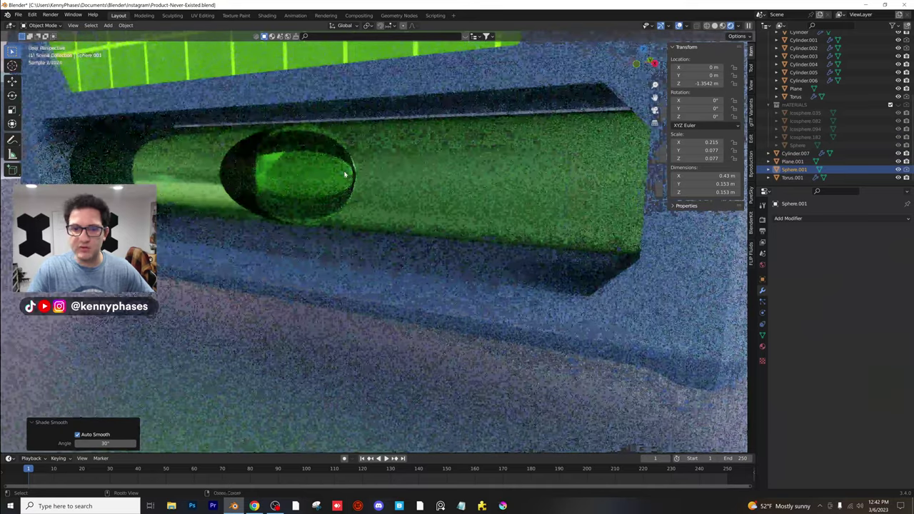
pyautogui.hotkey('ctrl', 's')
pyautogui.scroll(-1, 344, 175)
pyautogui.keyDown('shift'); pyautogui.moveTo(344, 174); pyautogui.dragTo(379, 187, button='middle'); pyautogui.keyUp('shift')
pyautogui.scroll(-6, 379, 188)
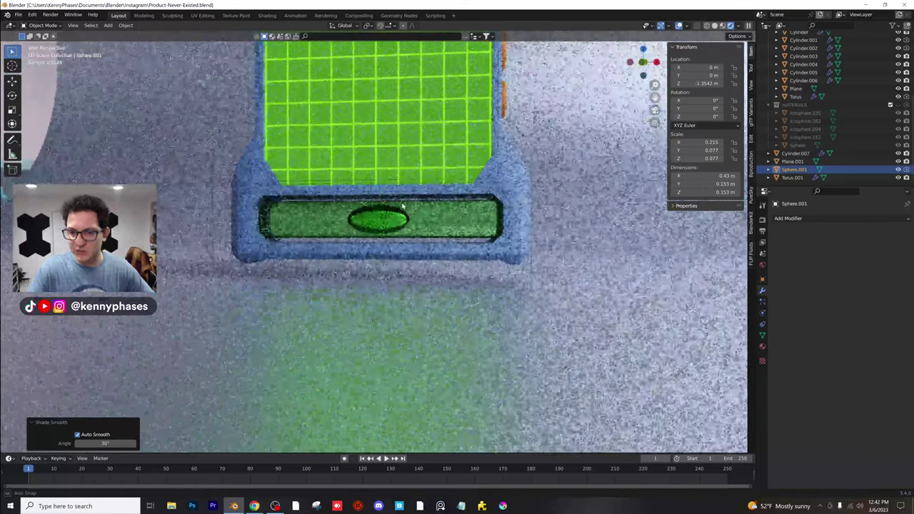
# Examine the bubble in the glass vial from several angles and compare it with the spirit level reference photo in Chrome
pyautogui.press('KP_0')
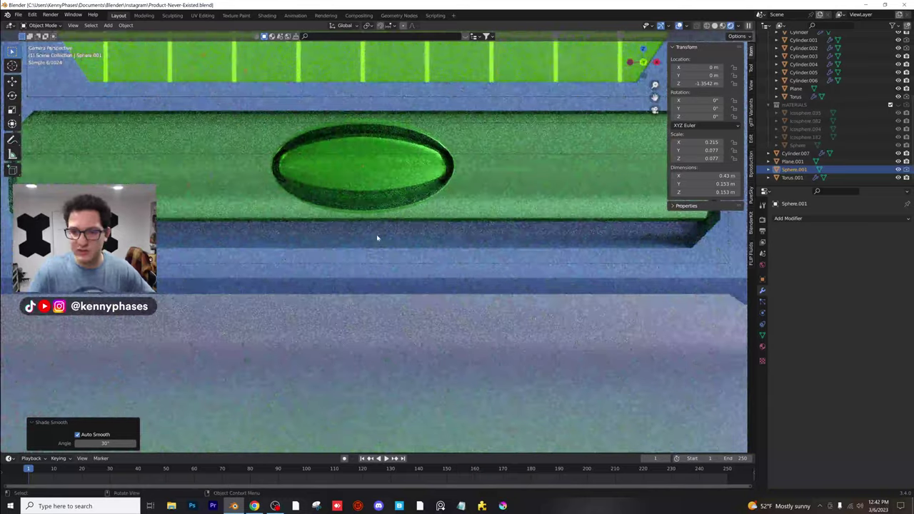
pyautogui.scroll(-4, 377, 234)
pyautogui.moveTo(441, 234); pyautogui.dragTo(409, 242, button='middle')
pyautogui.scroll(3, 424, 279)
pyautogui.scroll(3, 409, 242)
pyautogui.keyDown('shift'); pyautogui.moveTo(429, 278); pyautogui.dragTo(378, 188, button='middle'); pyautogui.keyUp('shift')
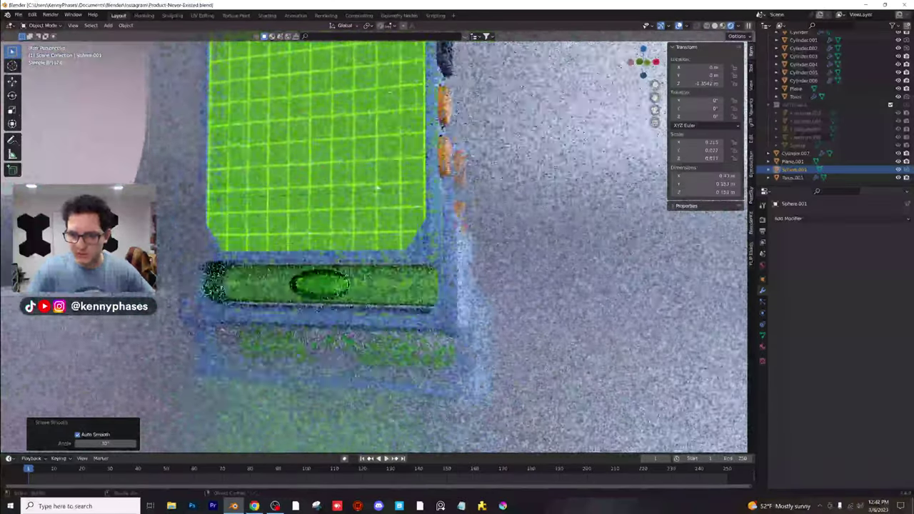
pyautogui.scroll(2, 385, 214)
pyautogui.keyDown('shift'); pyautogui.moveTo(393, 304); pyautogui.dragTo(390, 247, button='middle'); pyautogui.keyUp('shift')
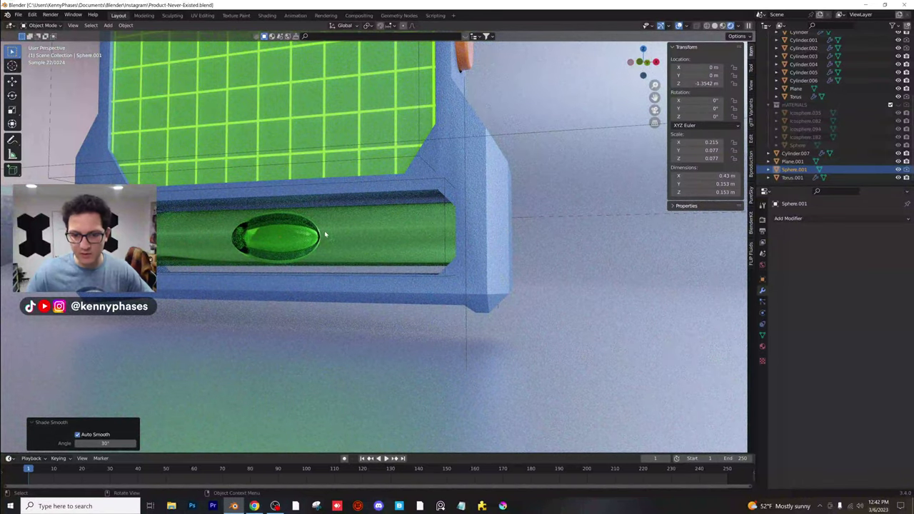
pyautogui.click(268, 216)
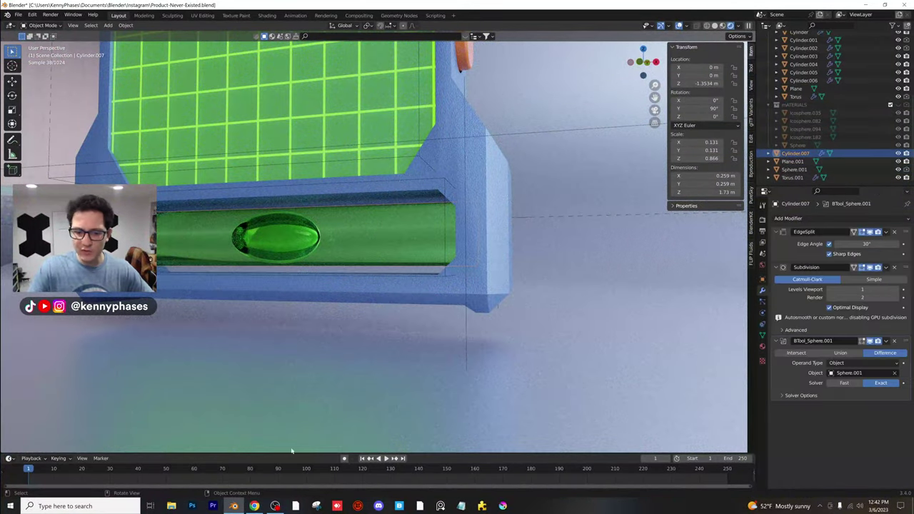
pyautogui.click(254, 506)
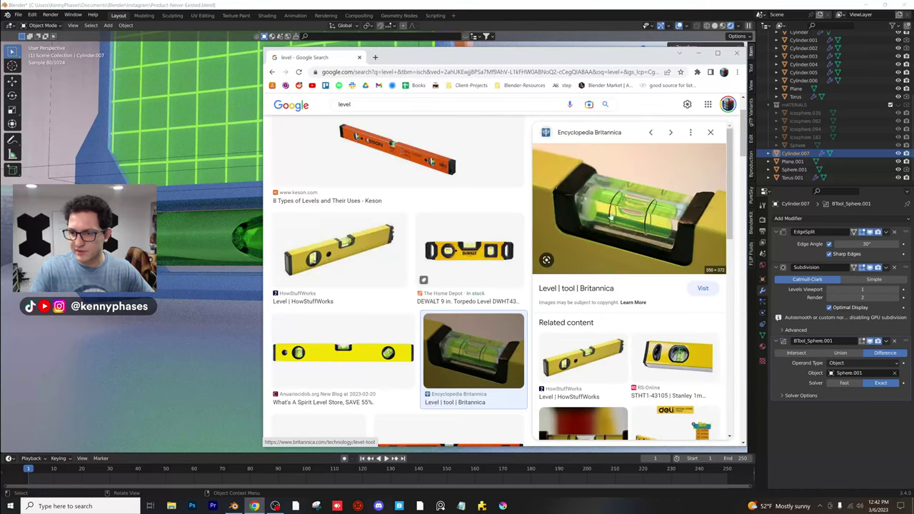
pyautogui.click(163, 4)
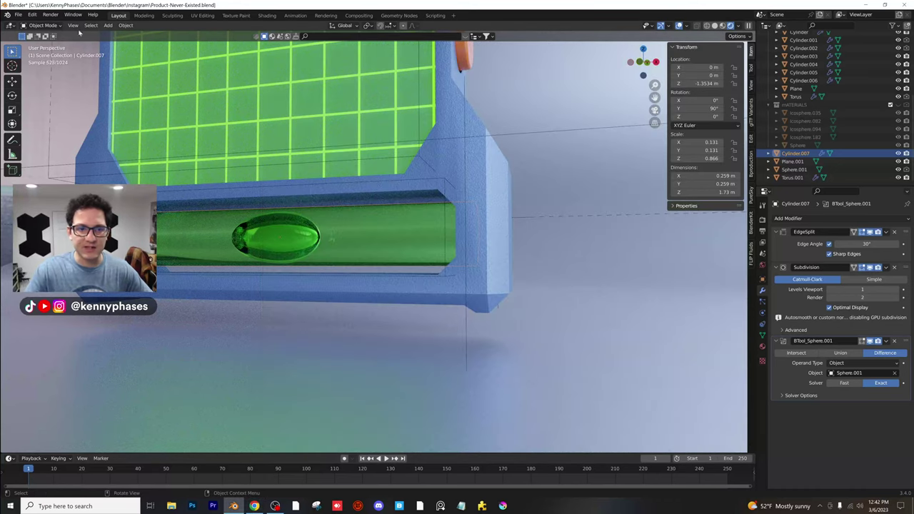
# Save the file and add a torus with a 1 m major radius and a 0.015 m minor radius
pyautogui.hotkey('ctrl', 's')
pyautogui.click(107, 25)
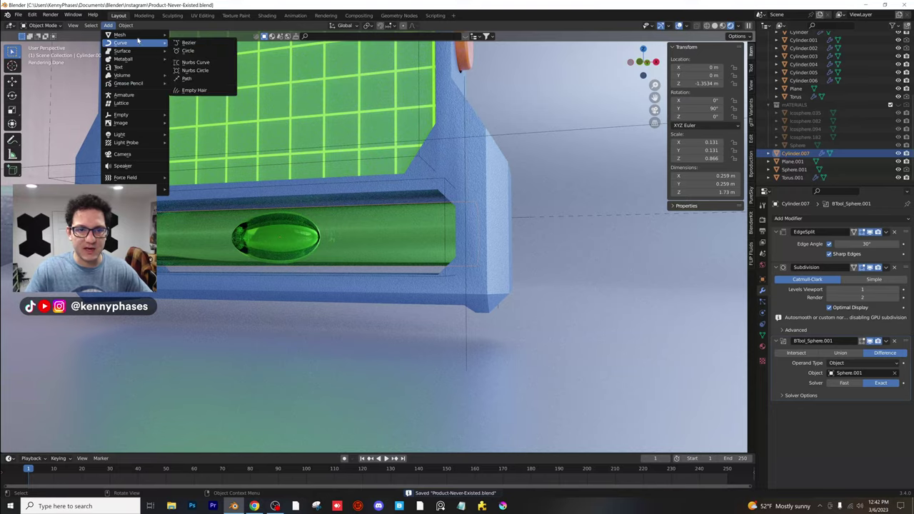
pyautogui.moveTo(135, 35)
pyautogui.click(206, 93)
pyautogui.scroll(-5, 335, 268)
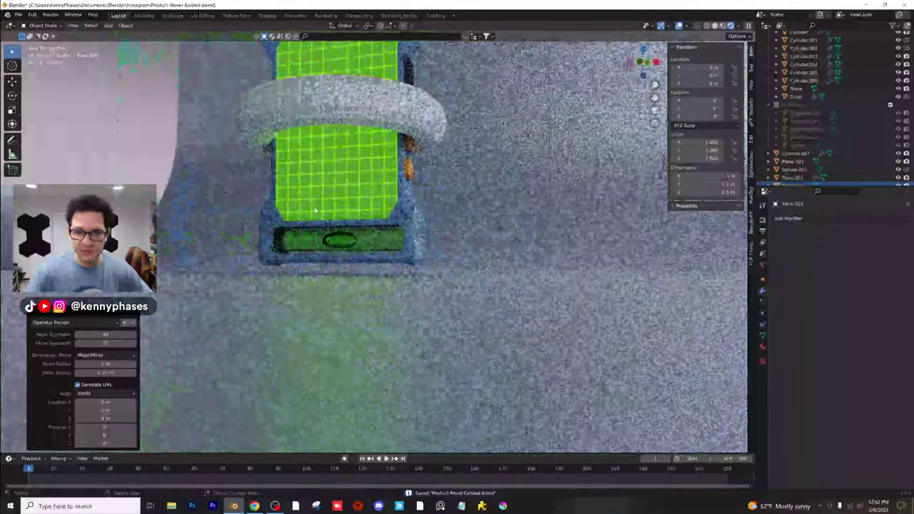
pyautogui.moveTo(335, 267); pyautogui.dragTo(335, 346, button='middle')
pyautogui.moveTo(106, 372); pyautogui.dragTo(71, 372)
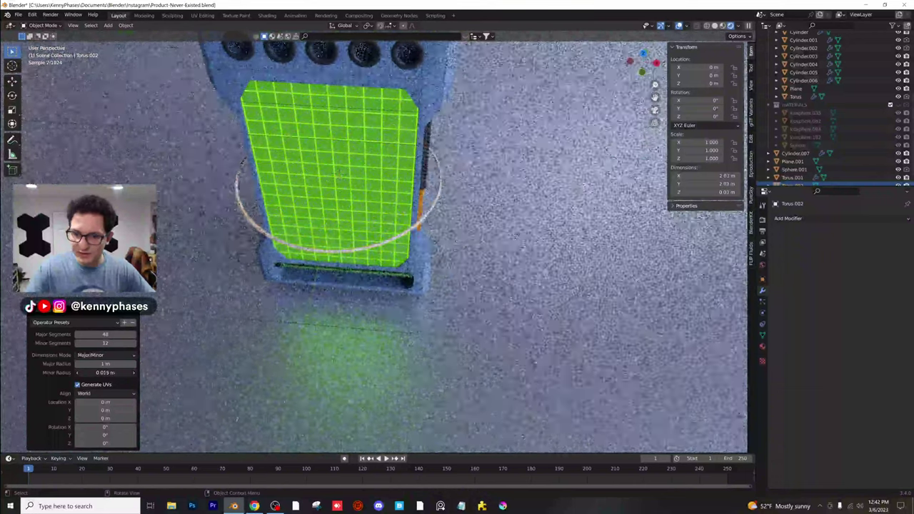
# Set the torus's rotation to 90° on X and 90° on Z so it stands edge-on in front view
pyautogui.scroll(2, 664, 111)
pyautogui.moveTo(714, 100); pyautogui.dragTo(739, 116)
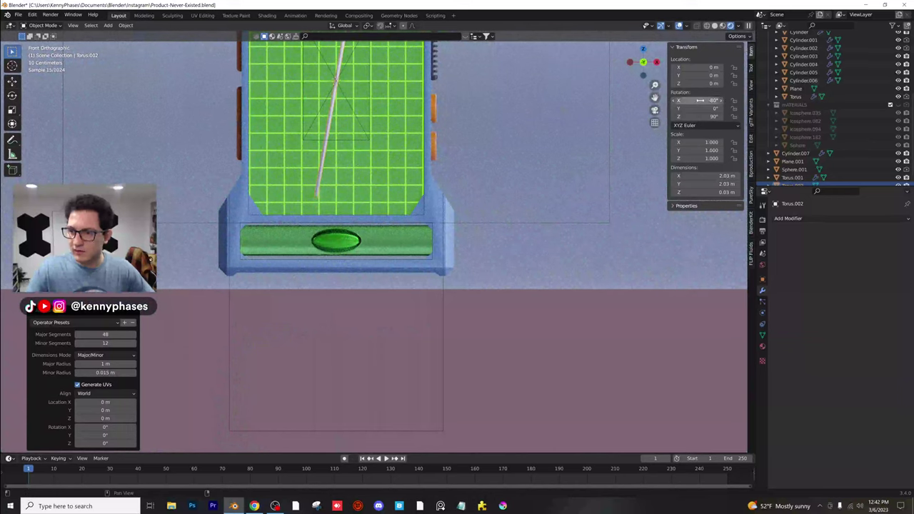
pyautogui.write('90')
pyautogui.press('Return')
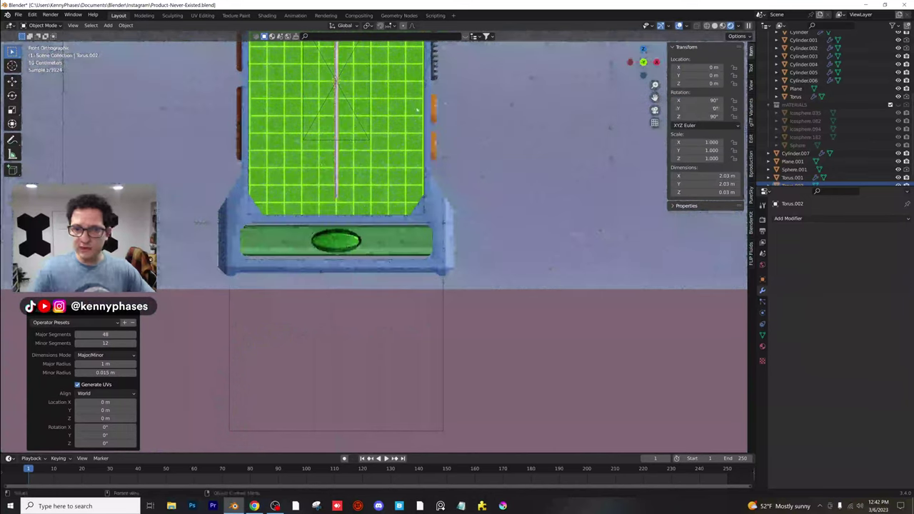
# Move the torus down onto the vial at about Z -1.347 m and scale it to about 0.275 m in diameter
pyautogui.press('g')
pyautogui.press('z')
pyautogui.press('Return')
pyautogui.press('s')
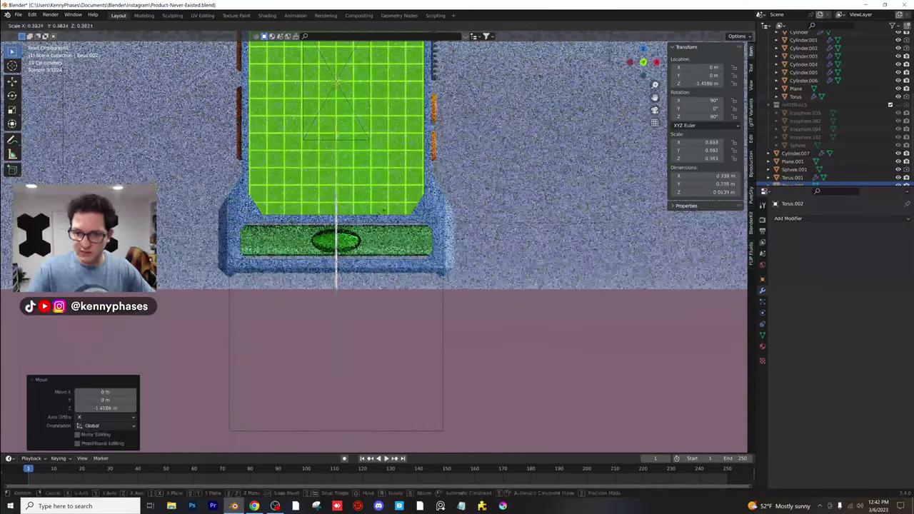
pyautogui.click(357, 274)
pyautogui.scroll(9, 357, 267)
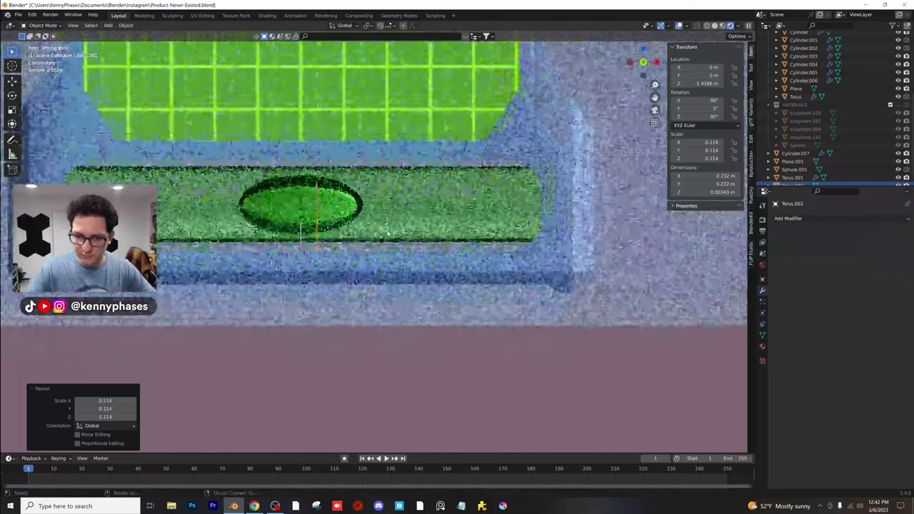
pyautogui.press('g')
pyautogui.press('Return')
pyautogui.press('s')
pyautogui.press('Return')
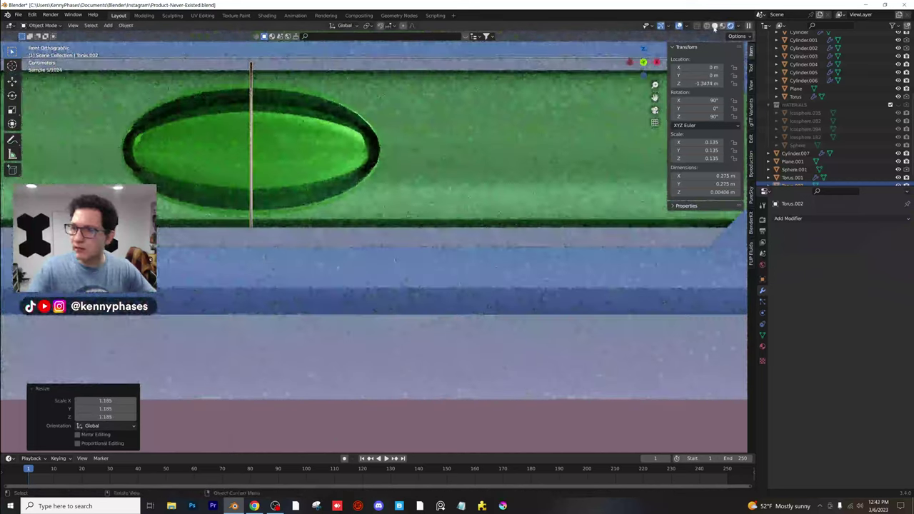
# In solid shading, lower the ring to about Z -1.356 m to align it with the vial cylinder
pyautogui.click(714, 26)
pyautogui.moveTo(305, 171)
pyautogui.keyDown('shift'); pyautogui.mouseDown(button='middle')
pyautogui.moveTo(484, 185)
pyautogui.moveTo(418, 164)
pyautogui.moveTo(419, 185)
pyautogui.moveTo(410, 170)
pyautogui.mouseUp(button='middle'); pyautogui.keyUp('shift')
pyautogui.scroll(-2, 461, 167)
pyautogui.press('g')
pyautogui.press('z')
pyautogui.click(453, 162)
pyautogui.press('g')
pyautogui.press('z')
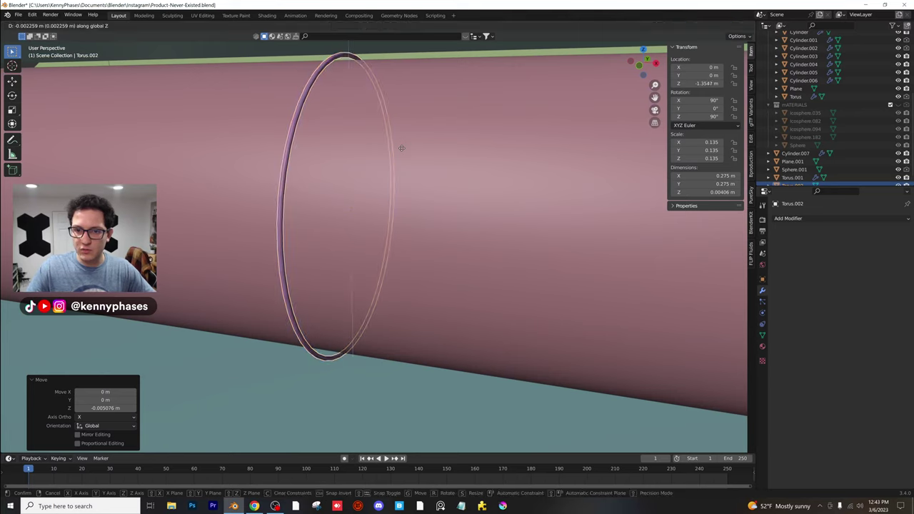
pyautogui.click(402, 152)
# Thicken the ring along the X axis by a factor of about 1.98
pyautogui.press('s')
pyautogui.press('x')
pyautogui.click(500, 157)
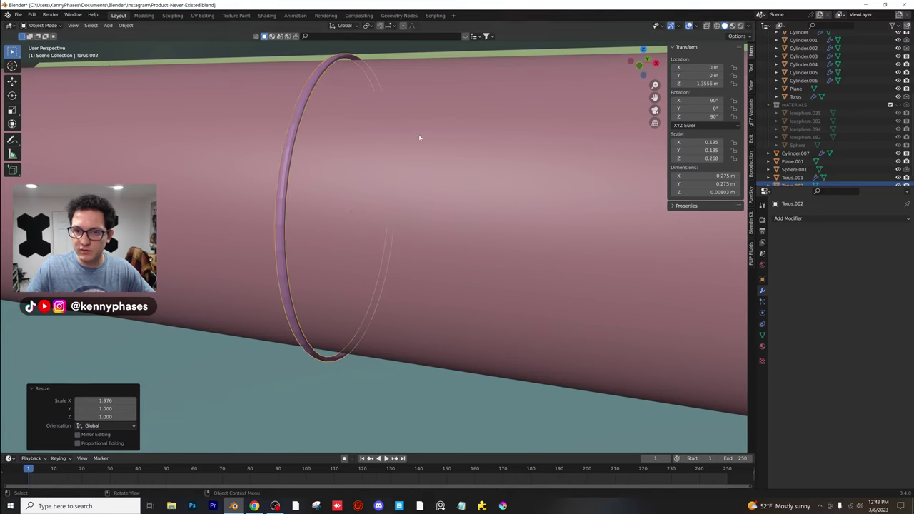
pyautogui.press('g')
pyautogui.press('z')
pyautogui.click(416, 136)
# Shrink the ring to about 0.263 m in diameter and raise it to about Z -1.353 m so it hugs the vial
pyautogui.press('s')
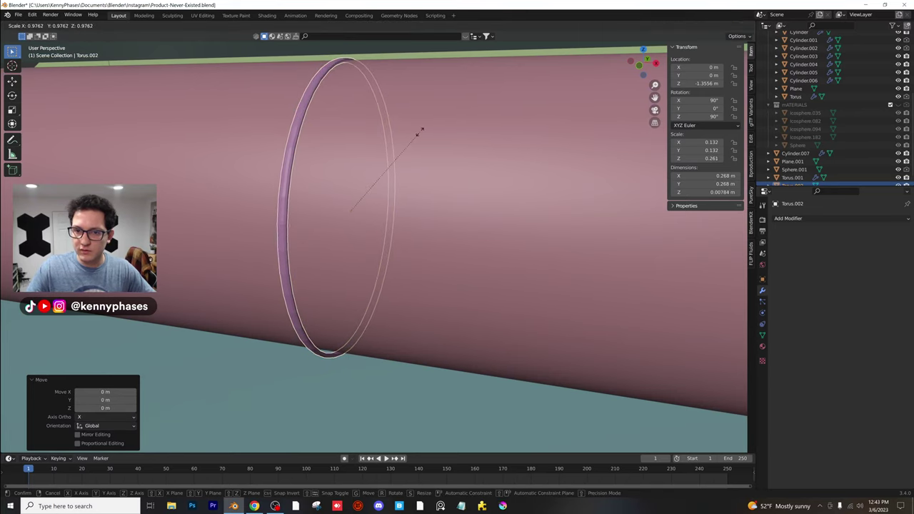
pyautogui.click(420, 133)
pyautogui.moveTo(421, 136); pyautogui.dragTo(419, 176, button='middle')
pyautogui.press('g')
pyautogui.press('z')
pyautogui.click(422, 140)
pyautogui.press('s')
pyautogui.click(434, 137)
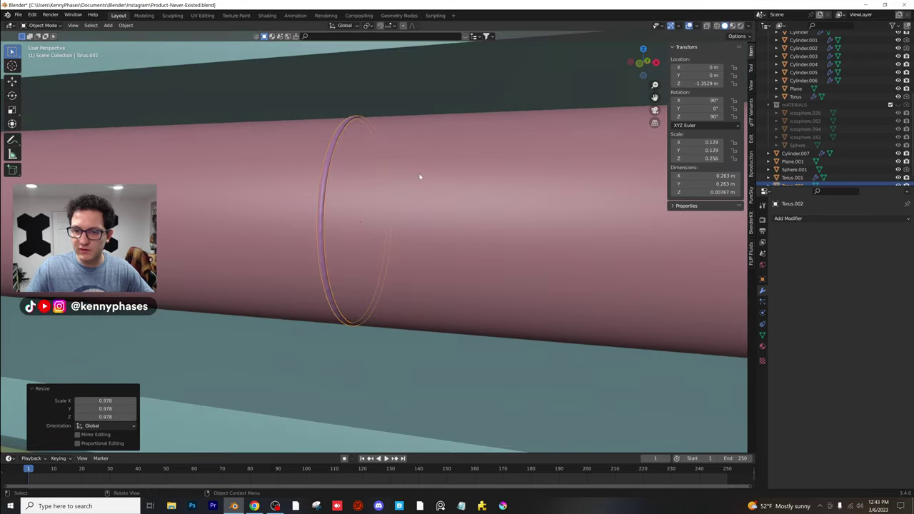
# Shade the ring auto smooth at 30° and compare it in rendered view with the level reference photo in Chrome
pyautogui.scroll(-3, 420, 177)
pyautogui.rightClick(359, 187)
pyautogui.click(356, 185)
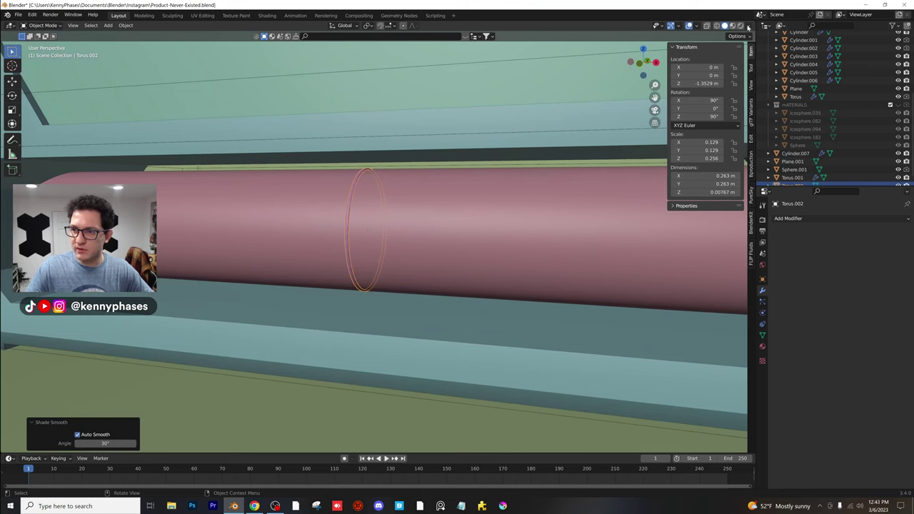
pyautogui.click(742, 25)
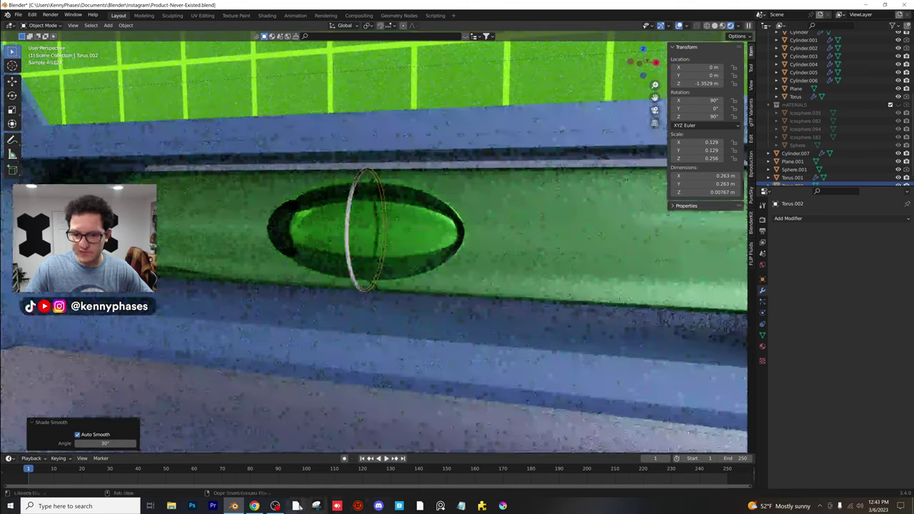
pyautogui.click(254, 506)
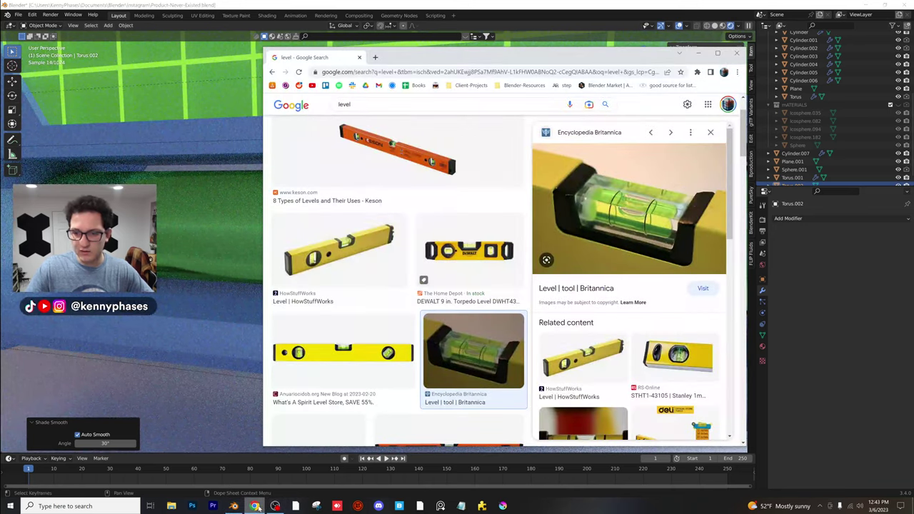
pyautogui.click(363, 4)
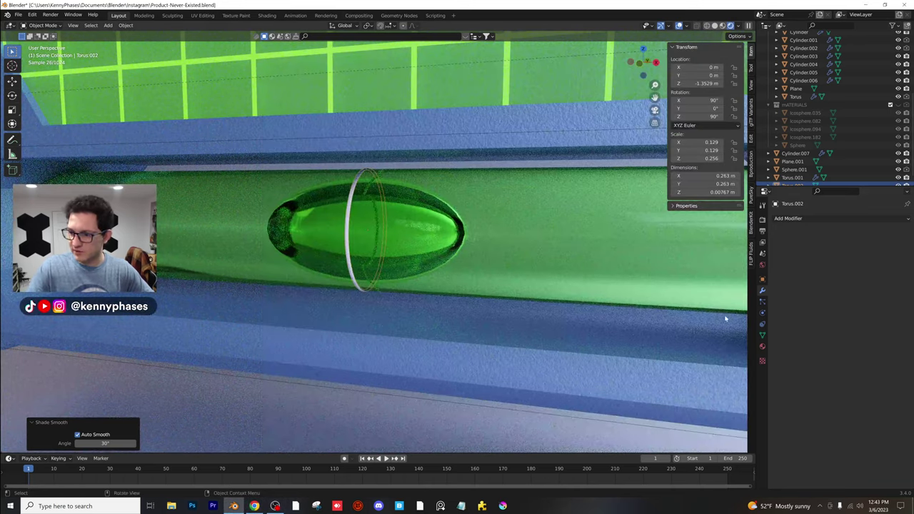
# Give the ring a new material with a black base color
pyautogui.click(761, 346)
pyautogui.click(846, 253)
pyautogui.click(866, 323)
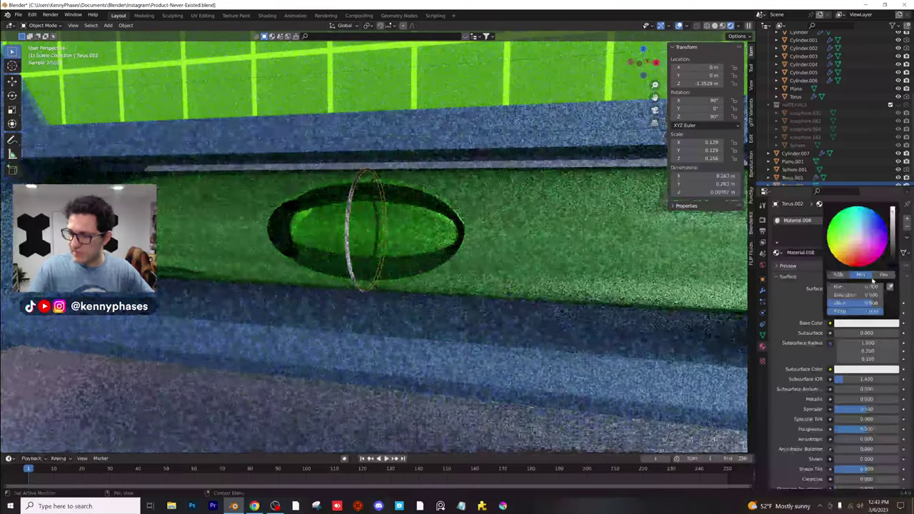
pyautogui.moveTo(892, 240); pyautogui.dragTo(892, 265)
pyautogui.scroll(2, 316, 184)
pyautogui.moveTo(317, 183); pyautogui.dragTo(318, 196, button='middle')
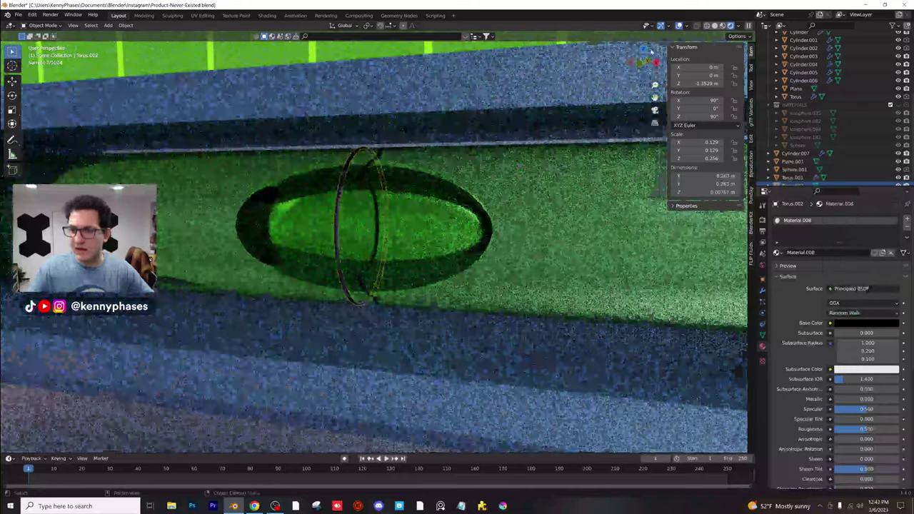
# In front view, move the black ring along X to about -0.359 m, to one side of the bubble
pyautogui.press('KP_1')
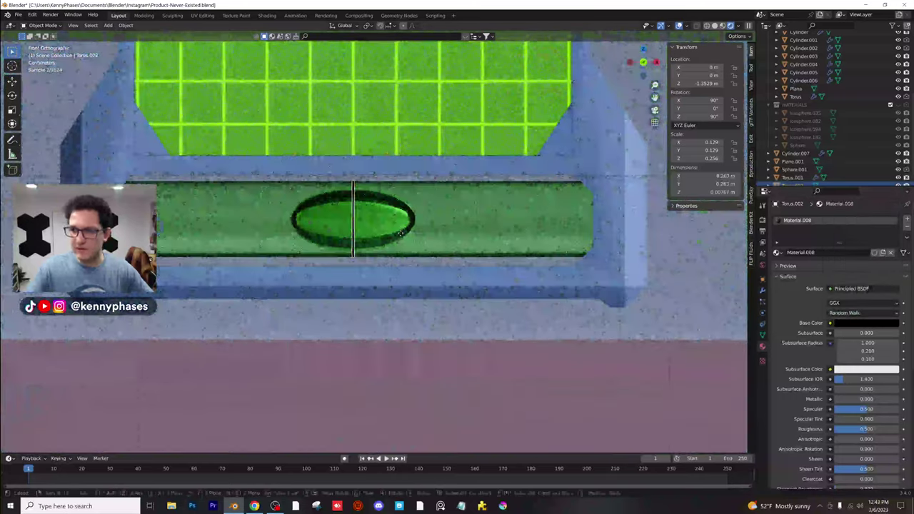
pyautogui.press('g')
pyautogui.press('x')
pyautogui.click(684, 334)
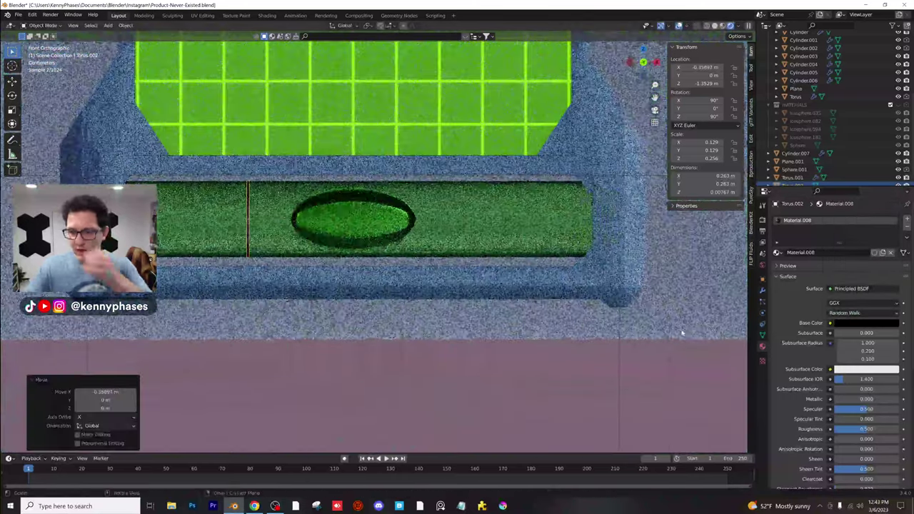
# Add an Array modifier to the ring with count 2 and relative offset factors of 0 on X and 98.6 on Z
pyautogui.click(762, 290)
pyautogui.click(807, 218)
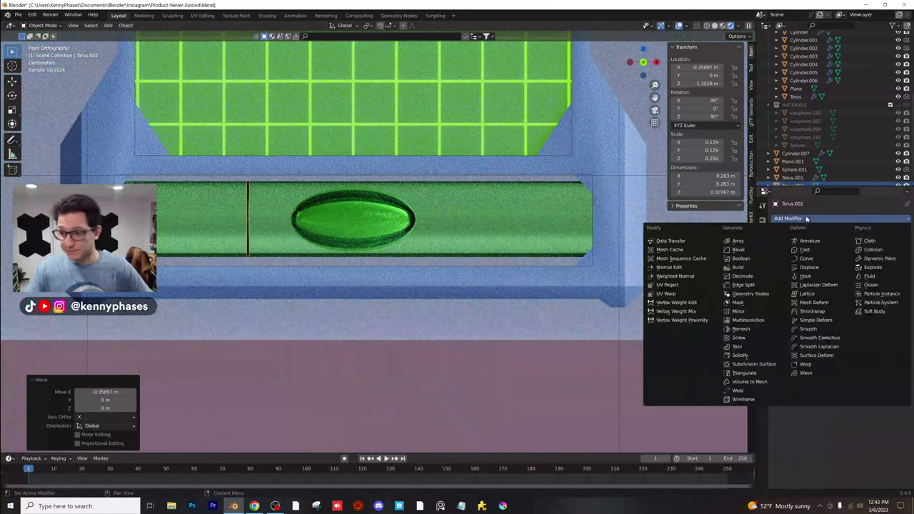
pyautogui.click(755, 241)
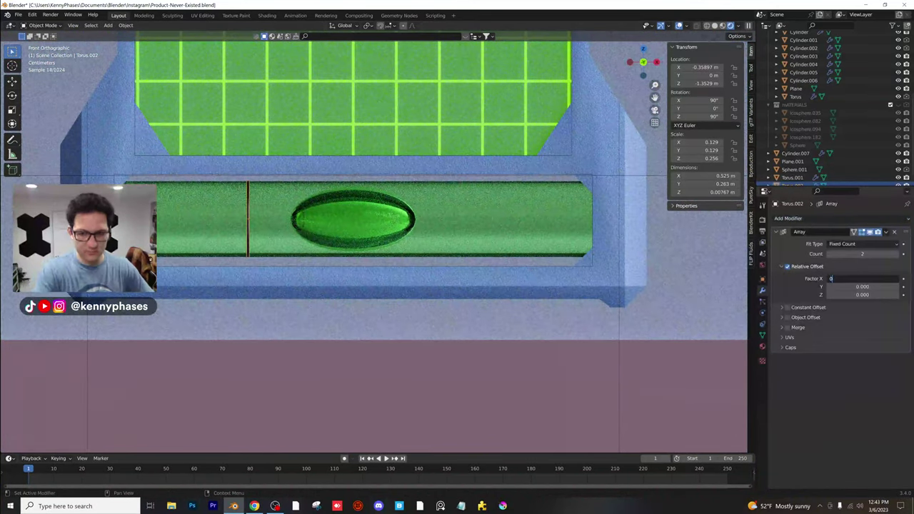
pyautogui.press('Tab')
pyautogui.write('1')
pyautogui.press('Return')
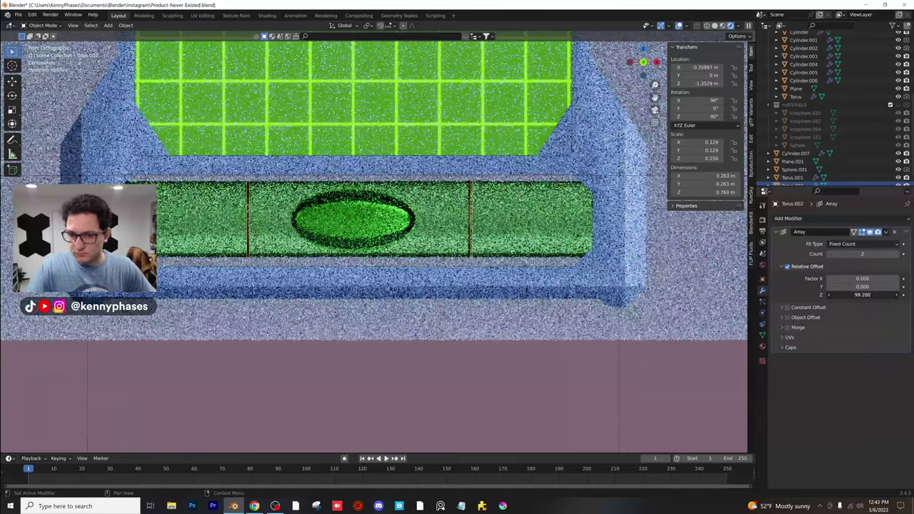
pyautogui.moveTo(514, 239); pyautogui.dragTo(650, 208, button='middle')
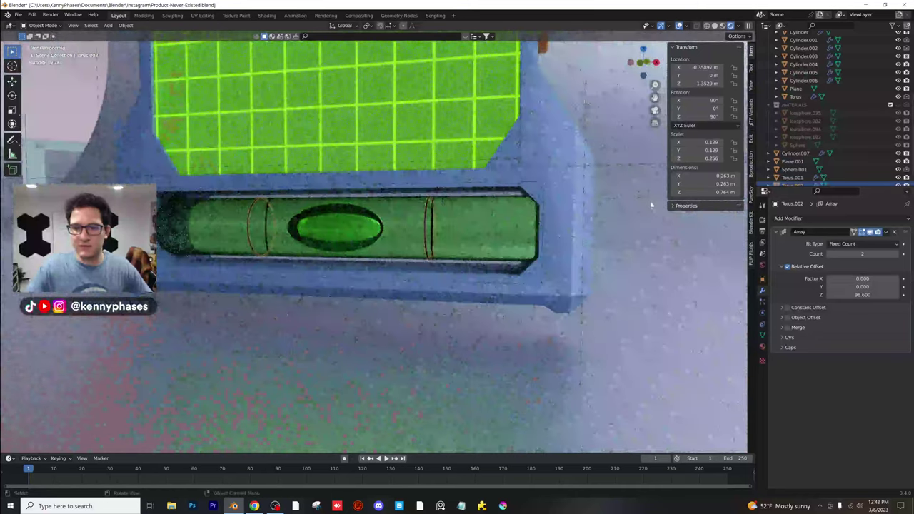
# Deselect the ring, save the file and review the whole device in rendered view
pyautogui.click(569, 237)
pyautogui.hotkey('ctrl', 's')
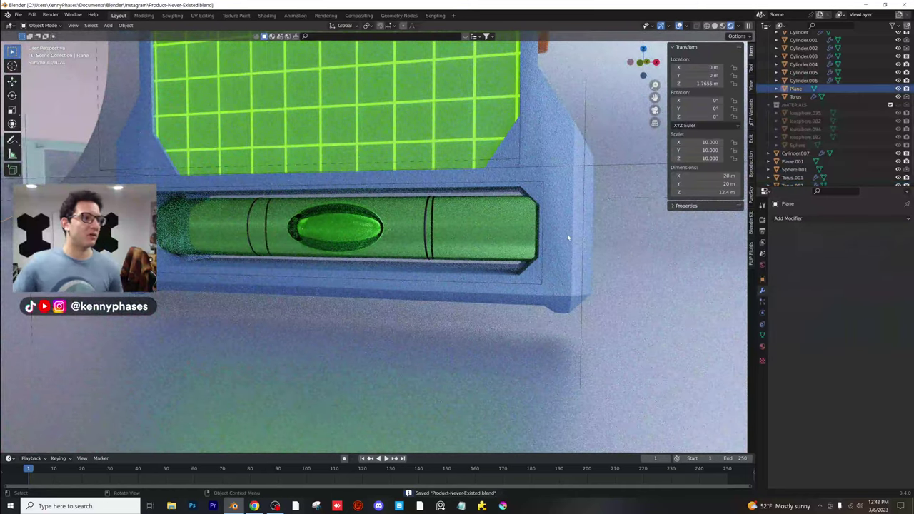
pyautogui.scroll(-7, 478, 166)
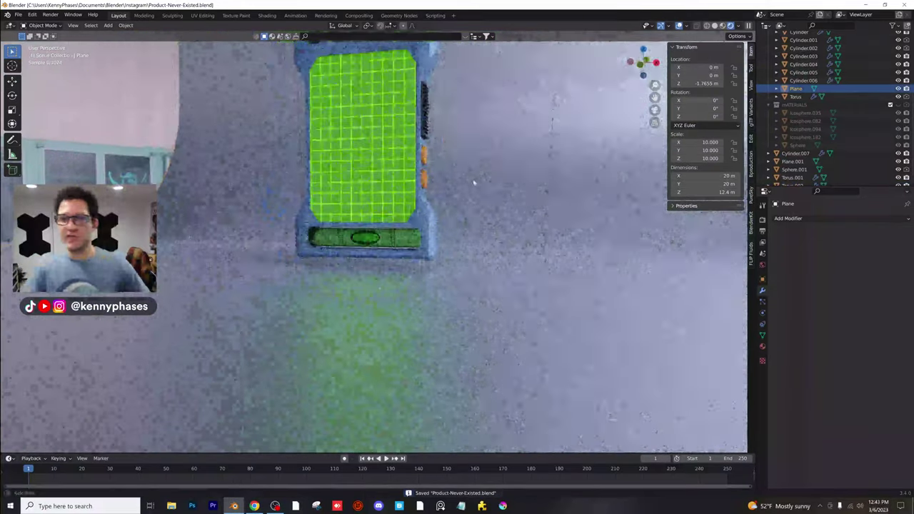
pyautogui.moveTo(474, 184); pyautogui.dragTo(478, 219, button='middle')
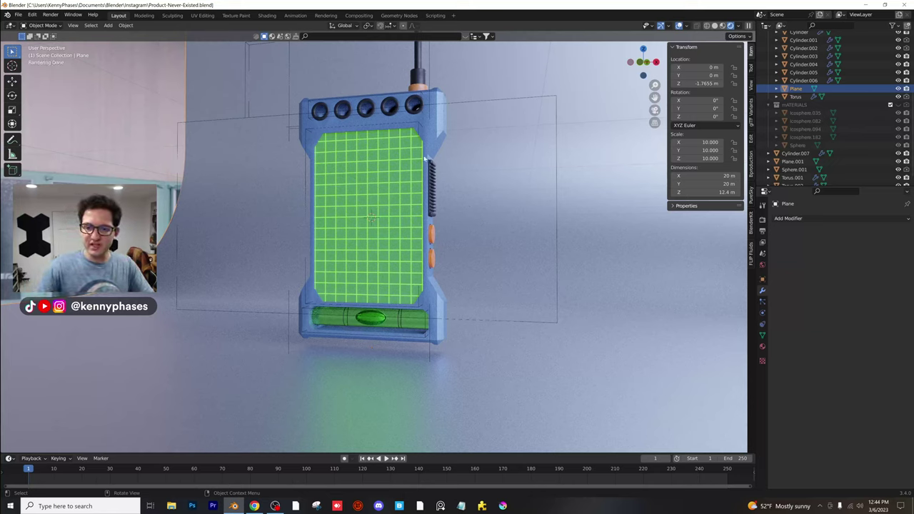
# Change the color of the device body's Bumped Metal material to a fully saturated golden yellow
pyautogui.moveTo(423, 180)
pyautogui.mouseDown(button='middle')
pyautogui.moveTo(411, 202)
pyautogui.moveTo(437, 190)
pyautogui.mouseUp(button='middle')
pyautogui.click(410, 202)
pyautogui.click(762, 347)
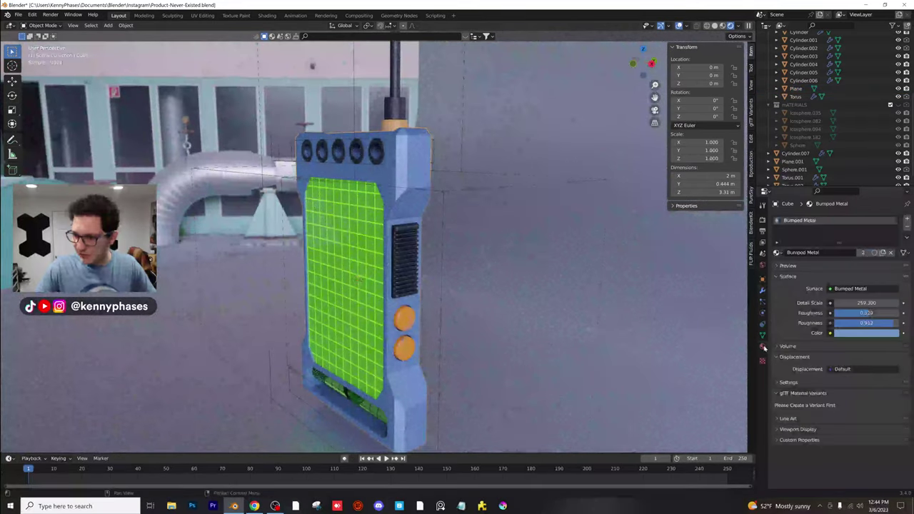
pyautogui.click(874, 333)
pyautogui.moveTo(868, 253); pyautogui.dragTo(853, 244)
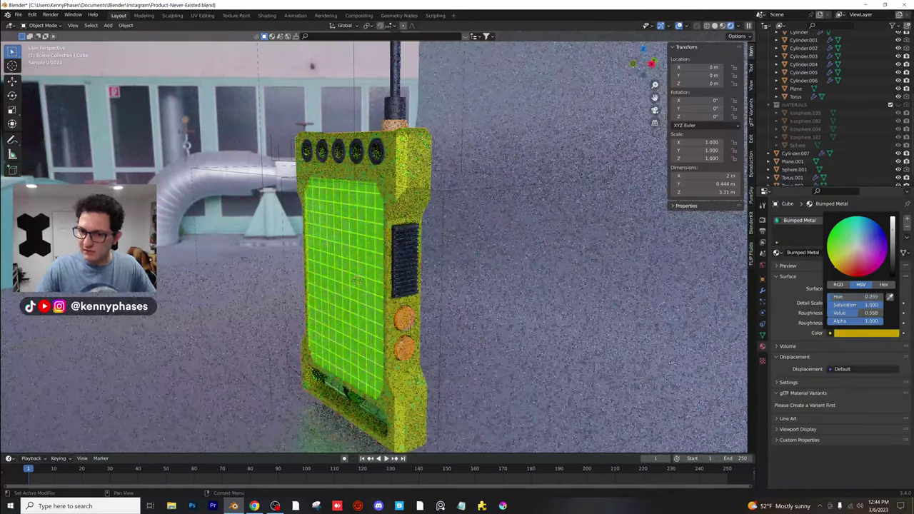
# Change the color of the device body's Bumped Metal material to a pale, desaturated teal
pyautogui.moveTo(839, 270); pyautogui.dragTo(835, 266)
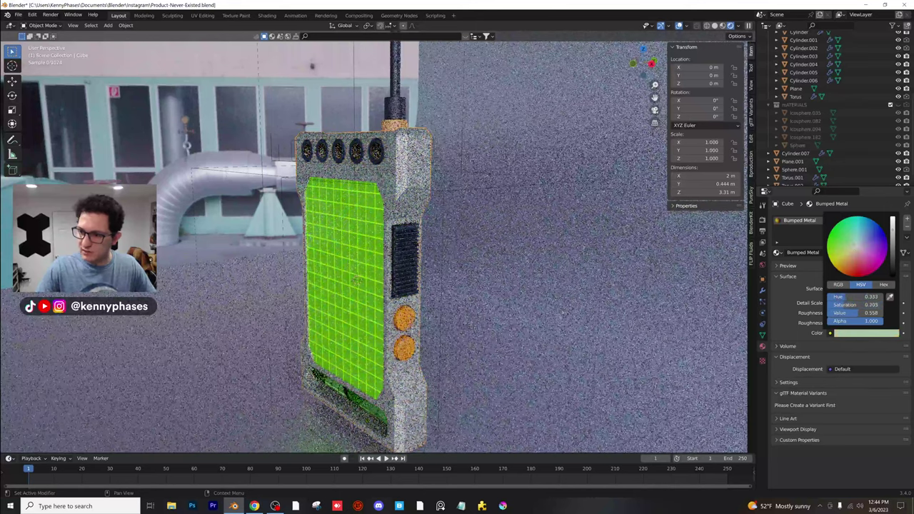
pyautogui.moveTo(845, 297); pyautogui.dragTo(850, 305)
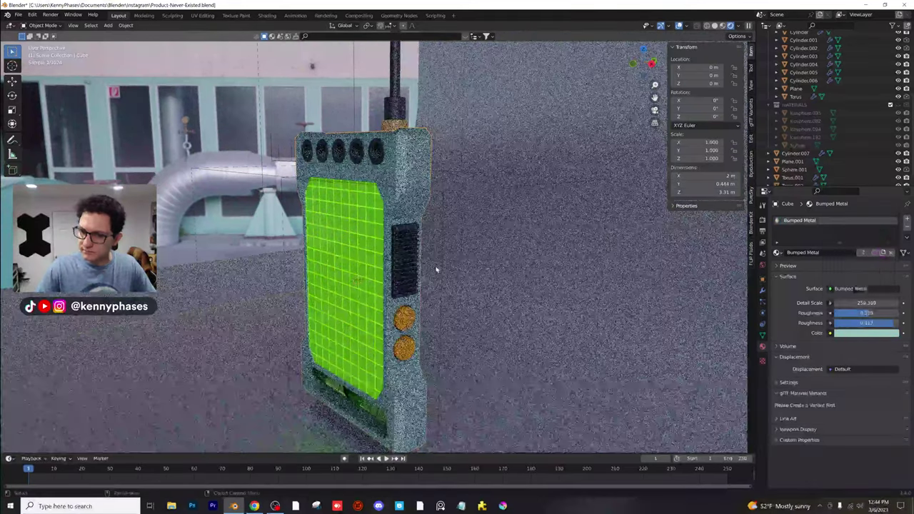
# Darken the base color of the backdrop plane's material to a neutral gray with value 0.175
pyautogui.scroll(-2, 450, 269)
pyautogui.moveTo(467, 272); pyautogui.dragTo(517, 269, button='middle')
pyautogui.click(488, 120)
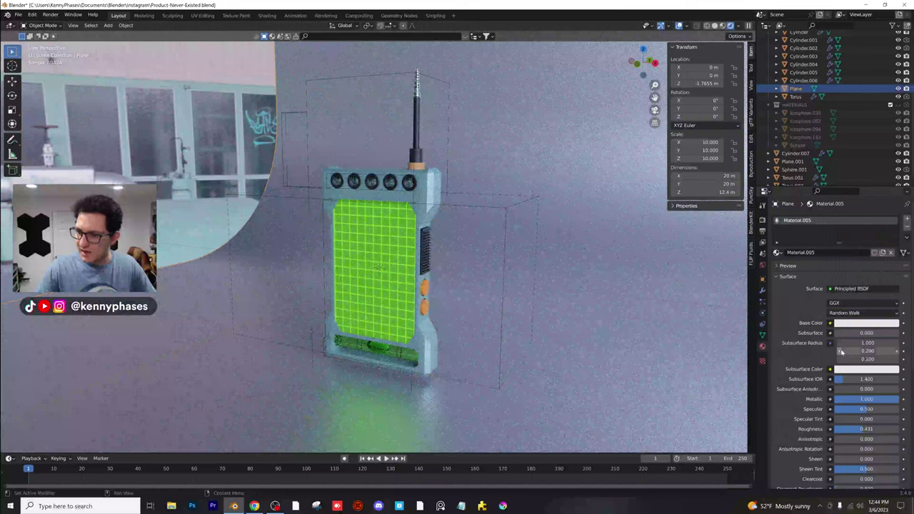
pyautogui.click(866, 324)
pyautogui.moveTo(891, 214); pyautogui.dragTo(892, 238)
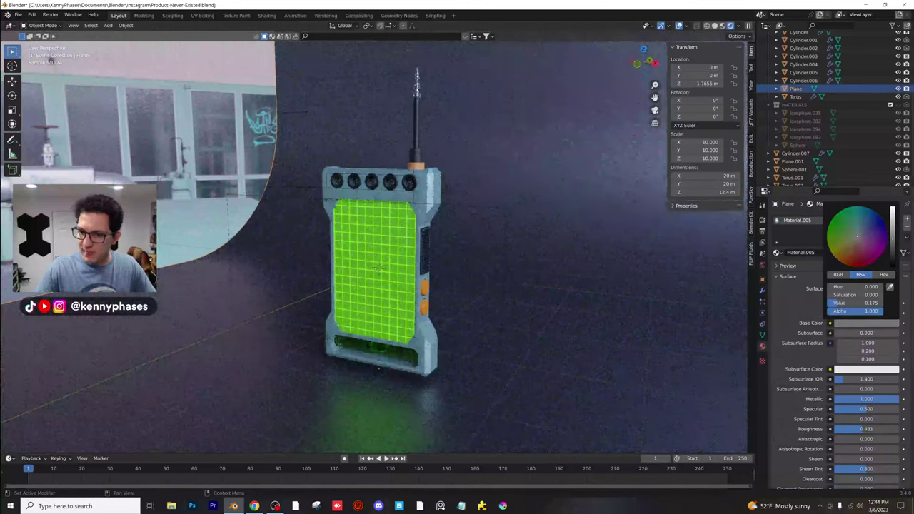
# In camera view, rotate the backdrop plane to -17.2° on Z and save the file
pyautogui.press('KP_0')
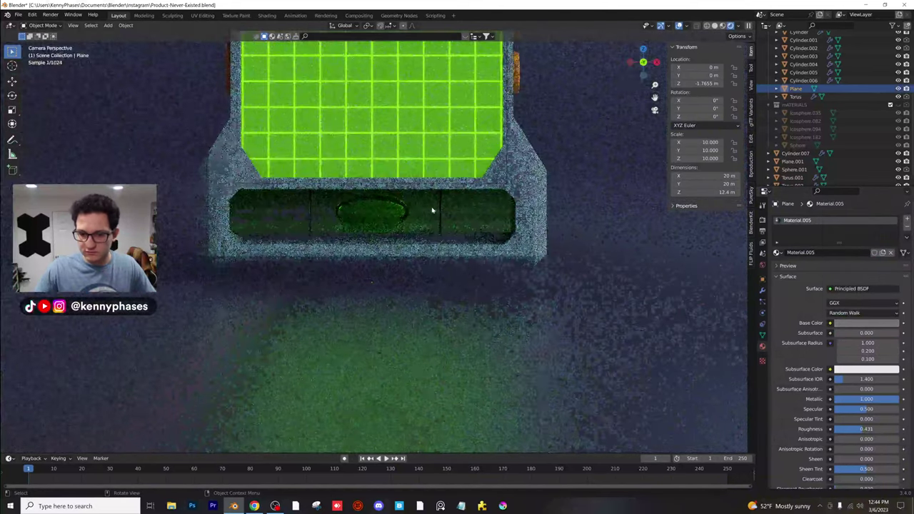
pyautogui.scroll(-4, 512, 173)
pyautogui.keyDown('shift'); pyautogui.moveTo(506, 141); pyautogui.dragTo(501, 228, button='middle'); pyautogui.keyUp('shift')
pyautogui.scroll(-5, 500, 228)
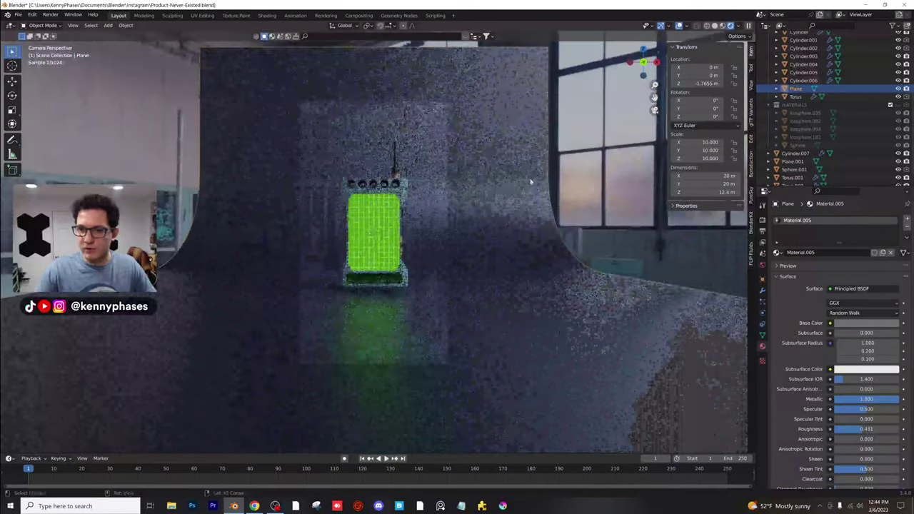
pyautogui.scroll(2, 506, 198)
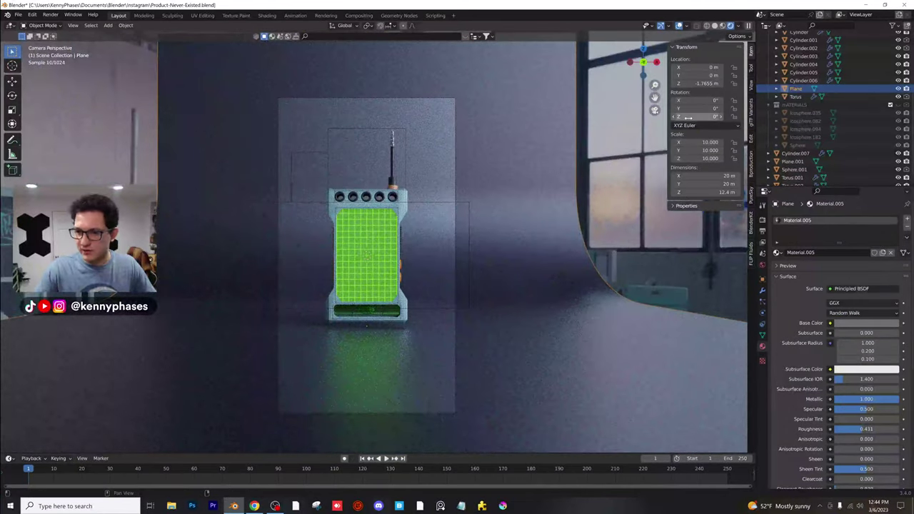
pyautogui.moveTo(687, 118); pyautogui.dragTo(646, 129)
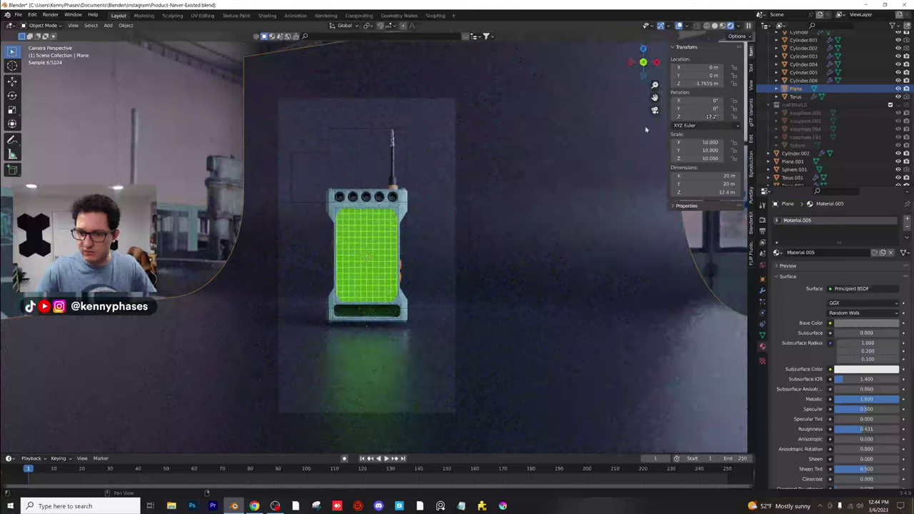
pyautogui.hotkey('ctrl', 's')
pyautogui.scroll(1, 406, 243)
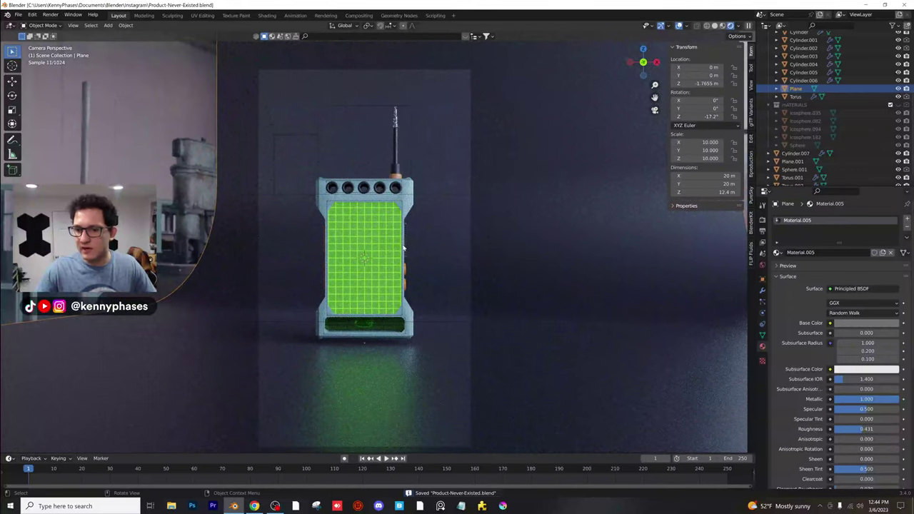
# Move the camera to about -5.92 m on X and rotate it to -27.7° on Z to view the device at an angle
pyautogui.scroll(5, 800, 108)
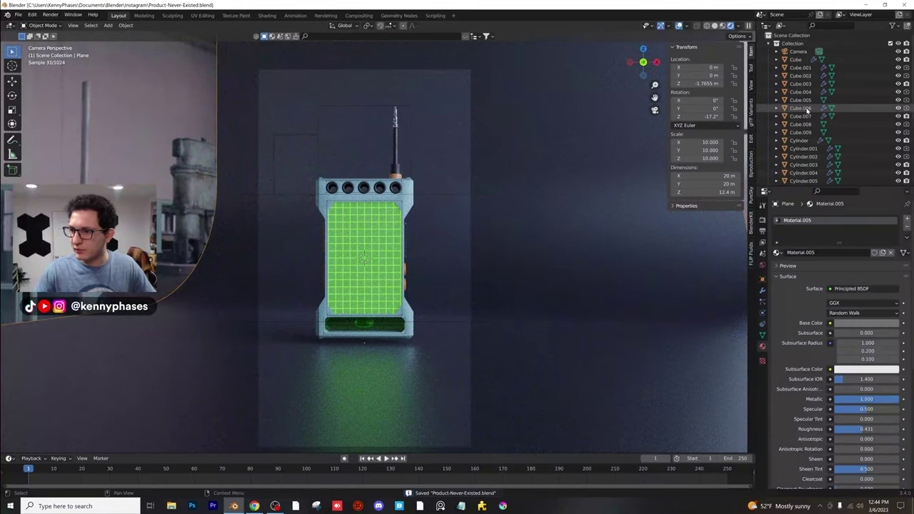
pyautogui.click(797, 51)
pyautogui.moveTo(694, 116); pyautogui.dragTo(664, 116)
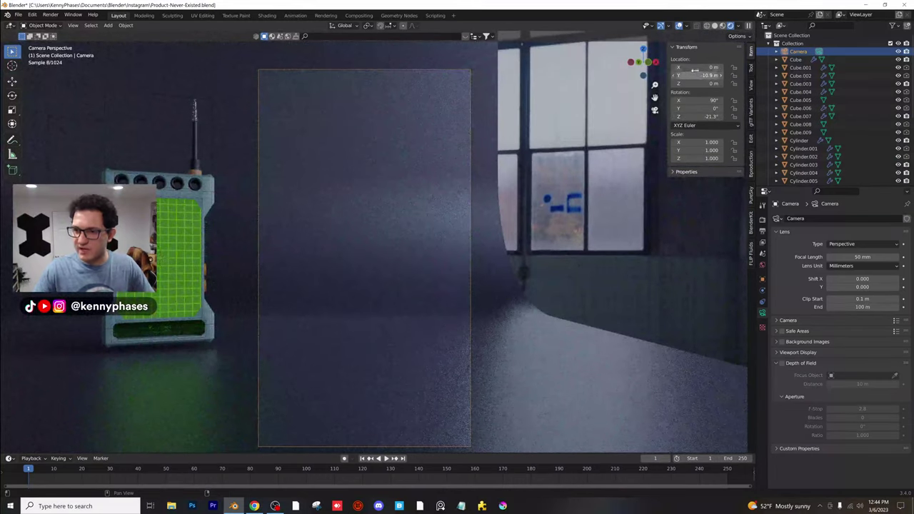
pyautogui.moveTo(696, 66); pyautogui.dragTo(664, 66)
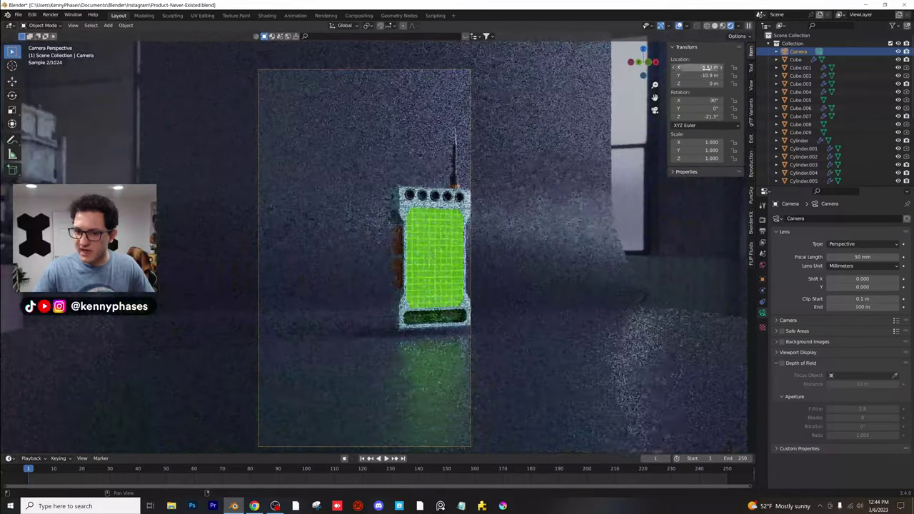
pyautogui.rightClick(697, 83)
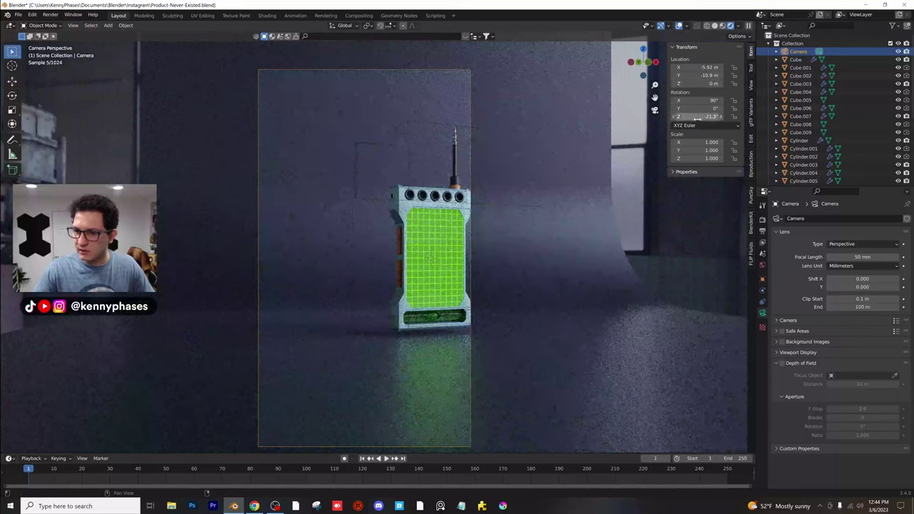
pyautogui.moveTo(697, 116); pyautogui.dragTo(679, 117)
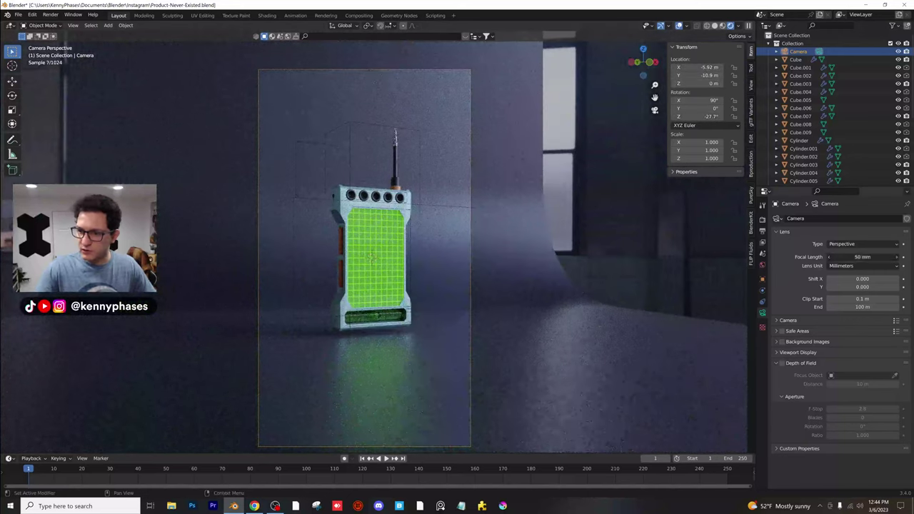
# Set the camera's focal length to 85 mm and frame the device from about X -6.54 m, Y -12.51 m, Z 0.385 m
pyautogui.write('85')
pyautogui.press('Return')
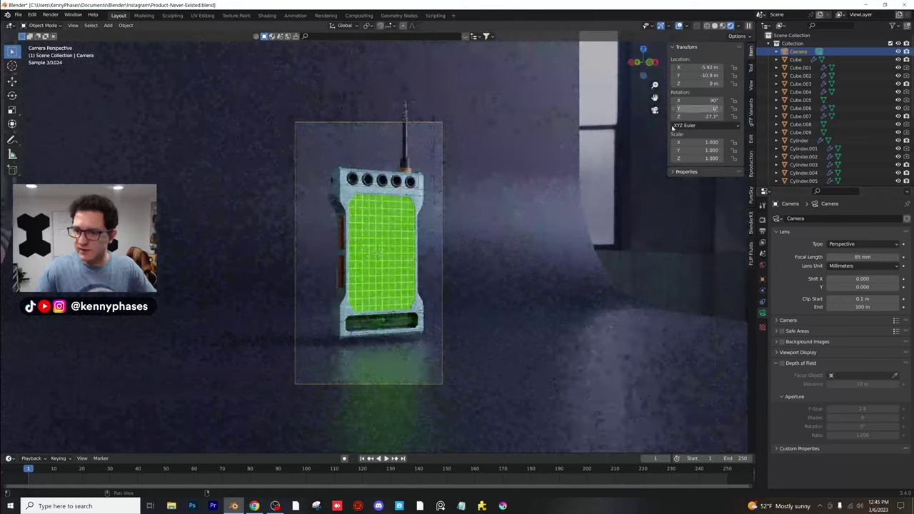
pyautogui.press('g')
pyautogui.press('z')
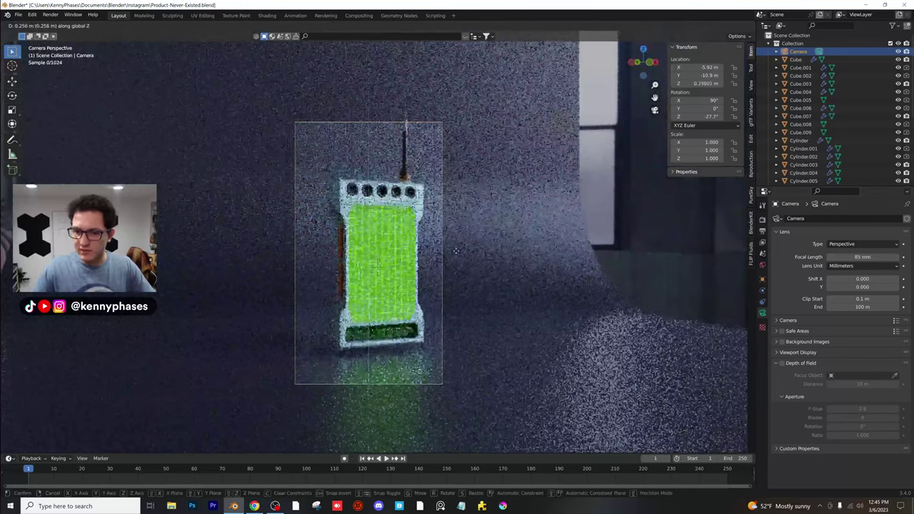
pyautogui.click(707, 116)
pyautogui.moveTo(700, 67); pyautogui.dragTo(653, 75)
pyautogui.press('g')
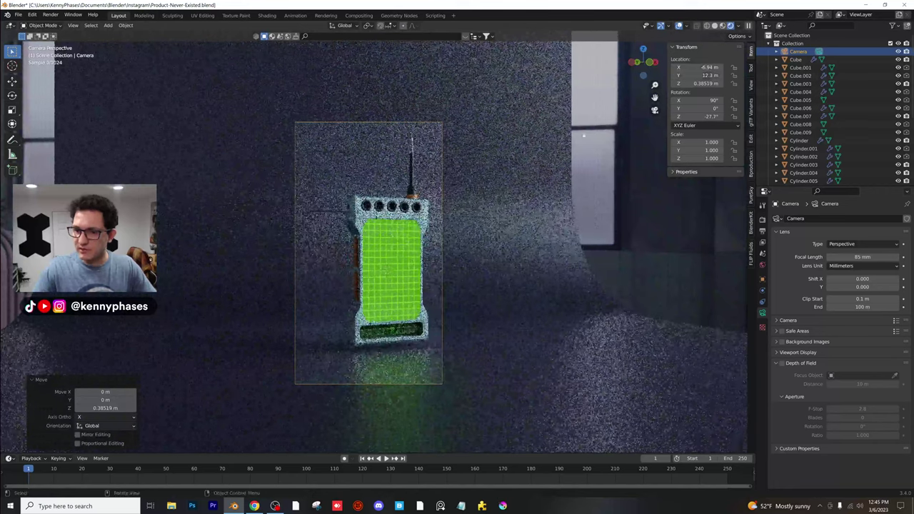
pyautogui.click(514, 194)
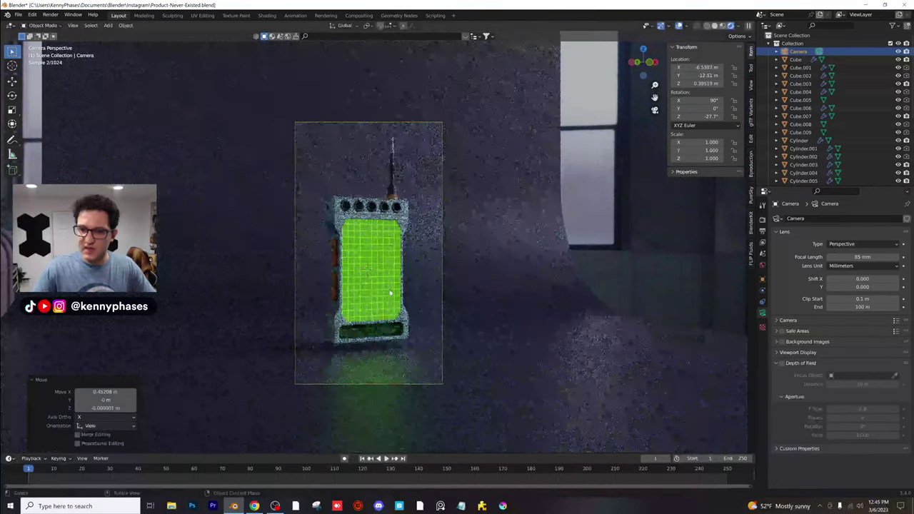
pyautogui.scroll(2, 402, 296)
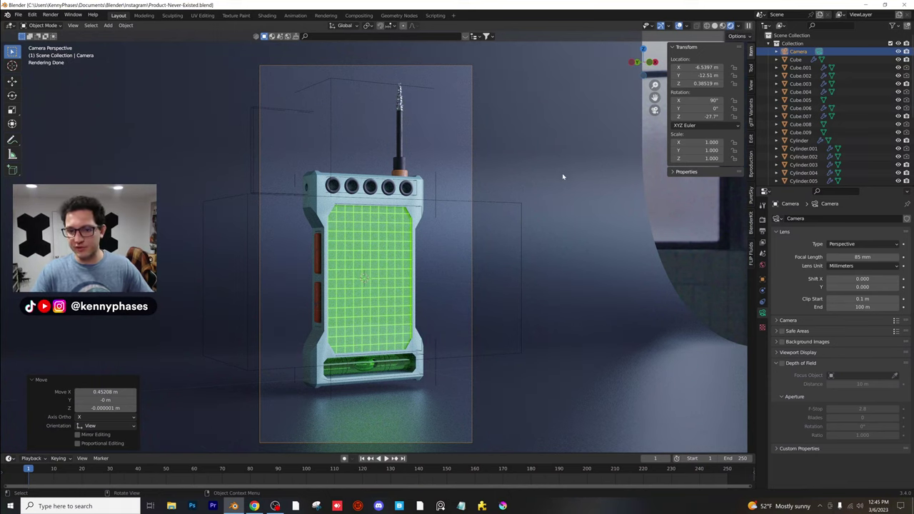
# Delete the ridged metal tip at the top of the antenna
pyautogui.click(400, 104)
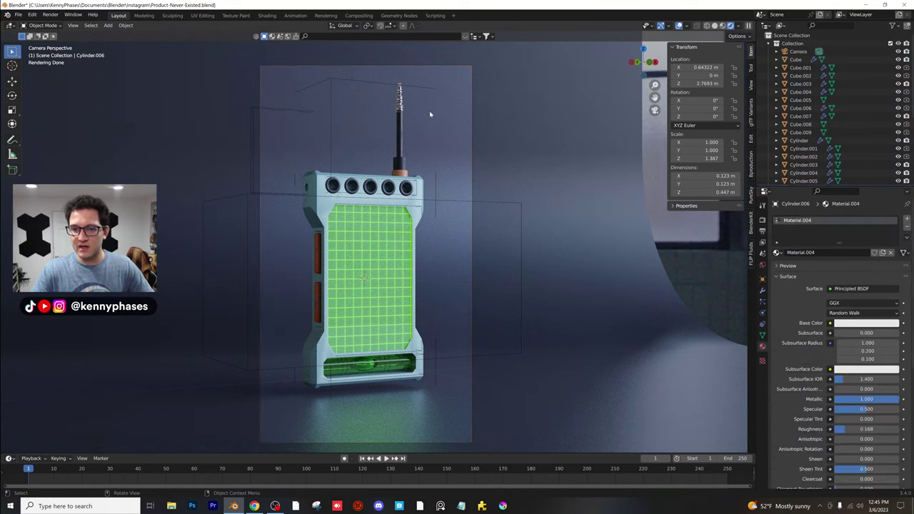
pyautogui.press('KP_Decimal')
pyautogui.moveTo(429, 275); pyautogui.dragTo(435, 278, button='middle')
pyautogui.press('Tab')
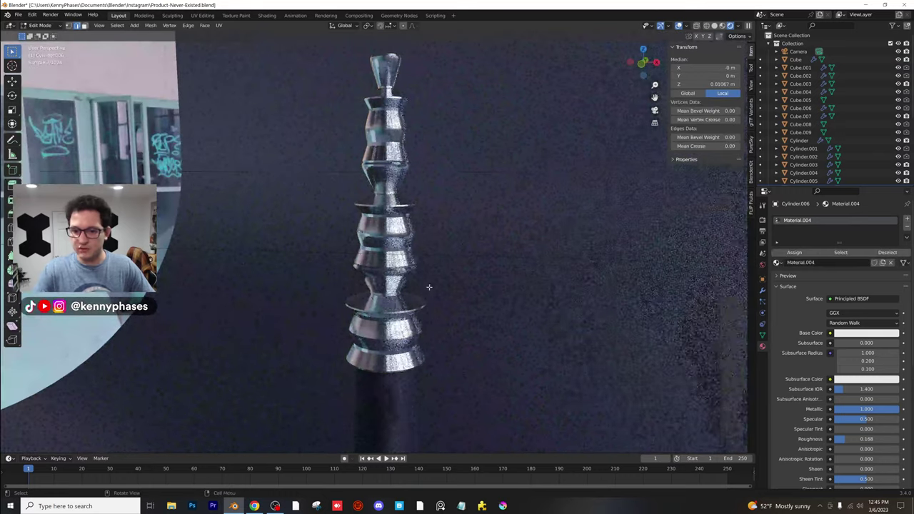
pyautogui.press('Tab')
pyautogui.press('Delete')
# Duplicate the black rubber antenna rod and move the copy about 0.69 m up along Z
pyautogui.moveTo(410, 300); pyautogui.dragTo(388, 259, button='middle')
pyautogui.click(392, 277)
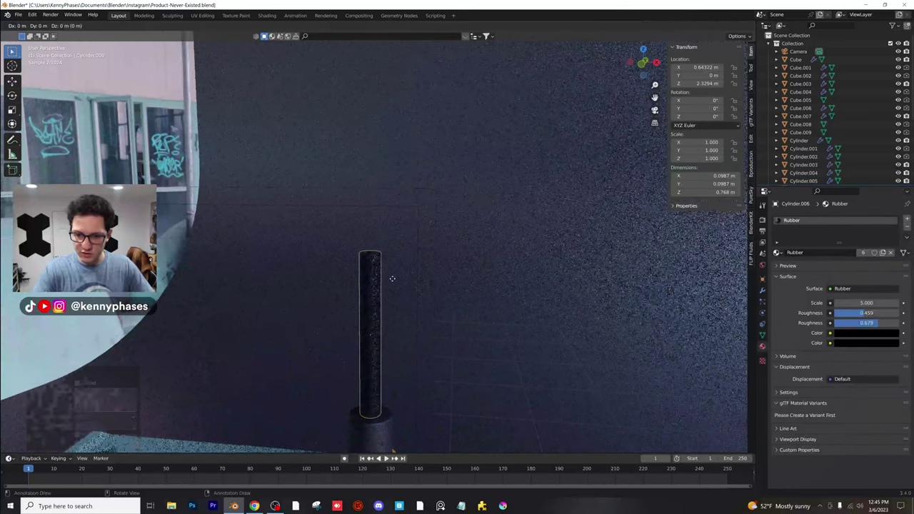
pyautogui.hotkey('shift', 'd')
pyautogui.press('z')
pyautogui.press('z')
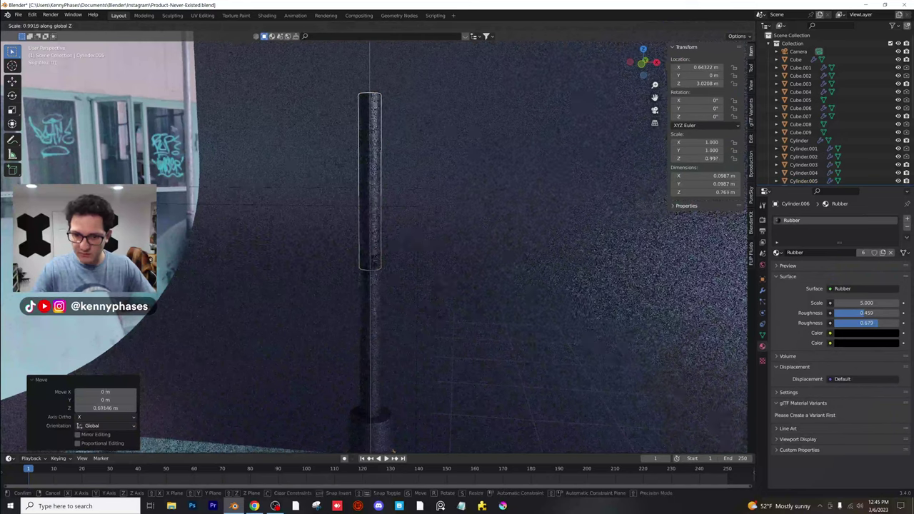
pyautogui.click(378, 166)
# Resize the duplicated rod to about 0.118 m wide and 0.208 m tall, and lower it over the antenna's upper end
pyautogui.press('s')
pyautogui.click(381, 163)
pyautogui.press('g')
pyautogui.press('z')
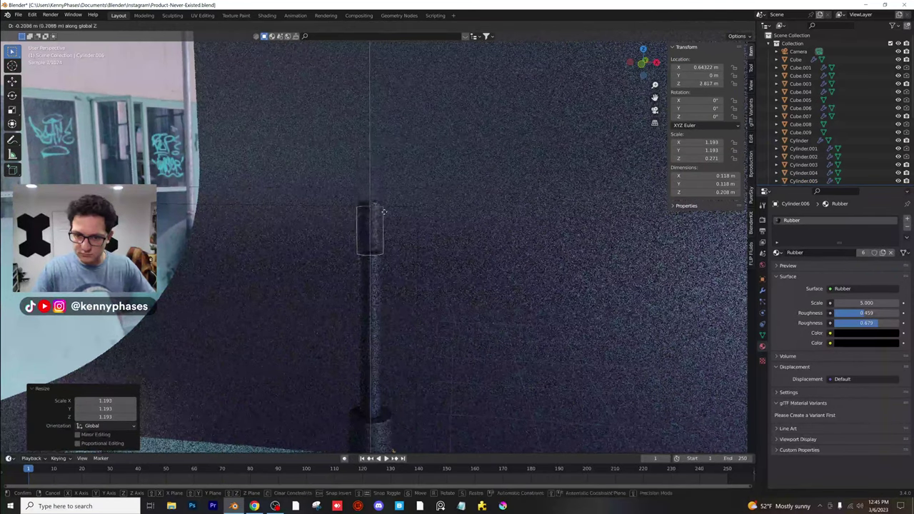
pyautogui.click(380, 216)
# Flatten the duplicate into a collar about 0.065 m tall, lower it to about 2.74 m on Z, and save the file
pyautogui.scroll(5, 379, 285)
pyautogui.press('s')
pyautogui.press('z')
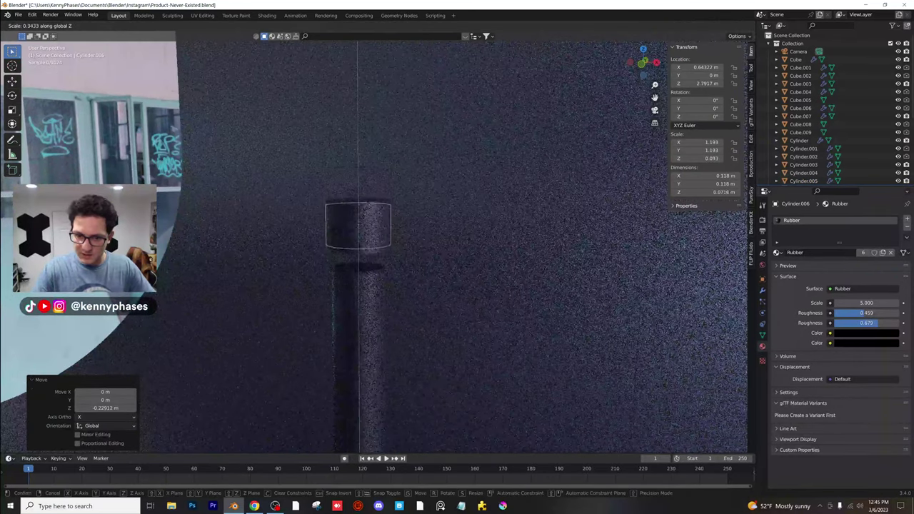
pyautogui.click(370, 228)
pyautogui.press('g')
pyautogui.press('z')
pyautogui.click(371, 237)
pyautogui.scroll(3, 403, 260)
pyautogui.scroll(2, 400, 259)
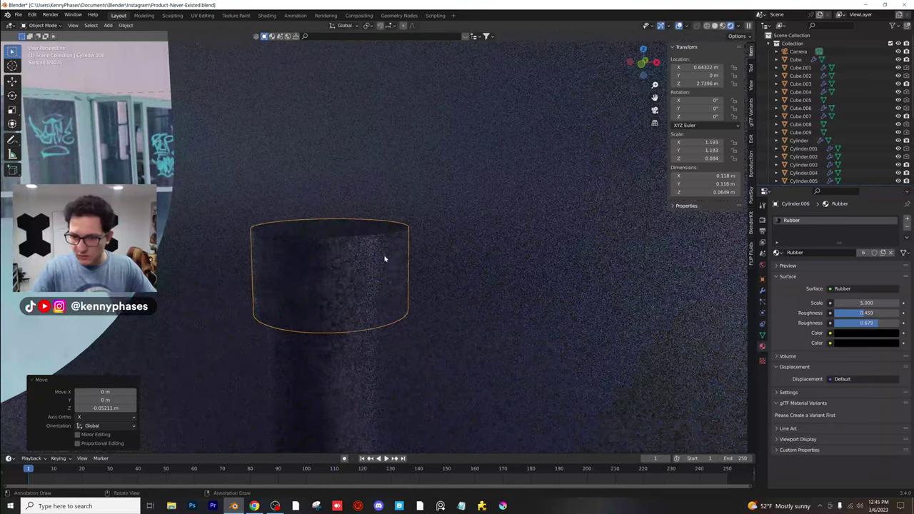
pyautogui.hotkey('ctrl', 's')
# Apply the scale of the antenna collar so its bevel is even
pyautogui.press('Tab')
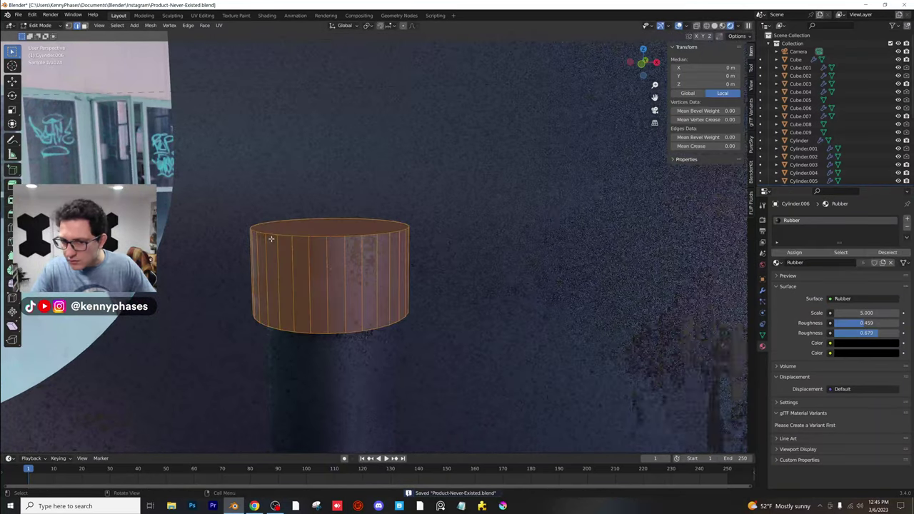
pyautogui.press('Tab')
pyautogui.click(763, 289)
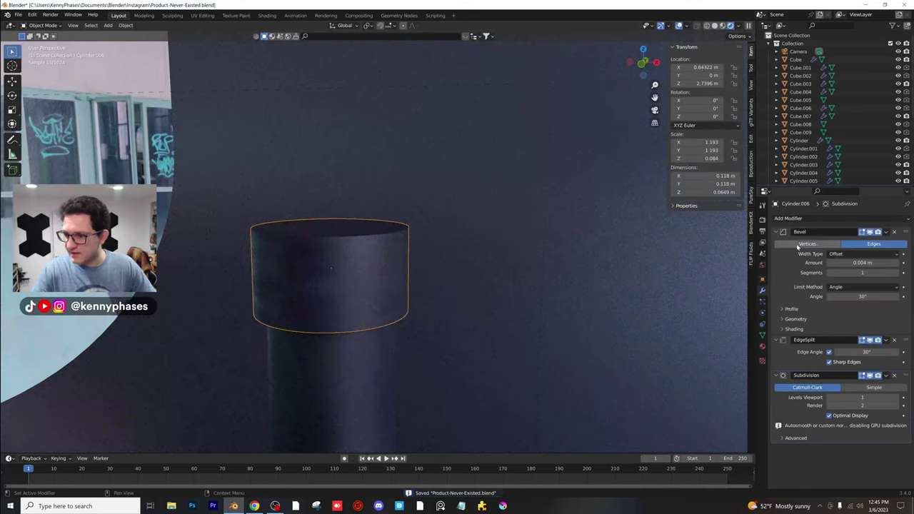
pyautogui.click(786, 233)
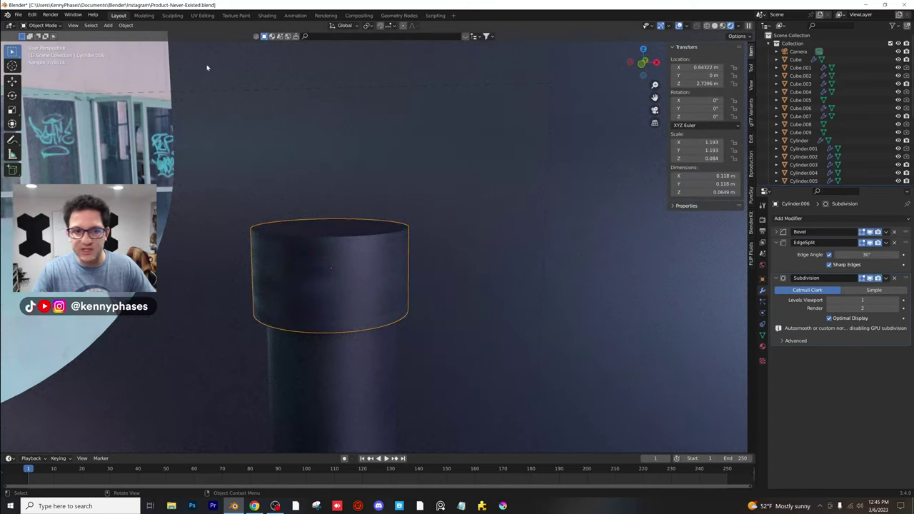
pyautogui.click(127, 26)
pyautogui.moveTo(166, 67)
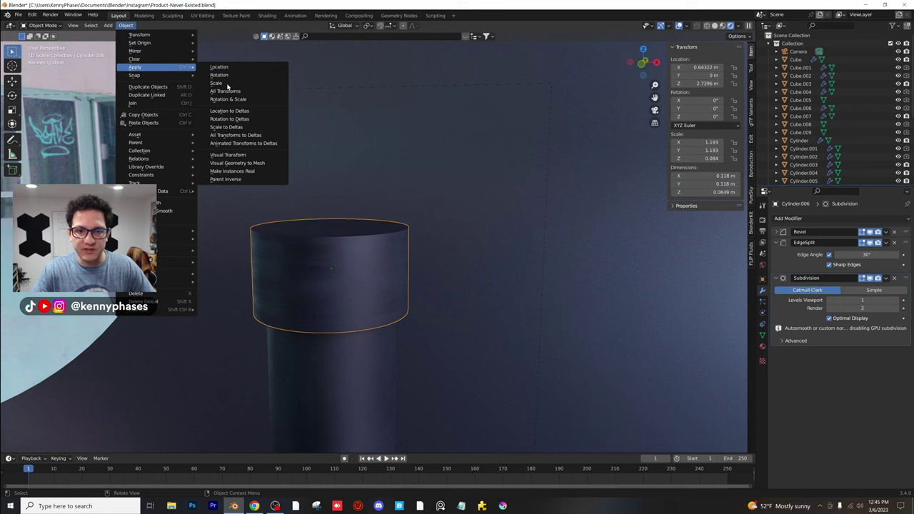
pyautogui.click(227, 85)
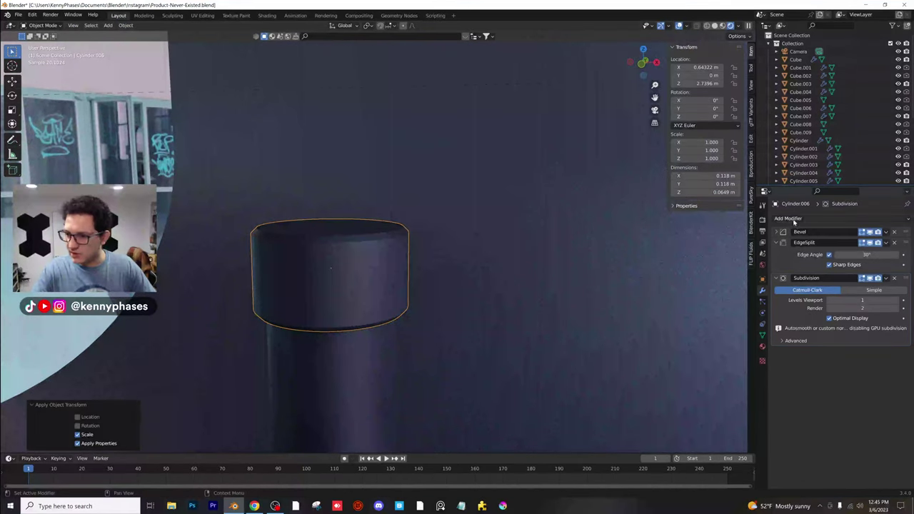
# Add an Array modifier to the collar with count 4 and relative offset factors of 0 on X and 1 on Z
pyautogui.click(777, 243)
pyautogui.click(776, 270)
pyautogui.click(788, 218)
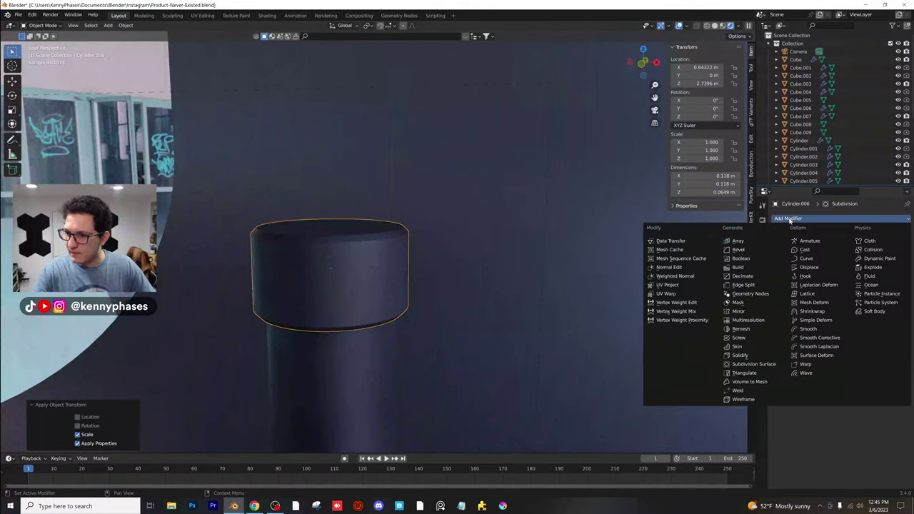
pyautogui.click(736, 243)
pyautogui.click(863, 326)
pyautogui.write('1')
pyautogui.press('Return')
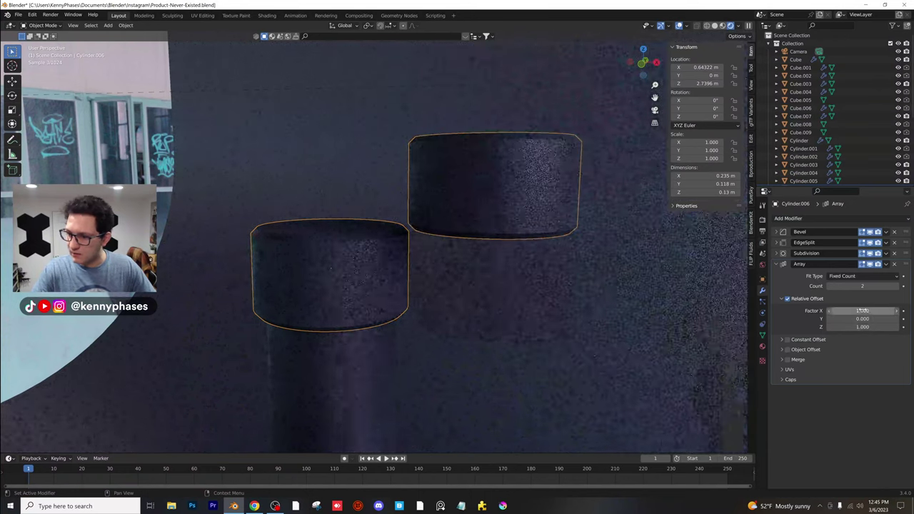
pyautogui.click(863, 311)
pyautogui.write('0')
pyautogui.press('Return')
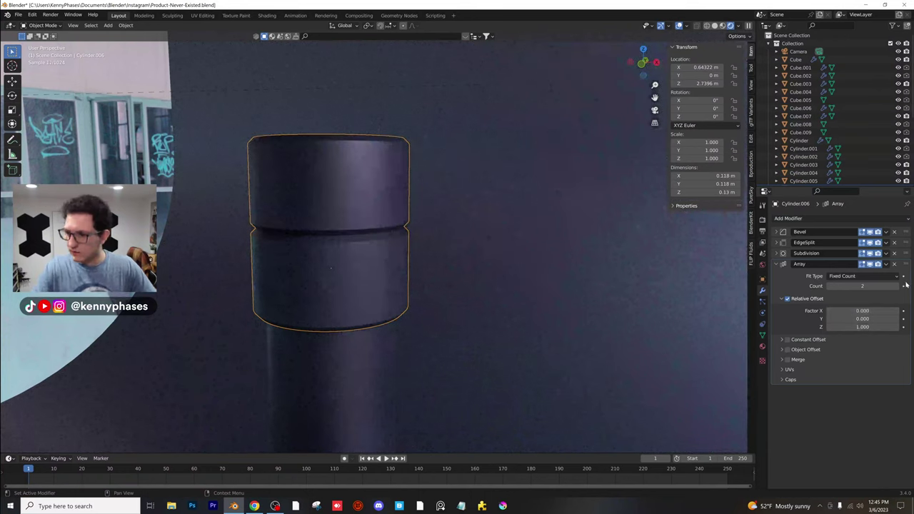
pyautogui.moveTo(862, 287); pyautogui.dragTo(872, 286)
pyautogui.scroll(-10, 485, 275)
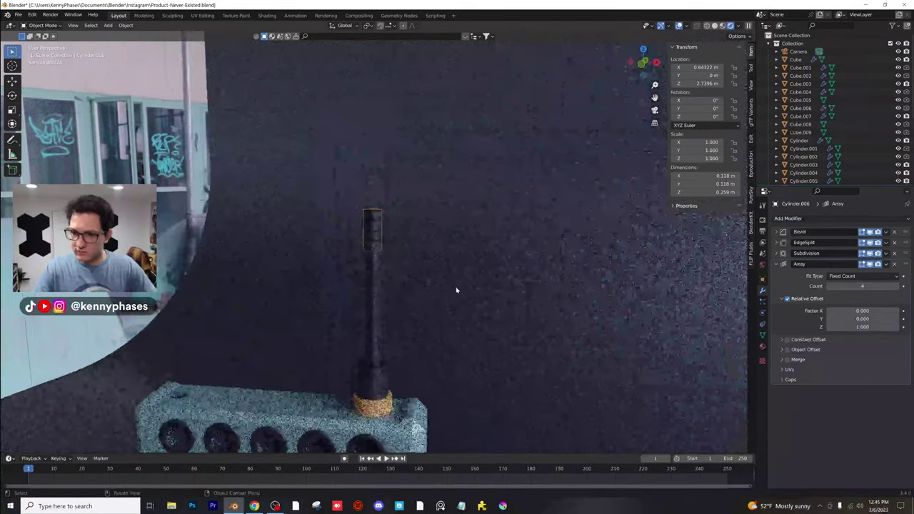
# Scale the antenna's collar stack uniformly by about 1.035 and raise it slightly to about 2.7404 m on Z
pyautogui.scroll(2, 430, 172)
pyautogui.press('s')
pyautogui.click(418, 147)
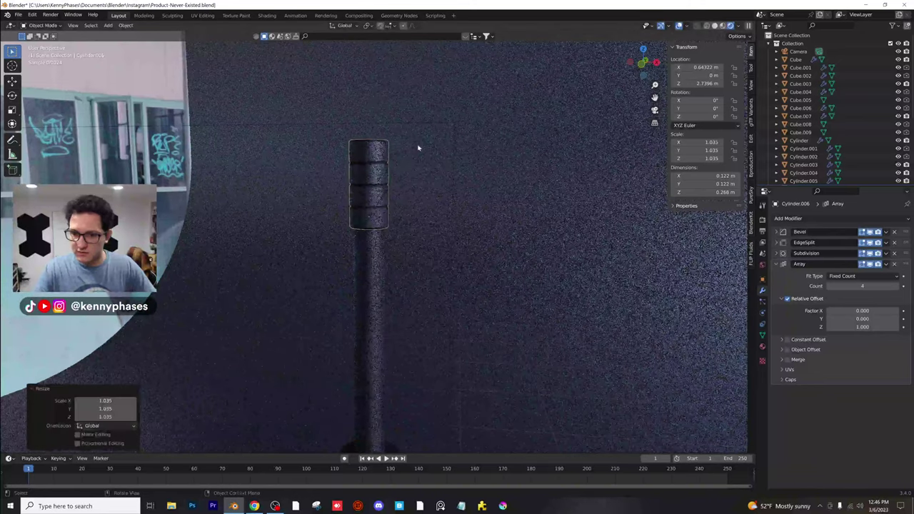
pyautogui.press('g')
pyautogui.press('z')
pyautogui.click(406, 167)
# Return to the camera view, change the selection from the collars to the backdrop plane, and save the file
pyautogui.press('KP_0')
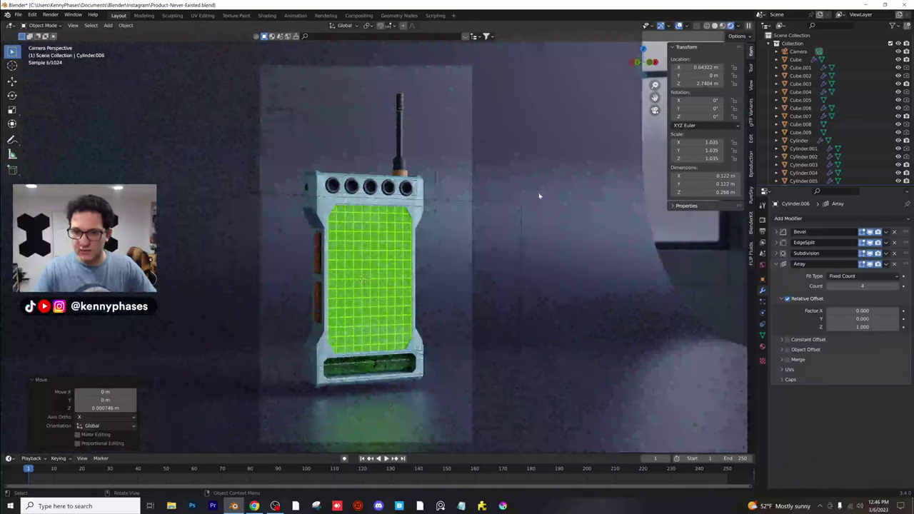
pyautogui.click(528, 190)
pyautogui.hotkey('ctrl', 's')
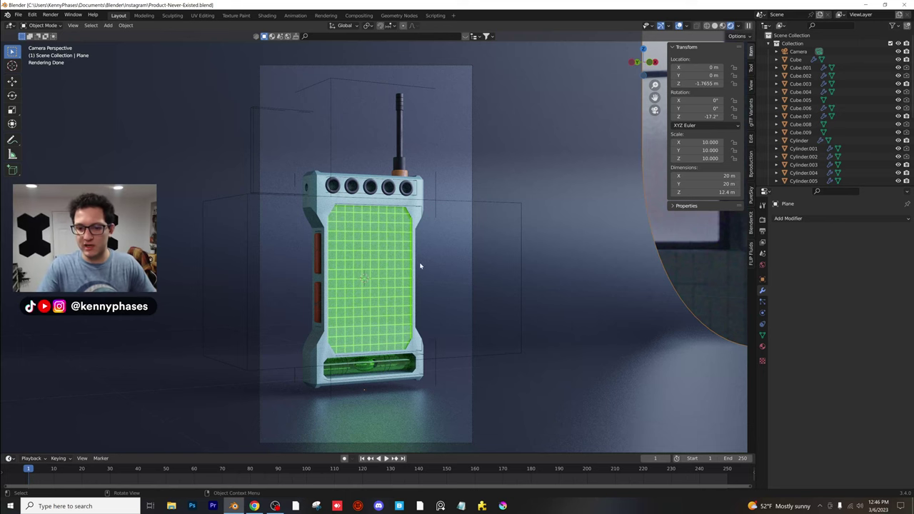
pyautogui.scroll(-2, 420, 266)
pyautogui.hotkey('ctrl', 's')
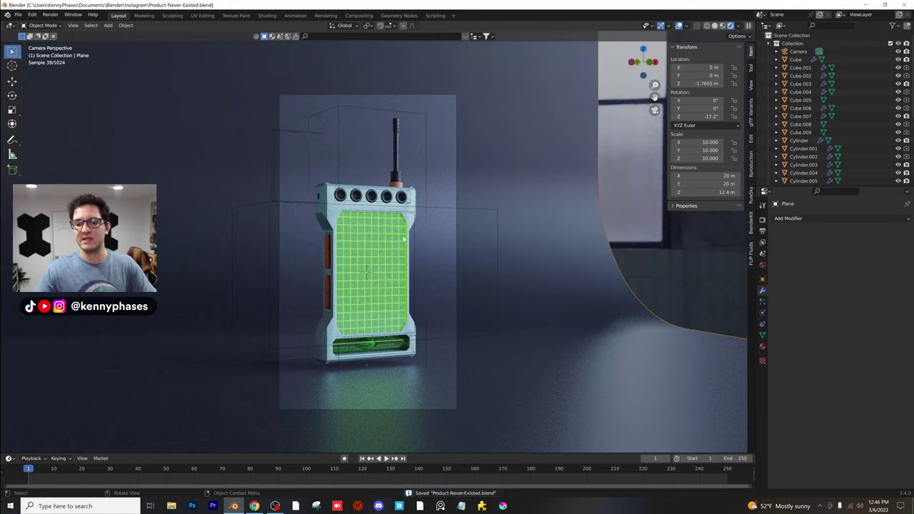
# Add a Mirror modifier to the green screen plane with Cube as the mirror object and the Y axis enabled
pyautogui.moveTo(349, 382); pyautogui.dragTo(464, 350, button='middle')
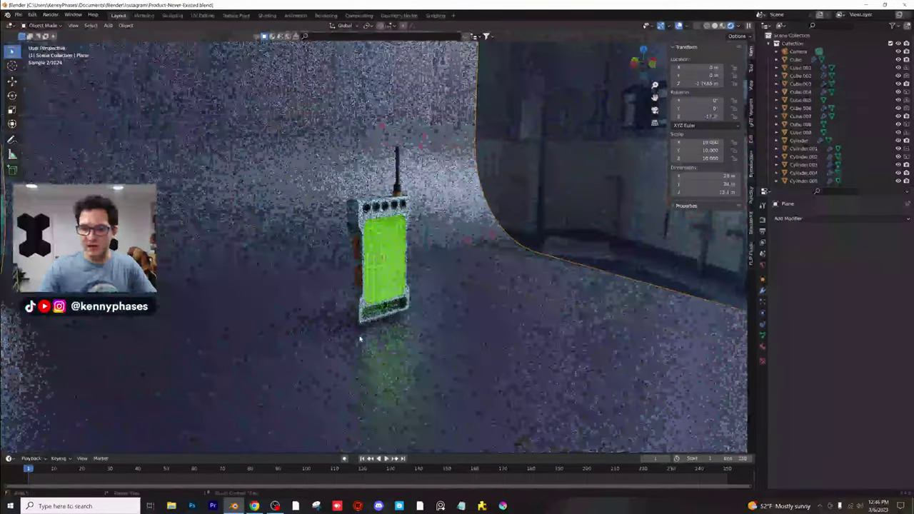
pyautogui.scroll(4, 348, 247)
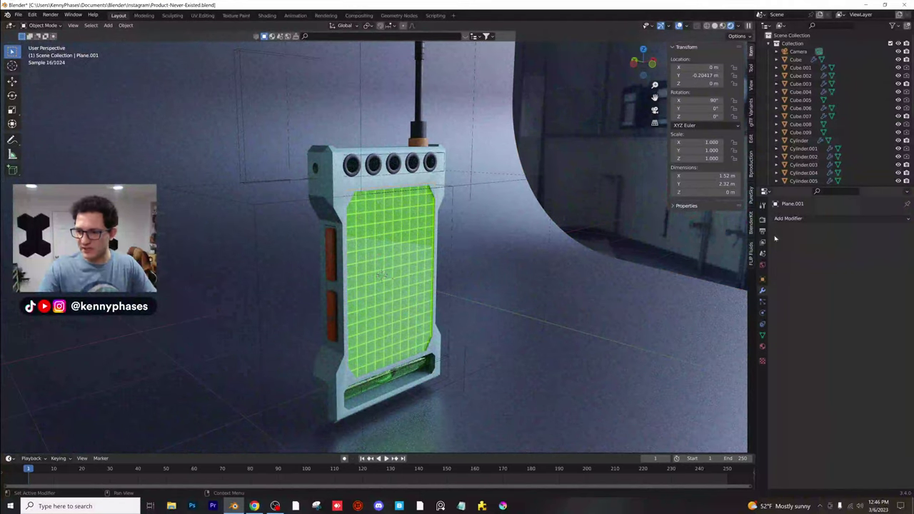
pyautogui.click(791, 218)
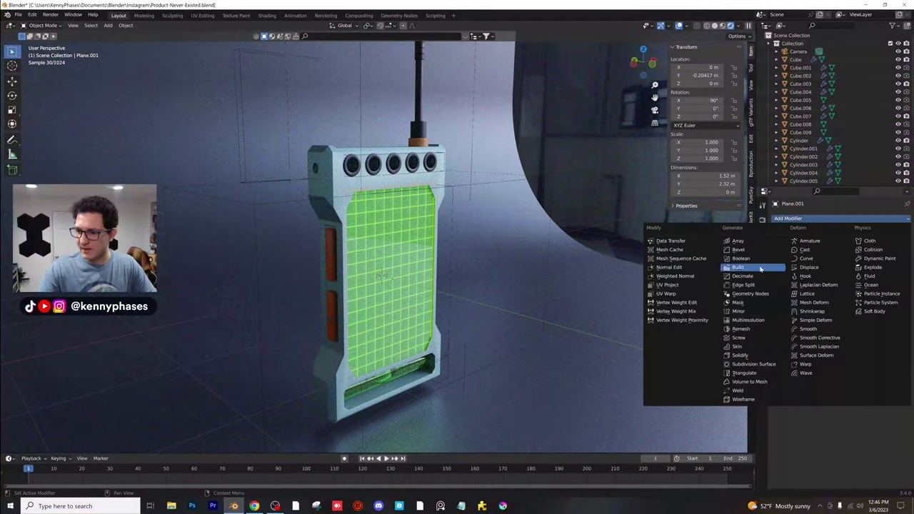
pyautogui.click(739, 312)
pyautogui.click(895, 273)
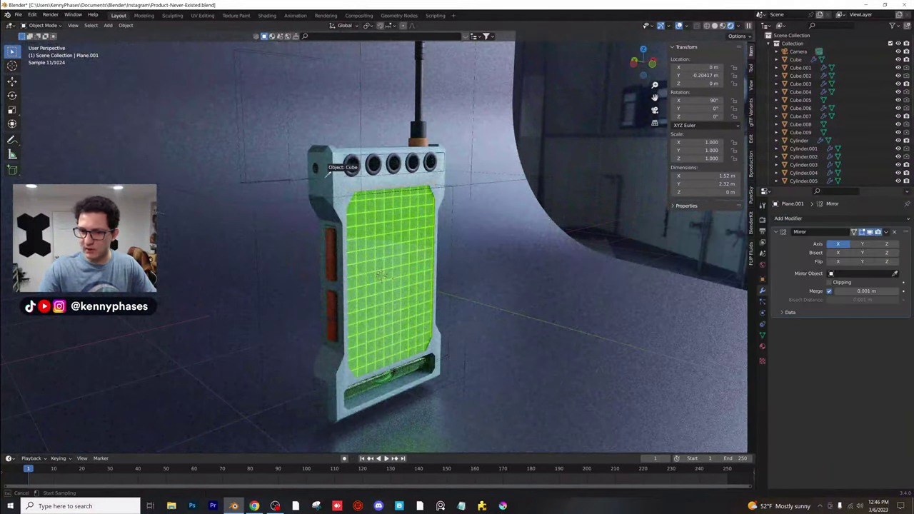
pyautogui.click(335, 173)
pyautogui.moveTo(343, 200); pyautogui.dragTo(515, 236, button='middle')
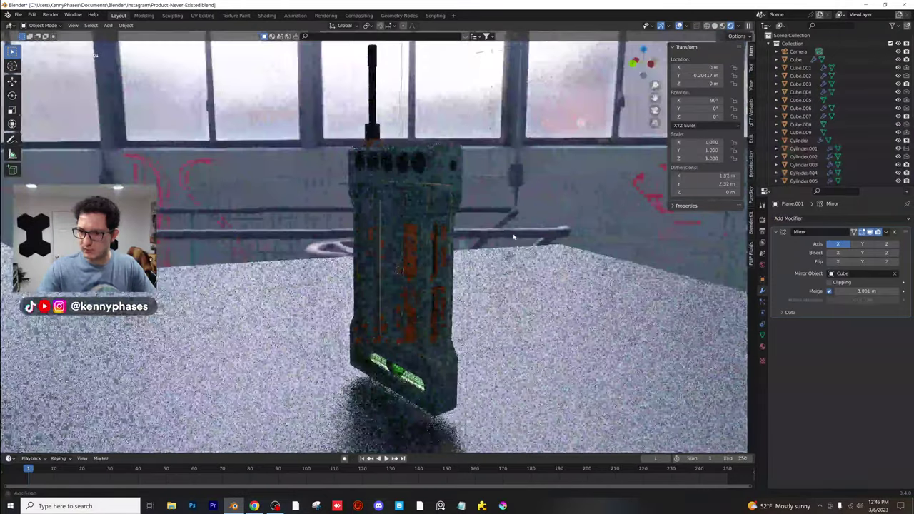
pyautogui.click(862, 243)
# Select the device body in the camera view and save the file
pyautogui.moveTo(614, 246); pyautogui.dragTo(347, 211, button='middle')
pyautogui.scroll(3, 347, 211)
pyautogui.click(347, 185)
pyautogui.click(347, 185)
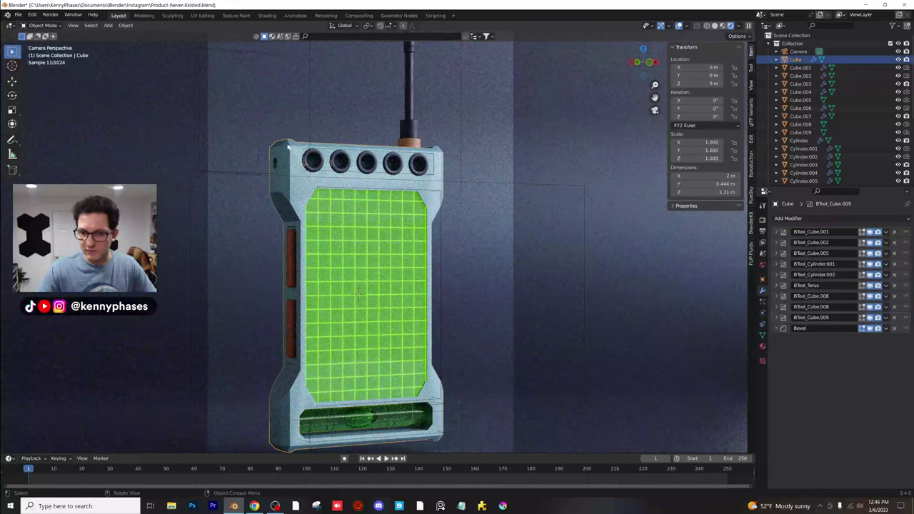
pyautogui.hotkey('ctrl', 's')
# Set the Detail Scale of the body's Bumped Metal material to about 476.7 for a finer surface texture, and save the file
pyautogui.click(762, 346)
pyautogui.moveTo(886, 323); pyautogui.dragTo(845, 313)
pyautogui.scroll(5, 404, 213)
pyautogui.keyDown('shift'); pyautogui.moveTo(404, 212); pyautogui.dragTo(424, 345, button='middle'); pyautogui.keyUp('shift')
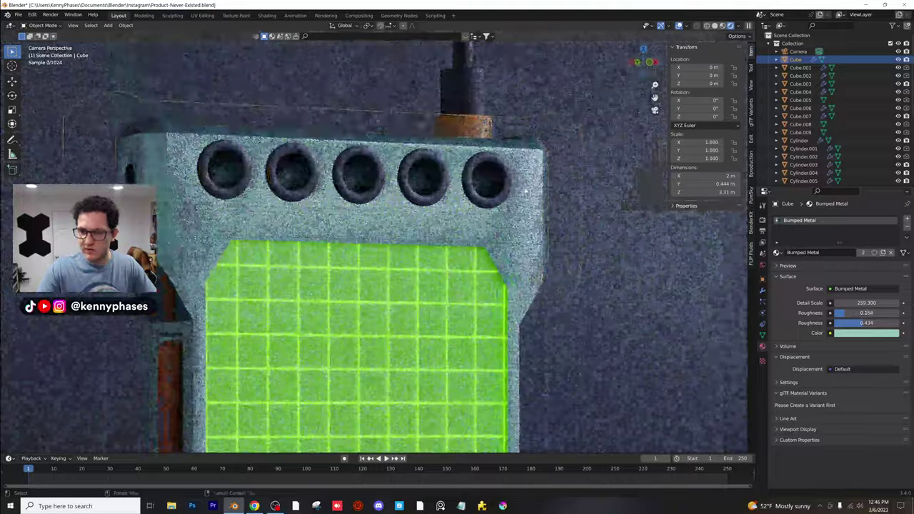
pyautogui.scroll(2, 642, 178)
pyautogui.keyDown('shift'); pyautogui.moveTo(643, 179); pyautogui.dragTo(545, 227, button='middle'); pyautogui.keyUp('shift')
pyautogui.scroll(2, 545, 227)
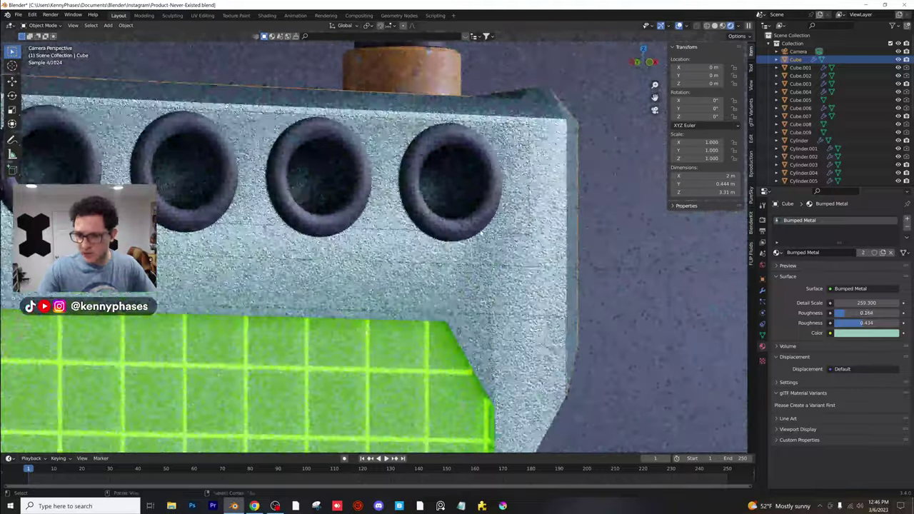
pyautogui.moveTo(866, 303); pyautogui.dragTo(908, 303)
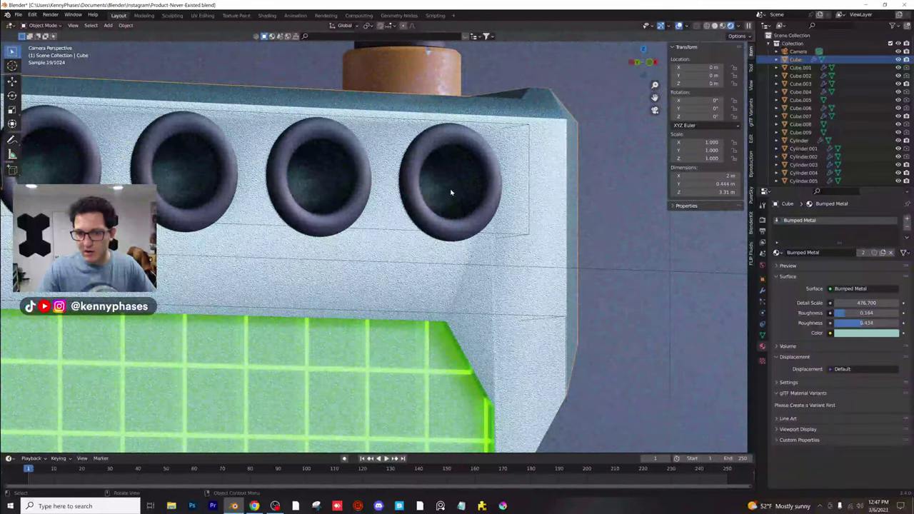
pyautogui.scroll(-8, 442, 221)
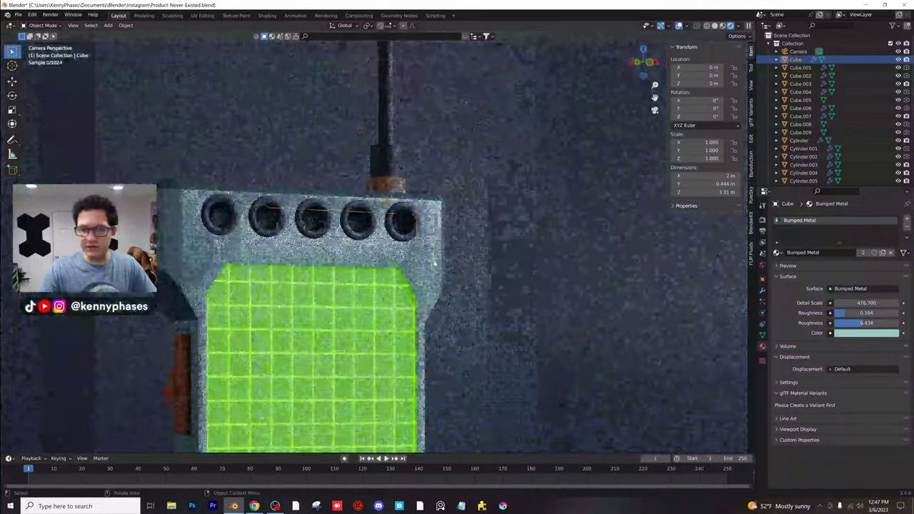
pyautogui.hotkey('ctrl', 's')
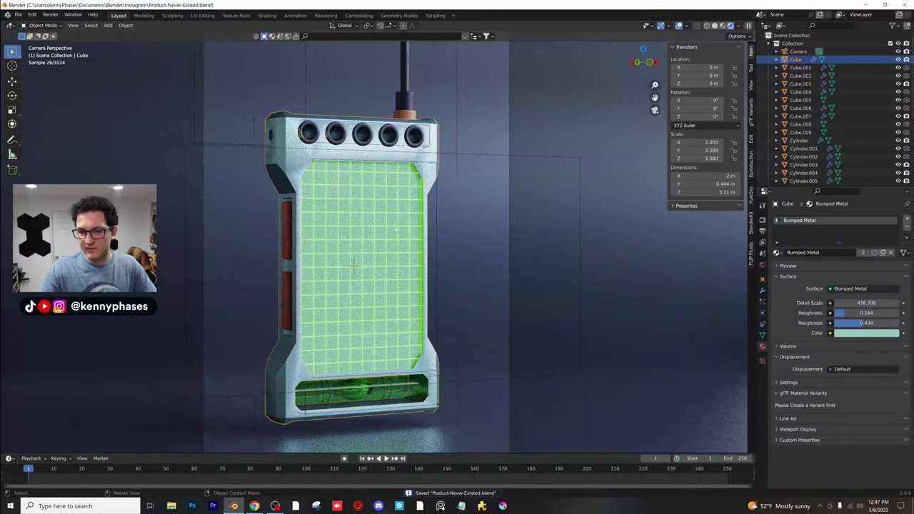
# Set the Mix Shader factor of the green screen's material to about 0.452 and save the file
pyautogui.click(396, 229)
pyautogui.moveTo(874, 304); pyautogui.dragTo(863, 305)
pyautogui.hotkey('ctrl', 's')
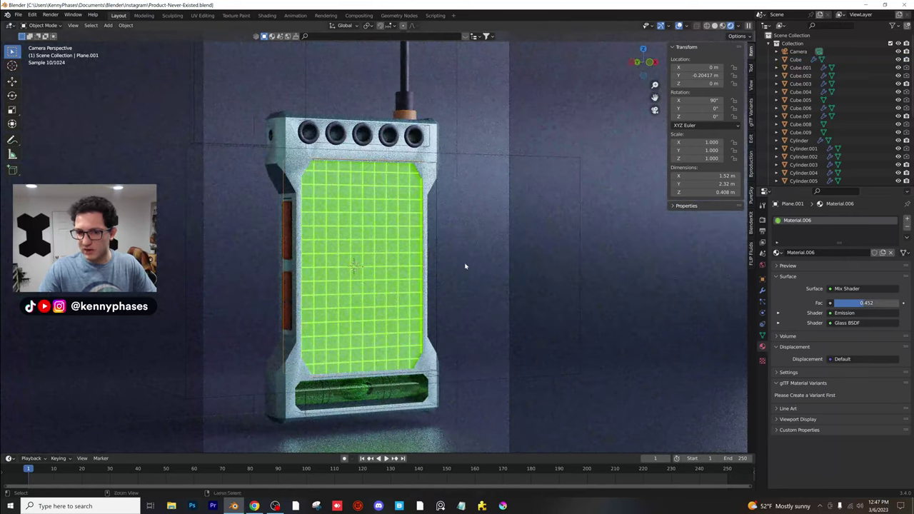
pyautogui.hotkey('ctrl', 's')
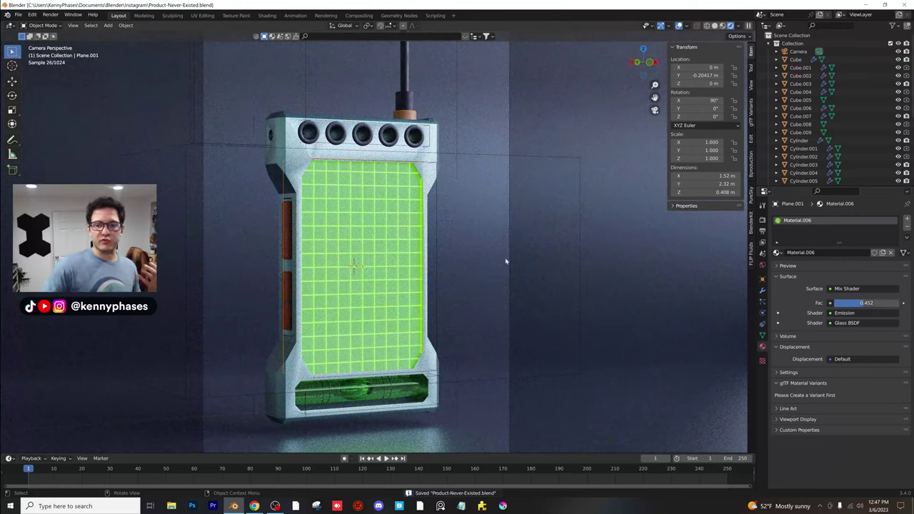
# Switch the viewport to solid shading and examine the whole device and its hidden cutter boxes from several angles
pyautogui.scroll(-3, 505, 260)
pyautogui.scroll(1, 461, 292)
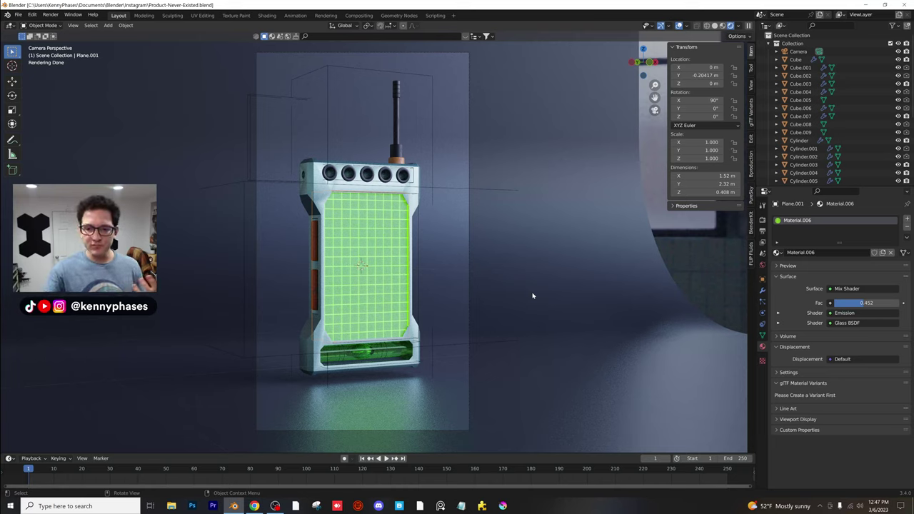
pyautogui.moveTo(414, 269)
pyautogui.mouseDown(button='middle')
pyautogui.moveTo(400, 266)
pyautogui.moveTo(424, 259)
pyautogui.moveTo(340, 265)
pyautogui.moveTo(424, 261)
pyautogui.moveTo(600, 293)
pyautogui.mouseUp(button='middle')
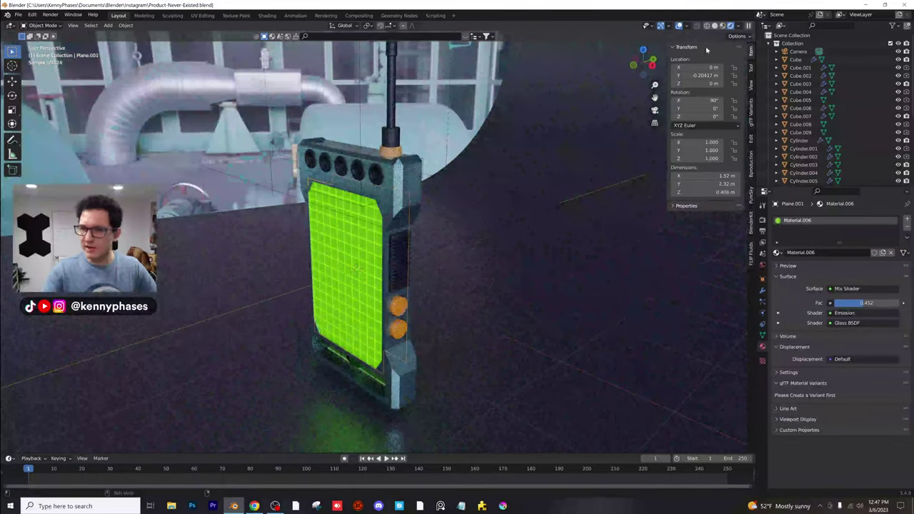
pyautogui.click(715, 26)
pyautogui.scroll(-1, 430, 338)
pyautogui.moveTo(429, 339); pyautogui.dragTo(386, 240, button='middle')
pyautogui.scroll(-5, 386, 241)
pyautogui.moveTo(441, 259); pyautogui.dragTo(533, 284, button='middle')
pyautogui.scroll(-3, 434, 249)
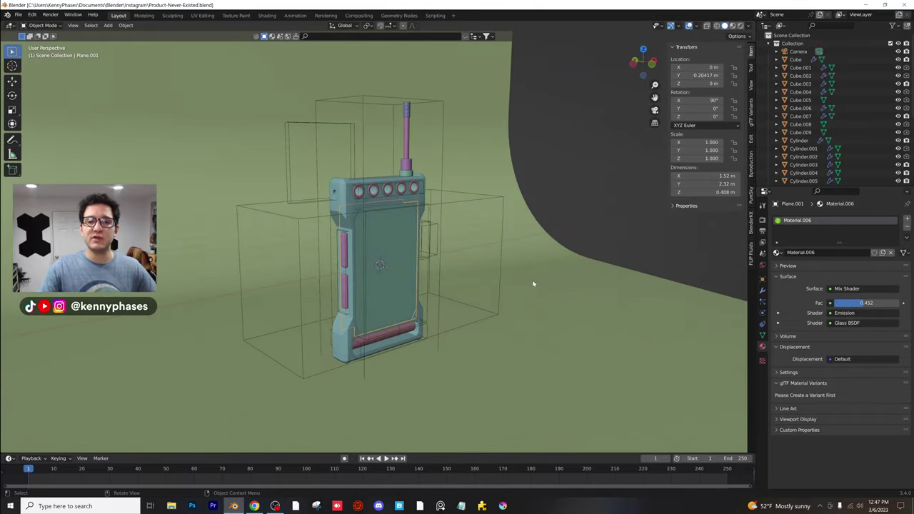